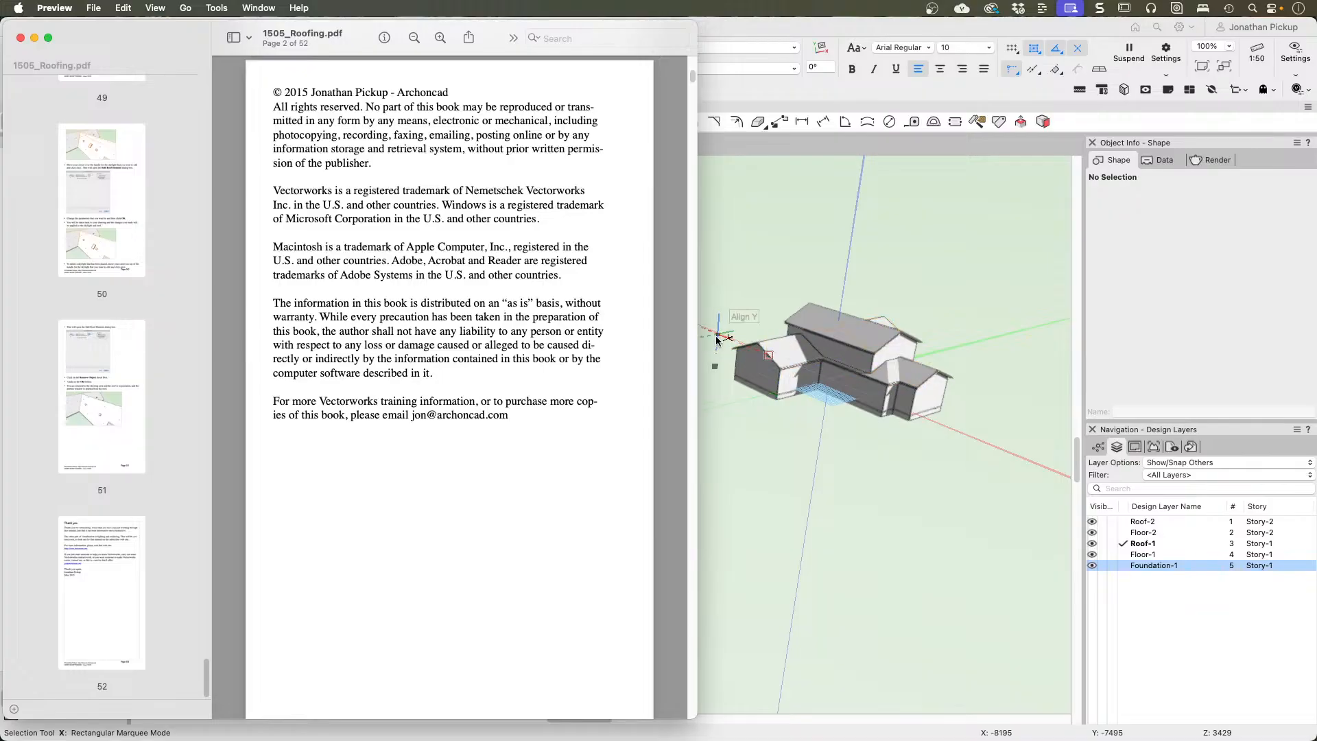
Step: Switch to Vectorworks and delete both roof objects from the separate T-shaped building on the Roof-1 layer
click(751, 466)
click(407, 442)
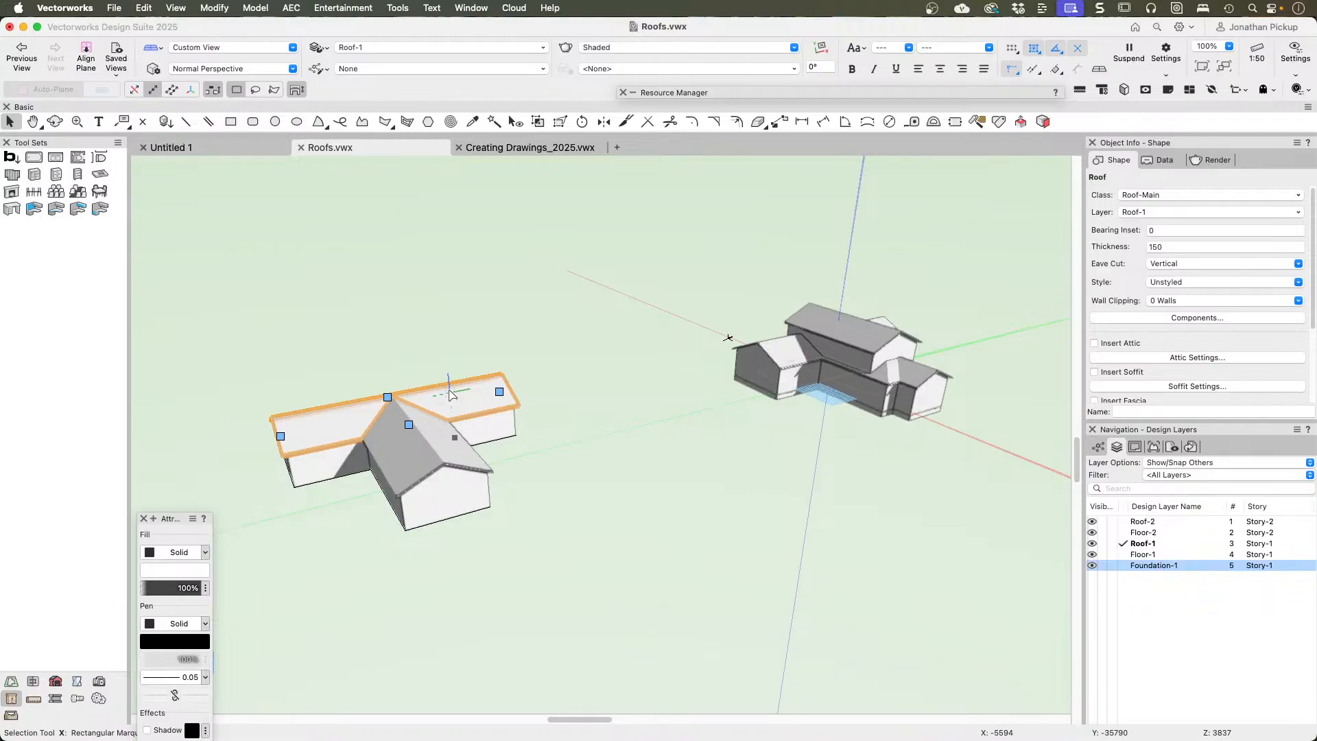
click(530, 385)
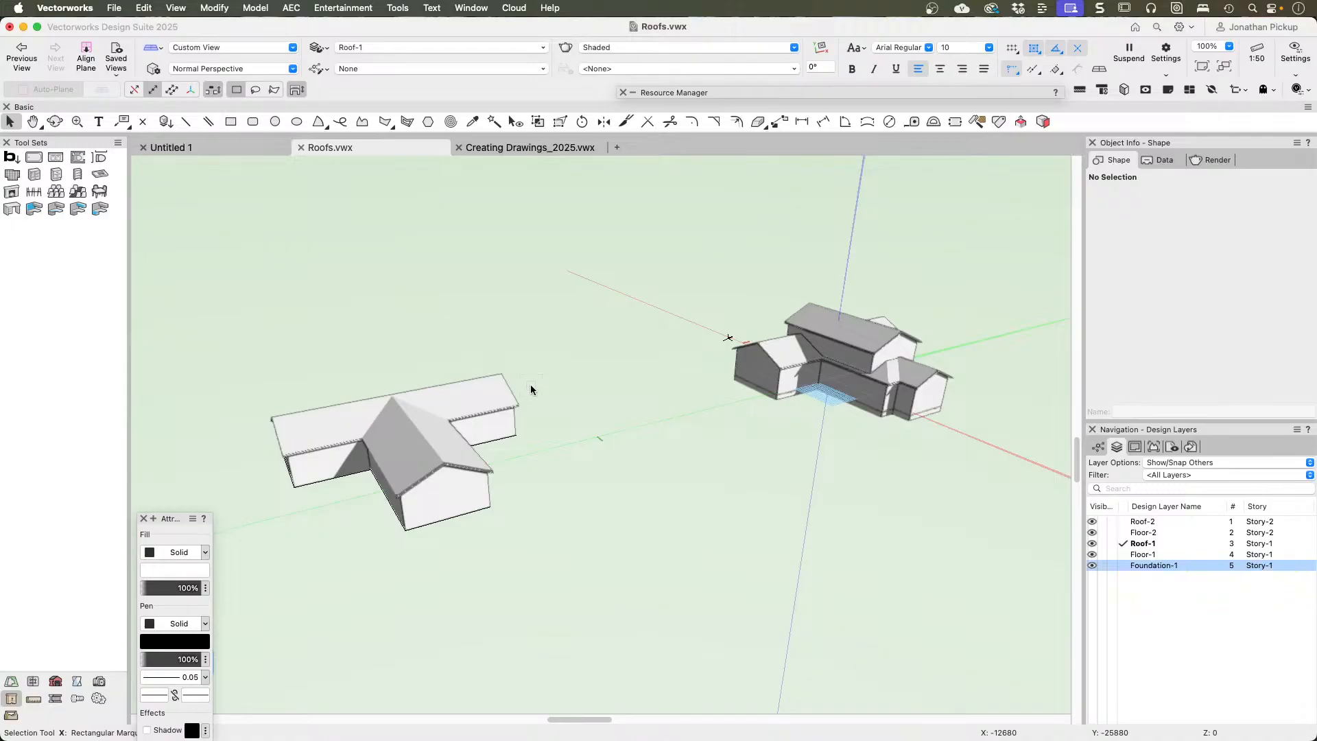
key(space)
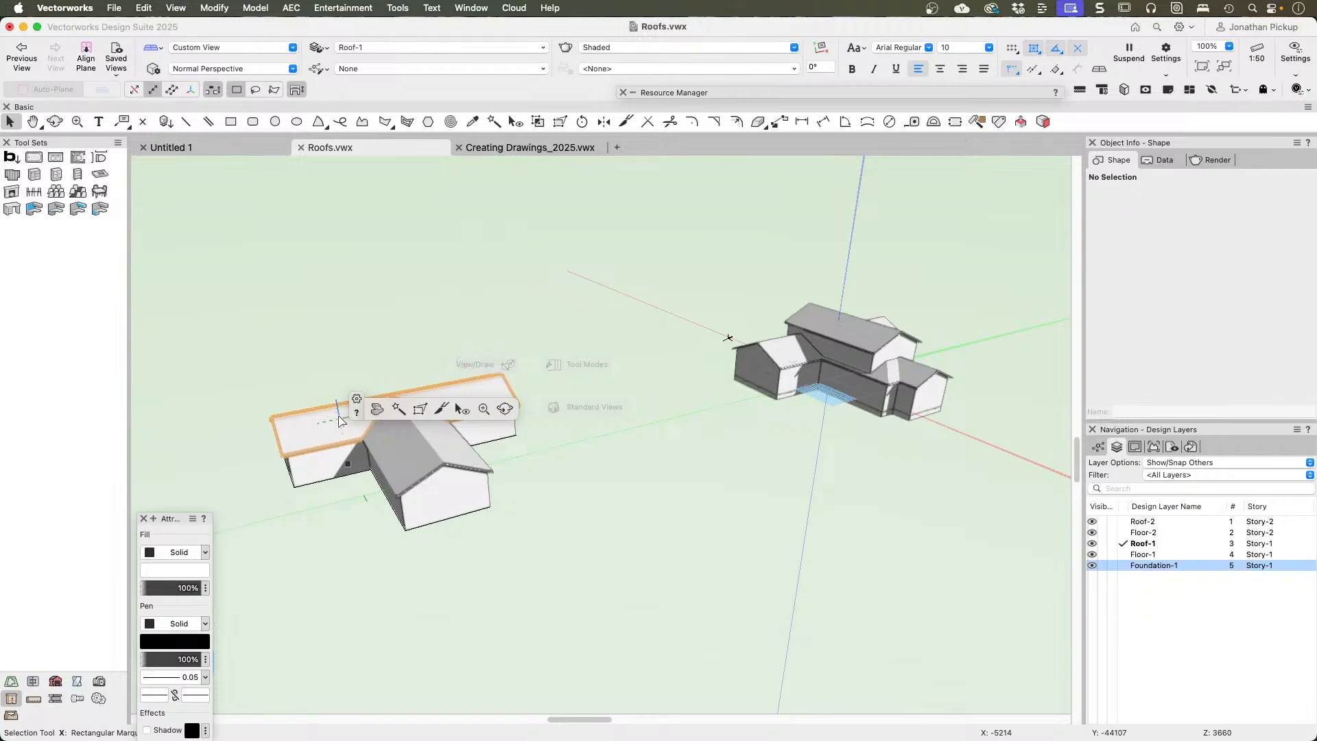
click(397, 411)
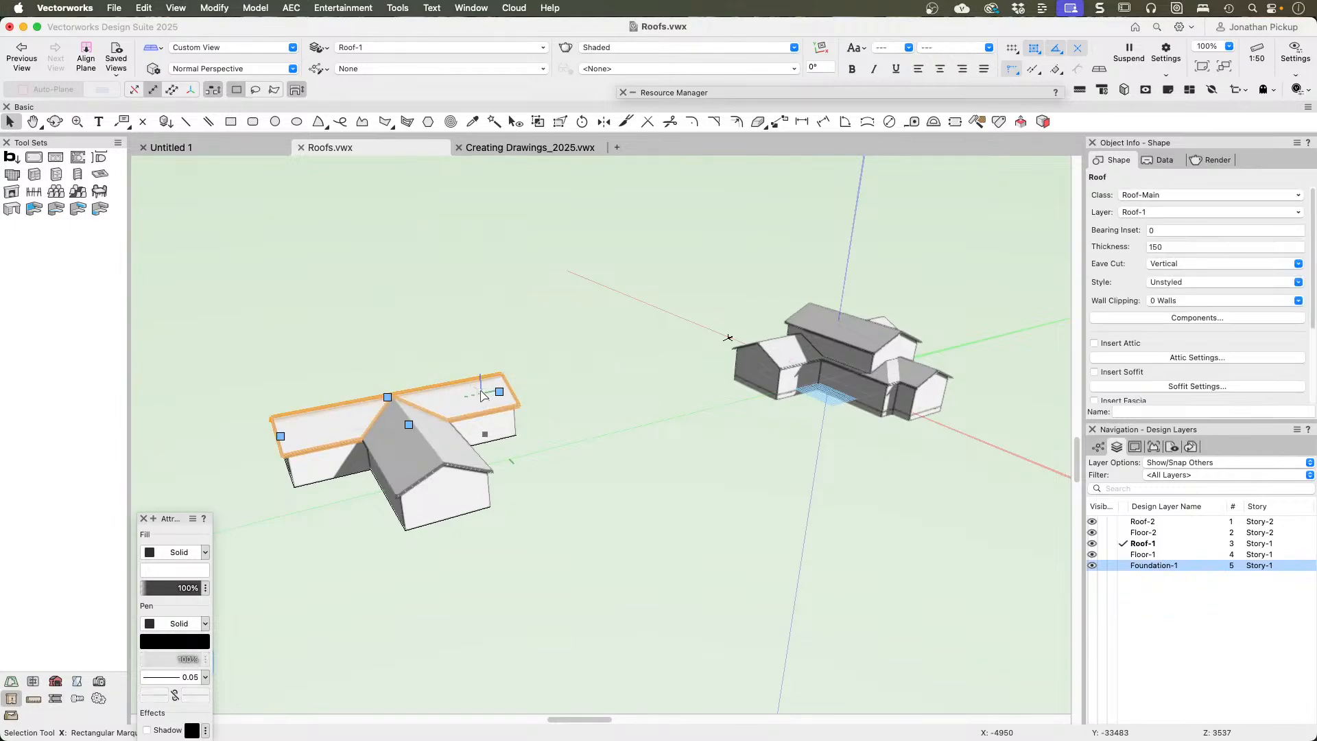
key(Delete)
click(454, 435)
key(Delete)
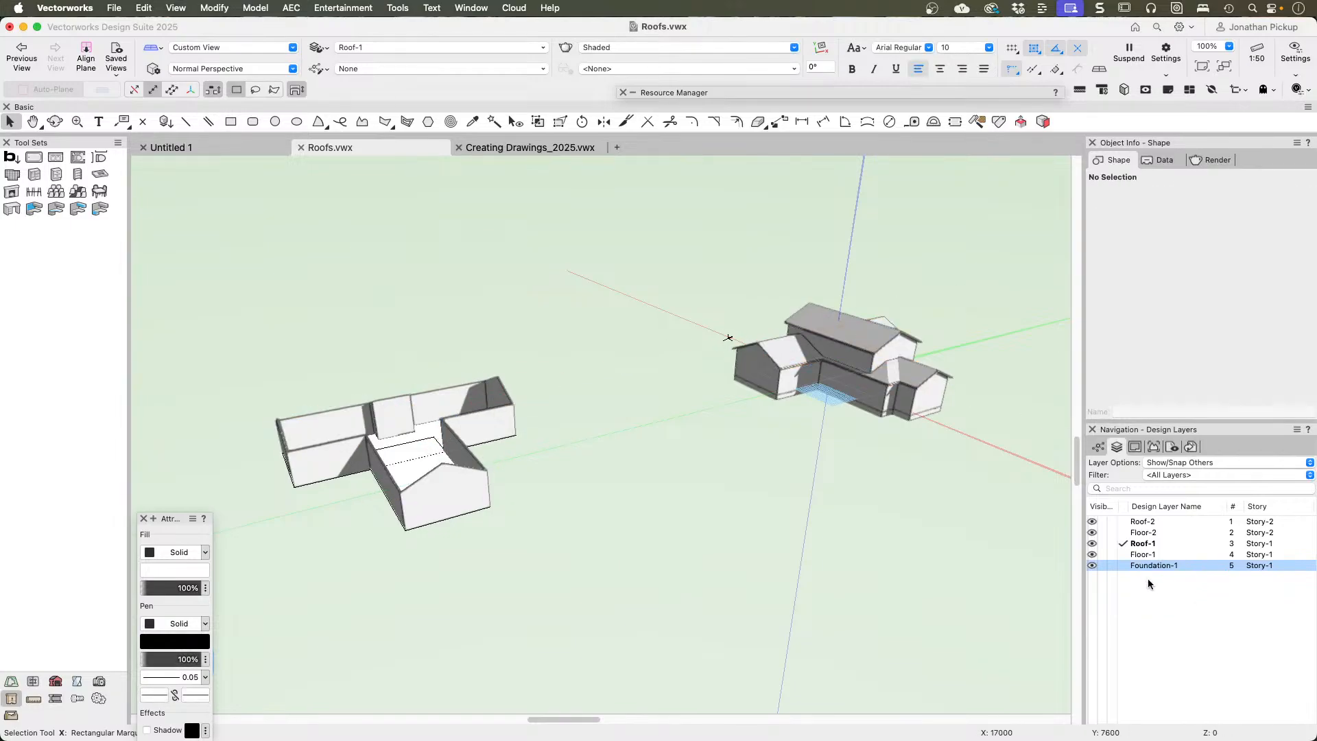
Step: Hide the Foundation-1, Roof-2 and Floor-2 design layers
click(1101, 565)
click(1101, 521)
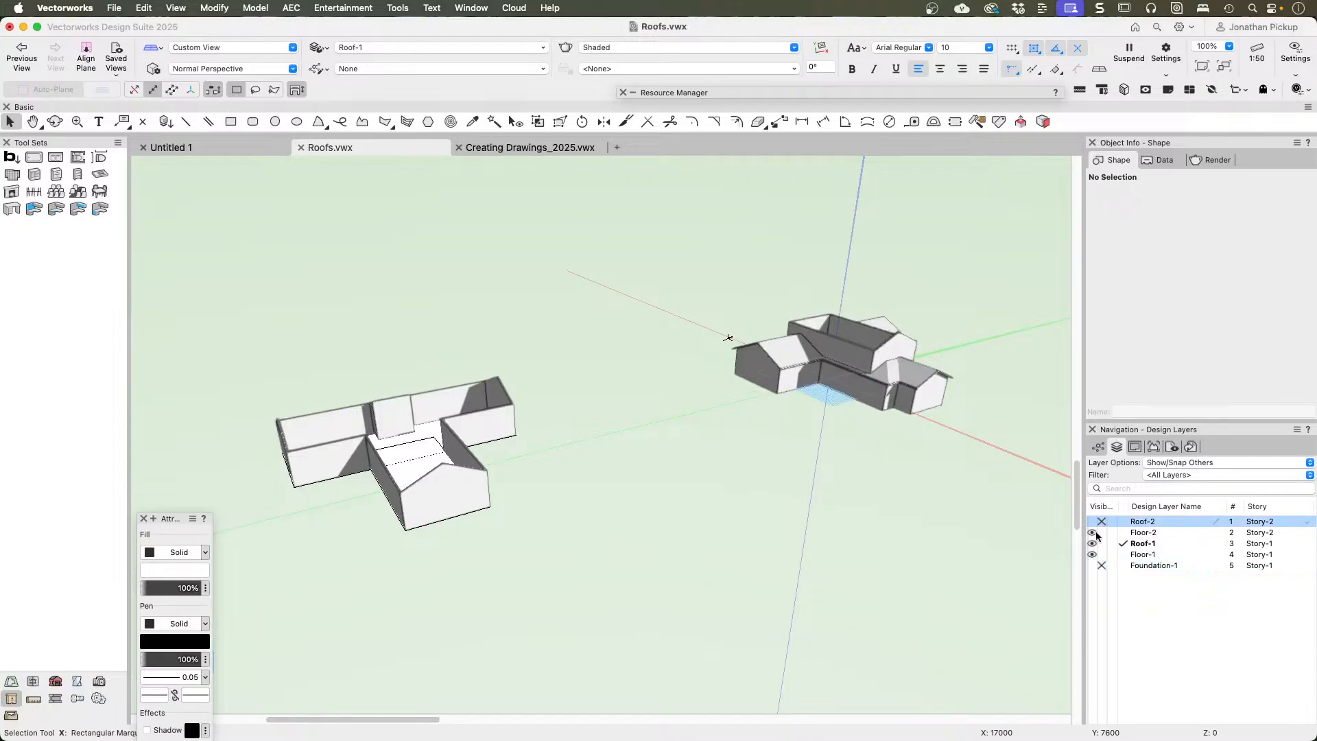
click(1101, 532)
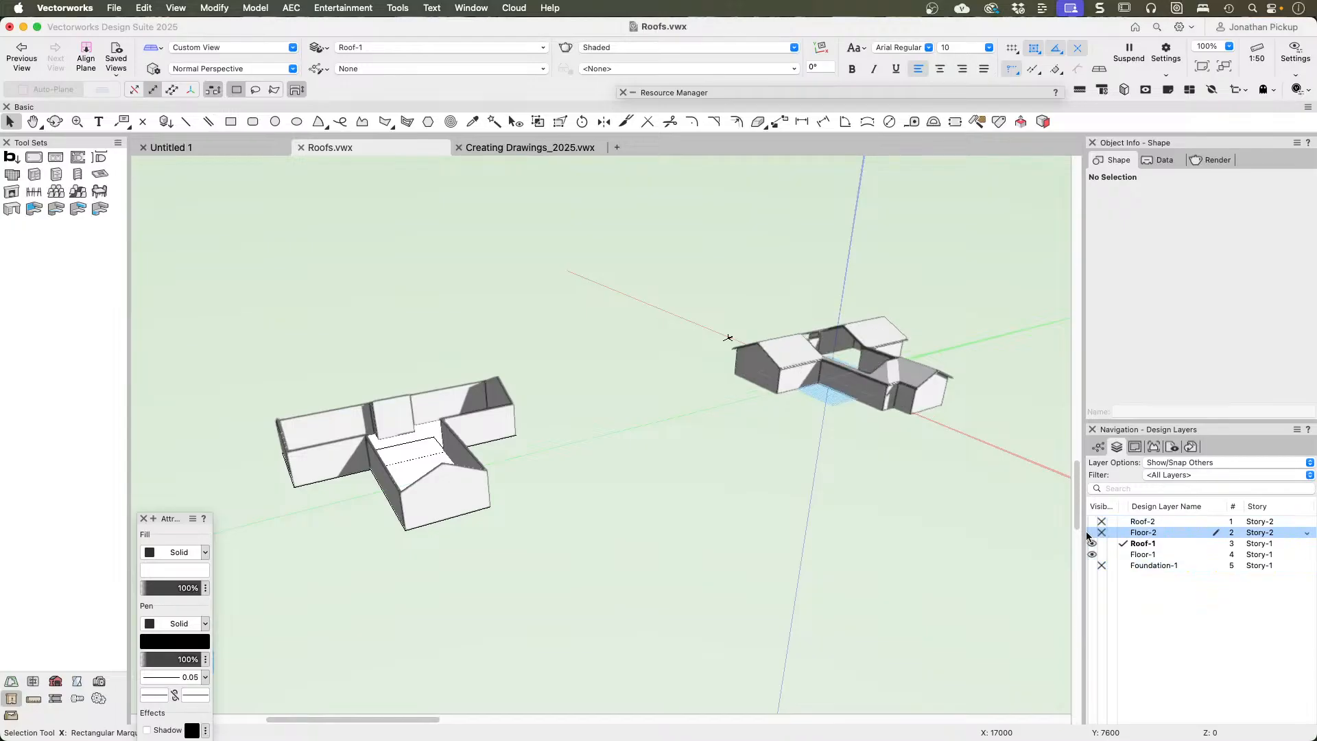
Step: Make the Roof-2 layer visible and active, and delete the upper roof of the two-storey house
click(1092, 522)
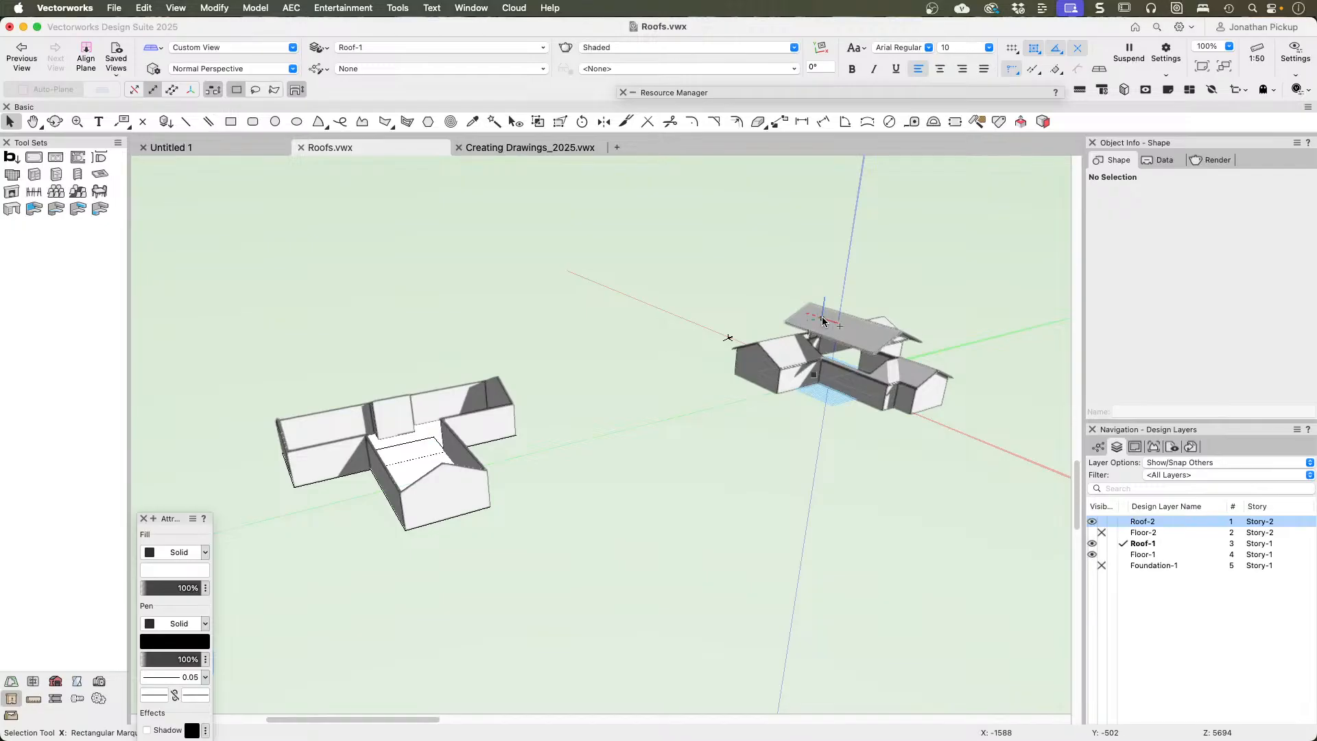
click(1124, 522)
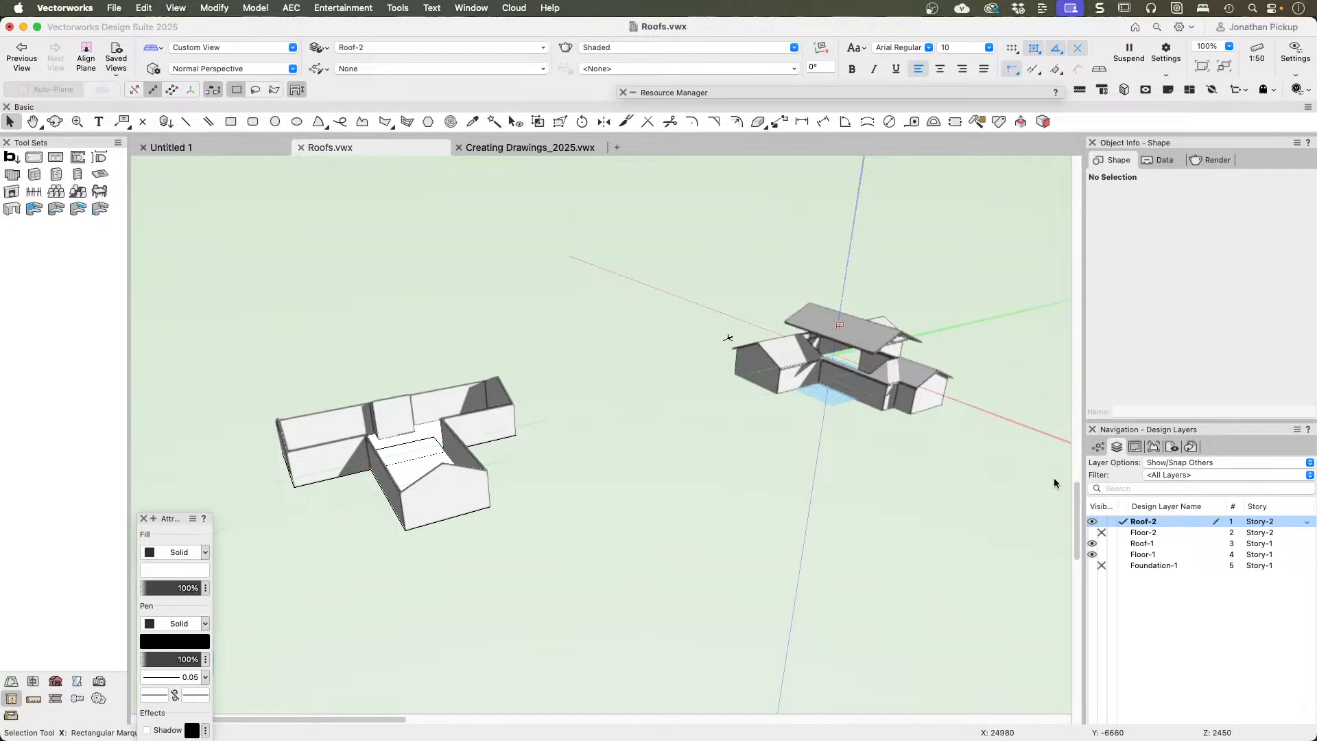
click(872, 347)
key(Delete)
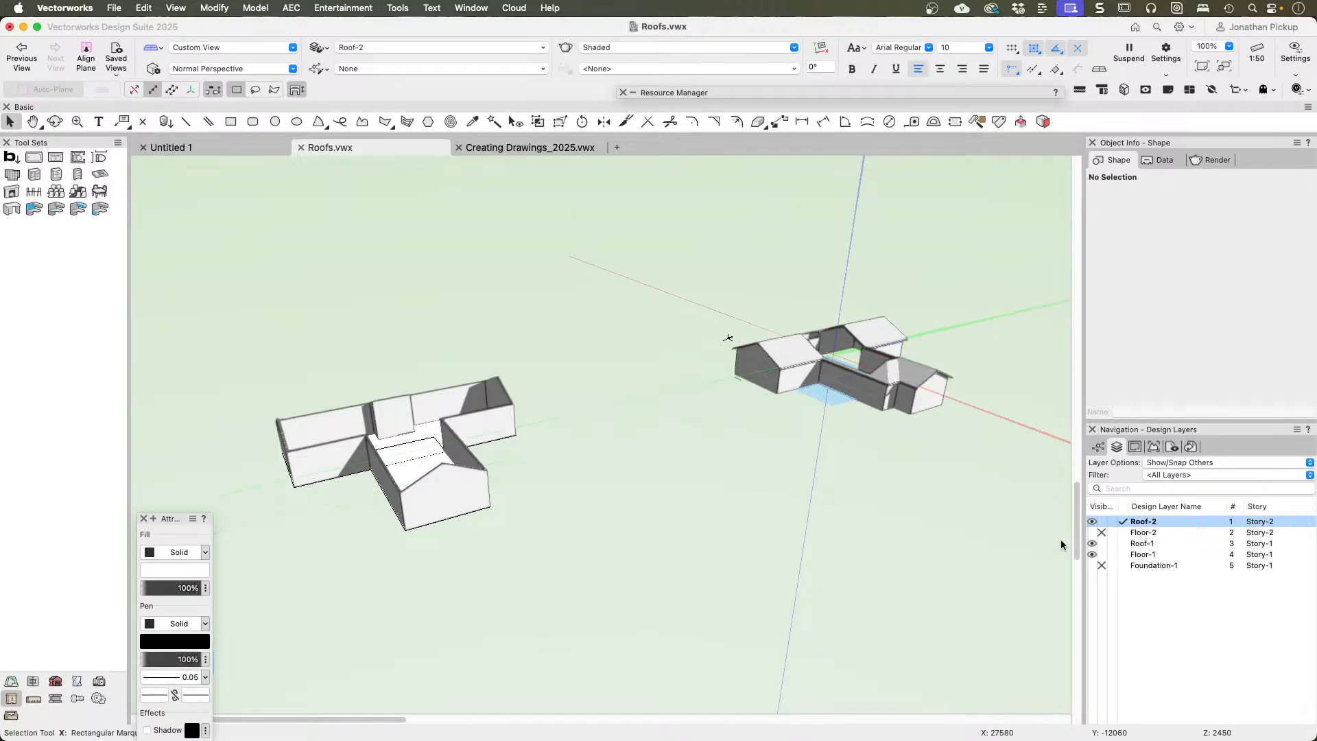
Step: Hide the Roof-2 and Roof-1 layers and make Floor-1 the active design layer
click(1101, 522)
click(1121, 532)
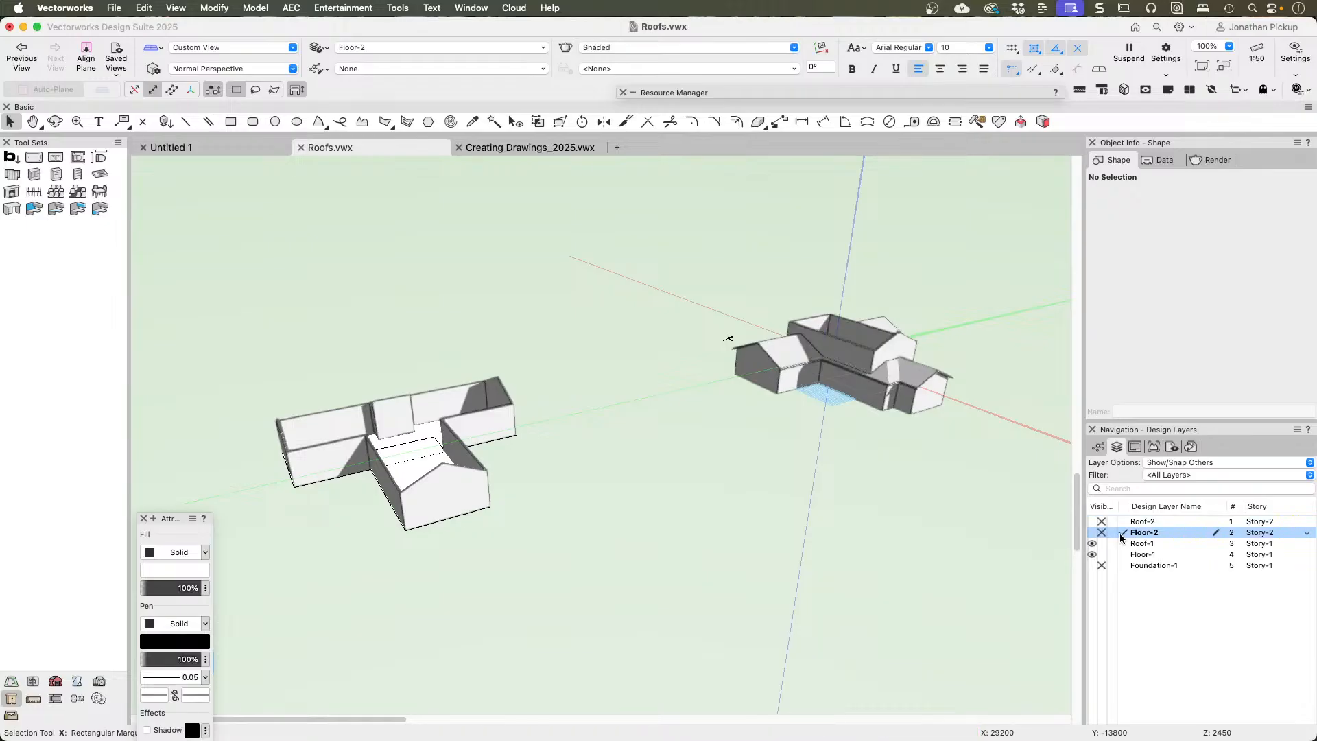
click(1101, 543)
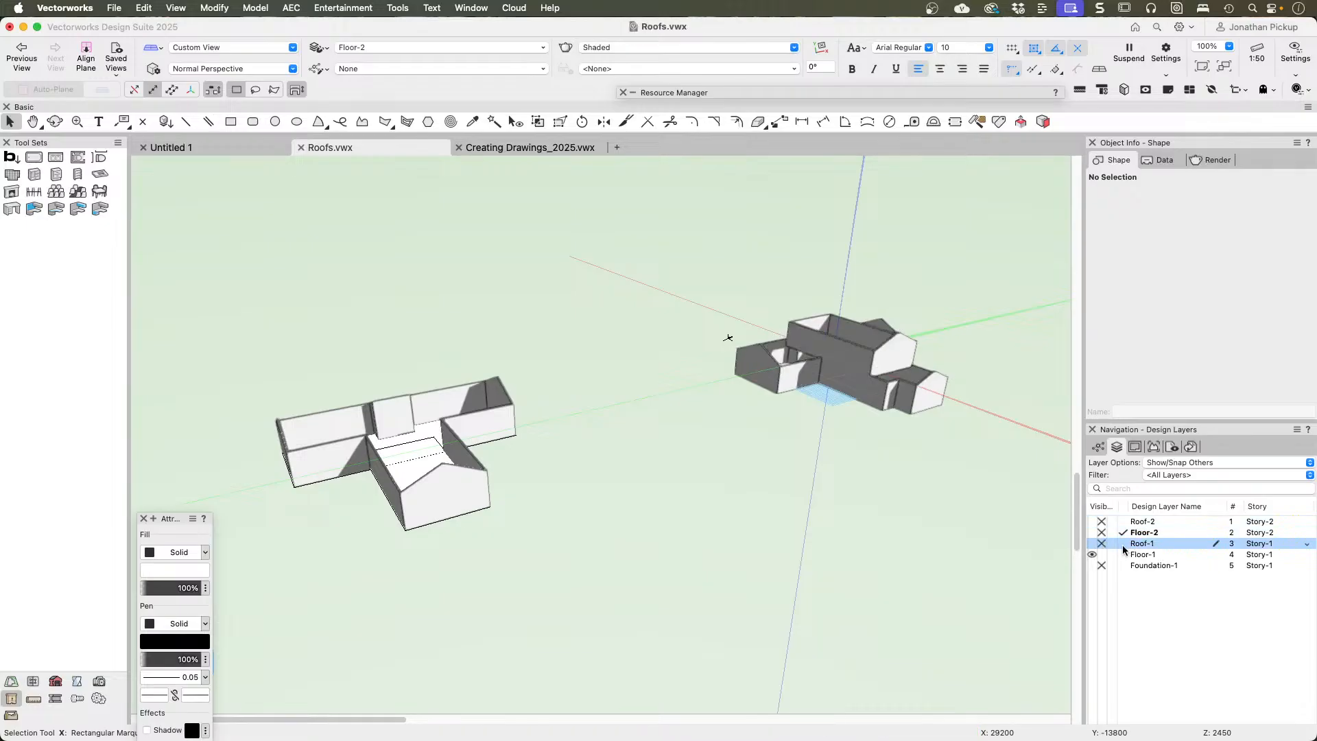
click(1122, 543)
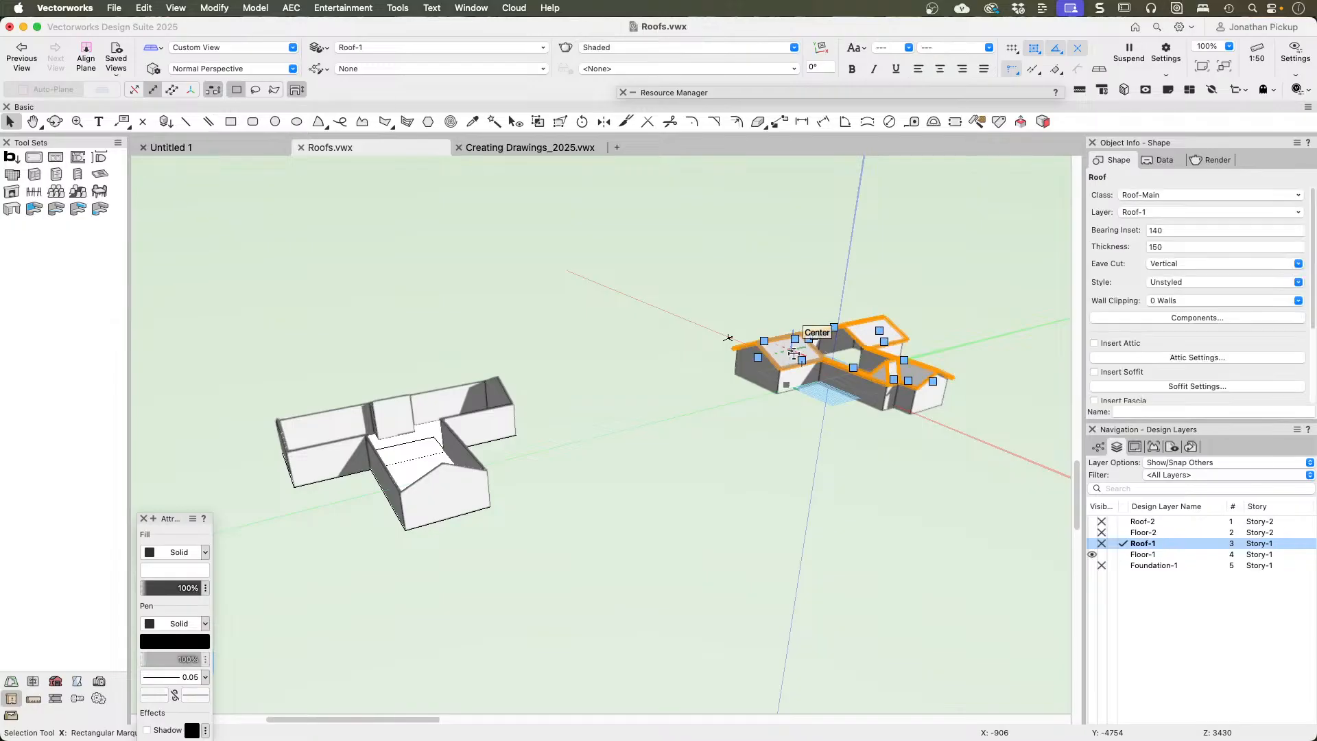
click(1122, 556)
click(1122, 556)
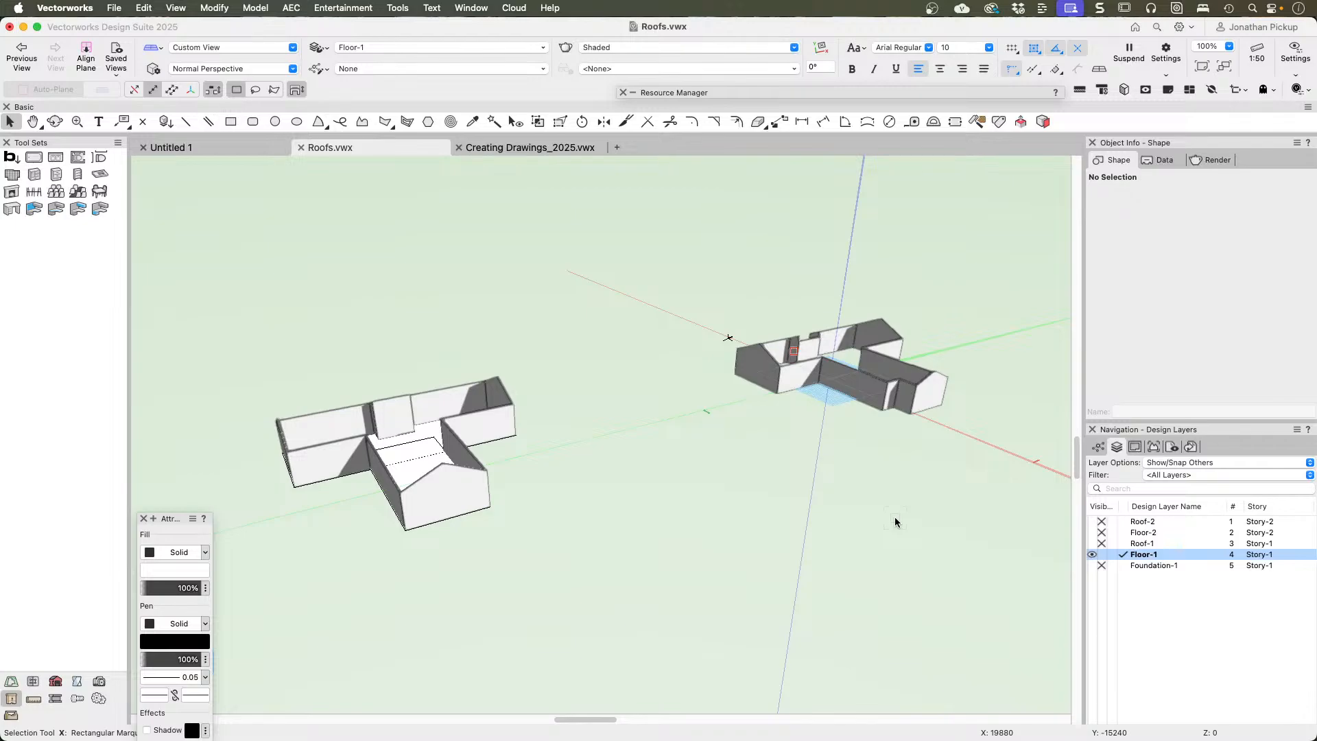
Step: Switch to the Top/Plan view and select all the house walls on the Floor-1 layer
ctrl+middle_drag(829, 320, 773, 381)
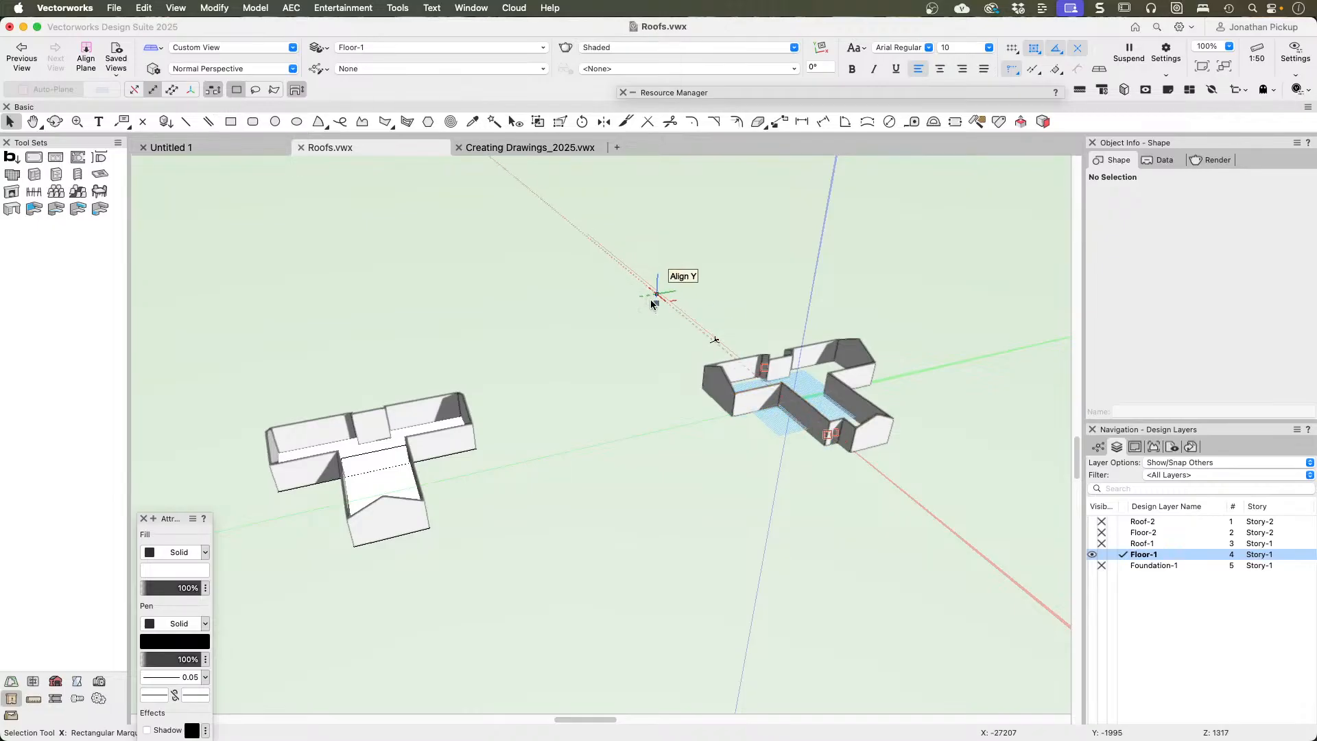
key(F5)
middle_drag(749, 271, 784, 464)
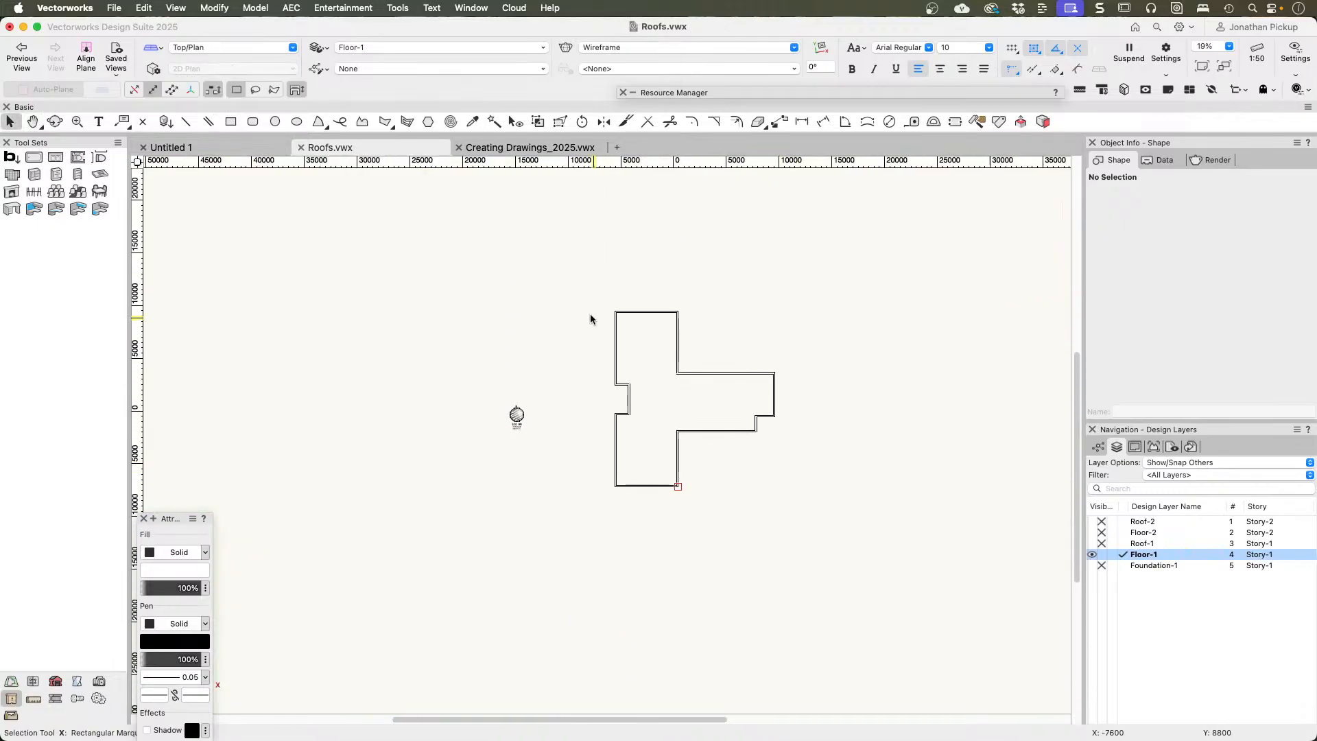
drag(585, 299, 848, 535)
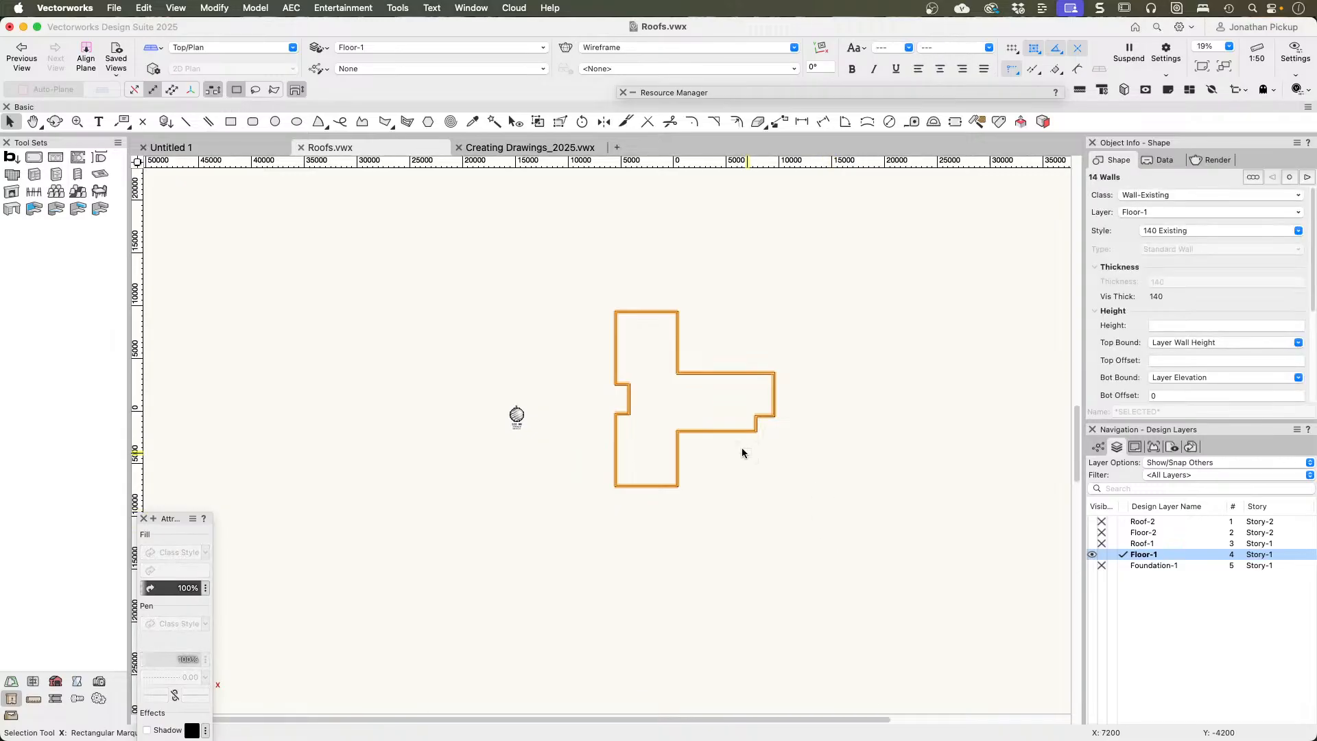
Step: Check where the Create Roof command is offered for the selected walls, without creating a roof
click(289, 10)
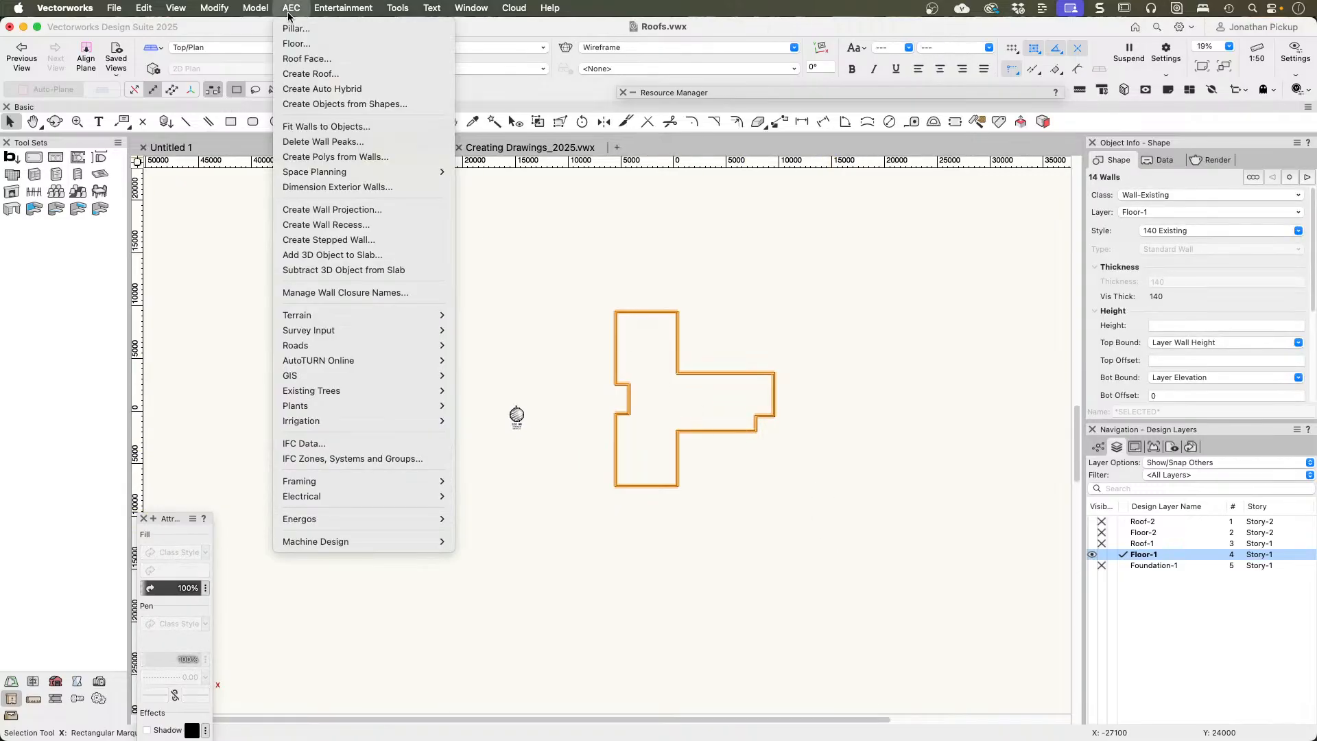
click(302, 79)
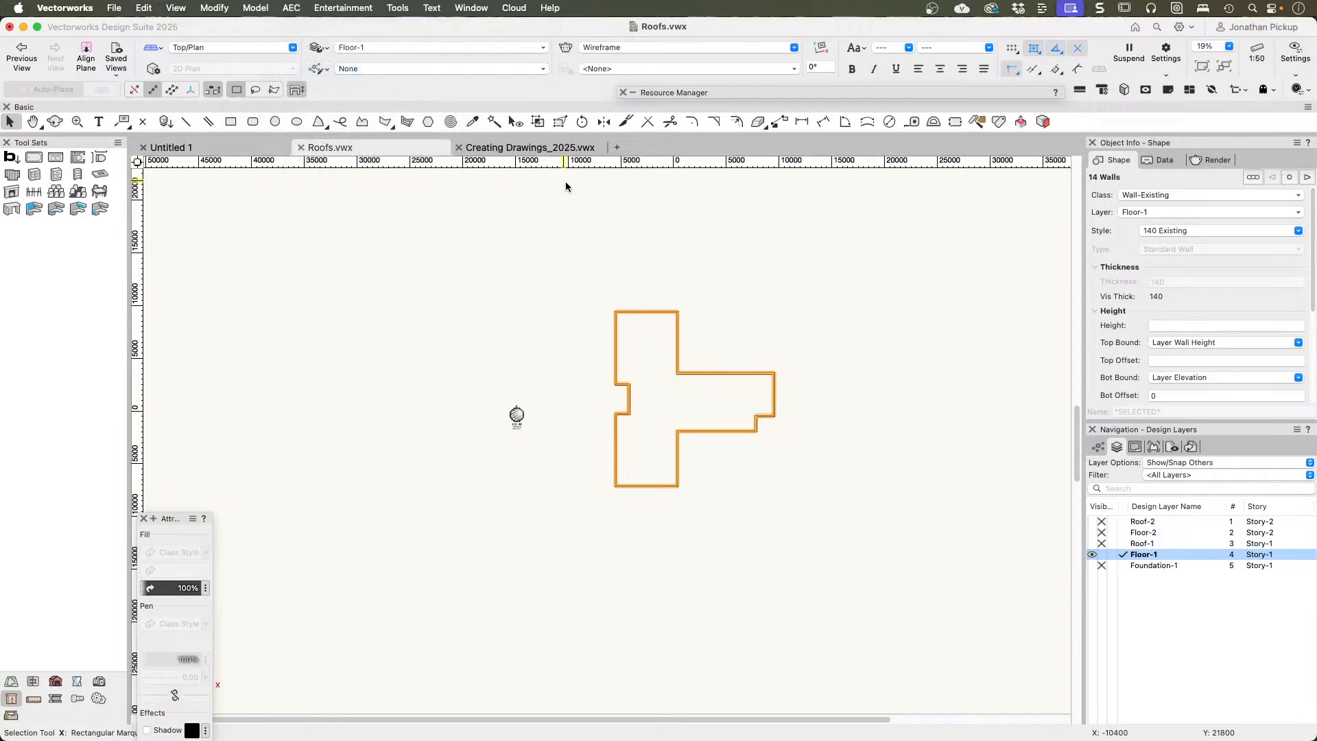
right_click(649, 312)
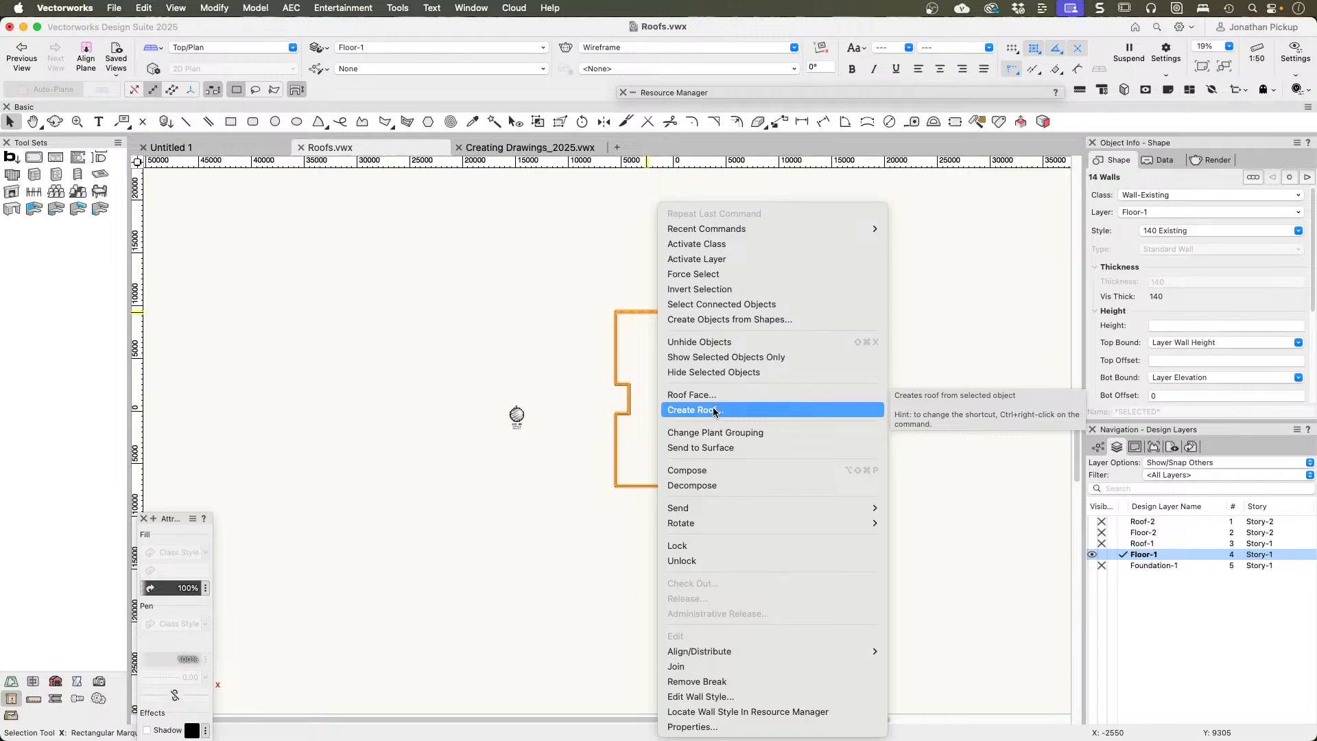
click(471, 318)
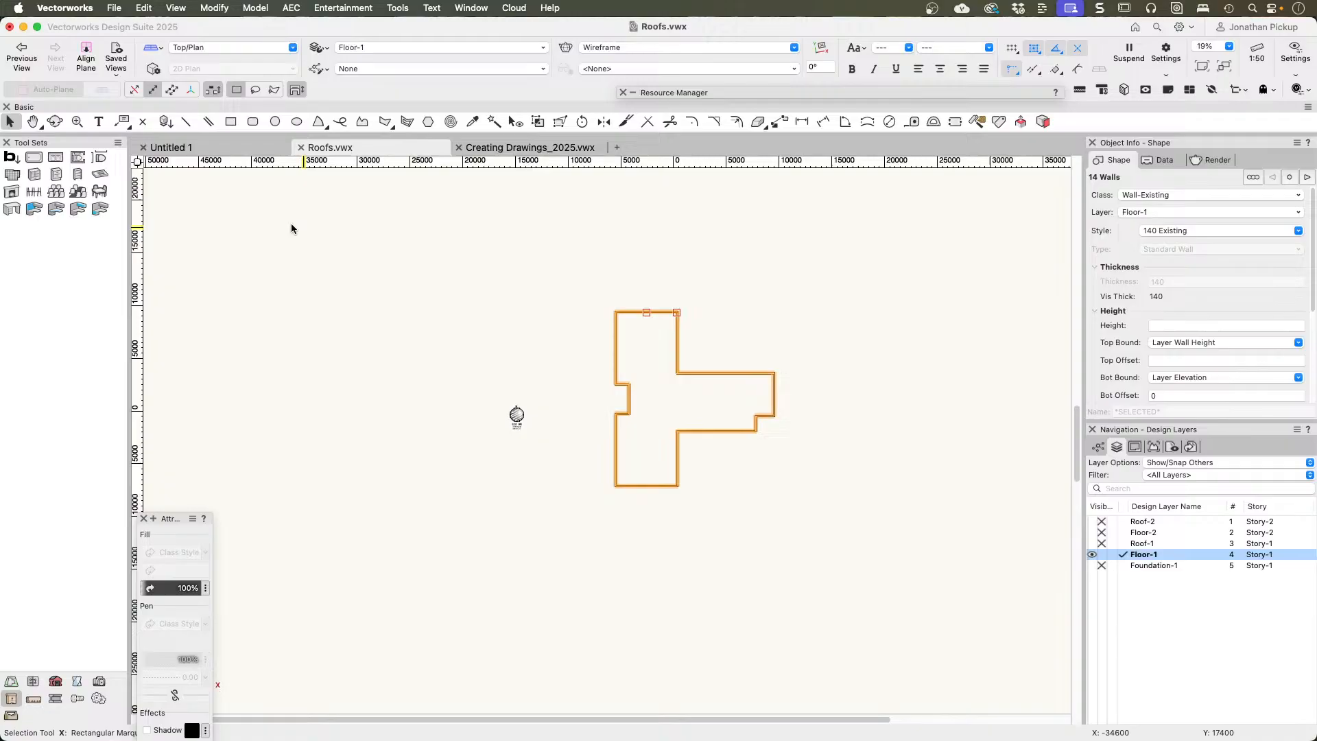
Step: Open the Workspace Editor and examine the Roof Face and Create Roof entries among the object context commands
click(118, 143)
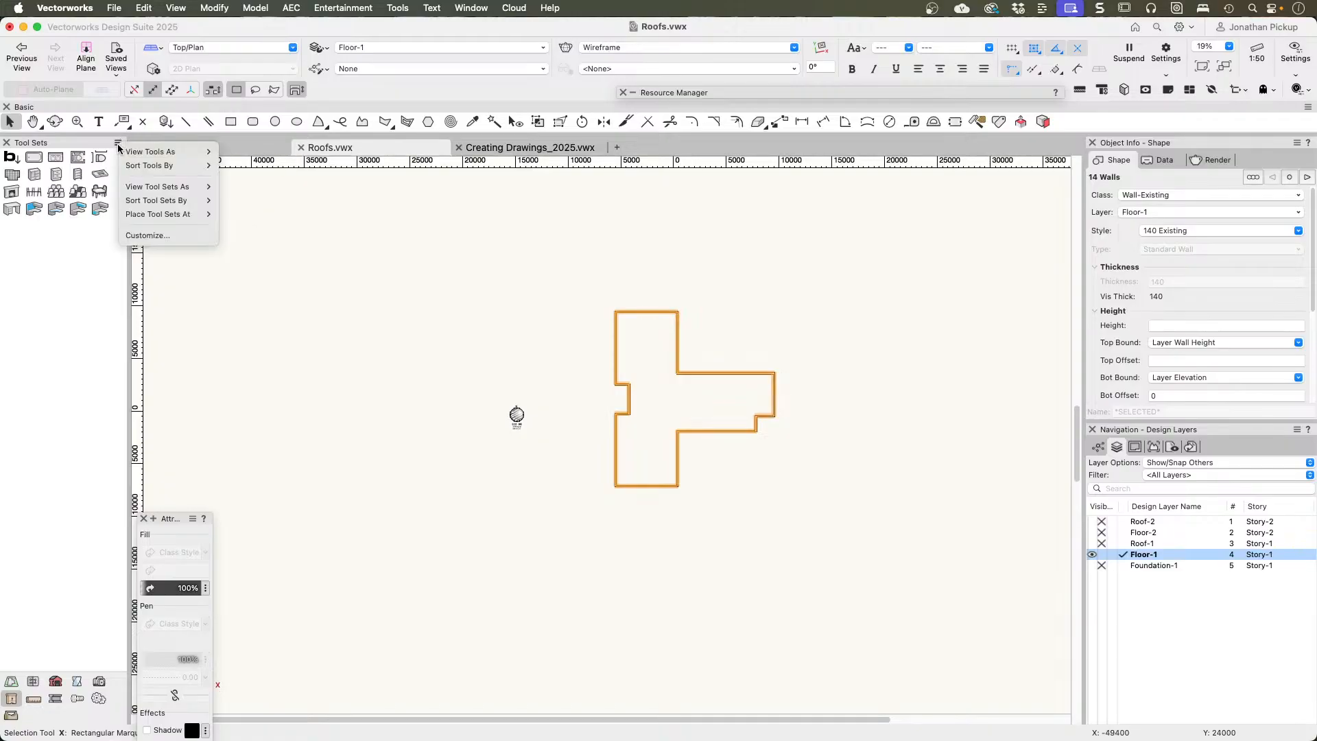
click(155, 235)
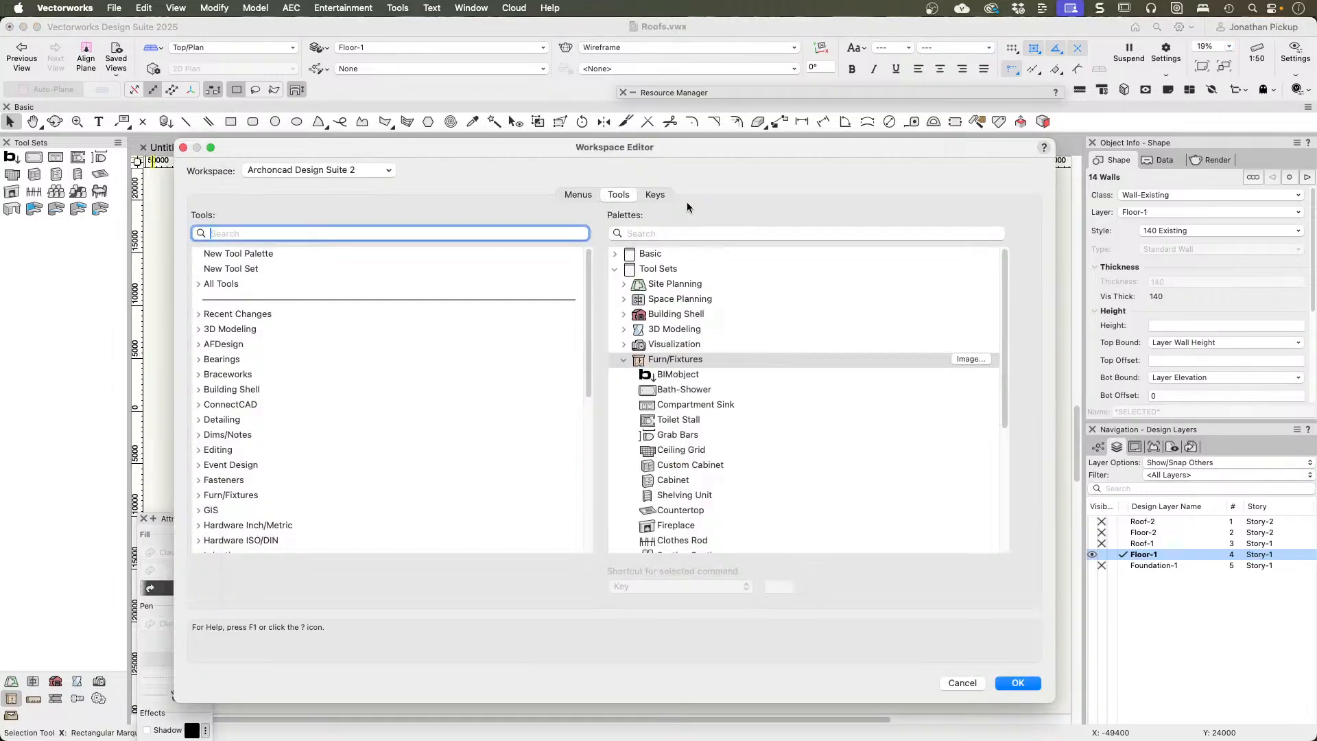
click(578, 195)
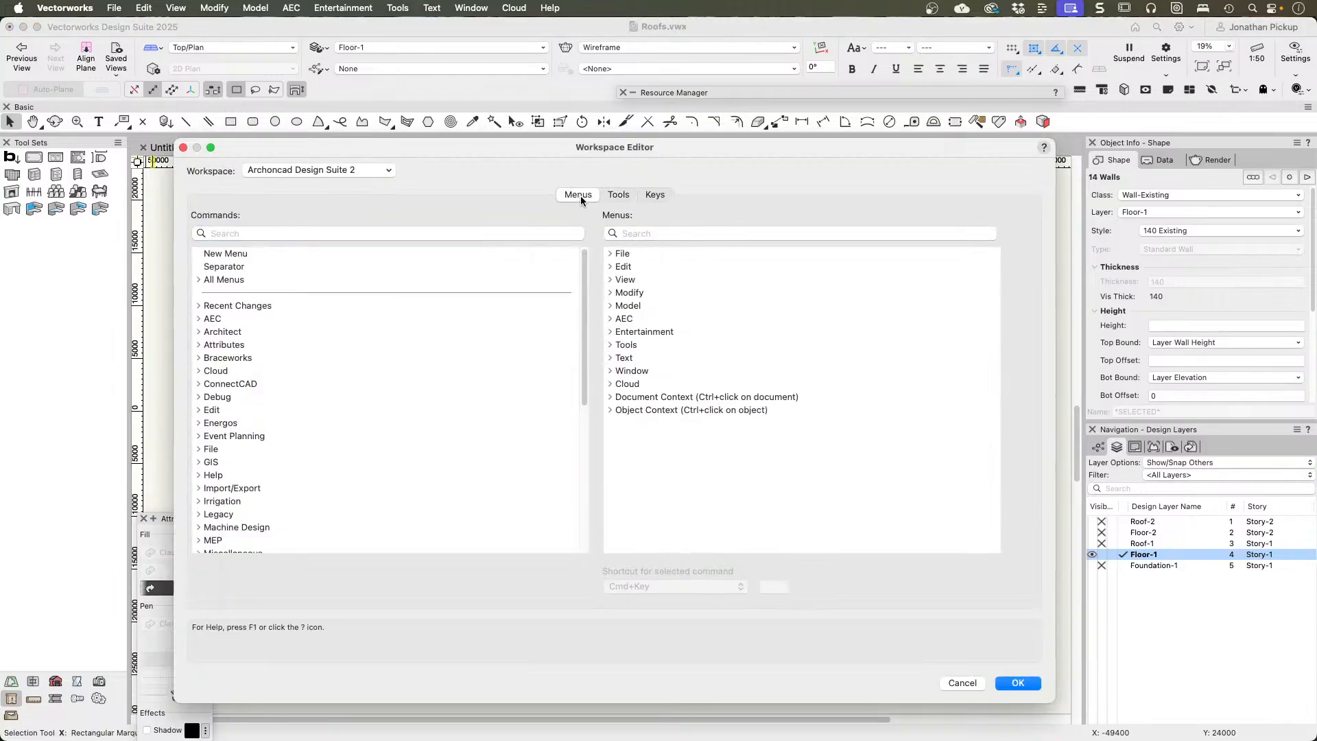
click(608, 411)
scroll(669, 384, down, 3)
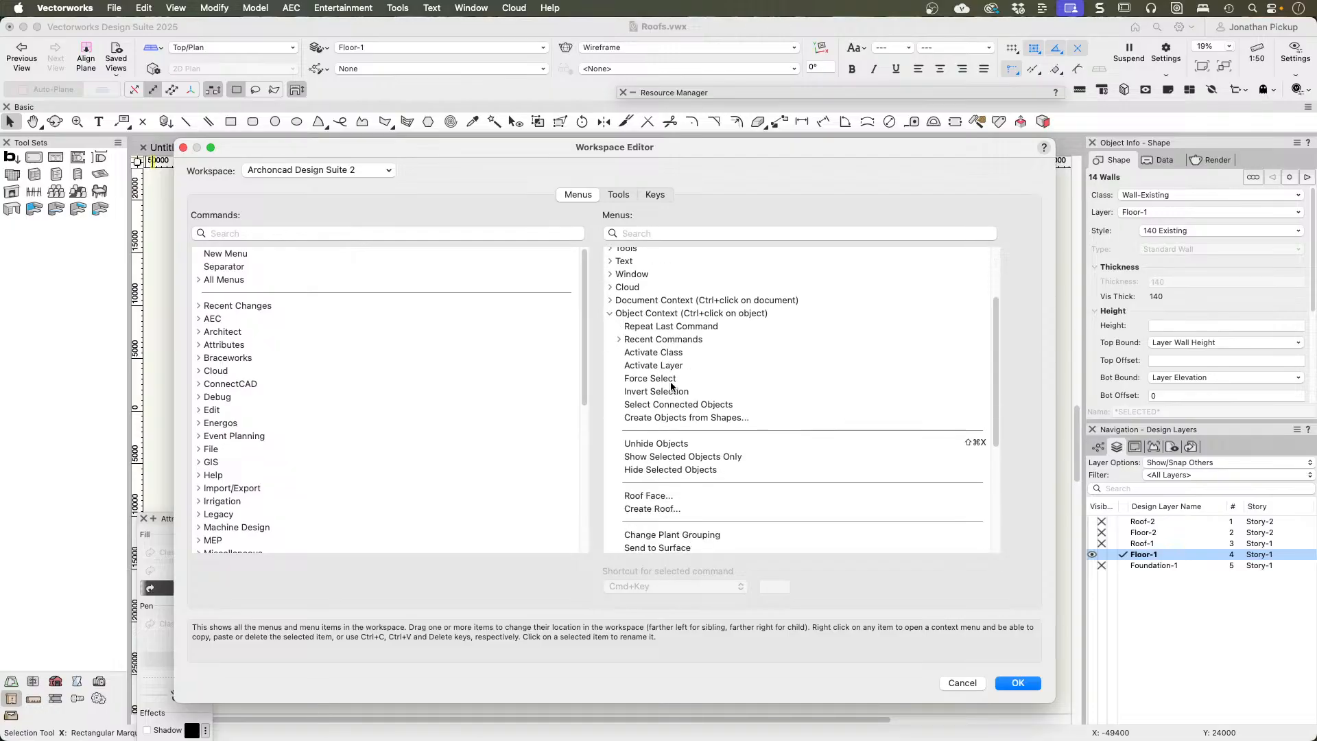
scroll(670, 385, down, 5)
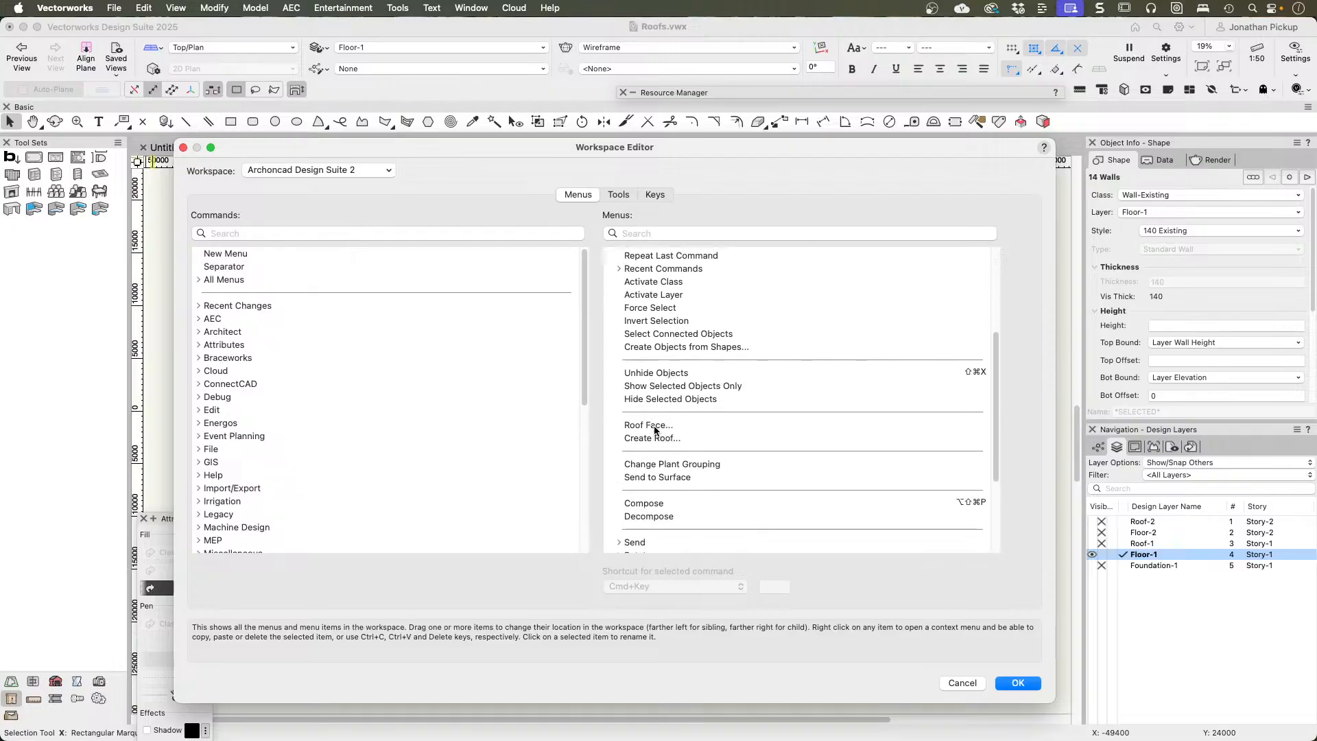
click(654, 426)
click(653, 440)
scroll(652, 427, down, 5)
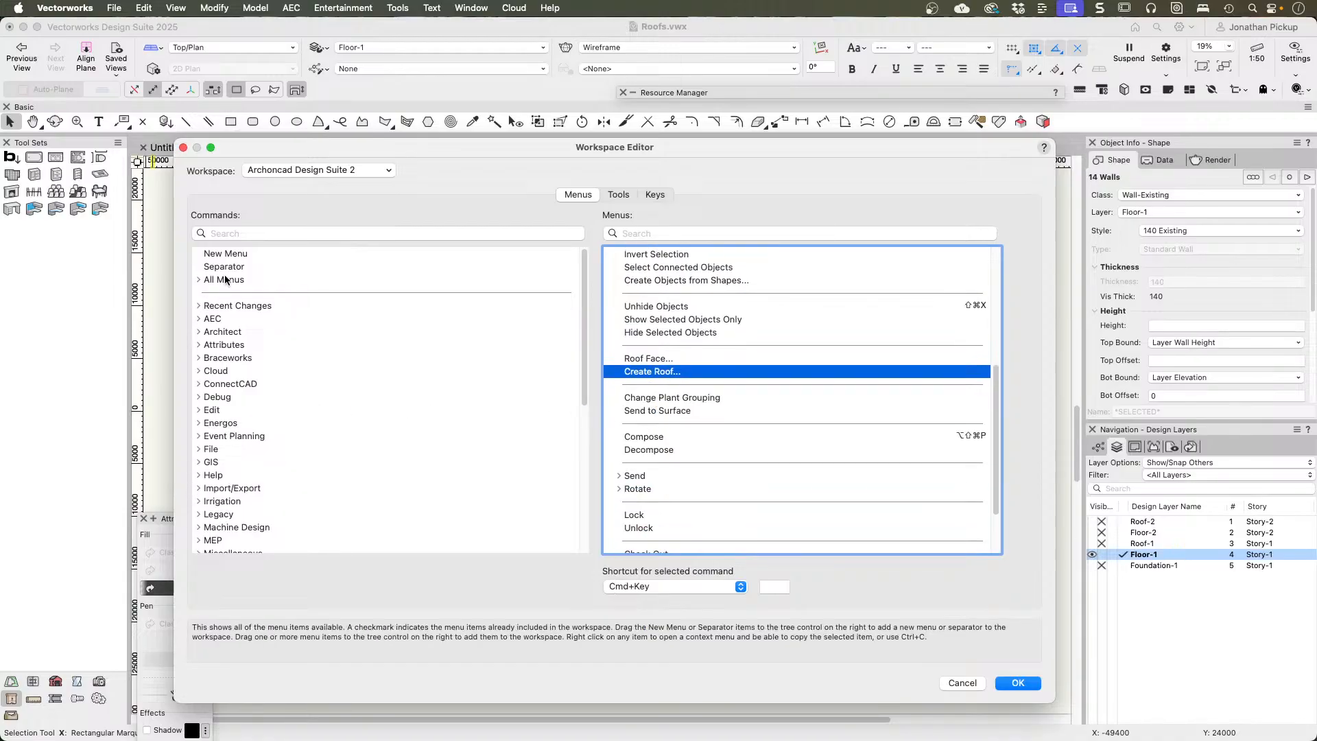
Step: Search the available commands for "roof" and add Create Roof from the Architect group to the object context commands
click(229, 236)
text(r)
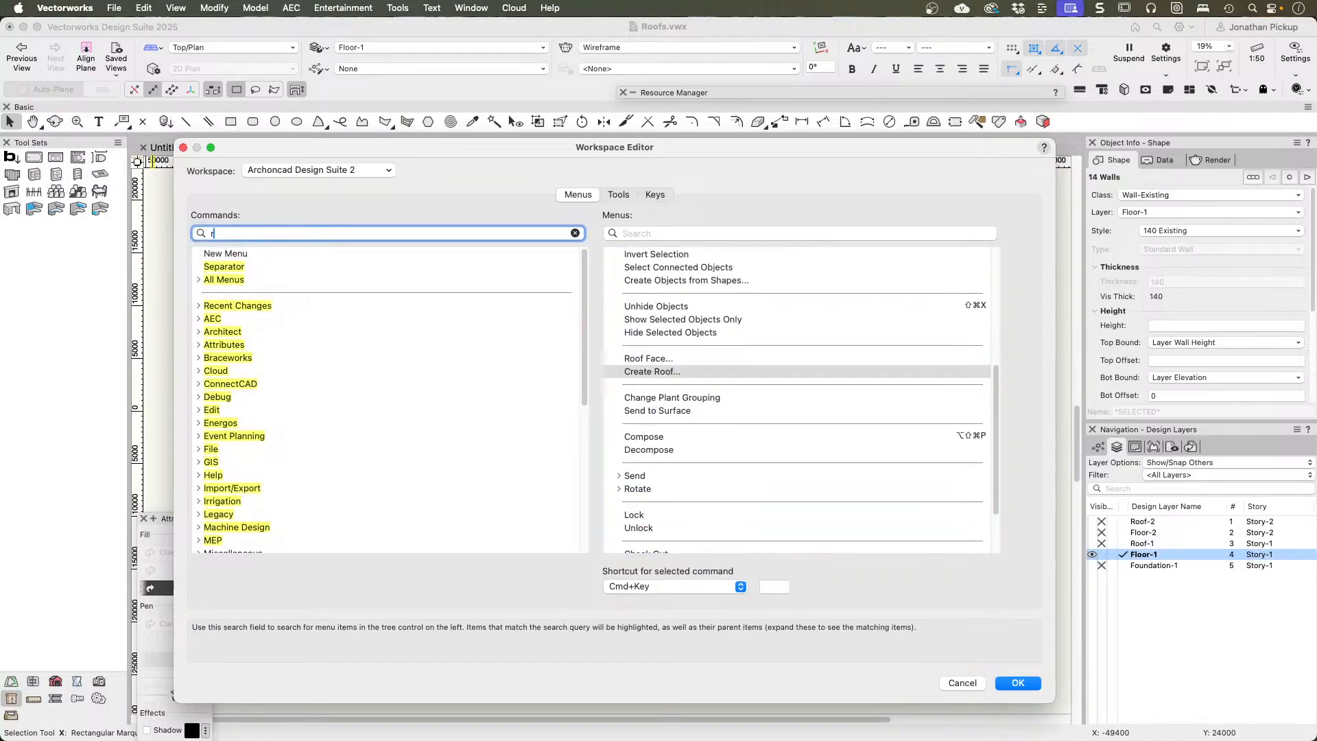
text(oof)
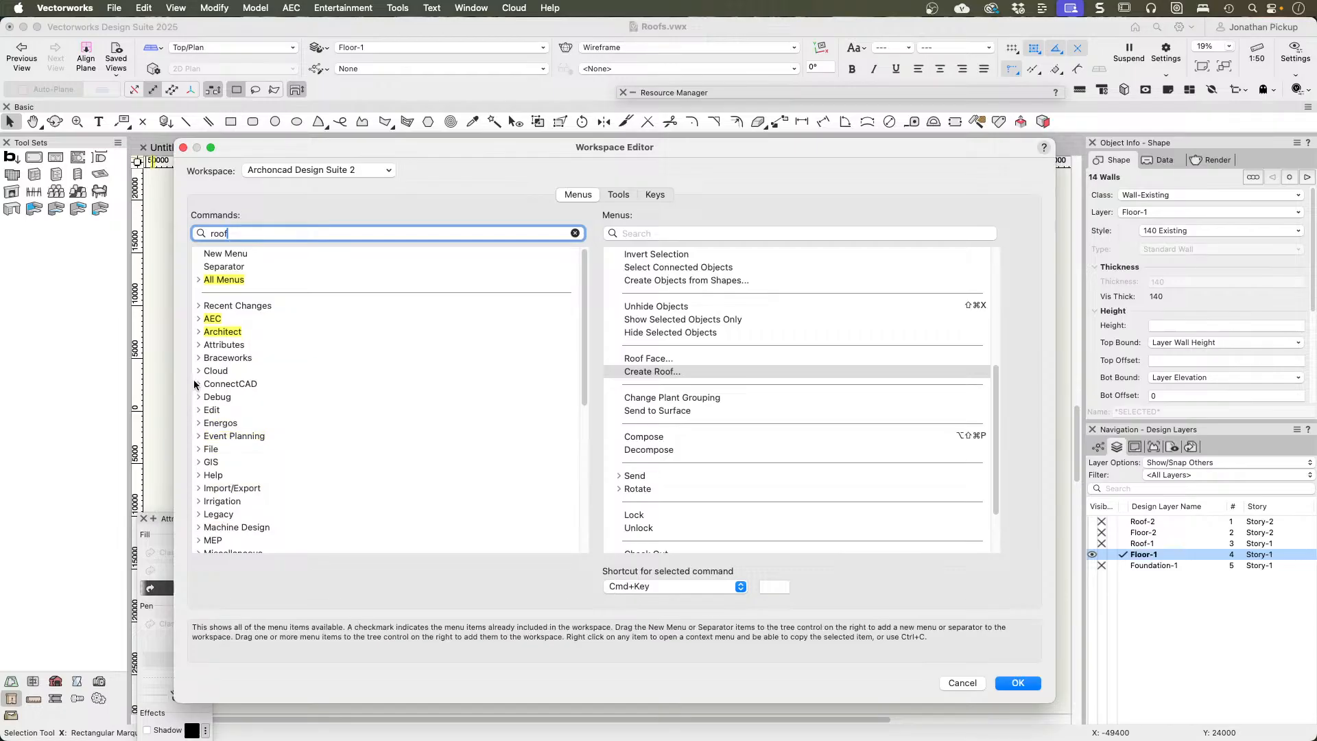
click(199, 331)
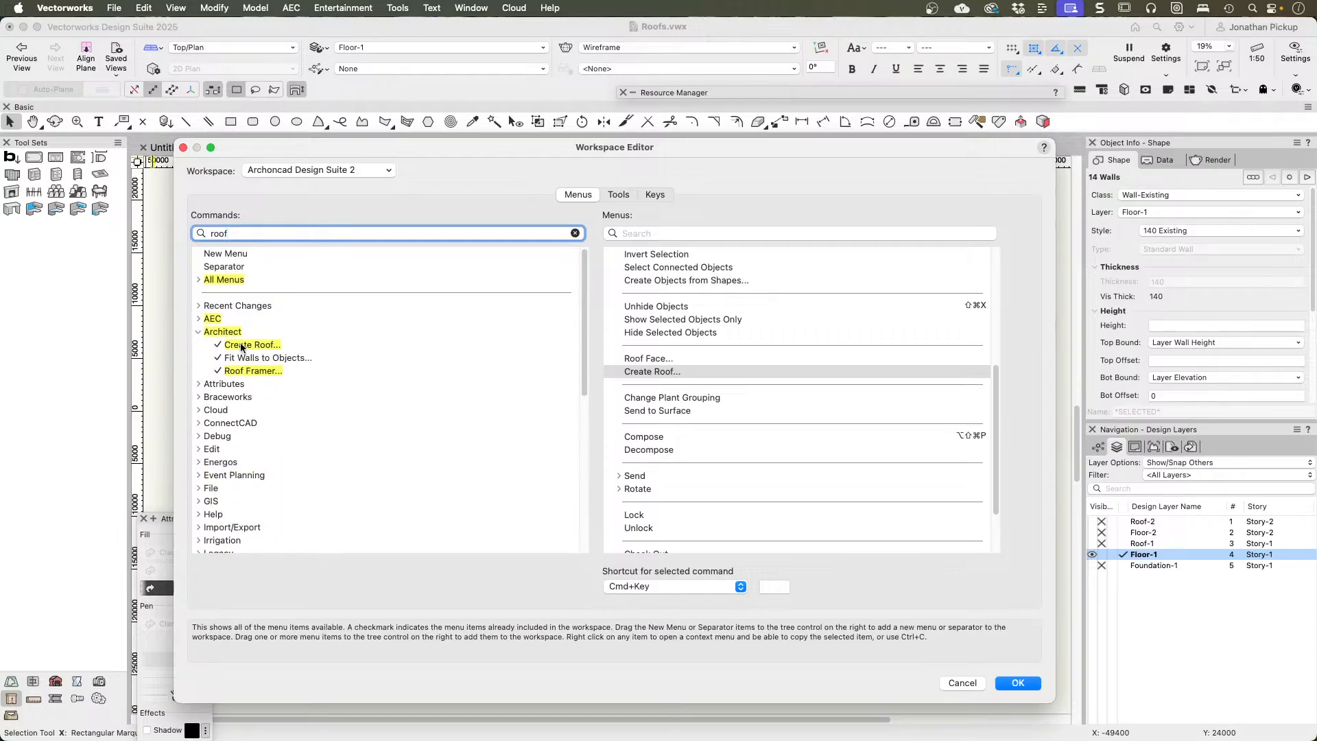
drag(241, 344, 701, 377)
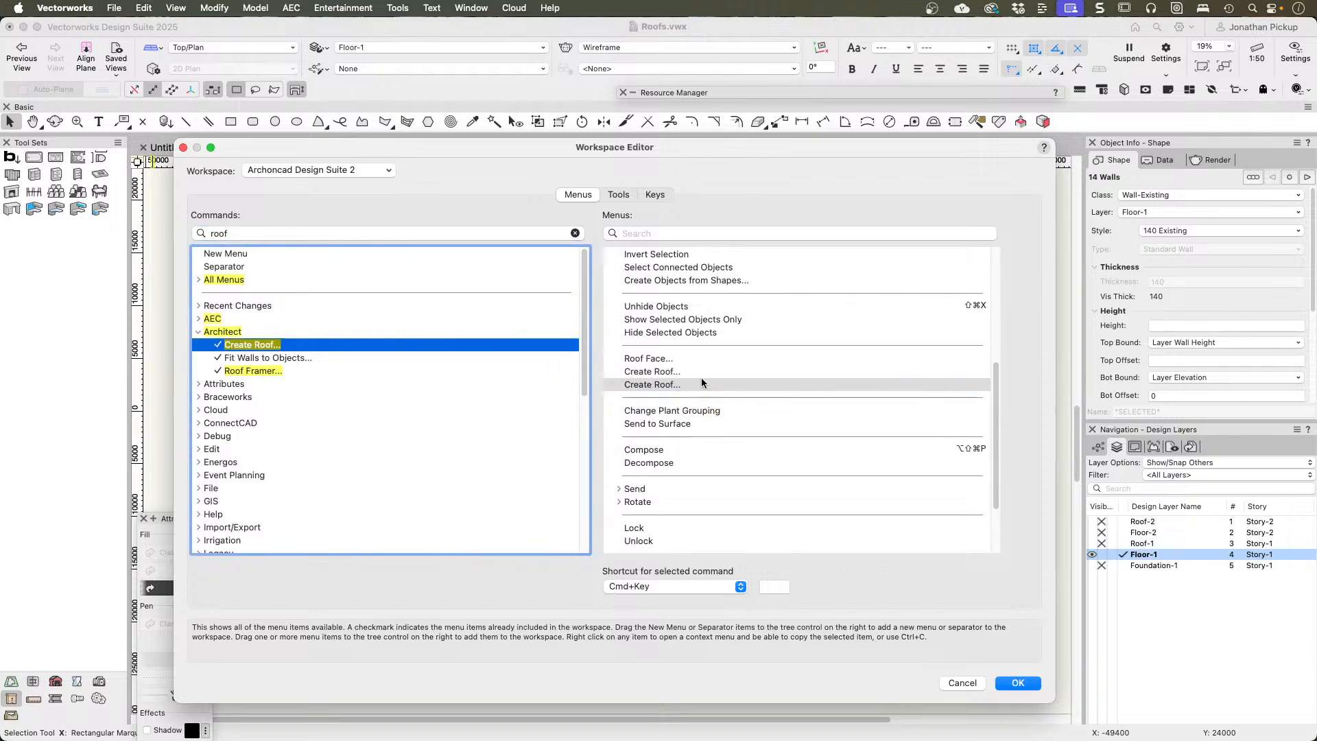
Step: Delete the duplicate Create Roof entry from the object context commands and save the workspace
click(644, 385)
key(Delete)
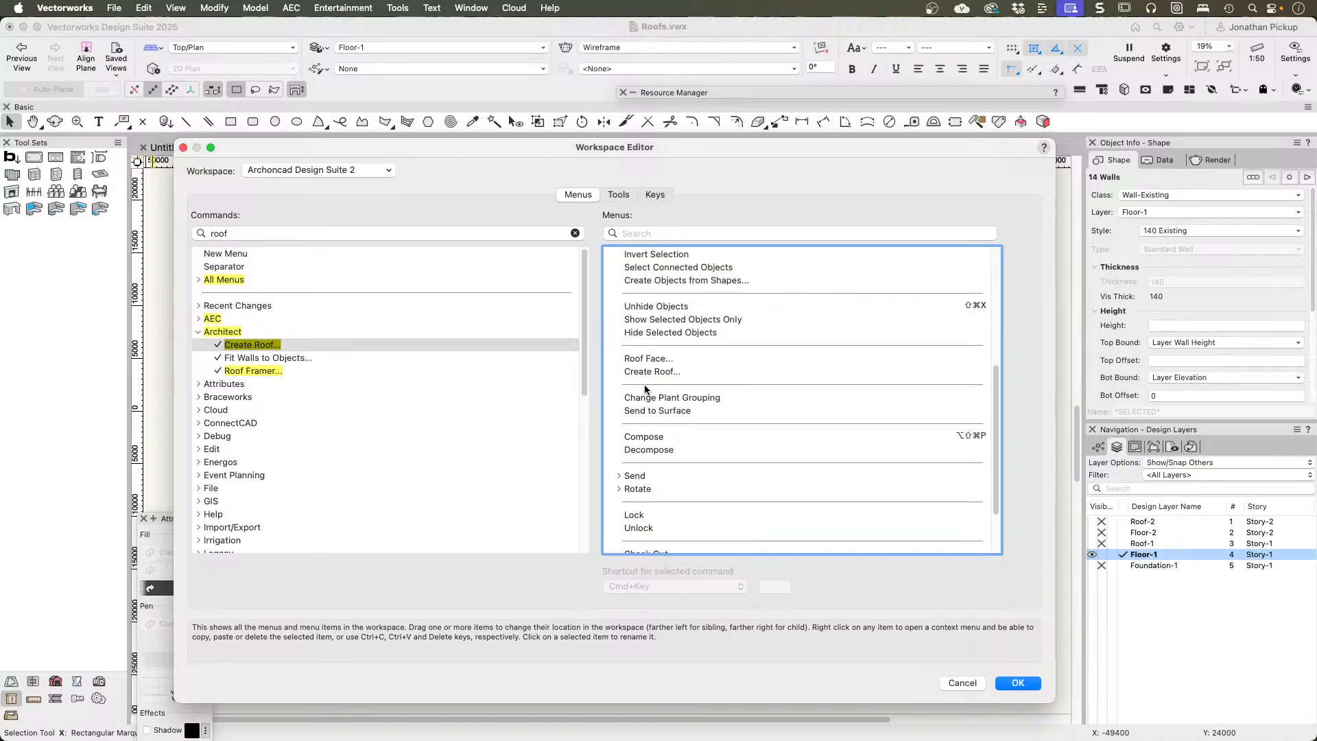
click(1018, 683)
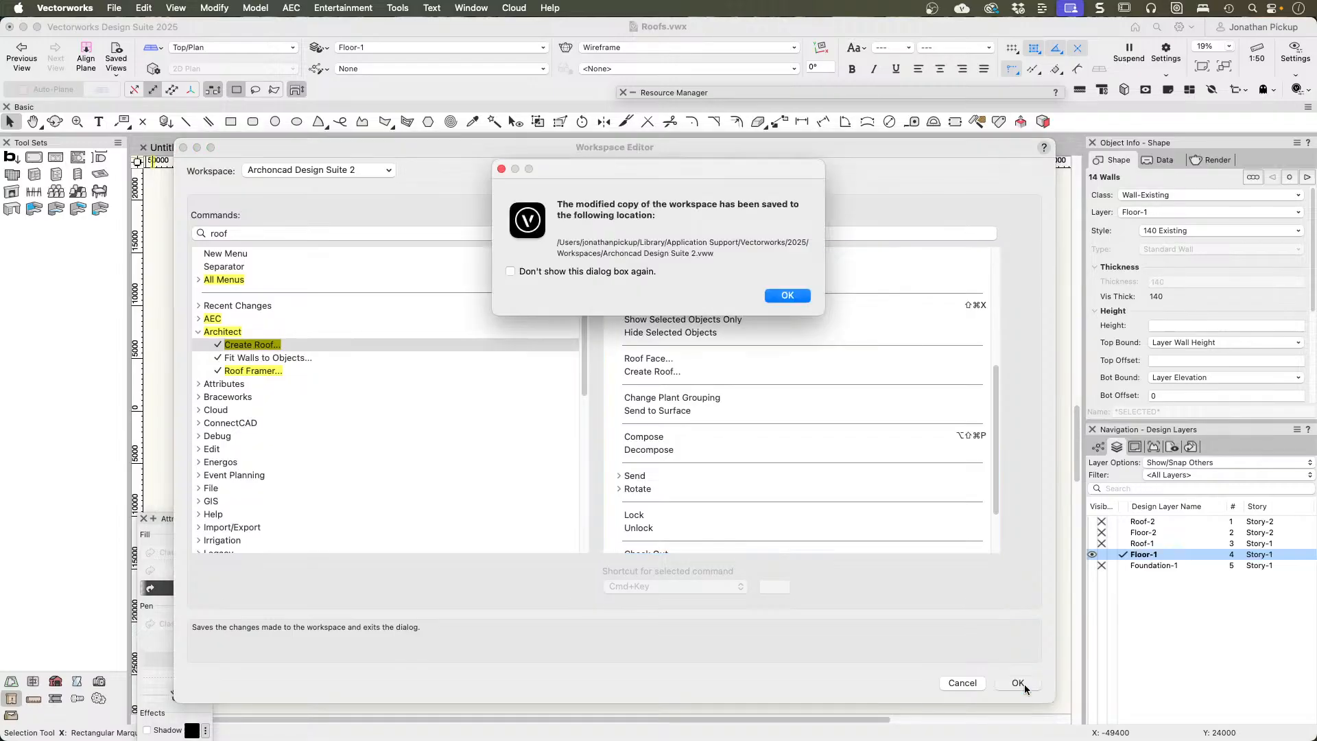
click(780, 296)
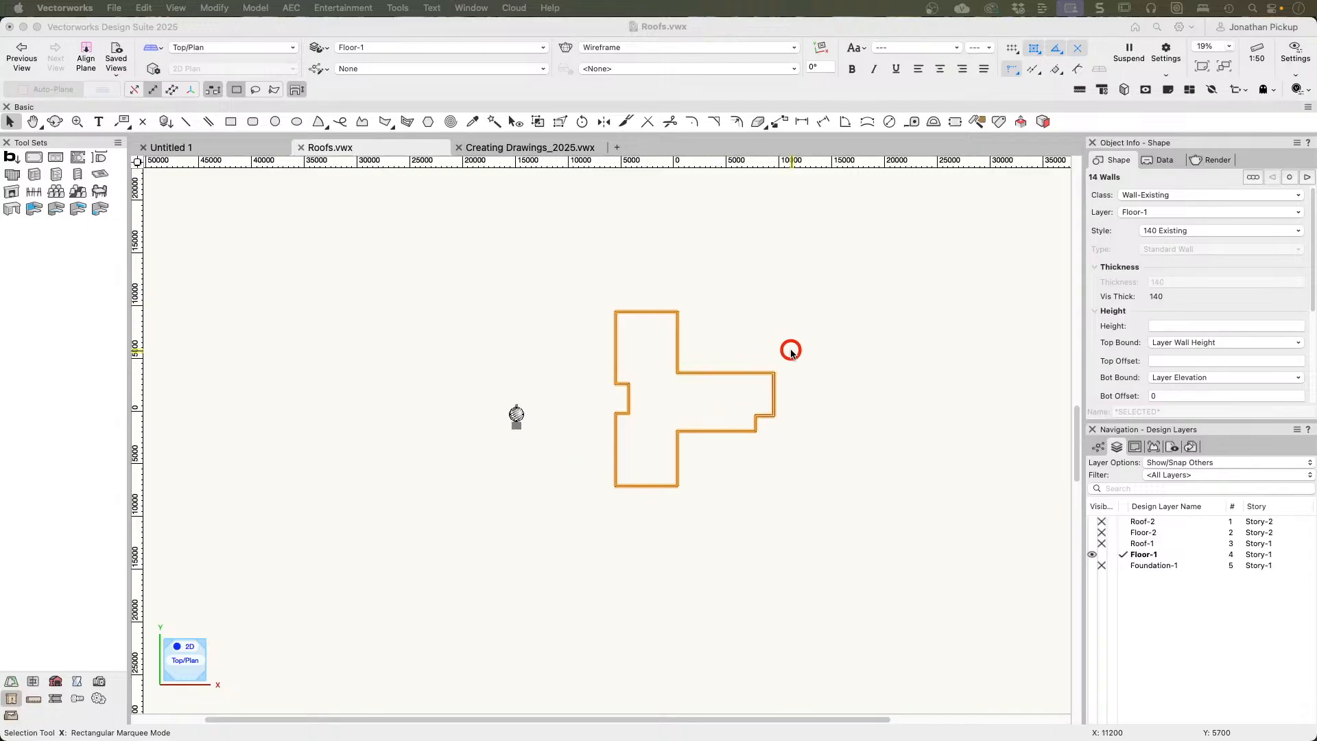
Step: Start Create Roof for the selected Floor-1 walls and compare the Square, Vertical, Horizontal and Double eave cuts
right_click(637, 316)
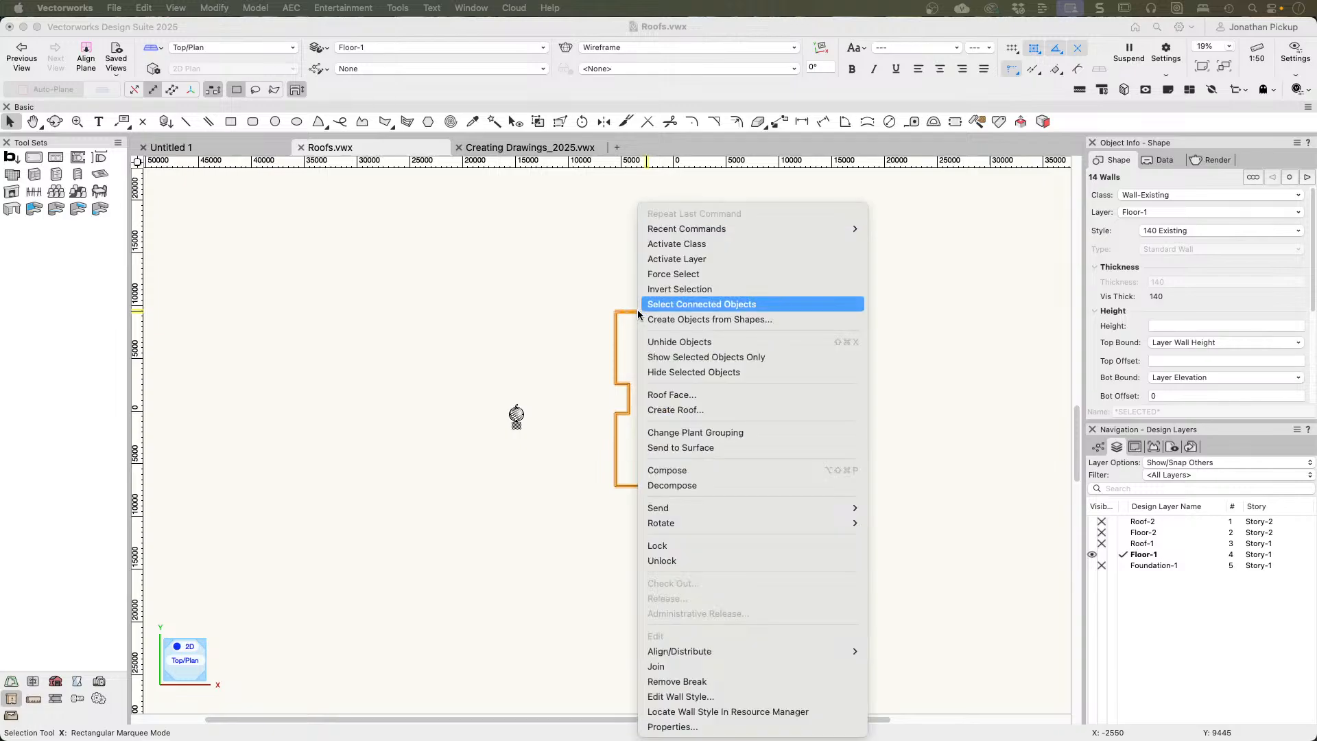
click(652, 410)
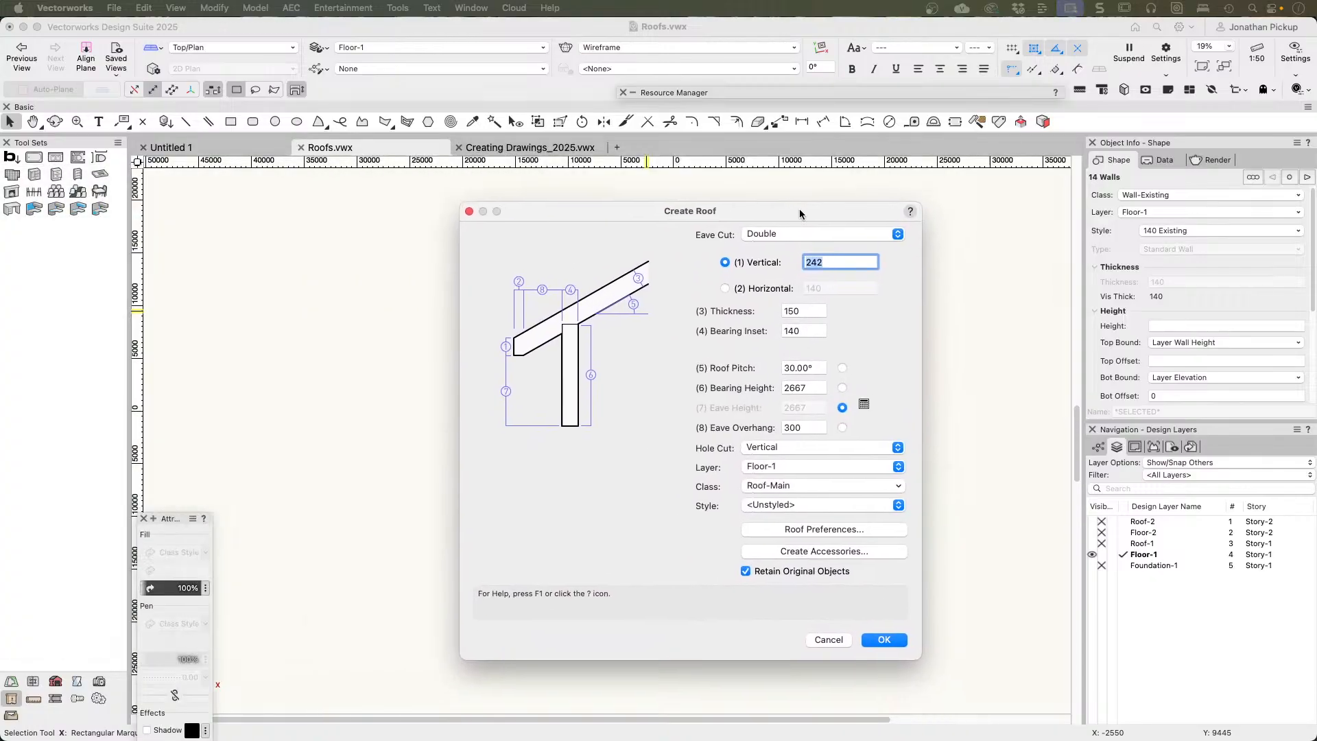
click(758, 199)
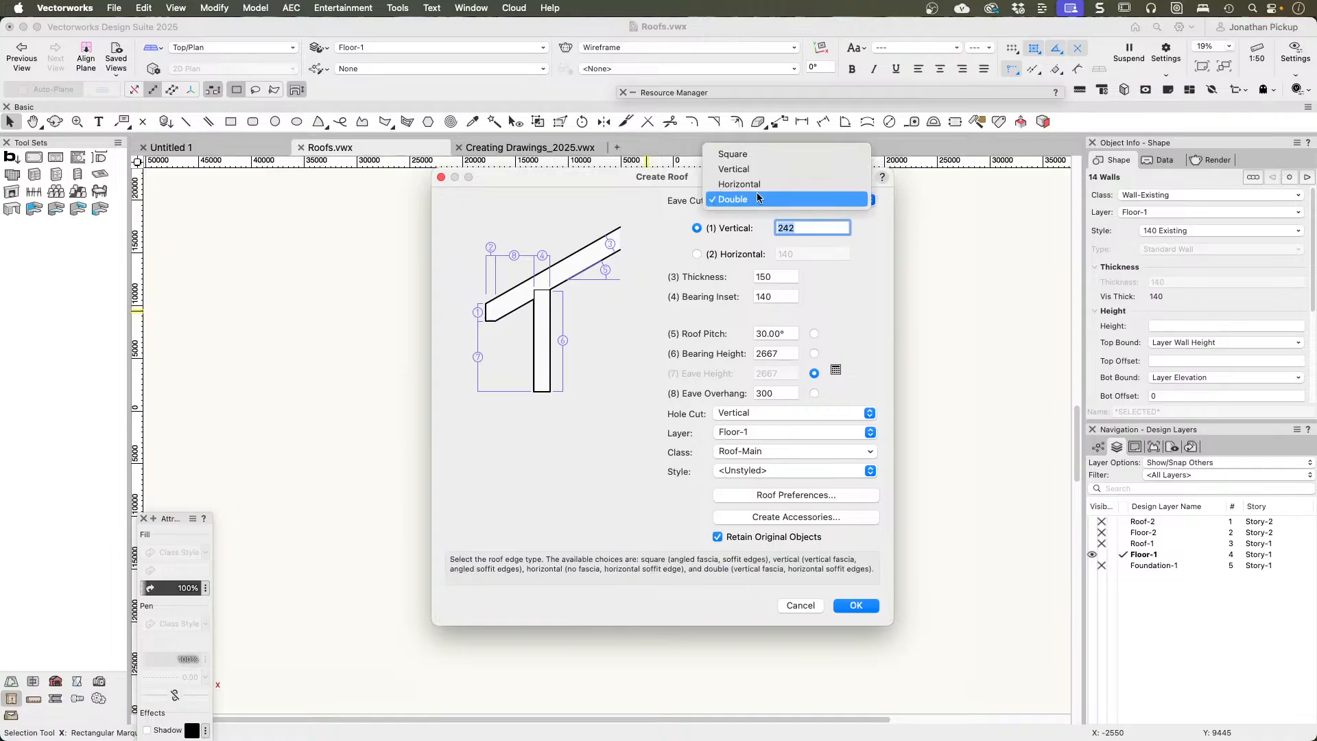
click(751, 152)
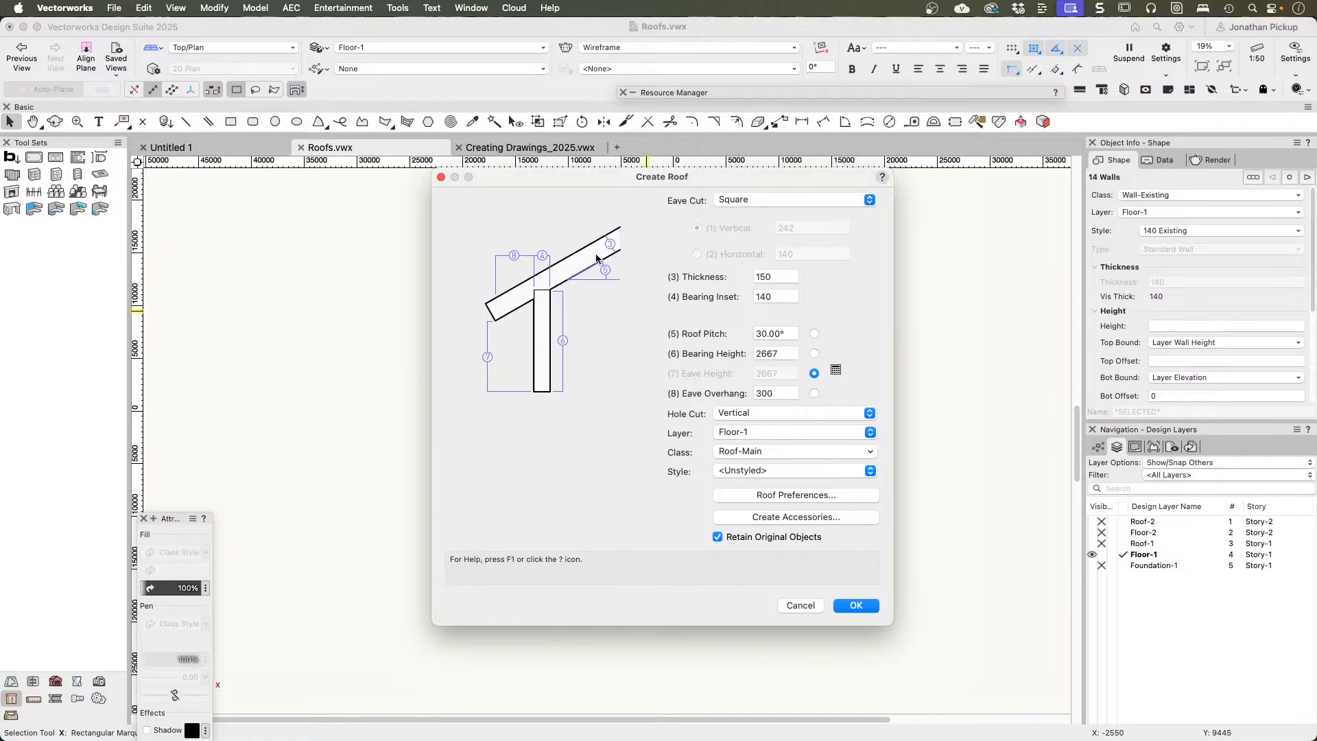
click(729, 199)
click(729, 211)
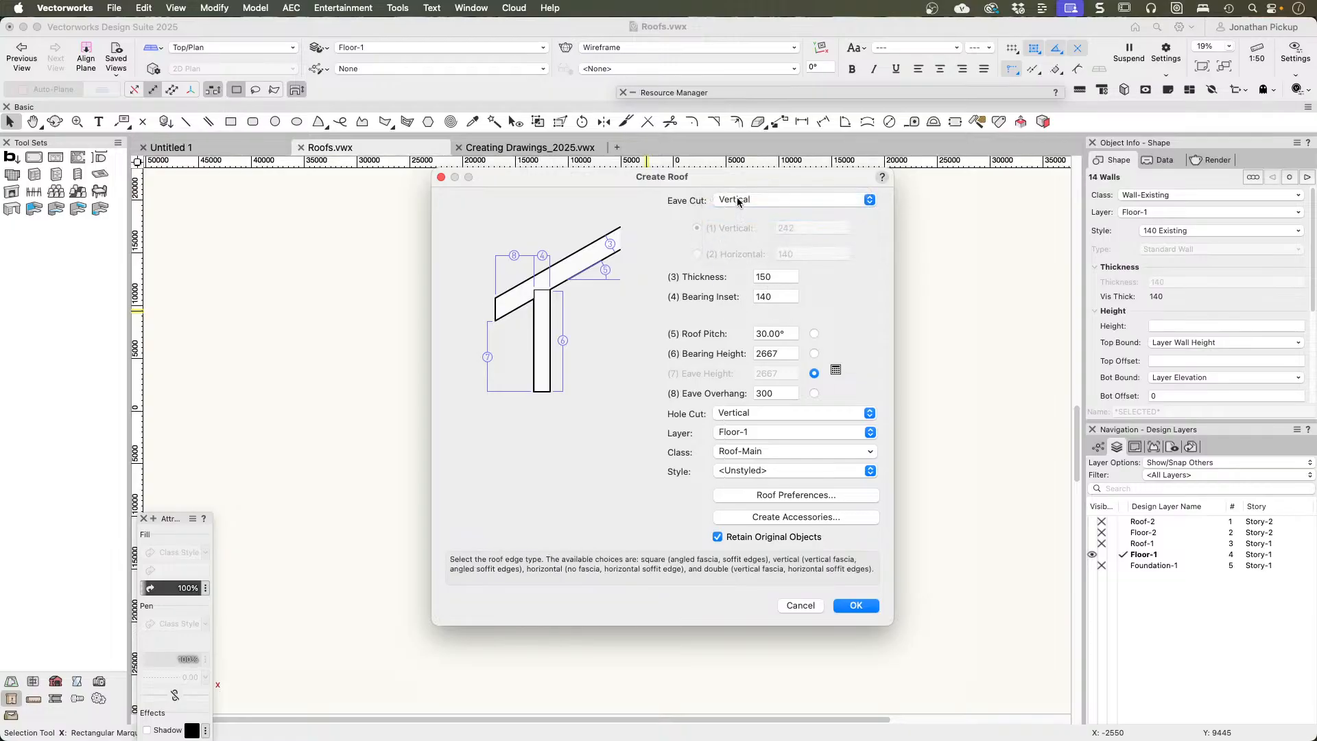
click(735, 199)
click(738, 218)
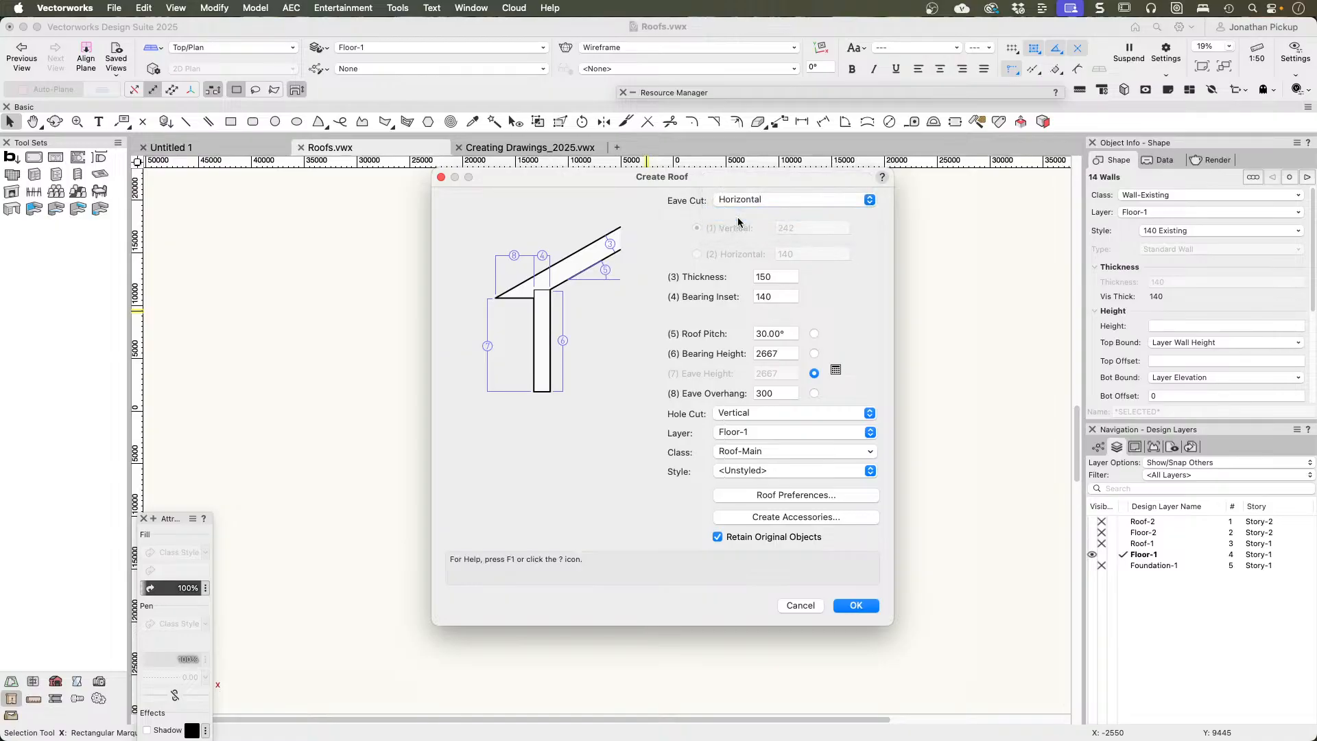
click(742, 204)
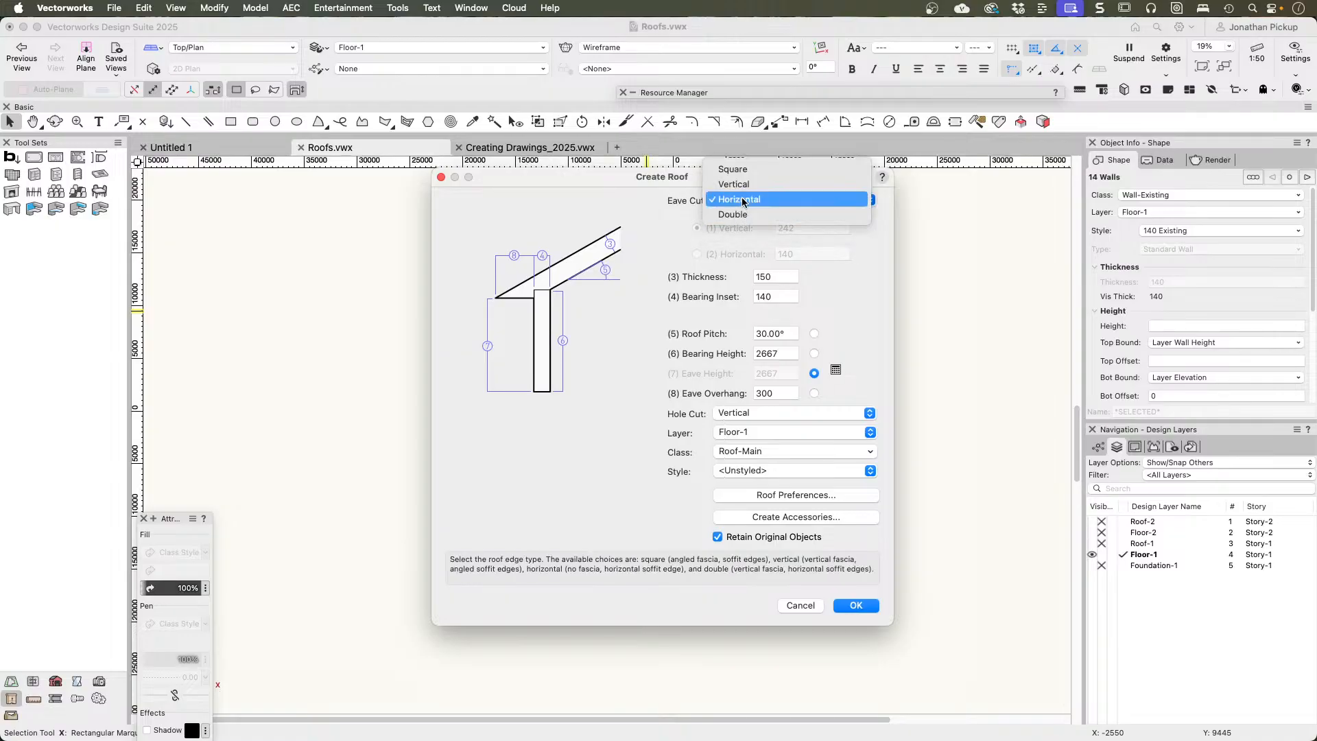
click(743, 215)
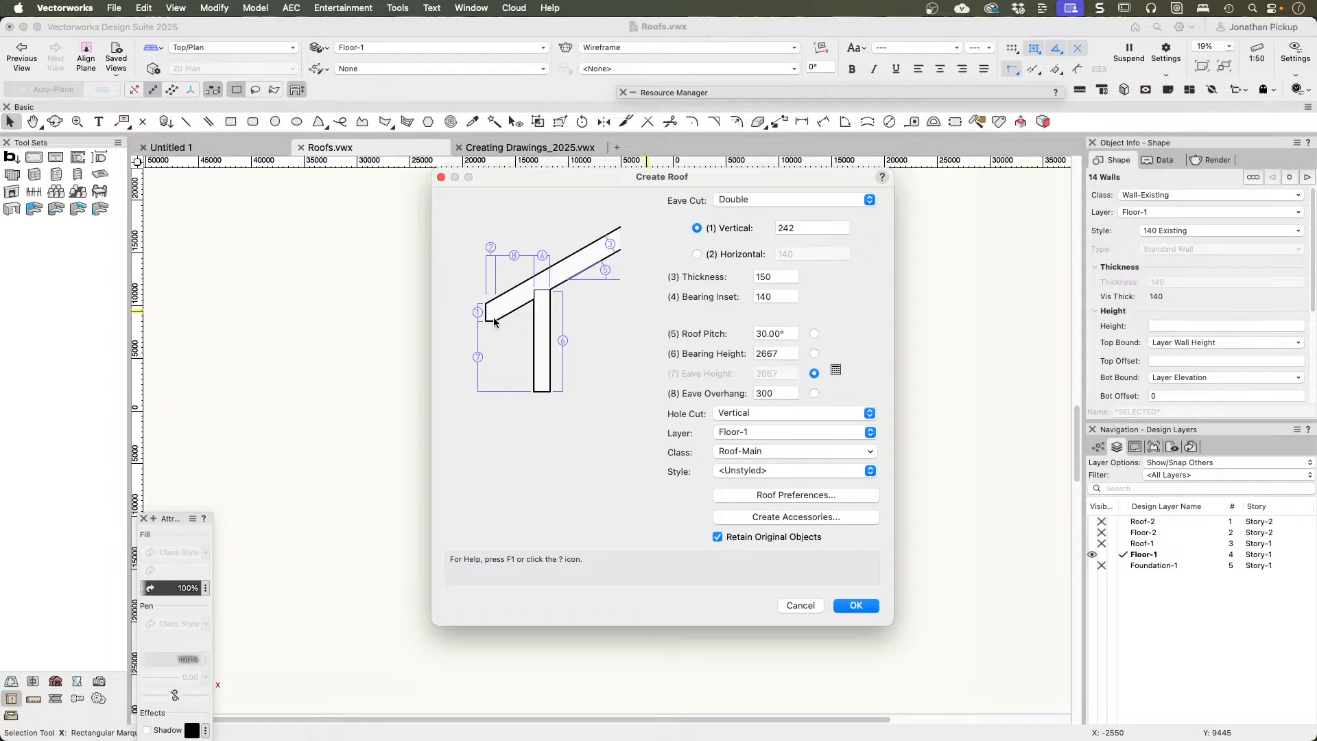
Step: Set the roof's eave cut to Vertical and its pitch to 25
click(760, 203)
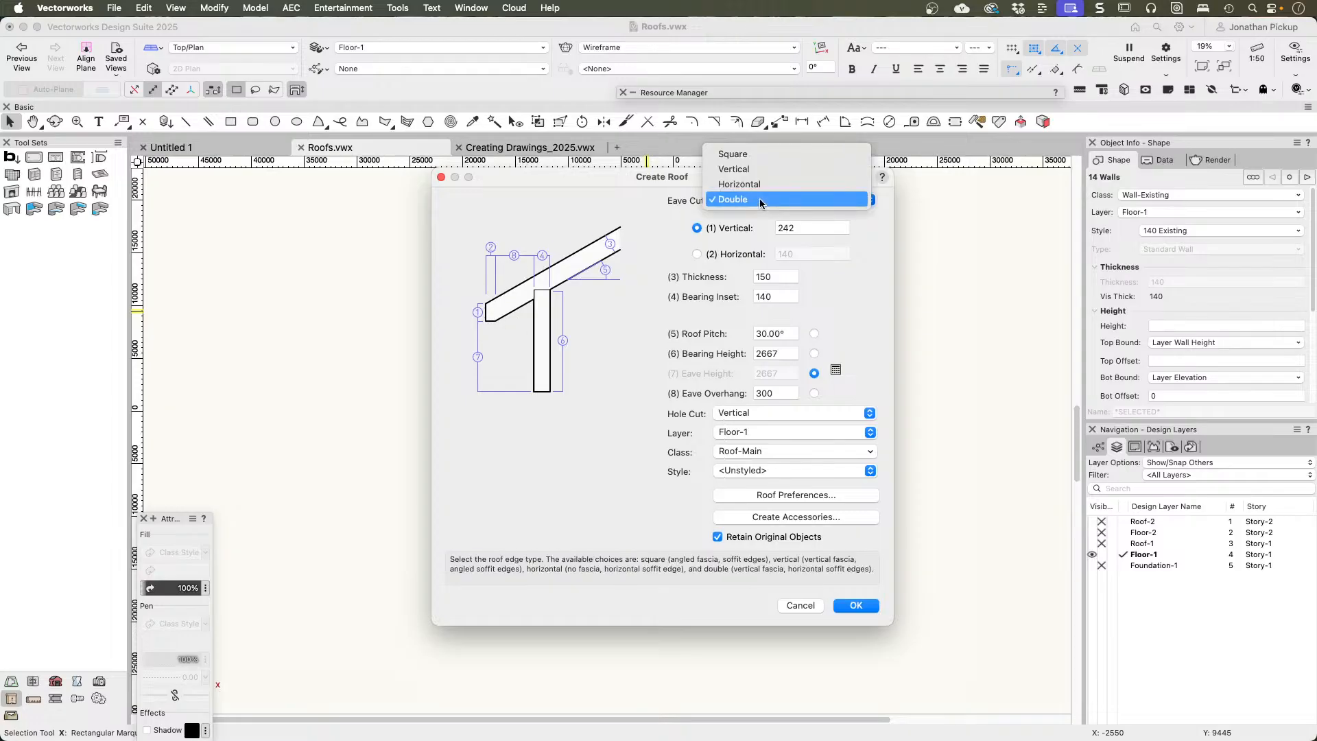
click(761, 170)
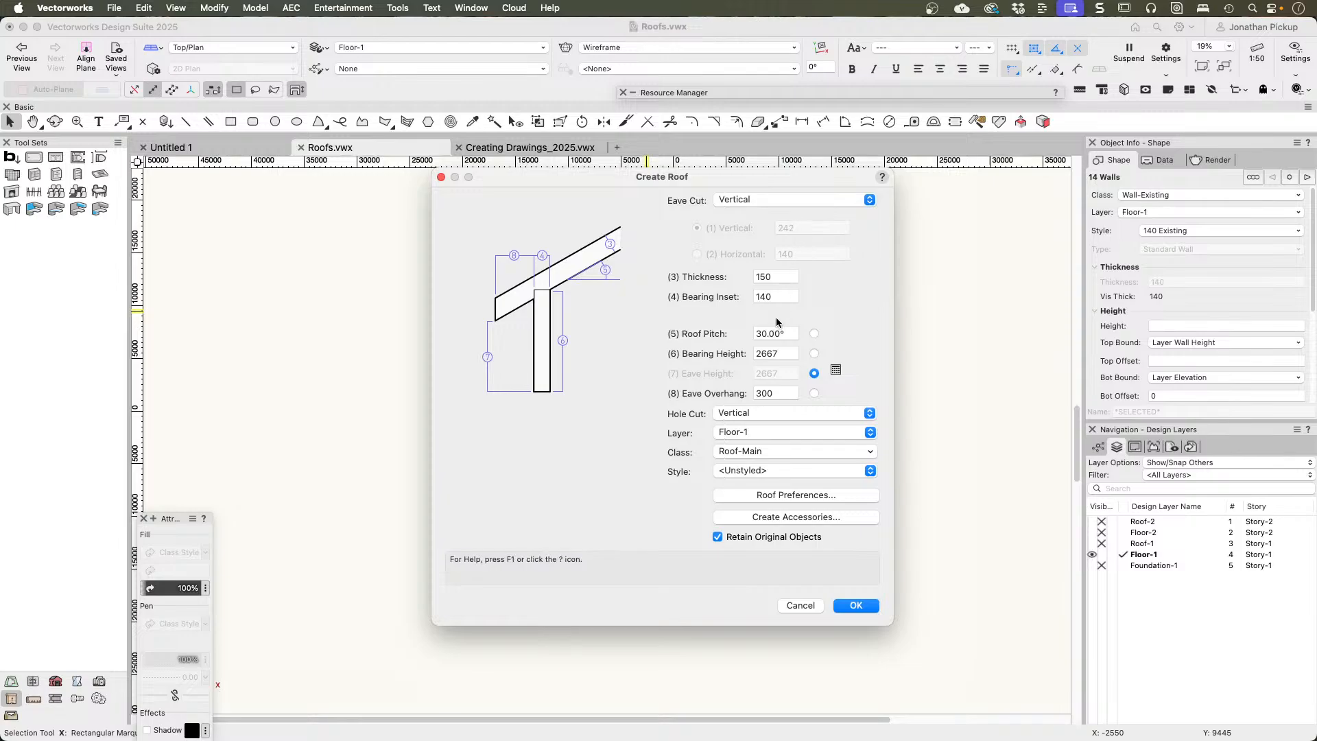
double_click(781, 276)
key(Tab)
key(Tab)
text(25)
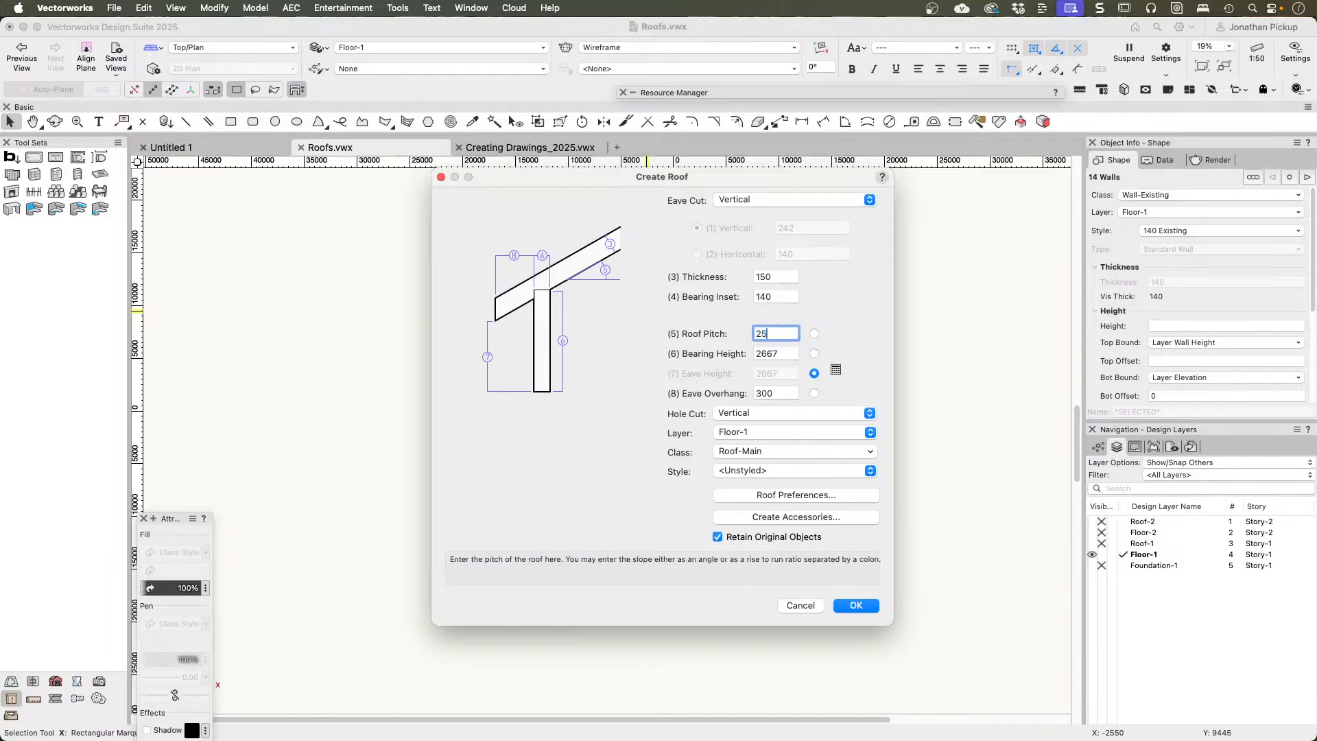
key(Tab)
key(shift+Tab)
text(4:12)
key(Tab)
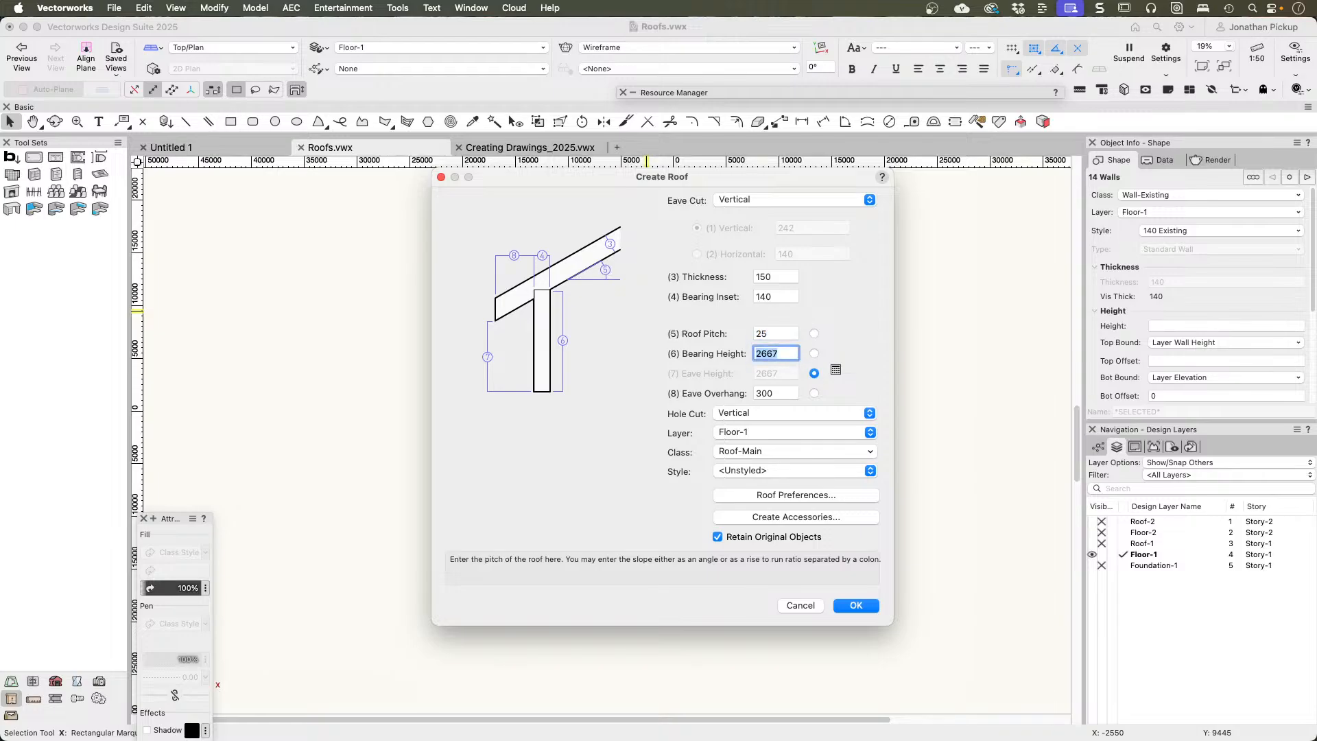
Step: Set the roof's bearing height to 2700 and its eave overhang to 600
text(2)
key(Tab)
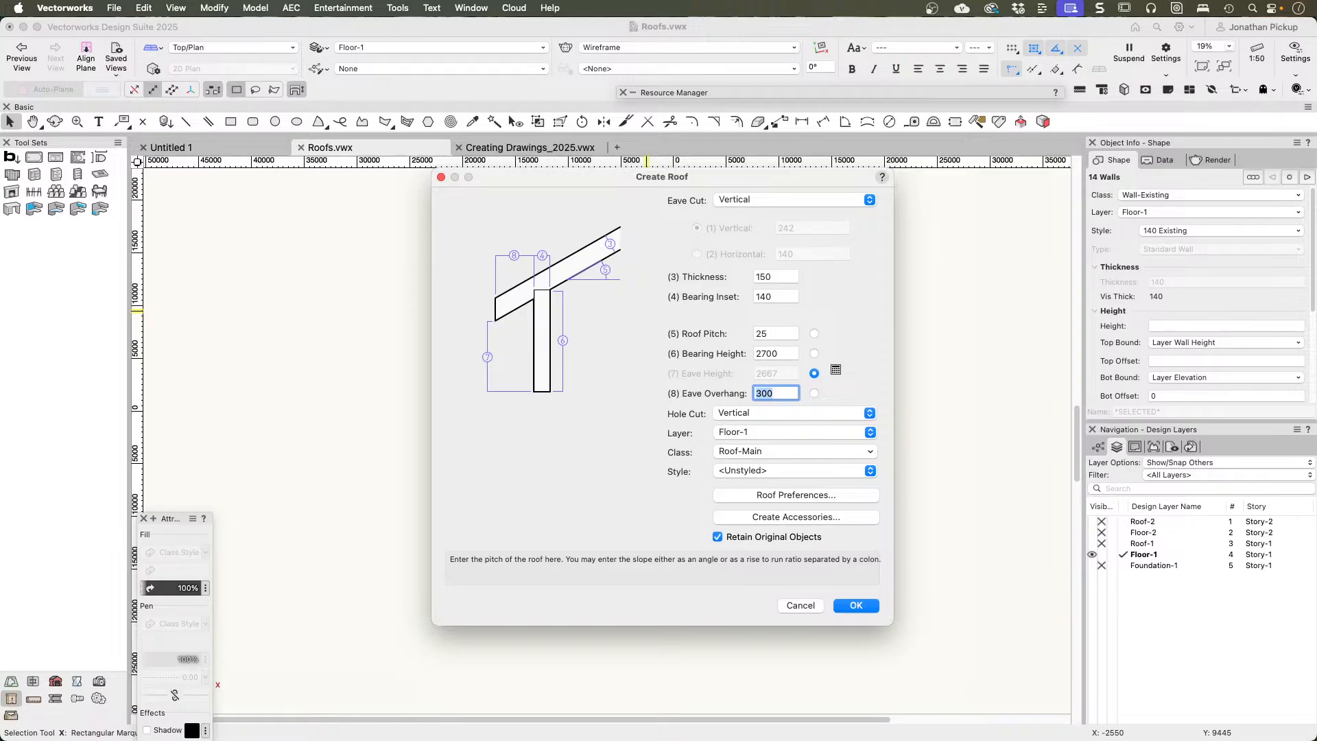
text(600)
key(Tab)
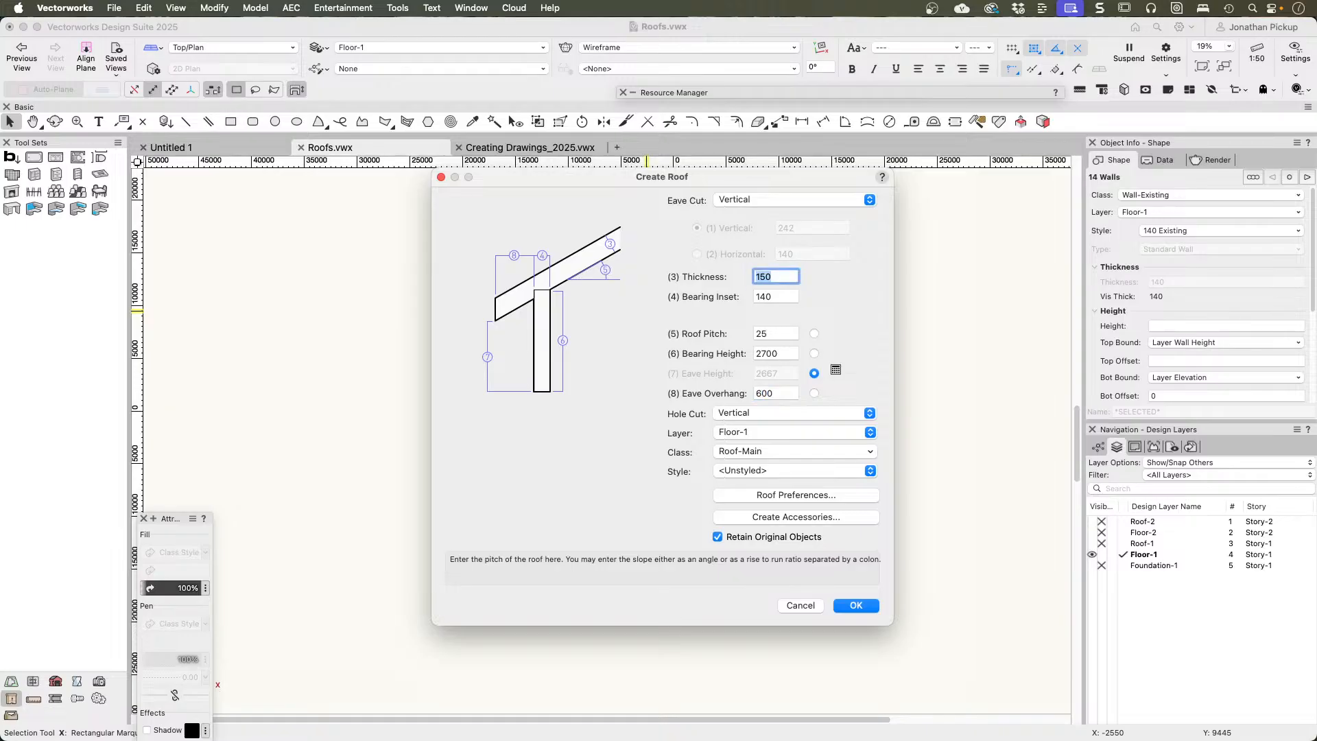
Step: Check the hole cut options and assign the roof to the Roof-1 layer
click(747, 411)
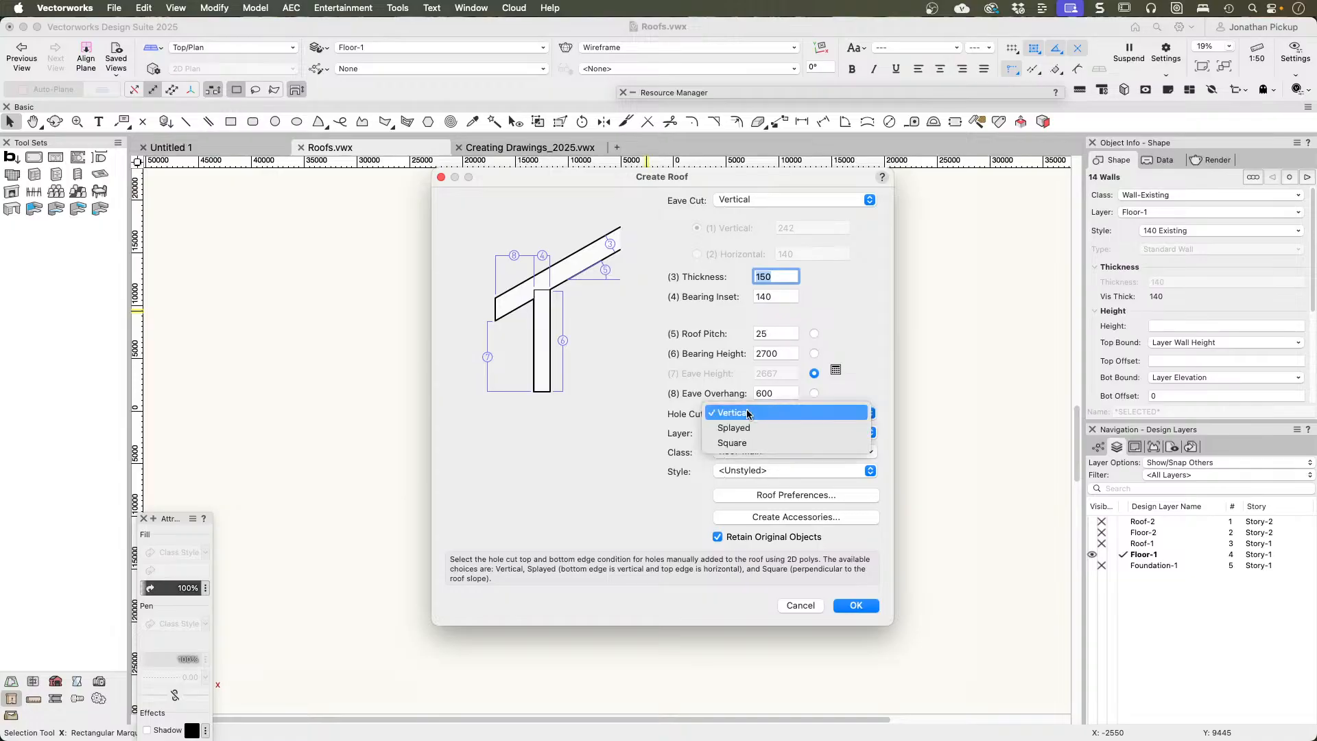
click(616, 447)
click(759, 434)
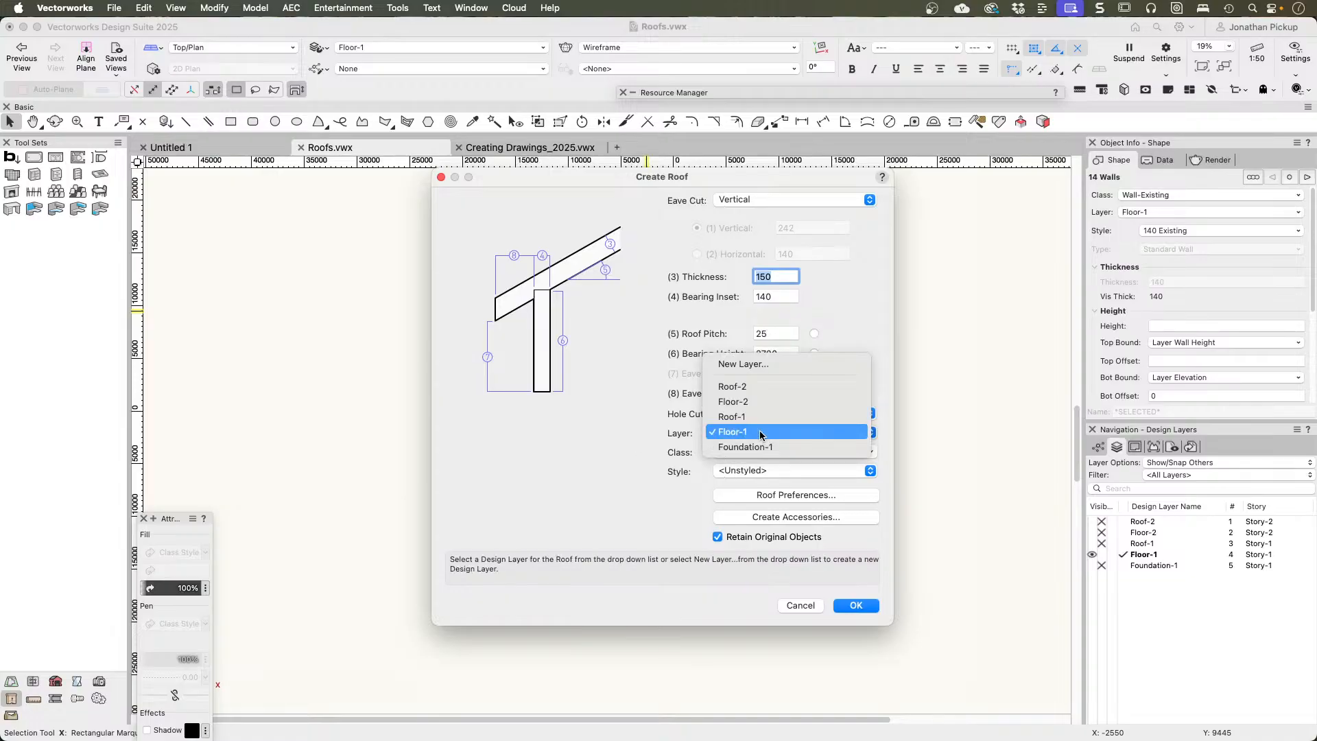
click(761, 416)
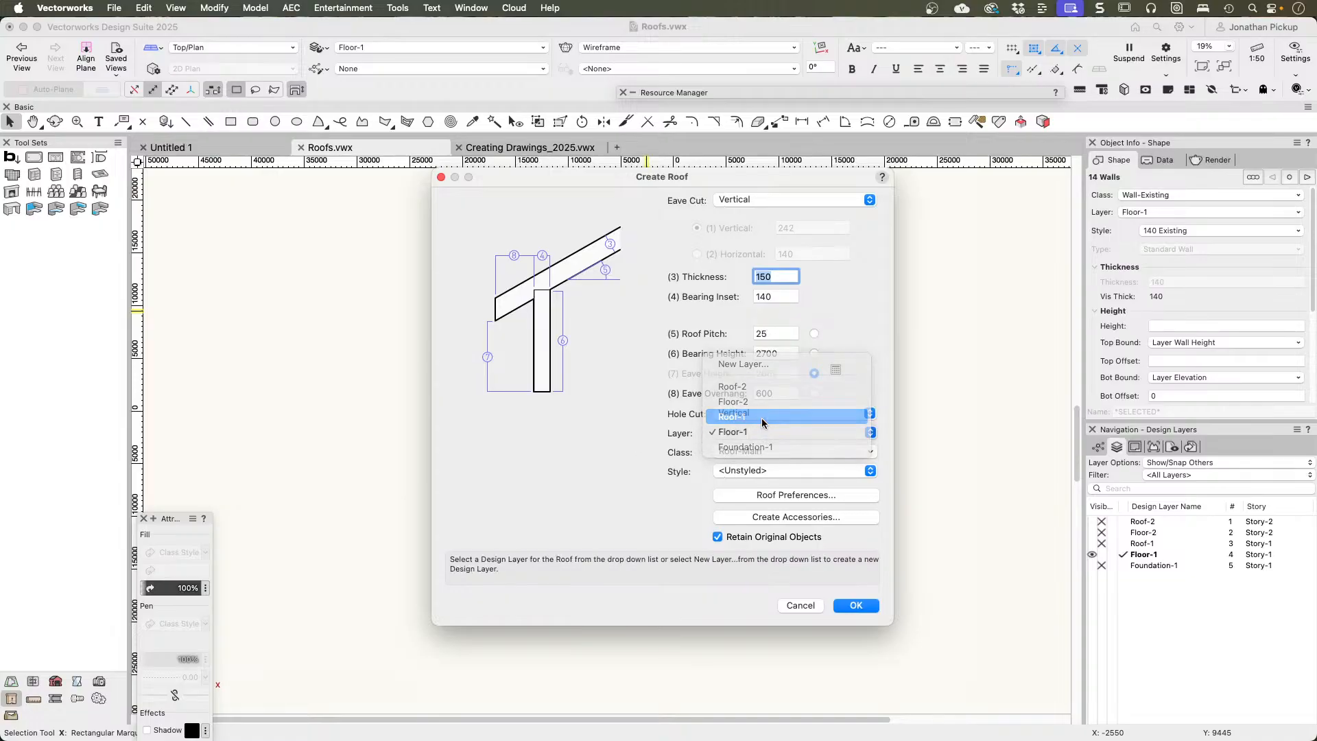
Step: Look through the available roof styles and the Roof Preferences definition, then cancel the roof creation
click(762, 473)
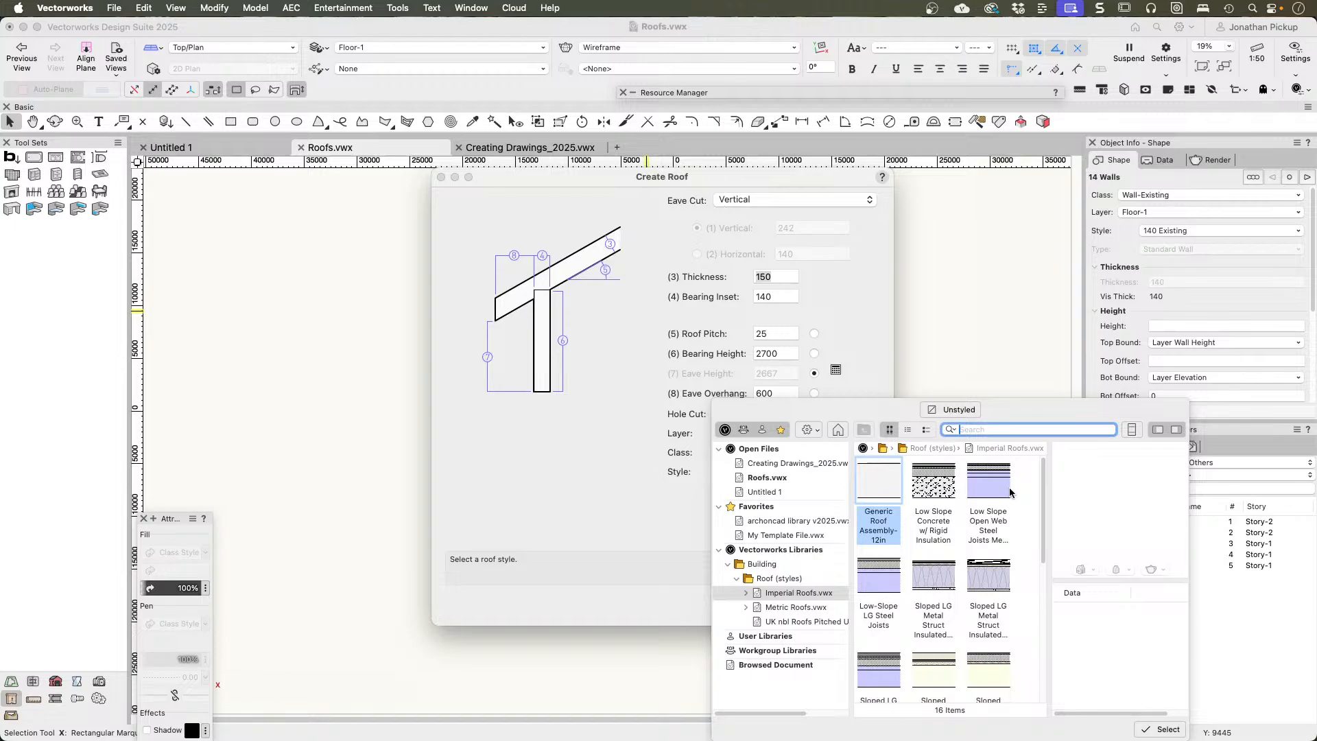
click(598, 499)
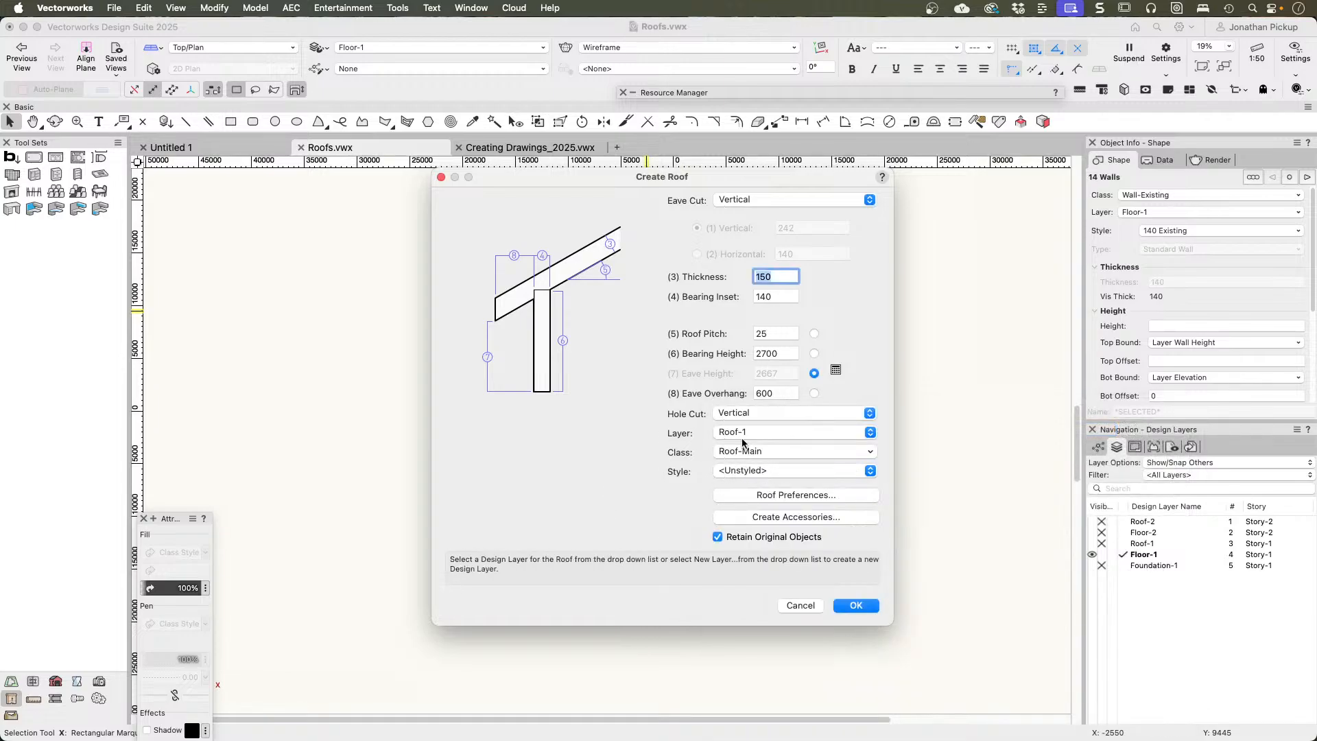
click(789, 495)
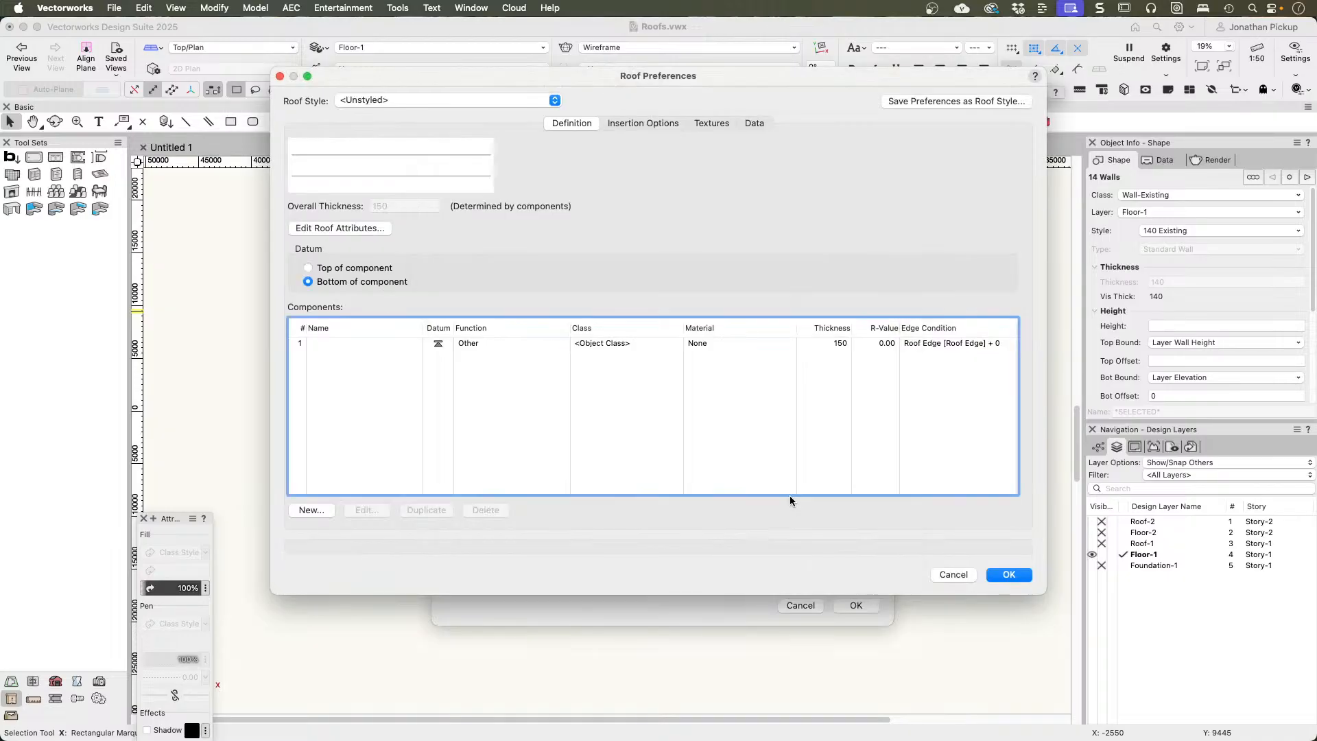
key(Escape)
key(Escape)
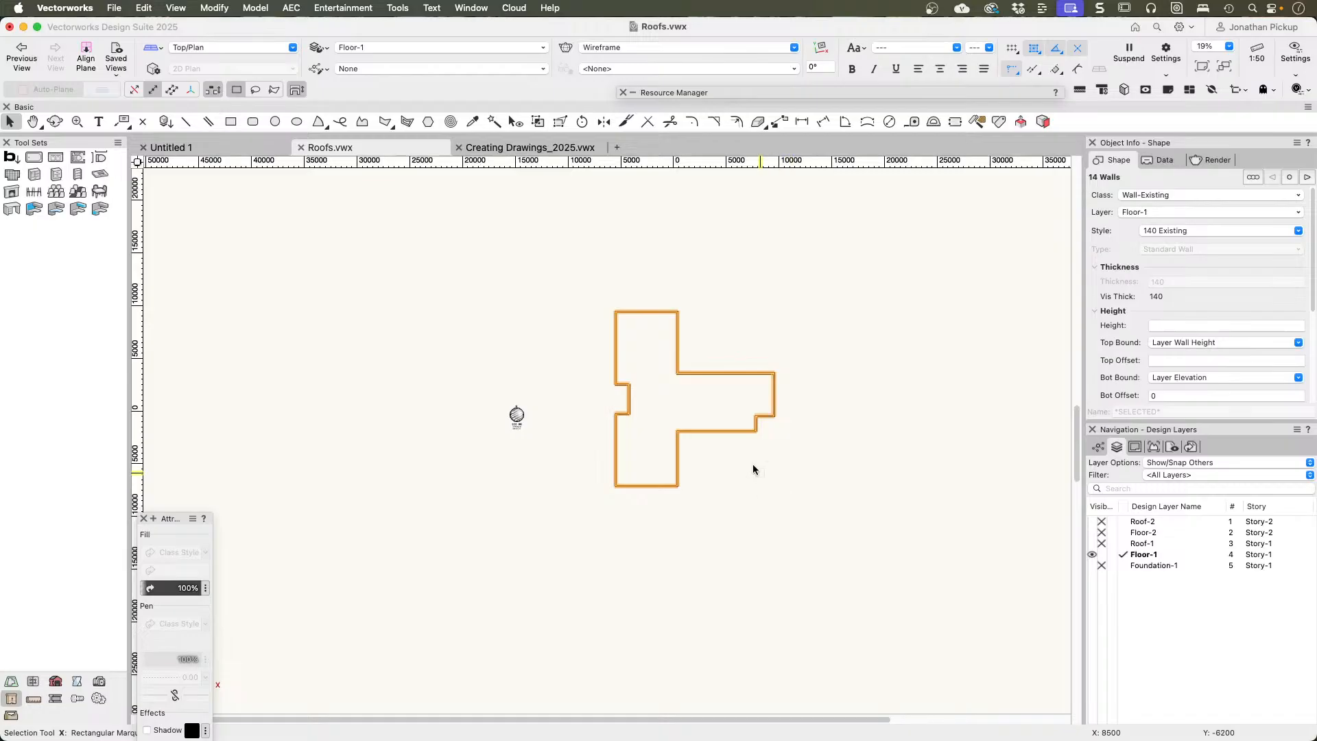
Step: Start Create Roof for the selected walls with a Vertical eave cut and a roof pitch of 25
right_click(650, 312)
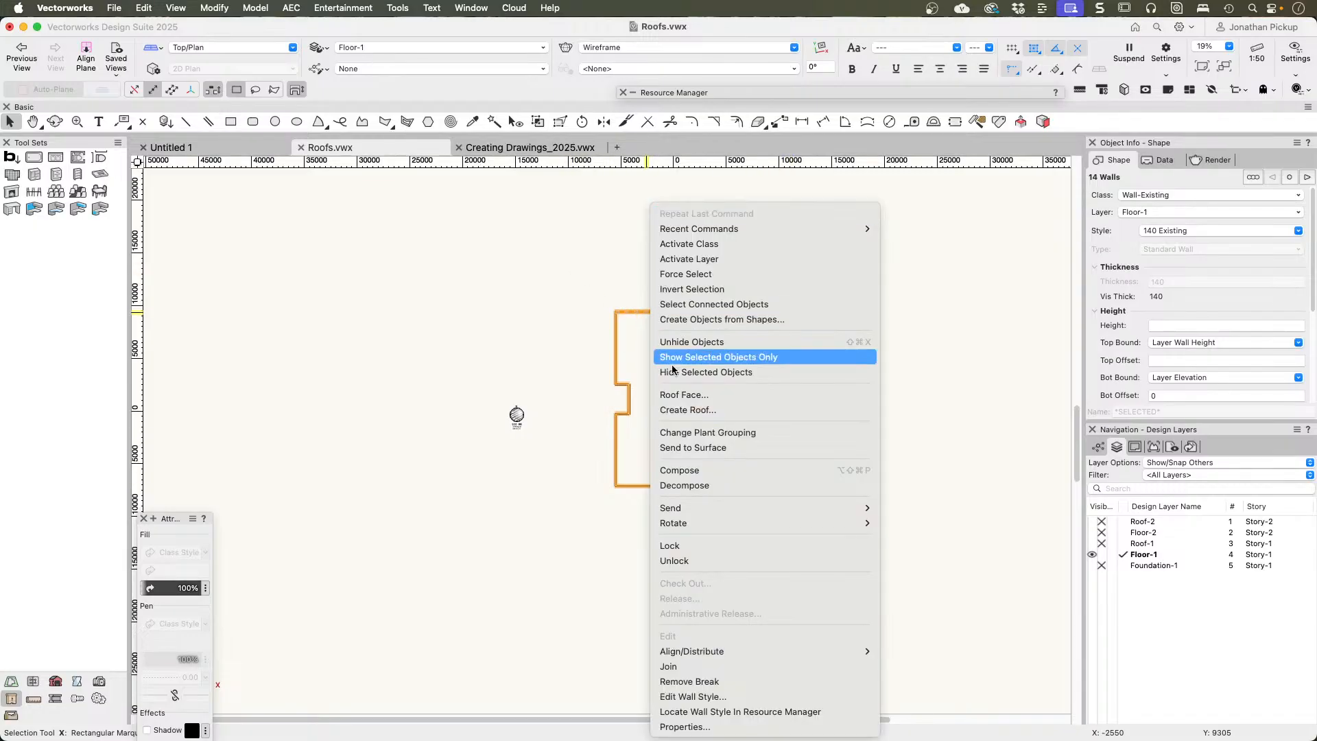
click(677, 410)
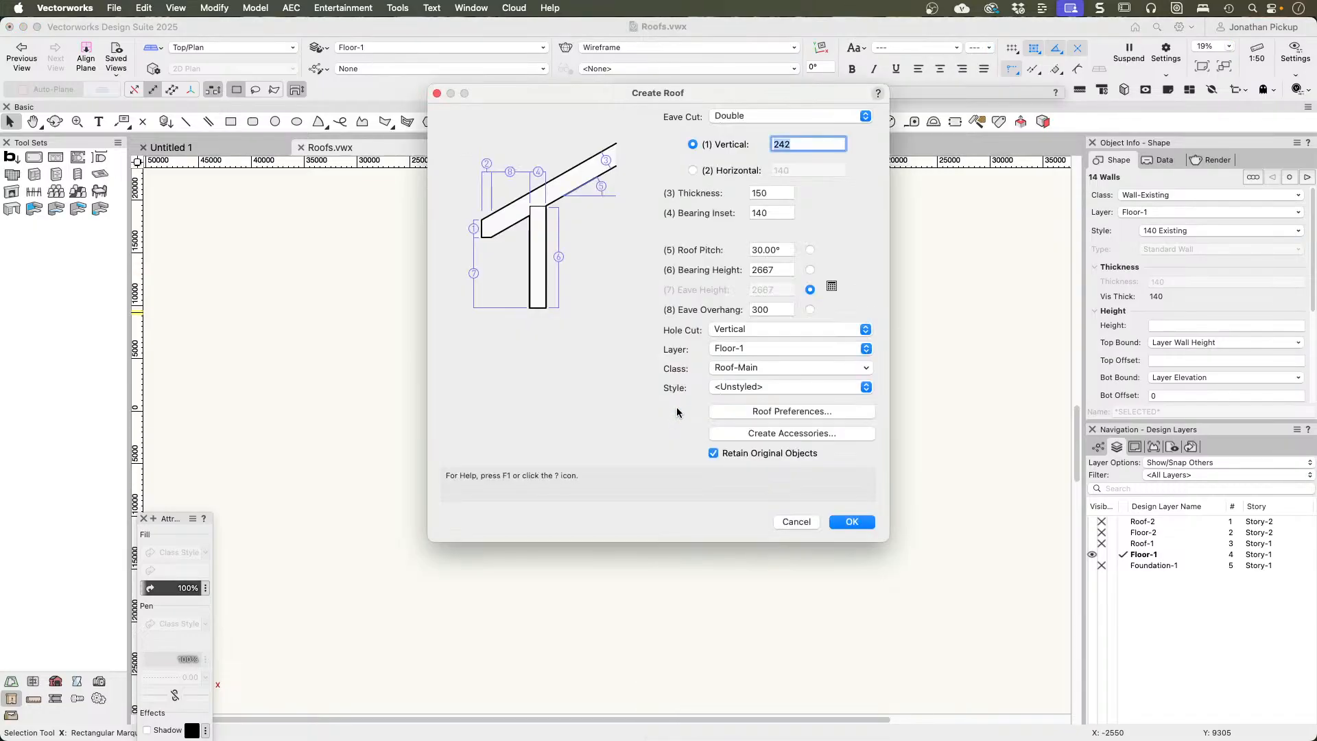
click(746, 116)
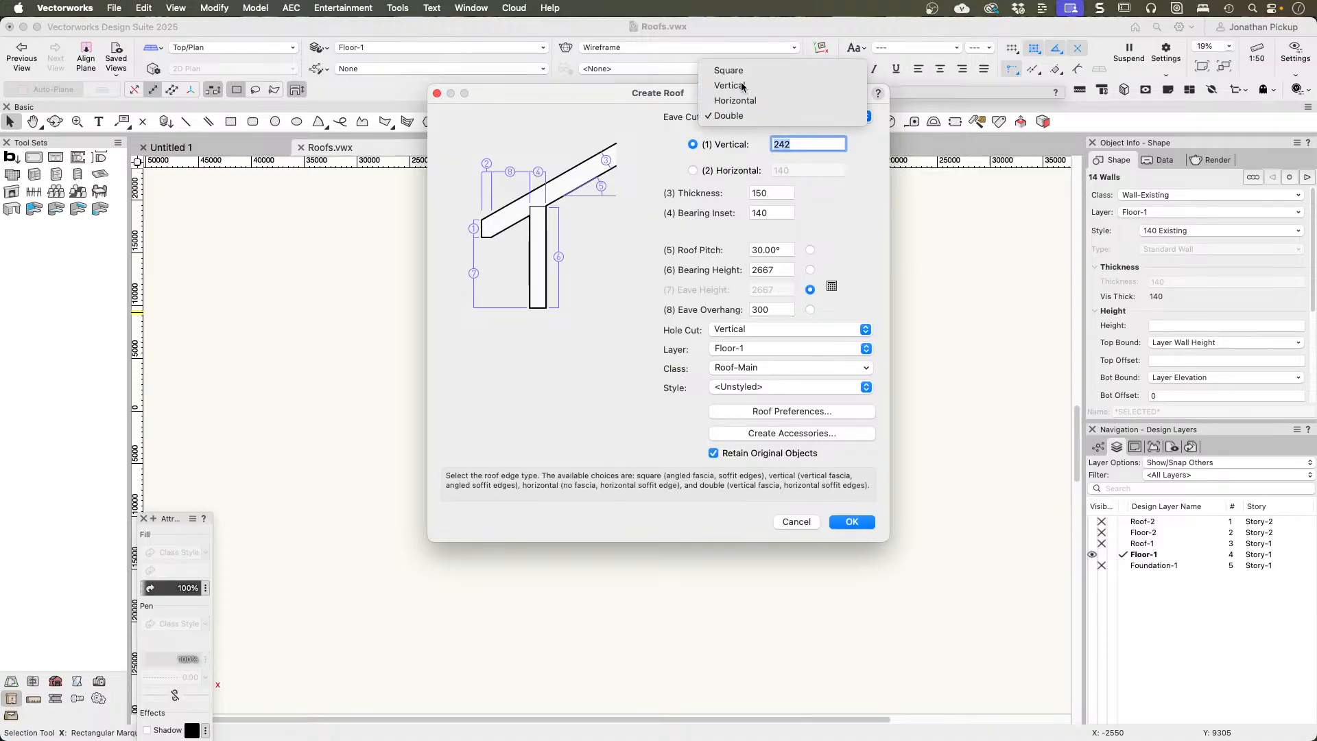
click(742, 87)
click(779, 250)
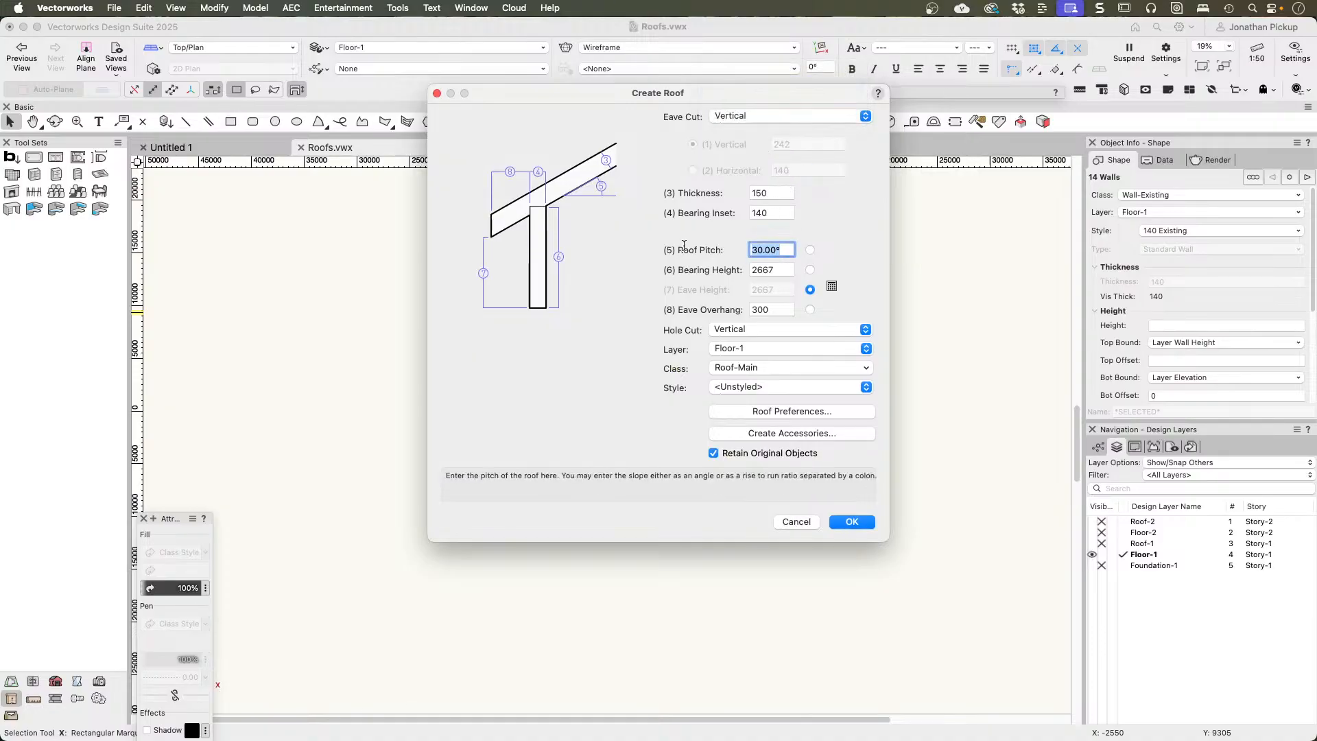
text(25)
key(Tab)
key(Tab)
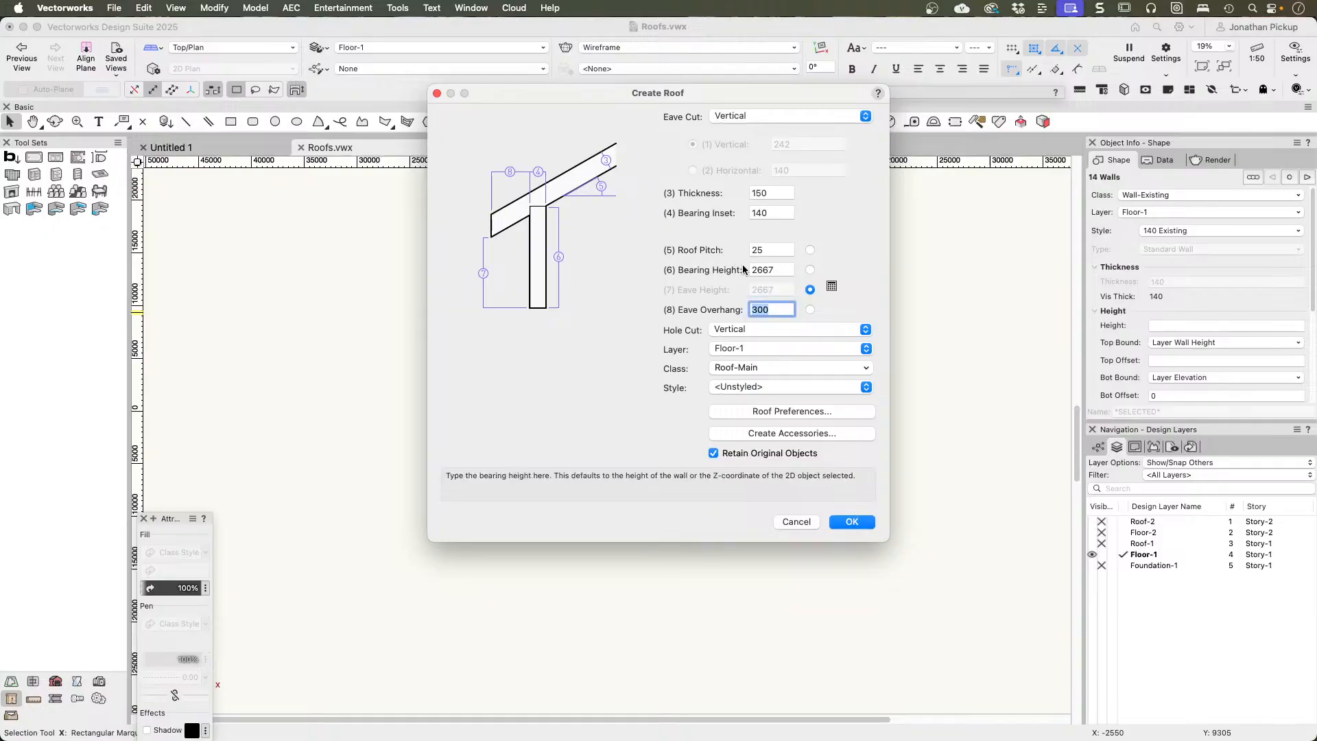
Step: Give the roof a bearing height of 2700 and an eave overhang of 600
double_click(775, 269)
text(2)
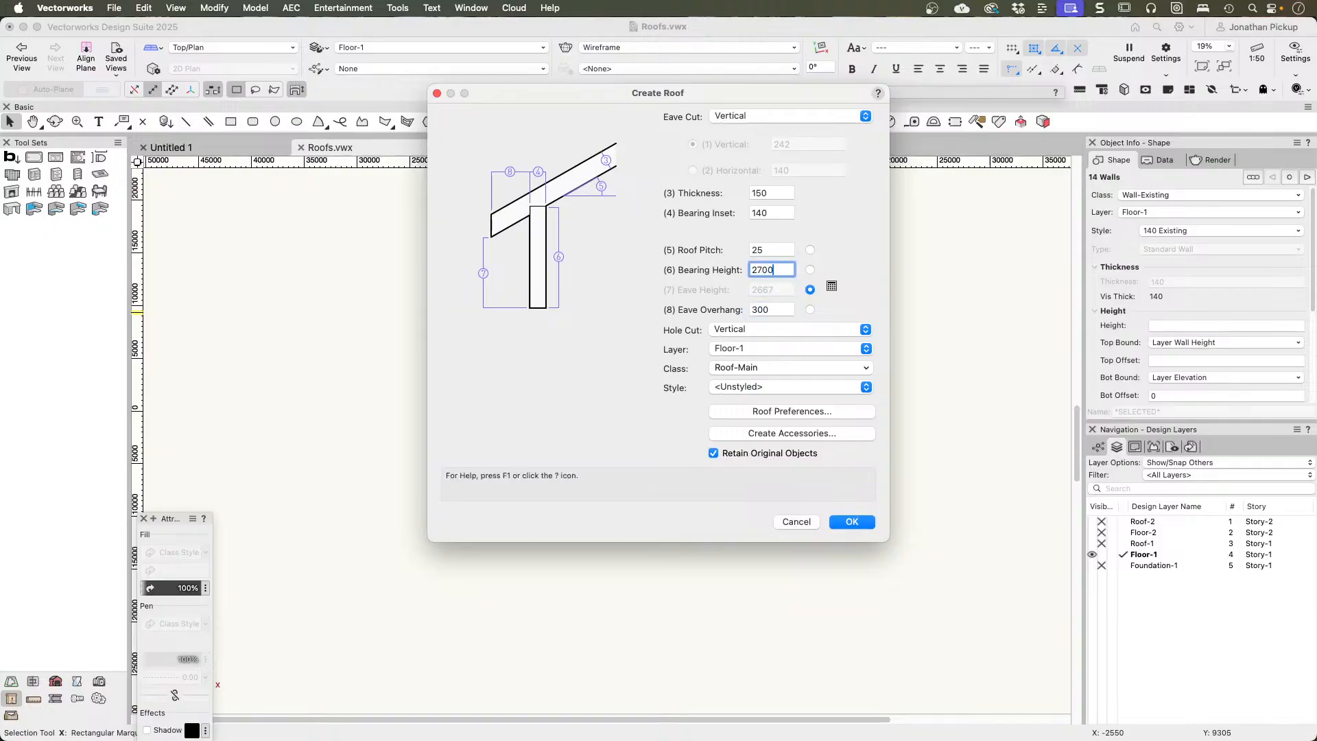
key(Tab)
text(6)
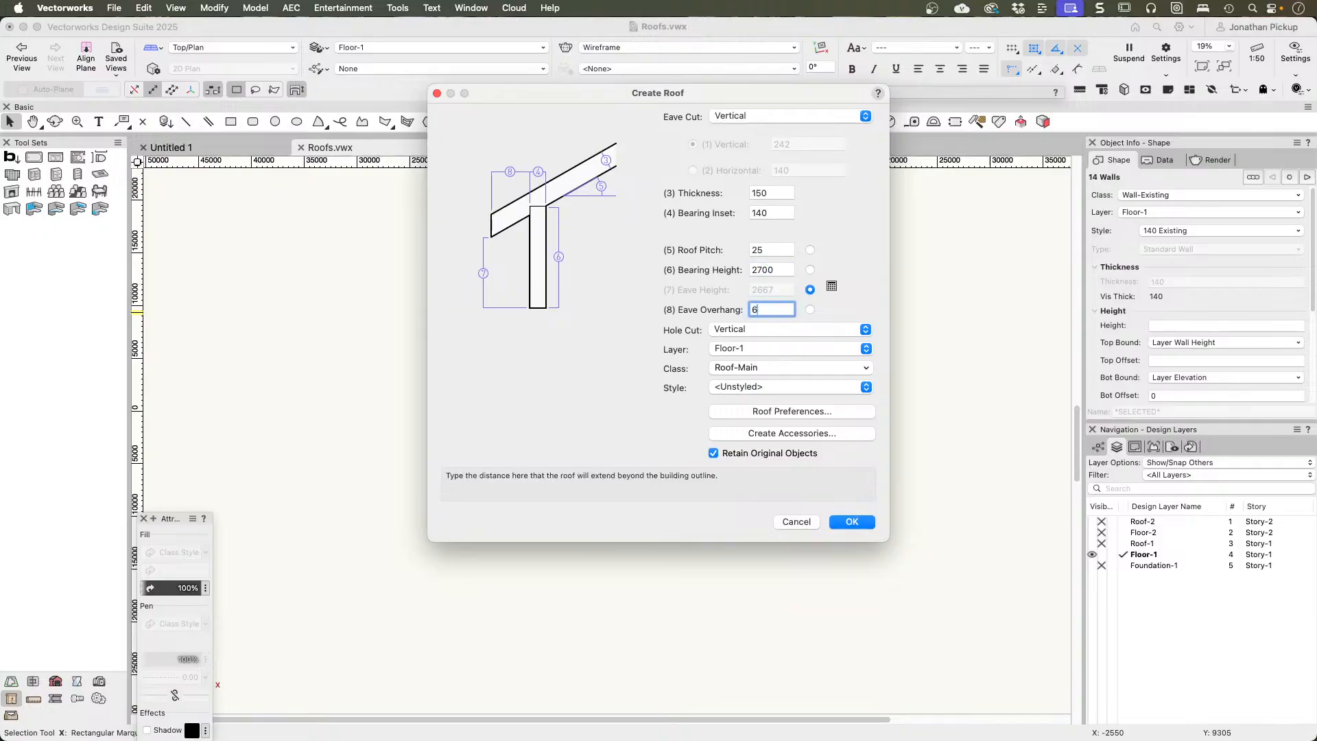
text(00)
key(Tab)
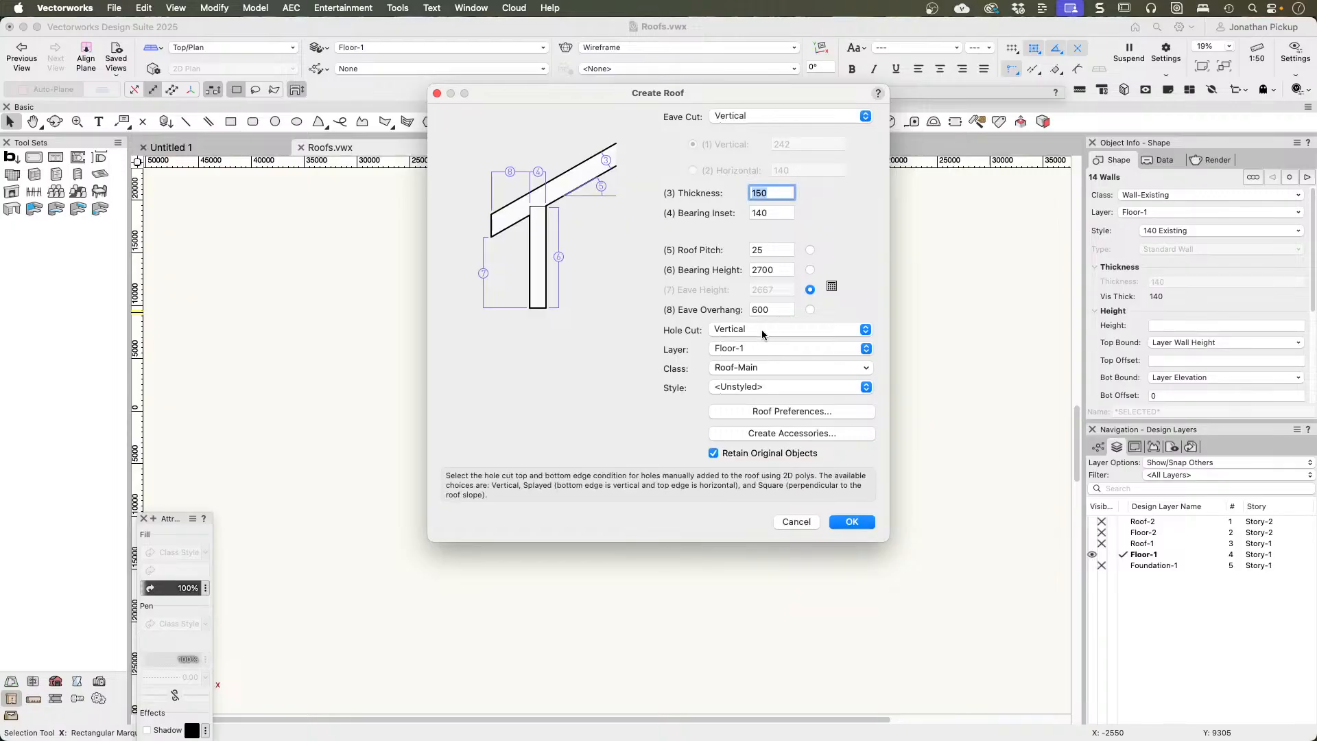
Step: Try the Square hole cut for the roof and switch it back to Vertical
click(761, 330)
click(764, 335)
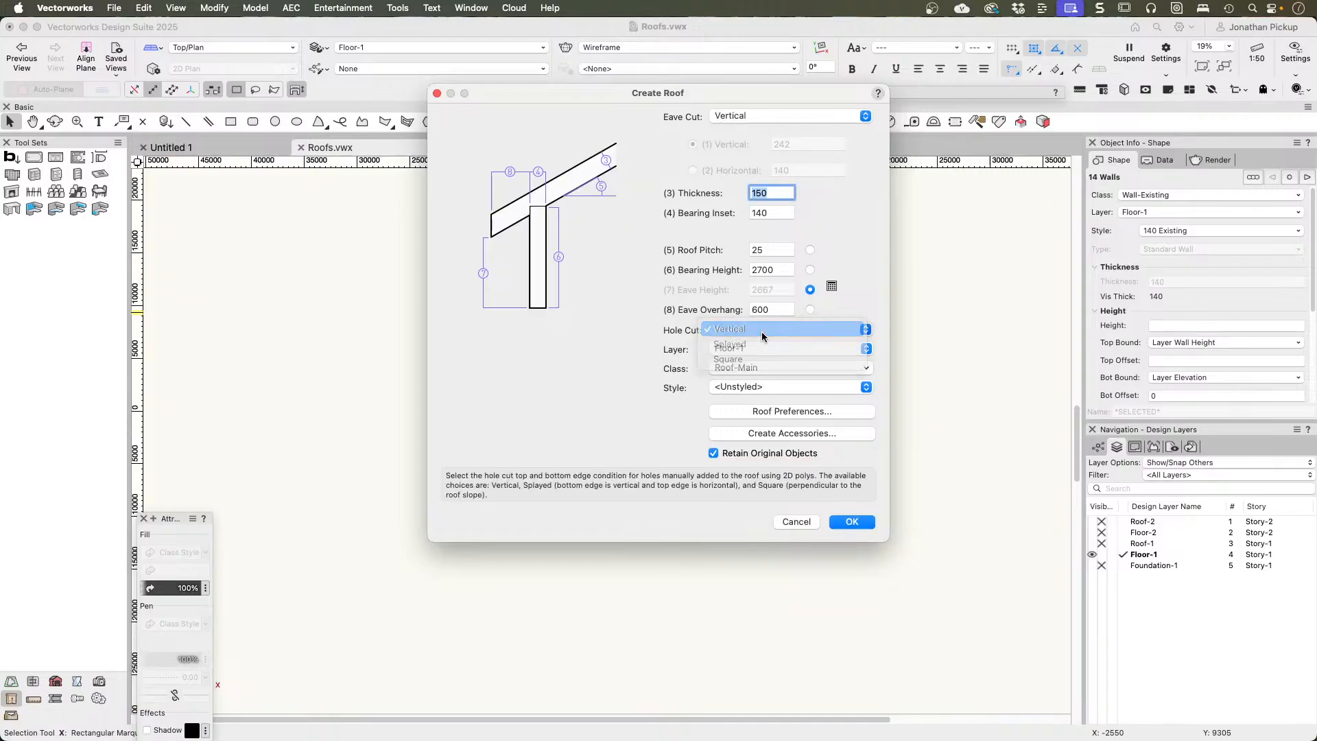
click(762, 331)
click(760, 361)
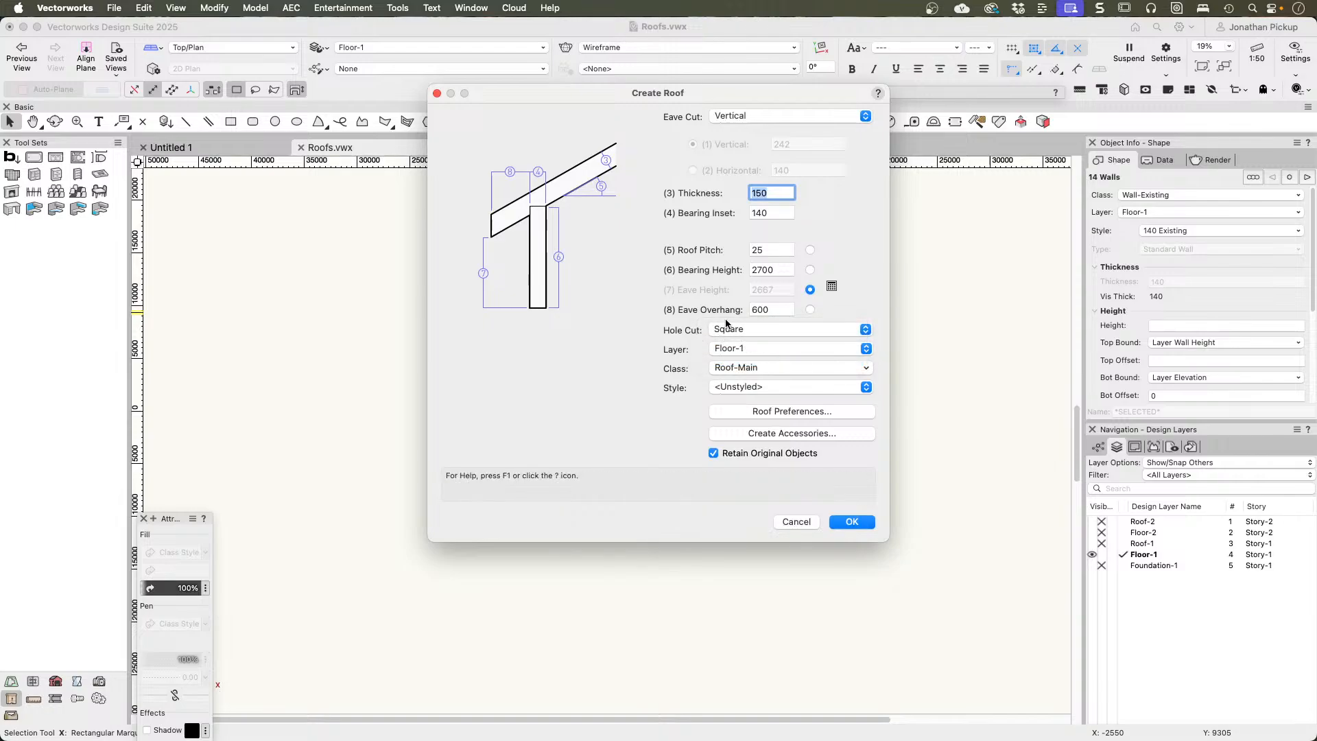
click(729, 328)
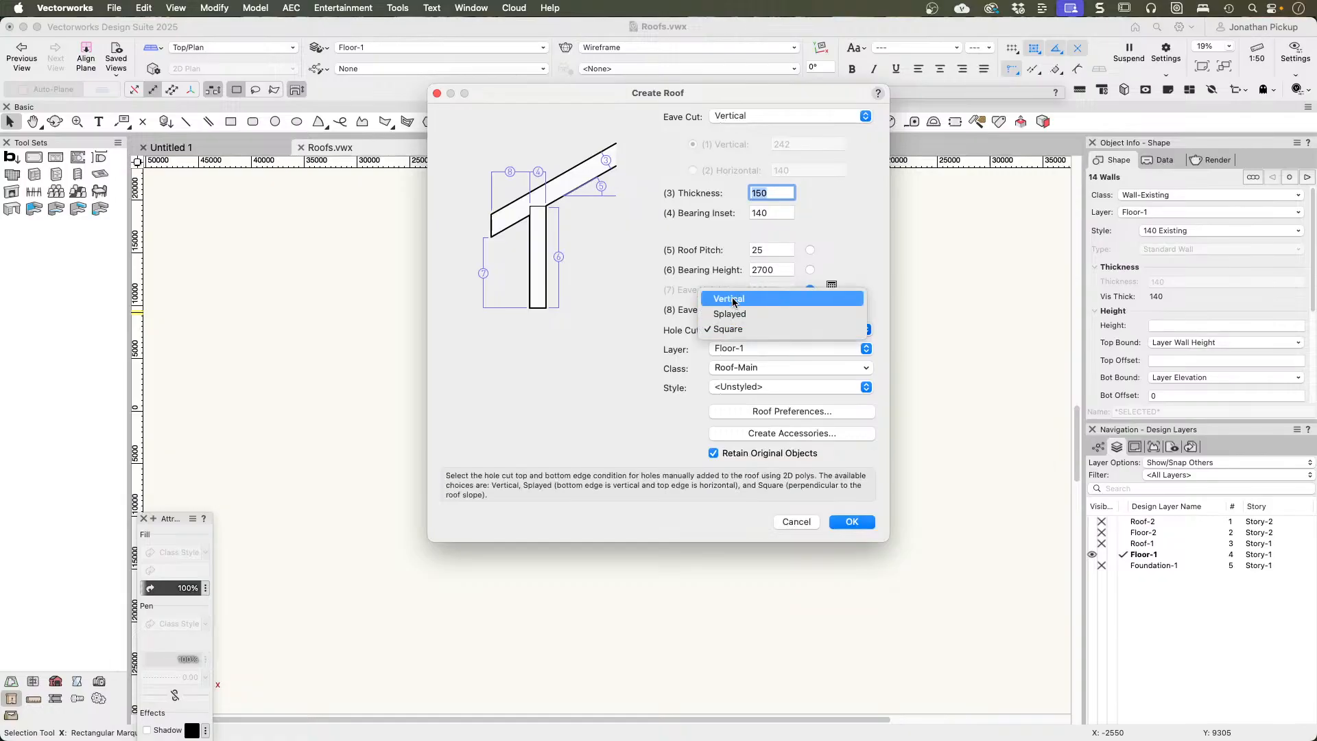
click(733, 300)
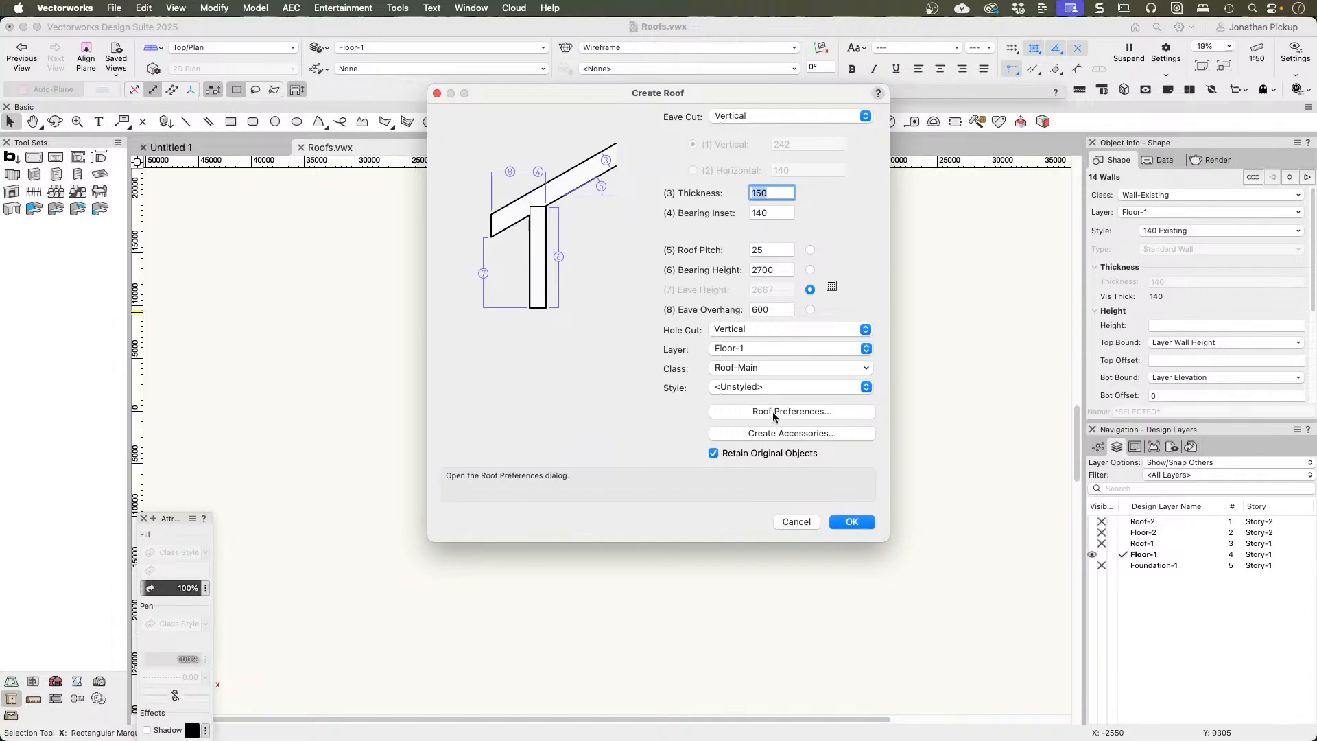
Step: Turn on Insert Soffit in the roof accessories and accept the accessory settings
click(817, 431)
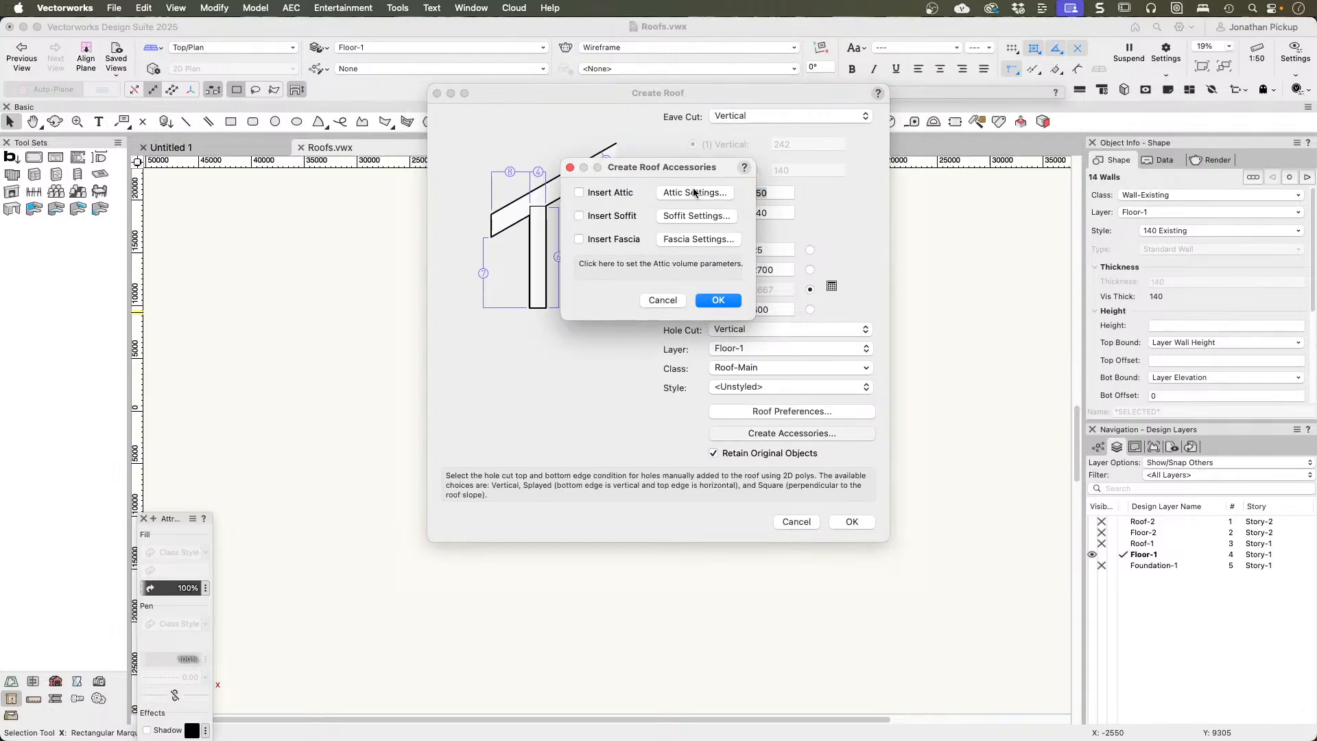
click(597, 219)
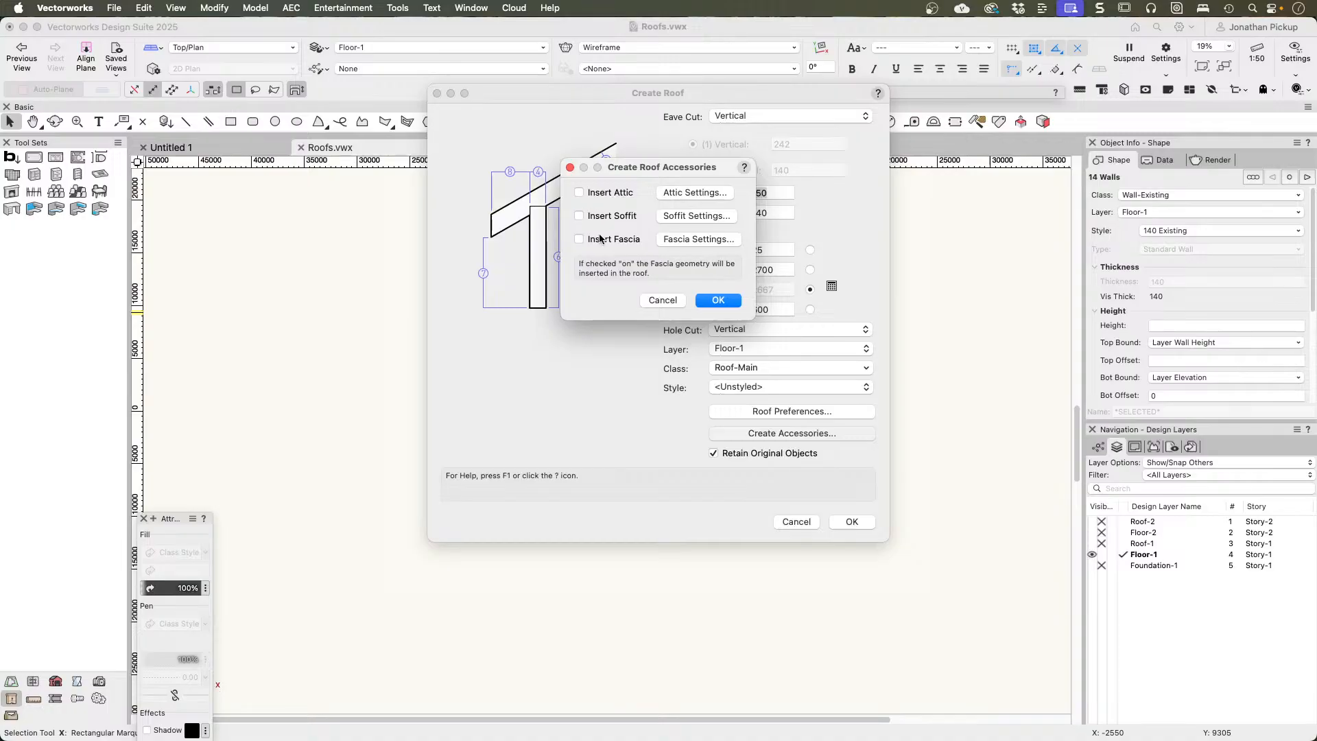
click(718, 301)
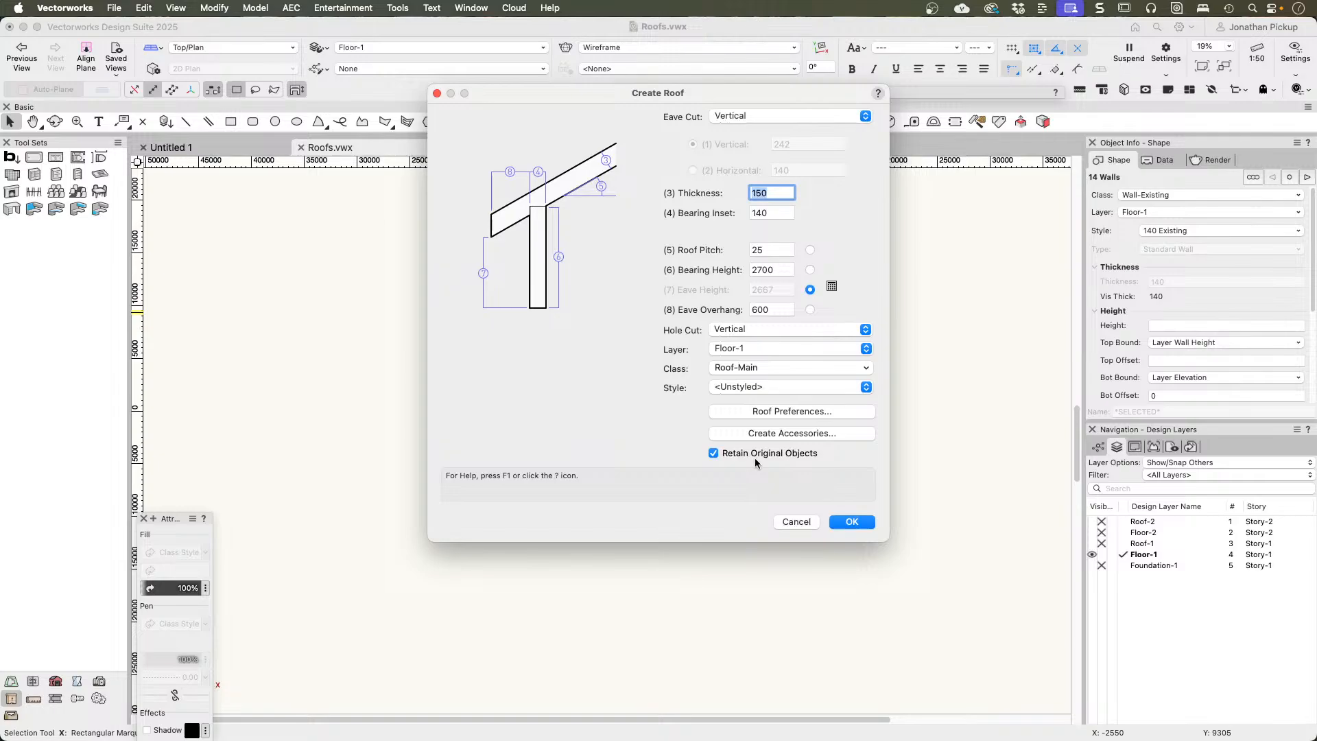
Step: Create the roof with the current settings and display it in the Right Isometric view
click(851, 522)
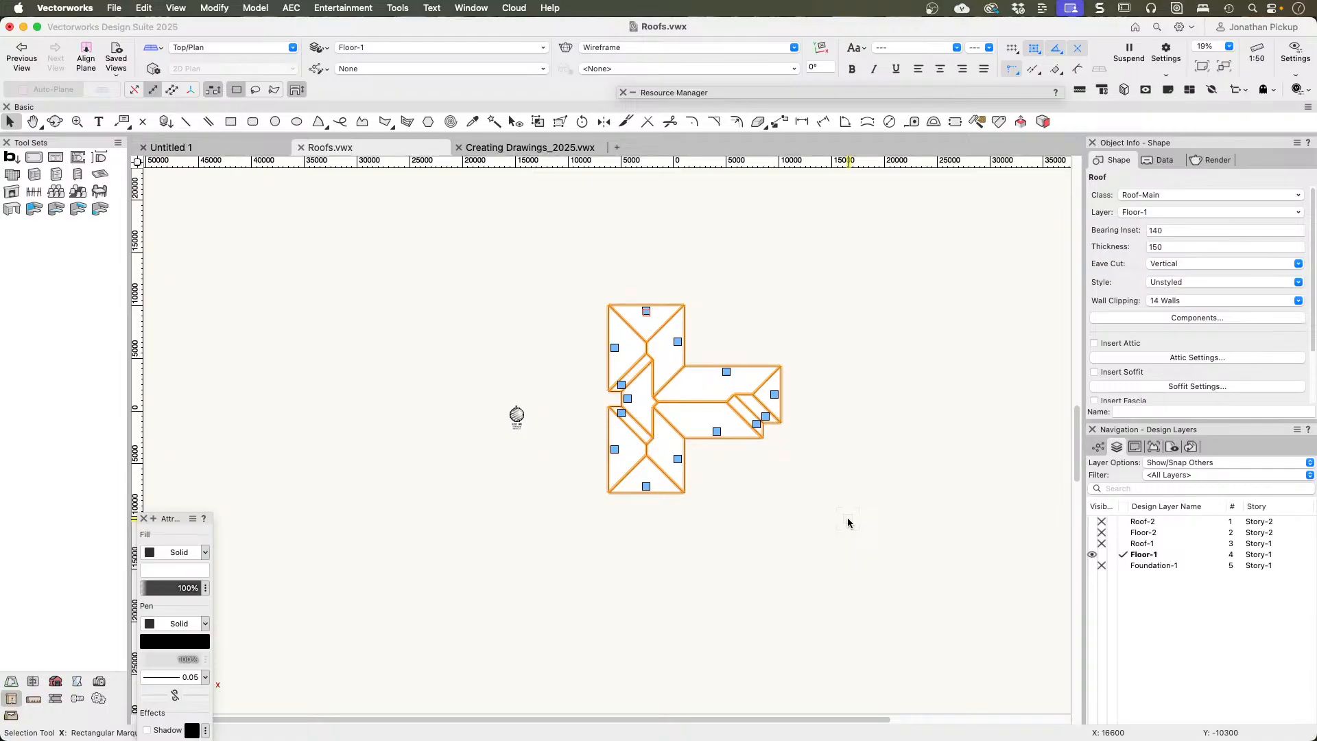
key(3)
scroll(507, 461, up, 4)
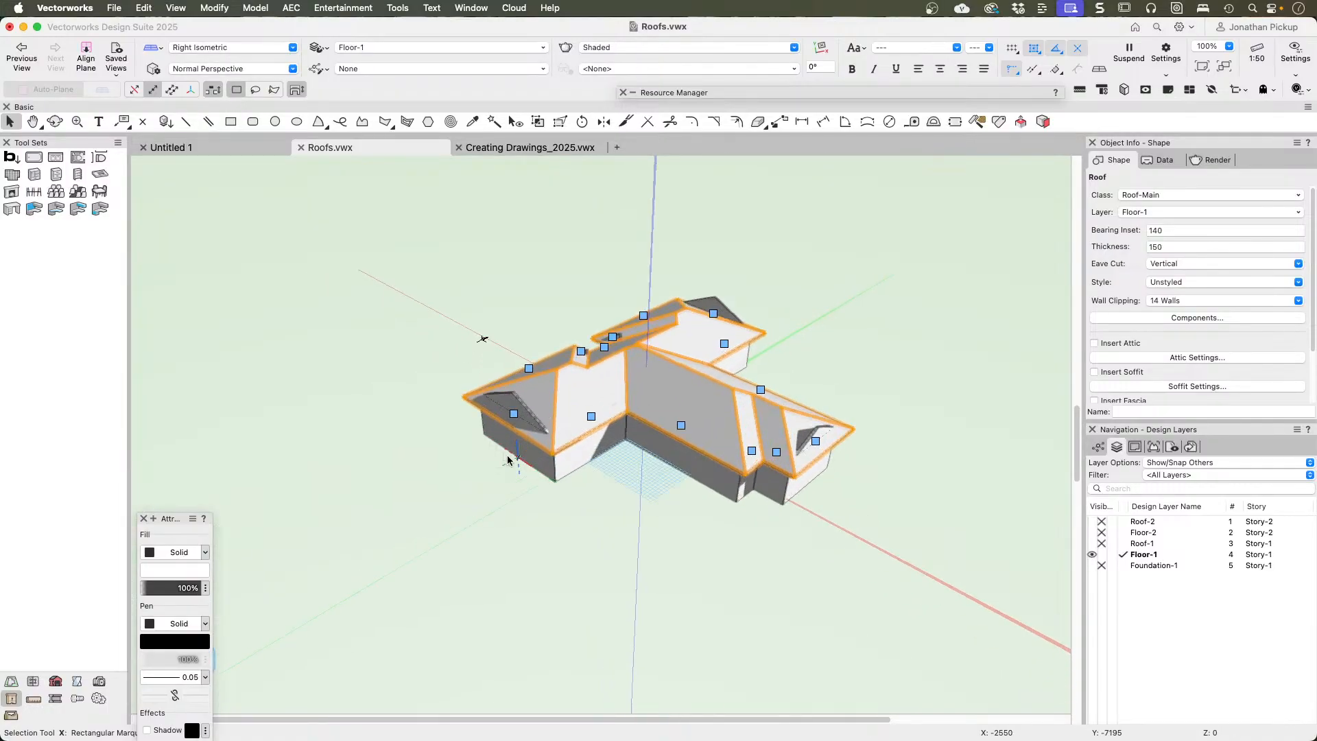
Step: Move the new roof to layer Roof-1 and make that layer visible
click(1154, 210)
click(1123, 332)
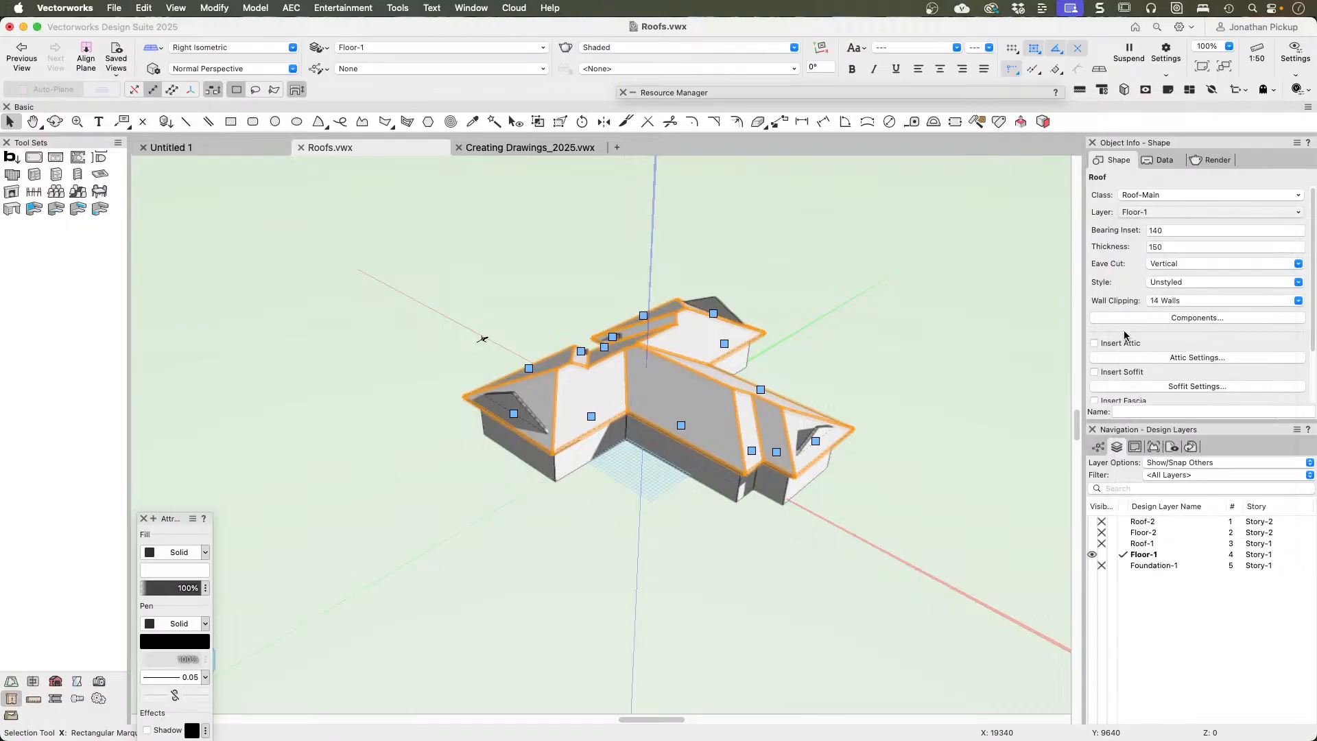
click(1093, 544)
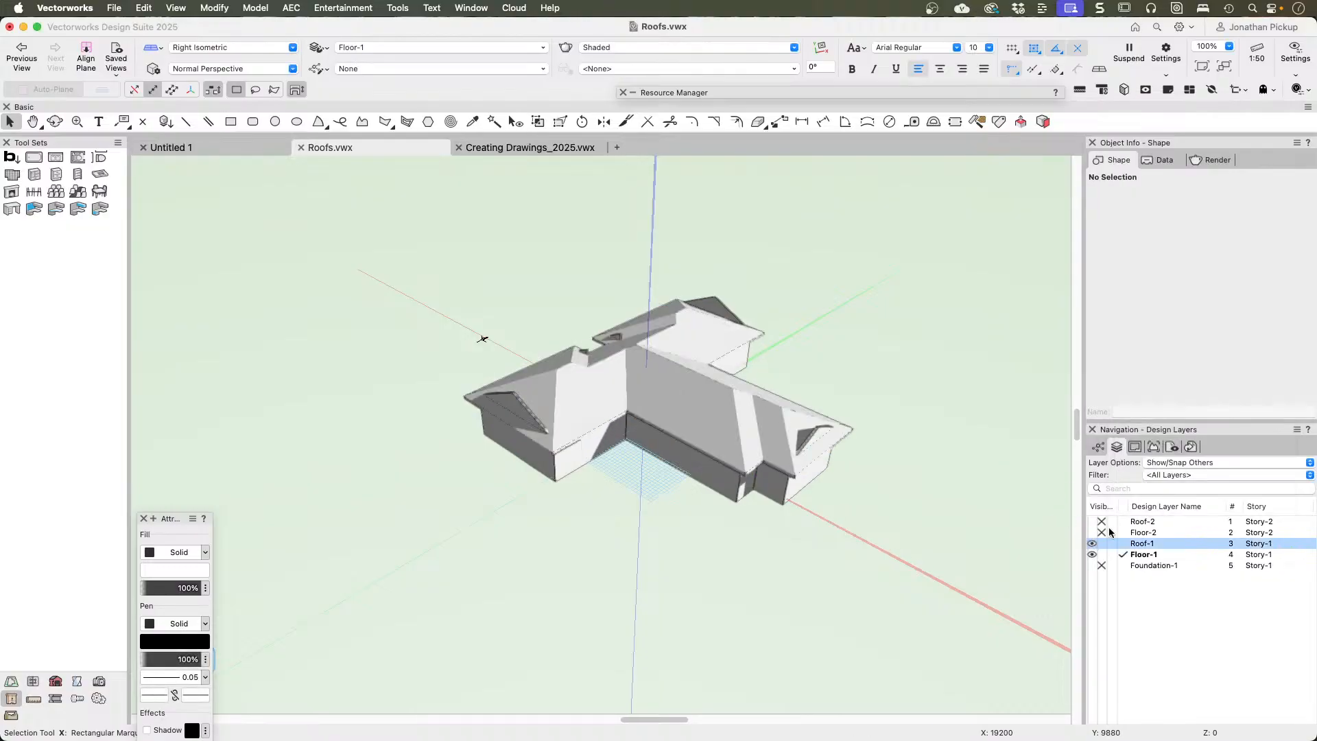
Step: Set the layer options to Show/Snap/Modify Others
click(1159, 462)
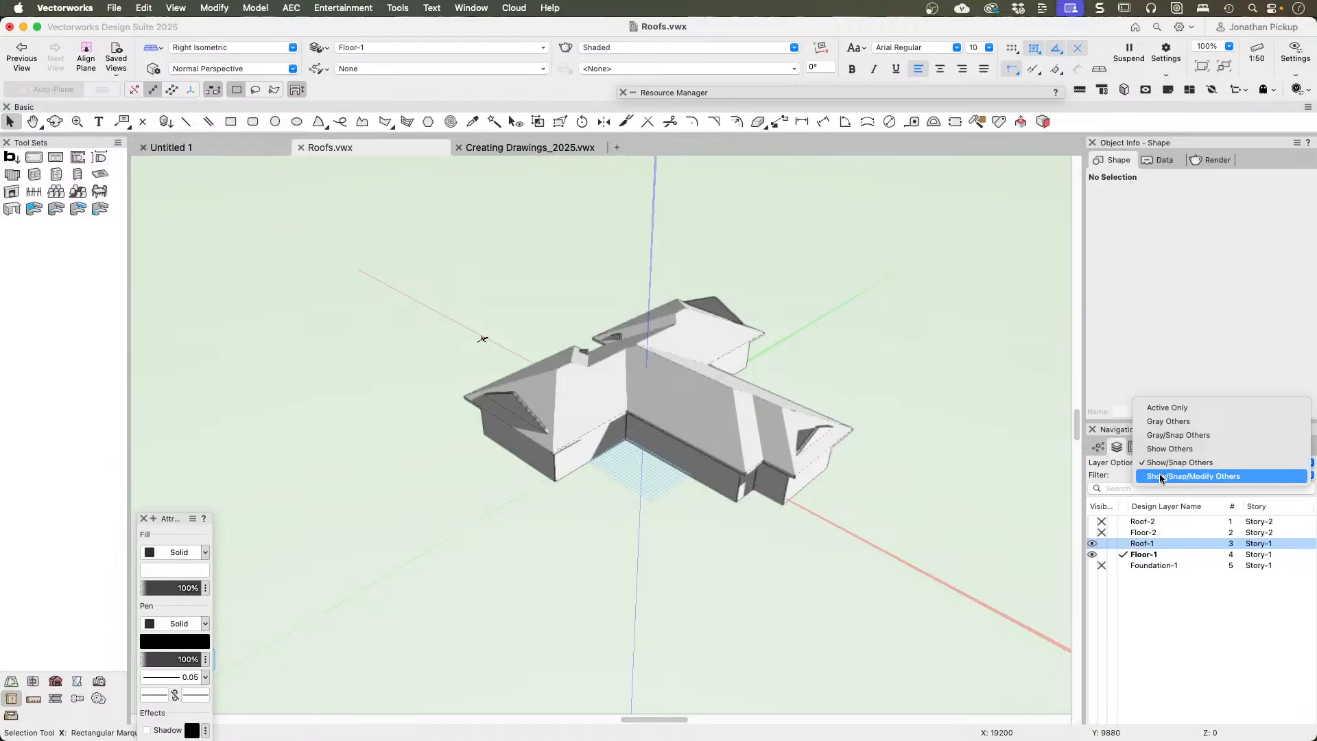
click(1163, 475)
click(878, 377)
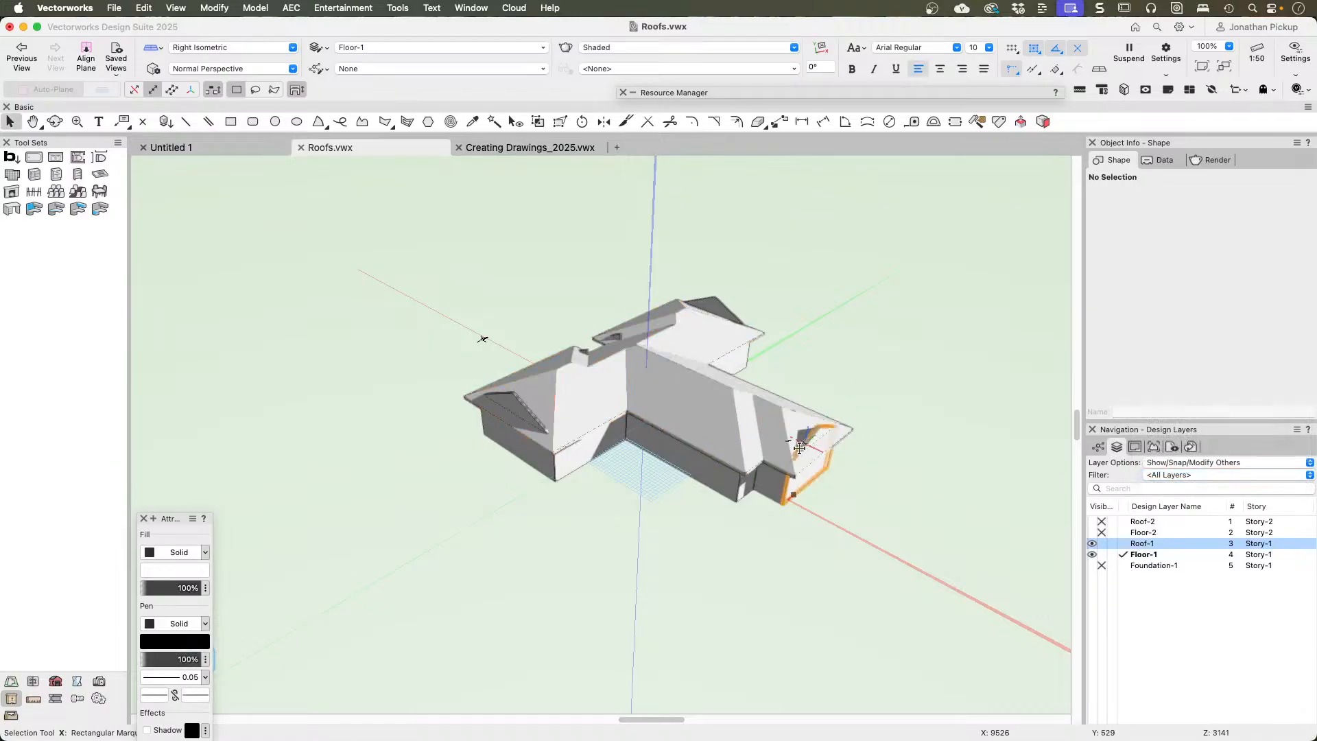
Step: Select all matching existing walls with Select Similar by object and class, and delete their top and bottom wall peaks
click(789, 496)
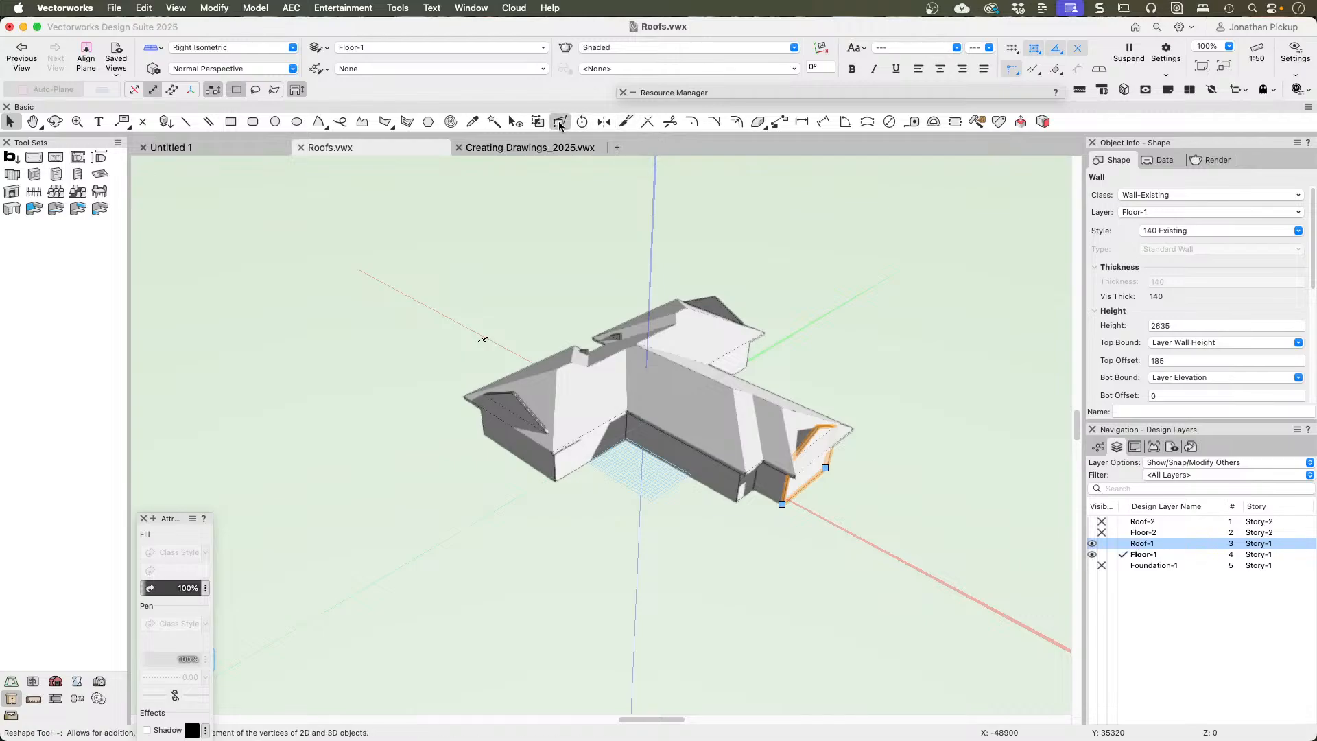
click(493, 122)
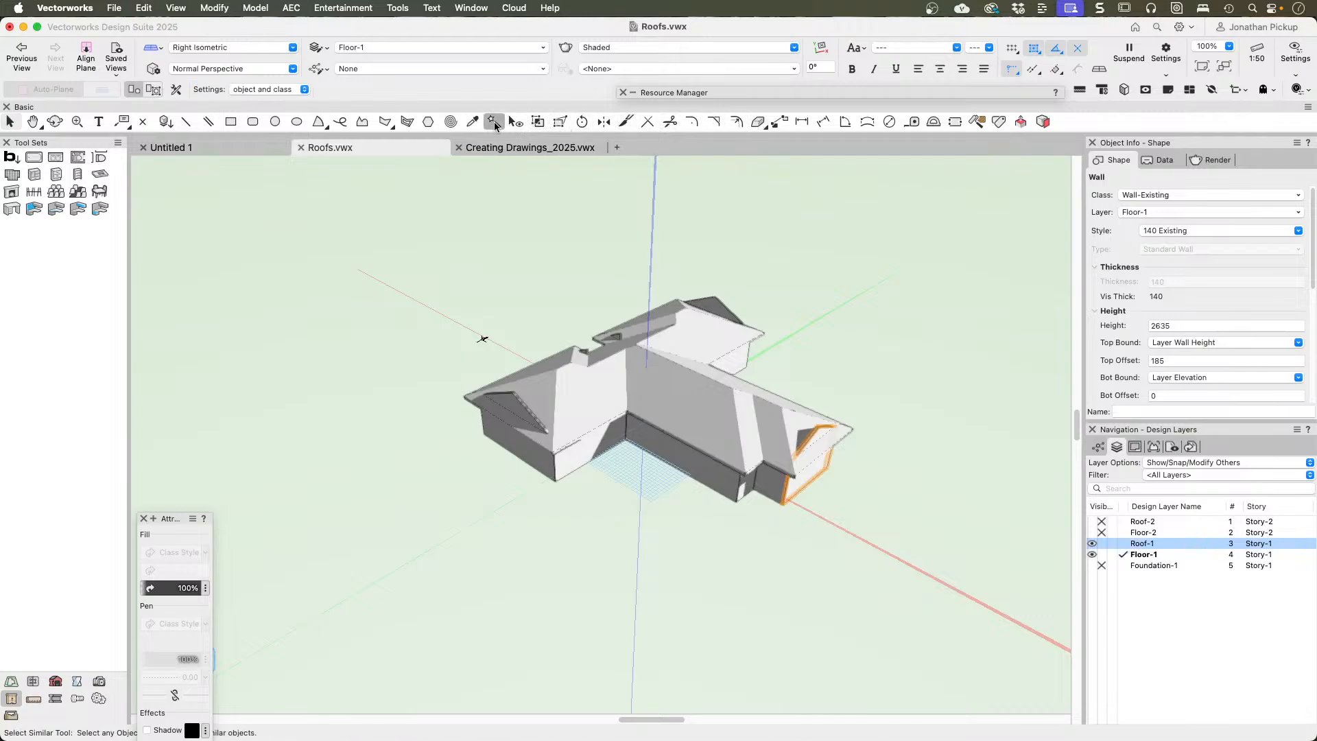
click(258, 91)
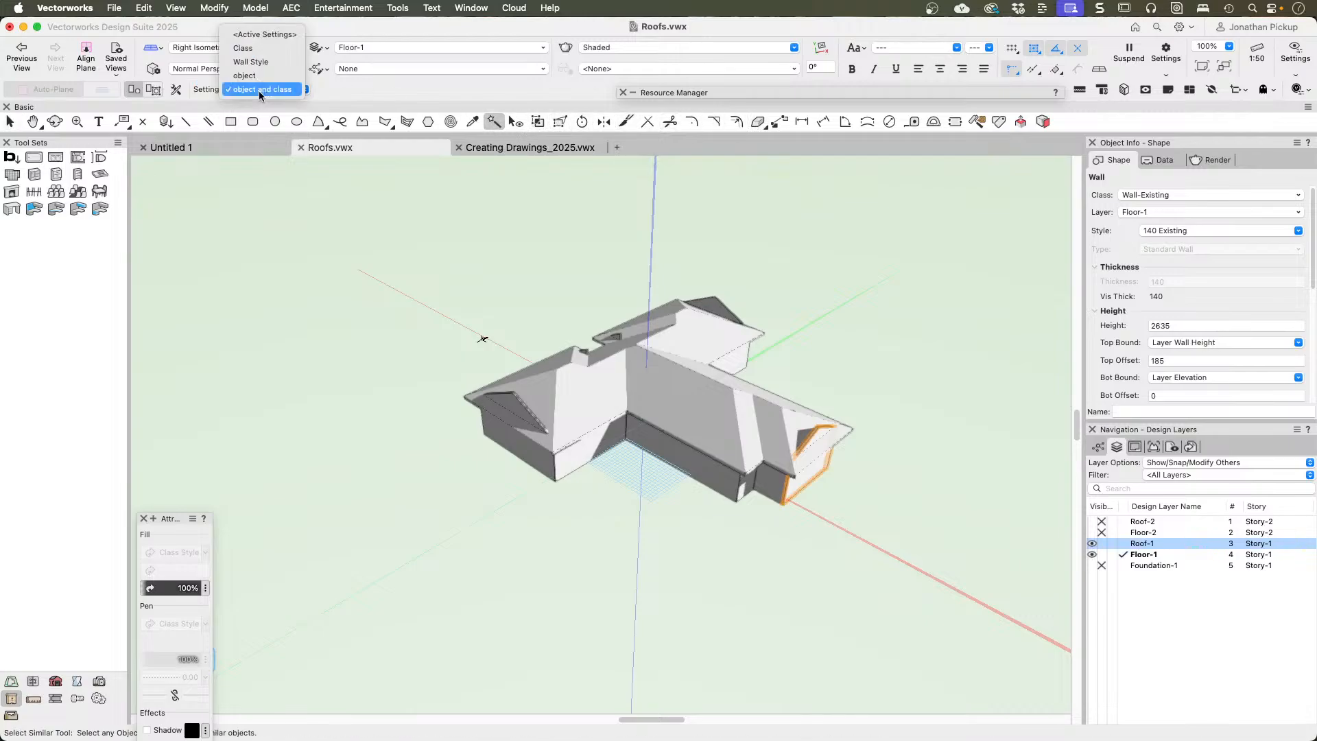
click(259, 90)
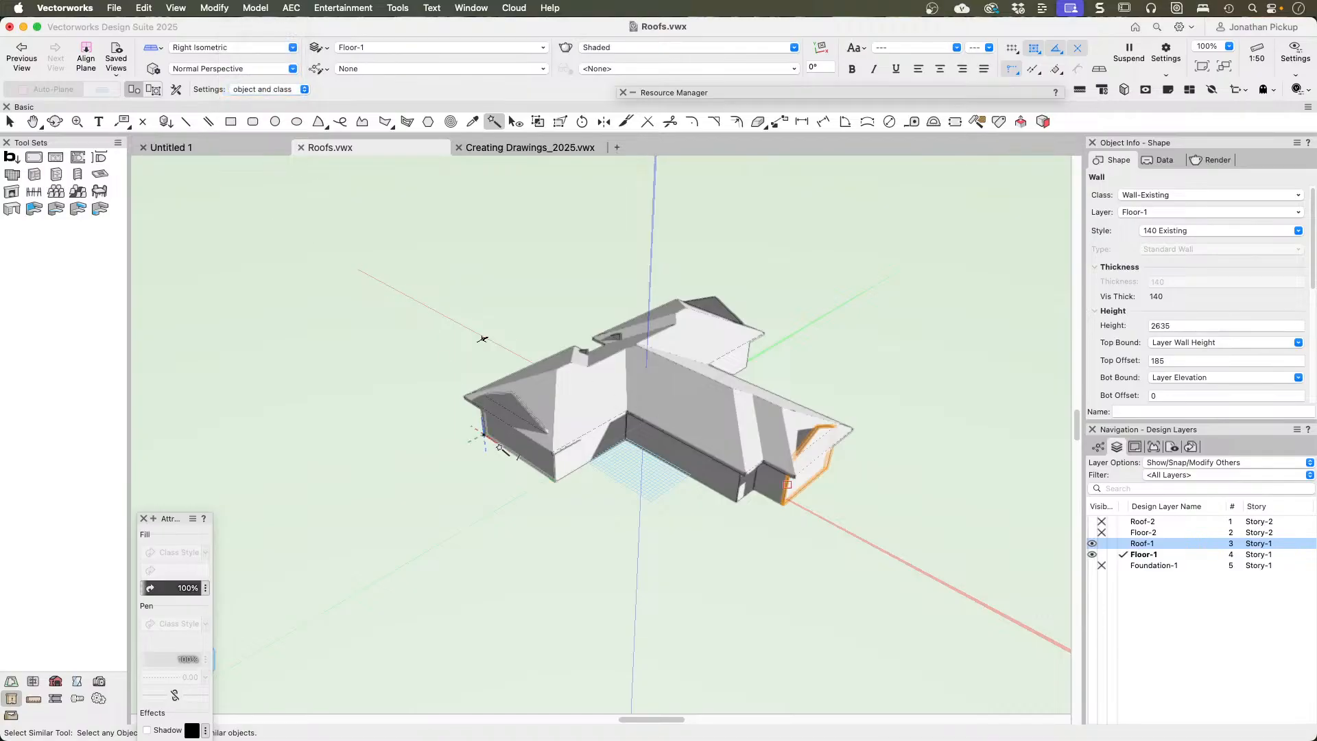
click(537, 451)
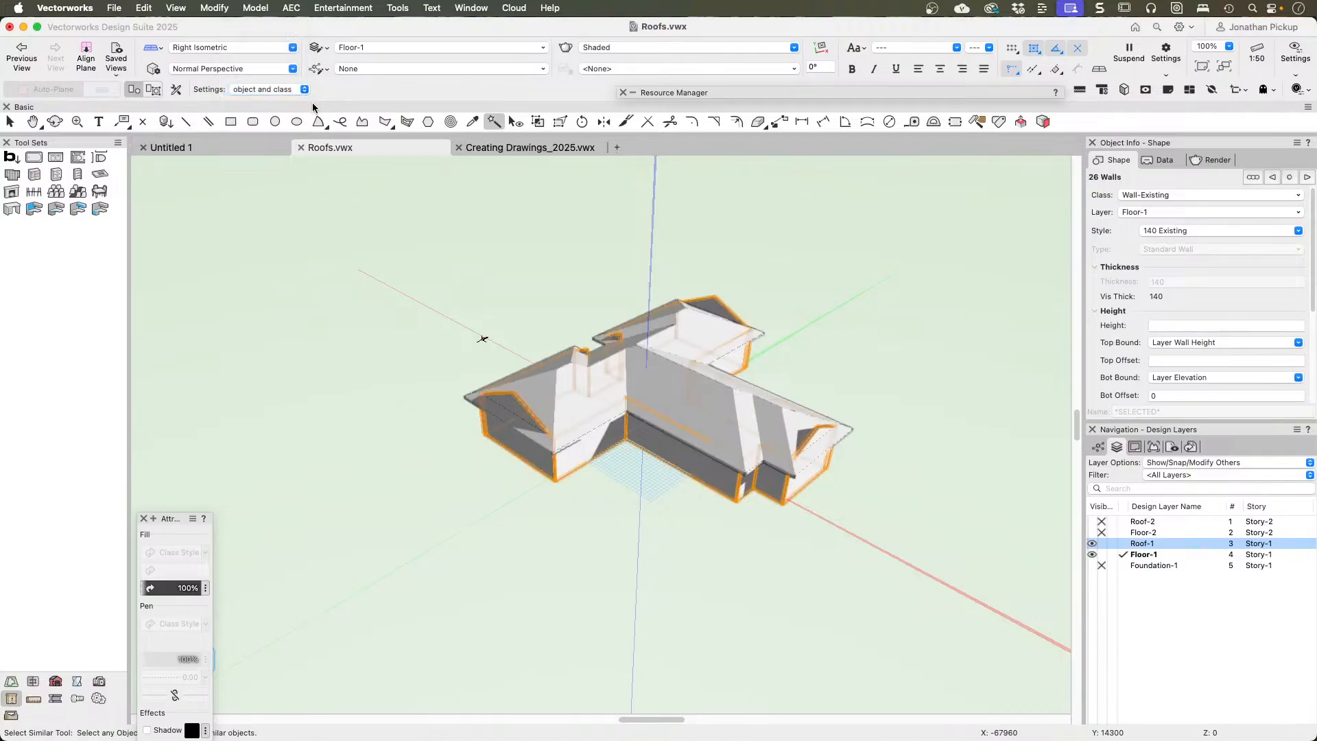
click(291, 8)
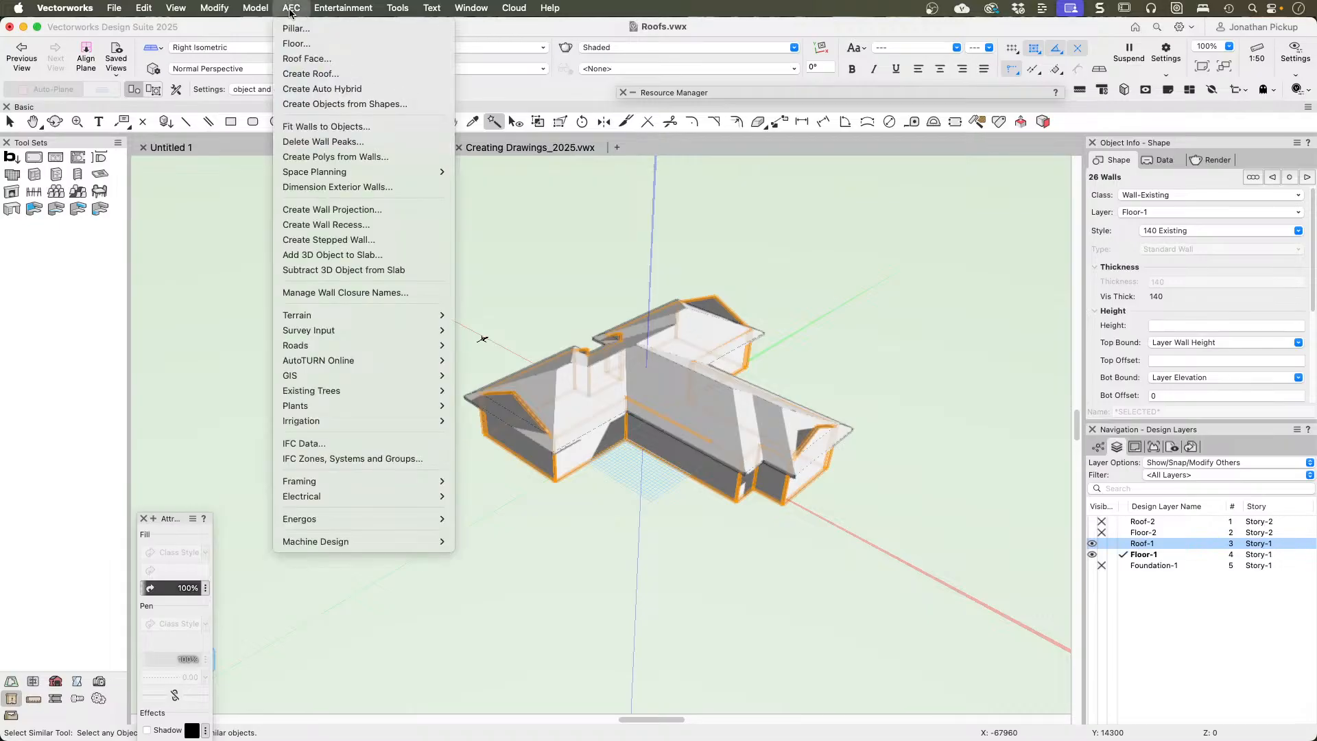
click(313, 142)
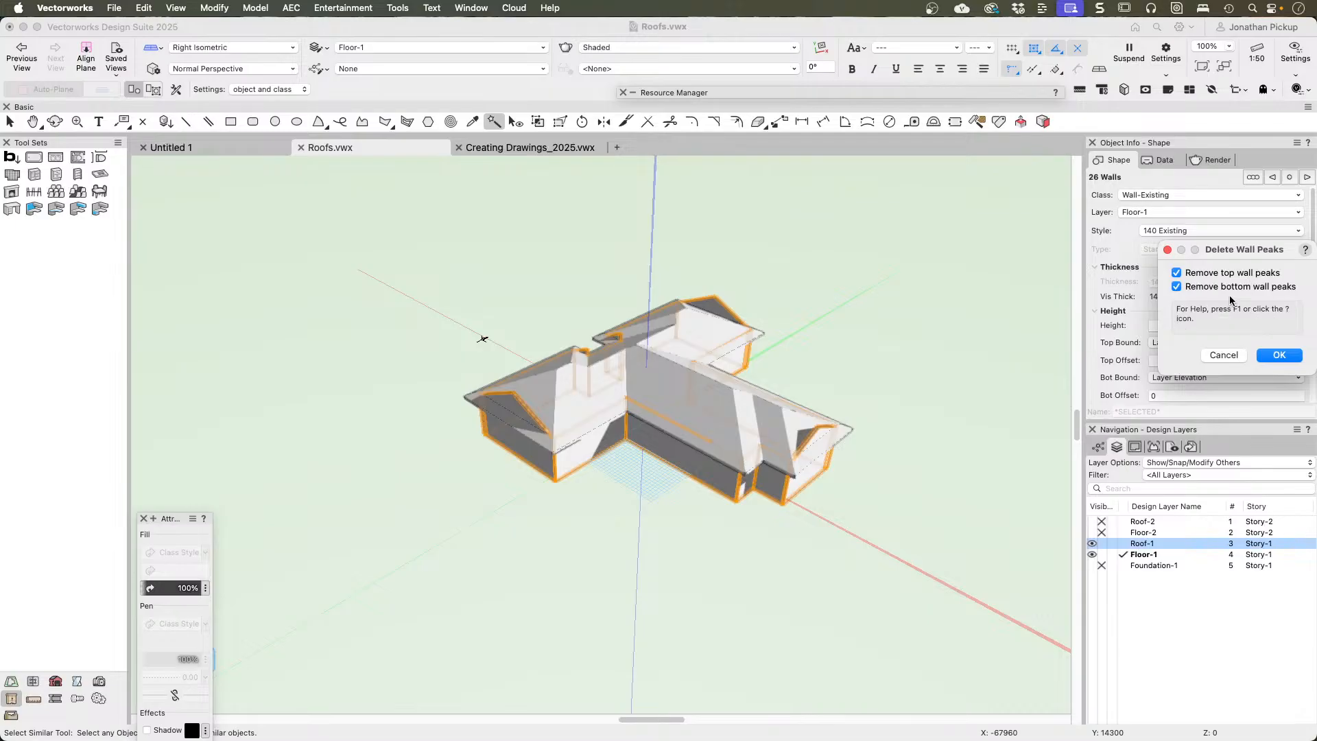
click(1279, 355)
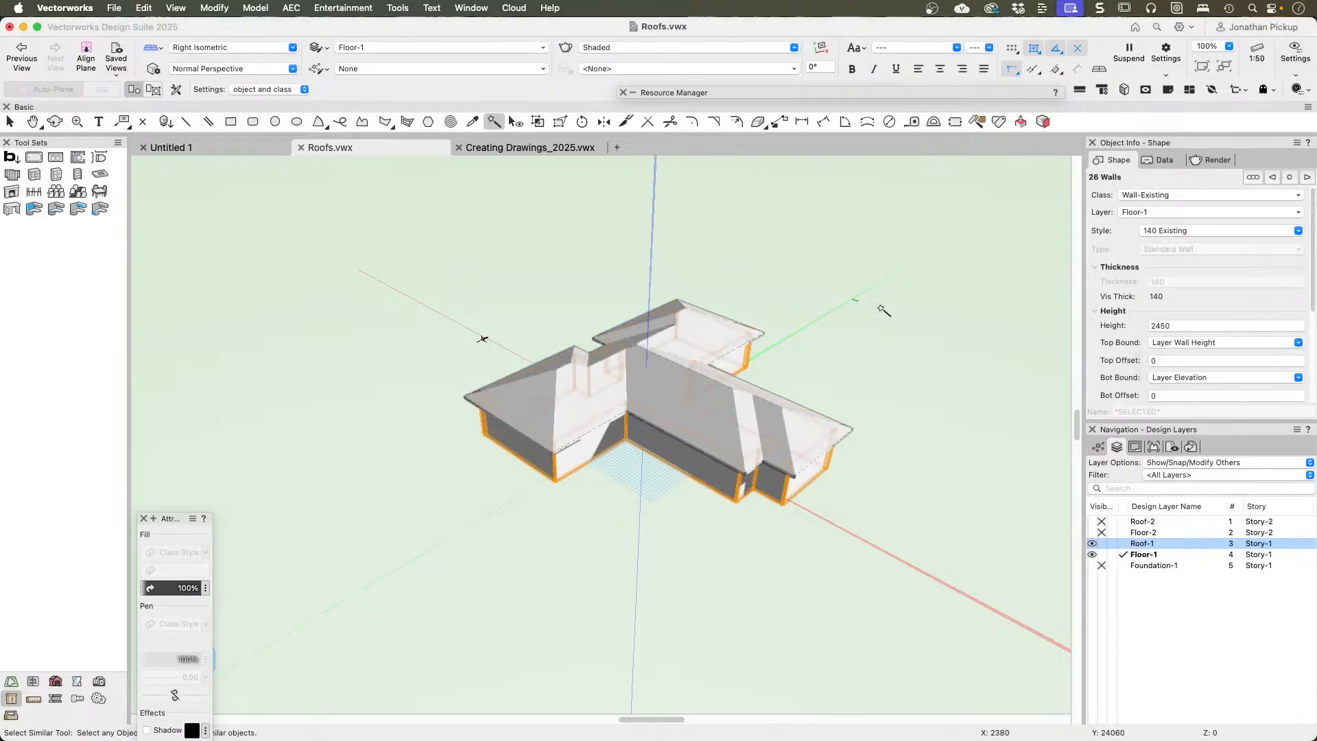
Step: Change the roof edge at the end of the front-left wing to Gable
key(x)
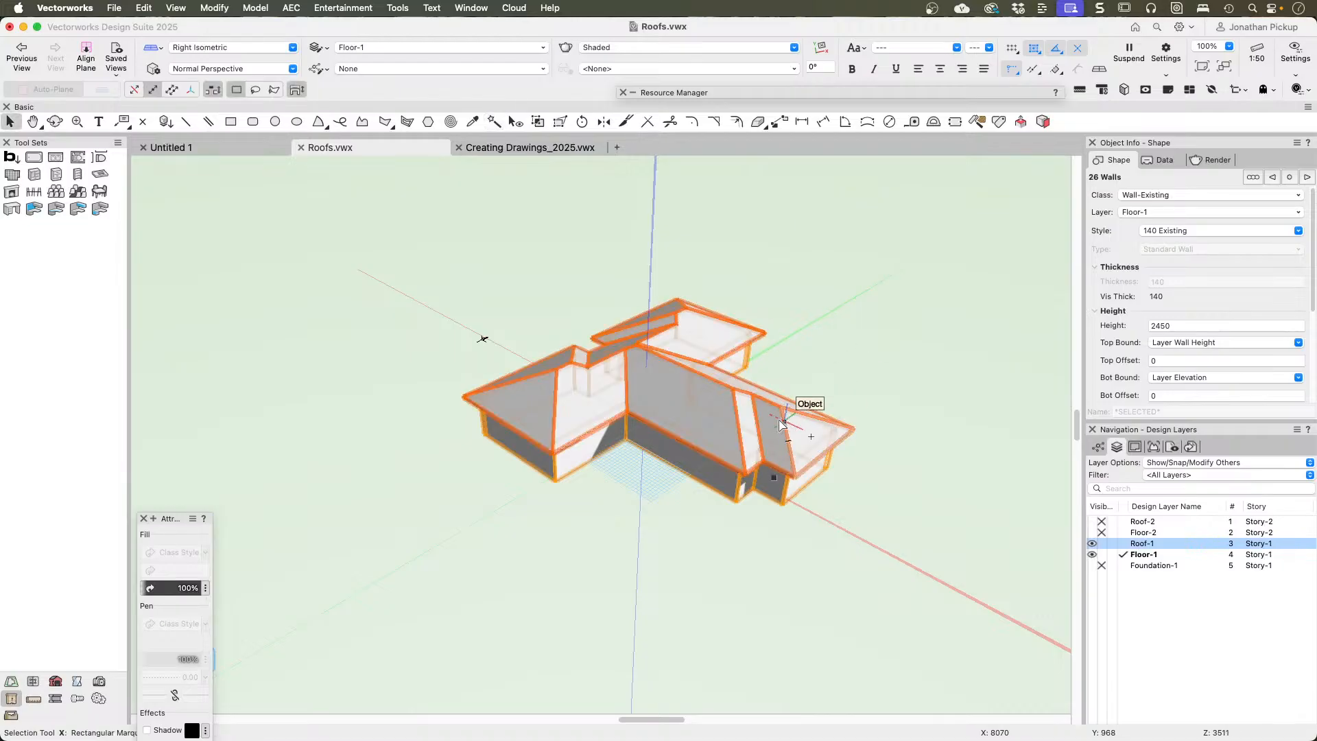
click(423, 360)
click(513, 417)
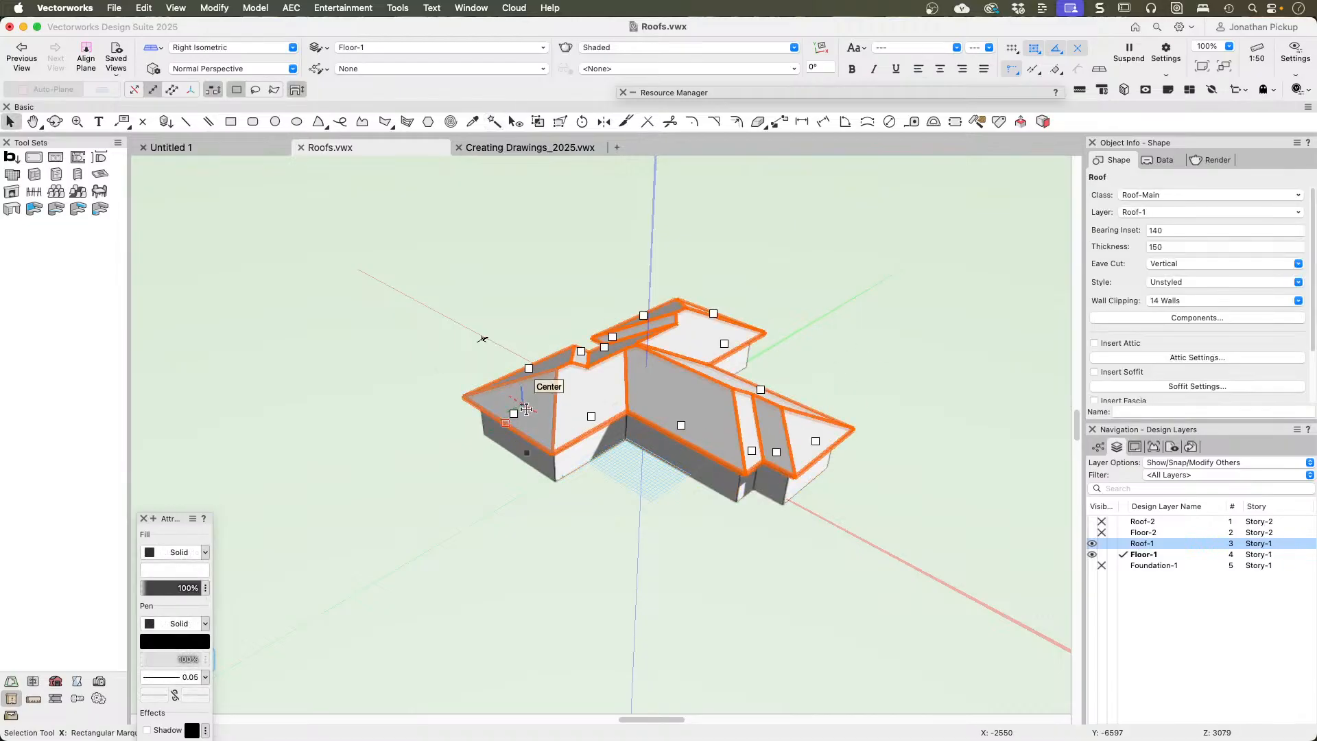
click(514, 417)
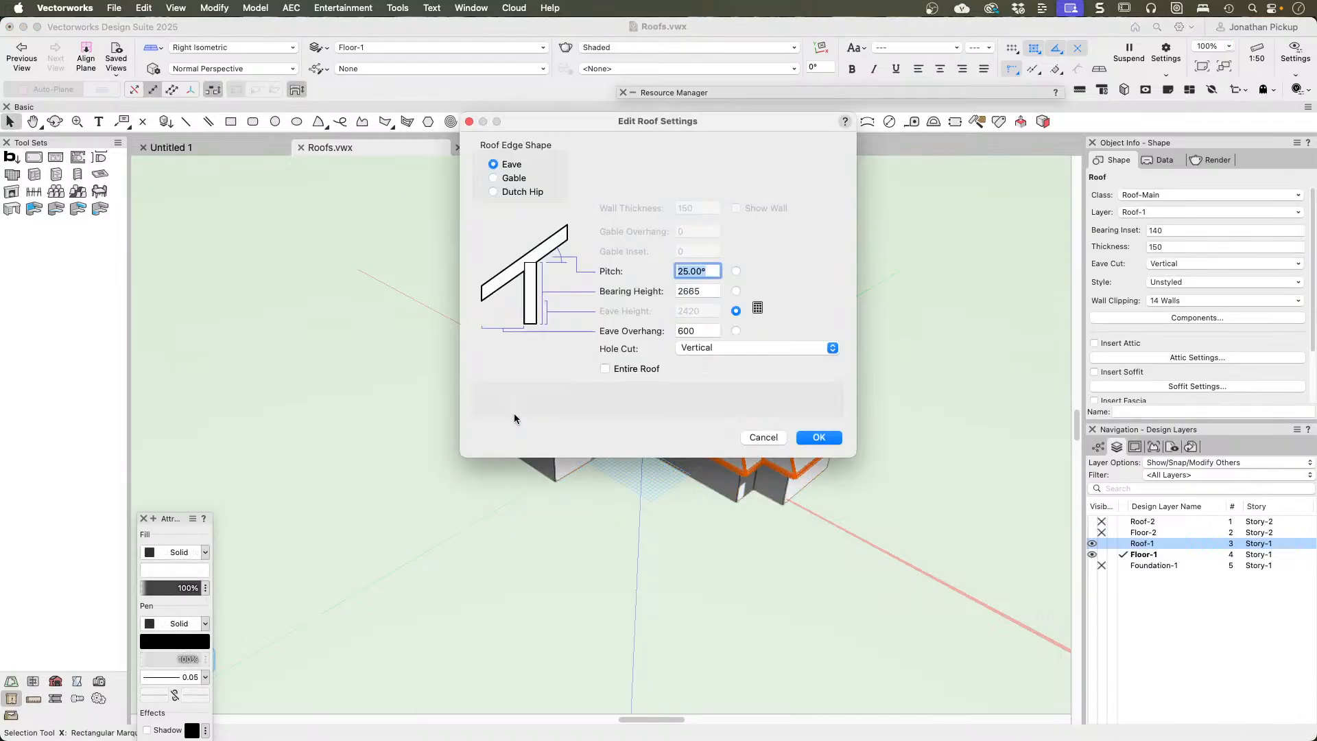
click(503, 180)
click(819, 437)
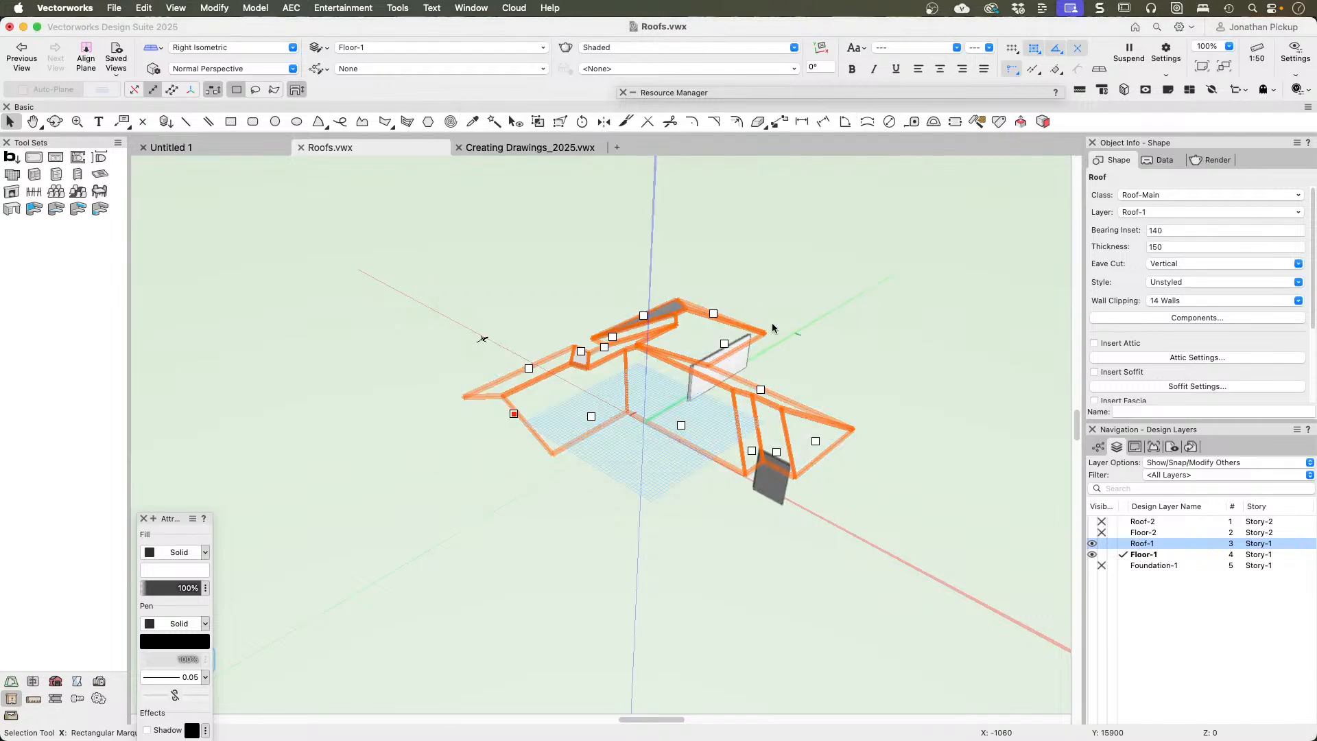
Step: Change the roof edges at the ends of the rear wing and the front-right wing to Gable
click(713, 316)
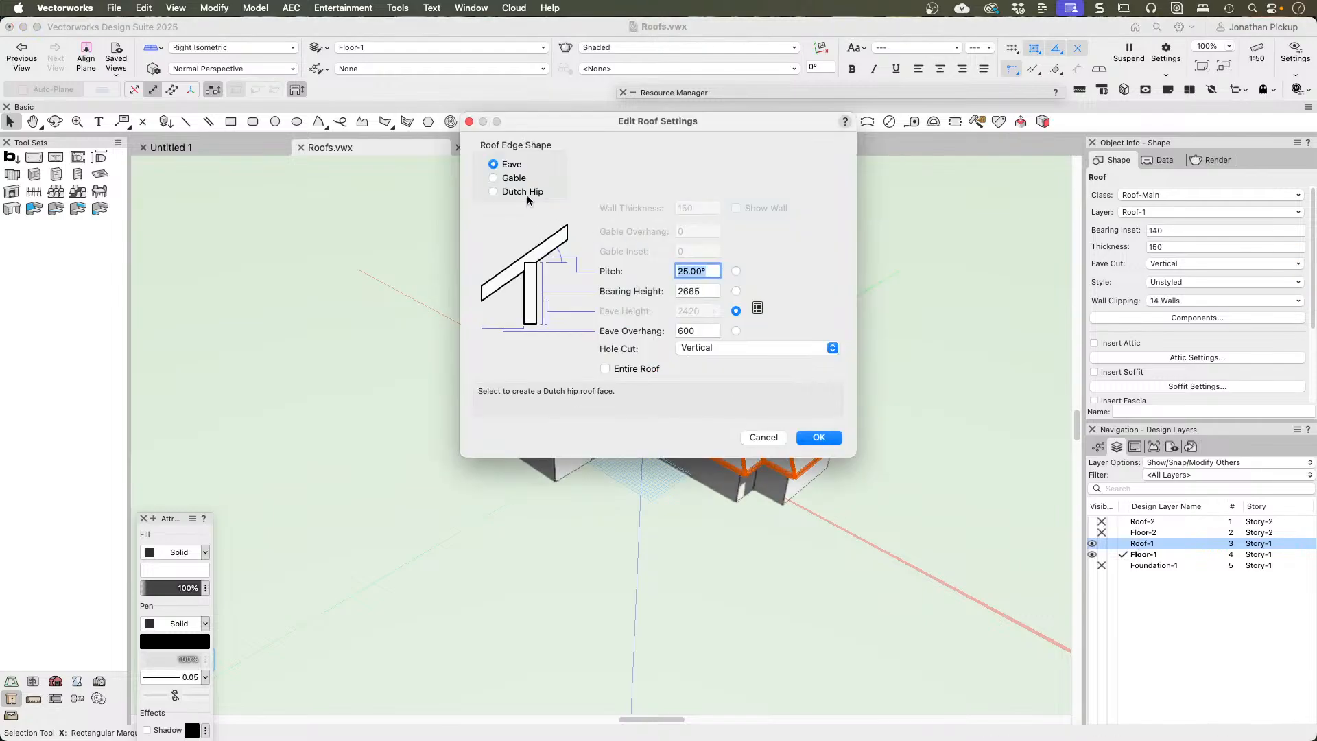
click(513, 179)
click(819, 438)
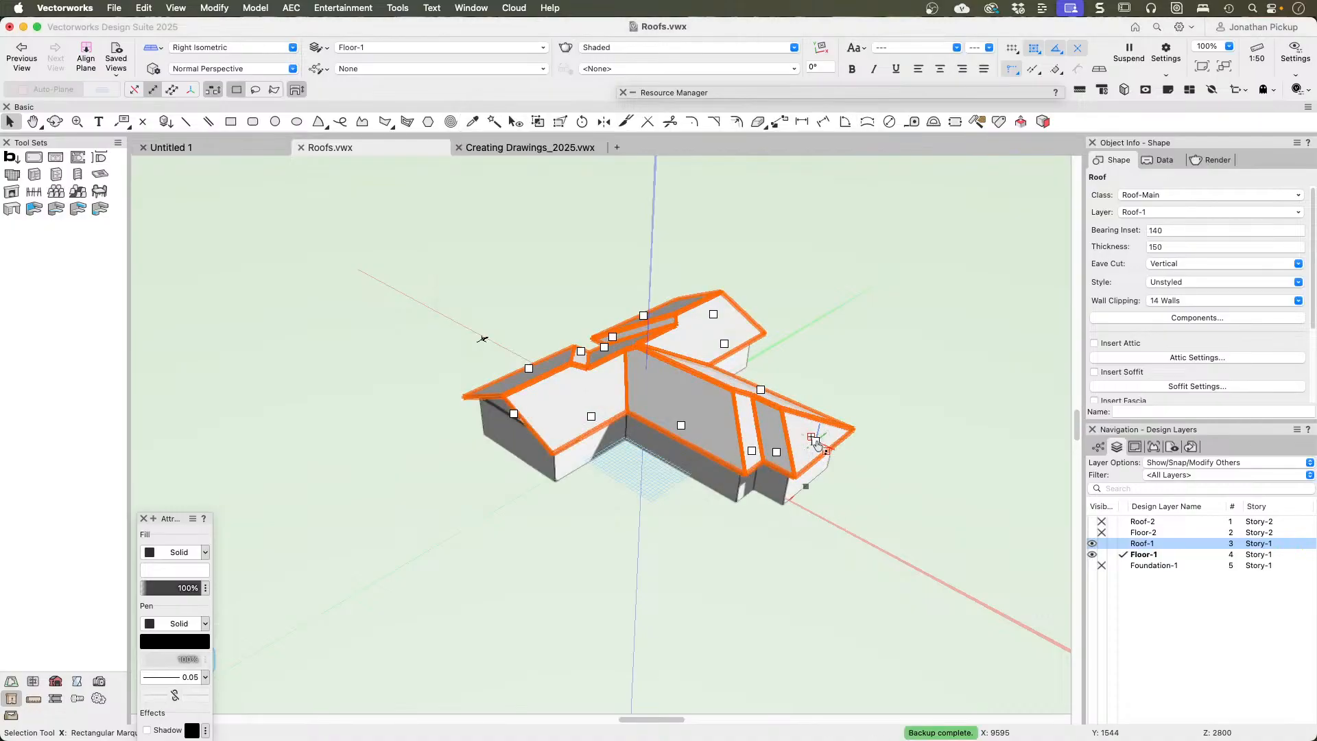
click(814, 439)
click(496, 177)
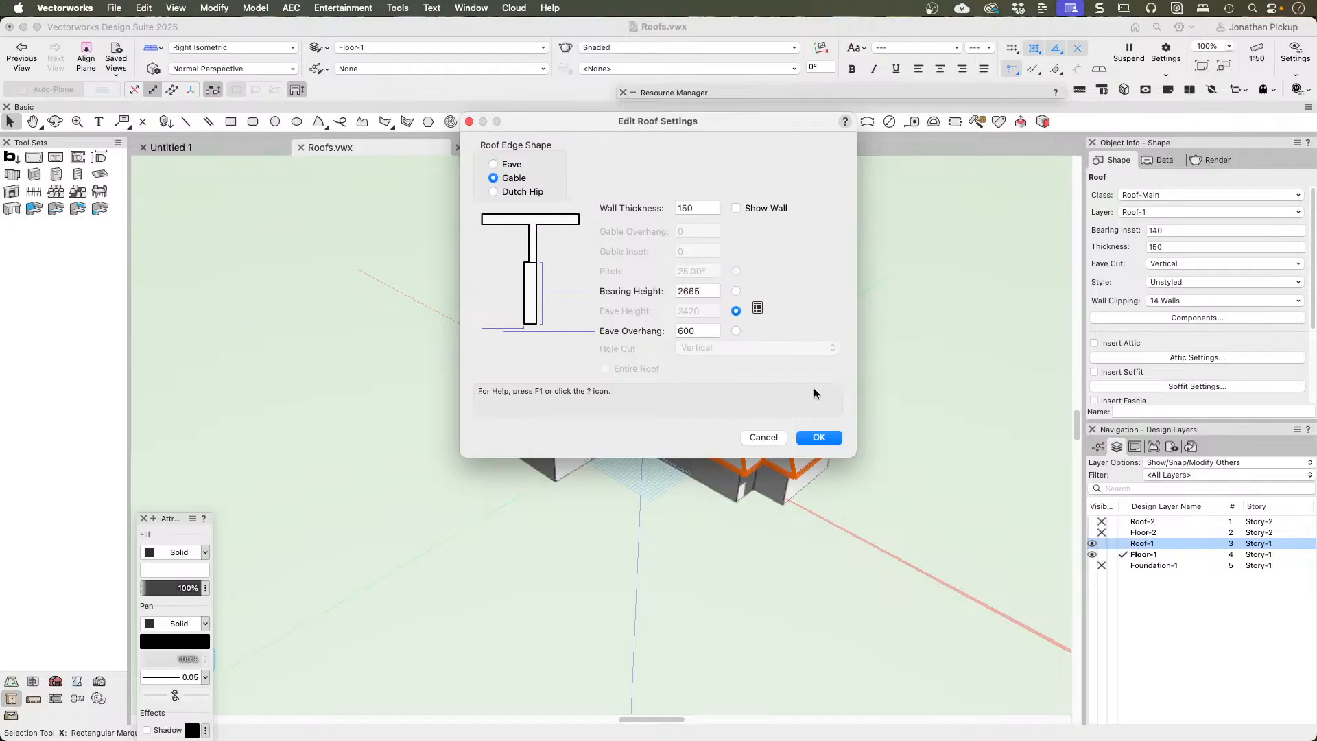
click(819, 438)
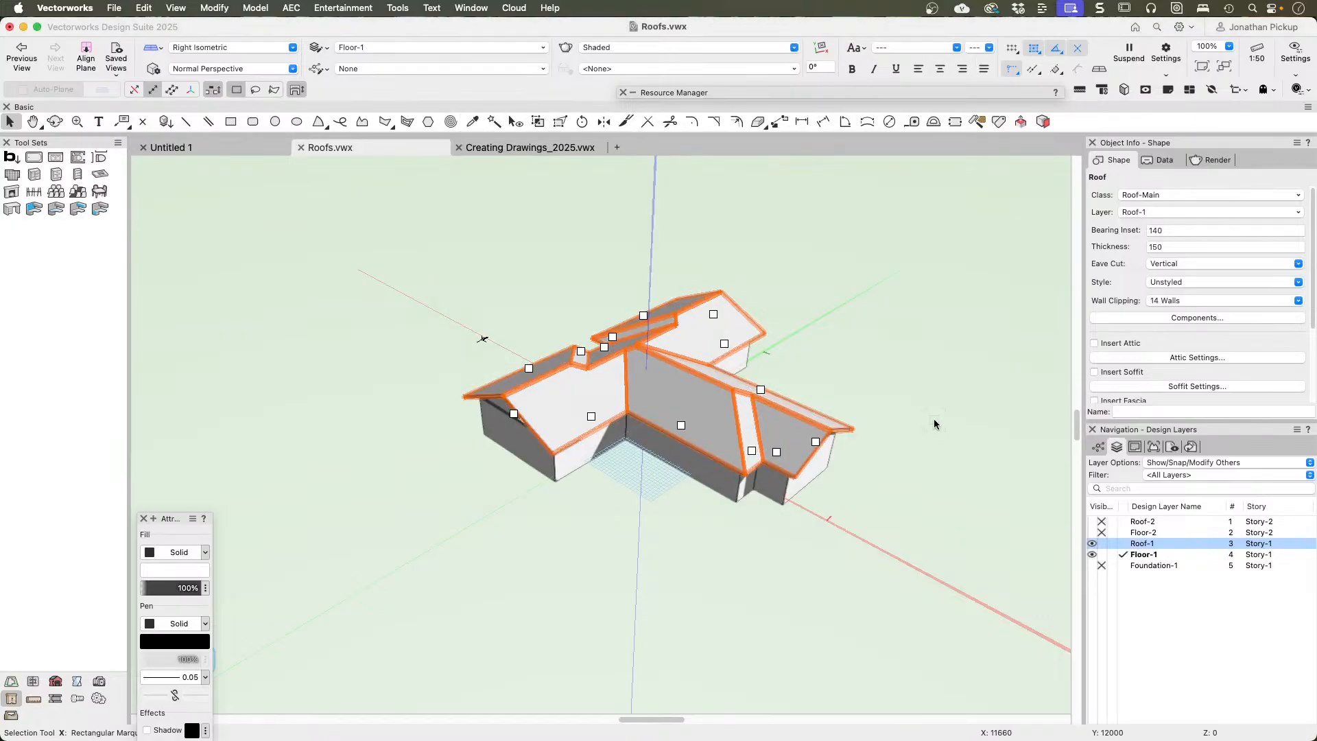
Step: Select all existing walls with Select Similar and fit their tops to the objects on layer Roof-1
key(shift+c)
drag(912, 417, 508, 331)
key(x)
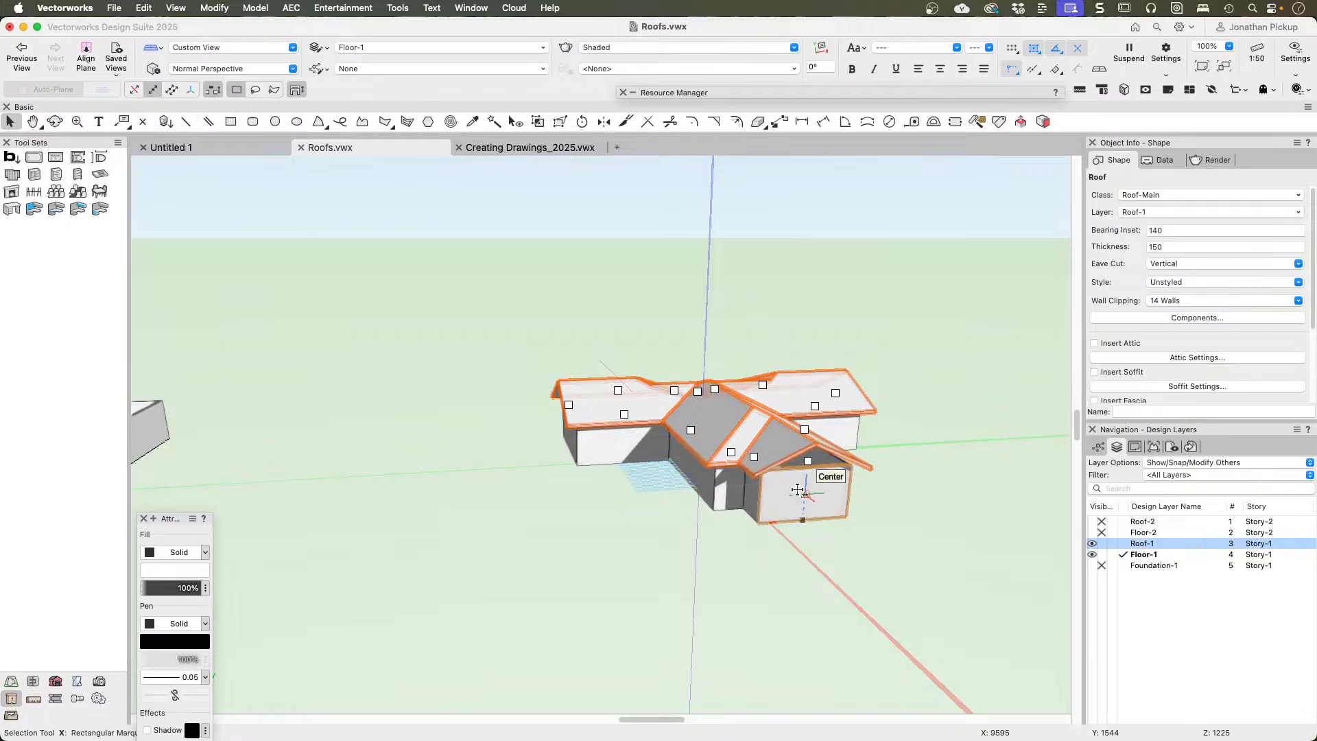
click(493, 121)
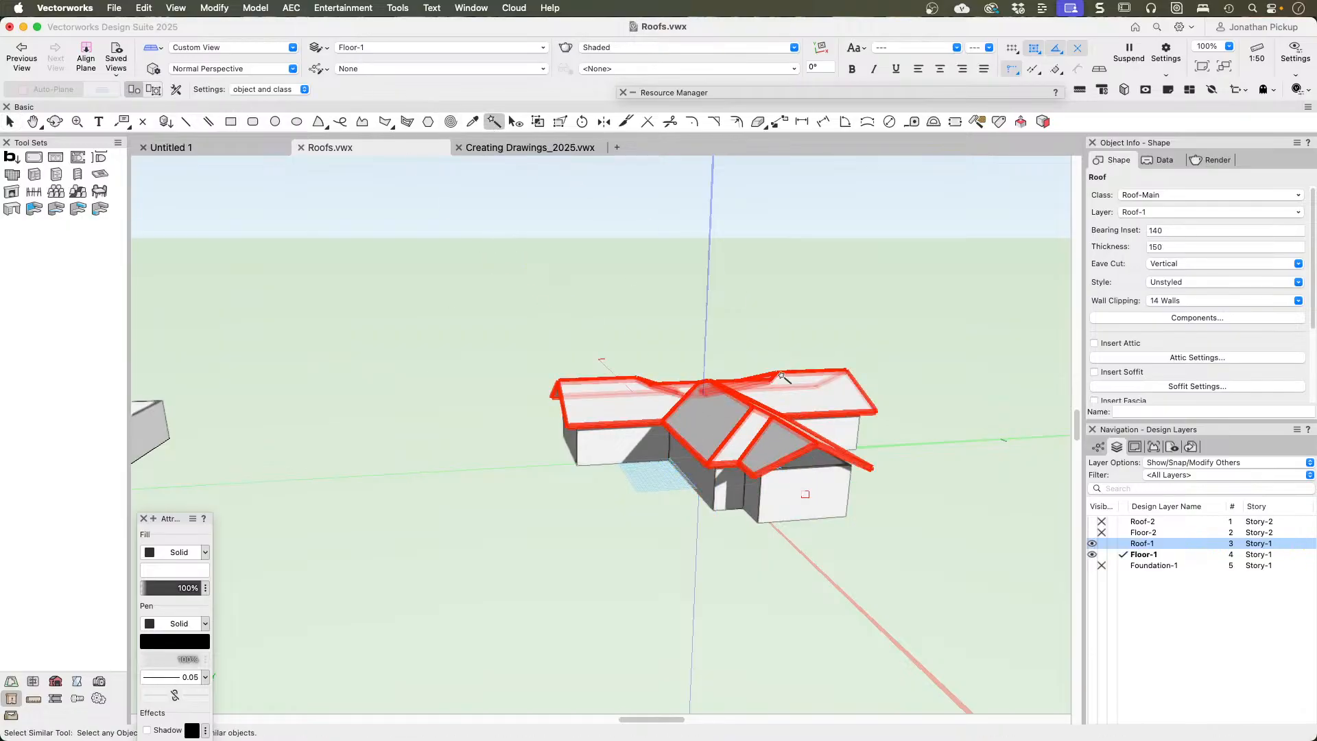
click(794, 482)
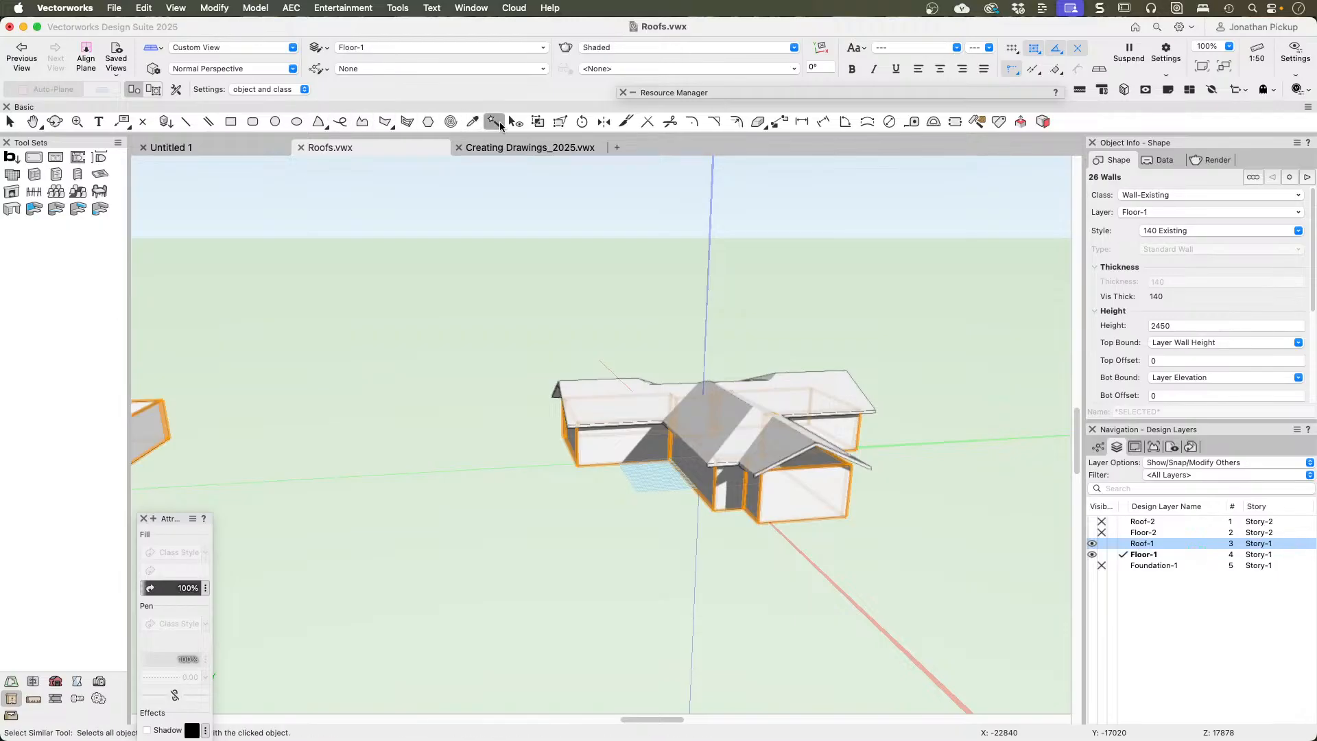
click(290, 8)
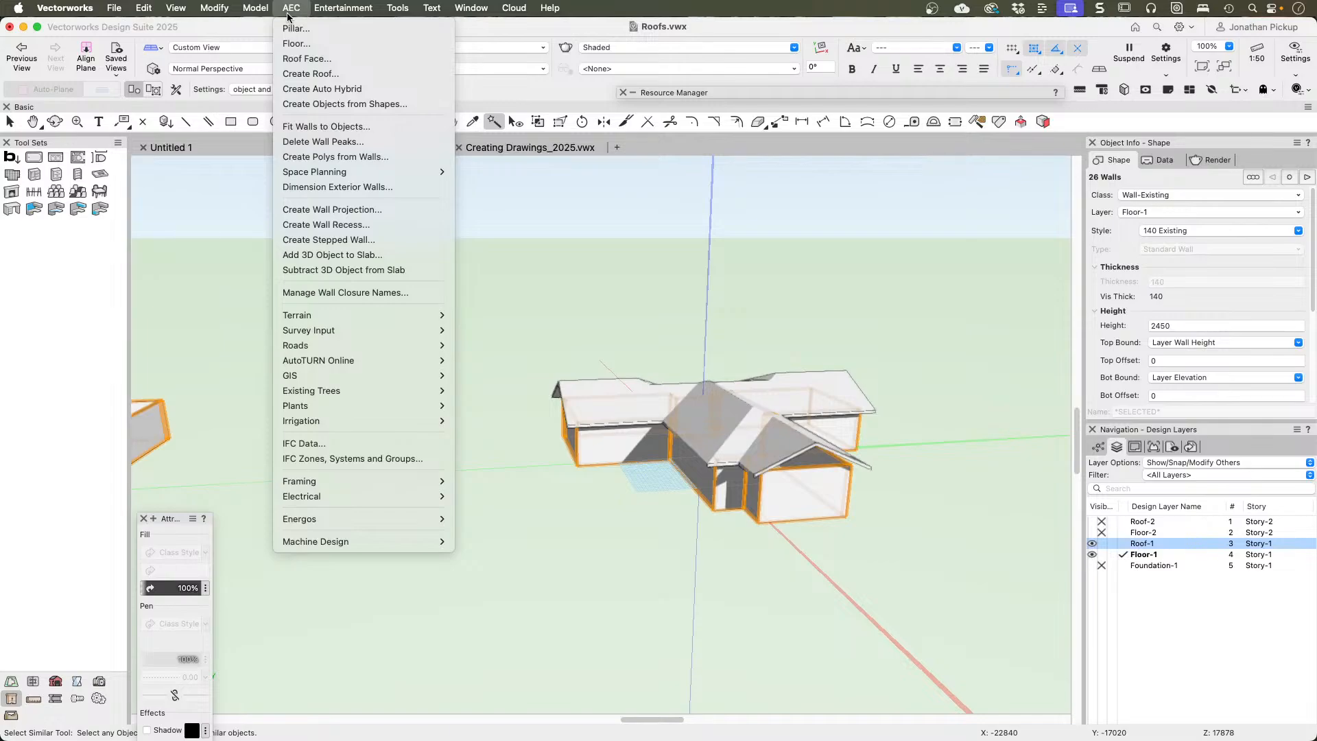
click(312, 127)
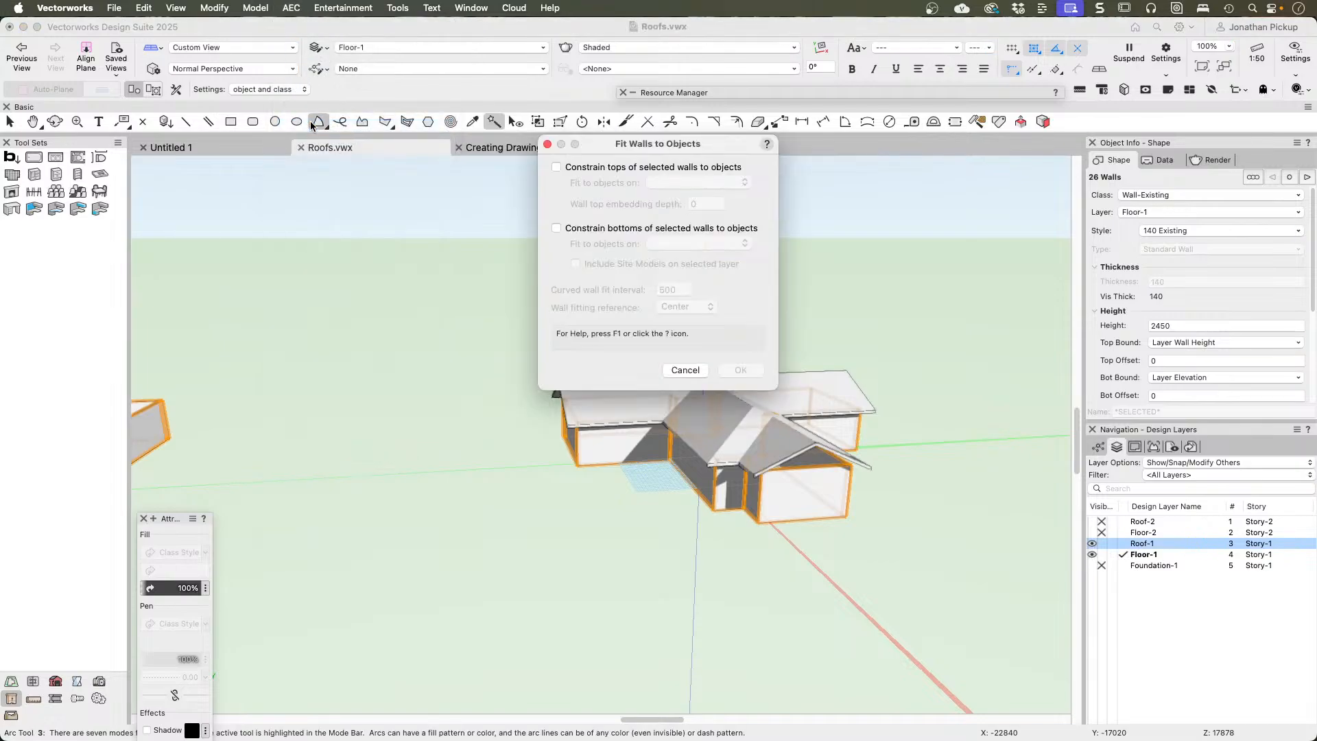
click(595, 171)
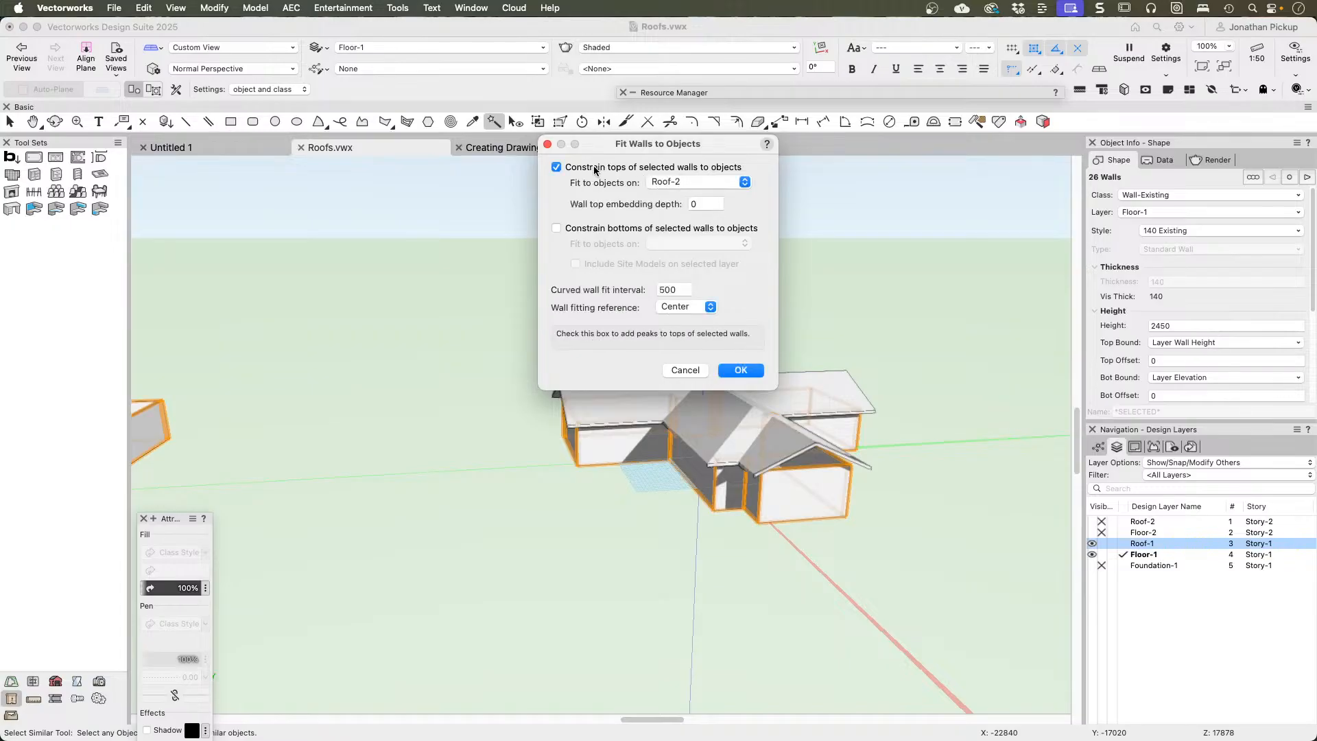
click(693, 182)
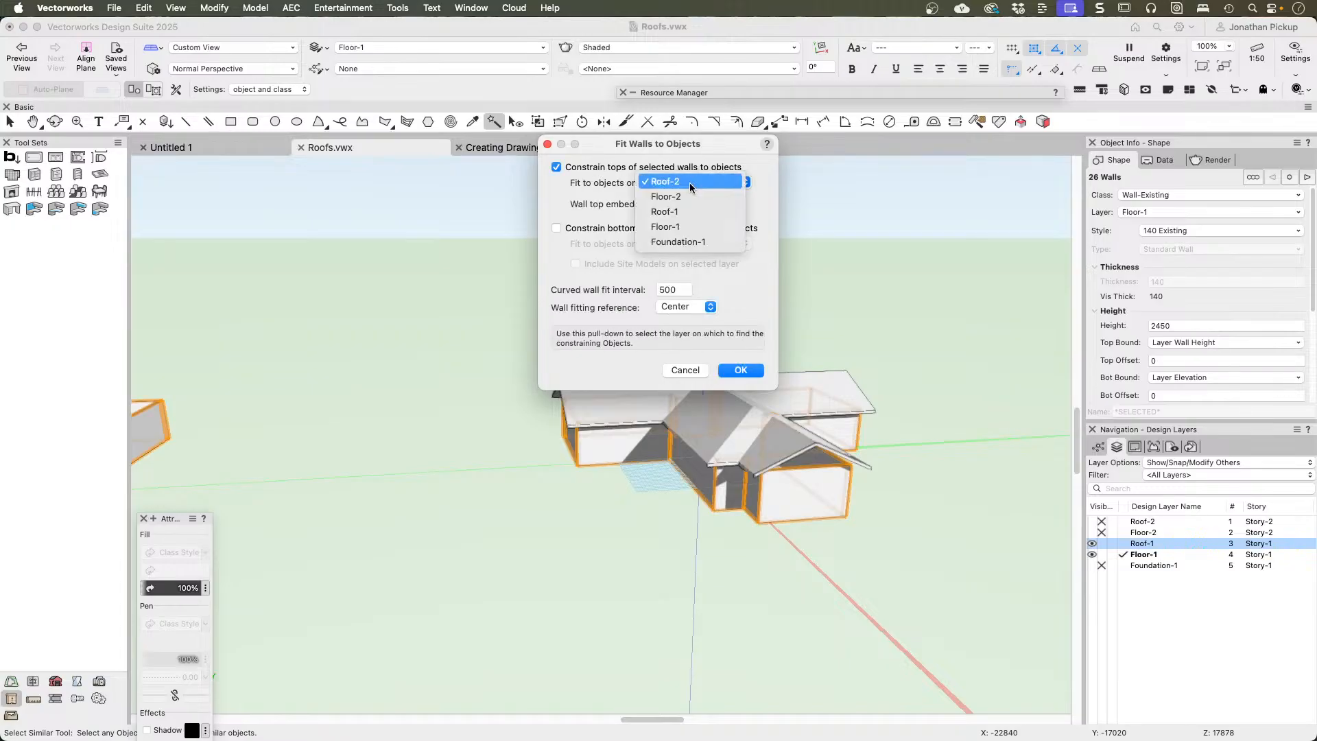
click(688, 218)
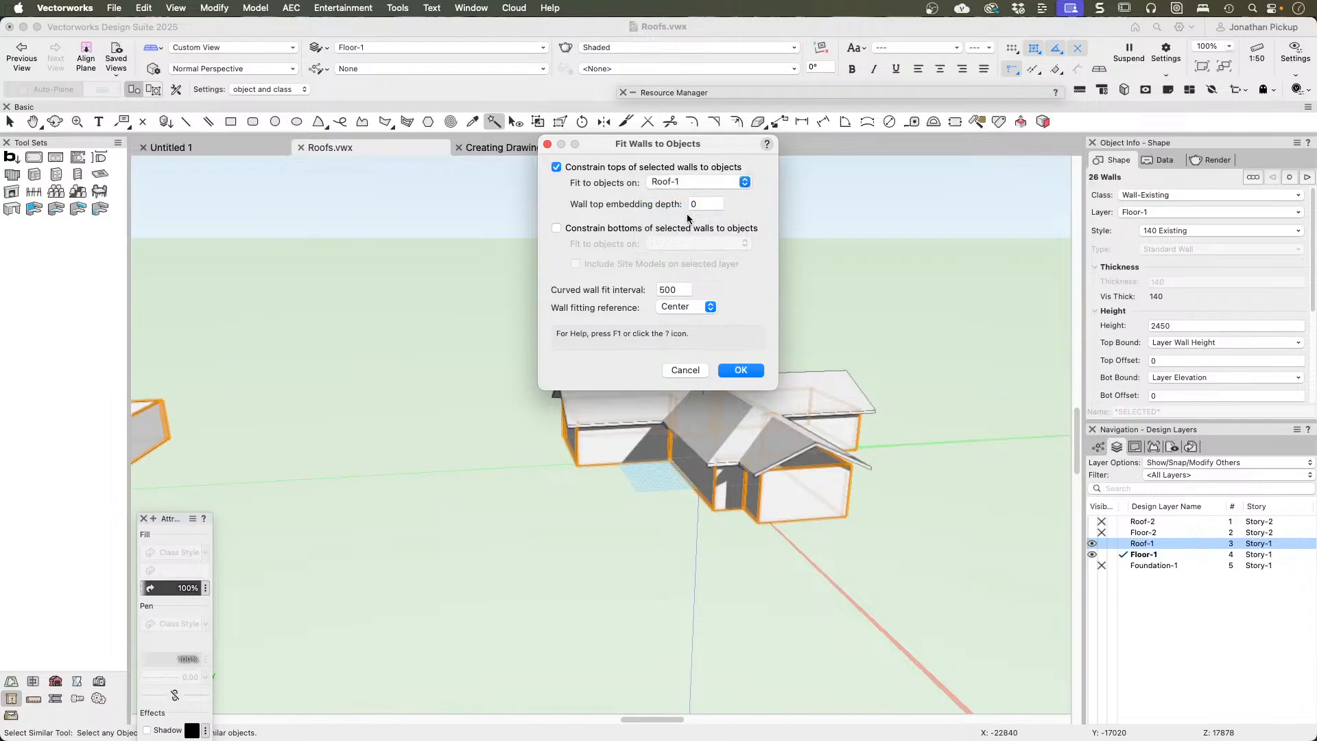
click(693, 182)
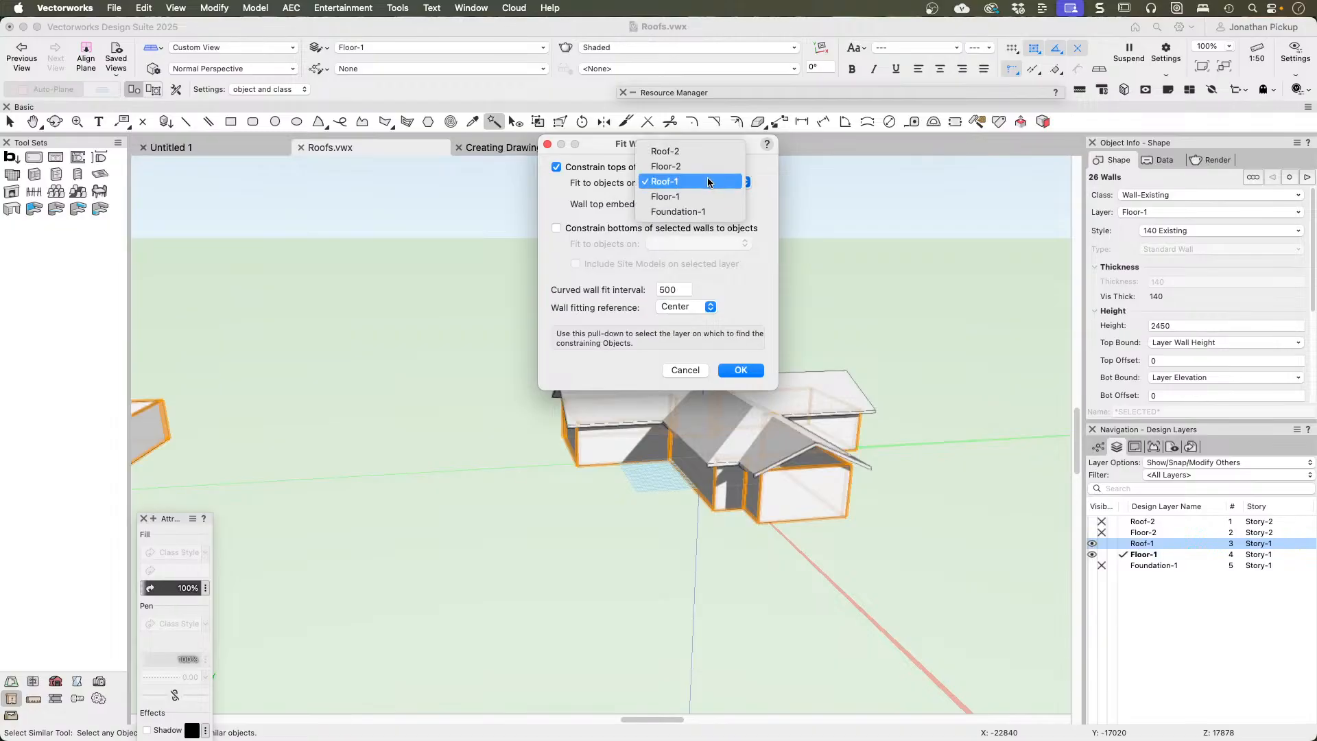
click(709, 182)
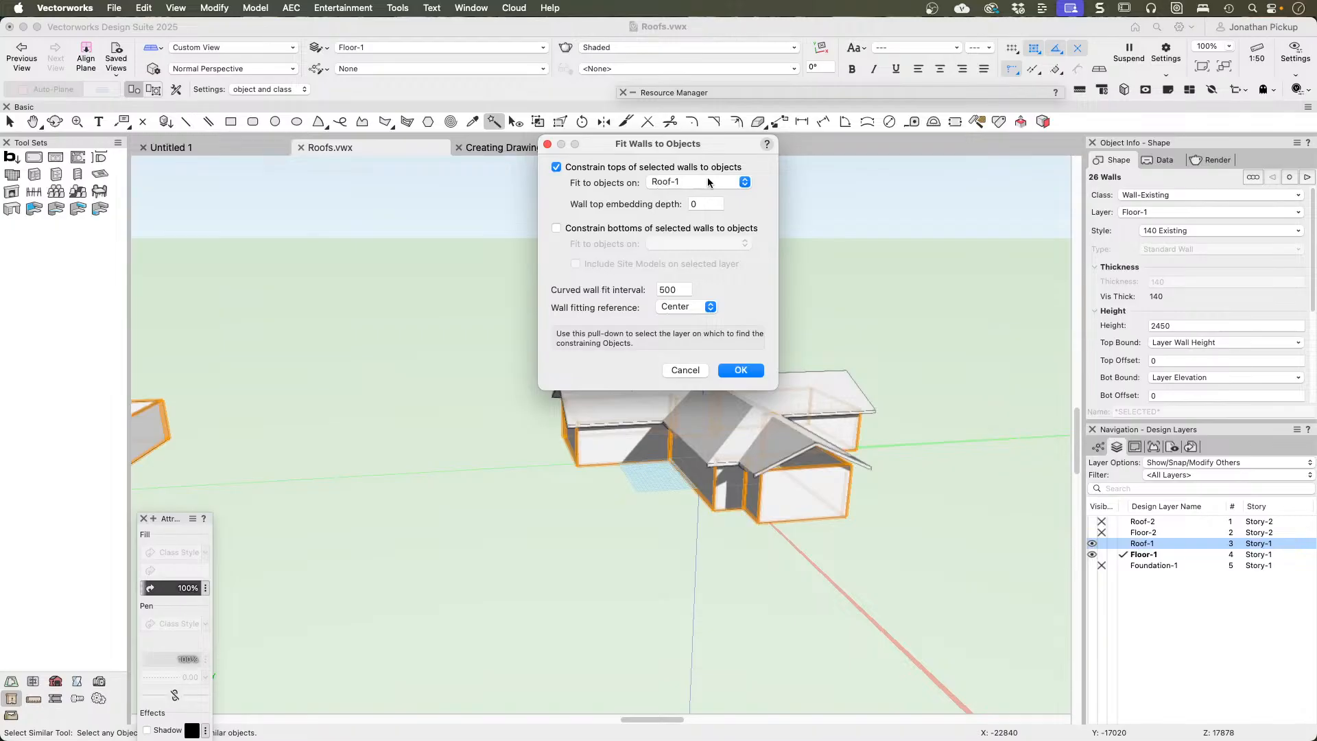
click(740, 370)
Step: Inspect the wall tops under the roof from several sides and clear the wall selection
shift+middle_drag(809, 356, 822, 346)
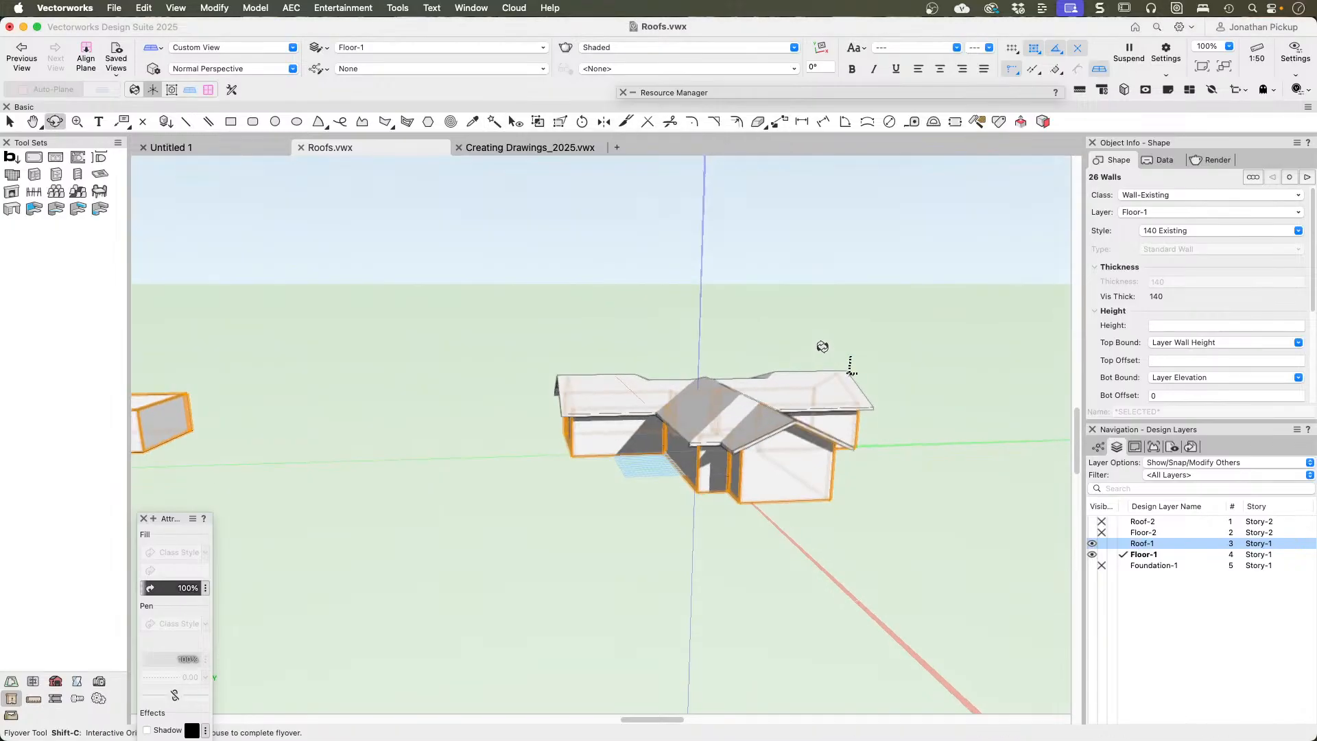
drag(822, 346, 274, 317)
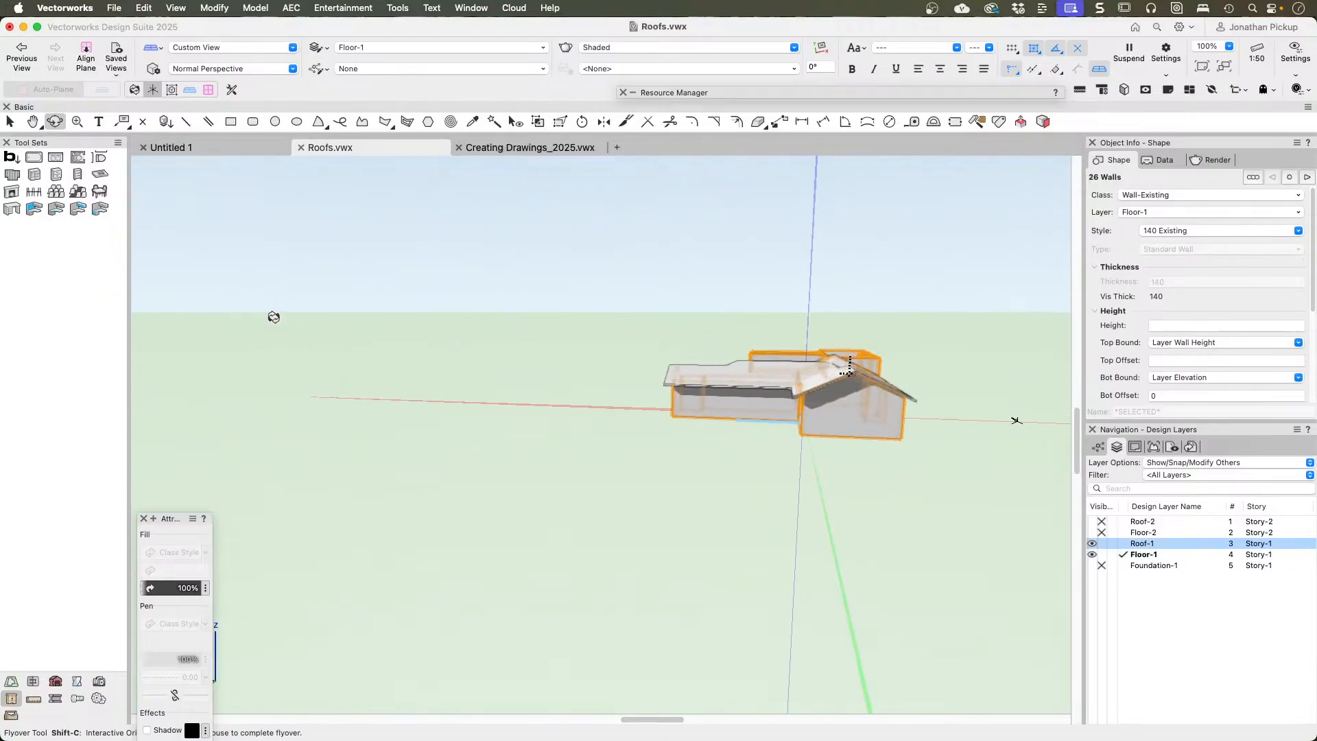
shift+middle_drag(274, 317, 700, 399)
click(905, 331)
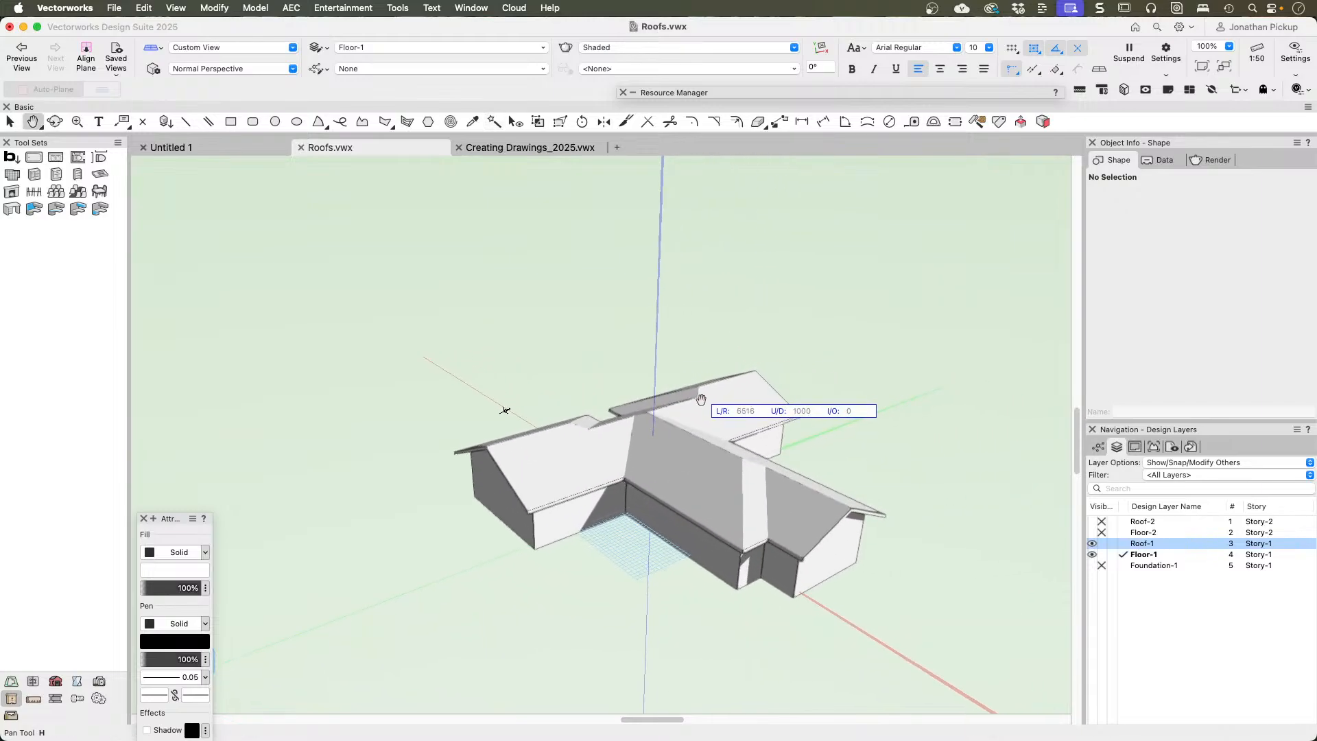
Step: Try to change the roof edge on one side of the recess in the long wing to Gable
super+middle_drag(594, 388, 664, 517)
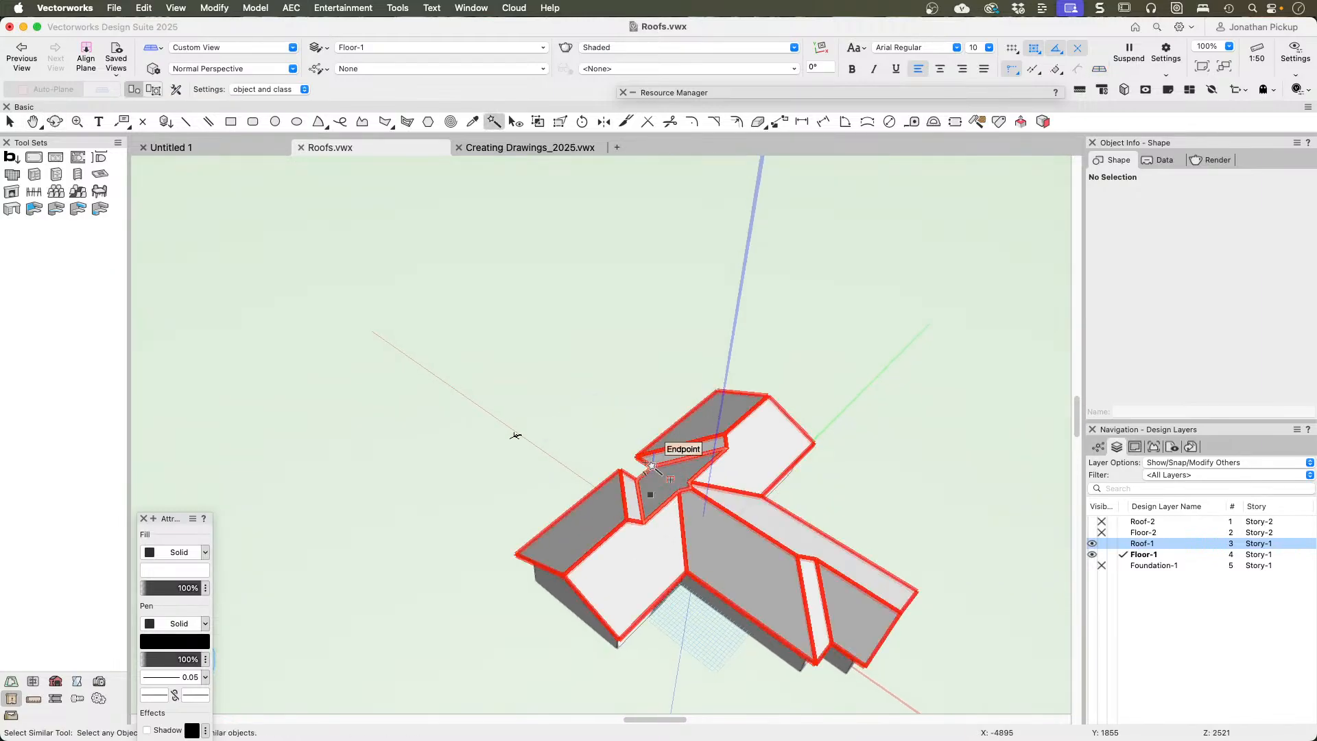
key(x)
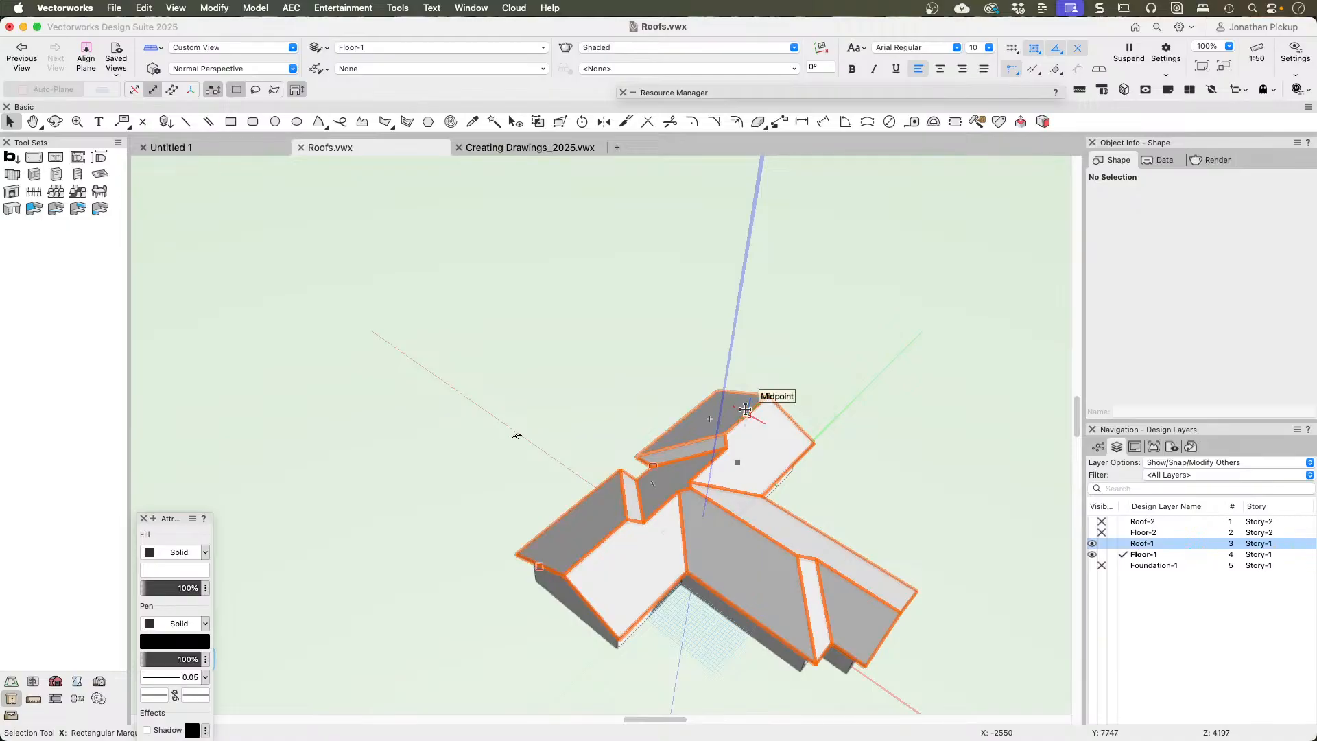
click(780, 442)
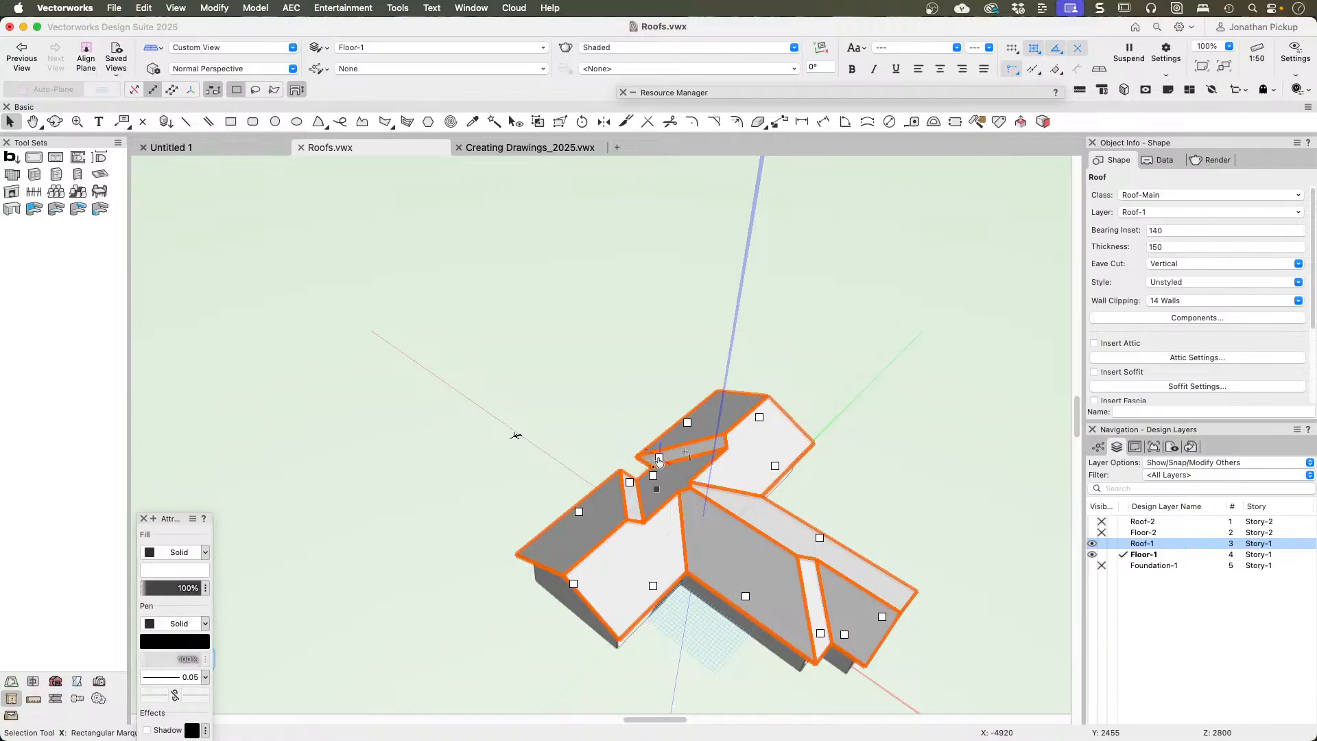
click(659, 459)
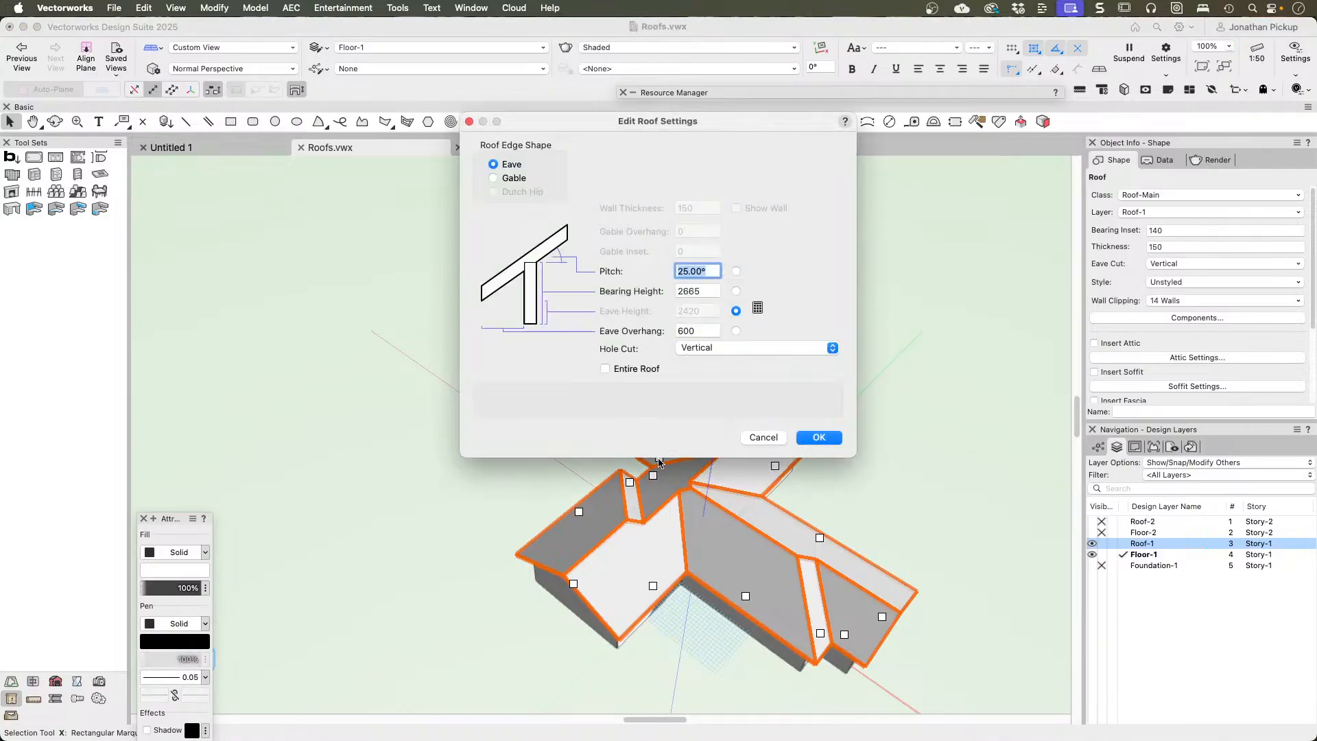
click(505, 181)
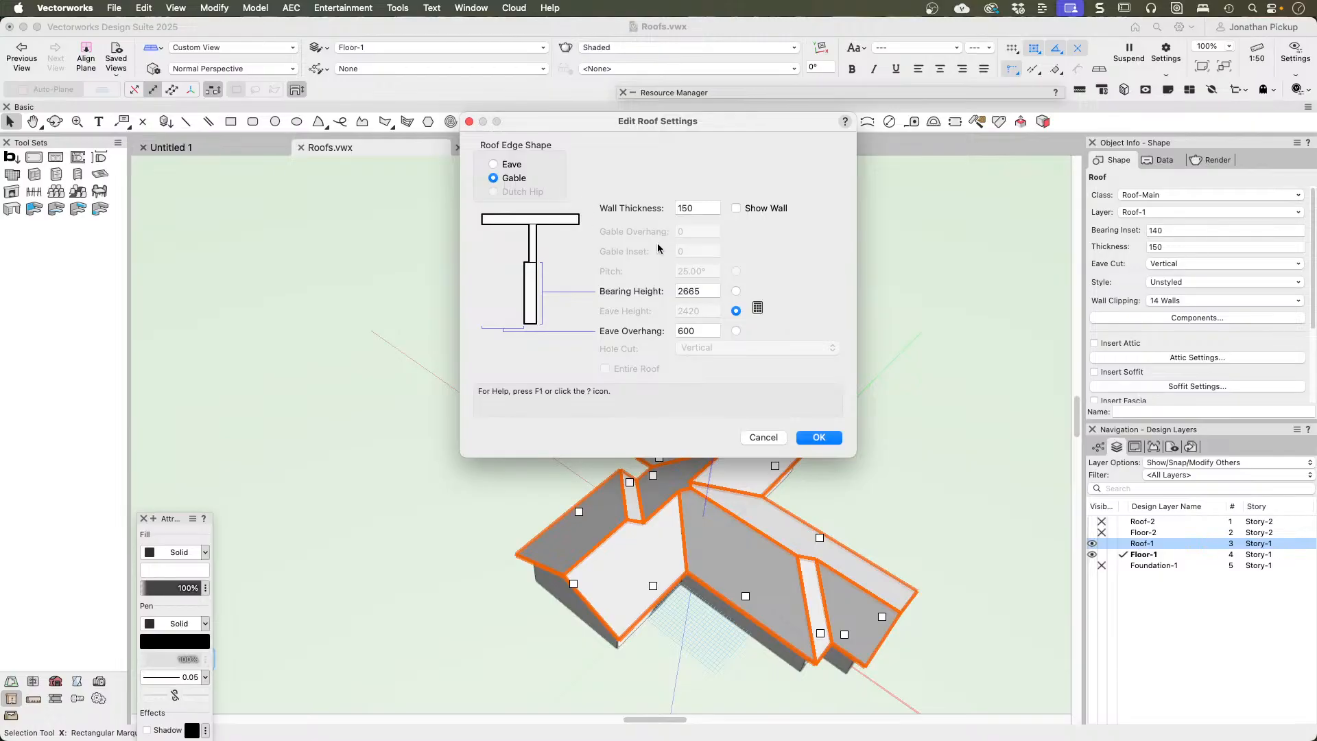
click(814, 439)
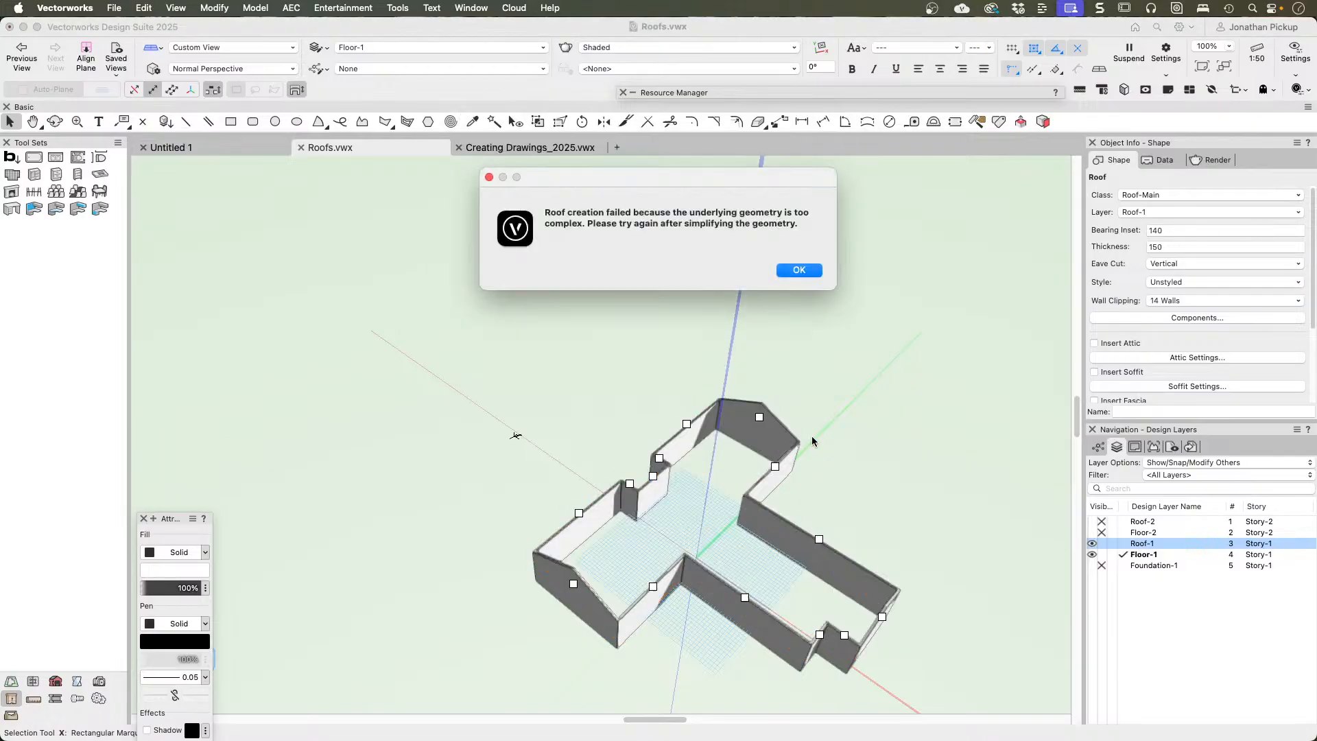
click(791, 270)
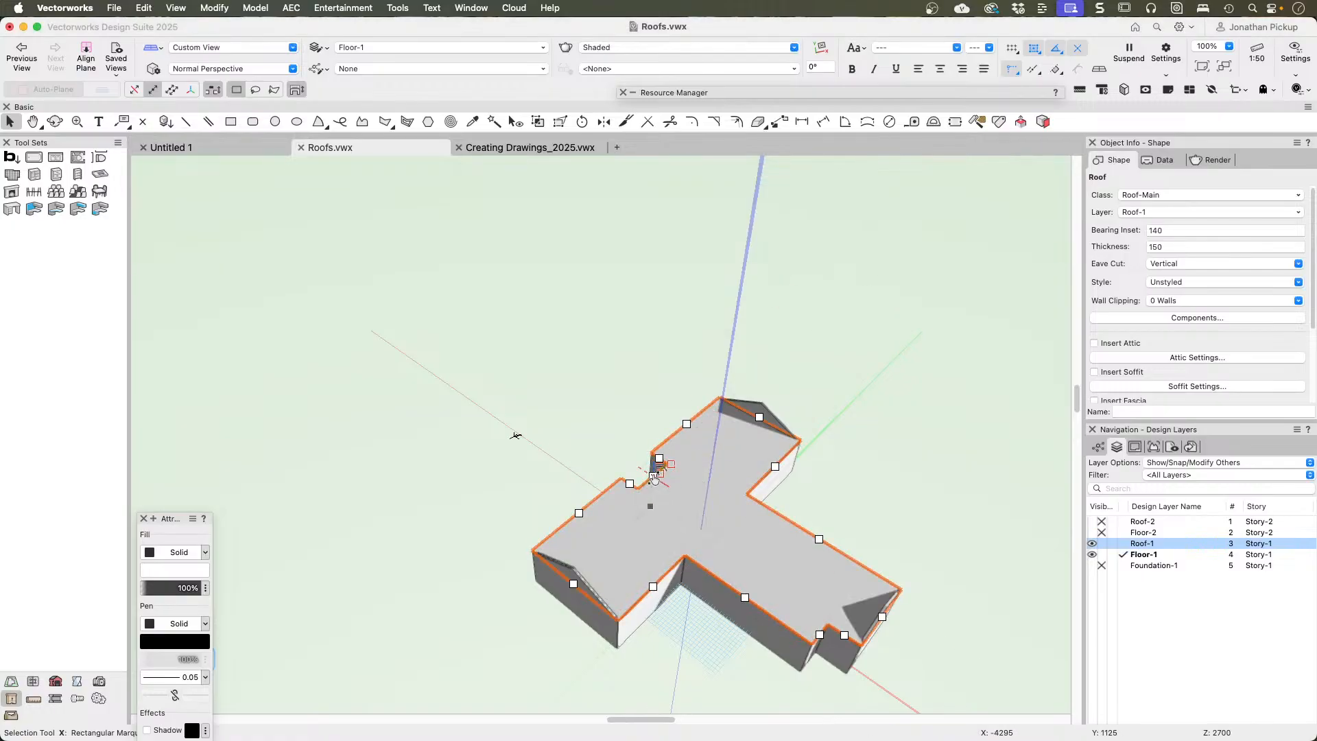
Step: Change the roof edges at the back and on the other side of the long wing's recess to Gable
double_click(654, 479)
click(507, 178)
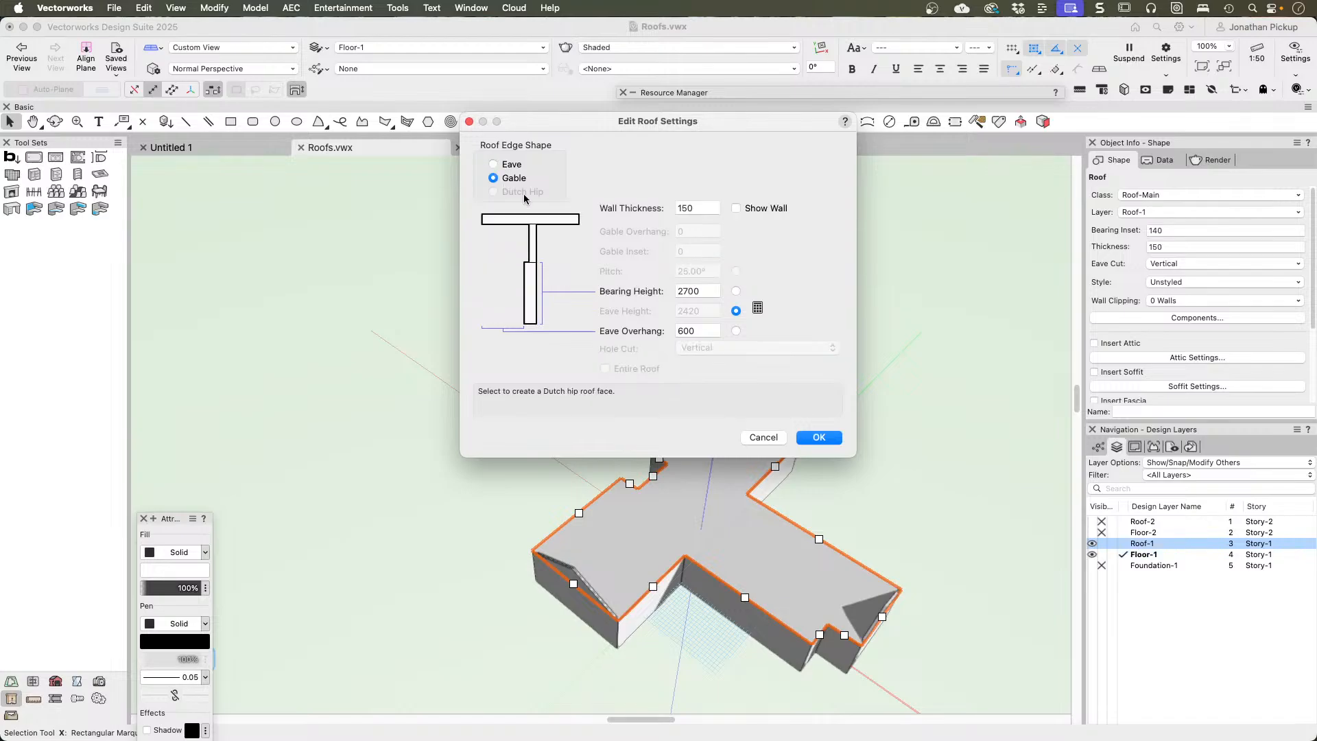
click(819, 437)
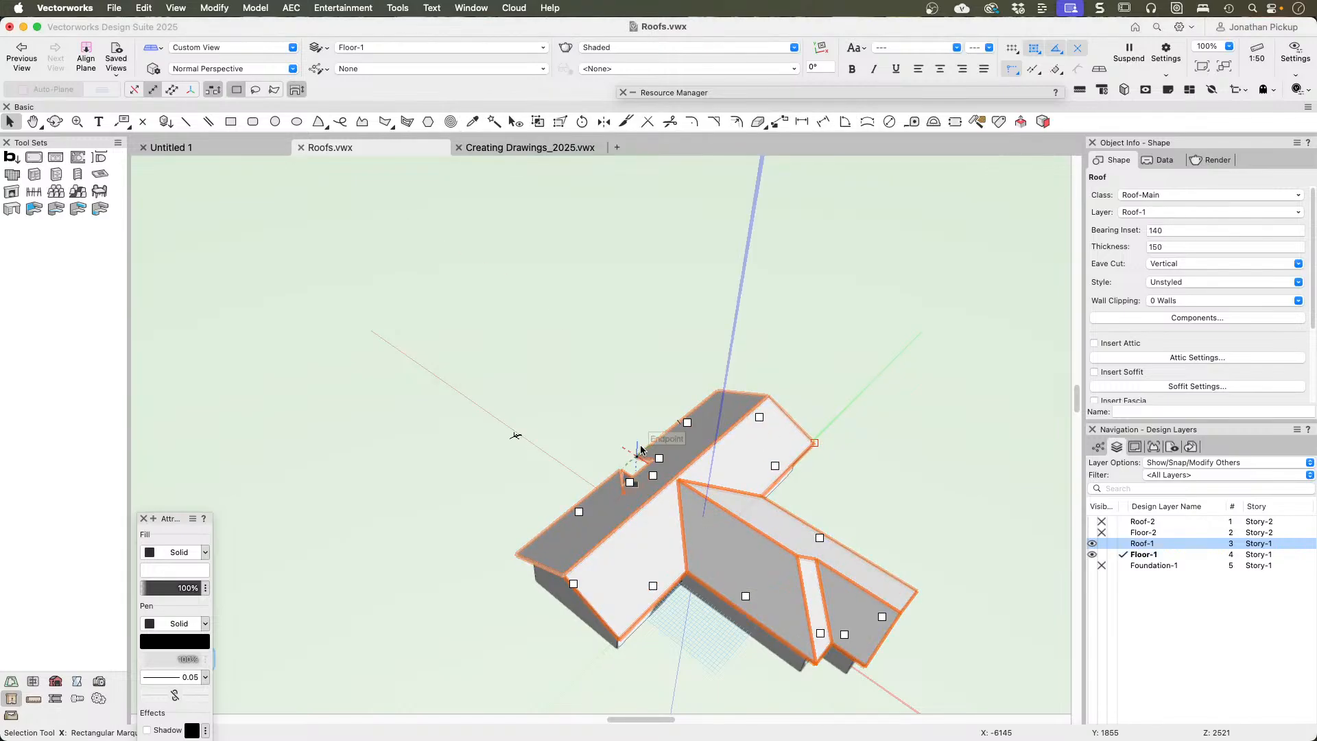
double_click(629, 483)
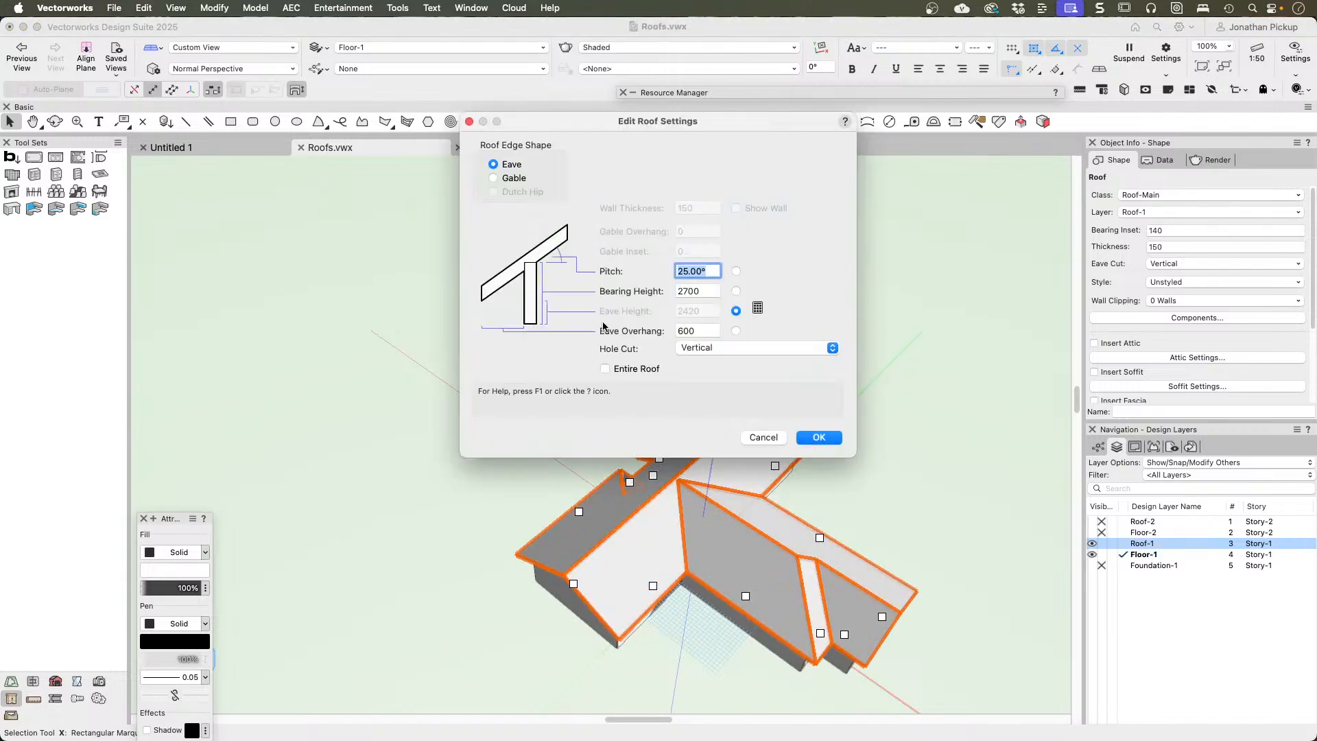
click(511, 178)
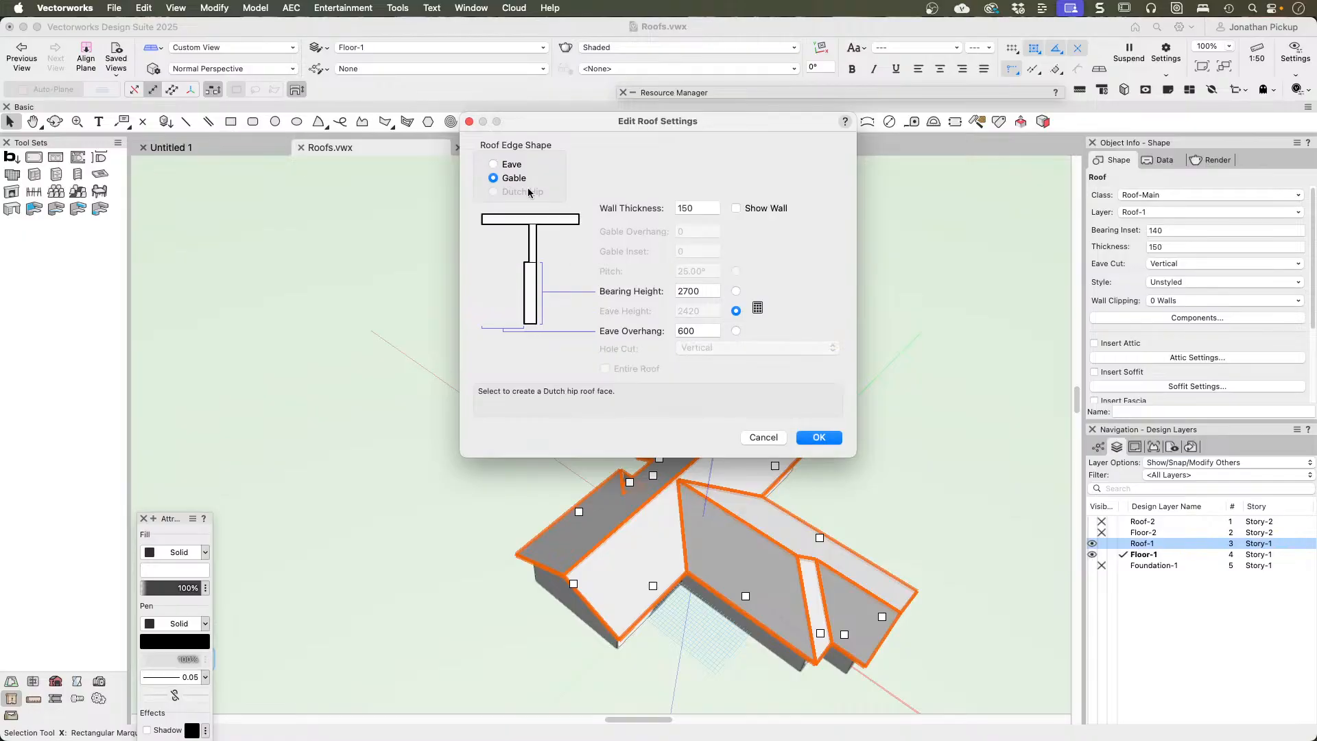
click(817, 439)
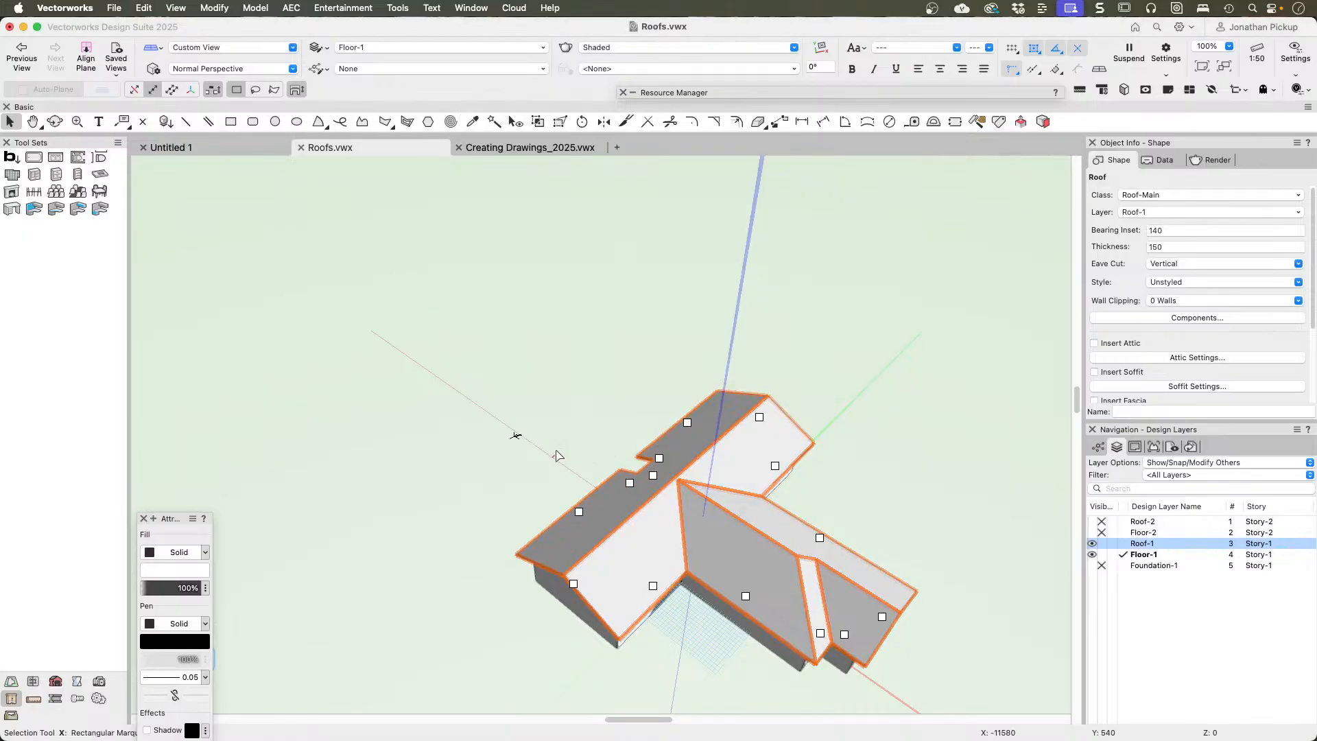
ctrl+middle_drag(558, 432, 990, 374)
scroll(684, 332, up, 5)
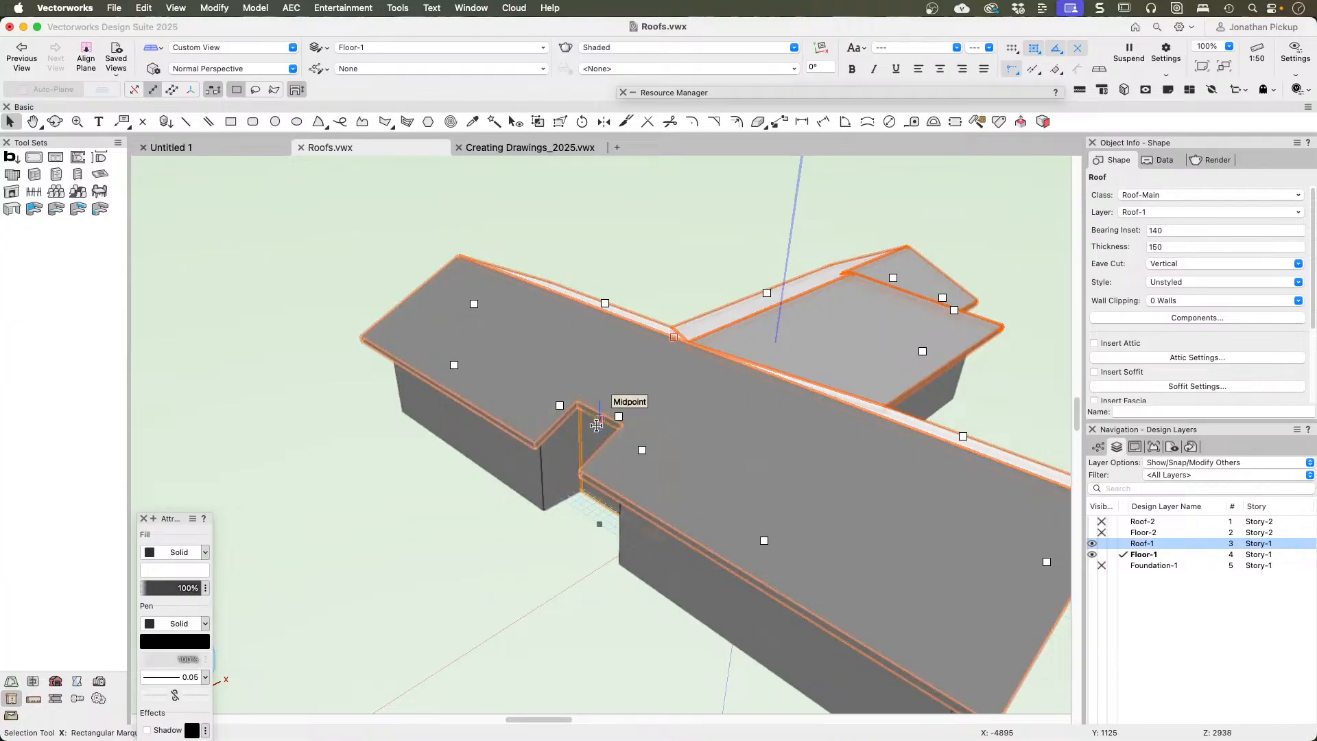
Step: In Top/Plan view, delete the roof outline's vertices around the recess with the Reshape tool so the eave runs straight, and check it in 3D
key(F5)
scroll(528, 370, left, 5)
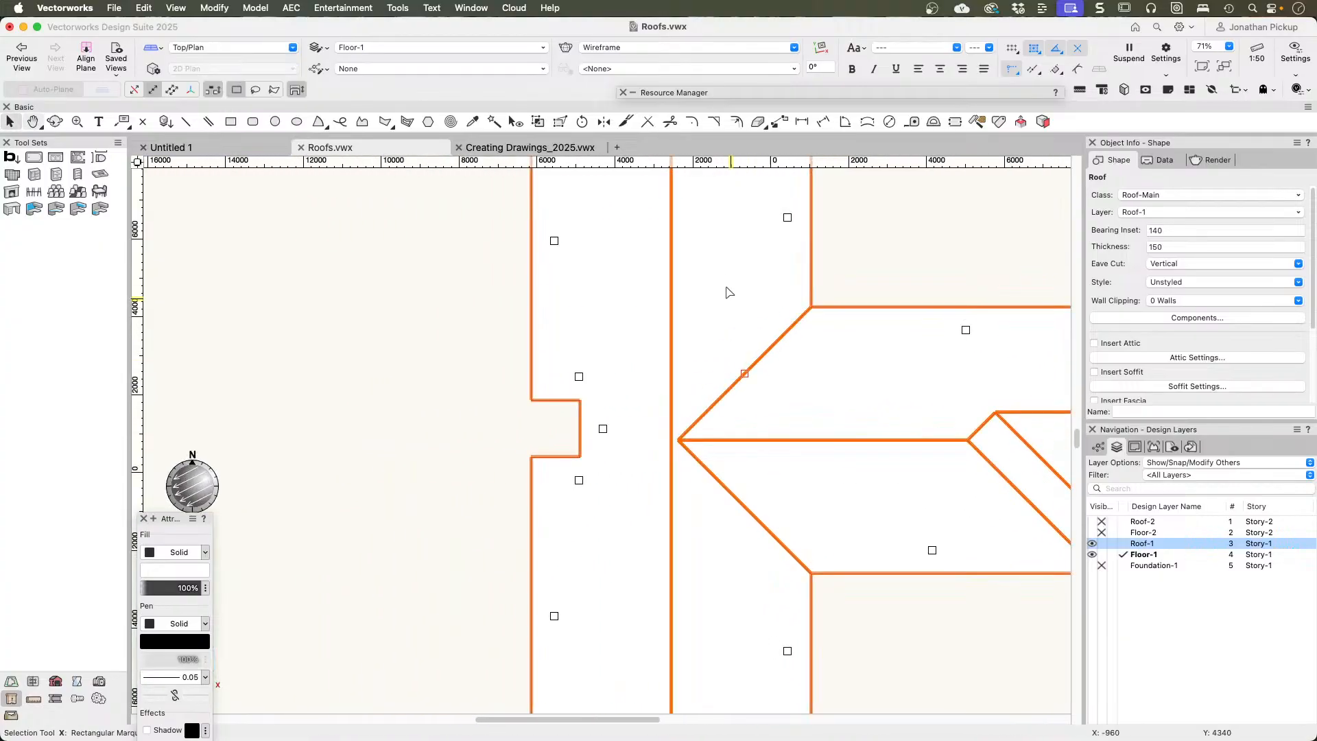
click(560, 122)
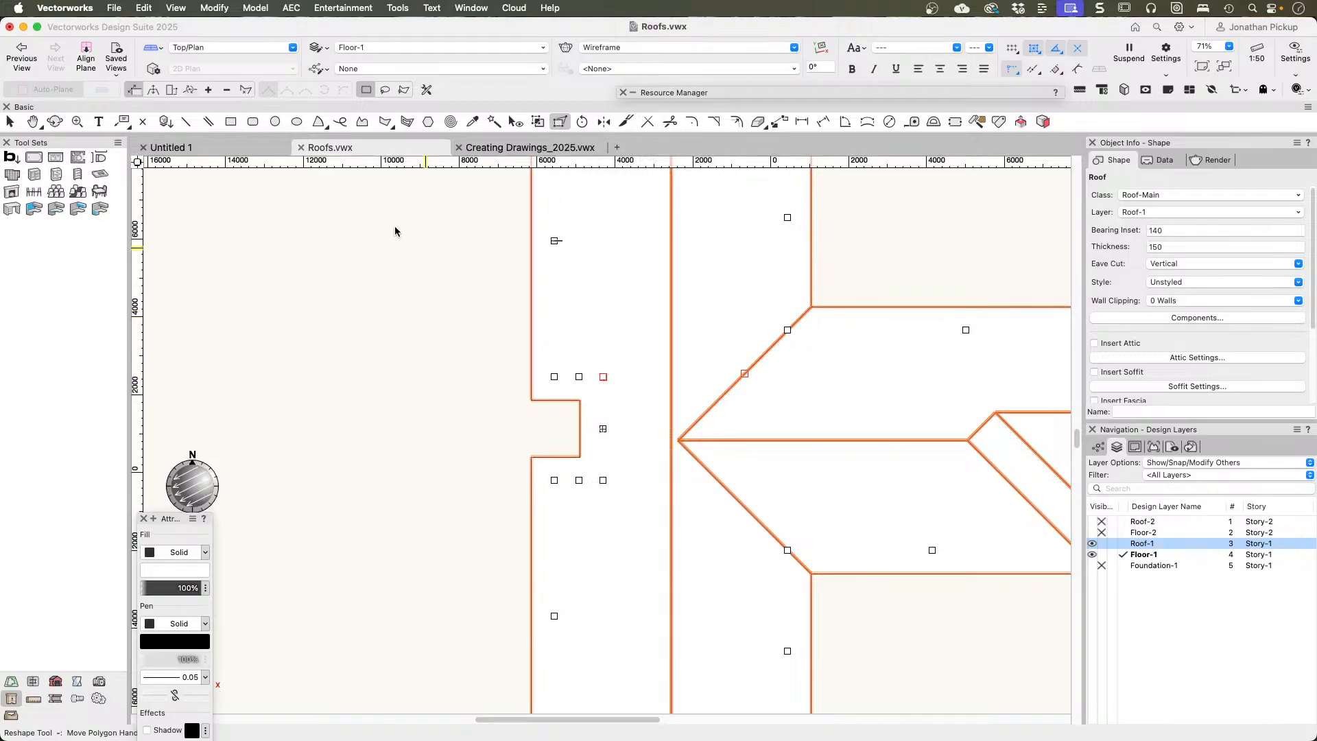
click(228, 92)
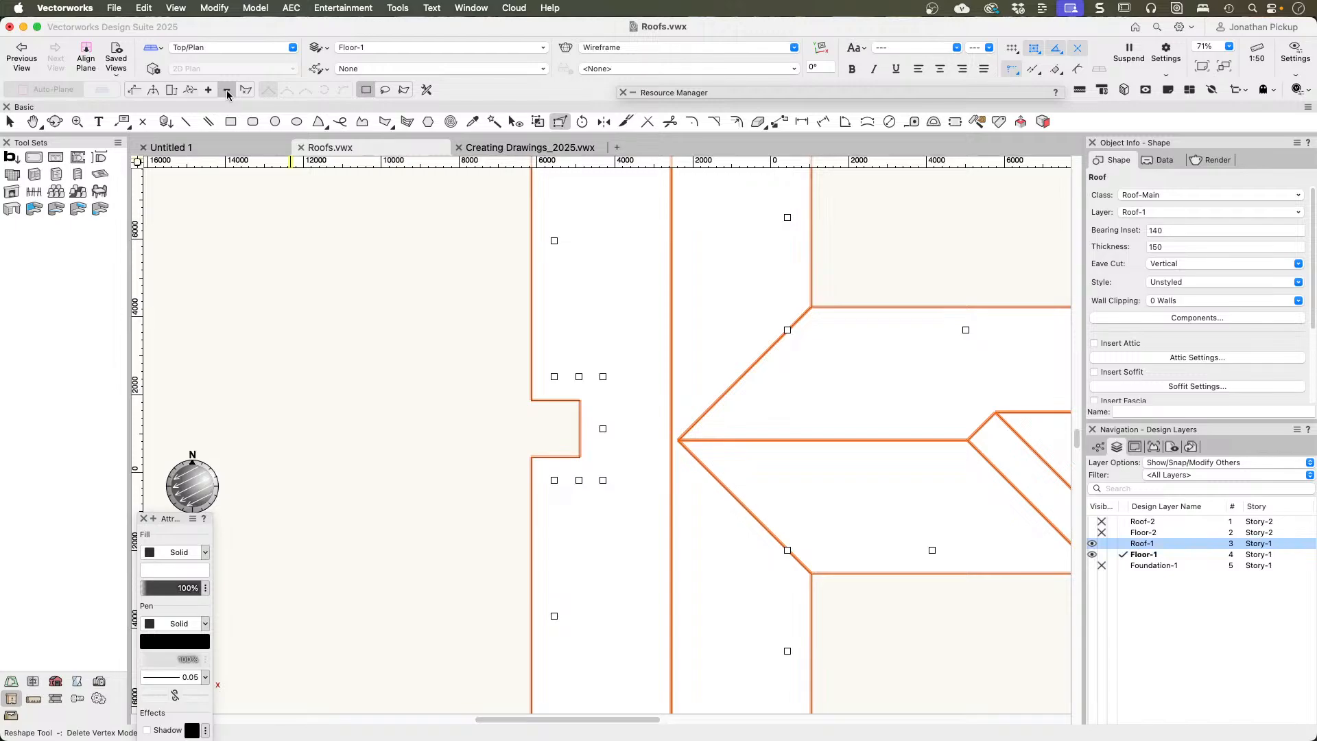
click(602, 377)
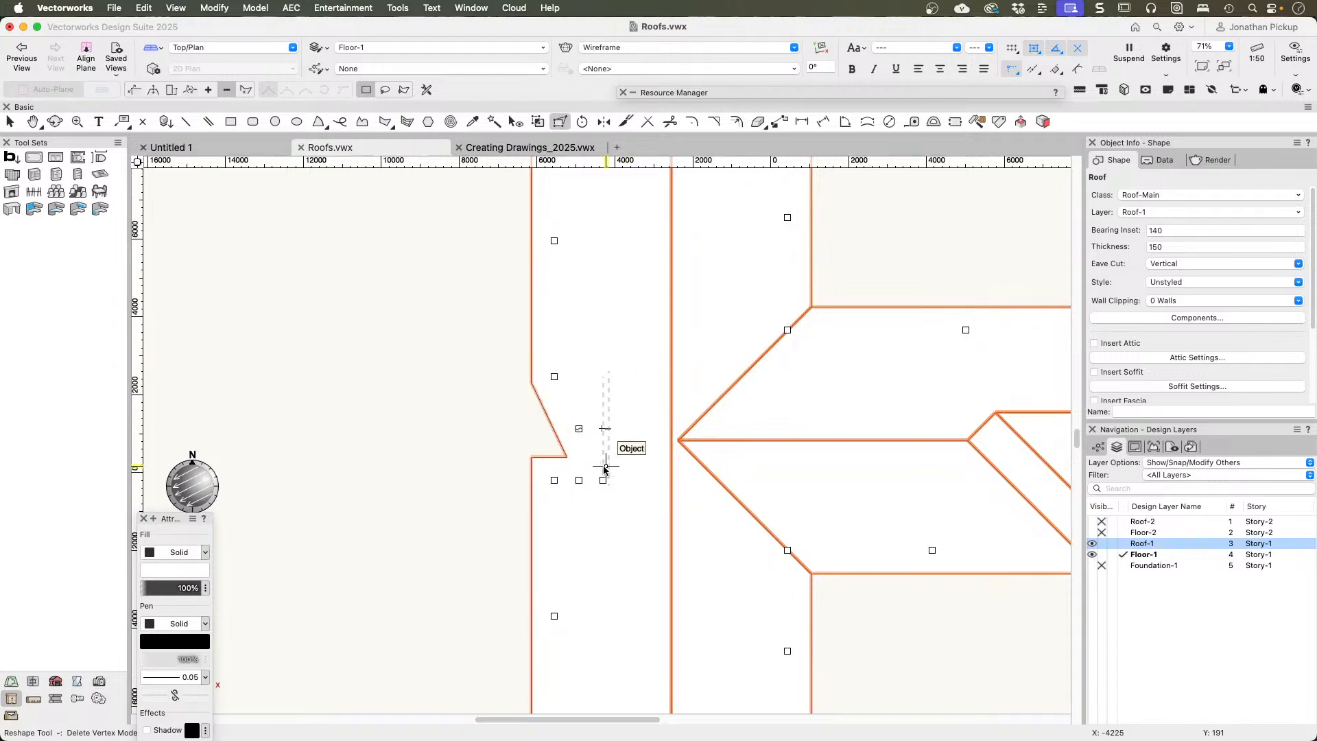
click(603, 480)
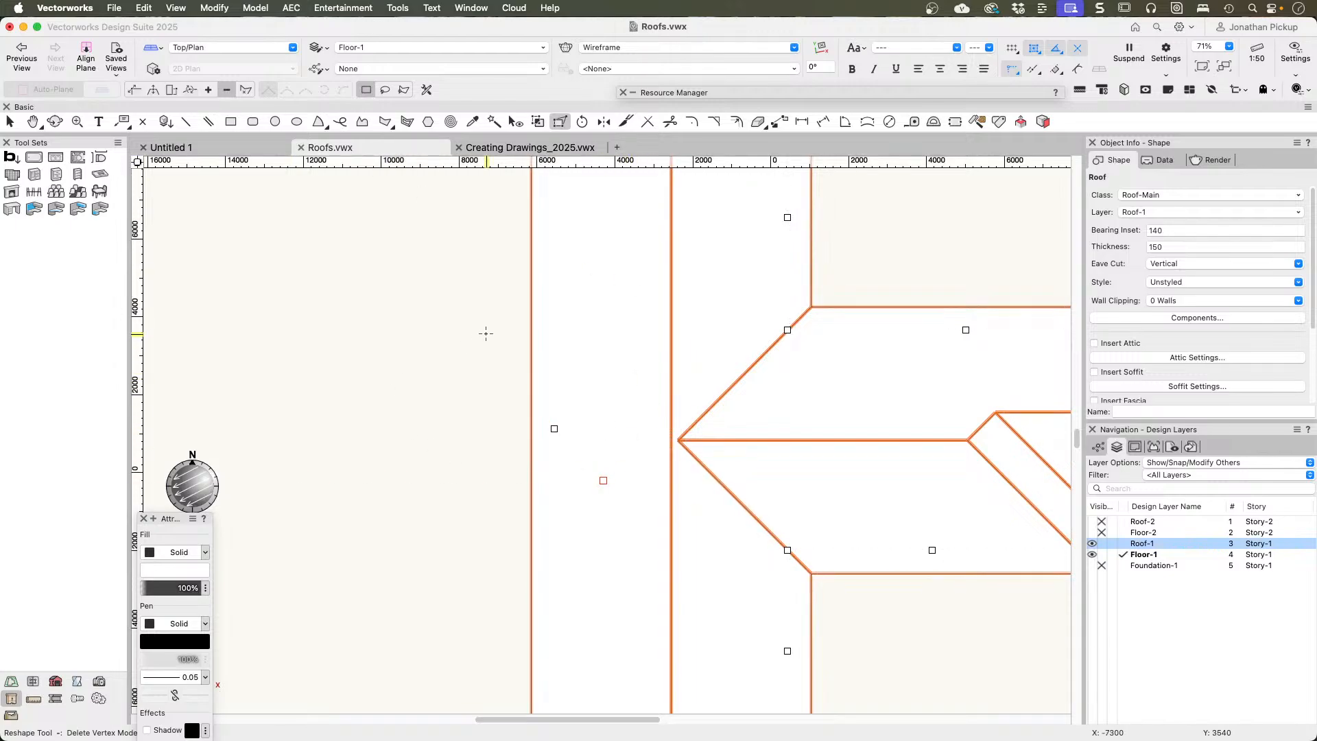
key(shift+c)
ctrl+middle_drag(497, 439, 776, 98)
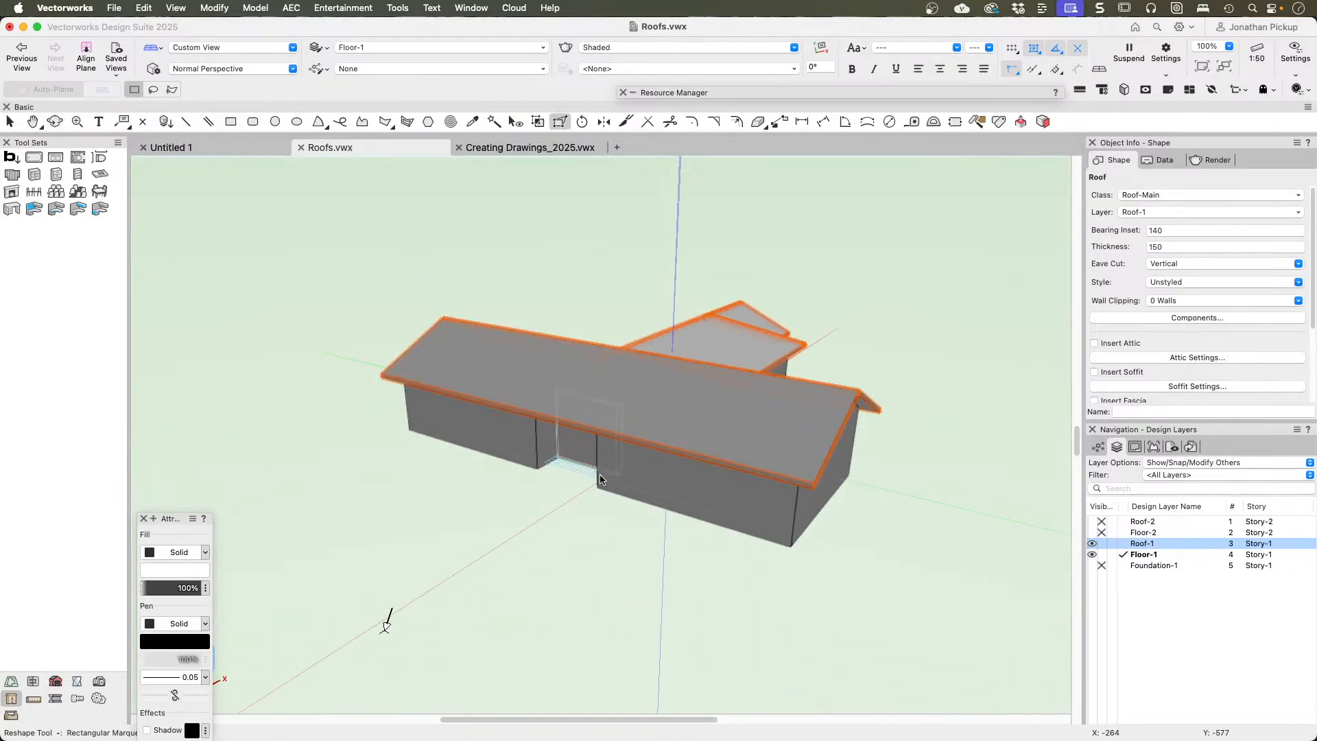
click(509, 488)
shift+middle_drag(932, 441, 609, 420)
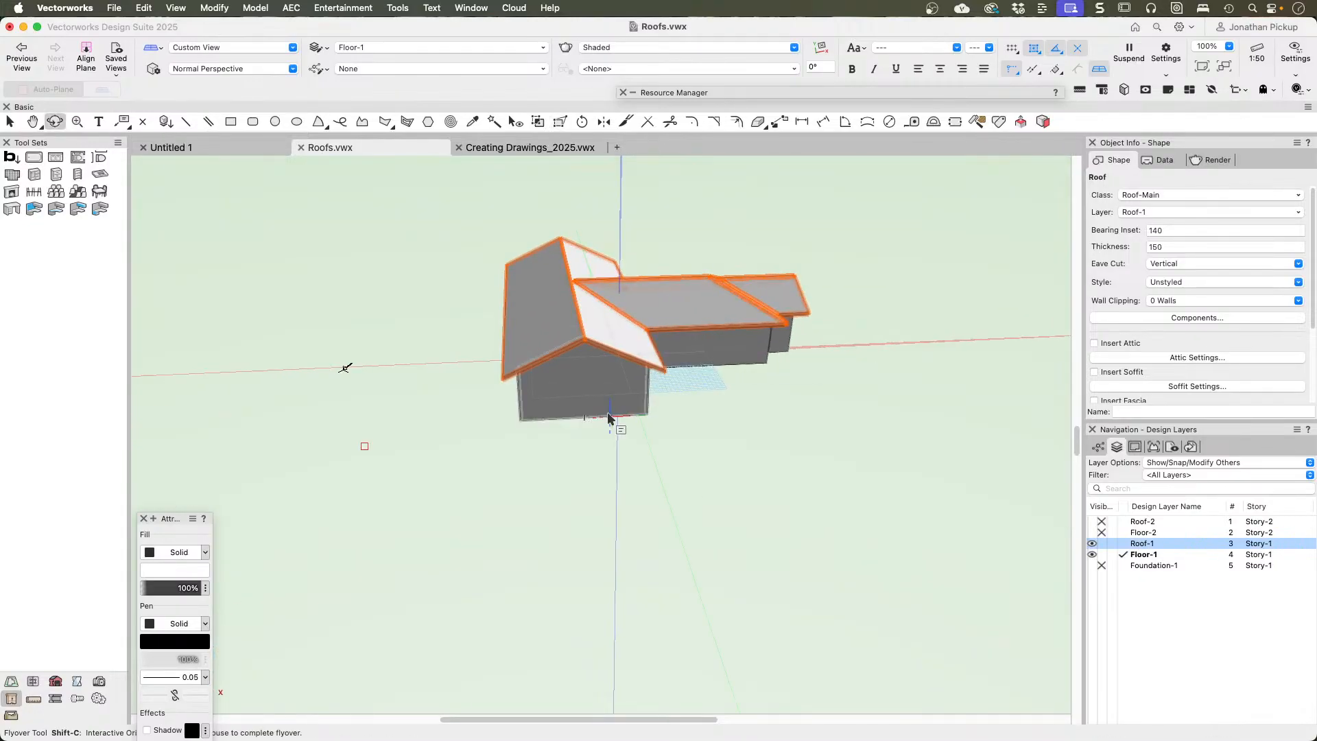
Step: In Top/Plan view, delete the roof outline's vertices at the stepped corner of the cross wing with the Reshape tool
key(F5)
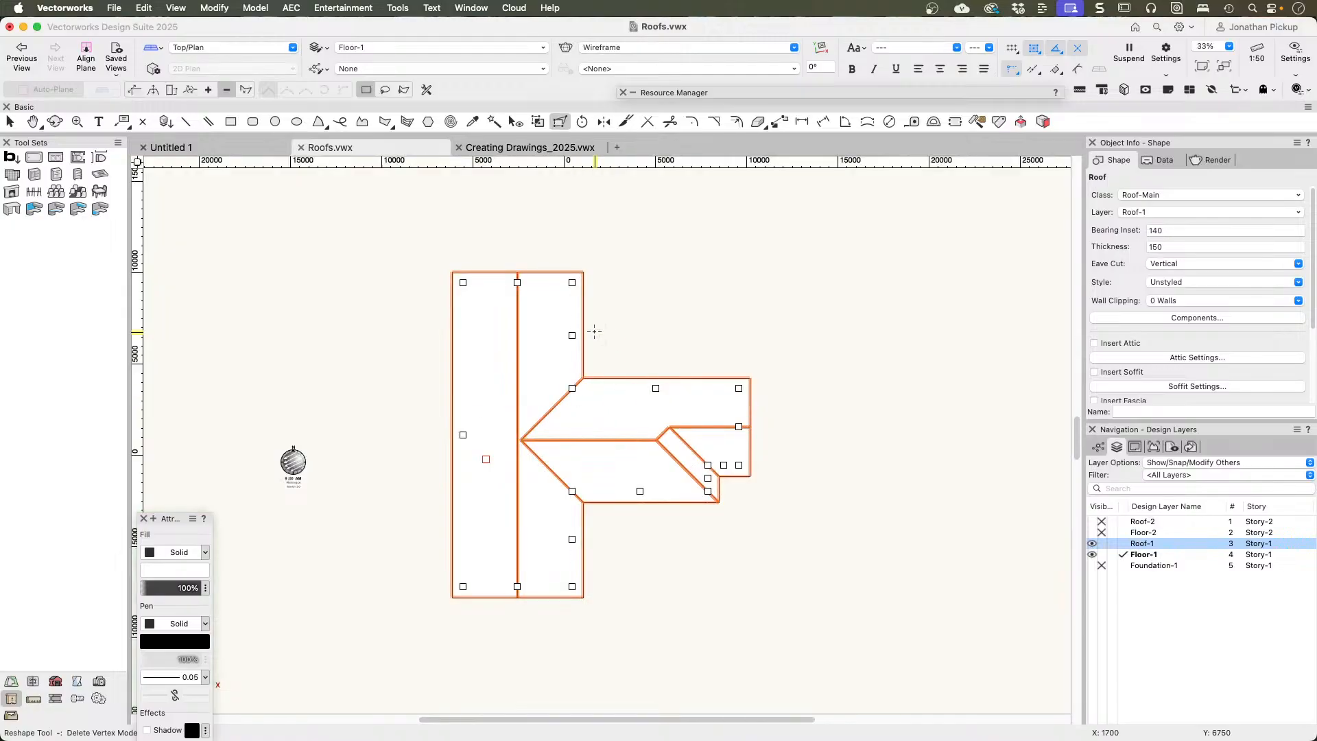
click(719, 476)
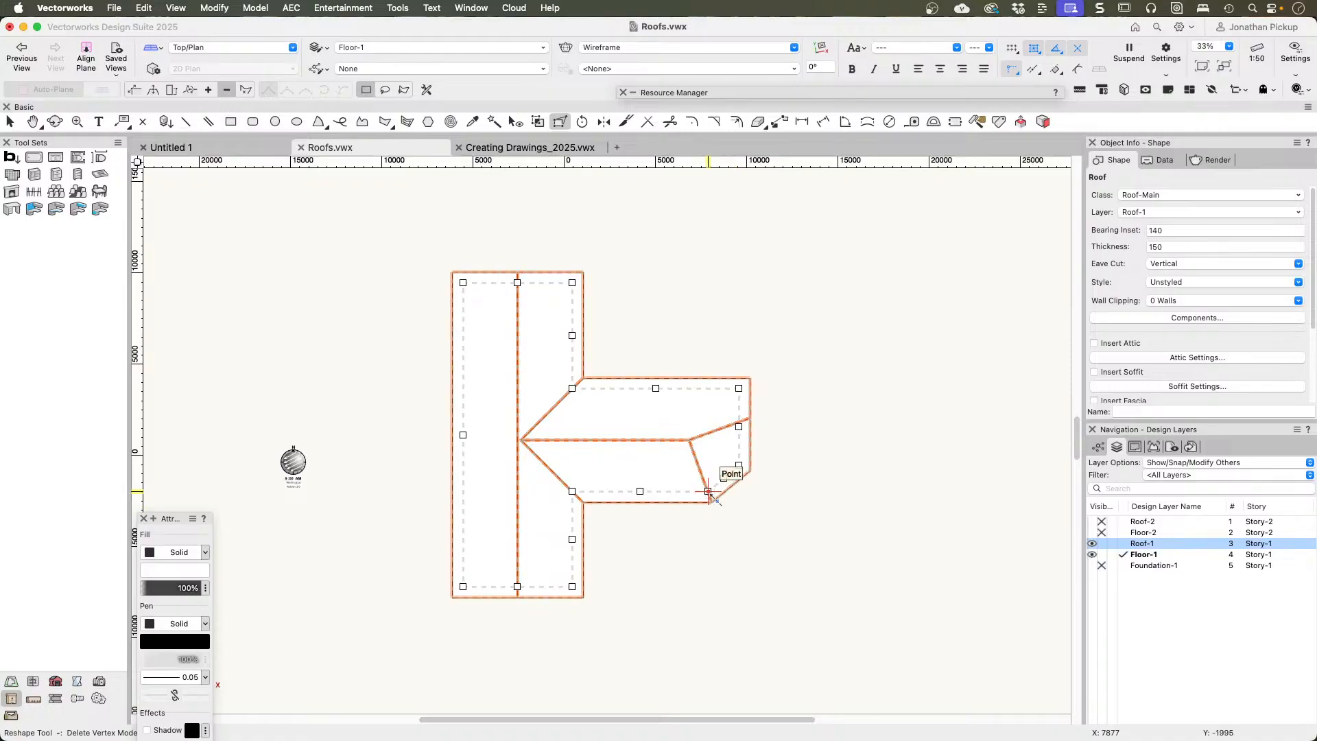
click(708, 491)
scroll(736, 494, up, 5)
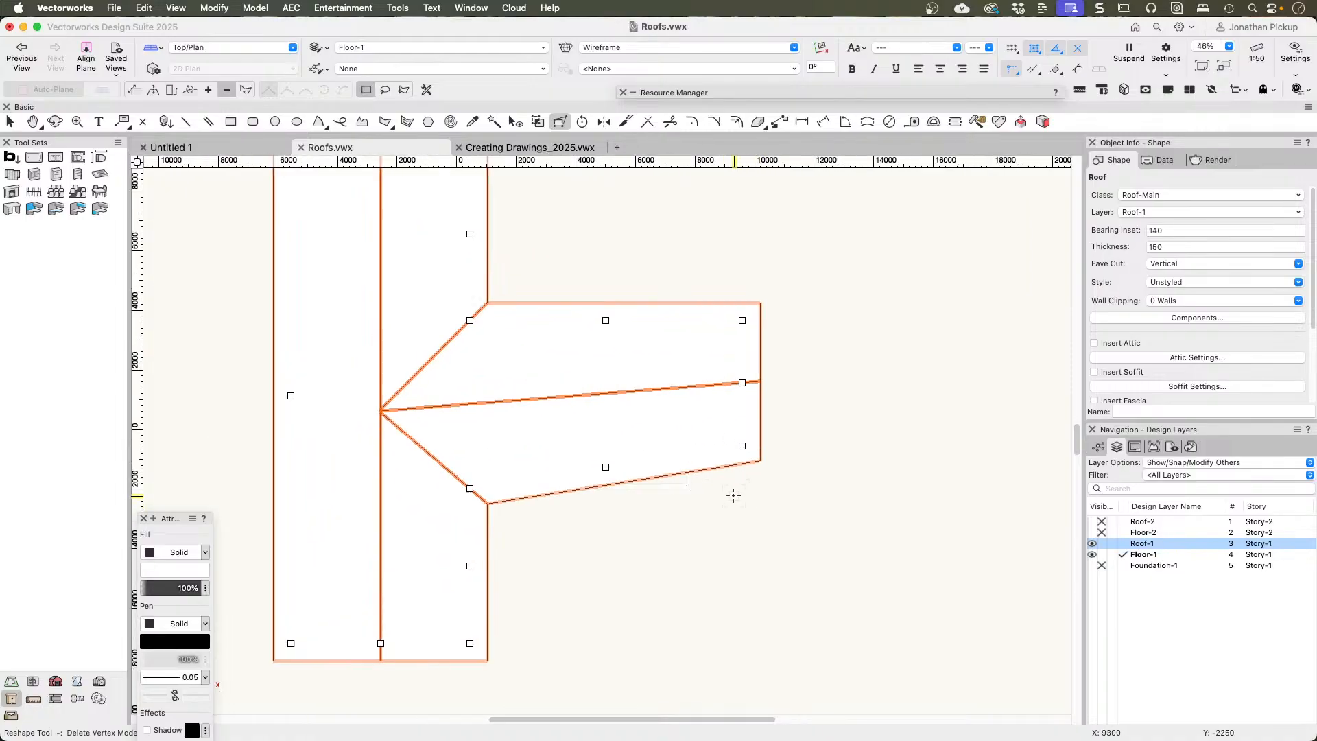
Step: Move the cross wing's outer corner vertex straight out to line up with the inner corner, squaring the roof outline, and check it in 3D
middle_drag(736, 494, 793, 298)
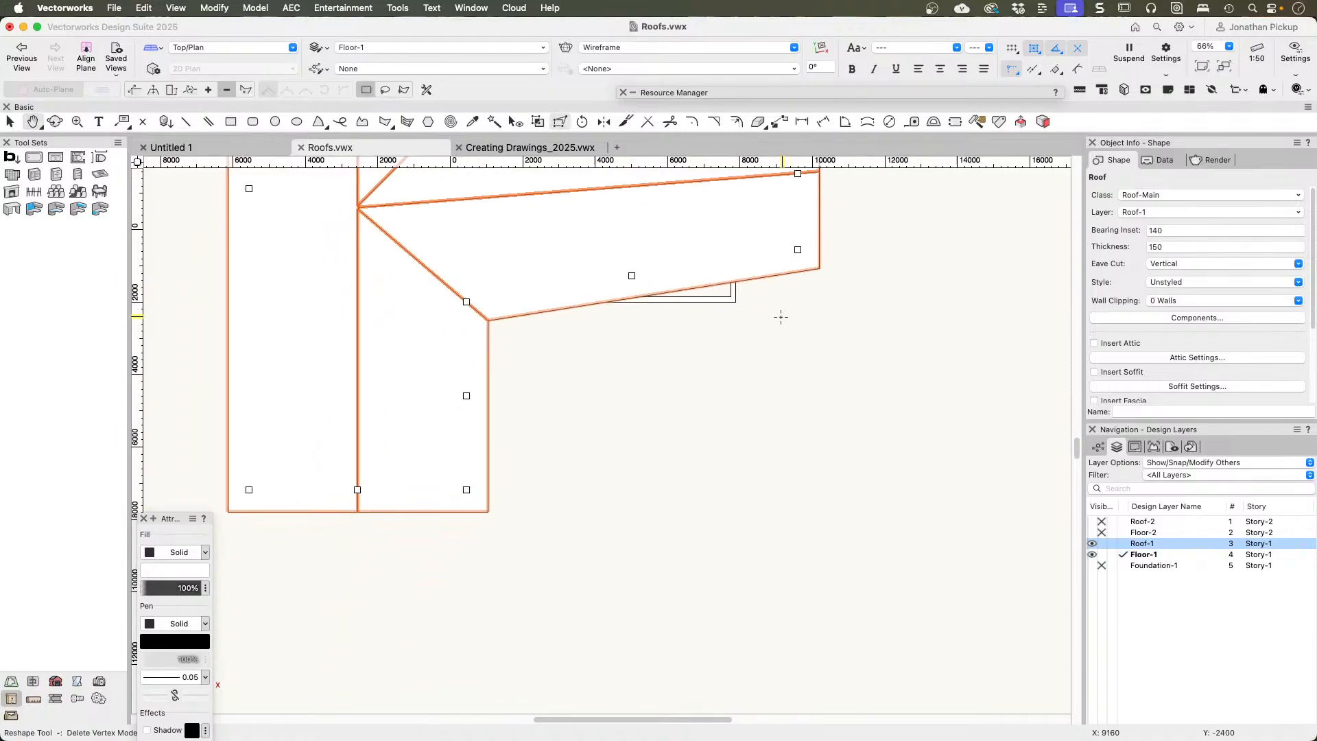
click(137, 91)
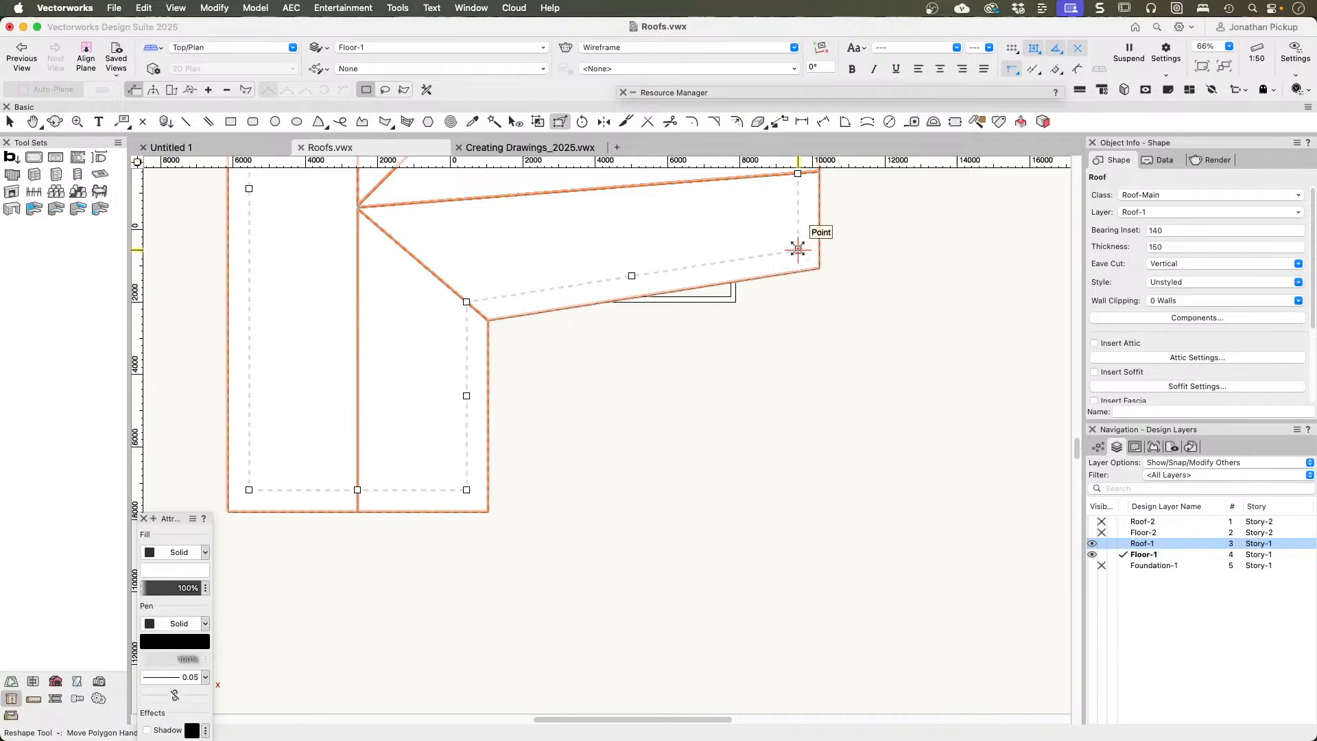
mouse_move(798, 248)
mouse_down()
mouse_move(793, 318)
mouse_move(467, 300)
mouse_move(814, 297)
mouse_move(798, 301)
mouse_up()
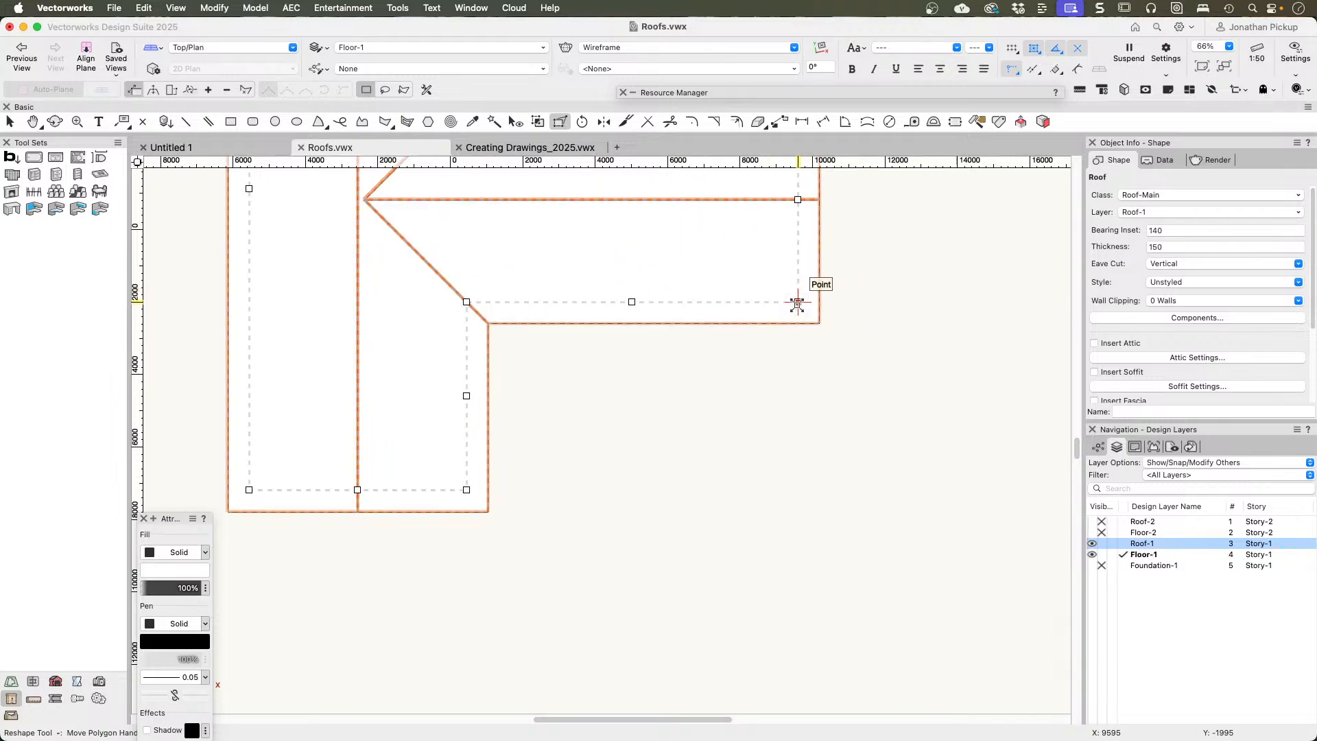
mouse_move(821, 305)
super+middle_down()
mouse_move(714, 356)
mouse_move(568, 132)
mouse_move(421, 203)
mouse_move(420, 179)
mouse_move(435, 191)
super+middle_up()
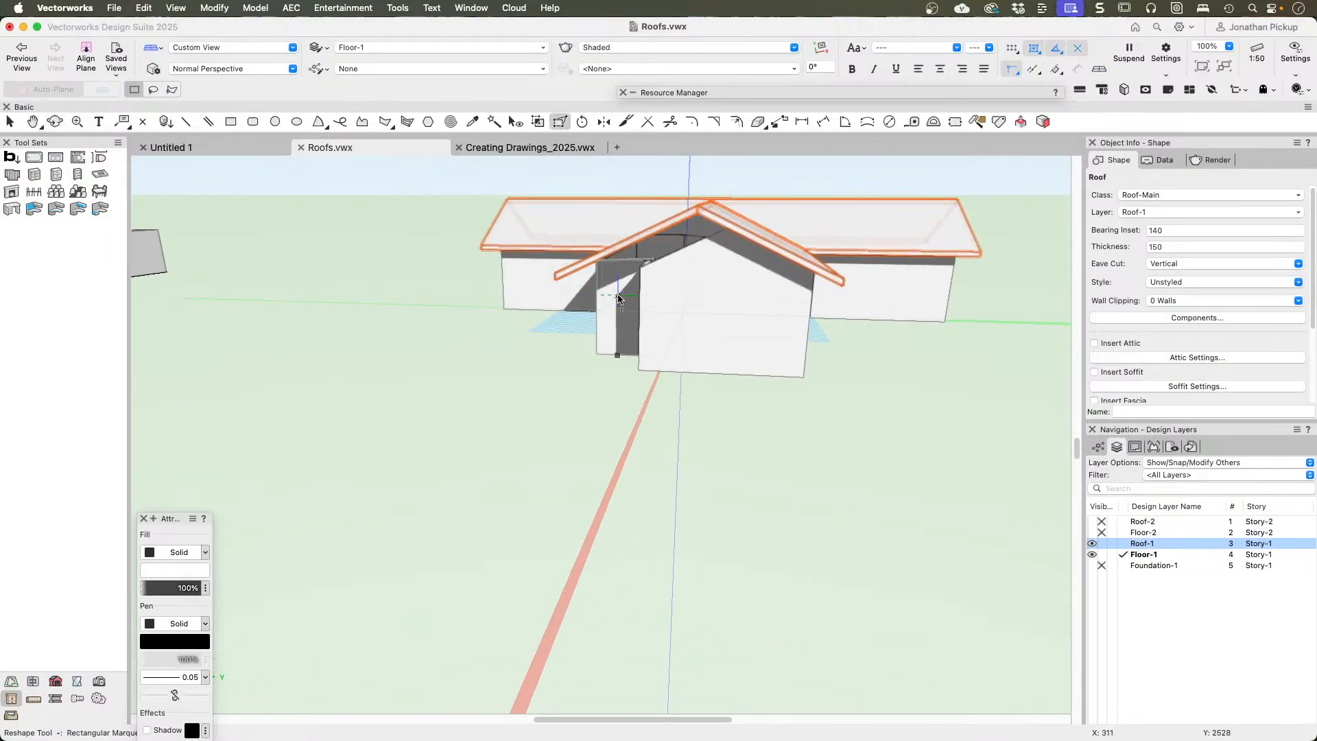
Step: Select all existing walls with Select Similar, refit their tops to the reshaped roof on layer Roof-1, and inspect the result in 3D
click(494, 122)
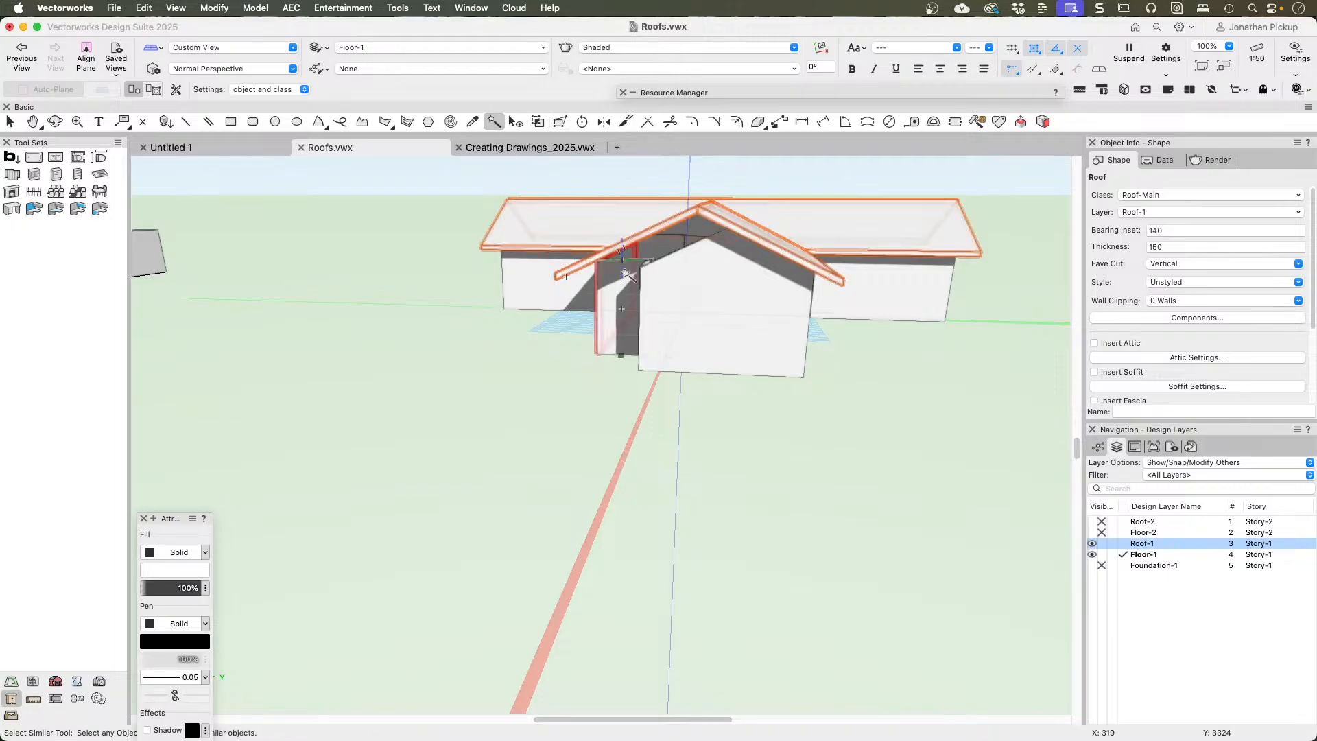
click(629, 293)
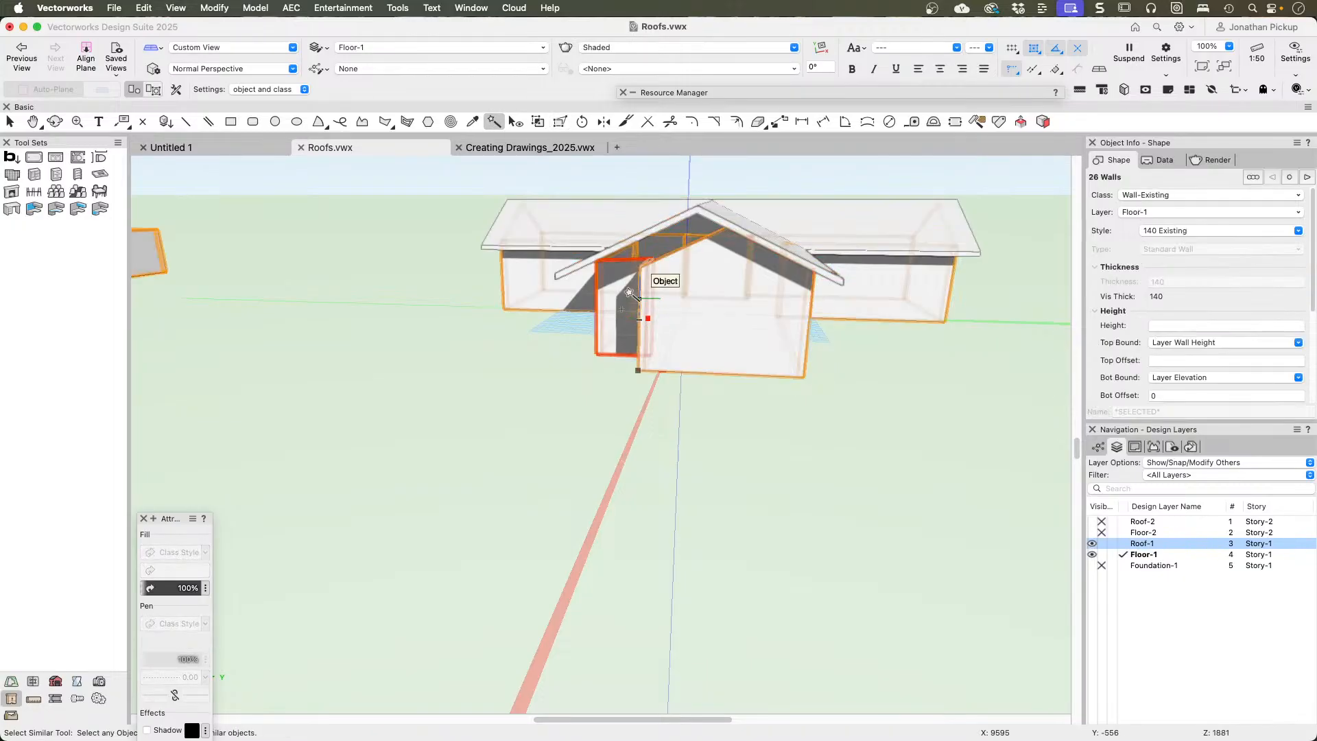
click(291, 7)
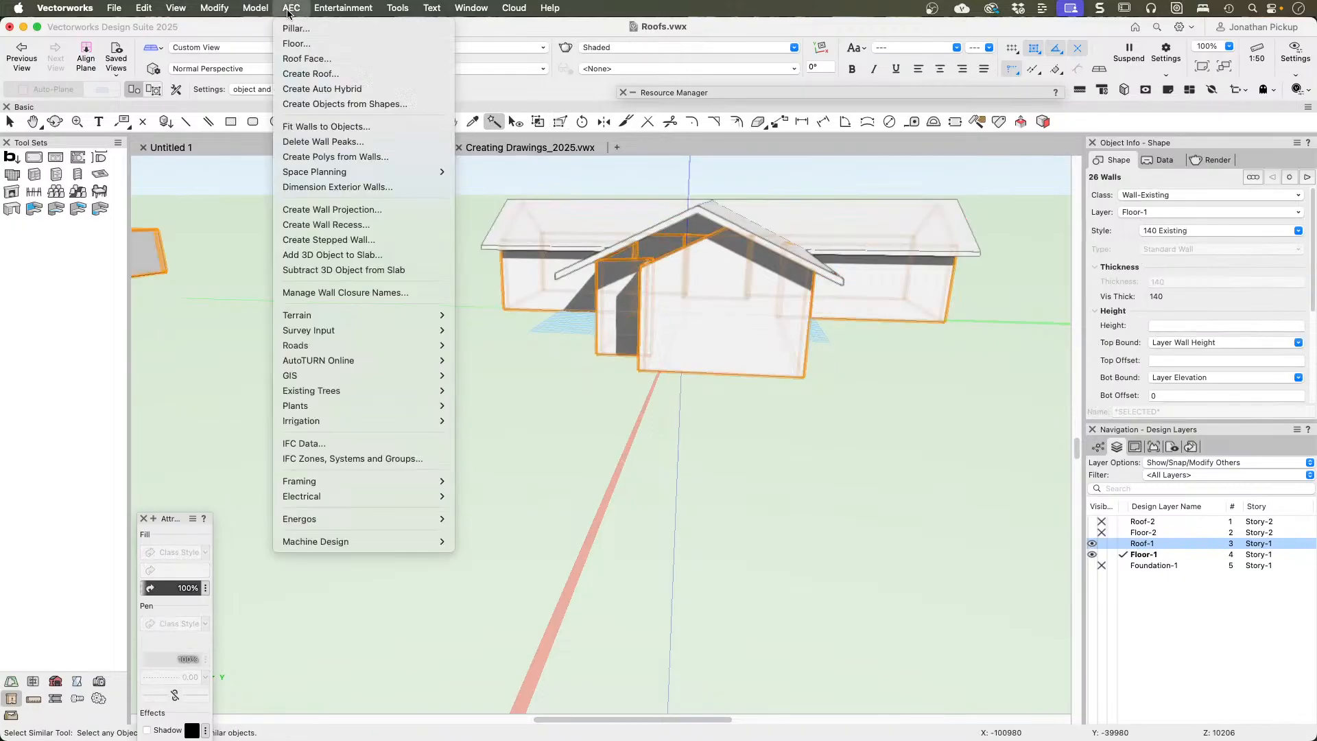
click(314, 126)
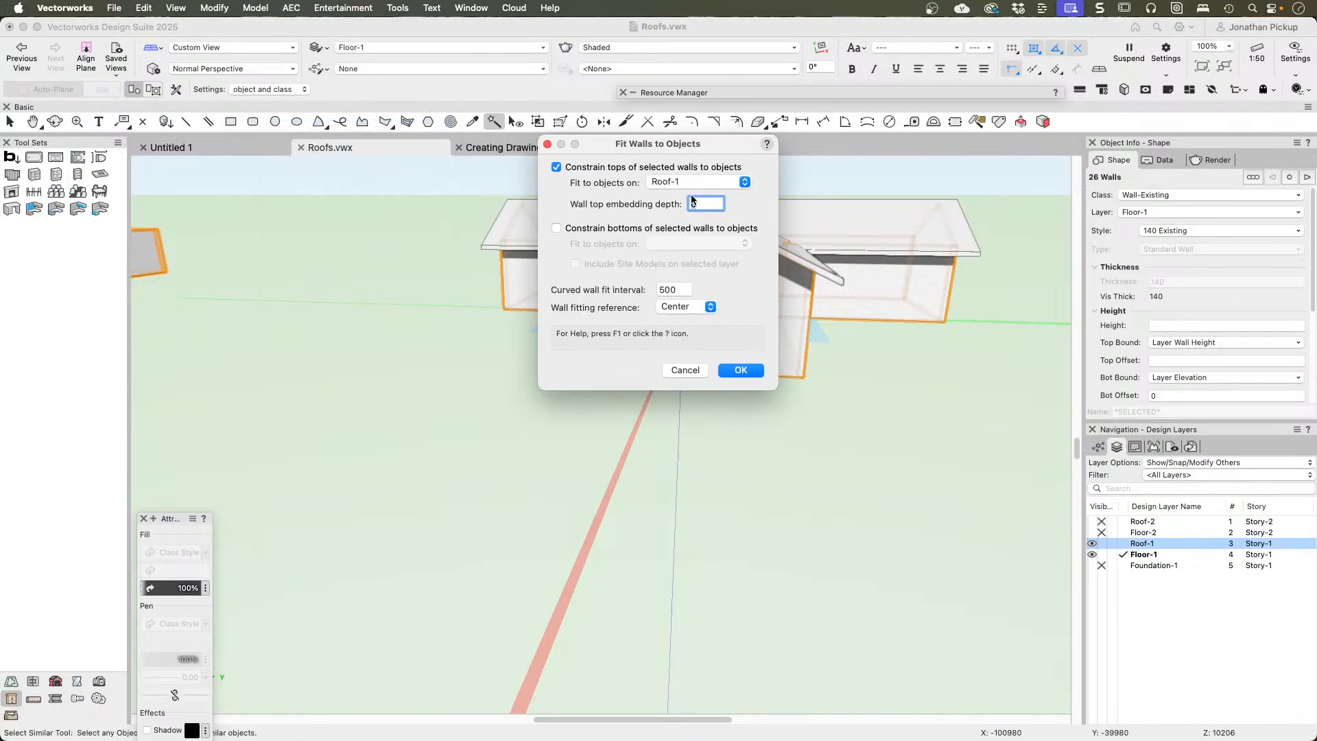
click(741, 370)
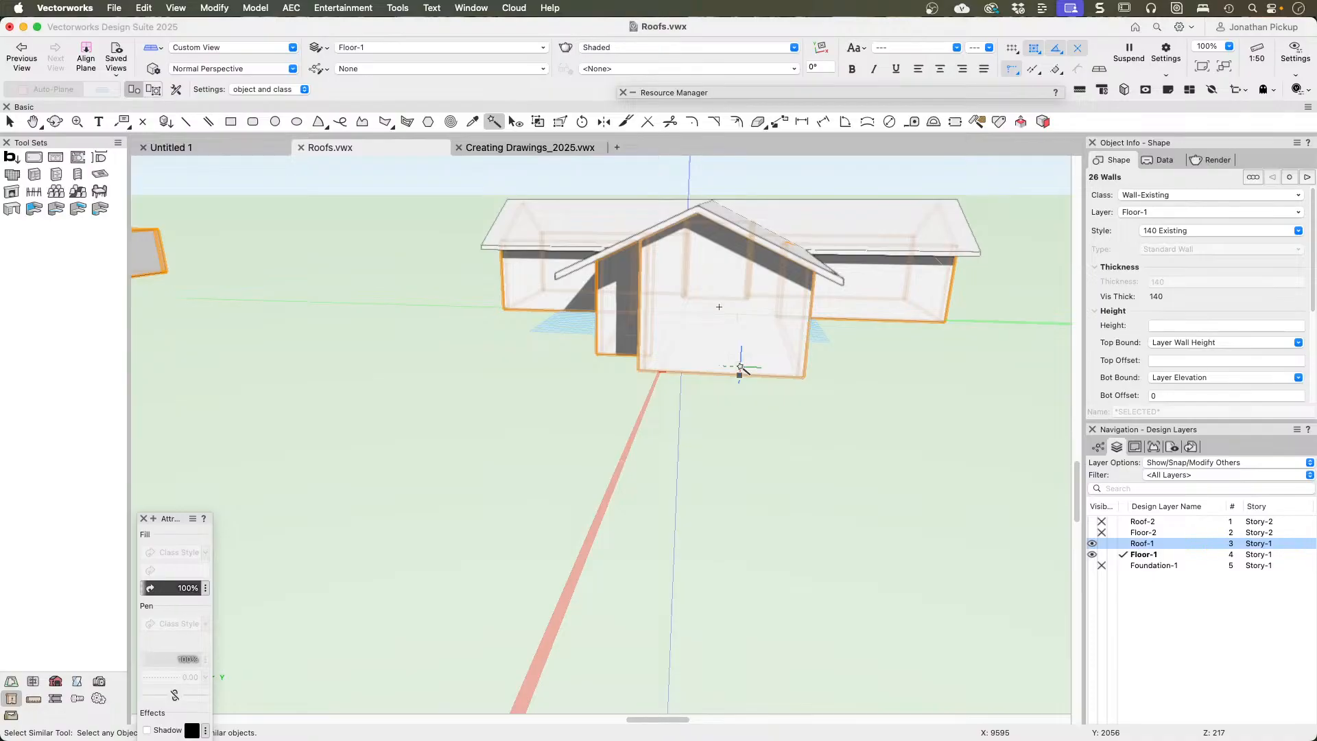
key(c)
mouse_move(740, 369)
mouse_down()
mouse_move(780, 334)
mouse_move(1028, 349)
mouse_move(717, 367)
mouse_up()
key(h)
middle_drag(717, 367, 844, 391)
ctrl+middle_drag(773, 351, 681, 478)
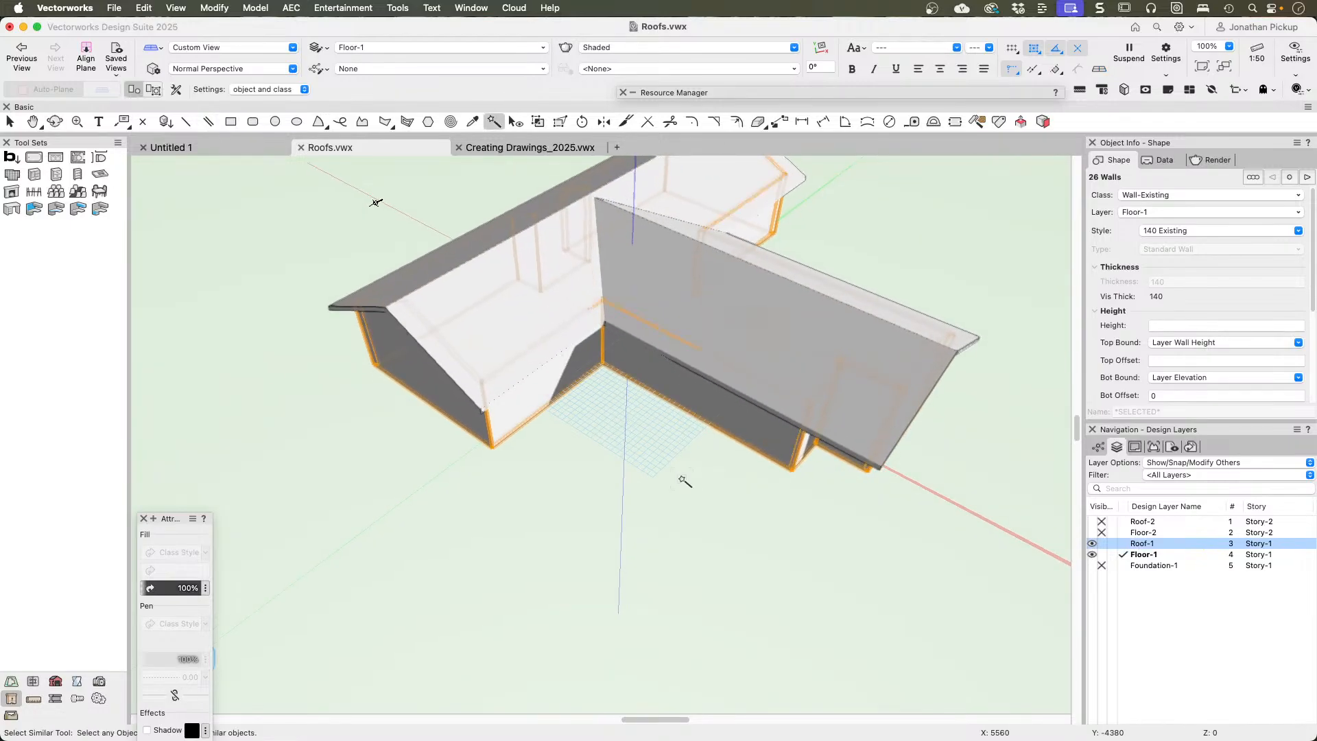
Step: Make layer Floor-2 visible and show the whole building in Top/Plan view
click(1093, 533)
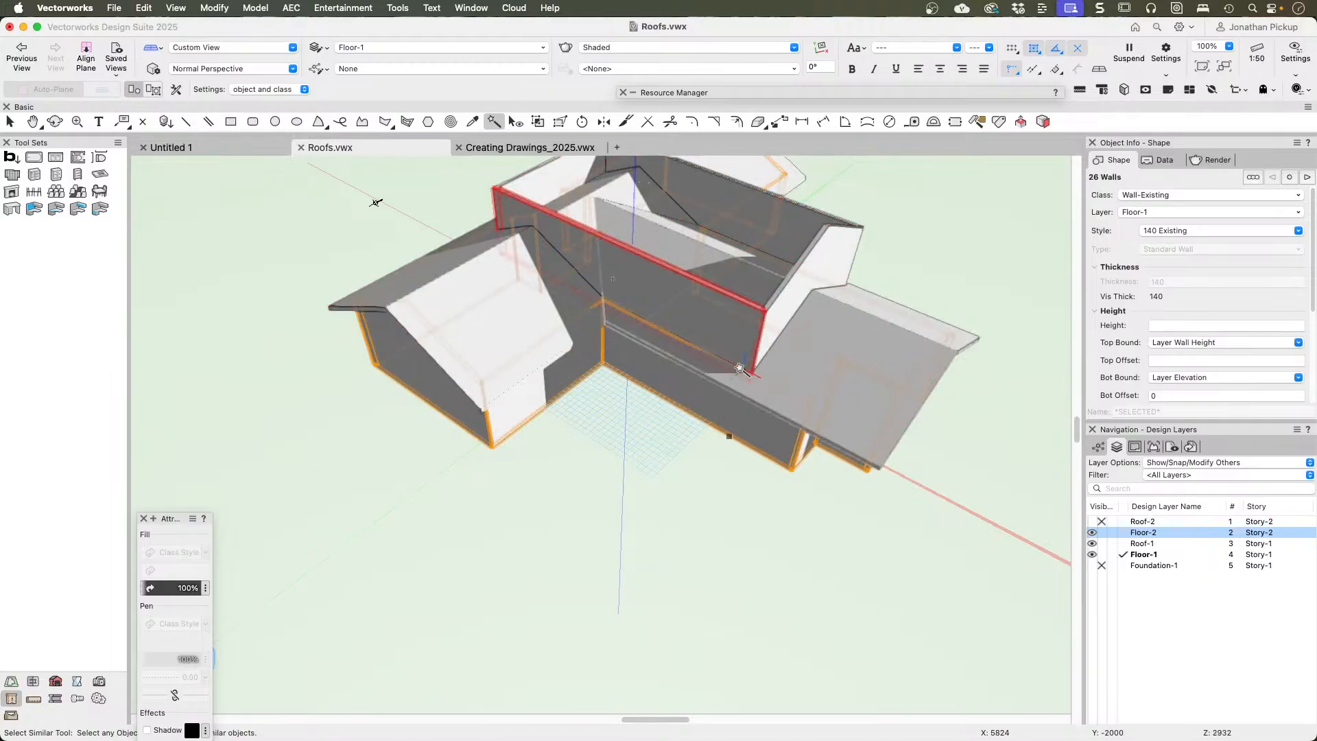
key(F5)
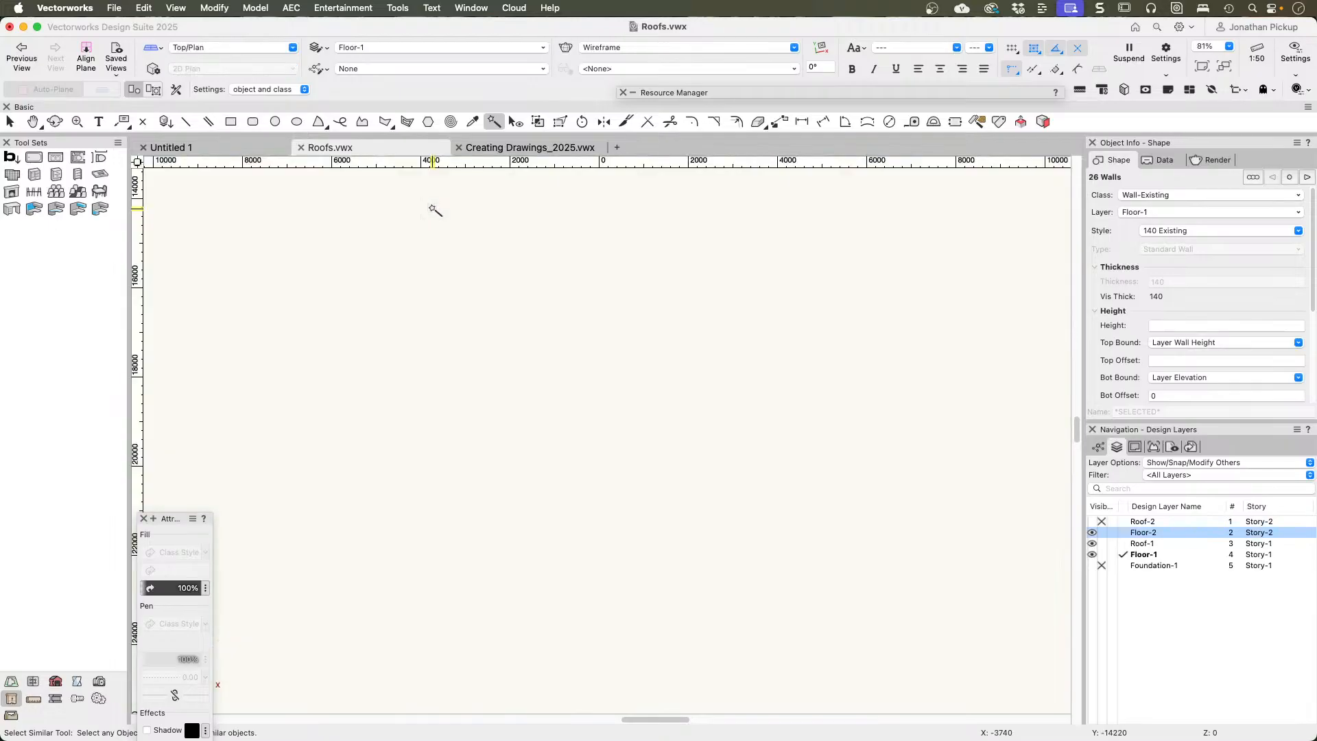
key(super+6)
scroll(563, 219, up, 8)
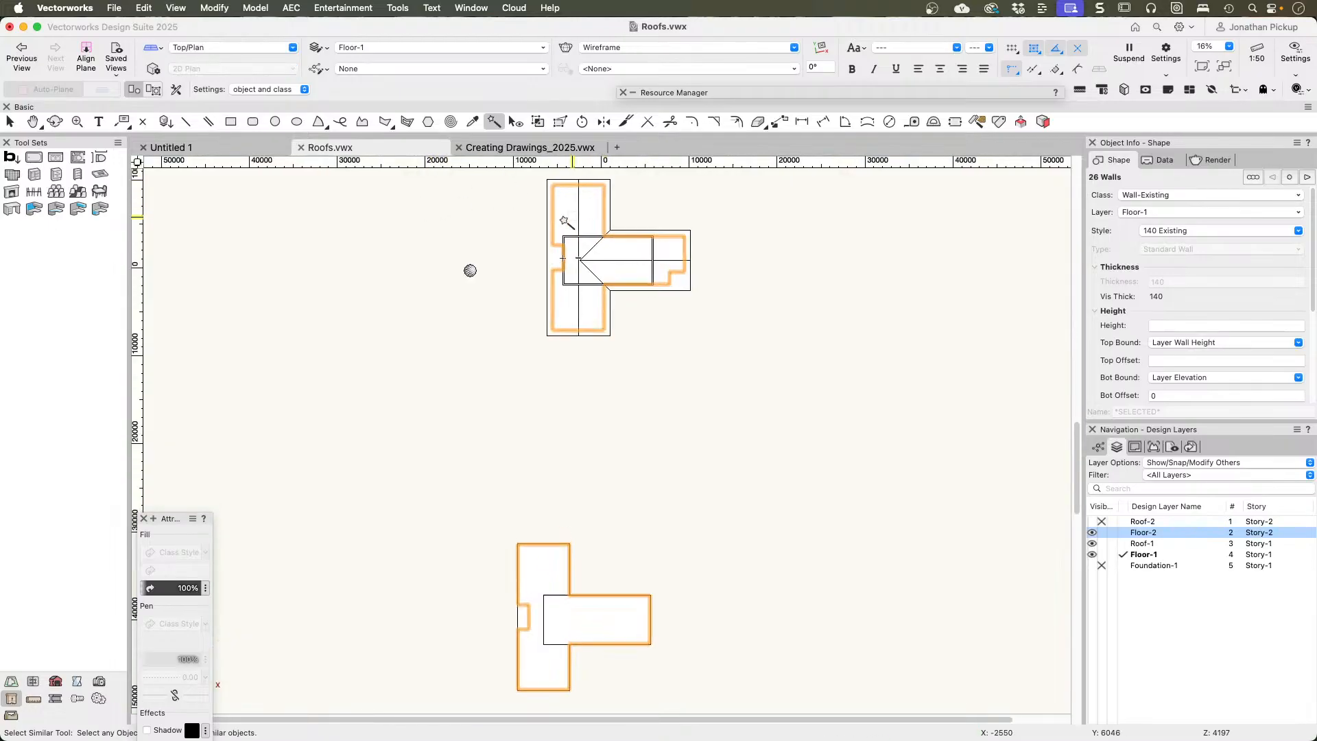
key(x)
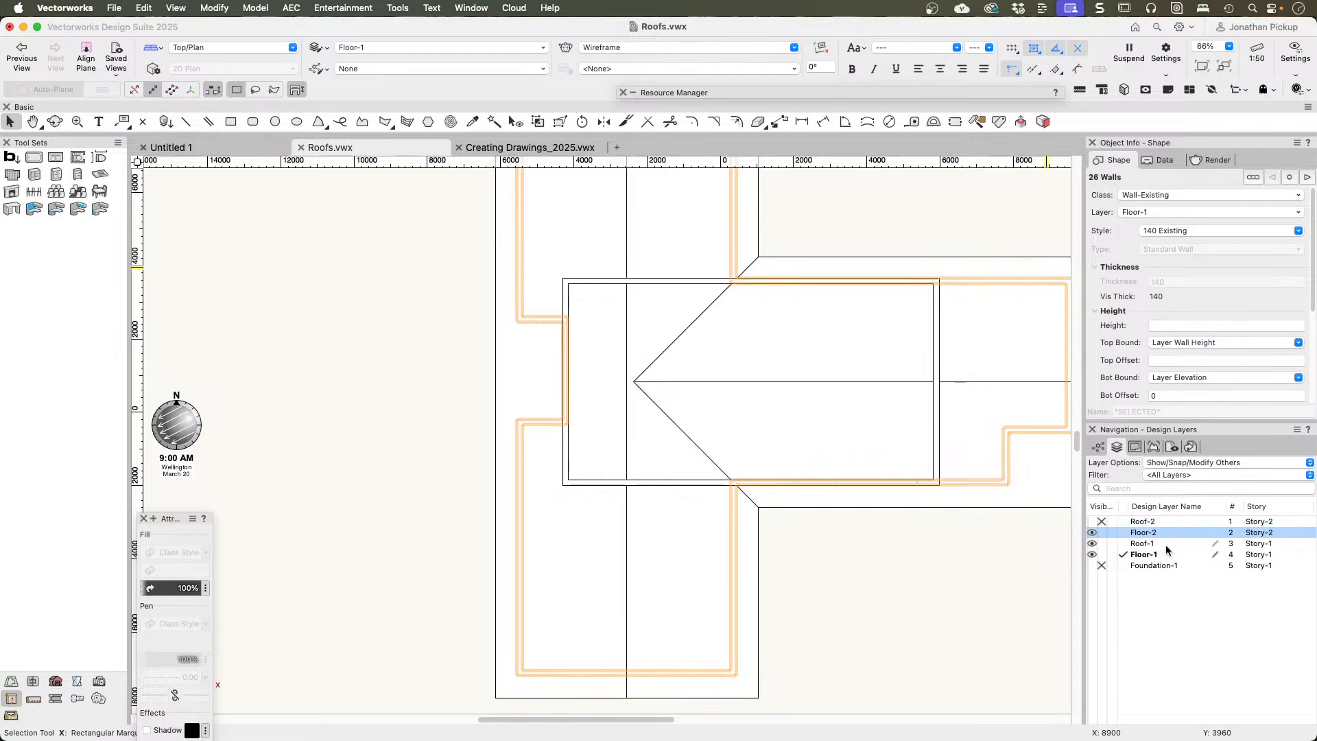
Step: Set the layer options to Show/Snap Others and make Floor-2 the active layer
click(1171, 448)
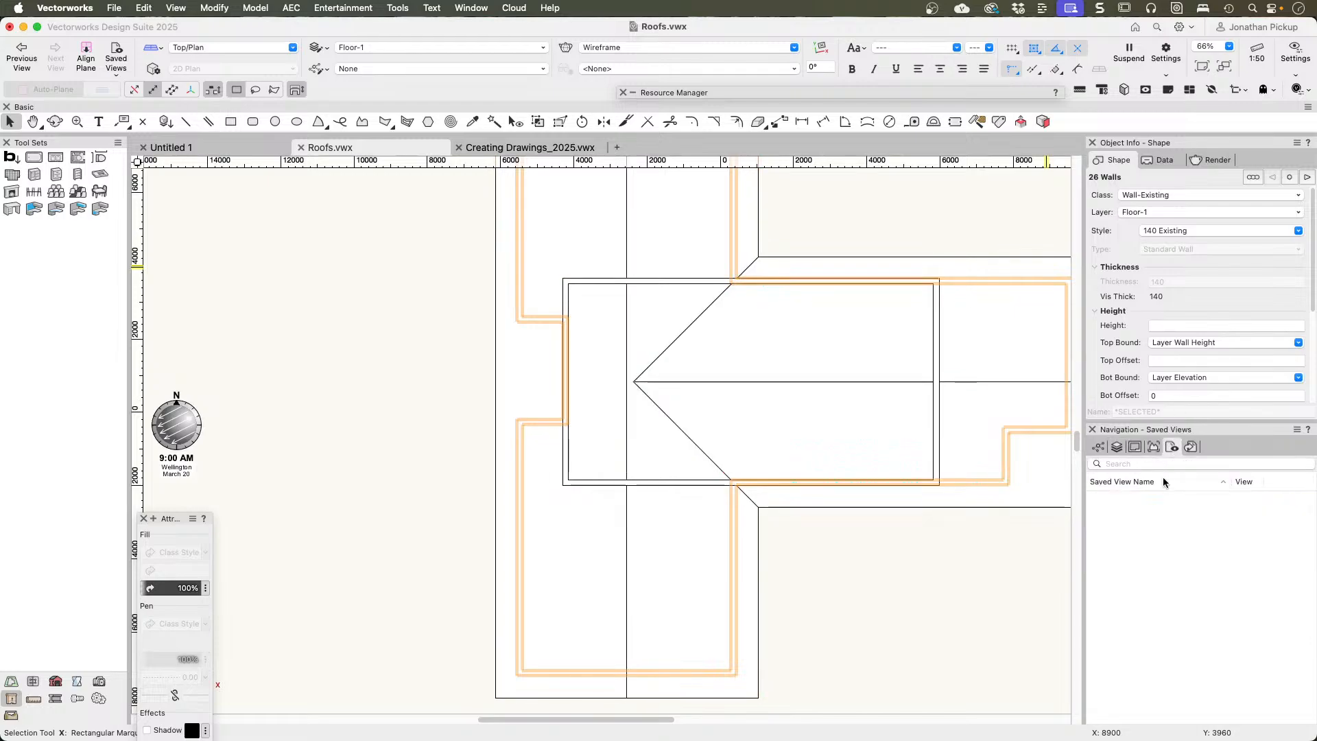
click(1117, 448)
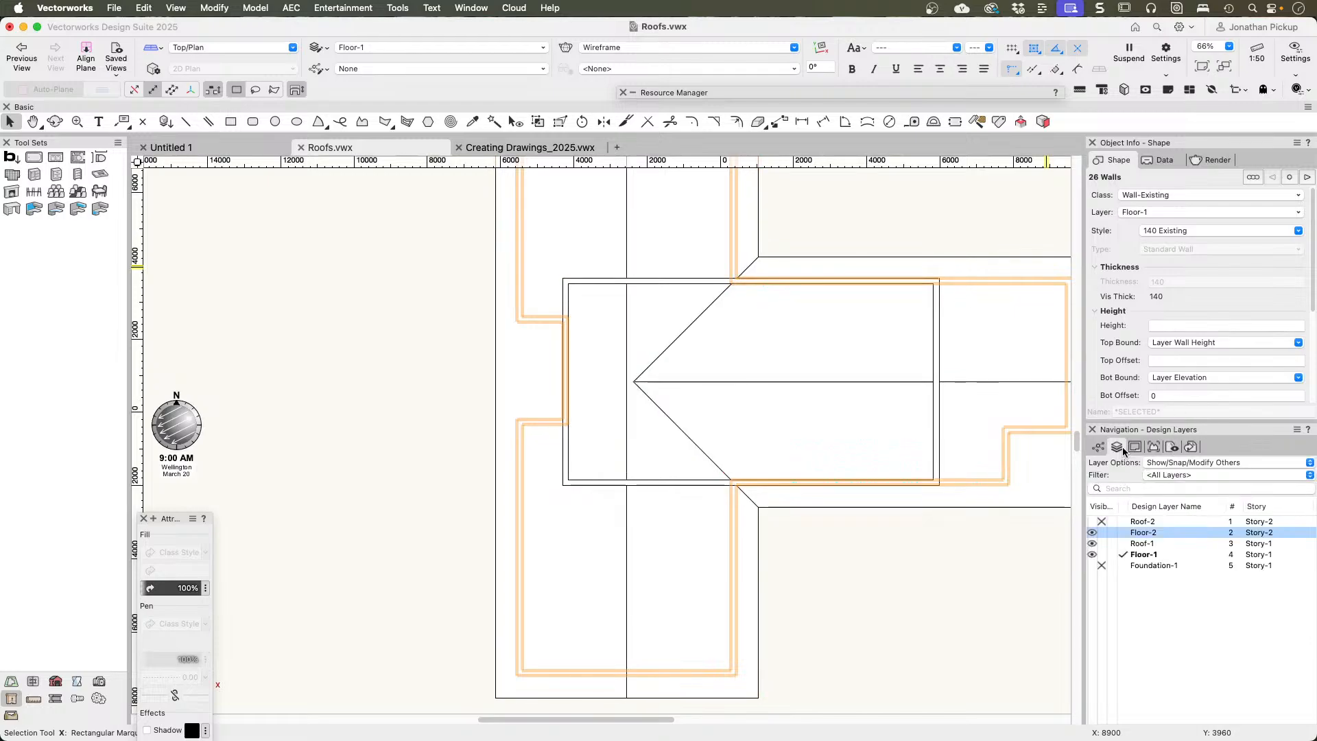
click(1177, 463)
click(1176, 450)
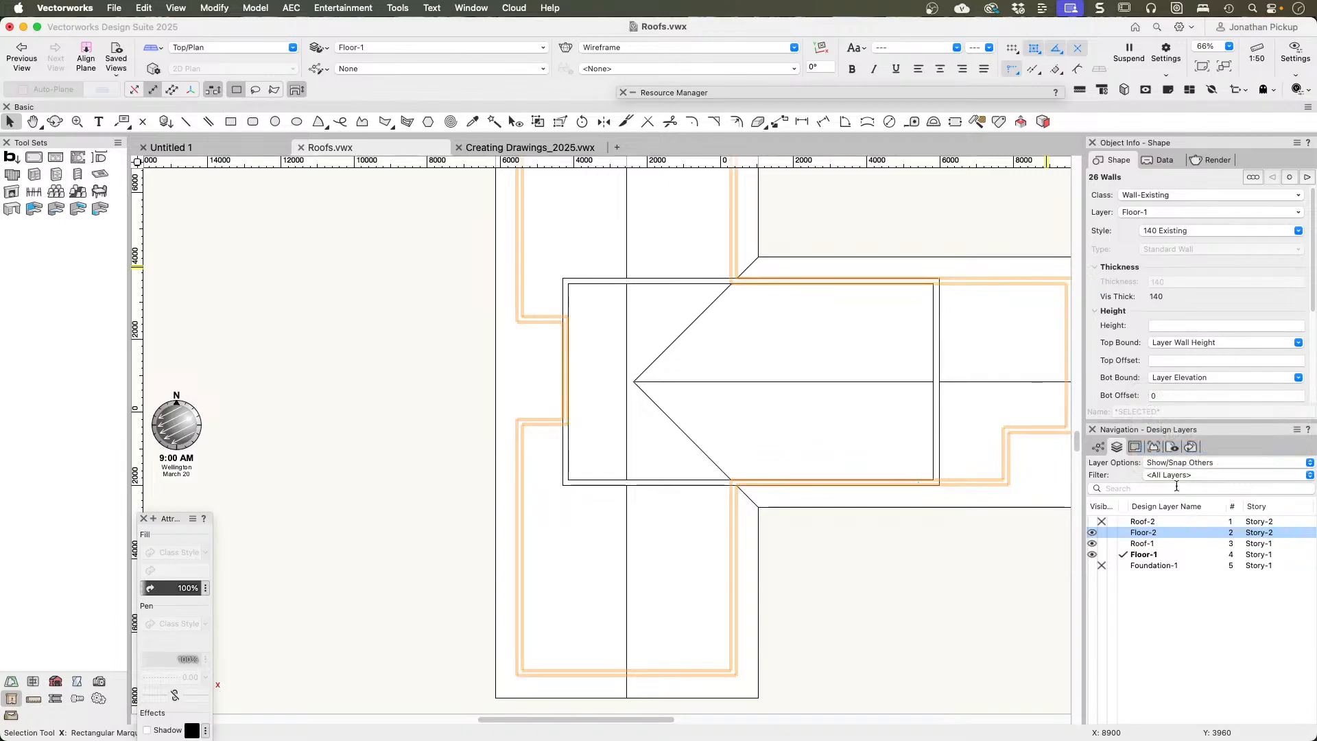
click(1124, 533)
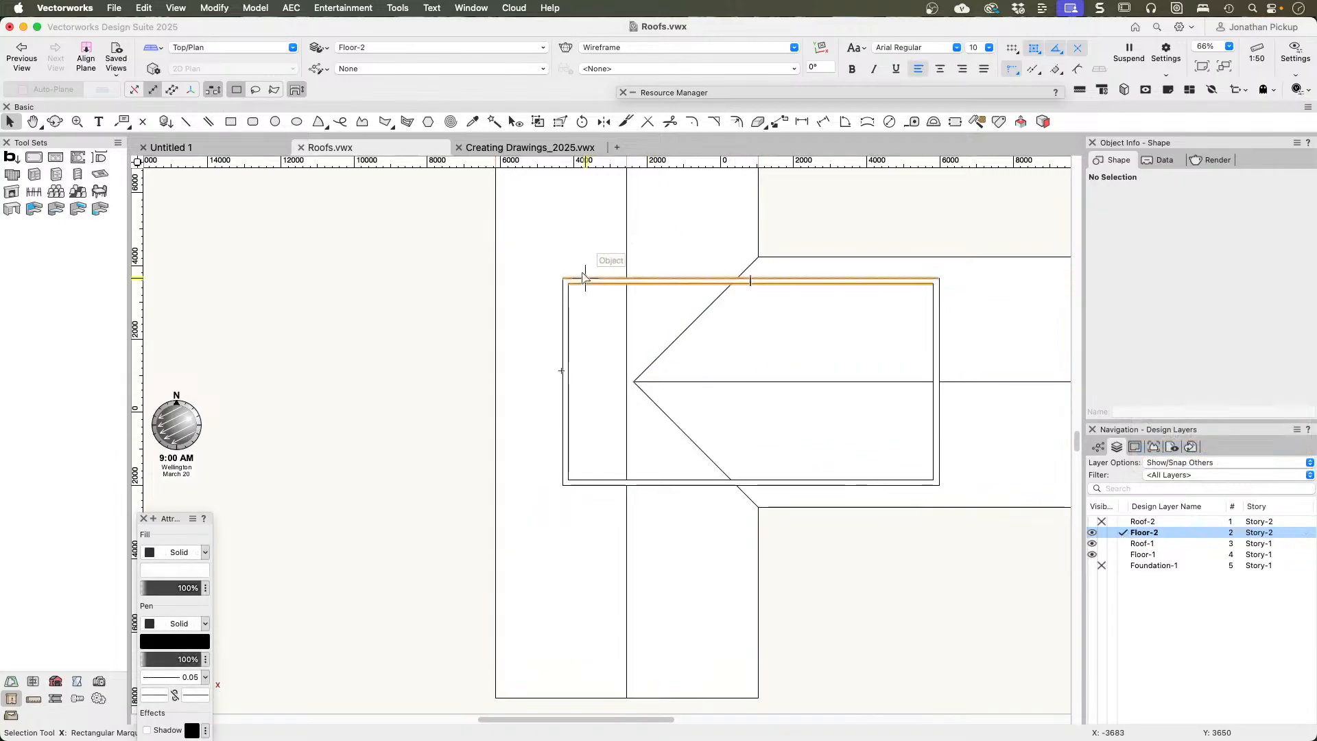
Step: Select all Floor-2 walls with Select Similar, create a gross area polygon from them, and move that polygon to layer Roof-1
click(494, 122)
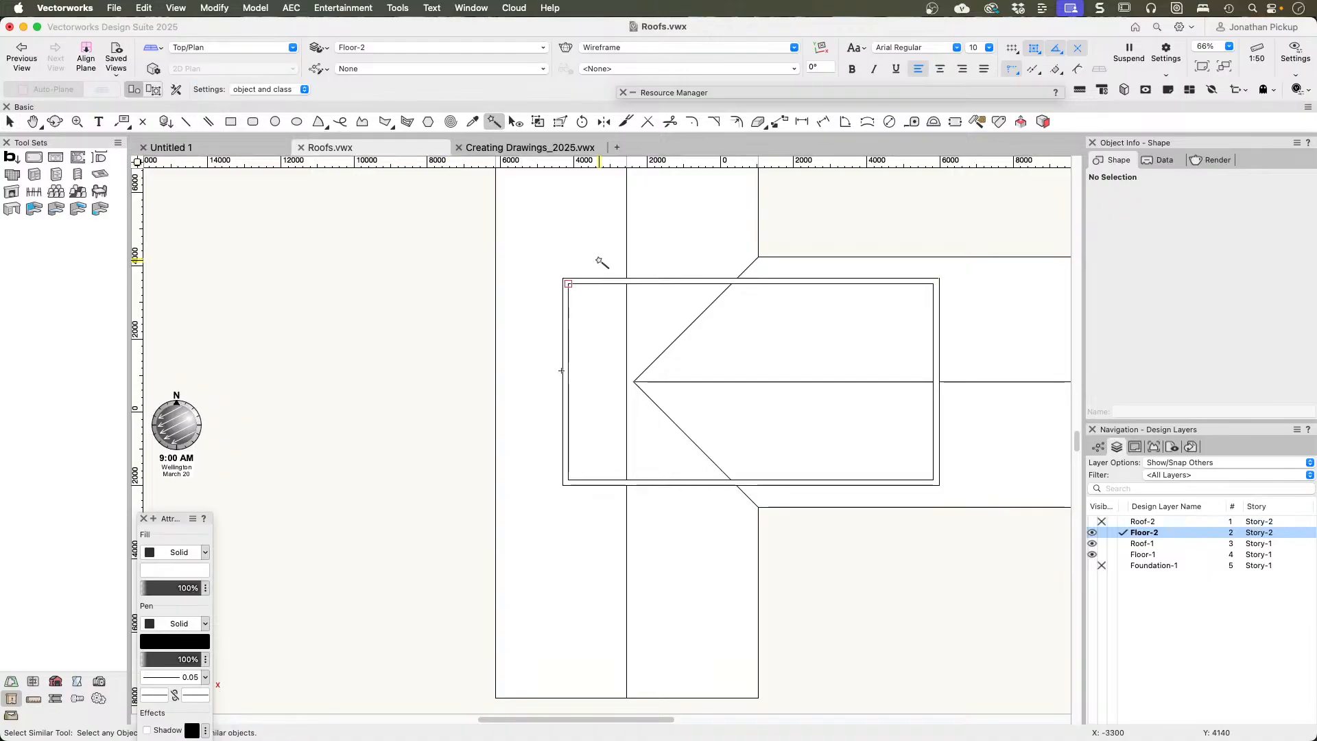
click(577, 284)
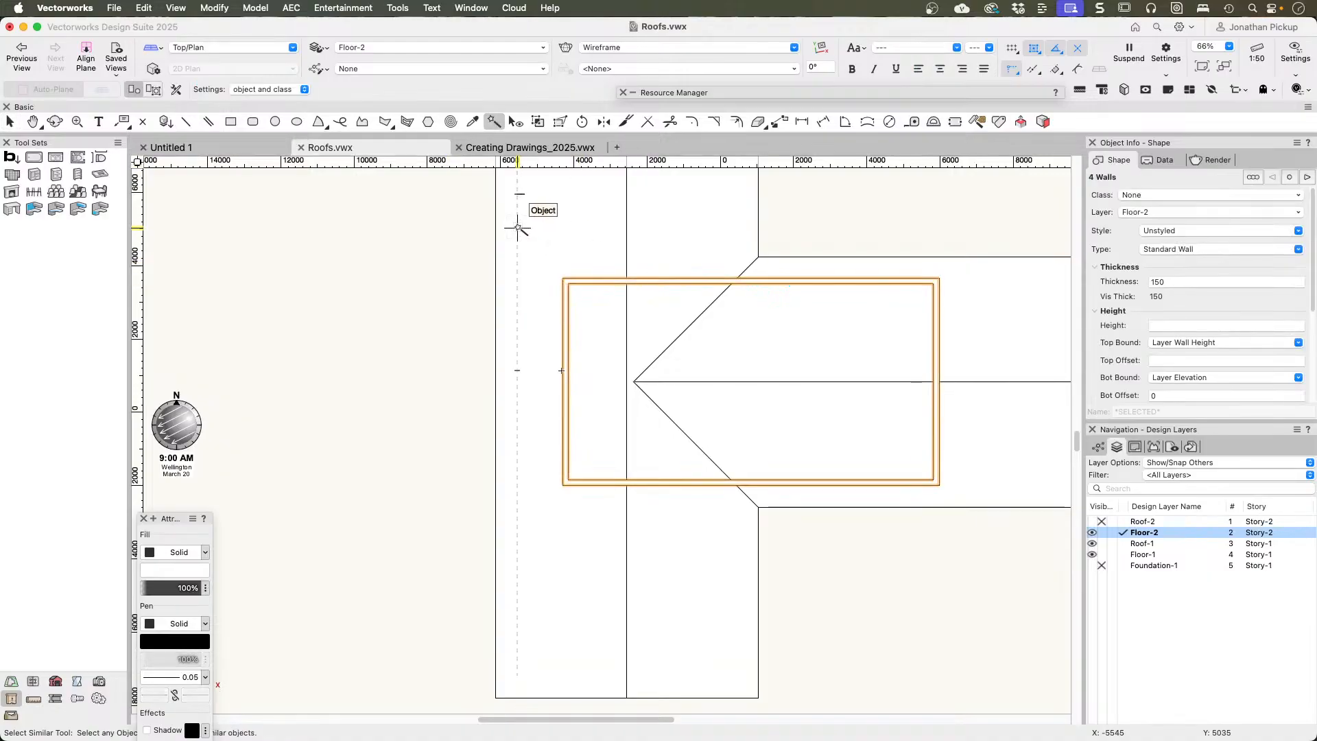
click(291, 8)
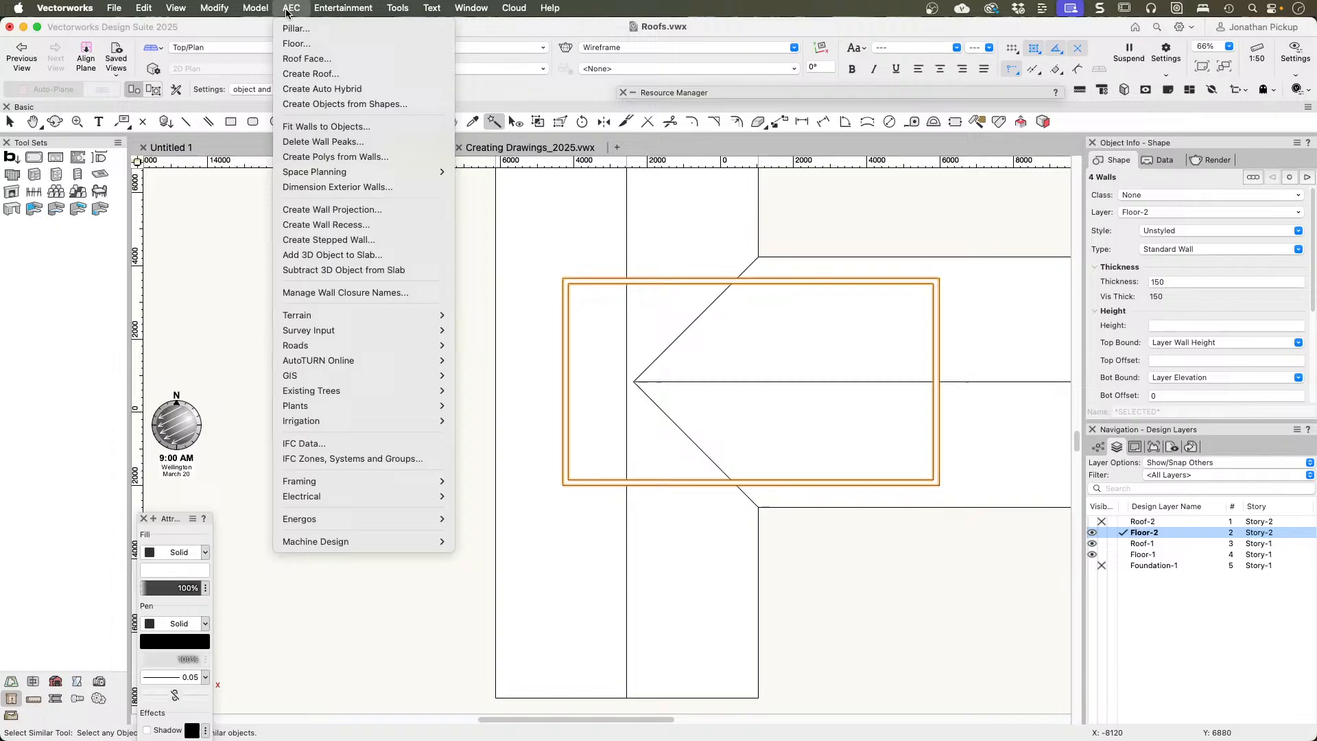
click(350, 157)
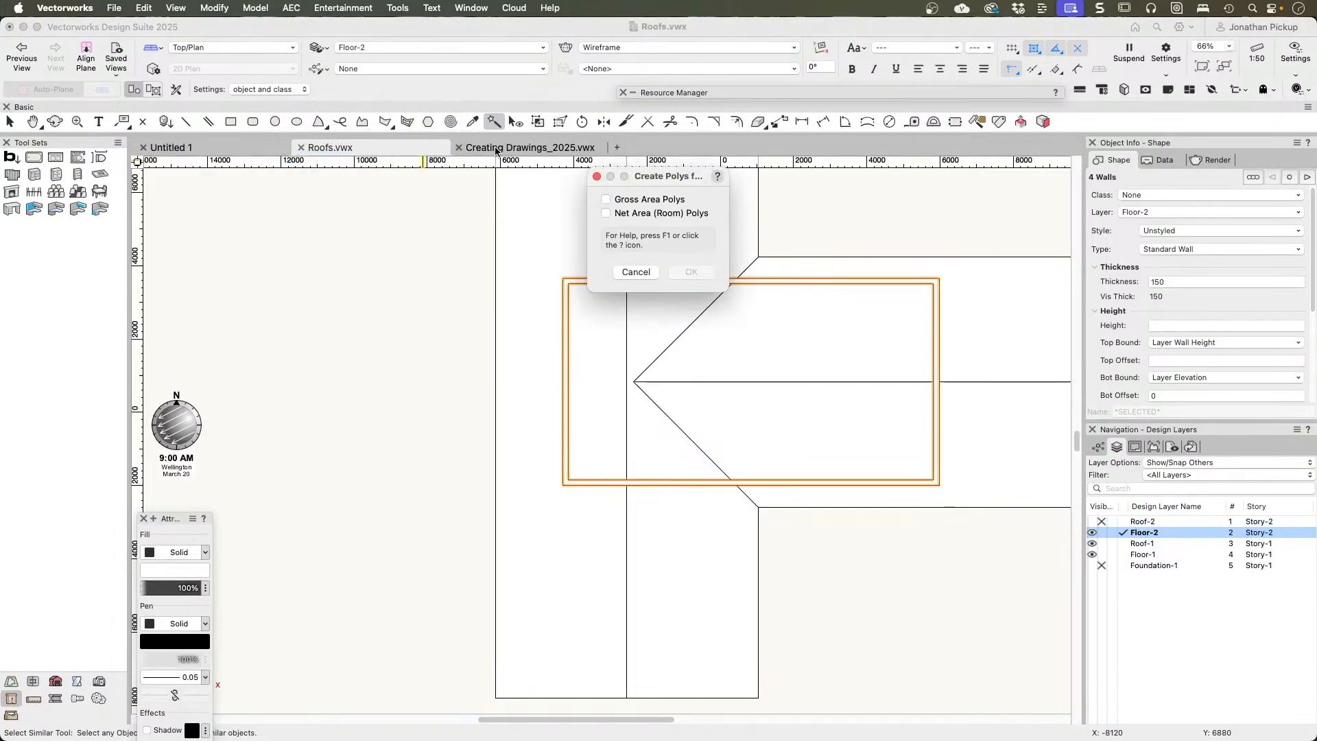
click(644, 200)
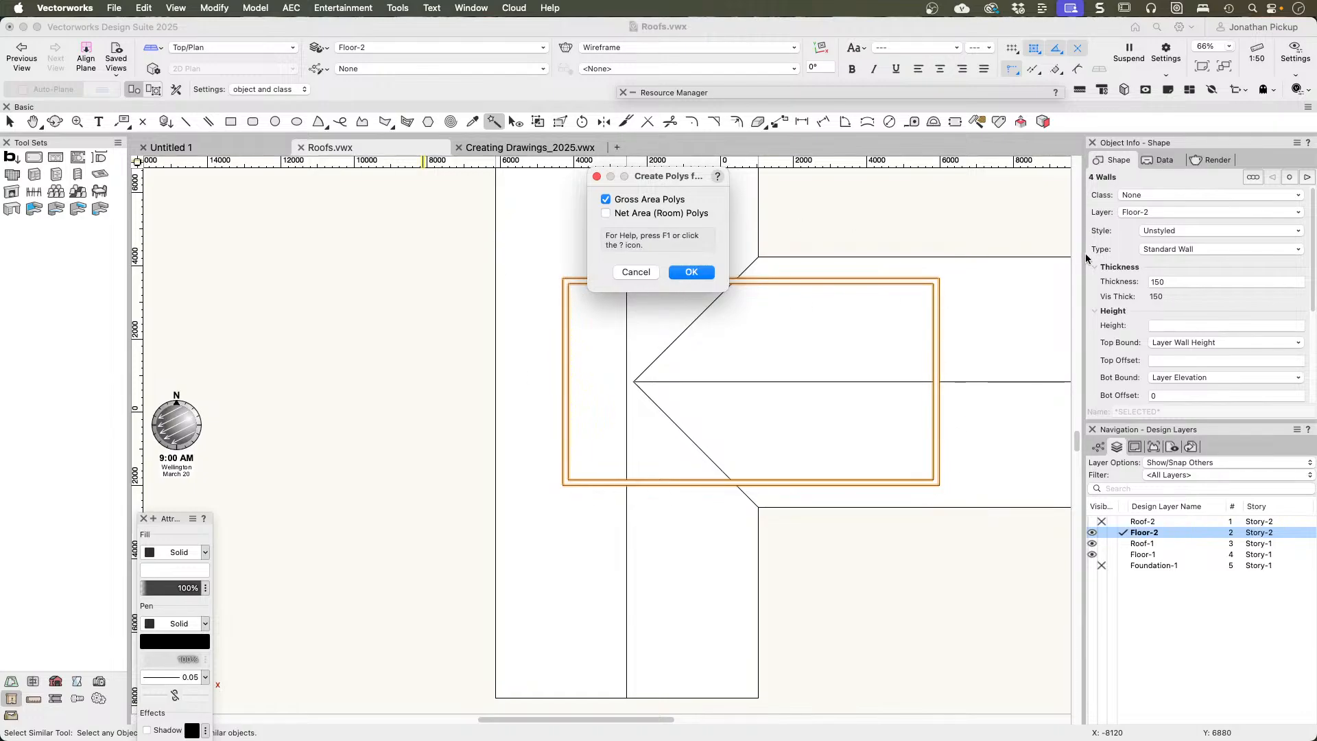
click(690, 272)
key(x)
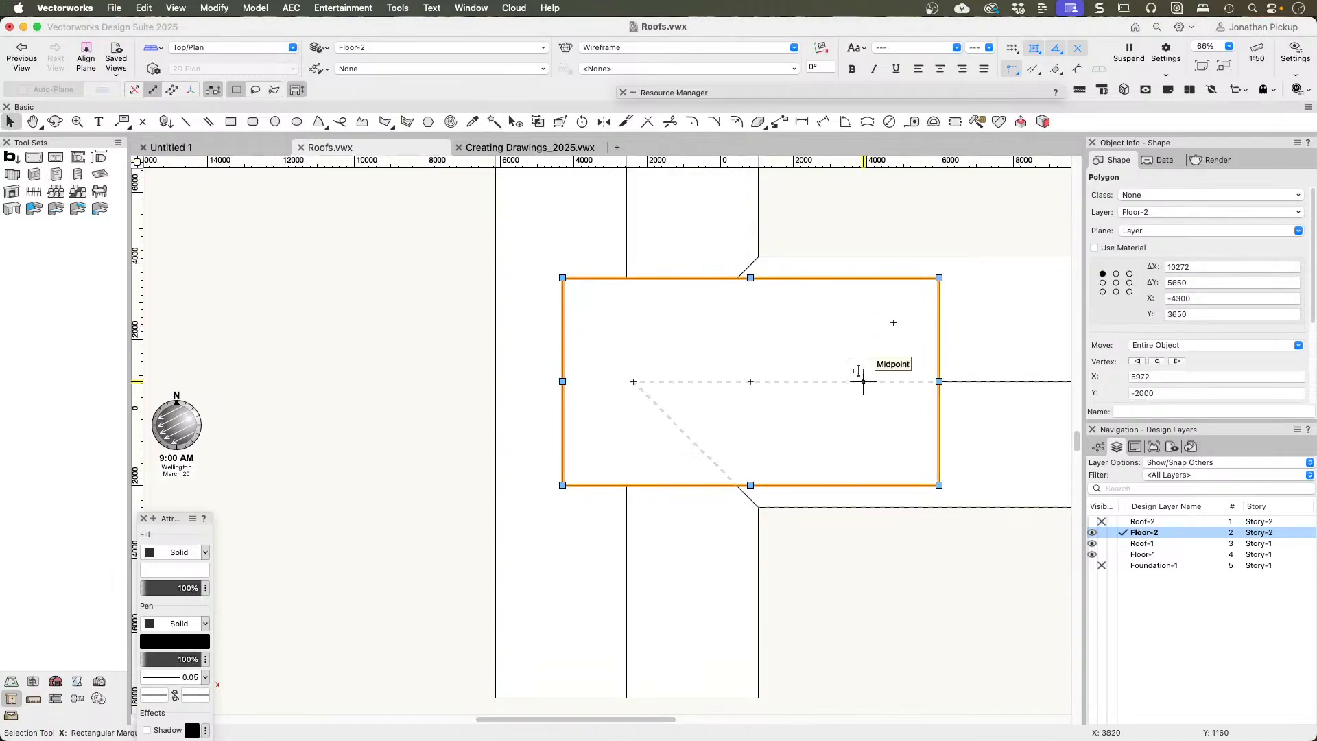
click(1135, 214)
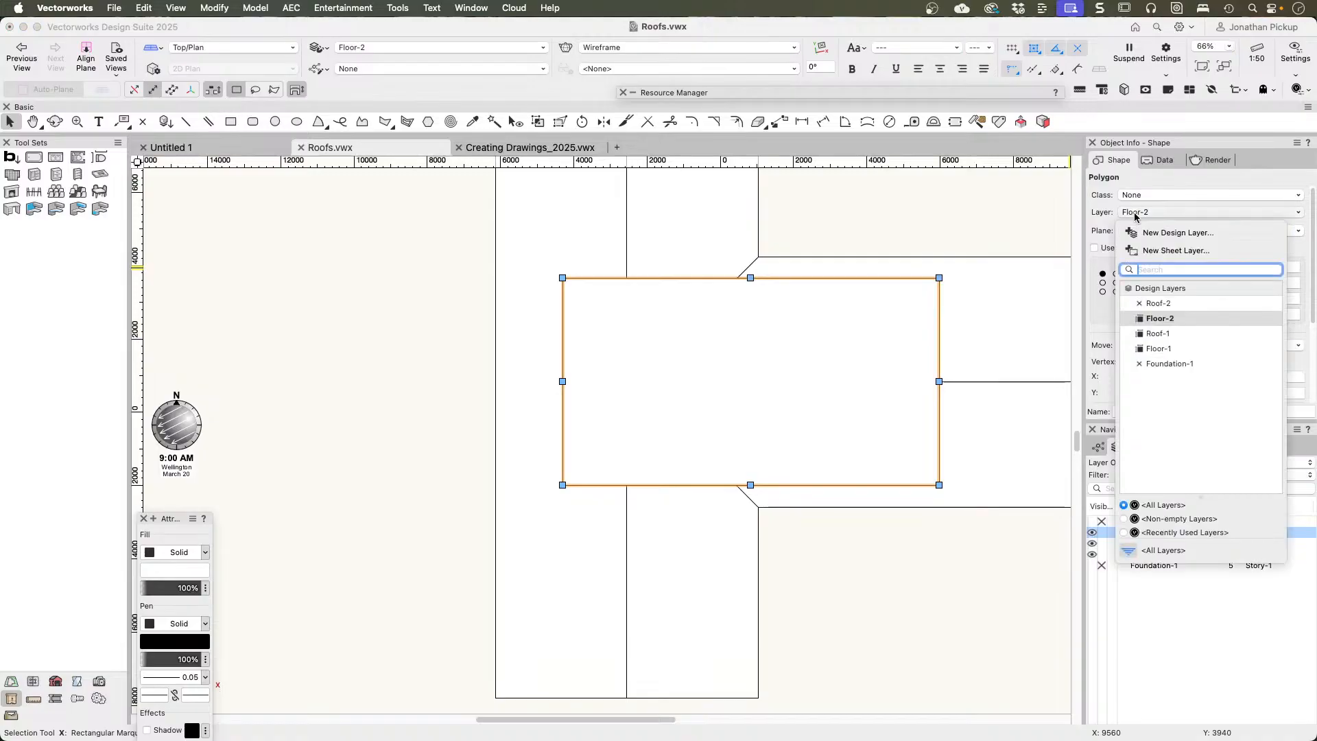
click(1134, 335)
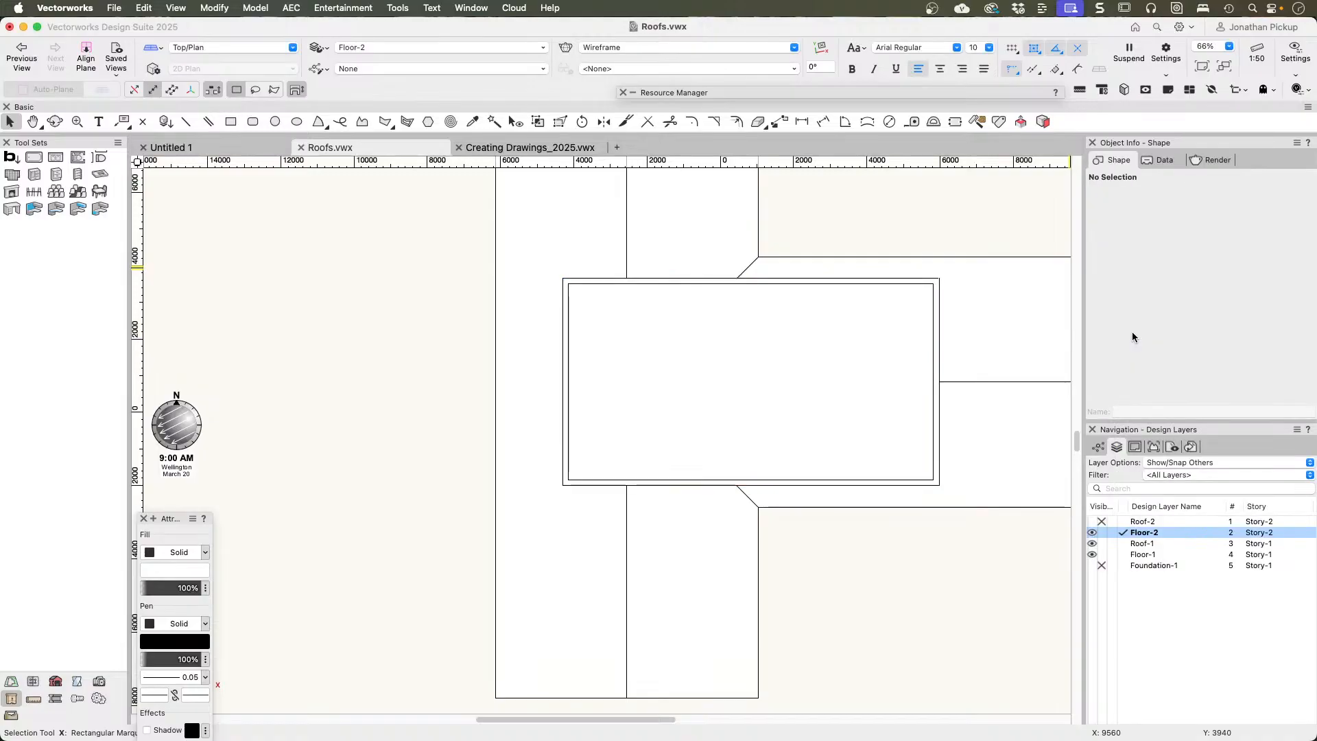
Step: Make Roof-1 the active layer and hide the Floor-1 and Floor-2 layers
click(1111, 543)
click(1101, 533)
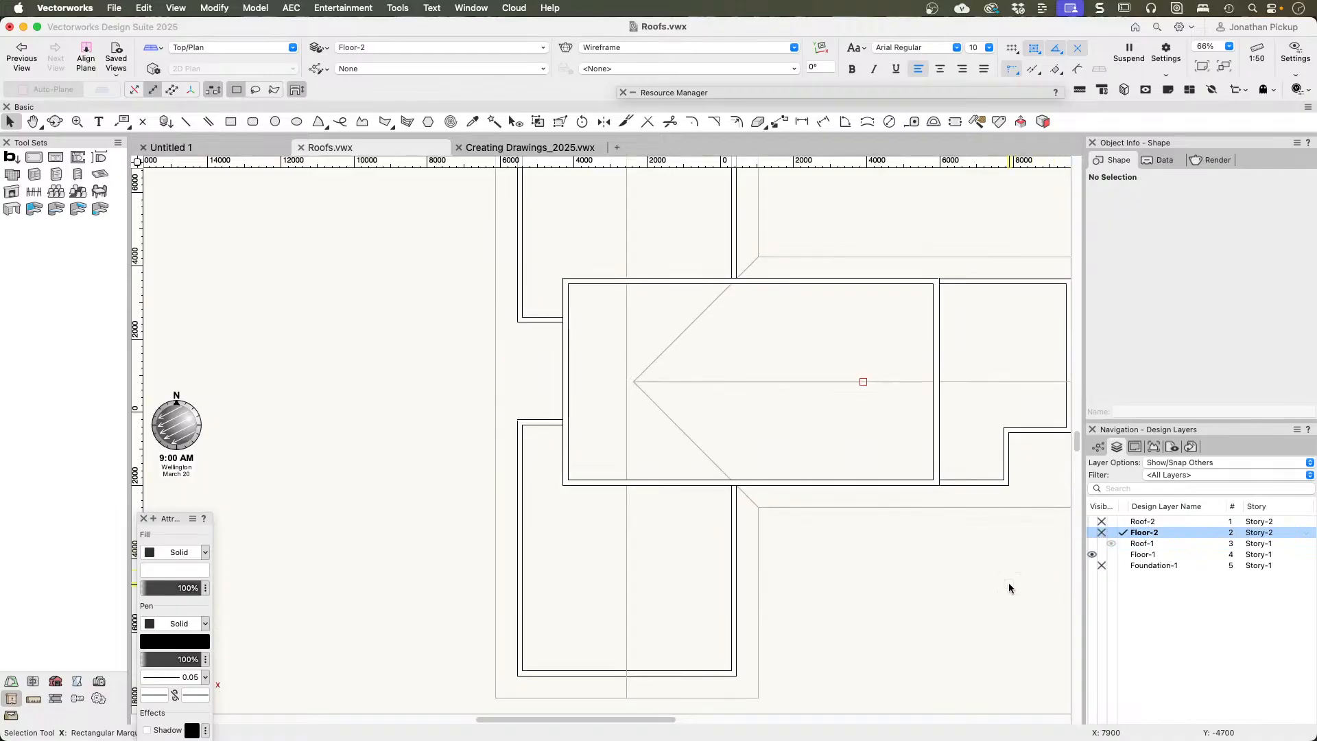
click(1106, 545)
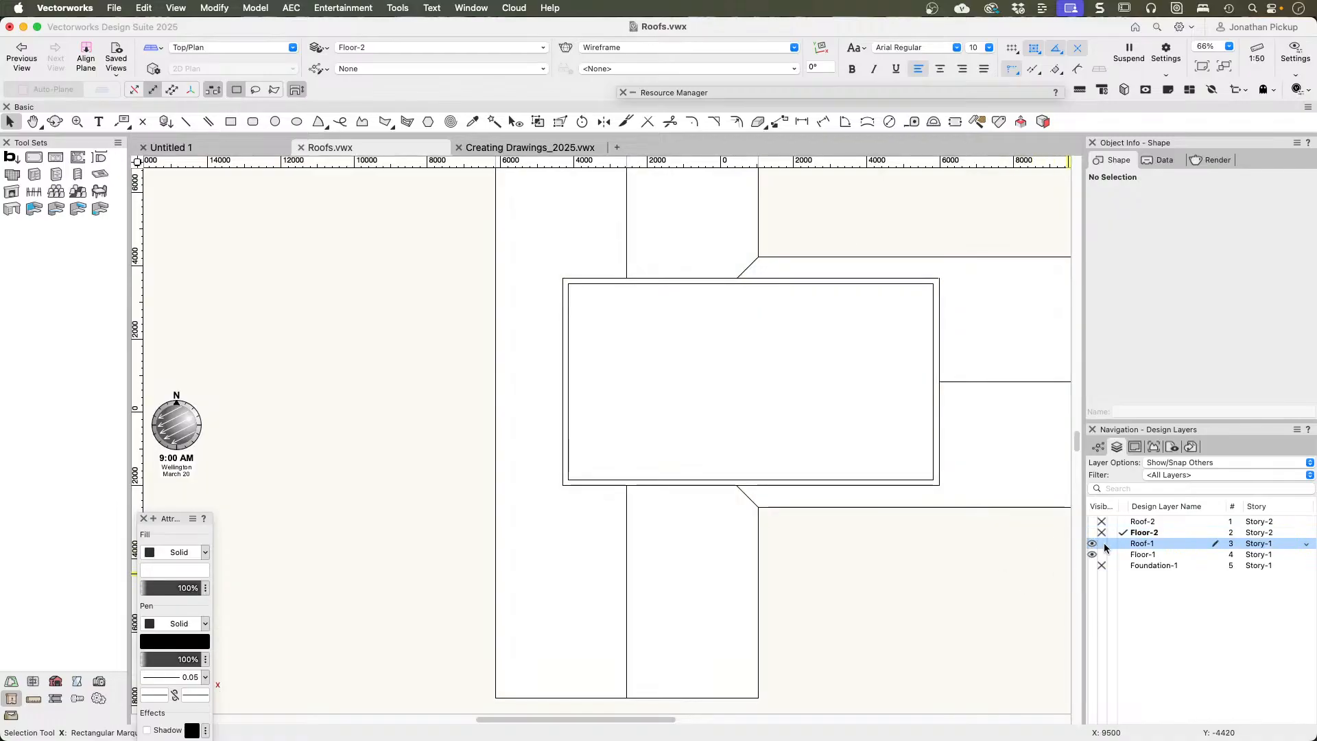
click(1103, 544)
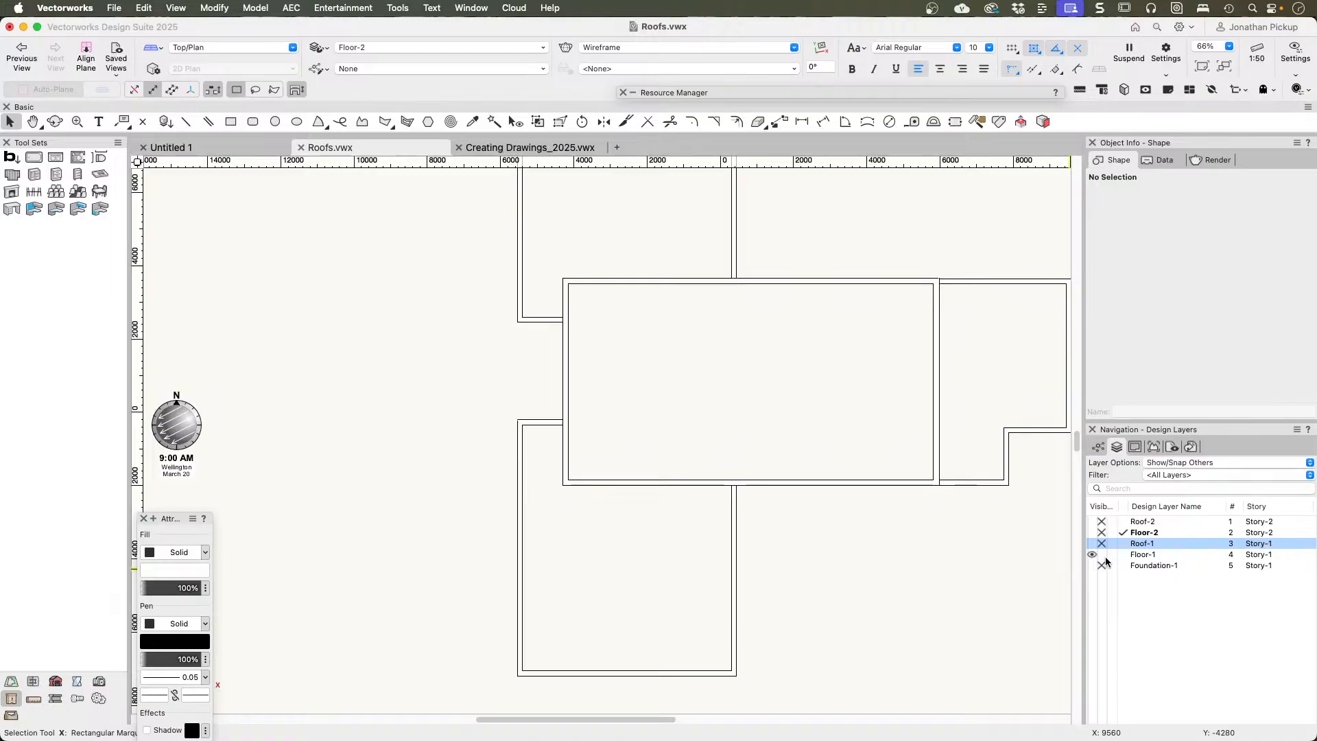
click(1102, 556)
click(1121, 541)
click(924, 530)
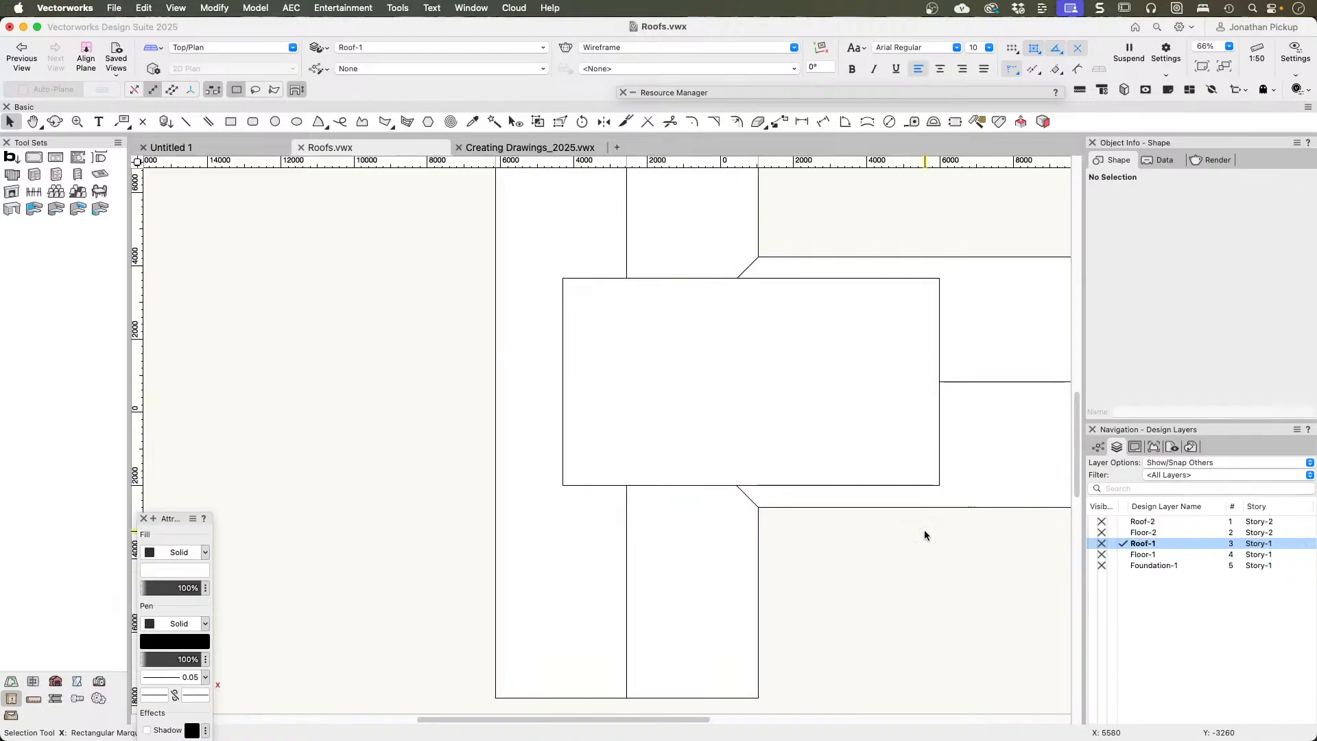
Step: Cut the Floor-2 footprint out of the roof with Clip Surface using the rectangular polygon, and delete the polygon
click(973, 498)
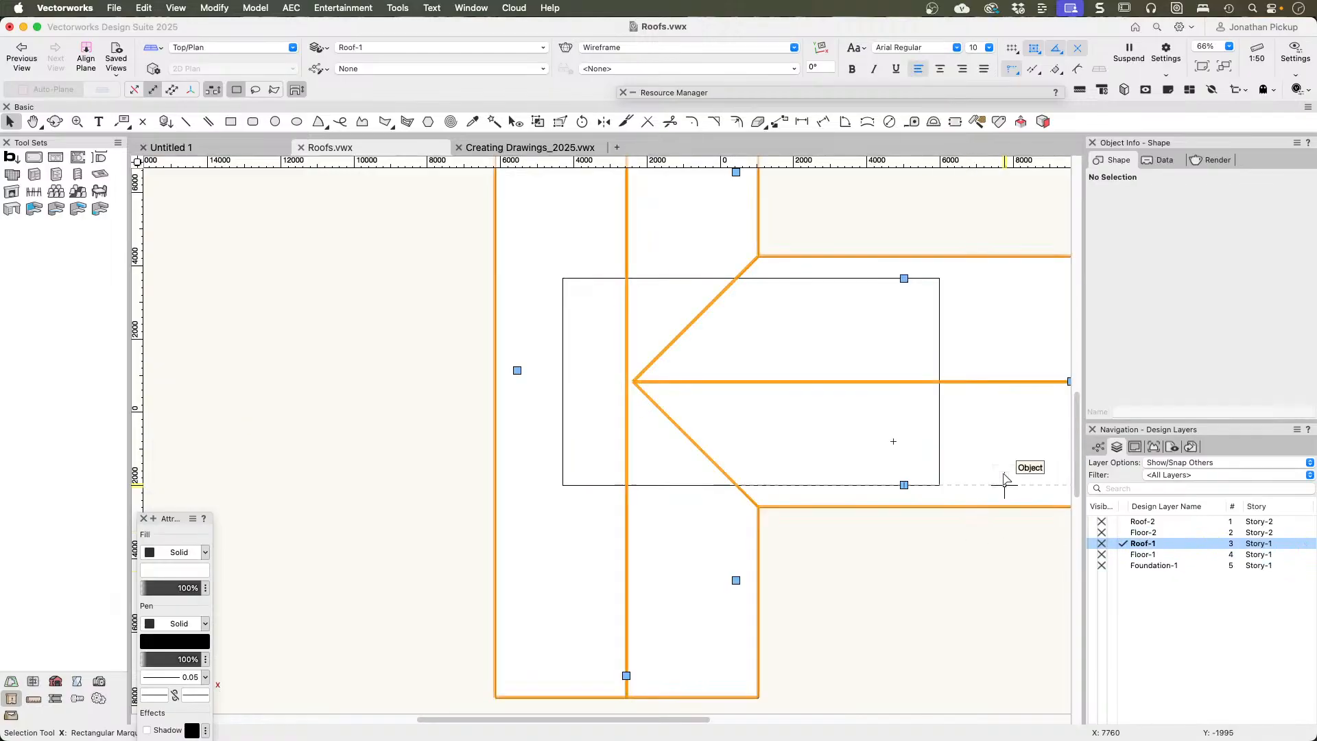
click(873, 324)
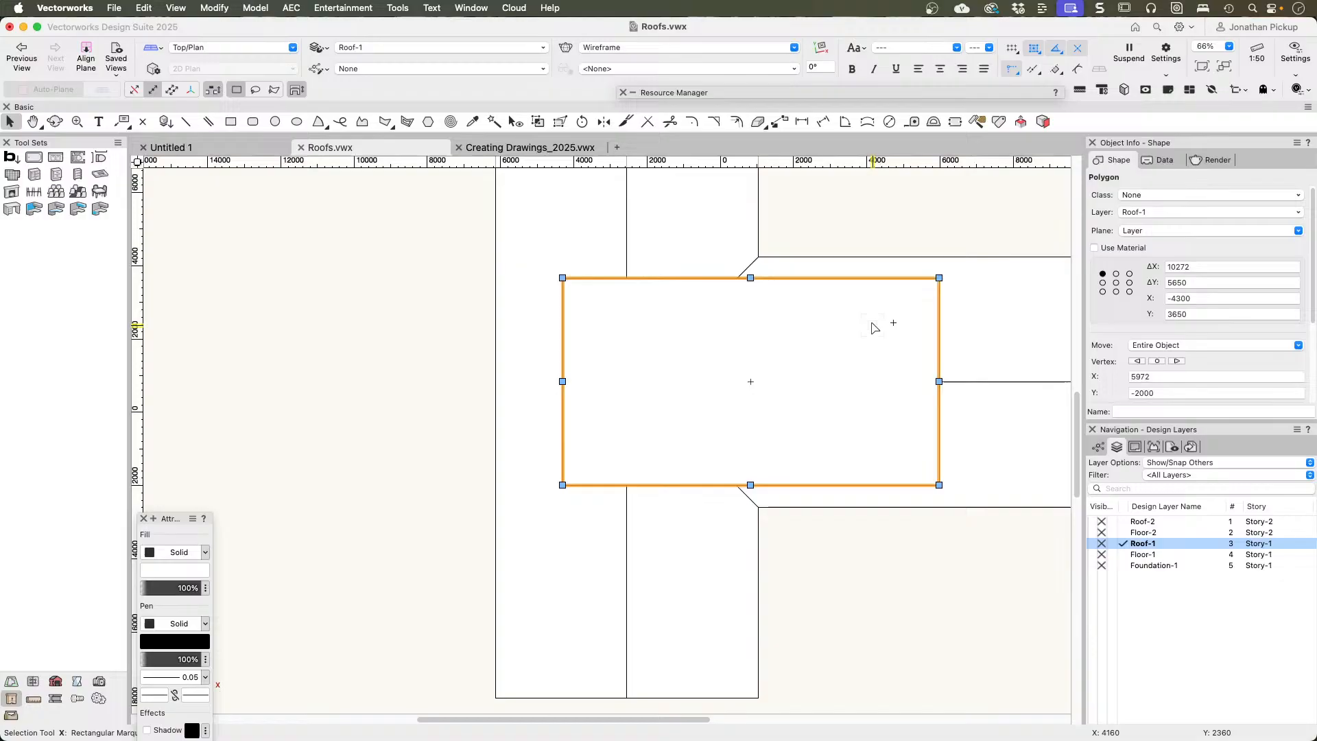
shift+click(992, 320)
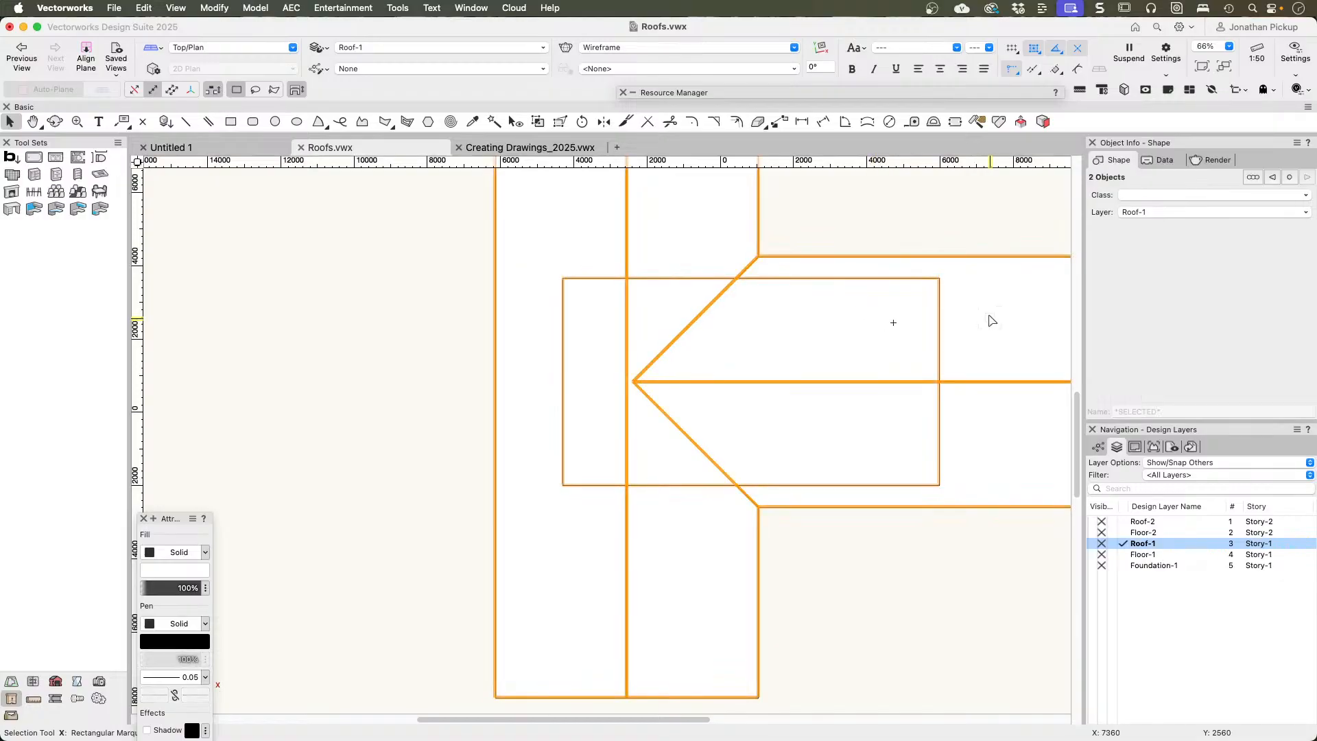
right_click(854, 305)
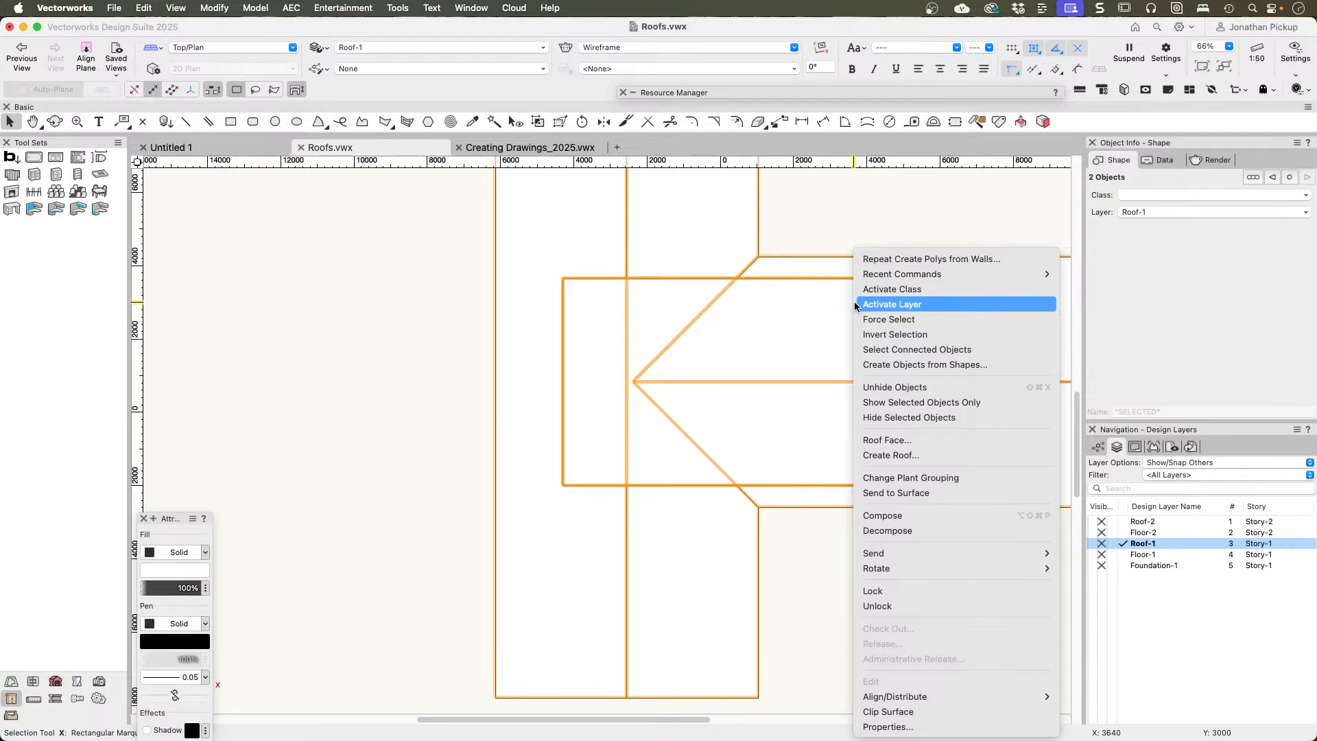
click(912, 712)
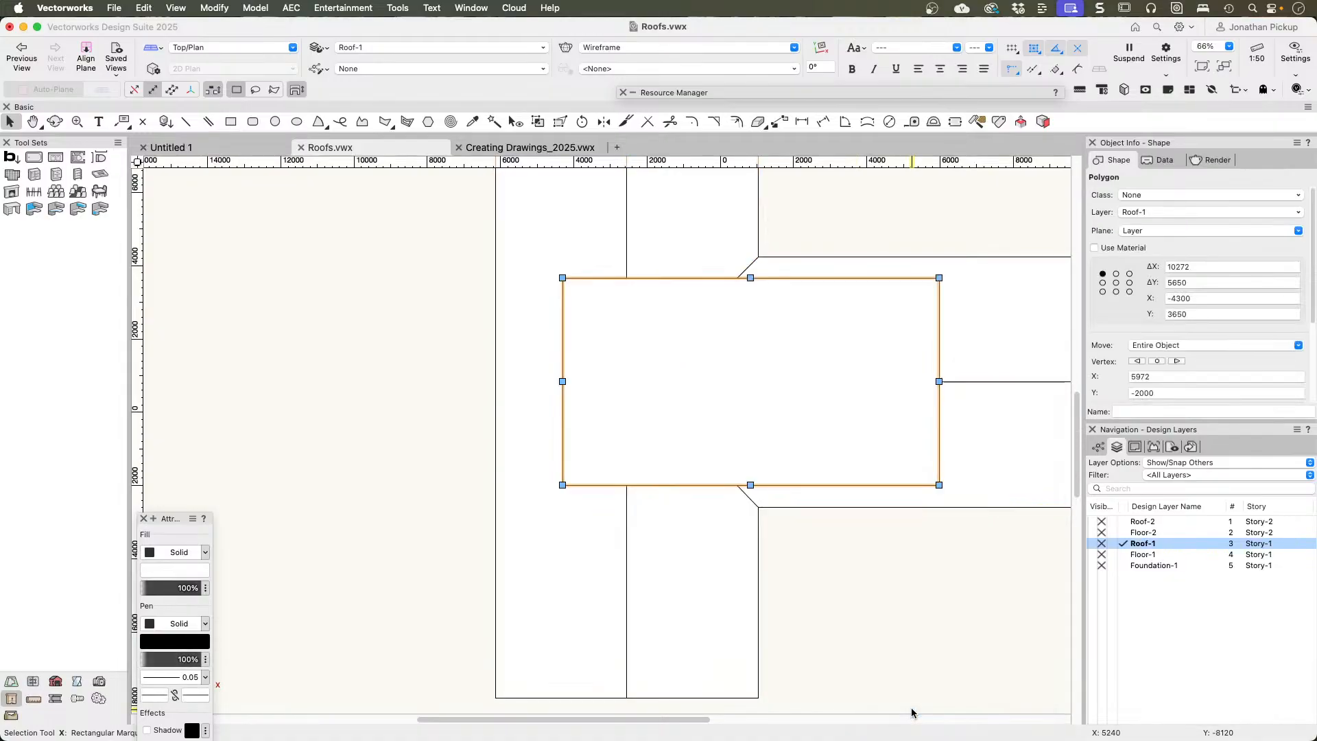
key(Delete)
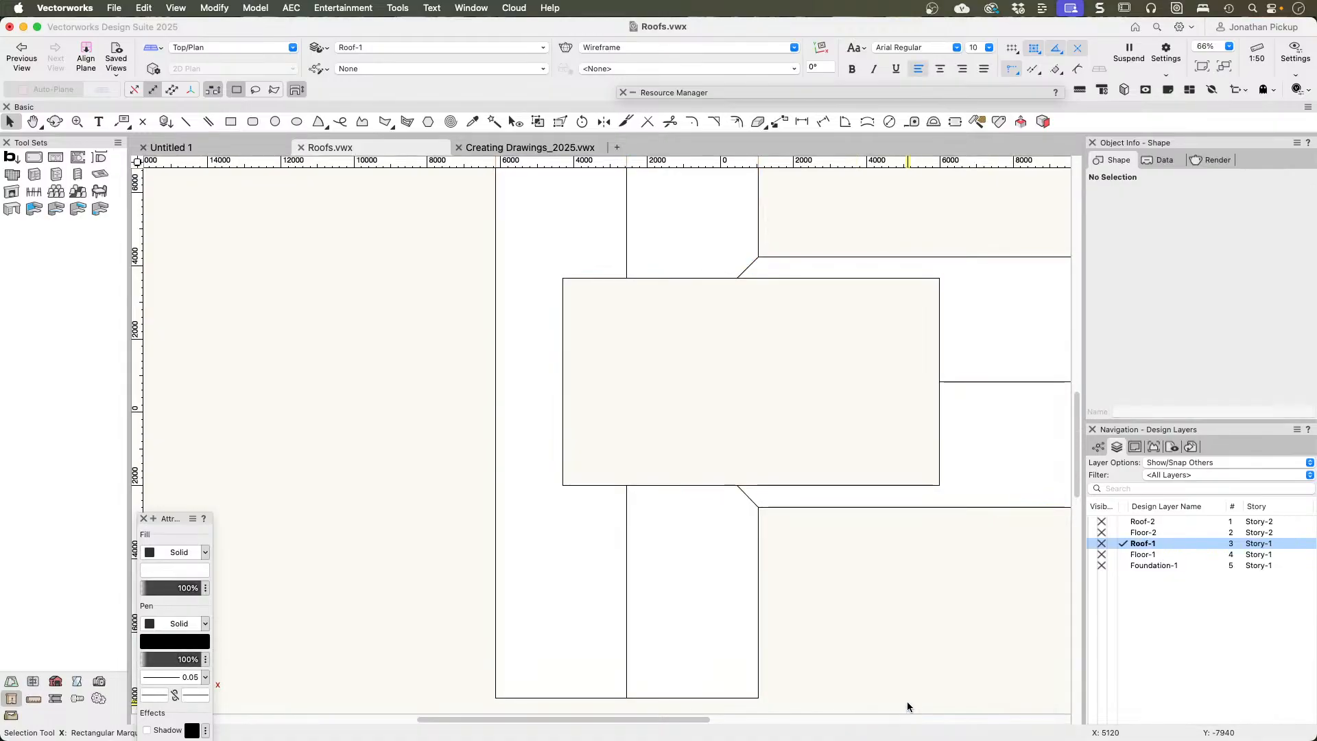
Step: View the clipped roof in 3D and make layers Floor-1, Roof-1 and Floor-2 visible
key(3)
middle_drag(603, 563, 760, 488)
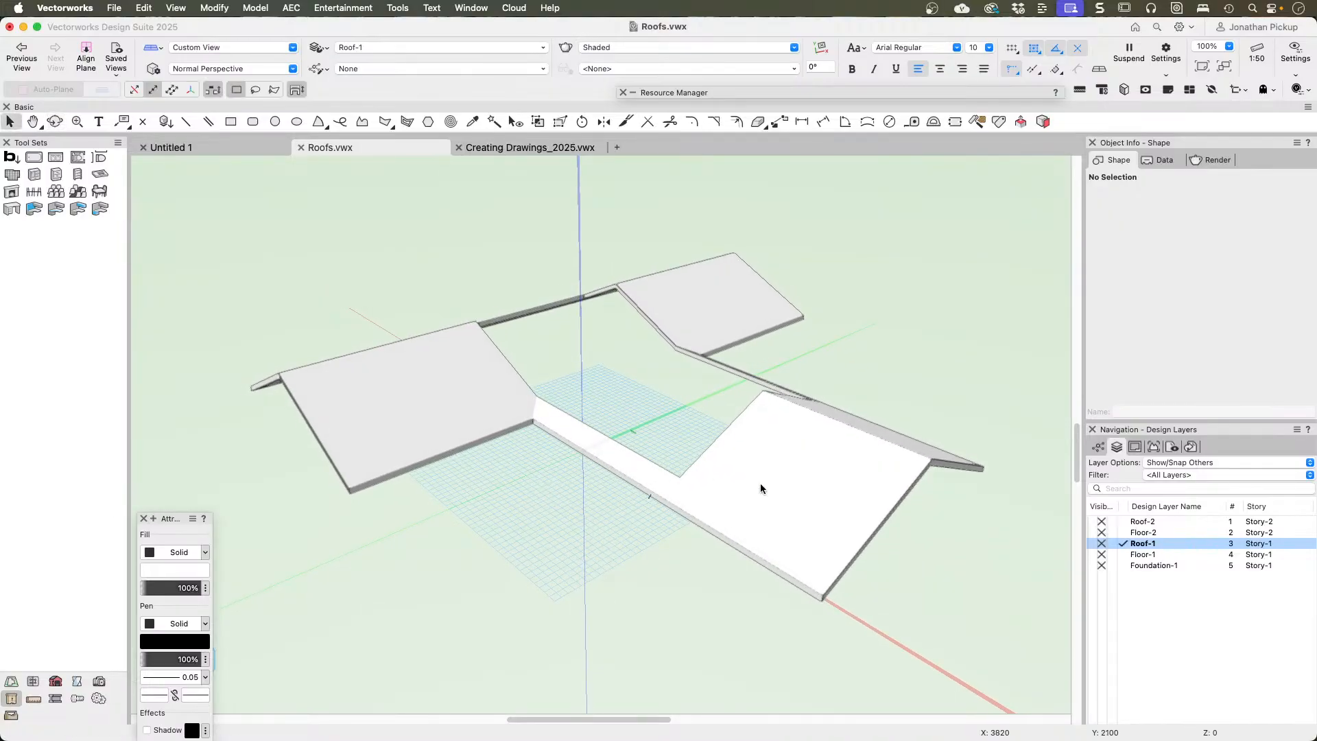
click(1092, 554)
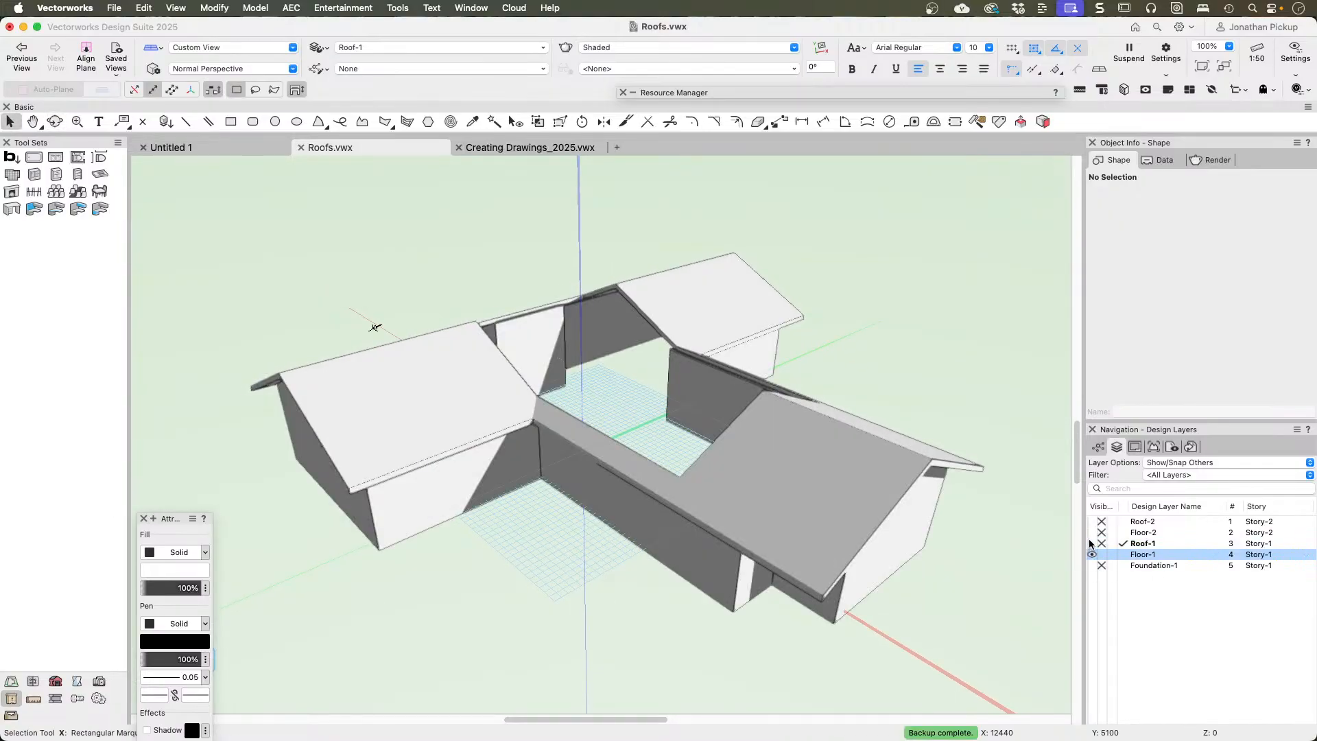
click(1092, 542)
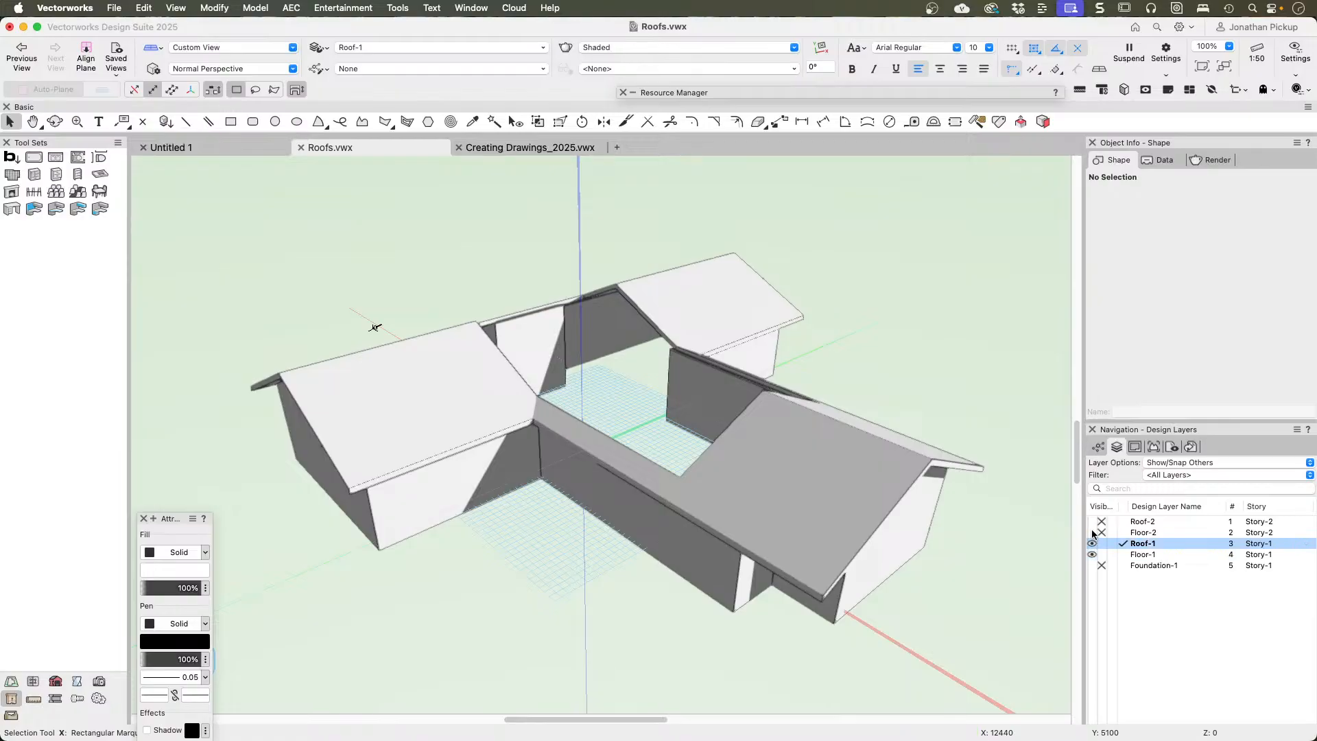
click(1092, 532)
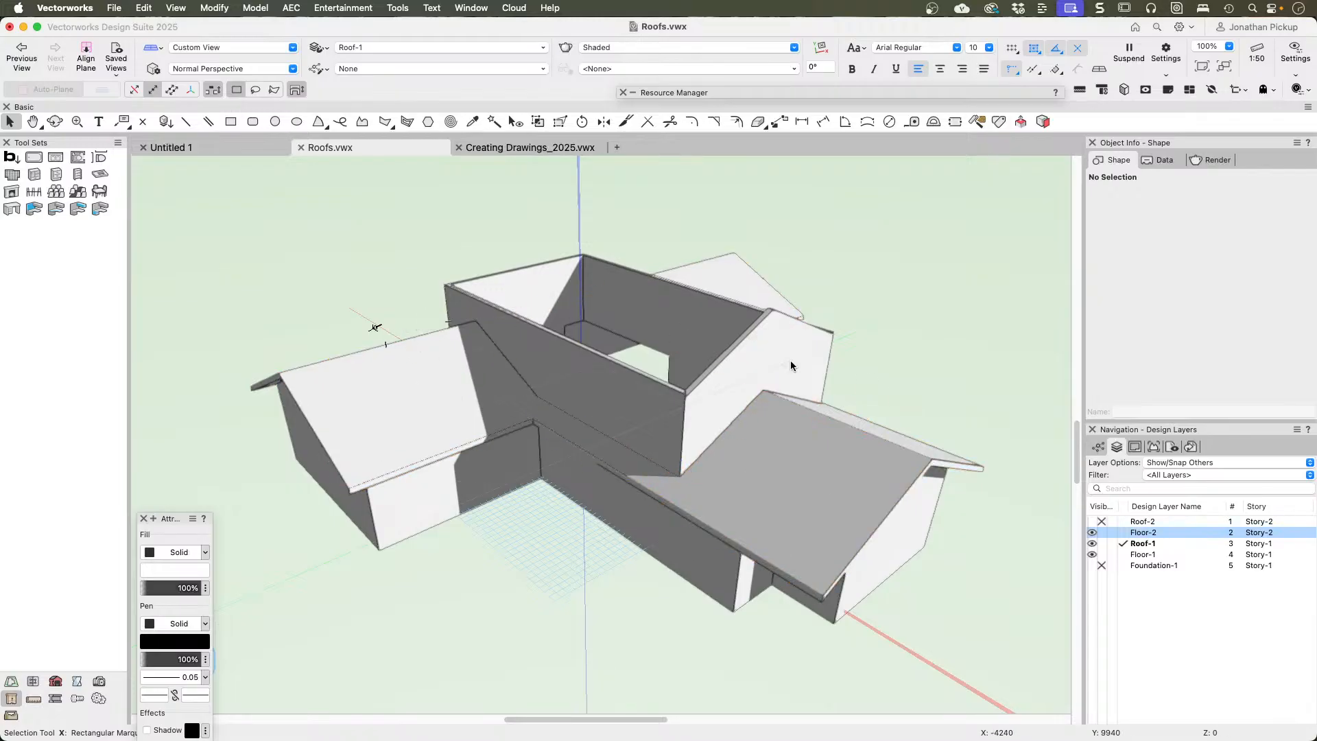
Step: Make Floor-2 the active layer and select all its walls with Select Similar
click(1122, 533)
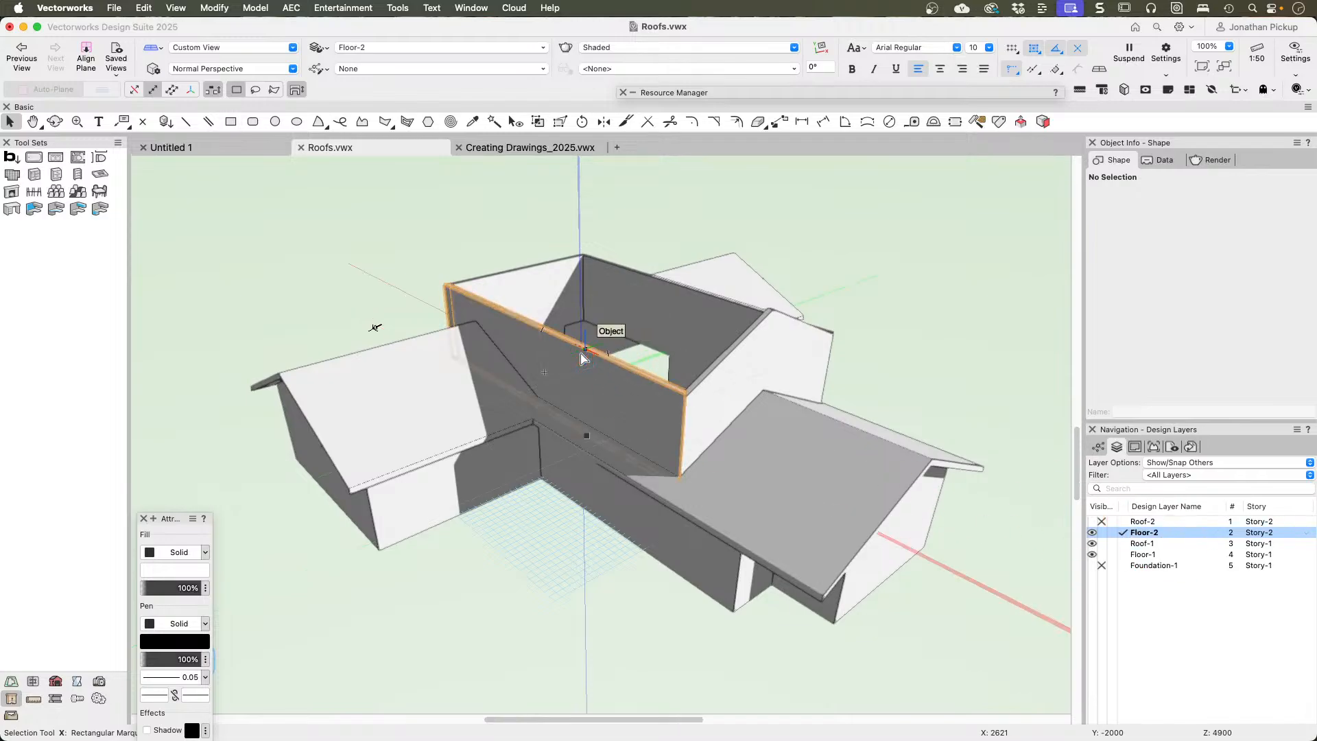
click(494, 121)
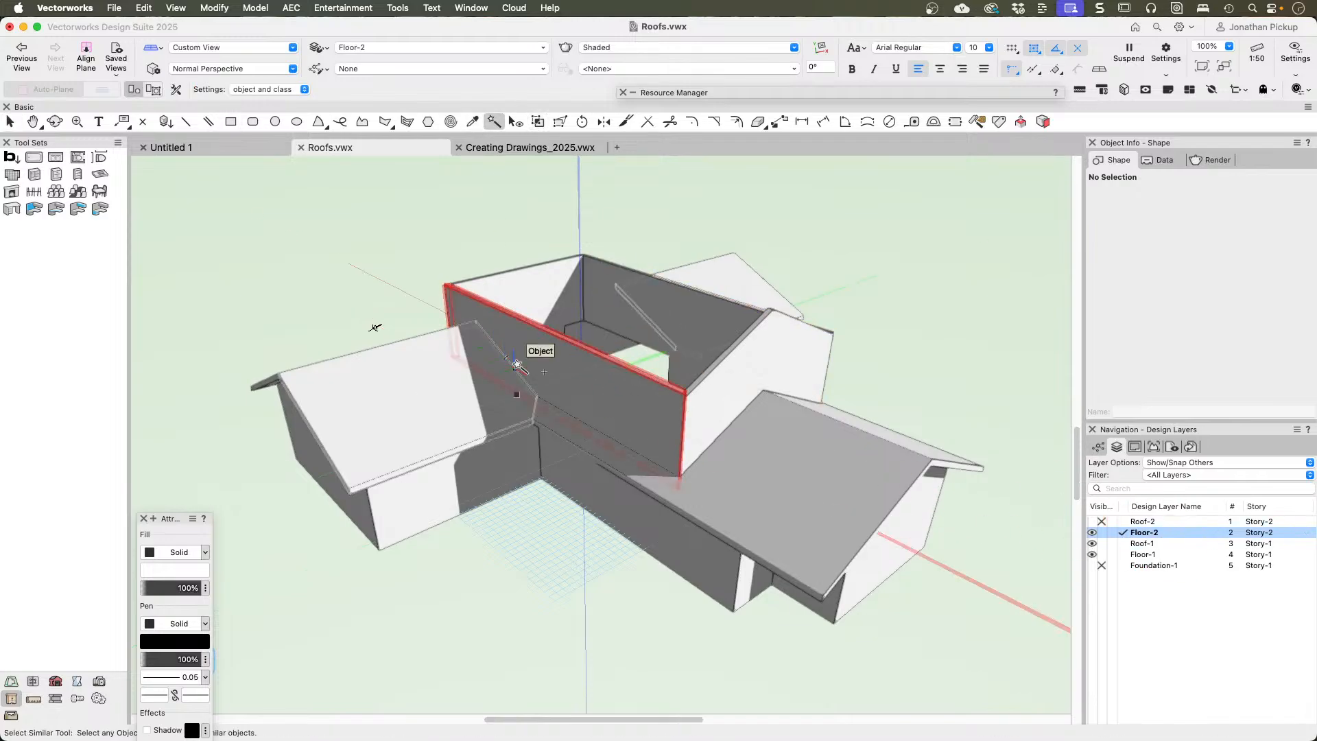
click(541, 354)
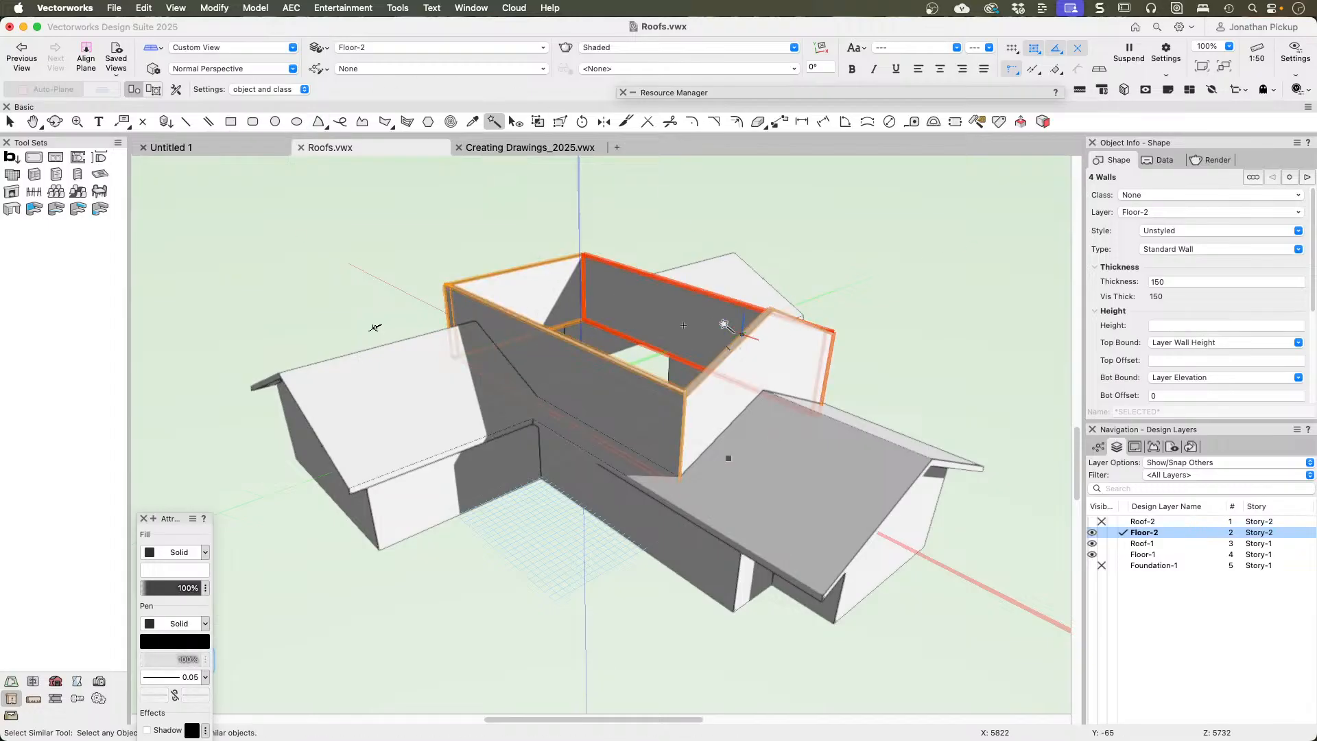
Step: Create a roof from the selected walls on layer Roof-2 with a 25° pitch, 2450 bearing height and 600 eave overhang
click(288, 8)
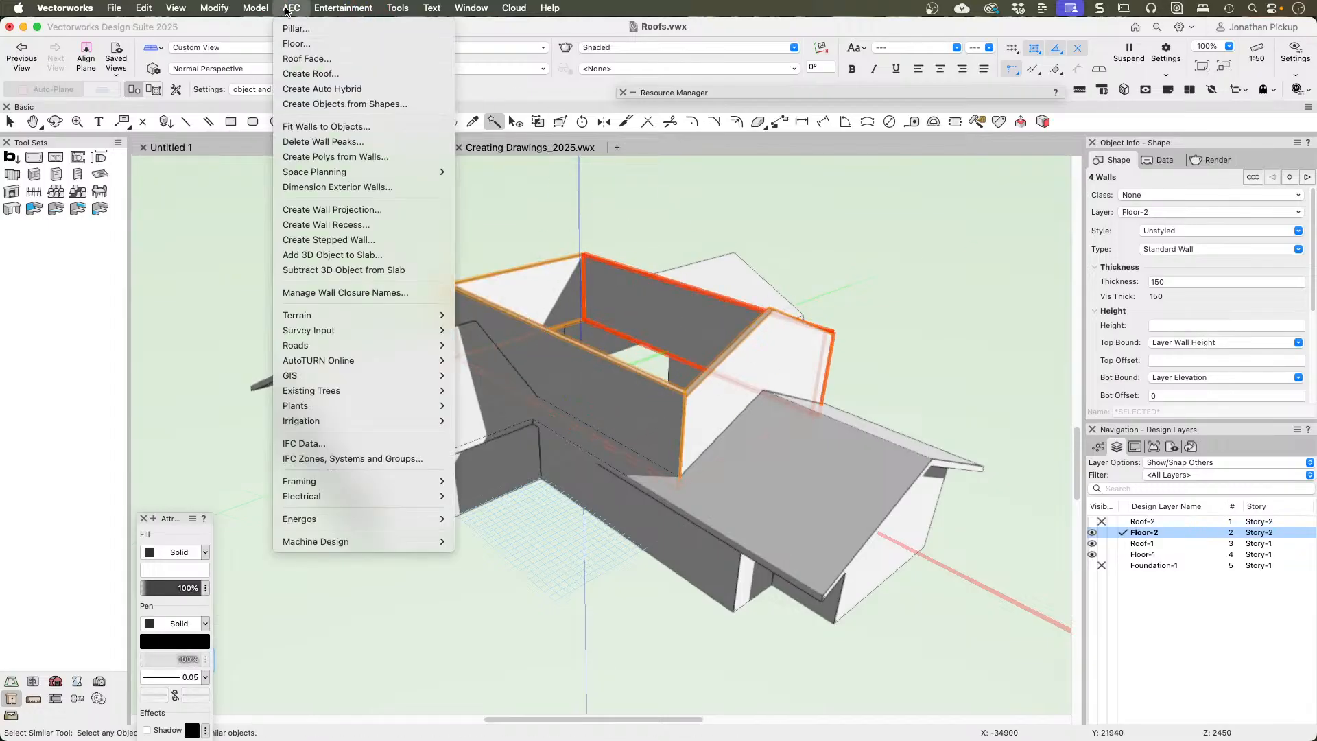
click(302, 74)
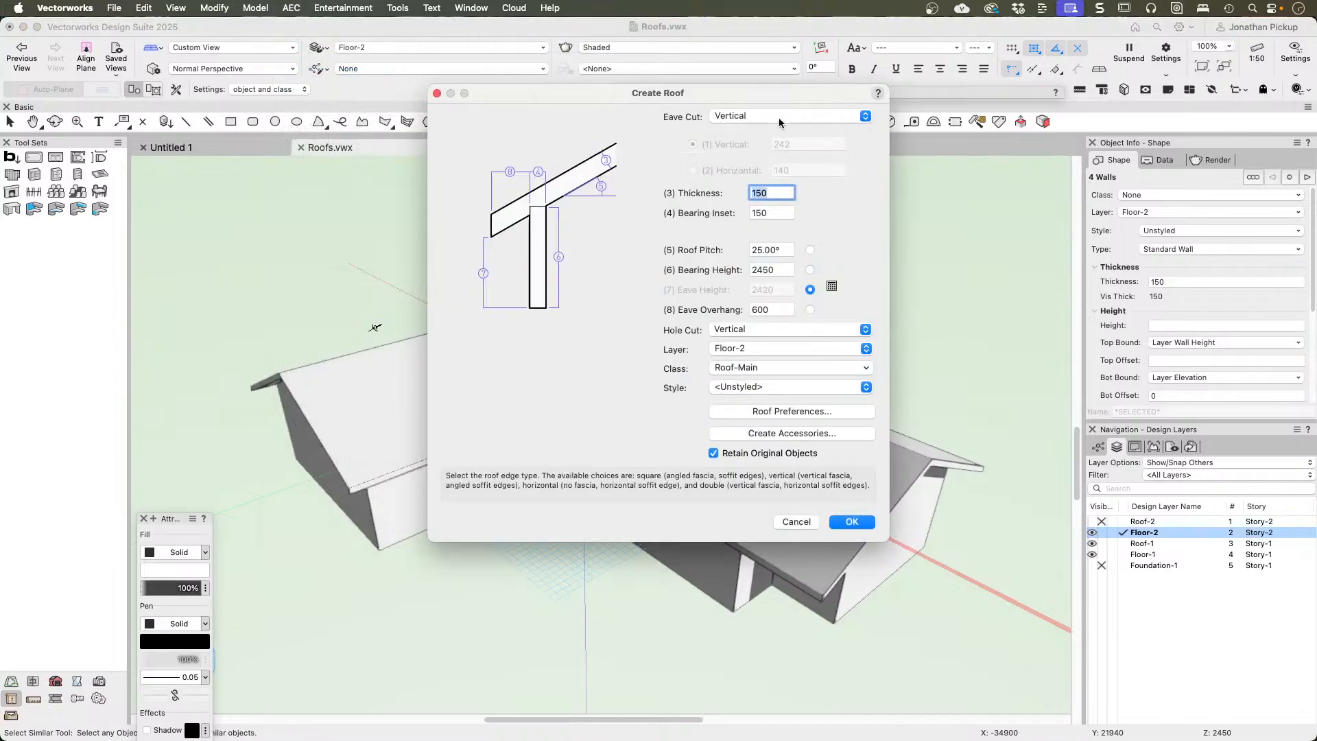
click(781, 269)
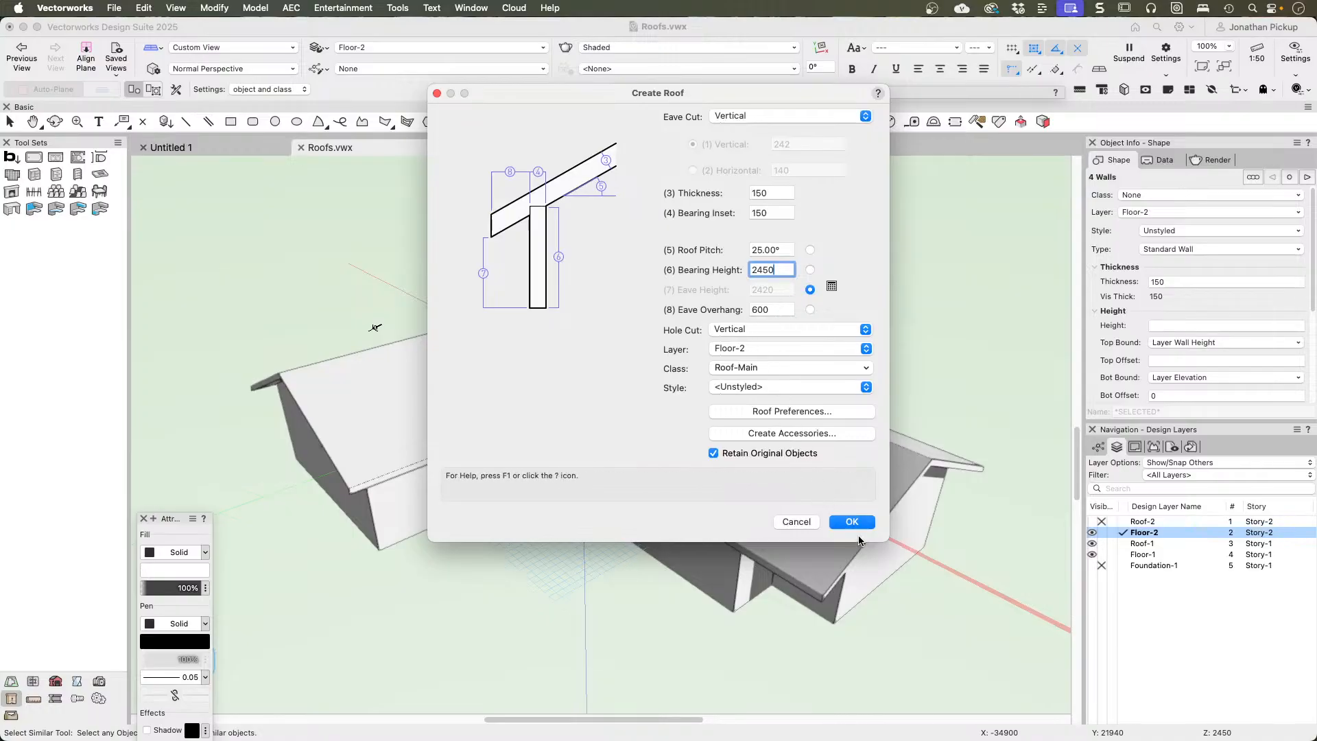
click(763, 347)
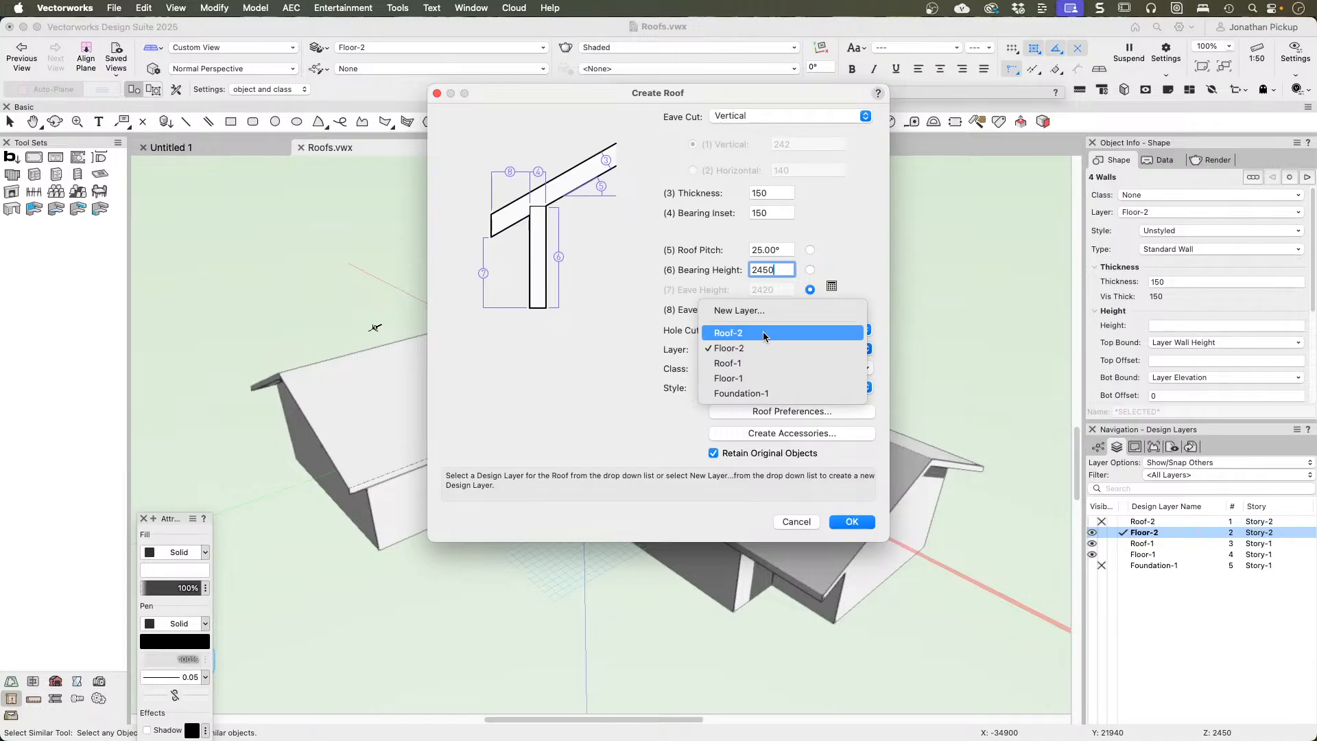
click(763, 336)
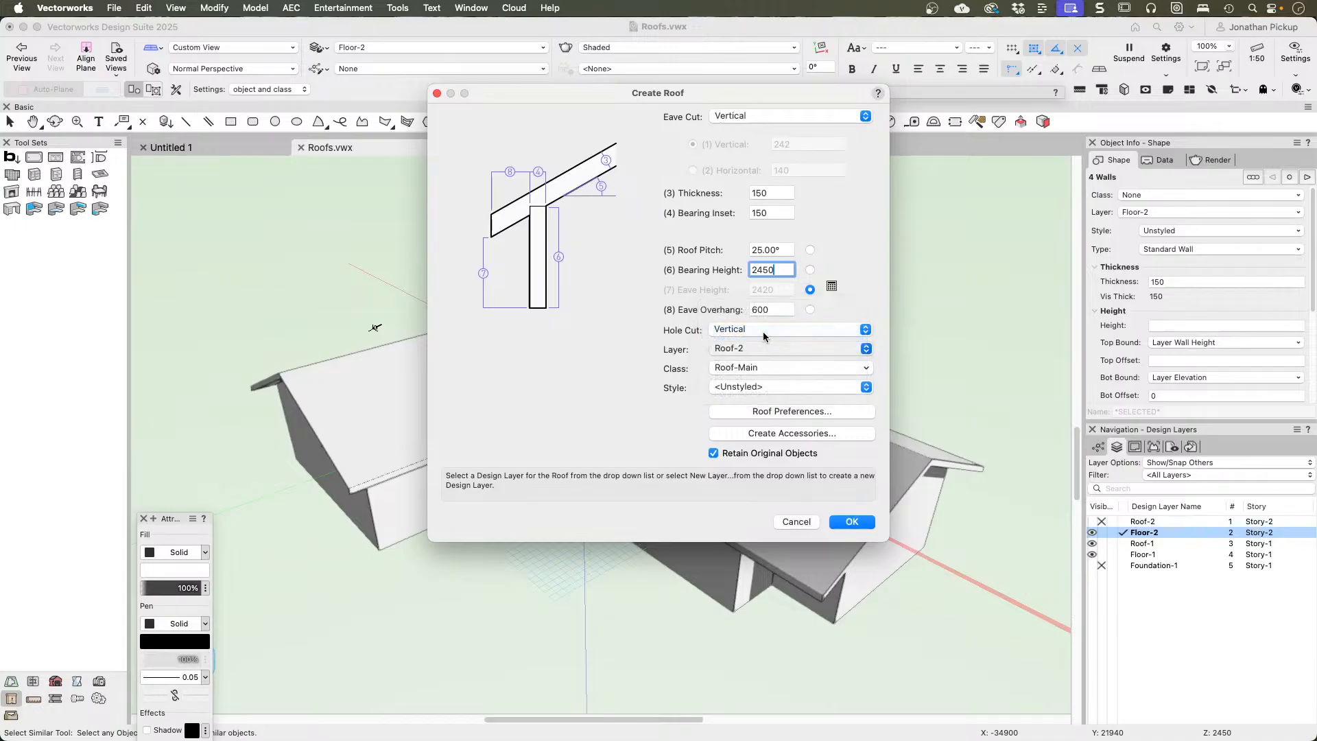
click(852, 521)
key(x)
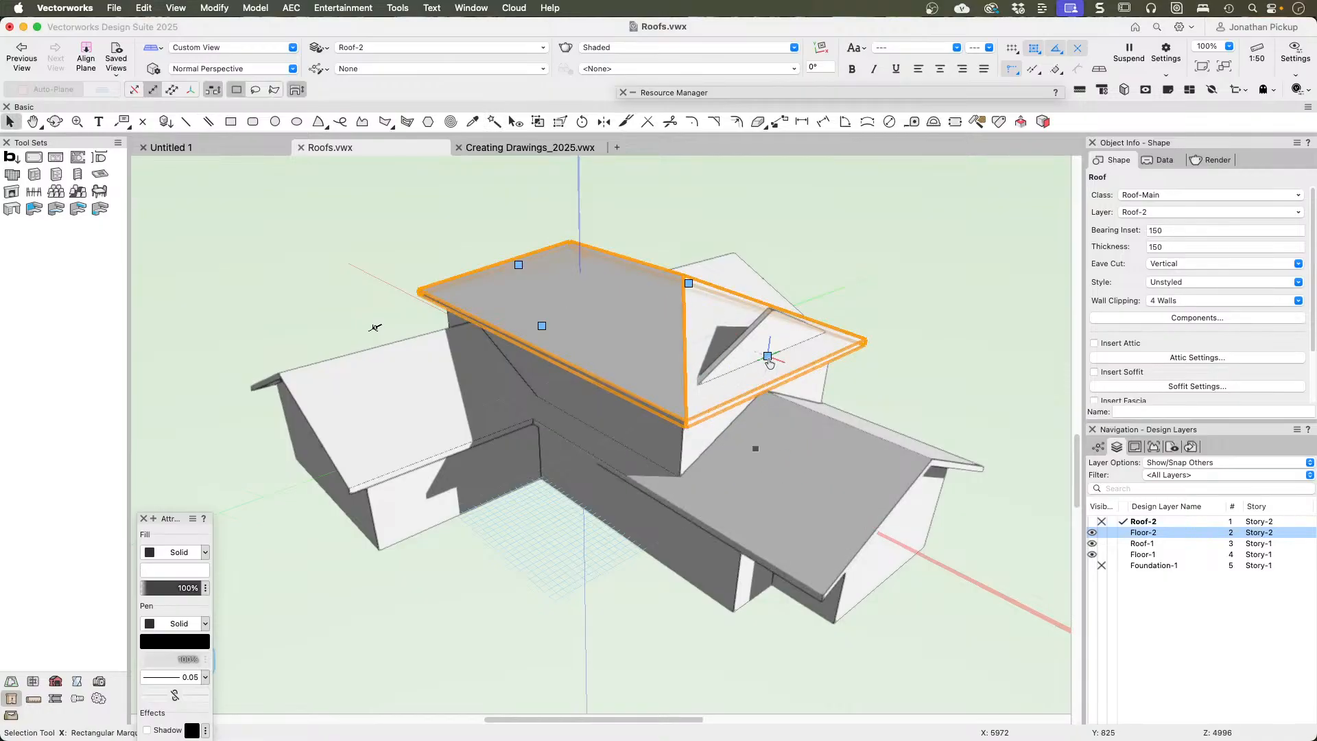
Step: Change the two short end edges of the upper roof to gables
click(767, 357)
click(523, 178)
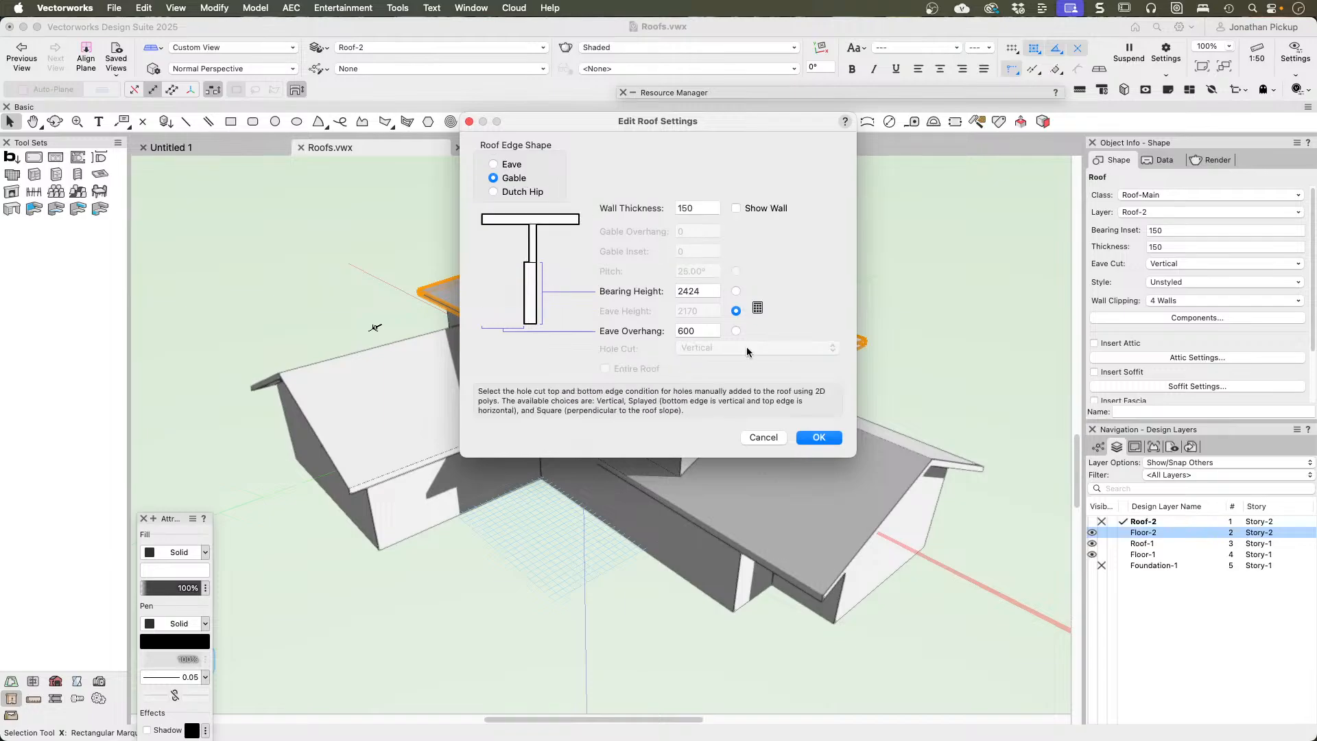
click(805, 438)
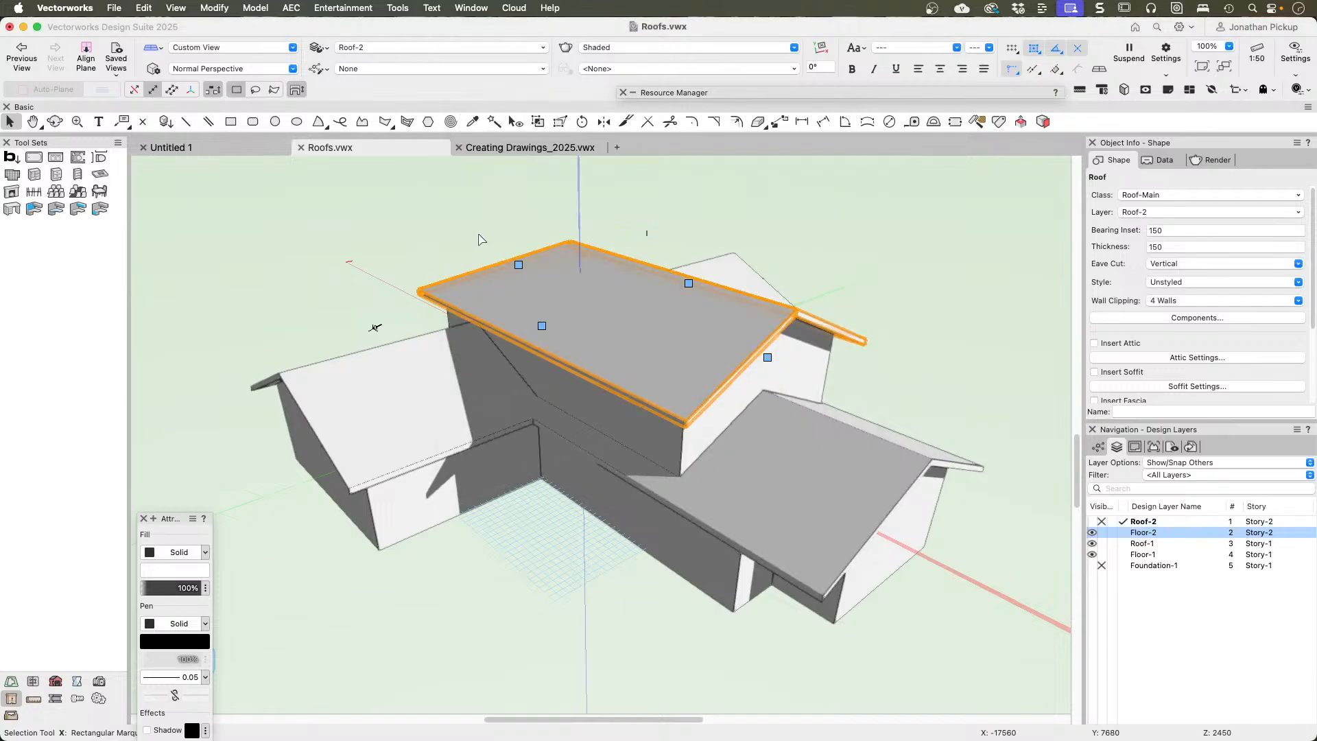
click(519, 266)
click(504, 179)
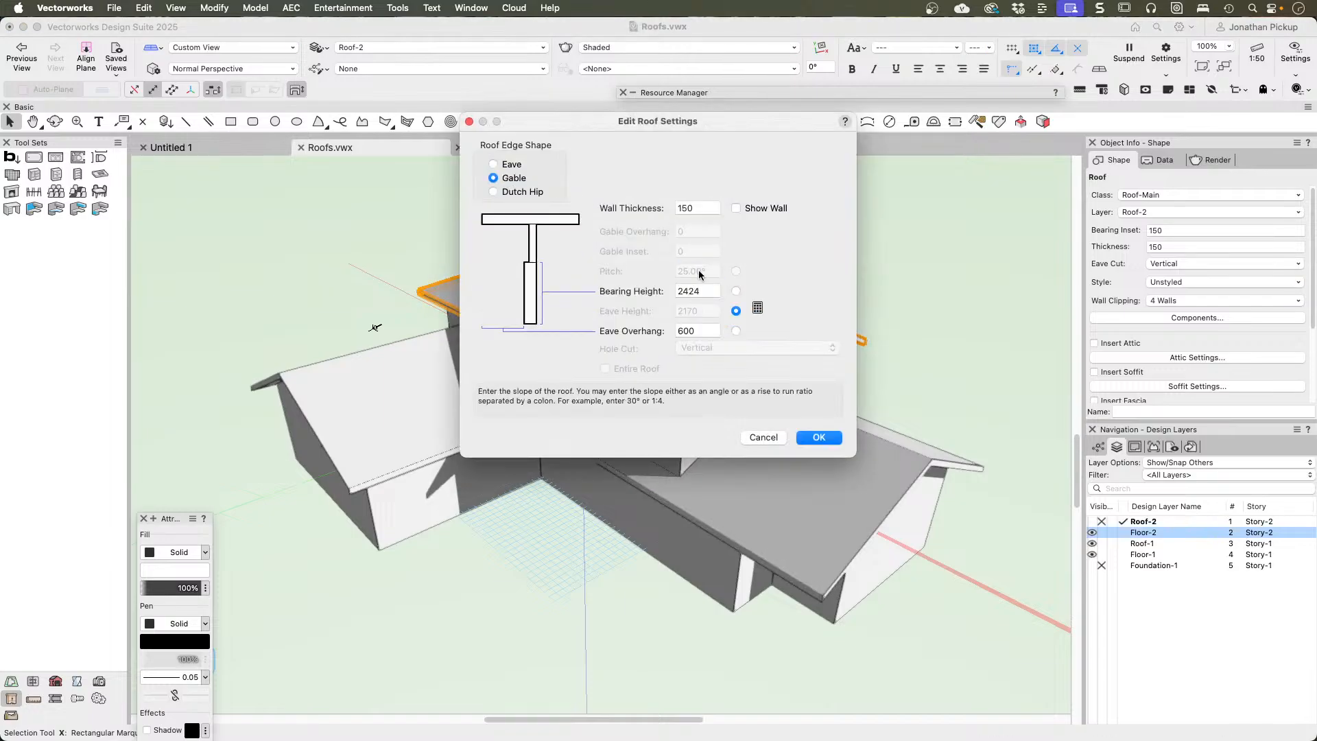
click(822, 441)
Step: Make Floor-2 active and fit the top of its flat end wall to the objects on Roof-2 with embedding depth 0
super+middle_drag(597, 385, 401, 312)
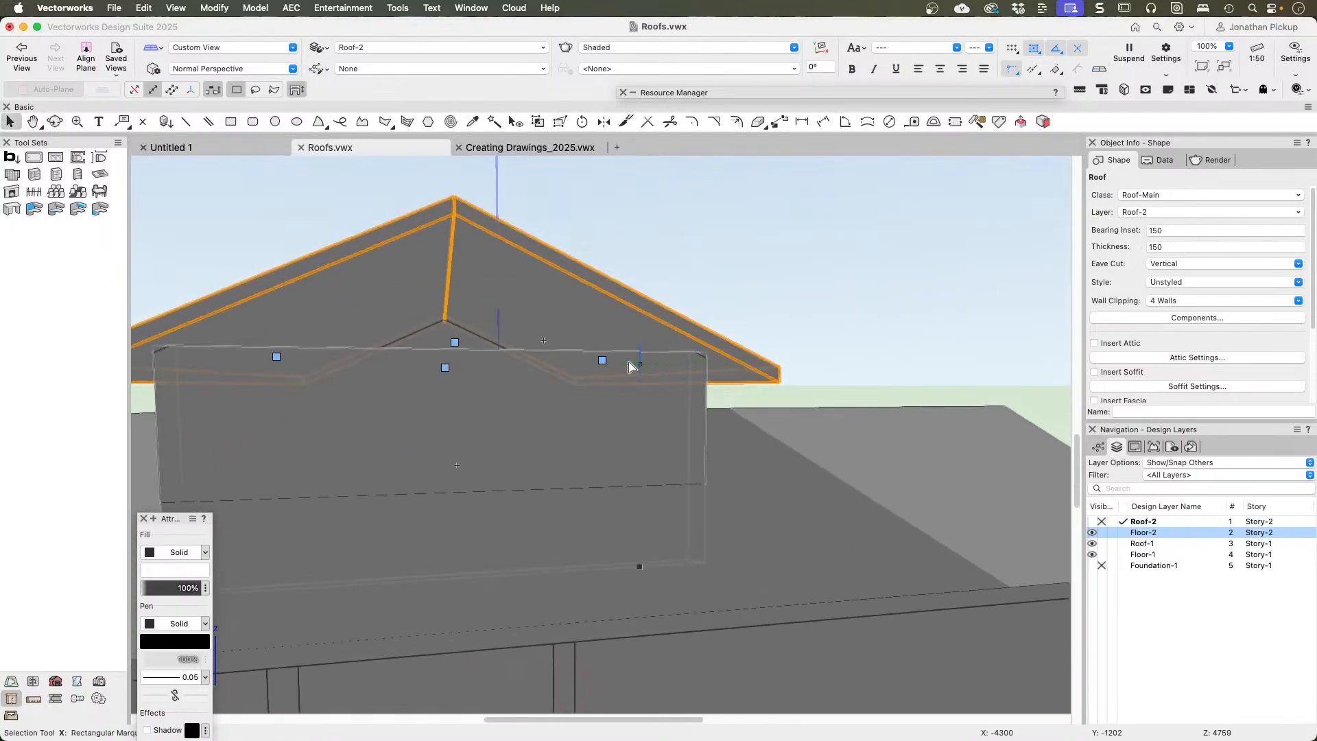
click(1122, 533)
click(549, 411)
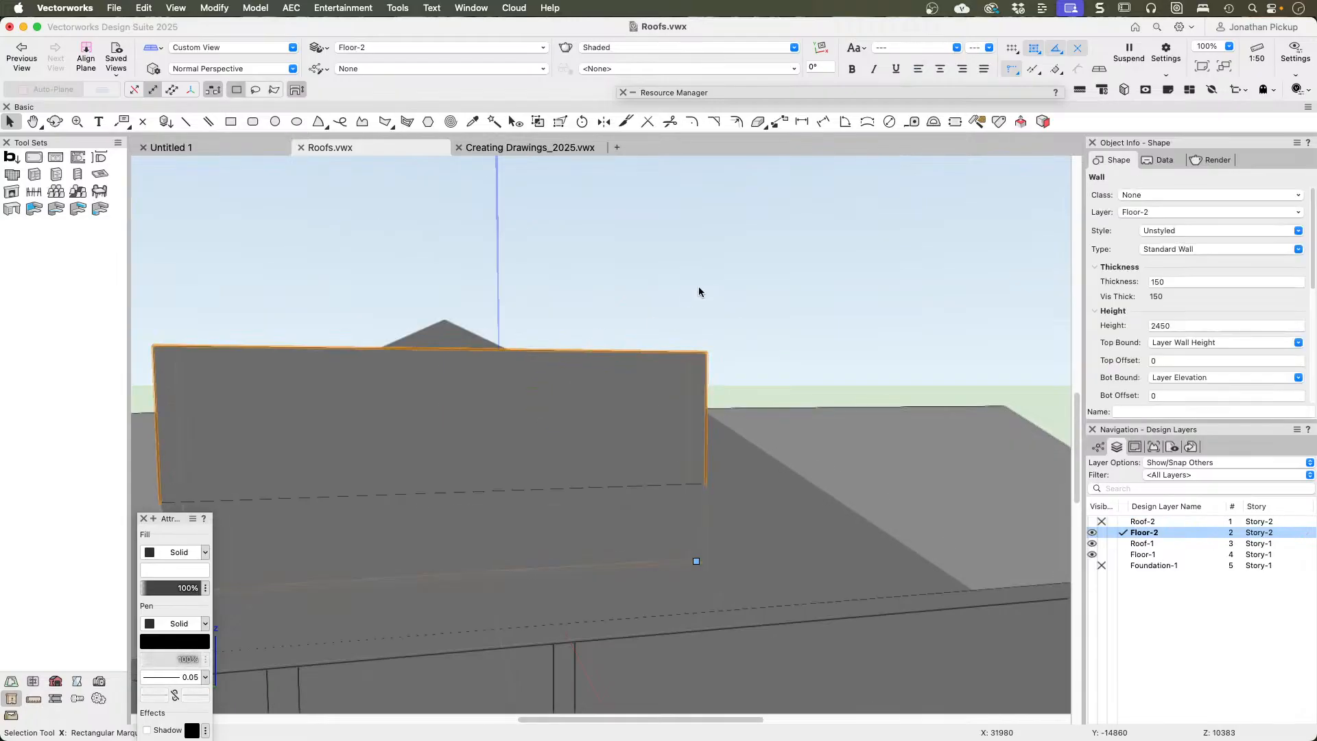
super+middle_drag(699, 292, 182, 281)
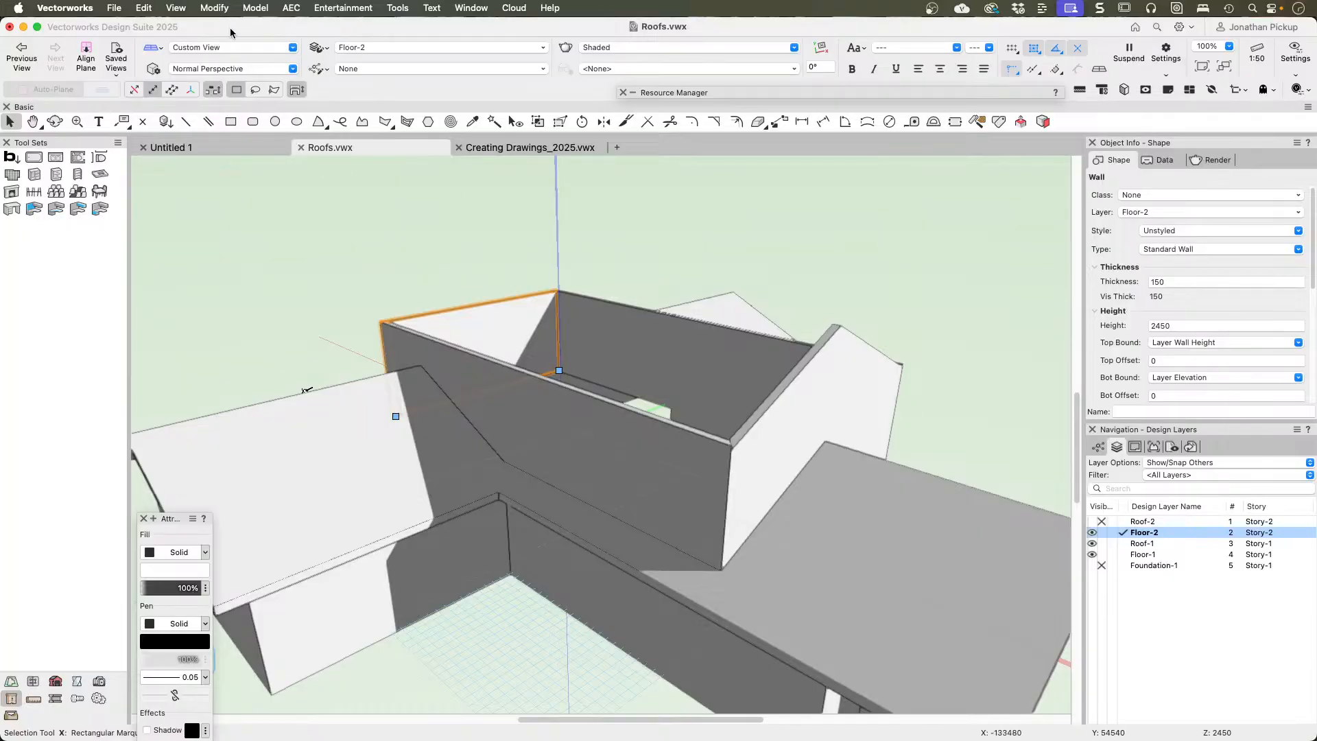
click(300, 8)
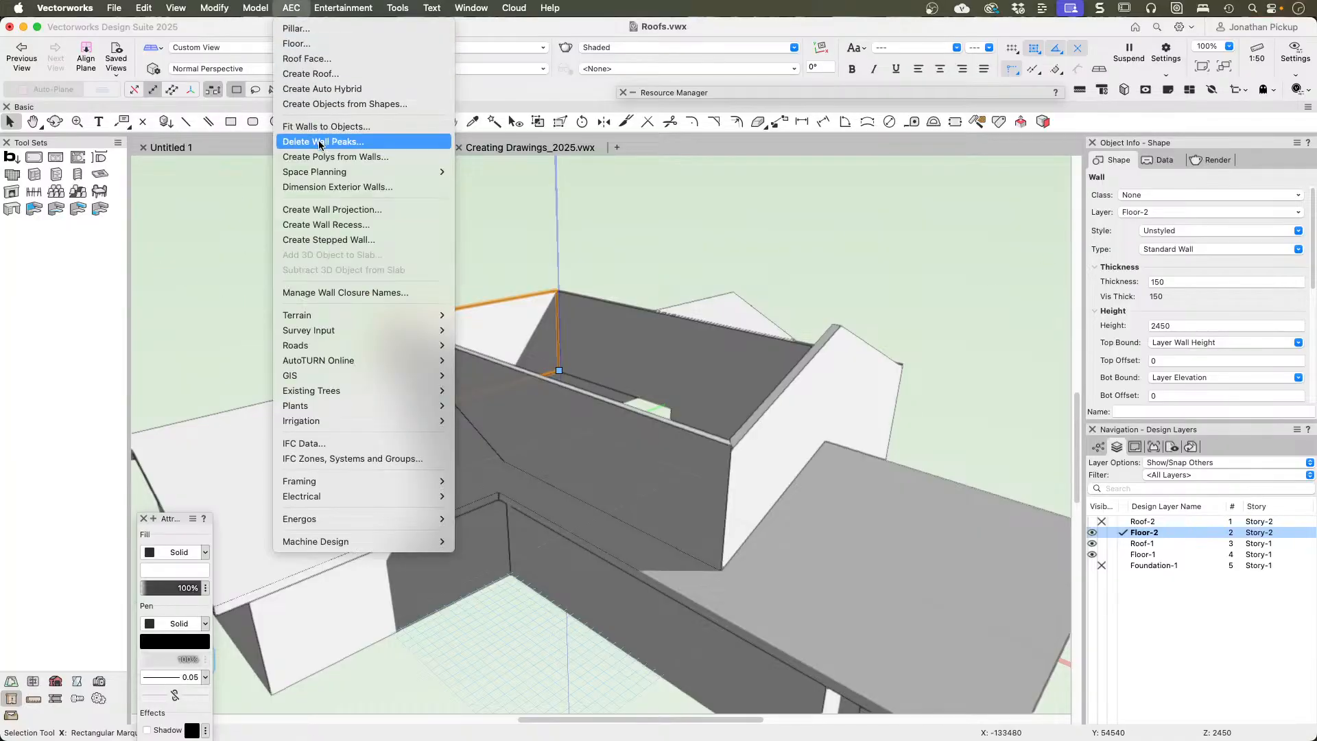
click(365, 132)
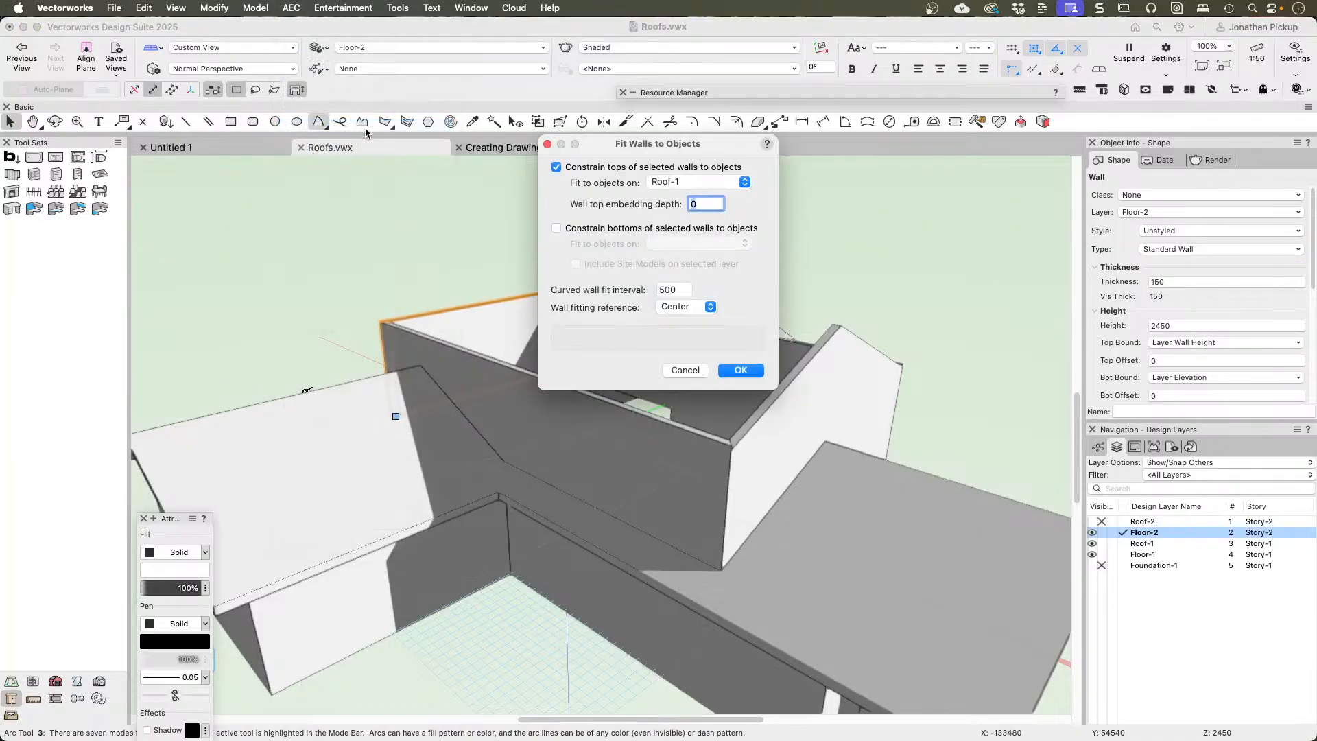
click(705, 179)
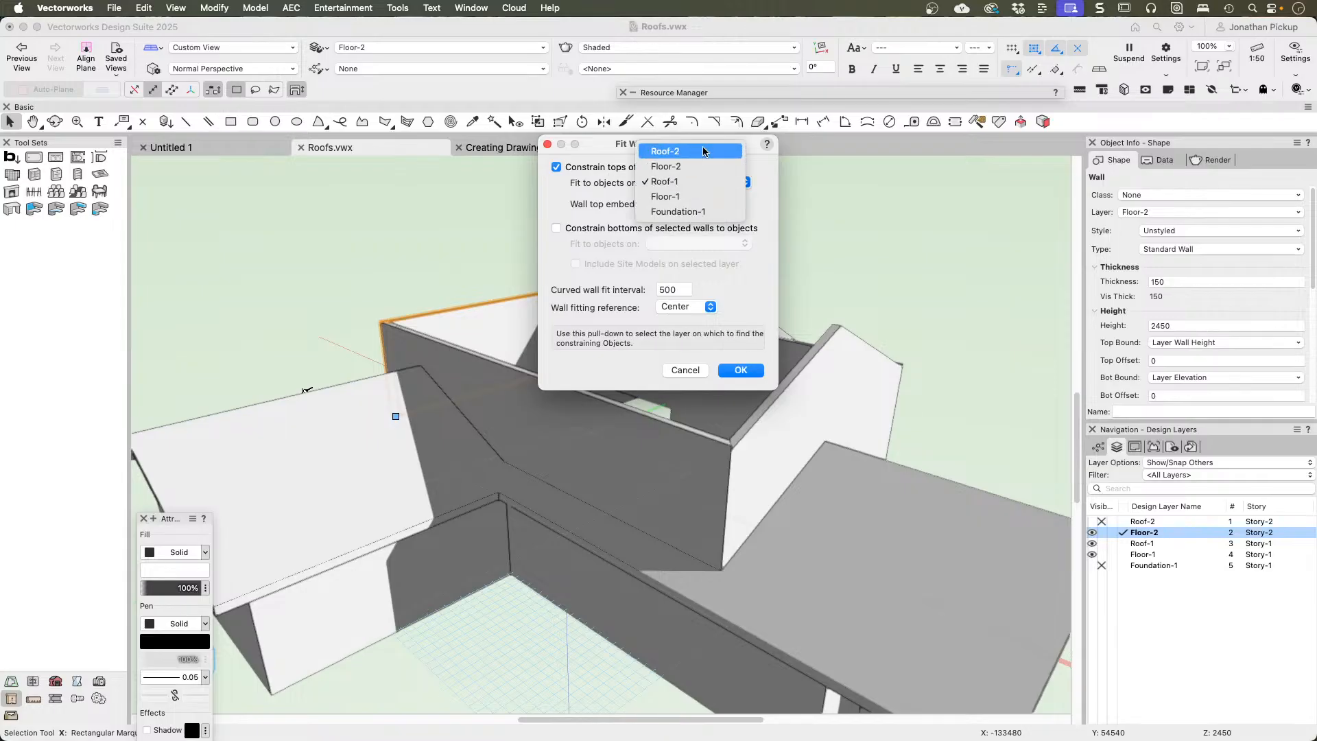
click(702, 148)
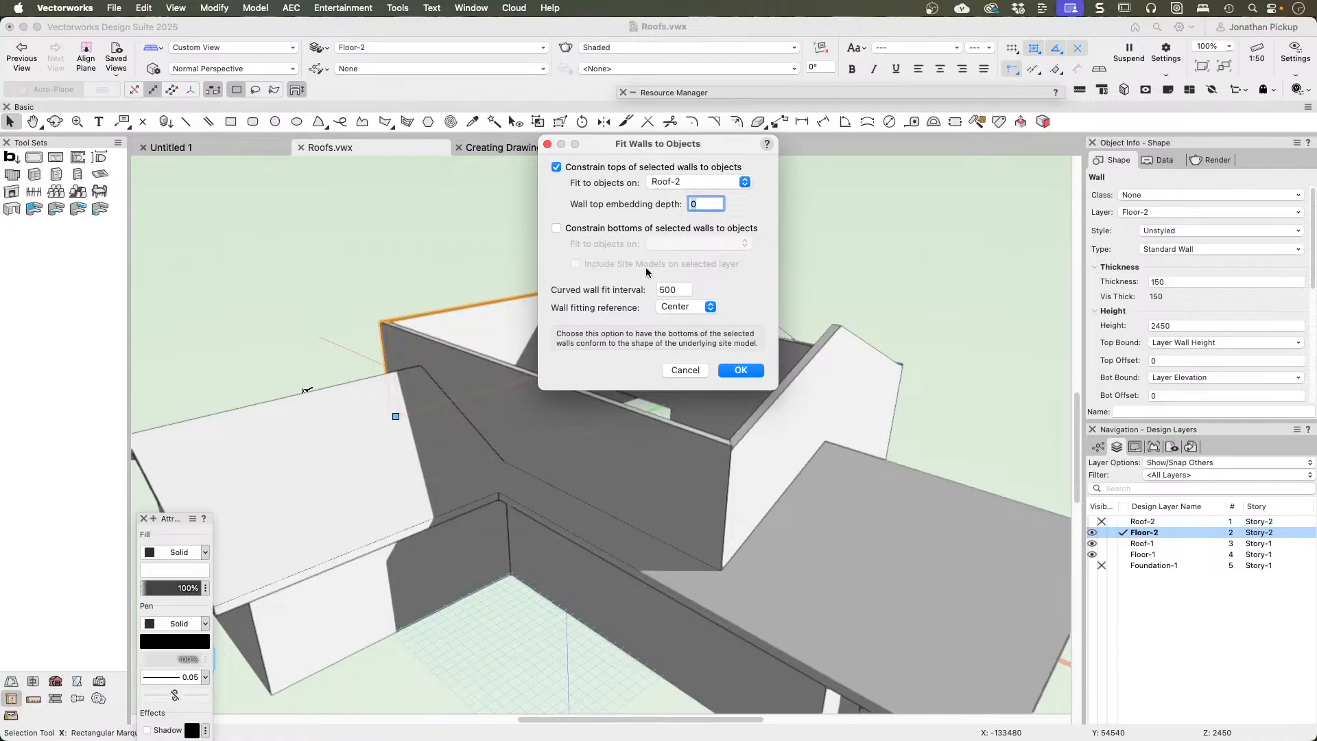
click(741, 370)
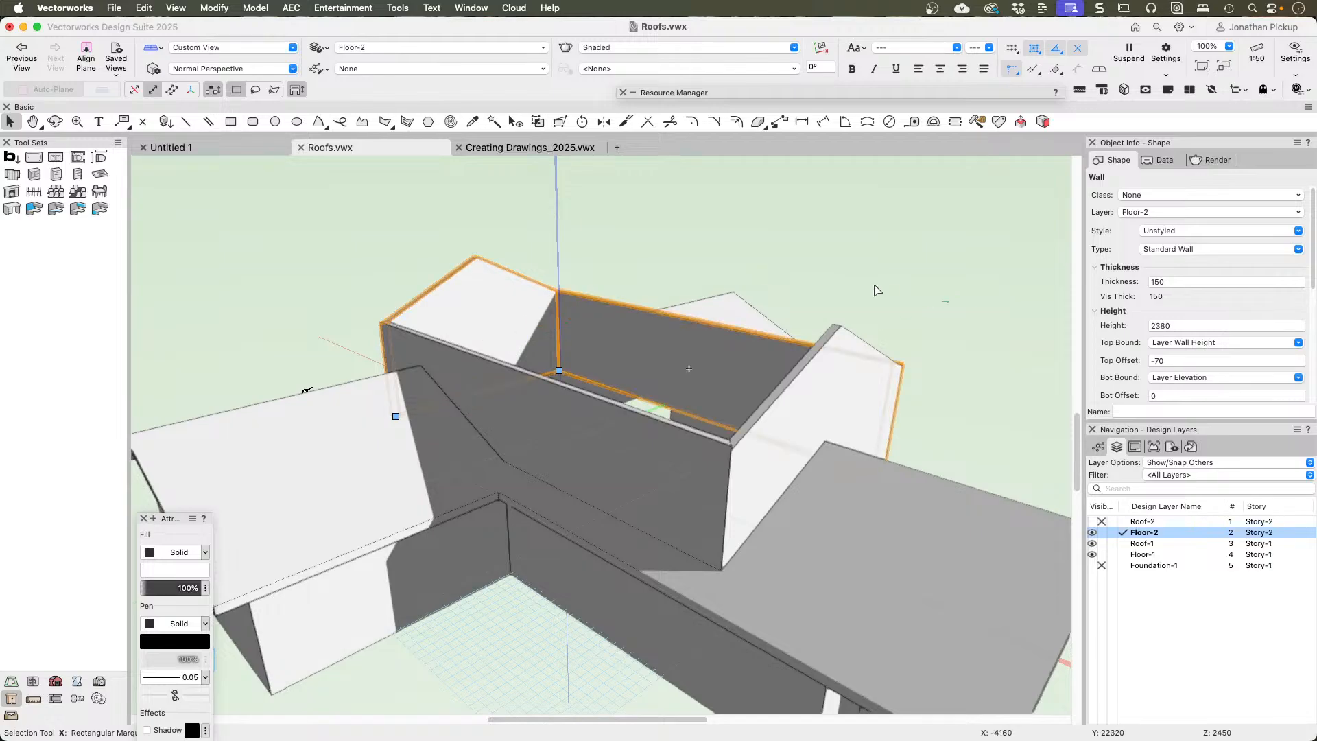
Step: Make layers Roof-2 and Foundation-1 visible, view the complete house in 3D, and clear the selection
click(1091, 522)
ctrl+middle_drag(650, 458, 634, 432)
scroll(635, 429, down, 2)
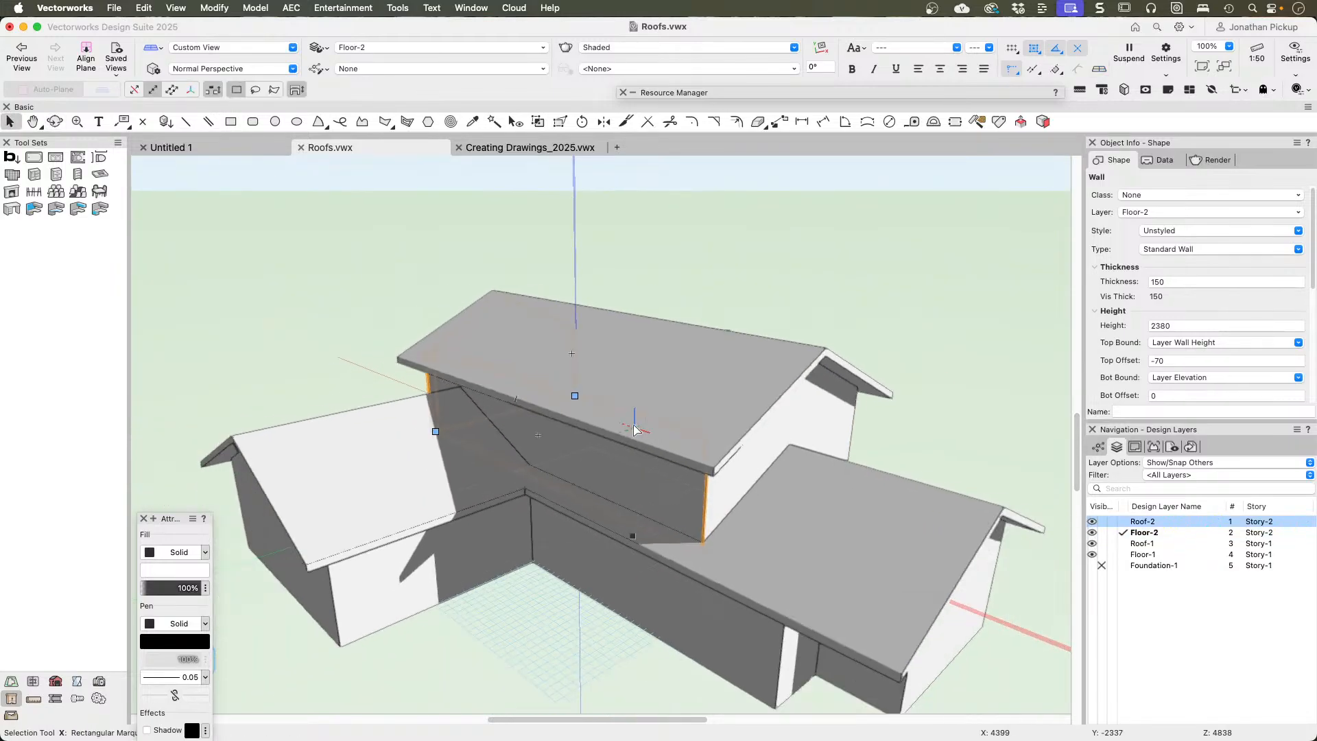
scroll(635, 429, down, 5)
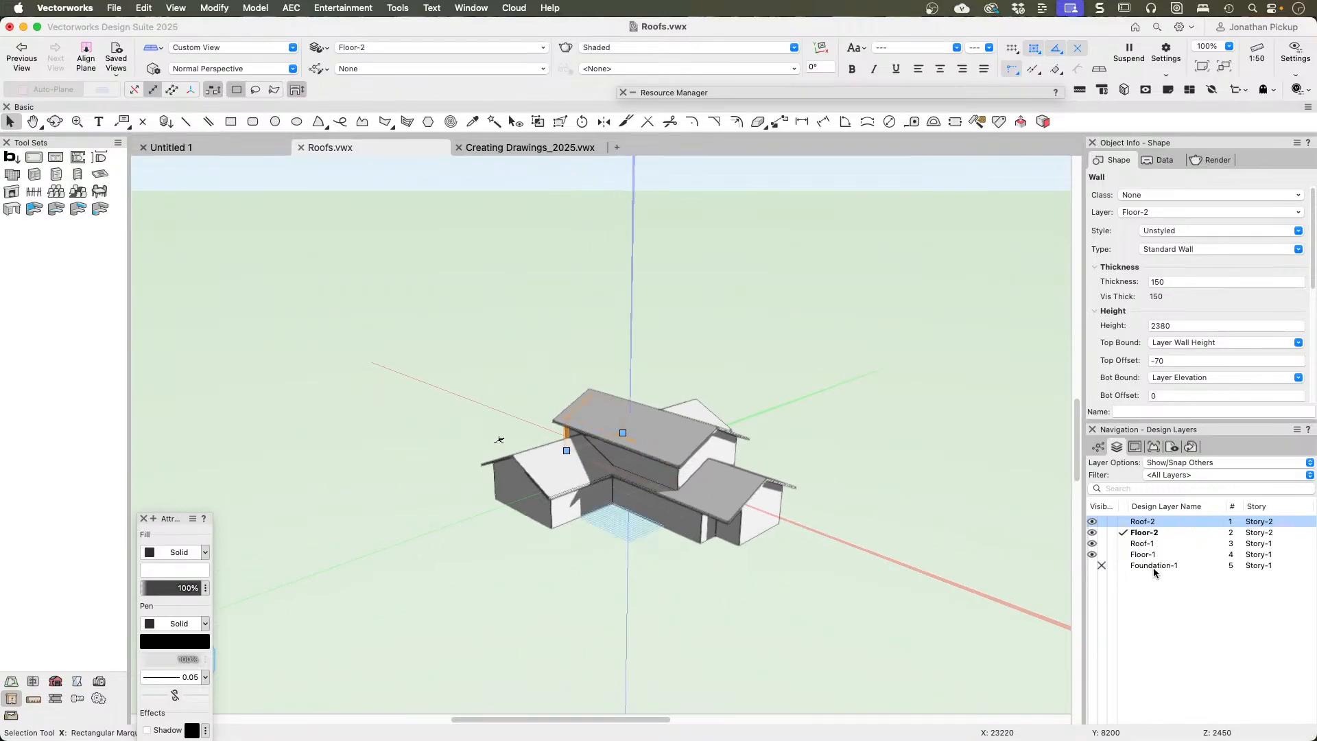
click(1092, 565)
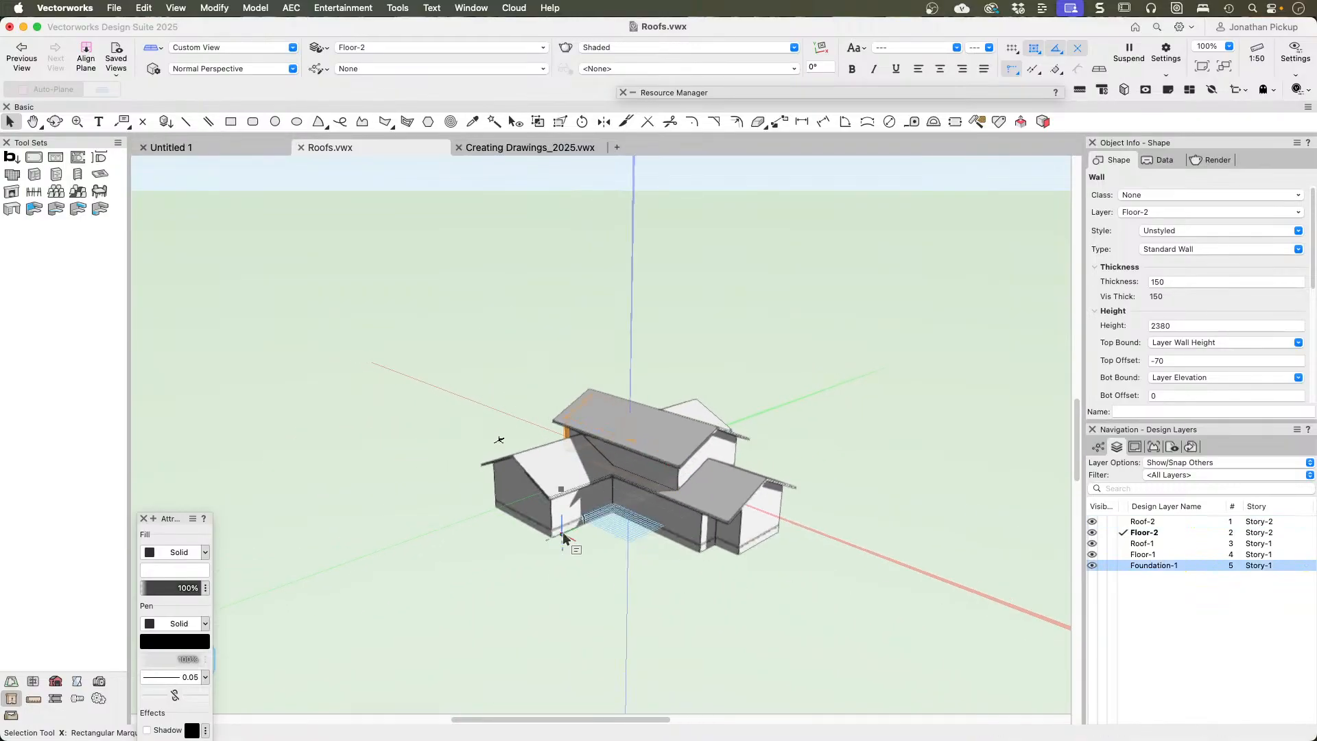
ctrl+middle_drag(564, 532, 406, 455)
click(714, 382)
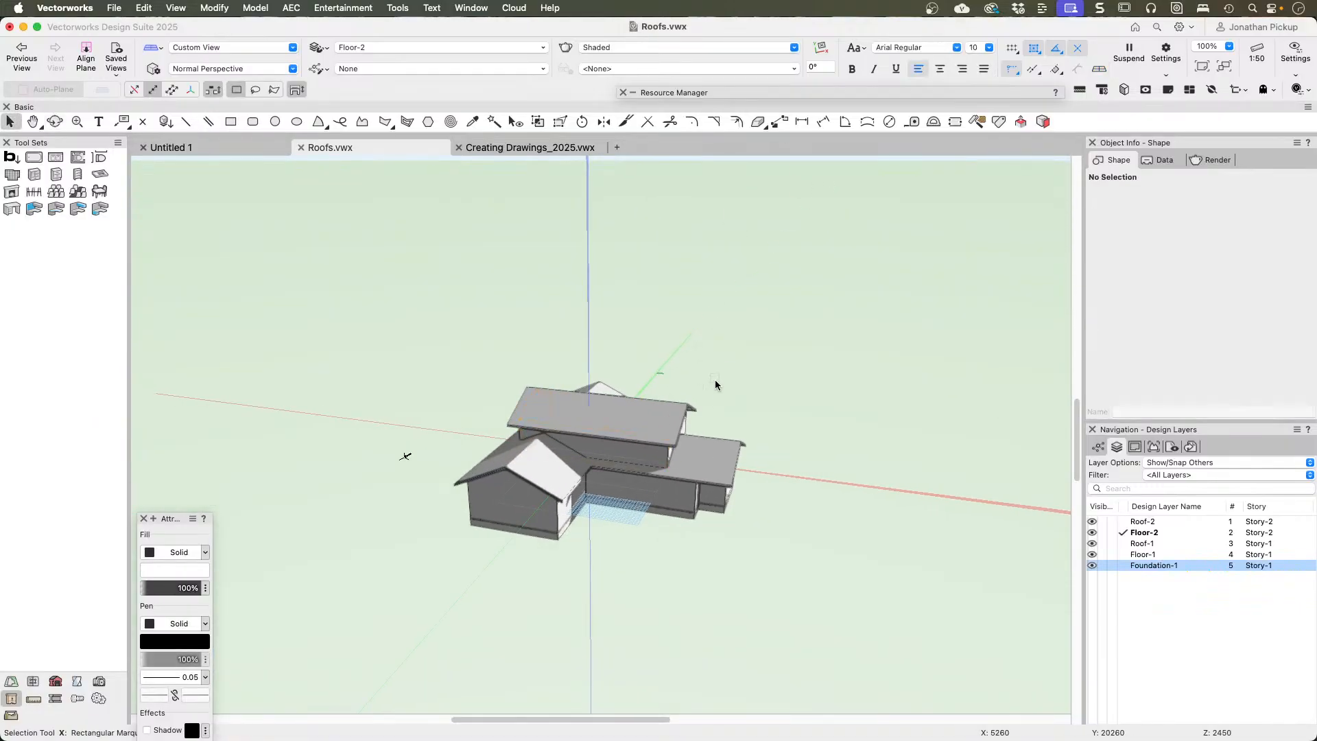
Step: Enable the Clip Cube around the Floor-2 gable end wall and pull its inner side face outward about 2260 mm
click(684, 425)
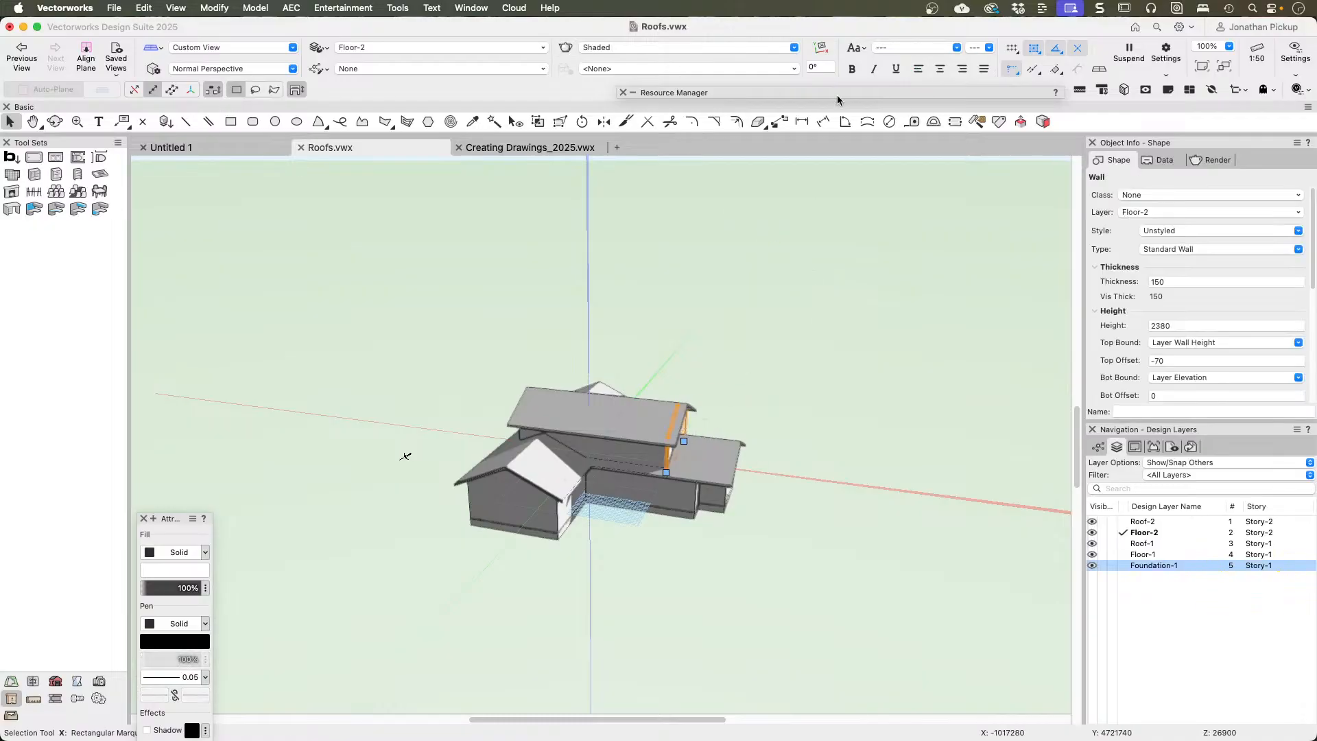
click(1127, 91)
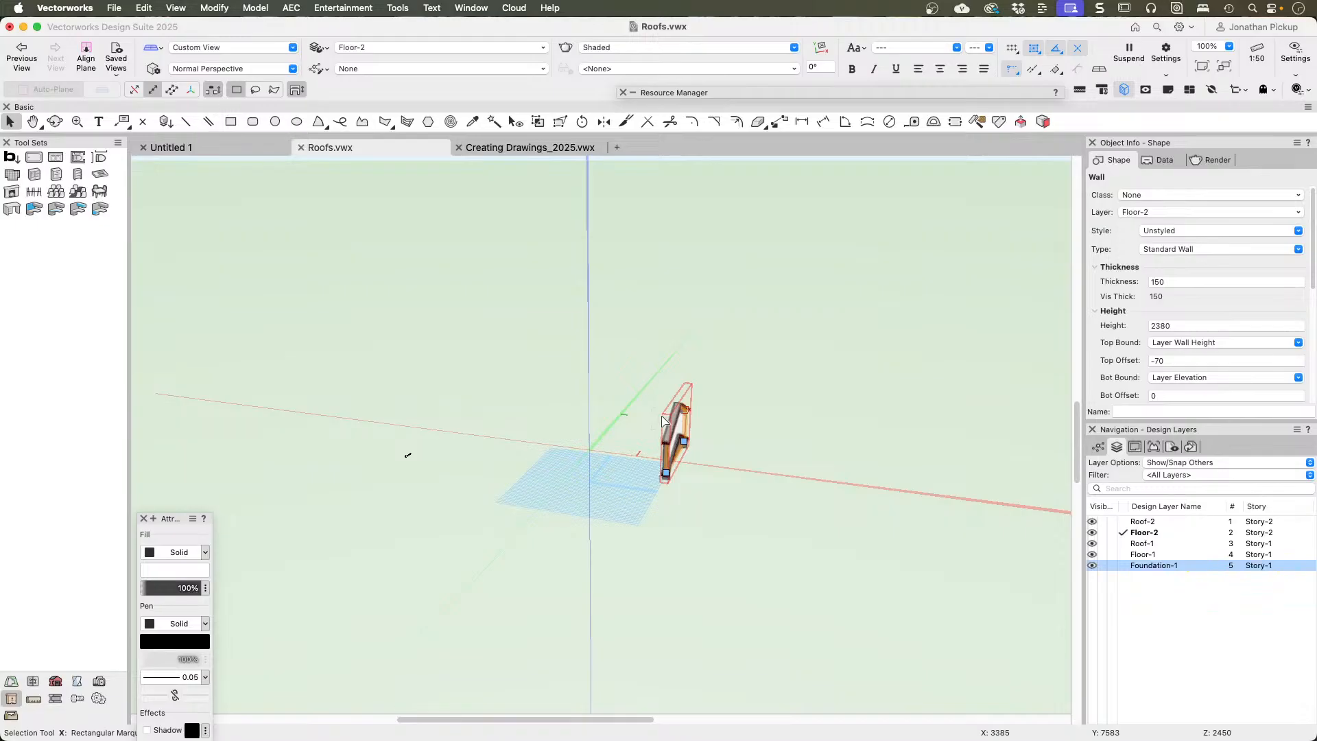
scroll(663, 420, up, 3)
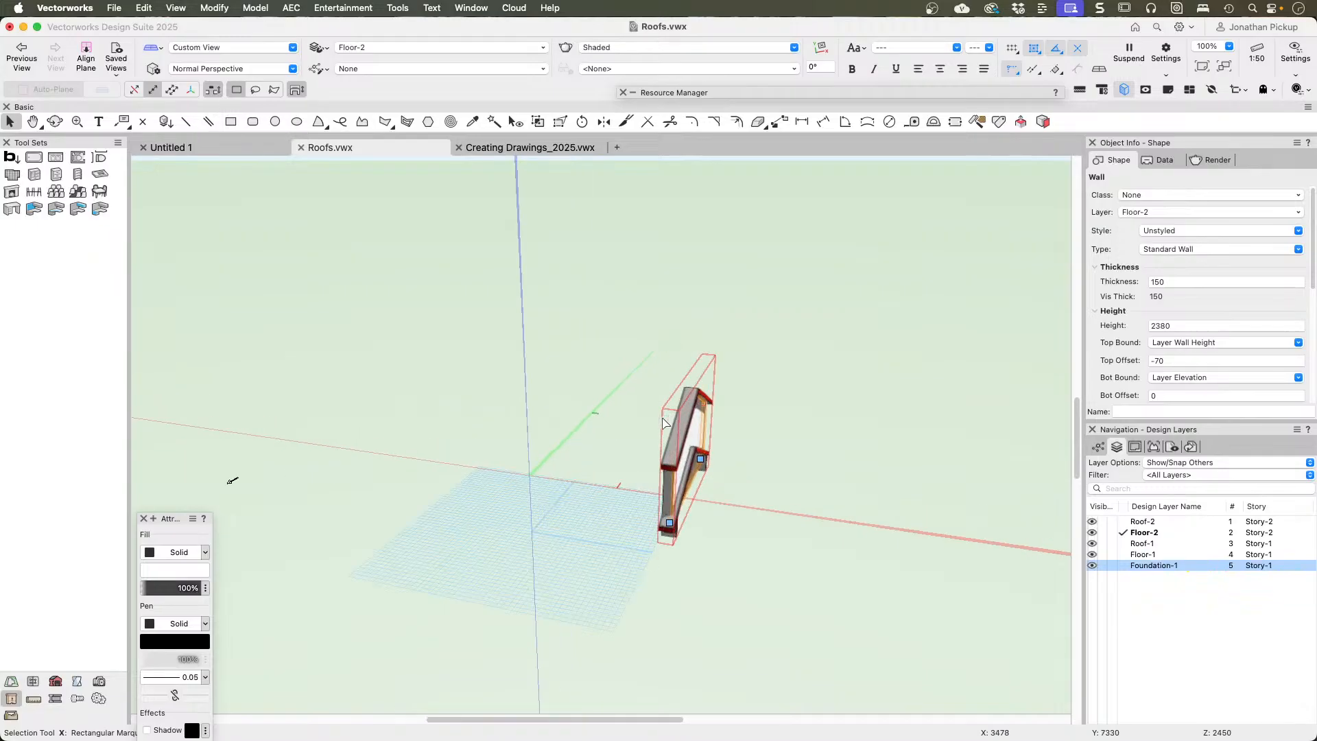
click(664, 428)
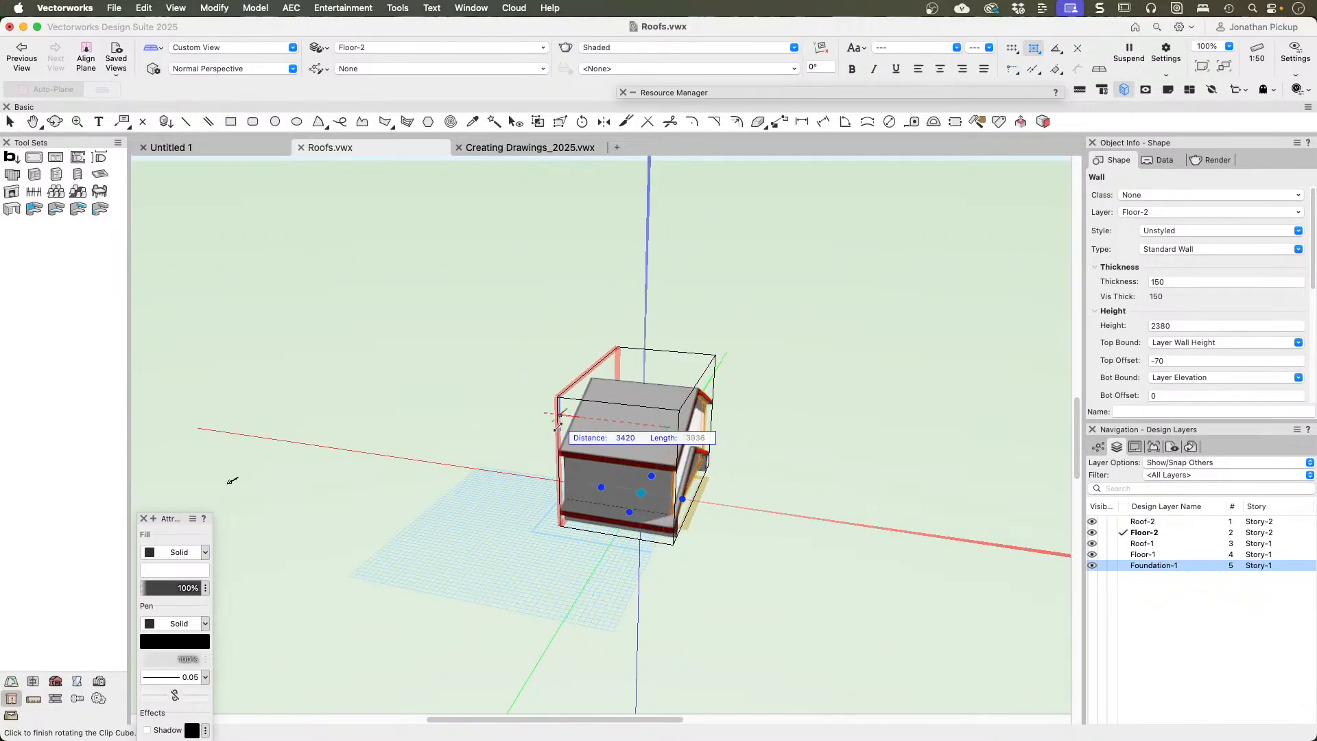
click(646, 358)
Step: Raise the clip cube's top face about 1580 mm and extend its bottom face below the foundation
click(579, 386)
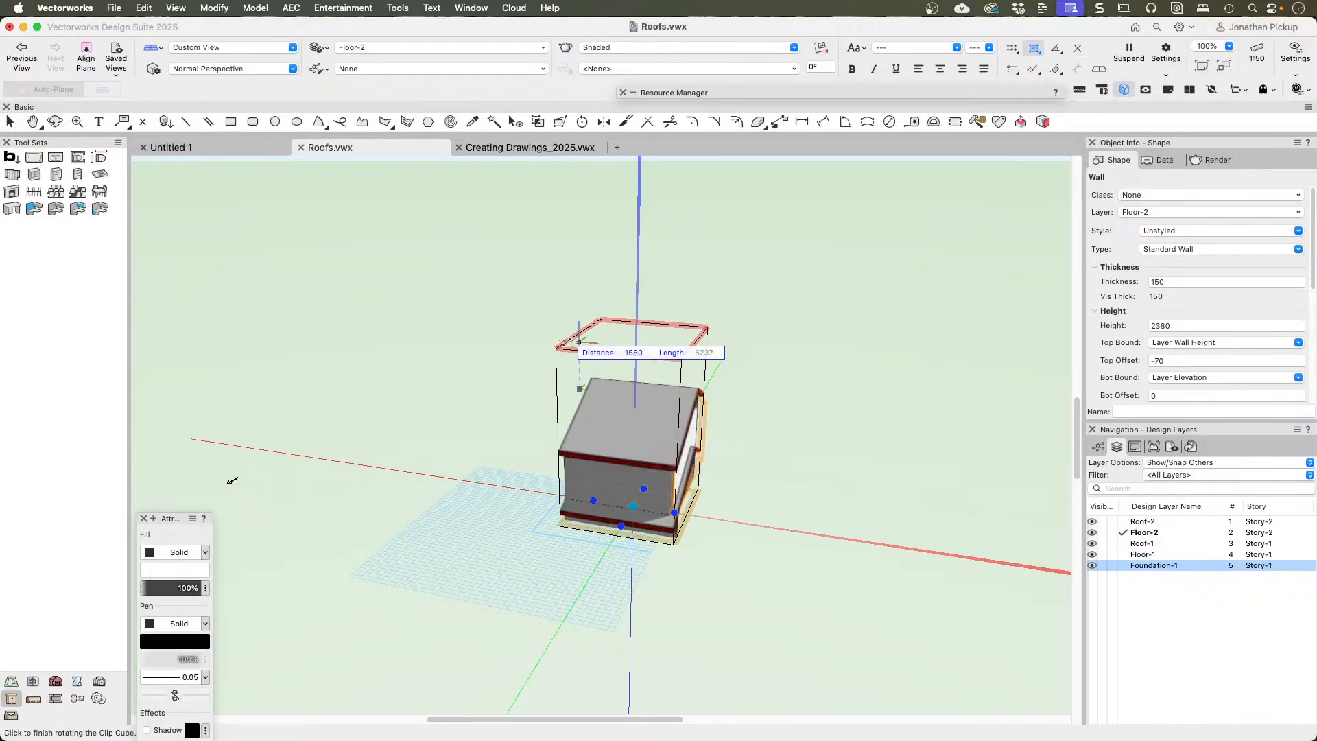
click(579, 341)
click(634, 551)
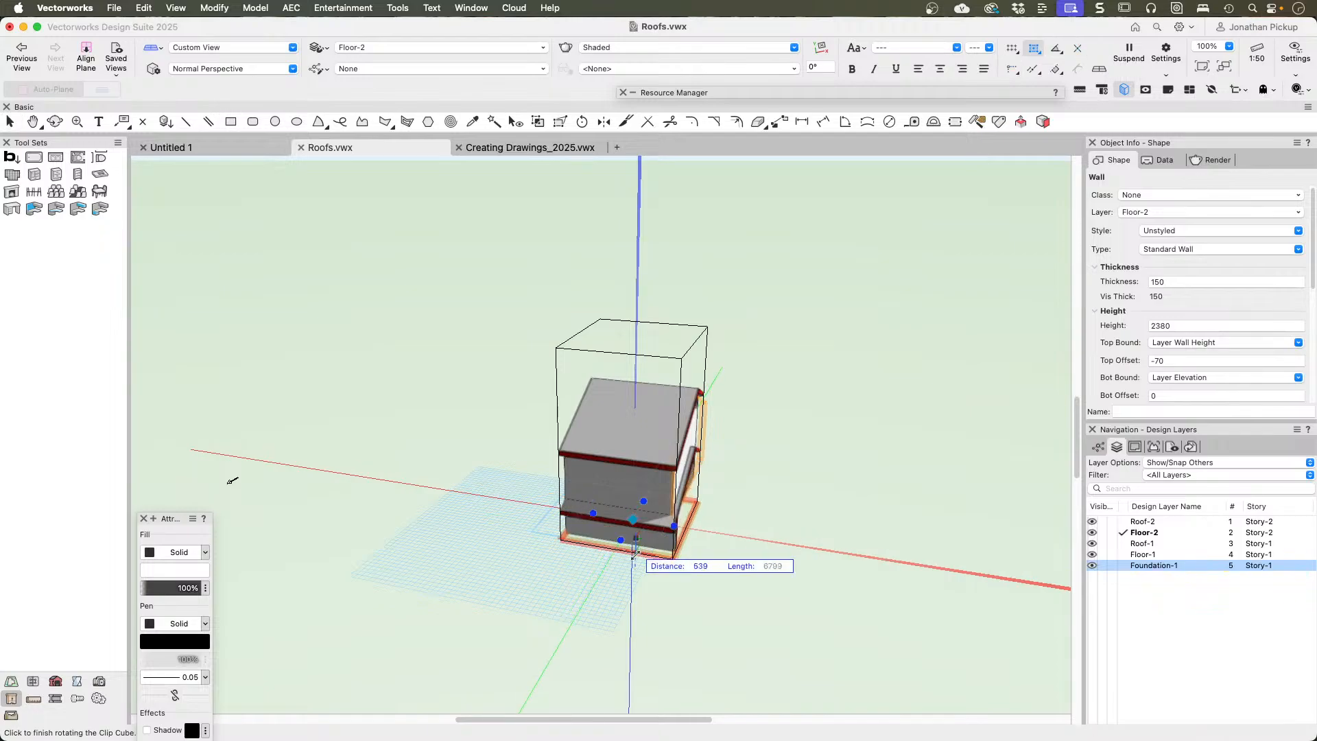
click(625, 626)
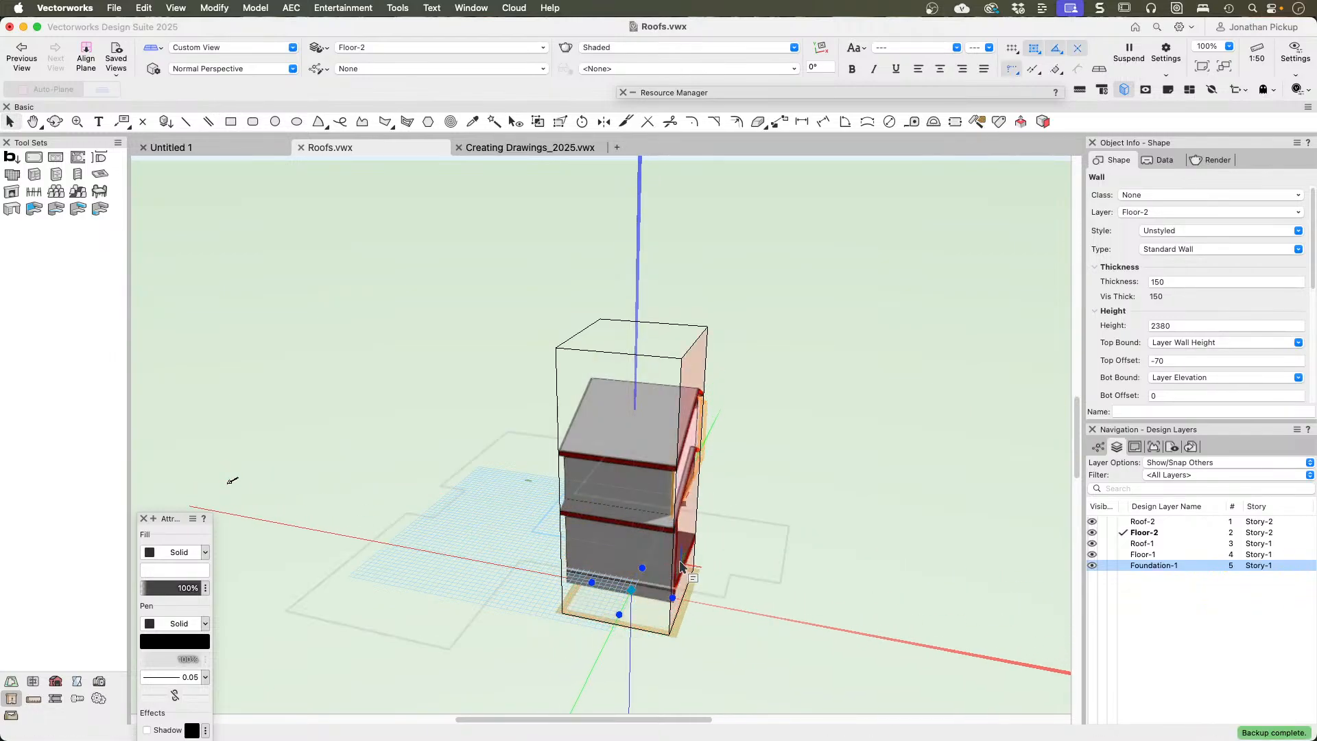
Step: View the cut side of the clip cube and move that face inward to section the building through both floors
super+middle_drag(686, 567, 25, 450)
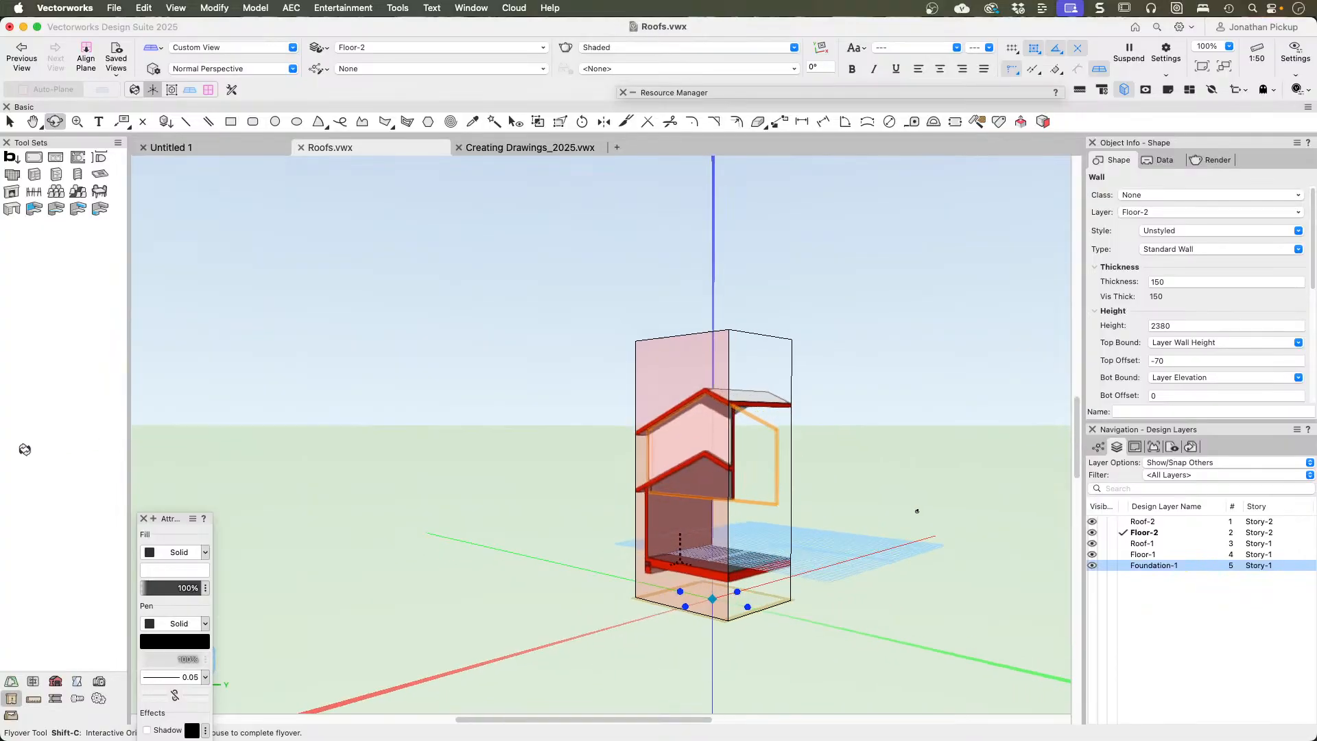
click(701, 364)
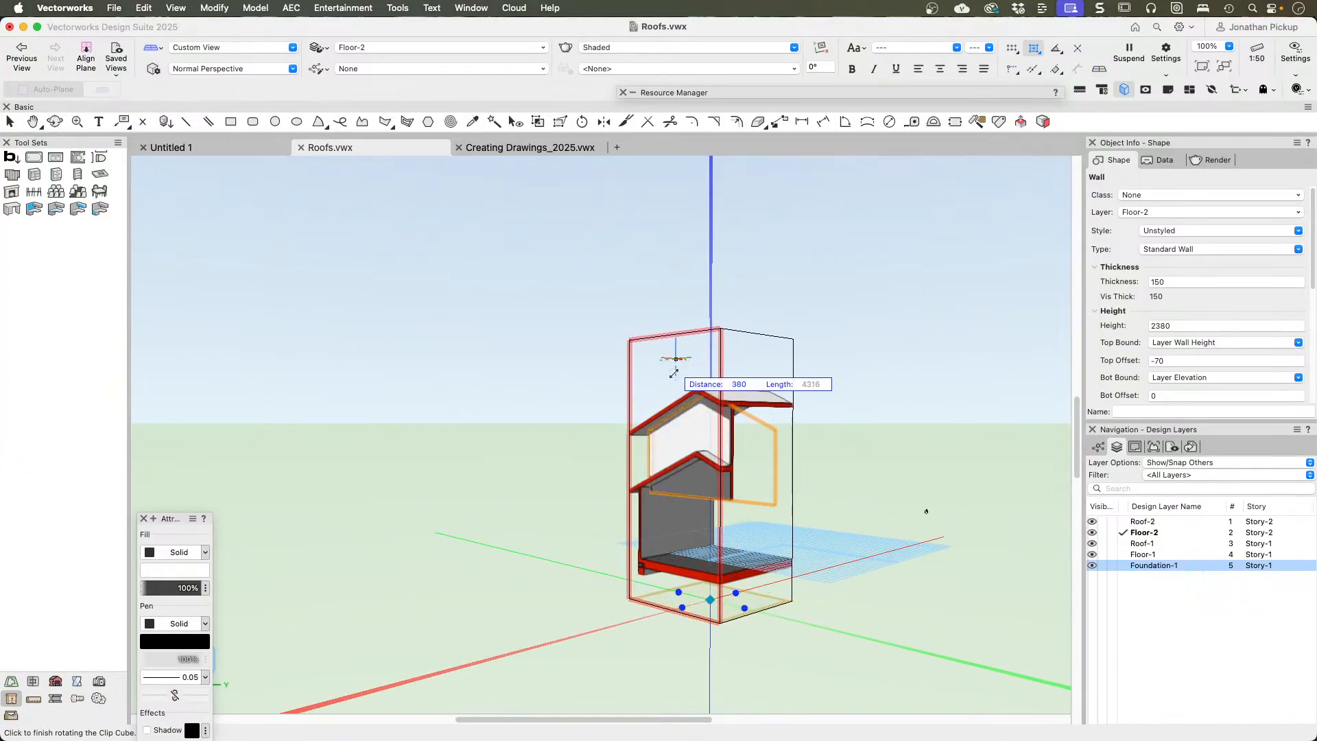
scroll(669, 369, up, 3)
middle_drag(701, 452, 576, 343)
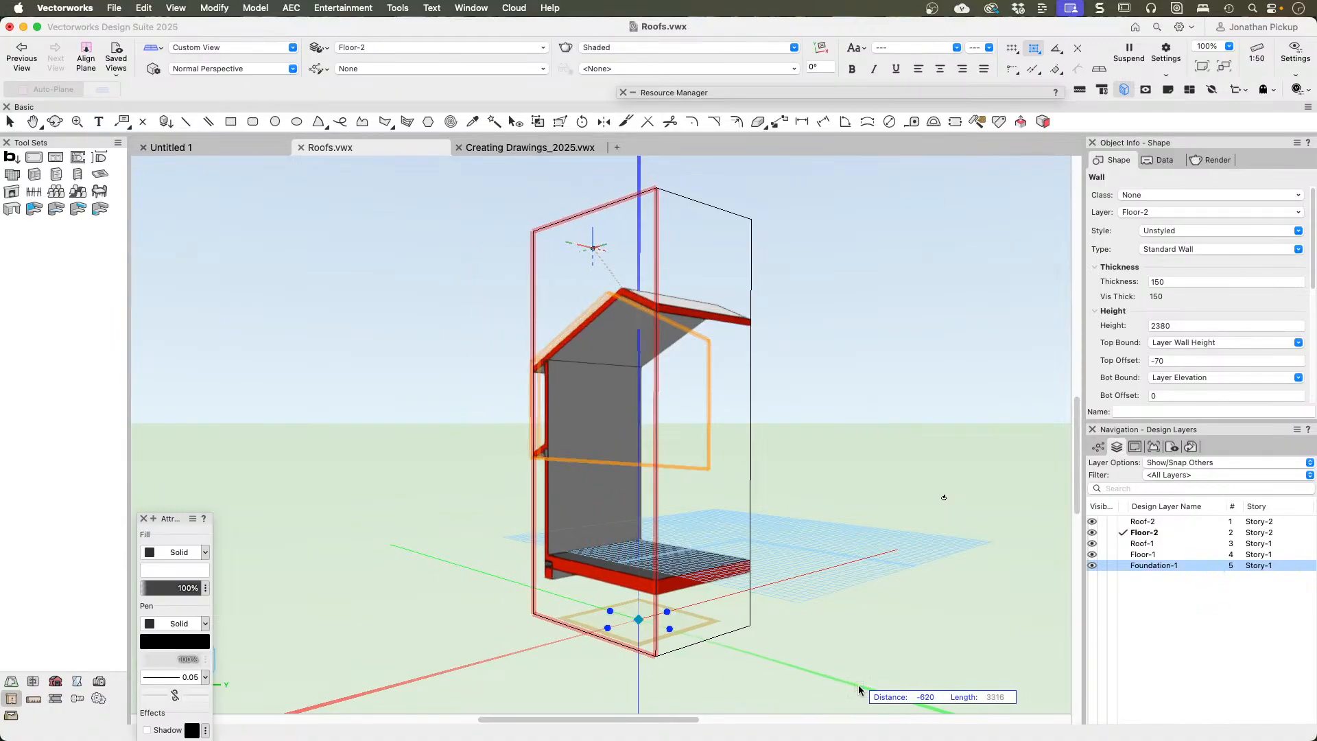
click(890, 681)
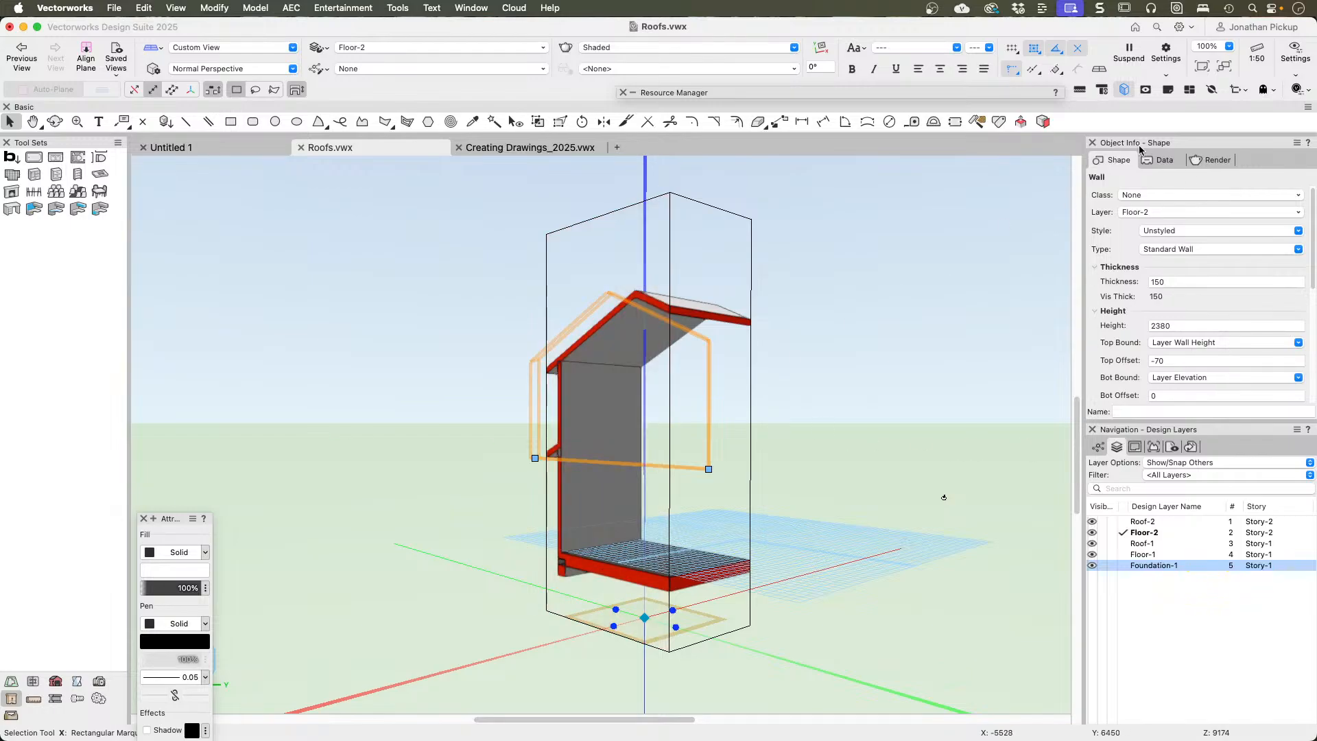
Step: Turn off the Clip Cube, clear the selection, and view the complete house from several sides and from above
click(1123, 88)
click(873, 313)
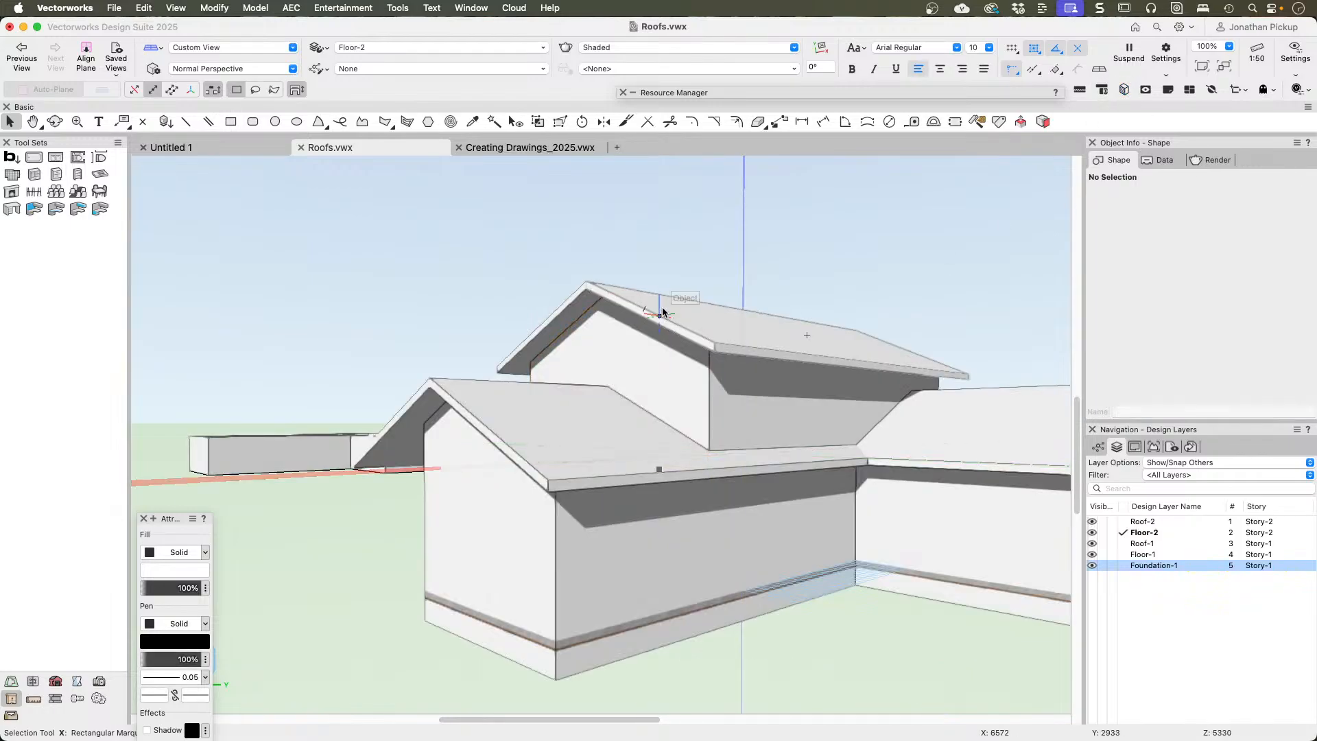
super+middle_drag(658, 314, 1072, 311)
scroll(727, 315, down, 3)
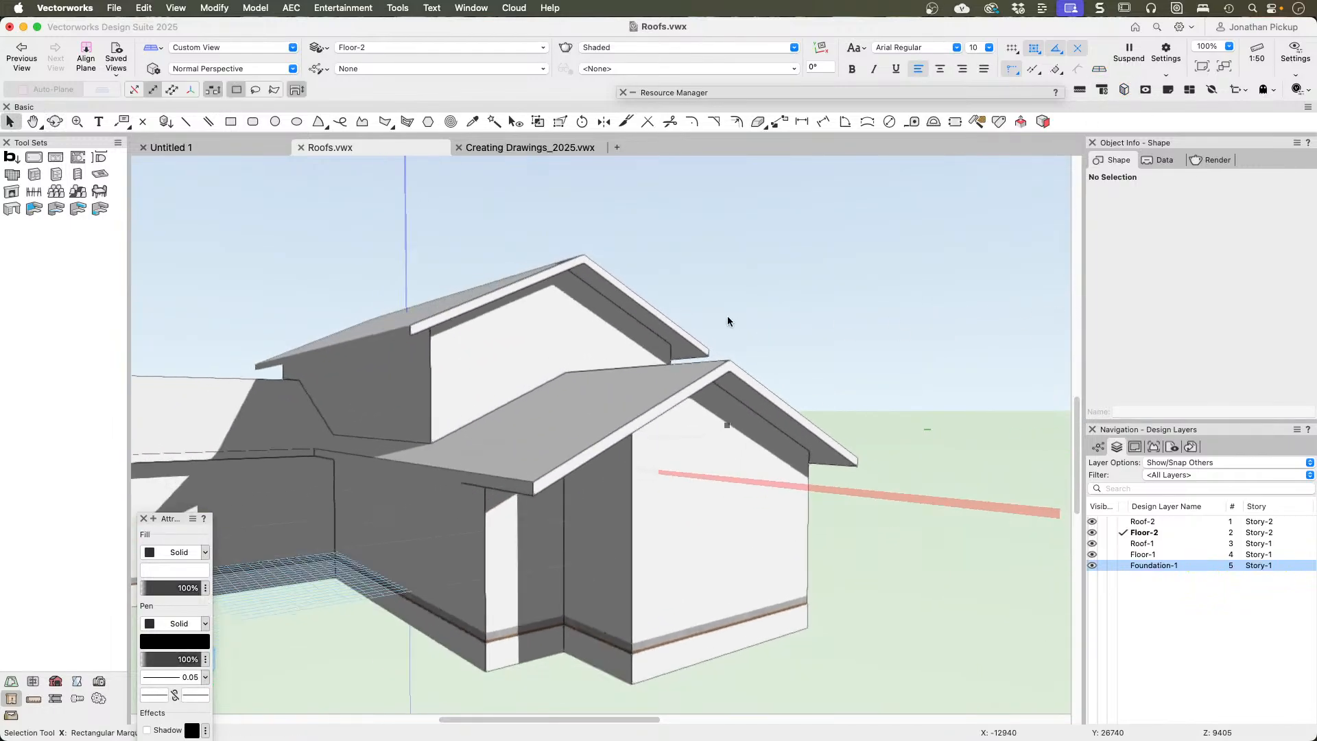
ctrl+middle_drag(560, 310, 807, 449)
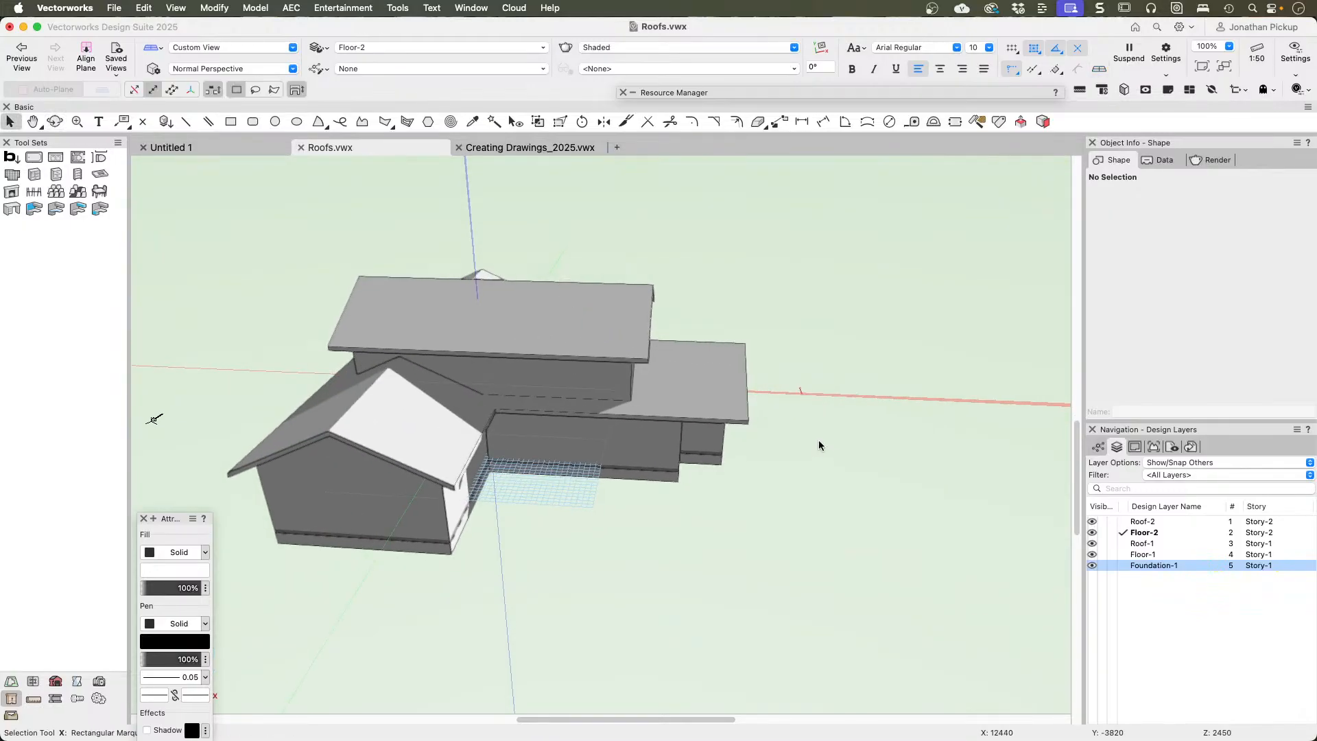
click(421, 416)
Step: Place a freestanding, unstyled window on layer Floor-2 in the open area beside the house
click(55, 681)
click(792, 93)
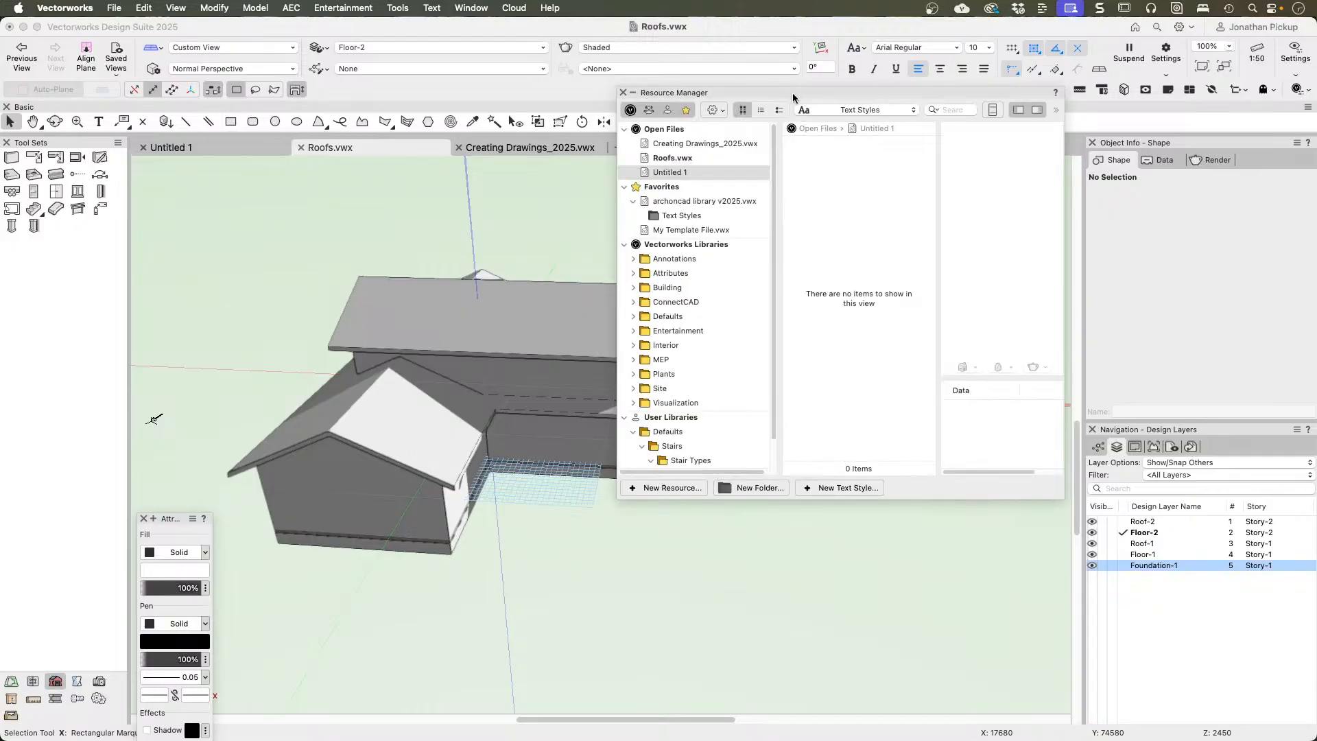
click(664, 159)
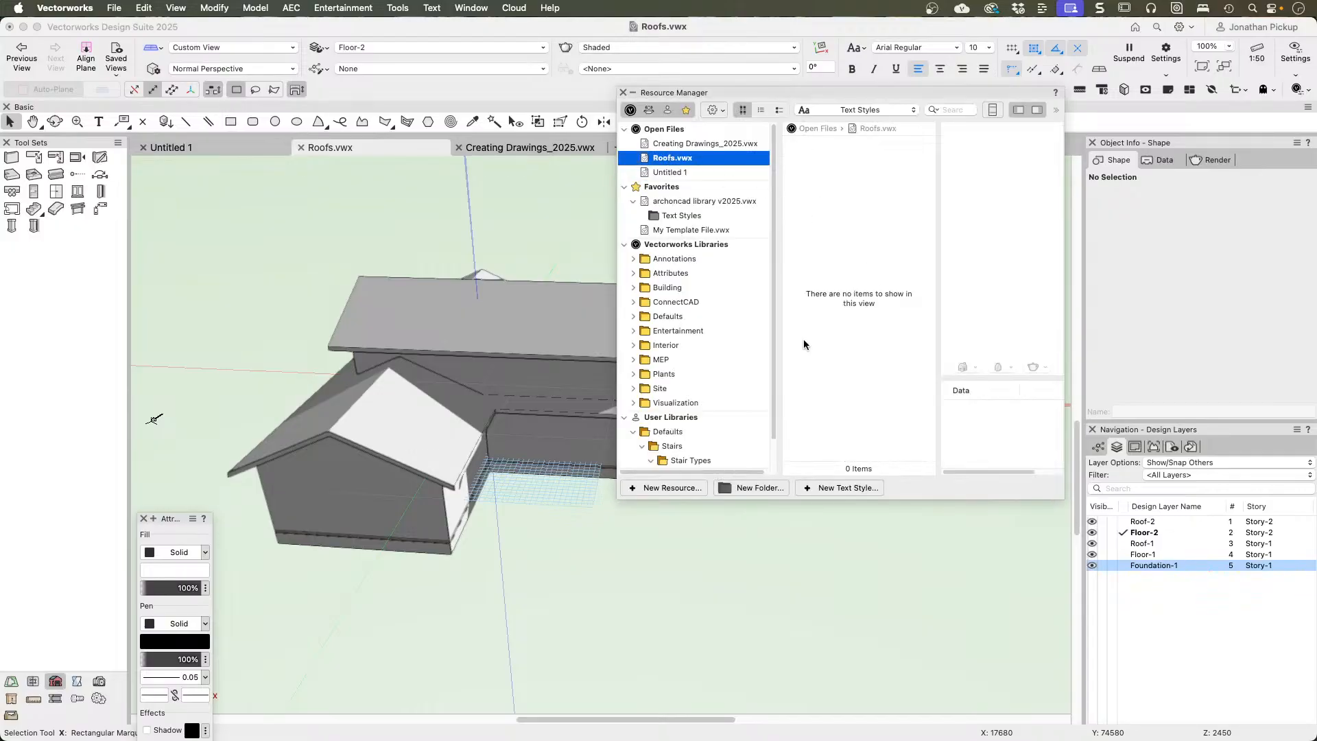
click(76, 192)
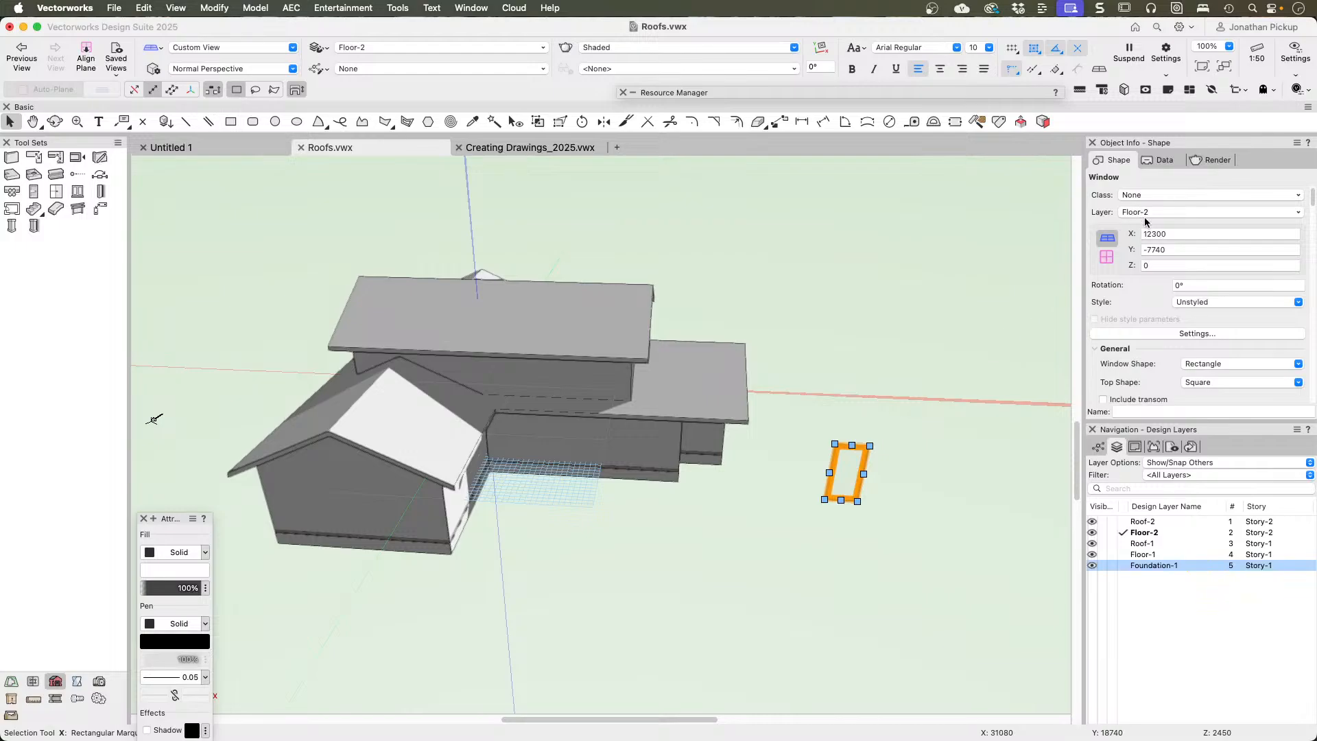
Step: Set the freestanding window's width to 1200 and its height to 900
scroll(1186, 274, down, 6)
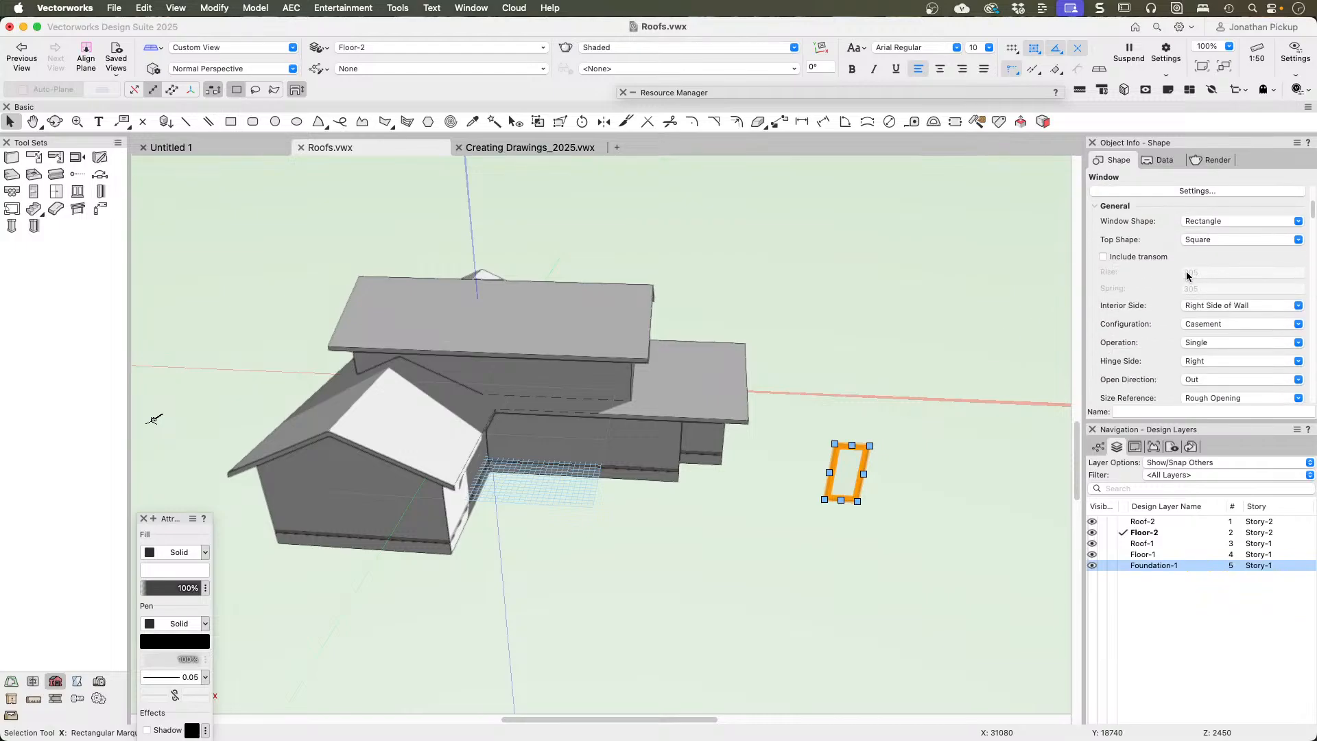
scroll(1190, 277, down, 1)
click(1211, 326)
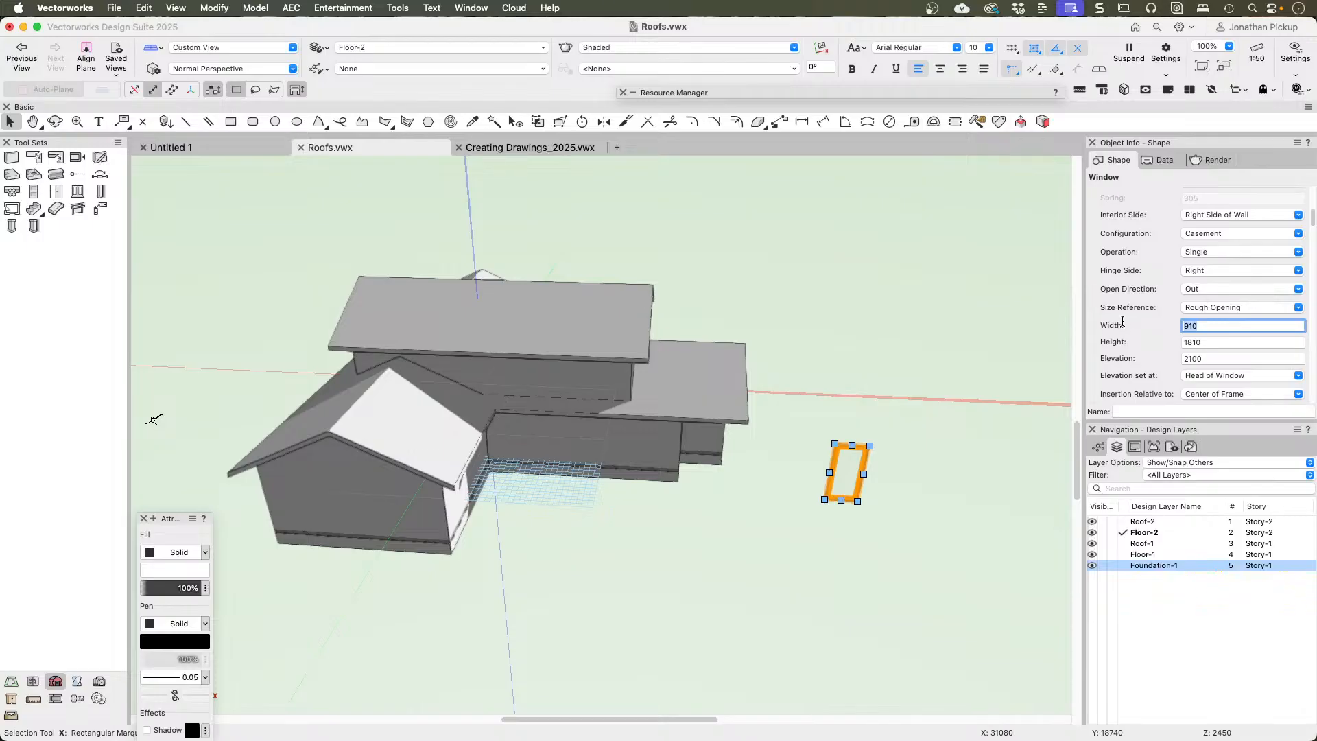
text(1200)
key(Tab)
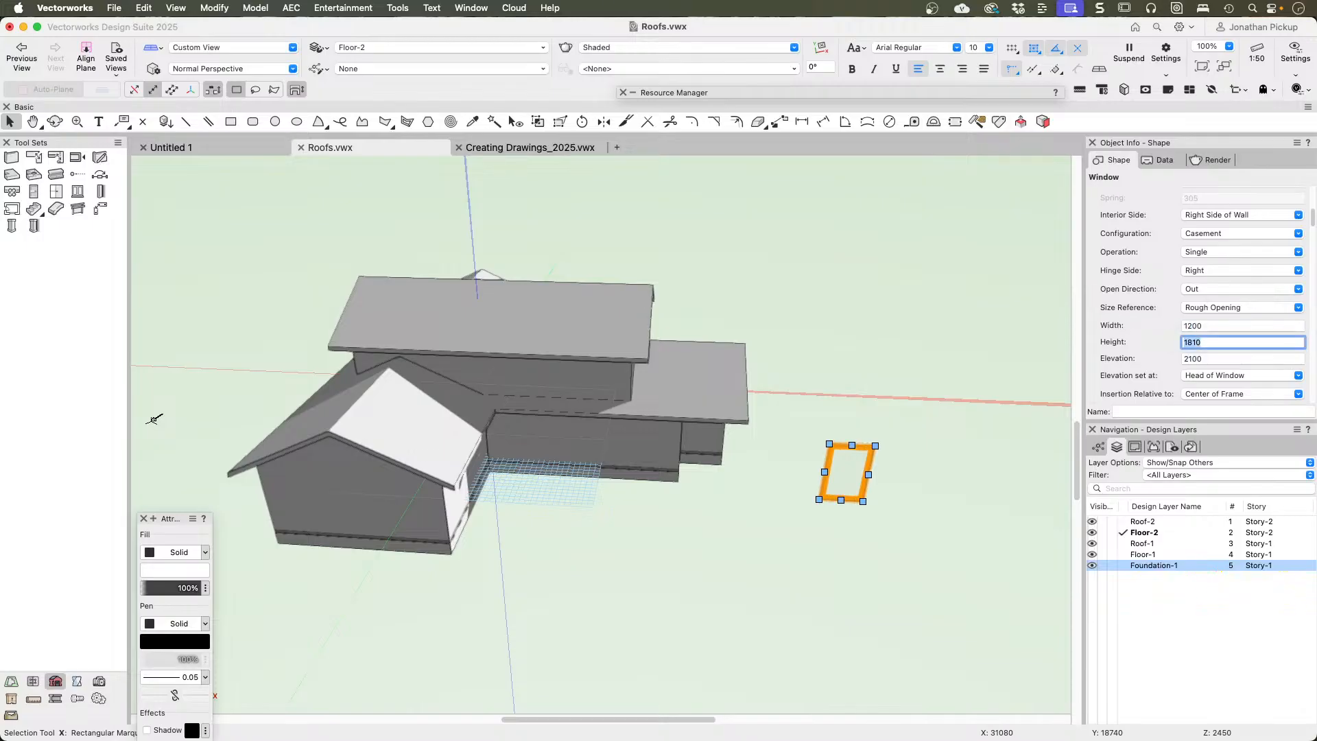
text(900)
key(Tab)
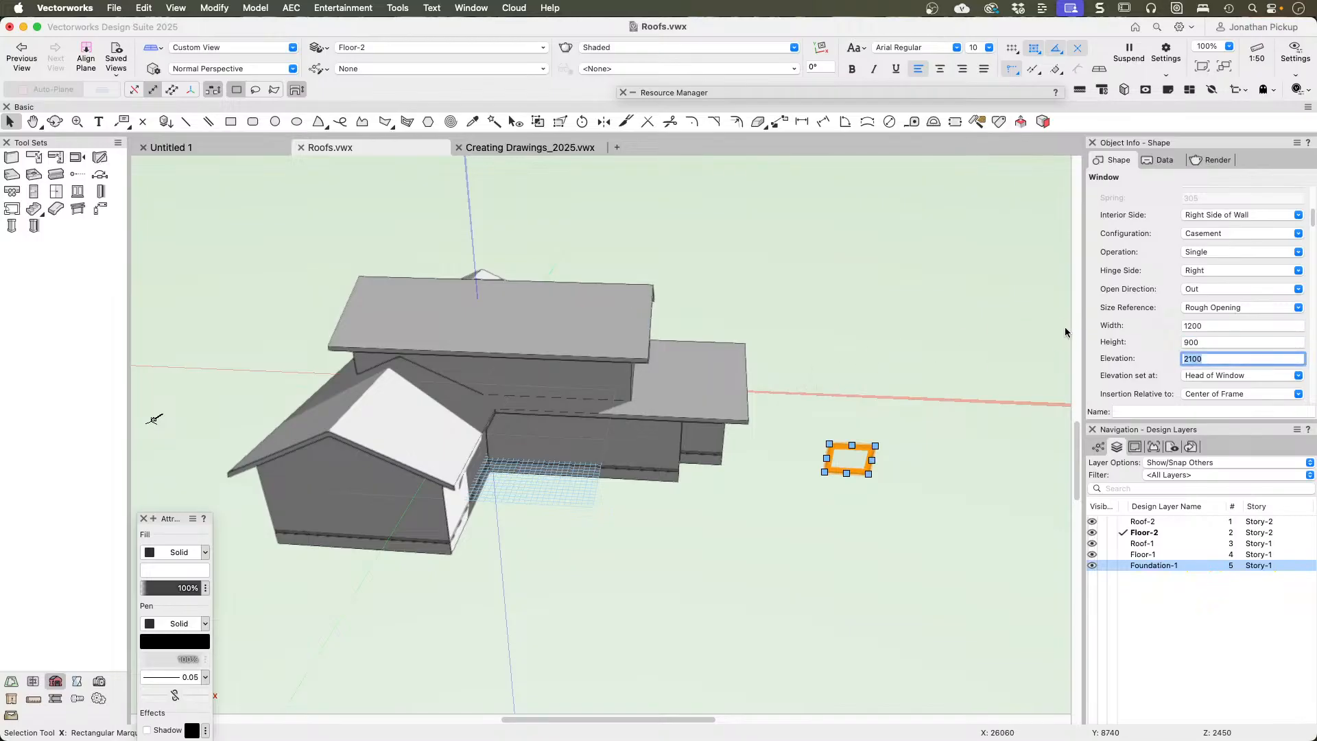
Step: Change the window's configuration to Custom
scroll(1247, 374, down, 3)
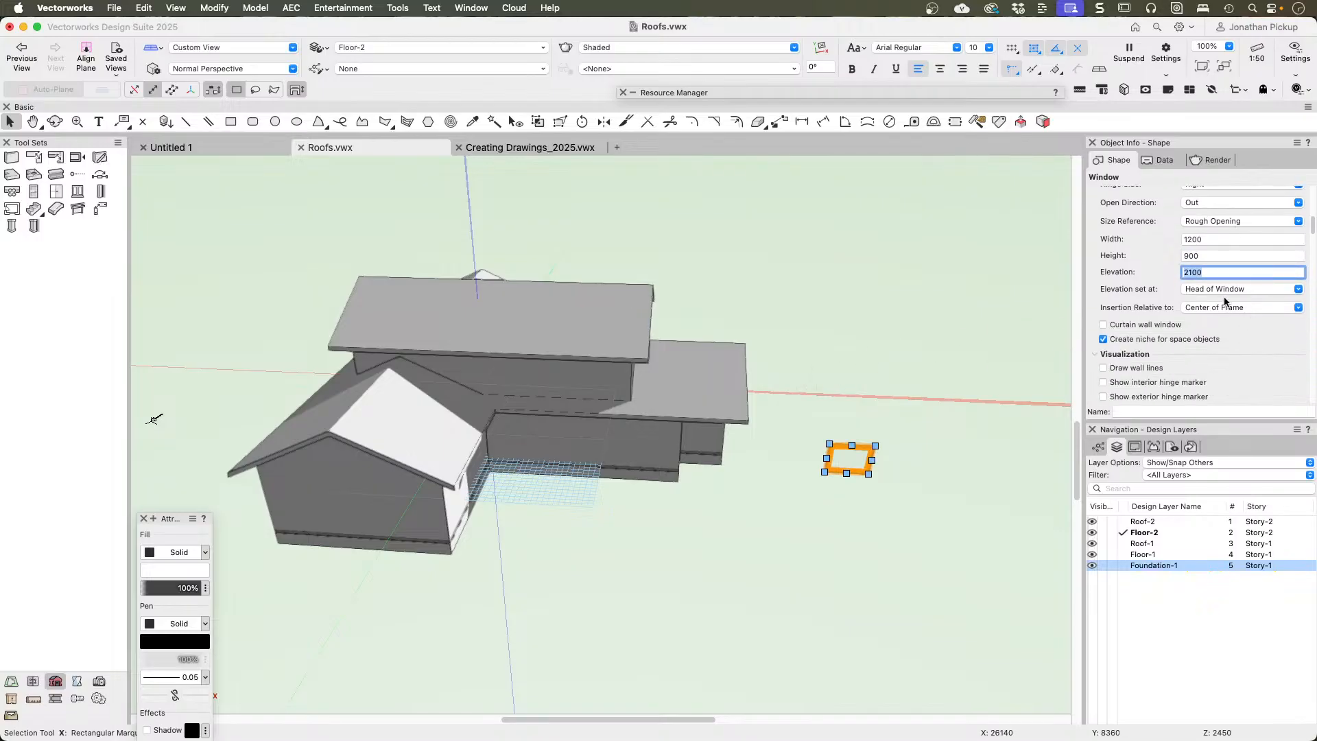
scroll(1159, 262, up, 3)
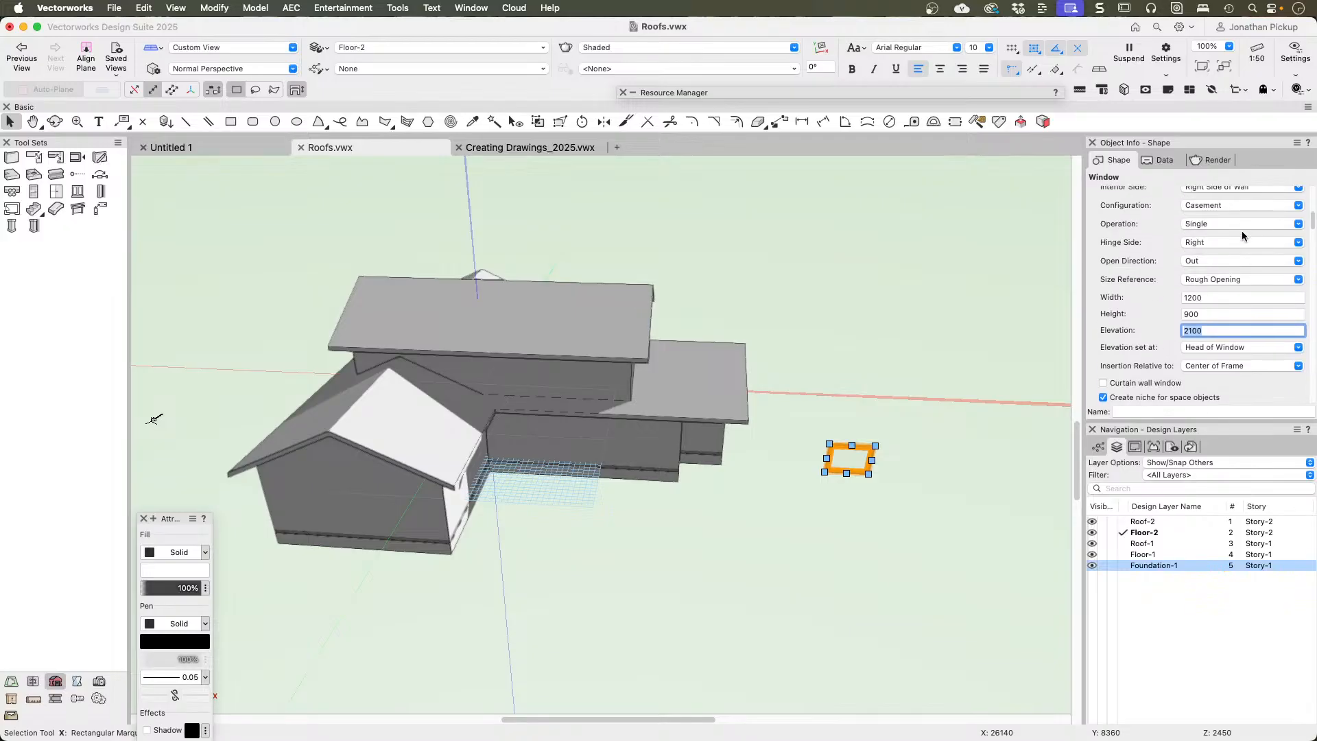
click(1193, 216)
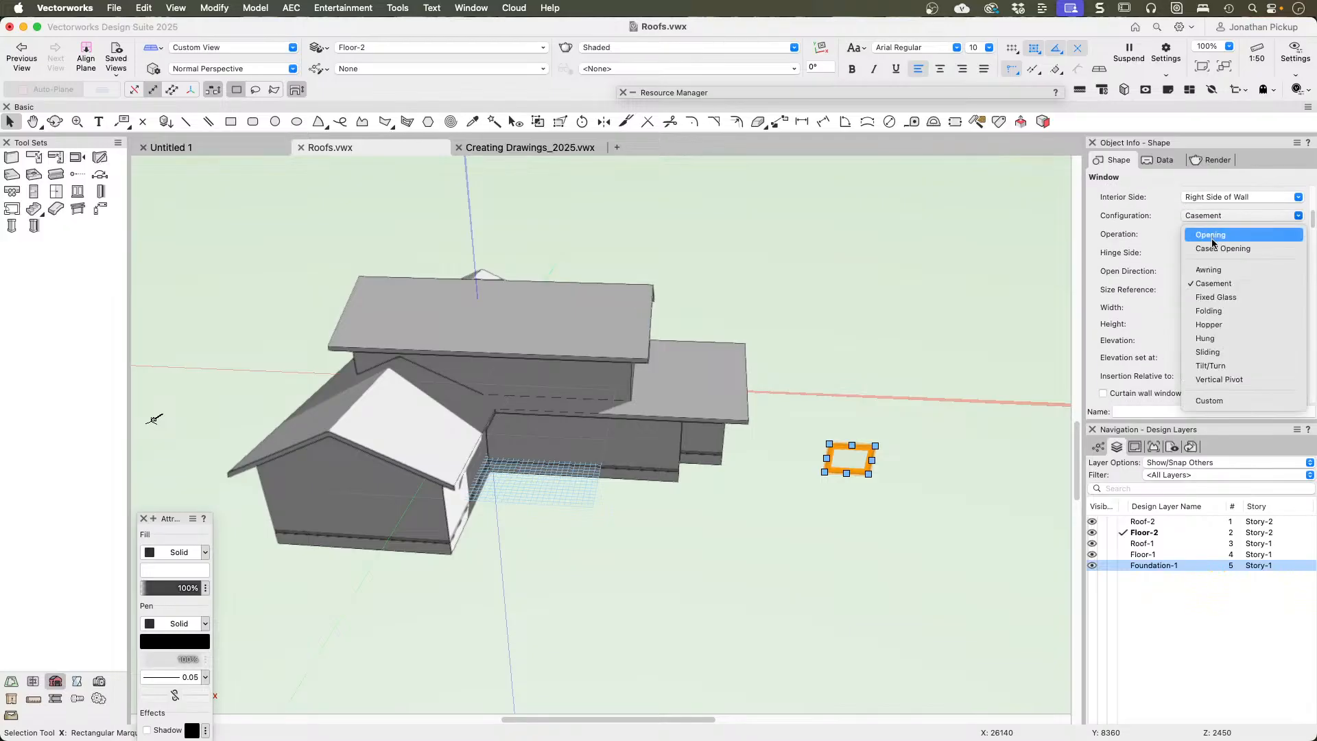
click(1207, 400)
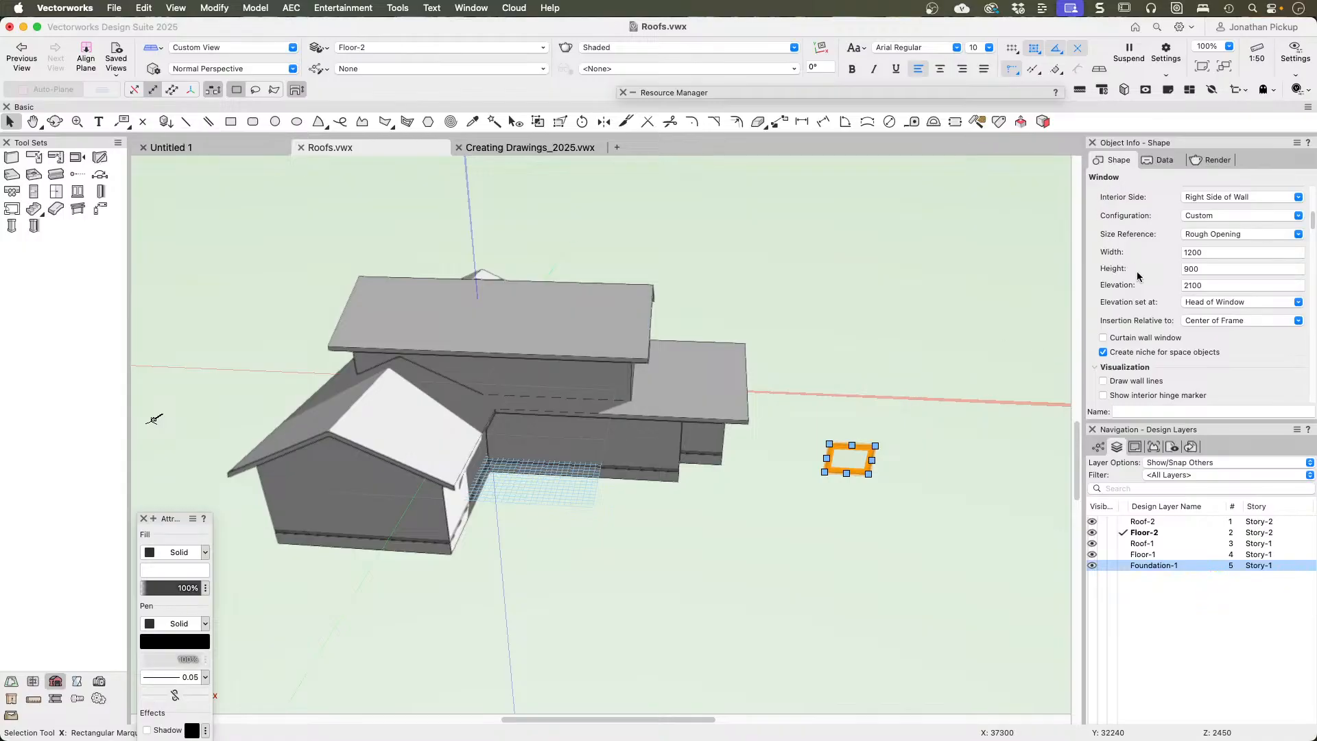
Step: Divide the window's custom configuration into 2 columns, apply the window settings, and deselect the window
scroll(1138, 275, up, 5)
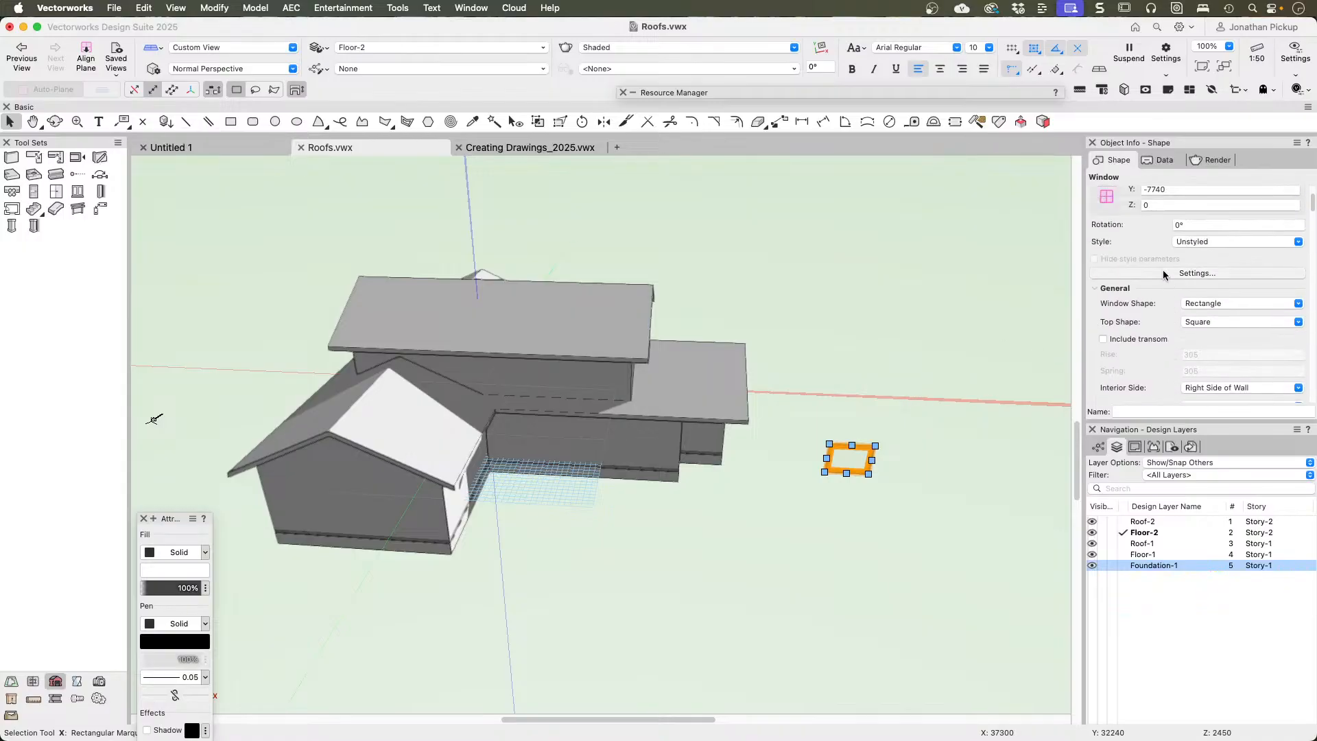
click(1162, 272)
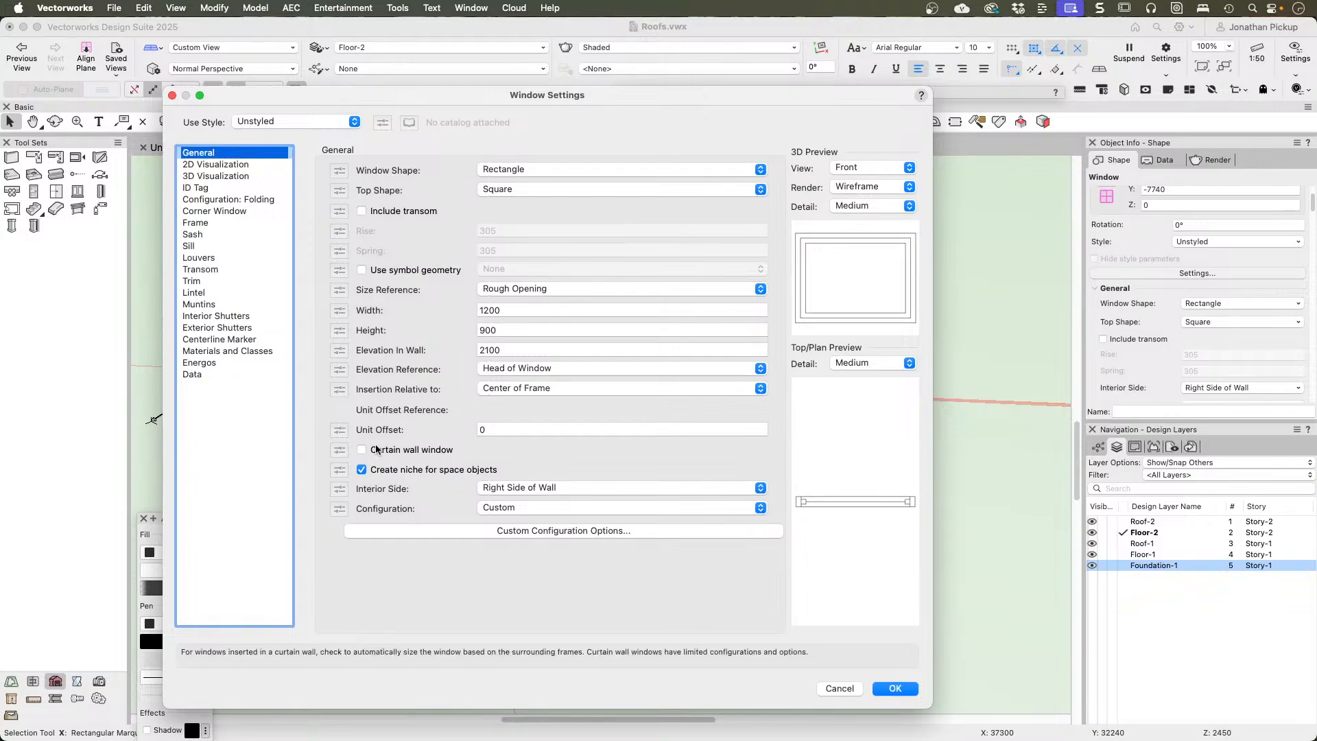
click(513, 508)
click(515, 508)
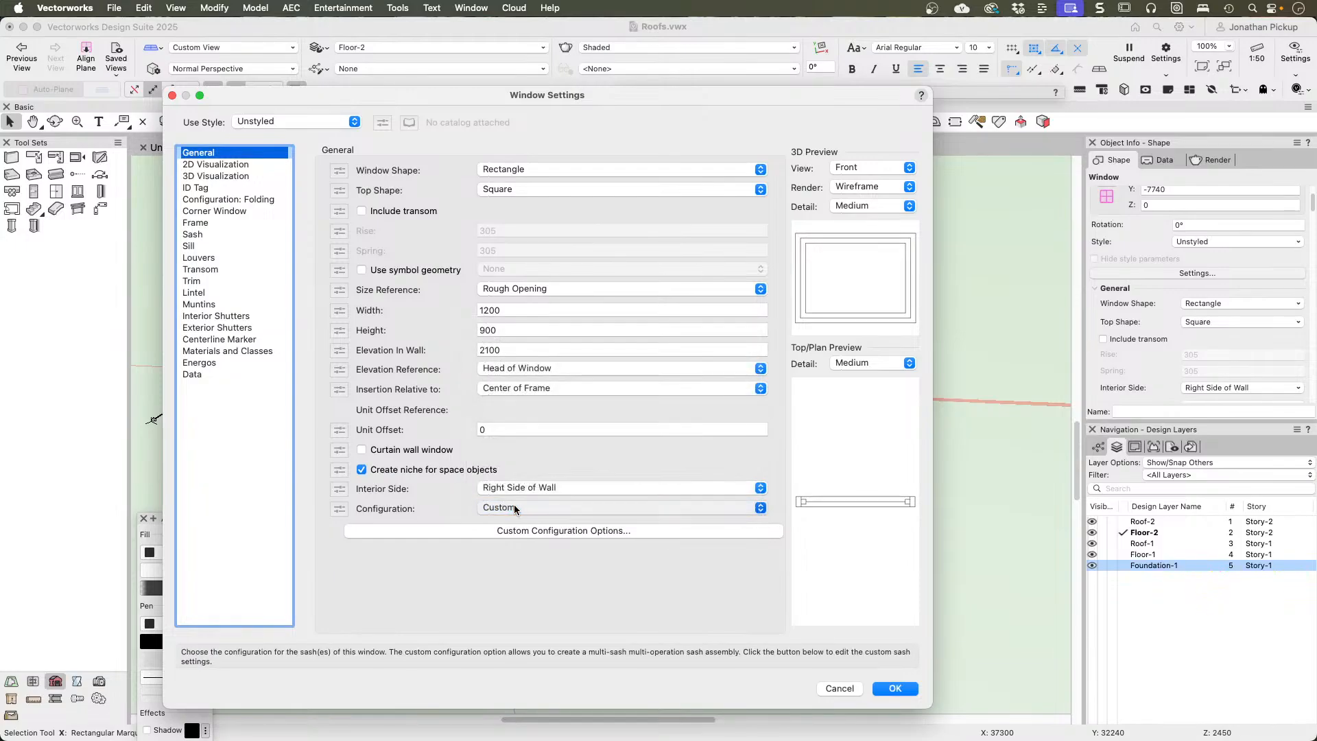
click(612, 529)
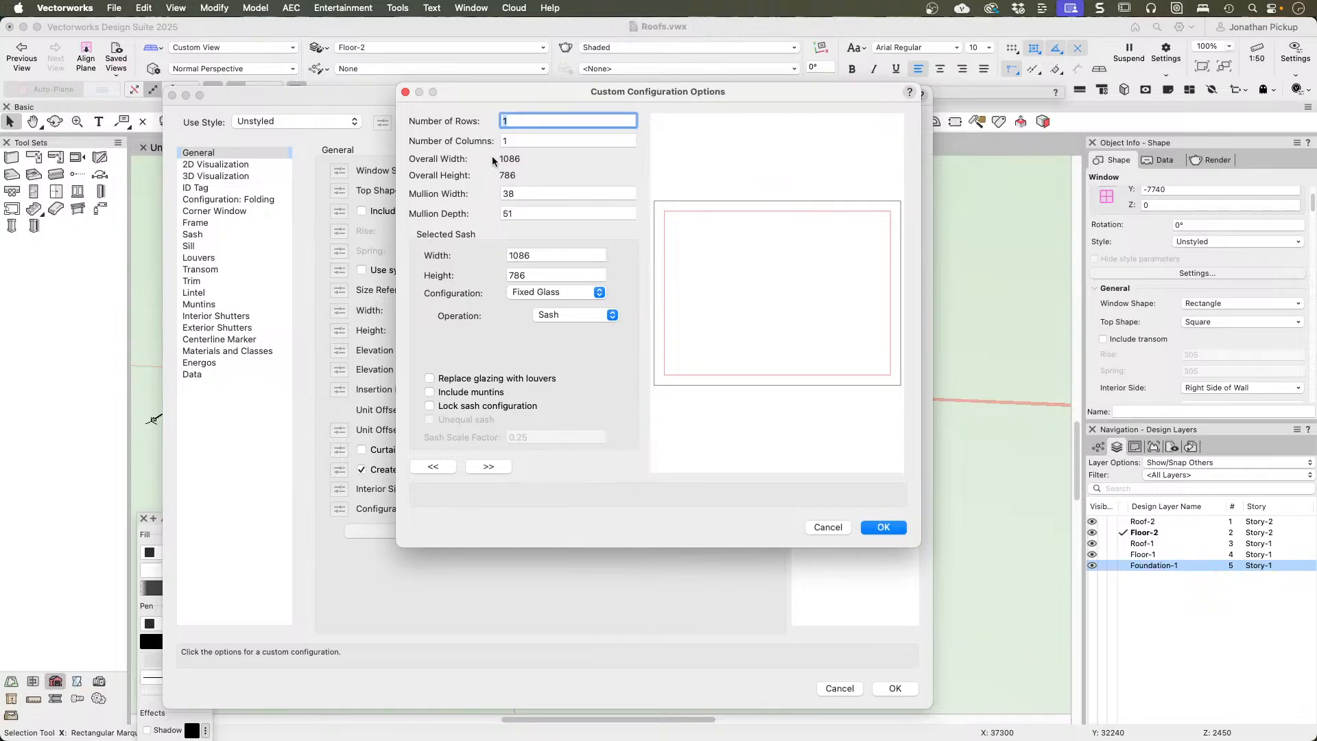
key(Tab)
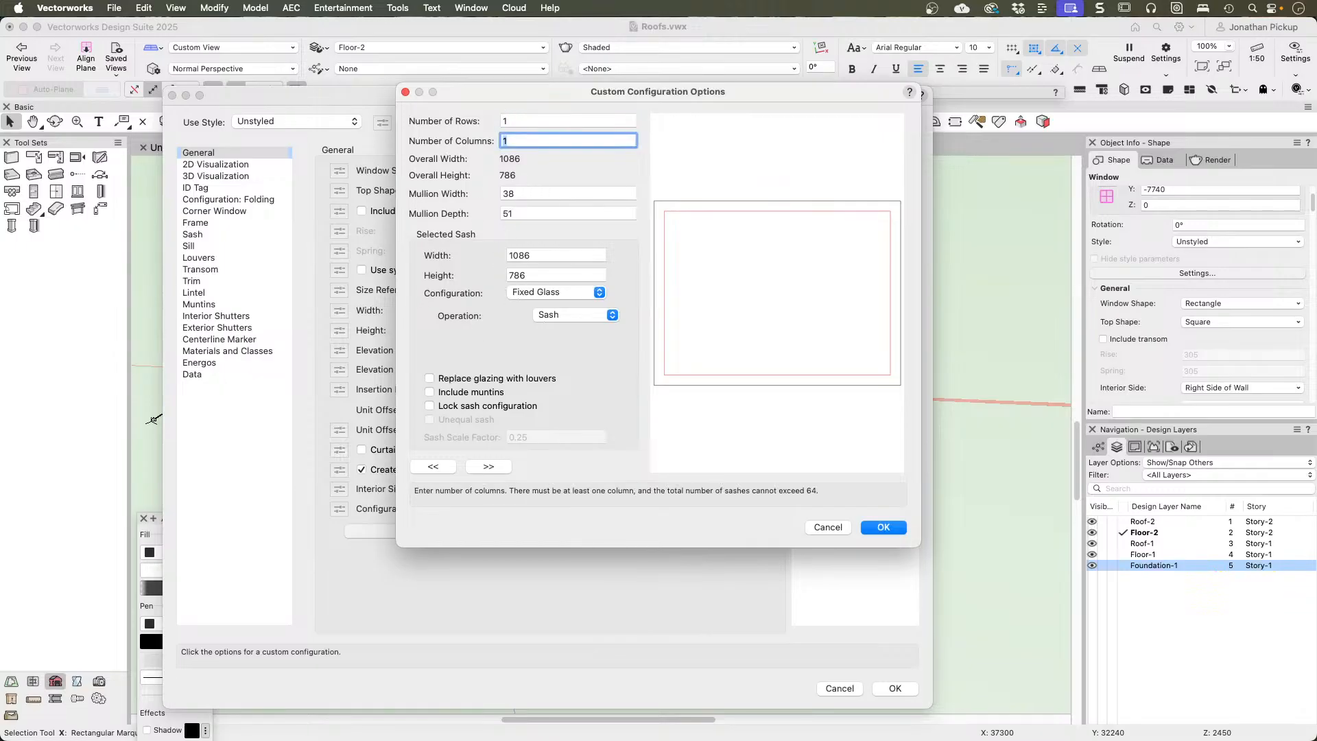
text(2)
key(Tab)
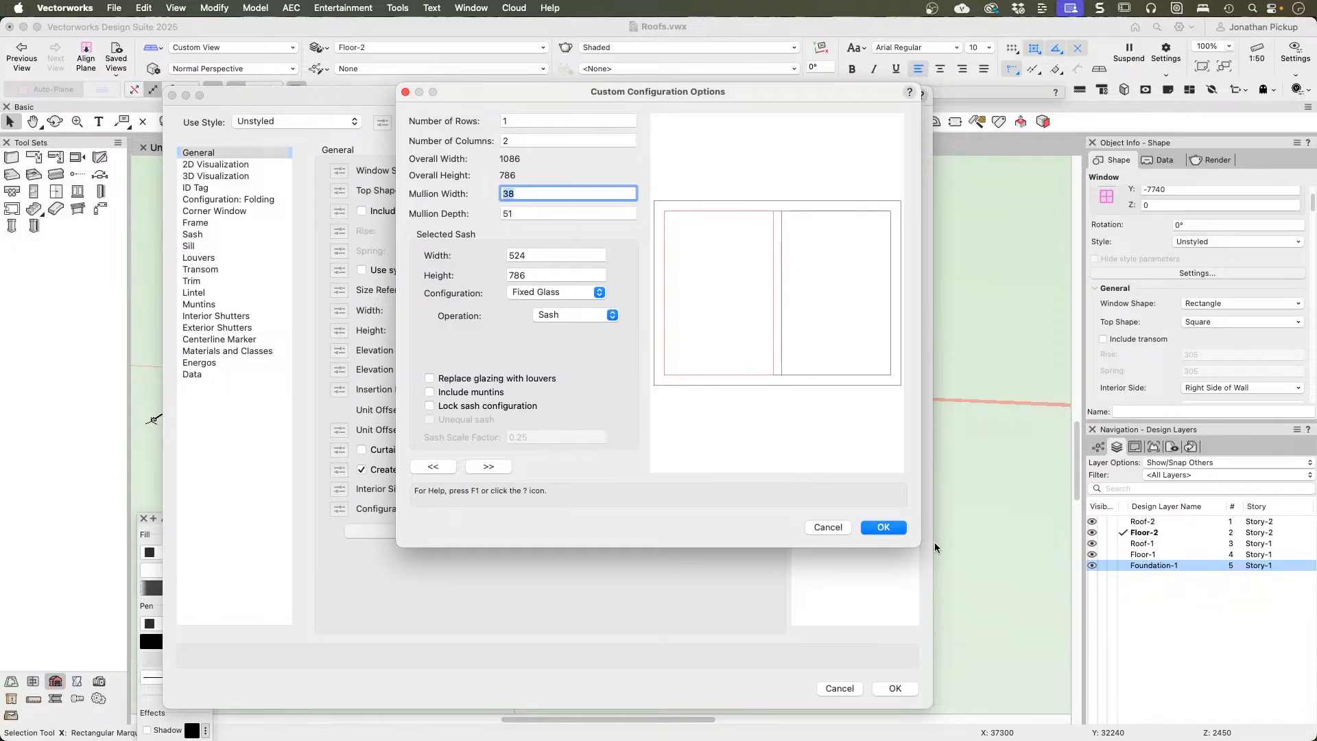
click(883, 526)
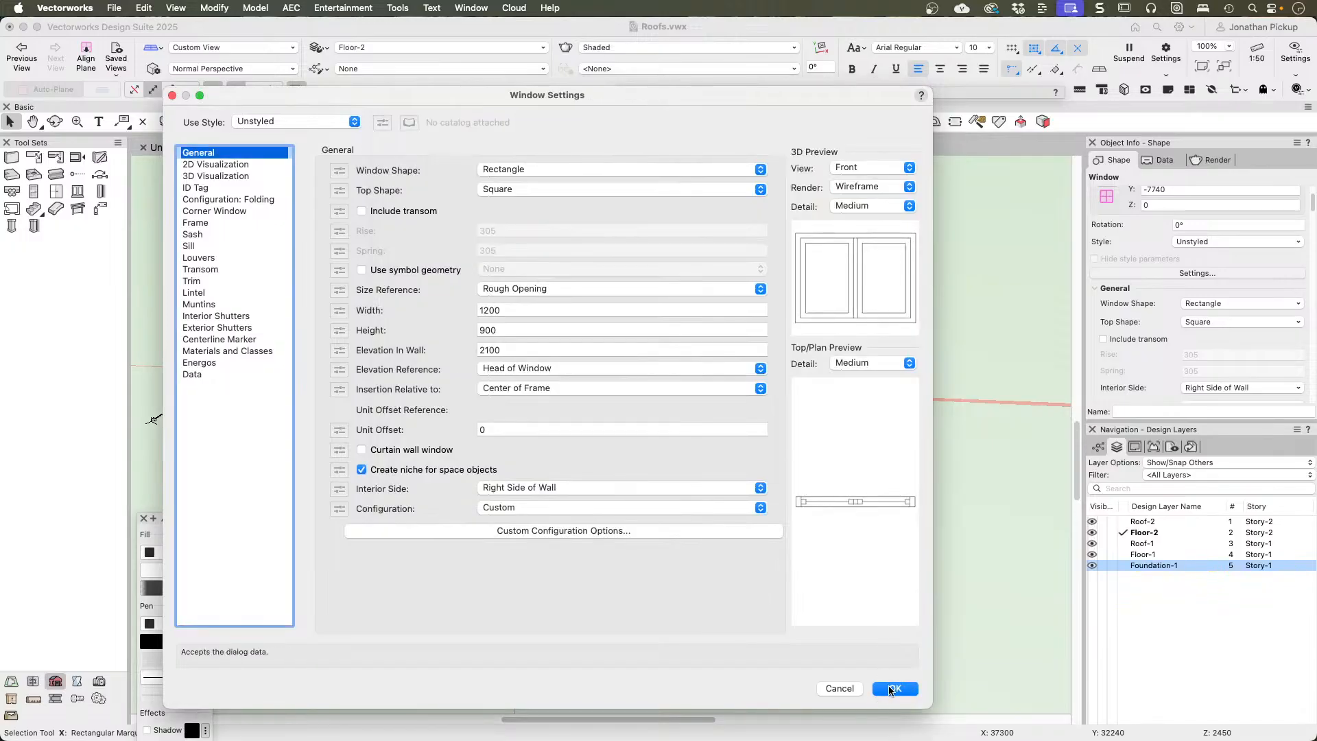
click(890, 688)
click(853, 525)
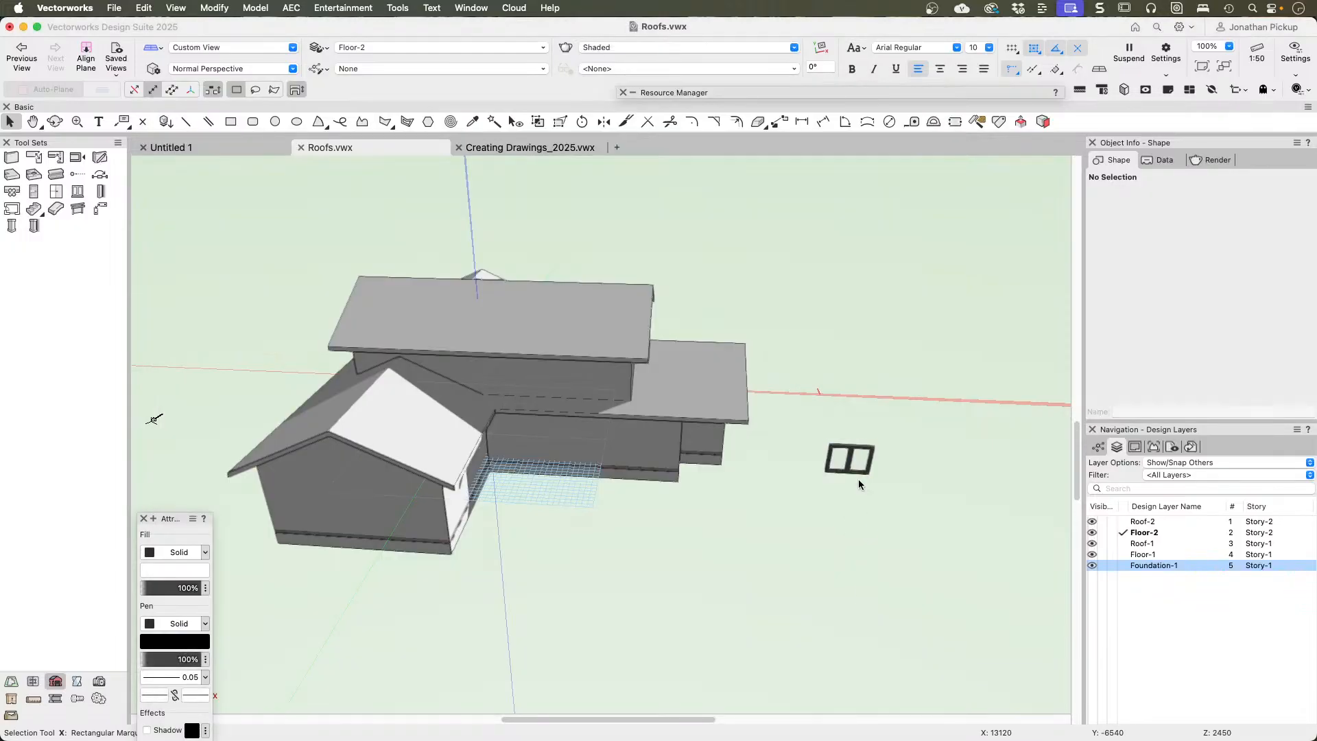
Step: Begin creating a symbol from the freestanding window, name it Dormer Window, and enable insertion in walls
click(850, 459)
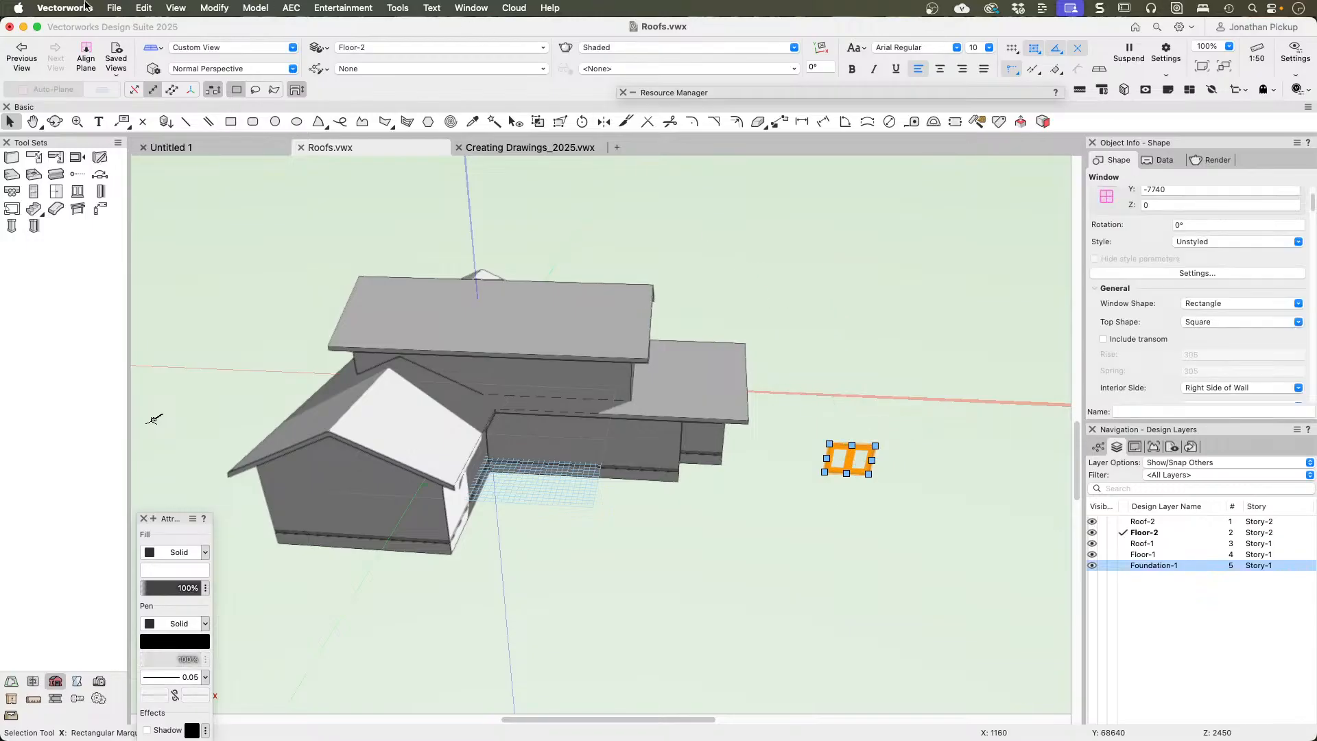
click(214, 9)
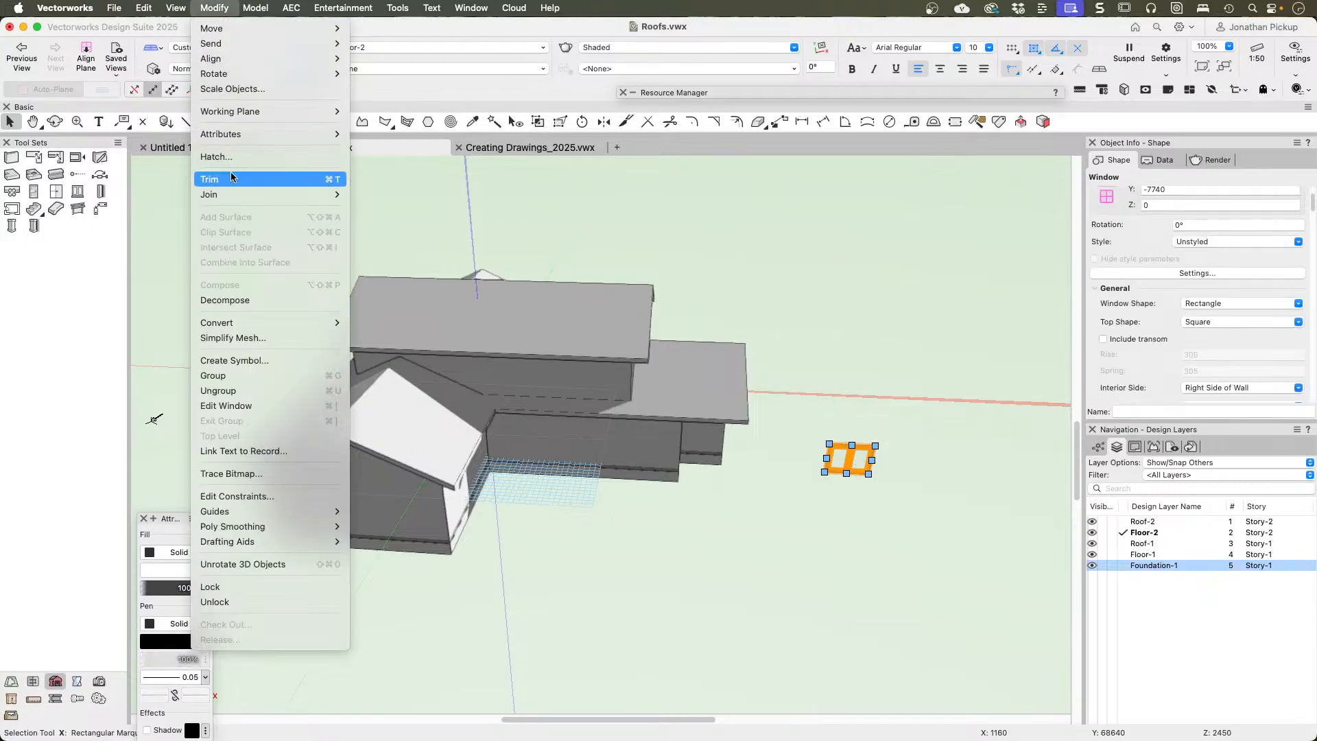
click(247, 361)
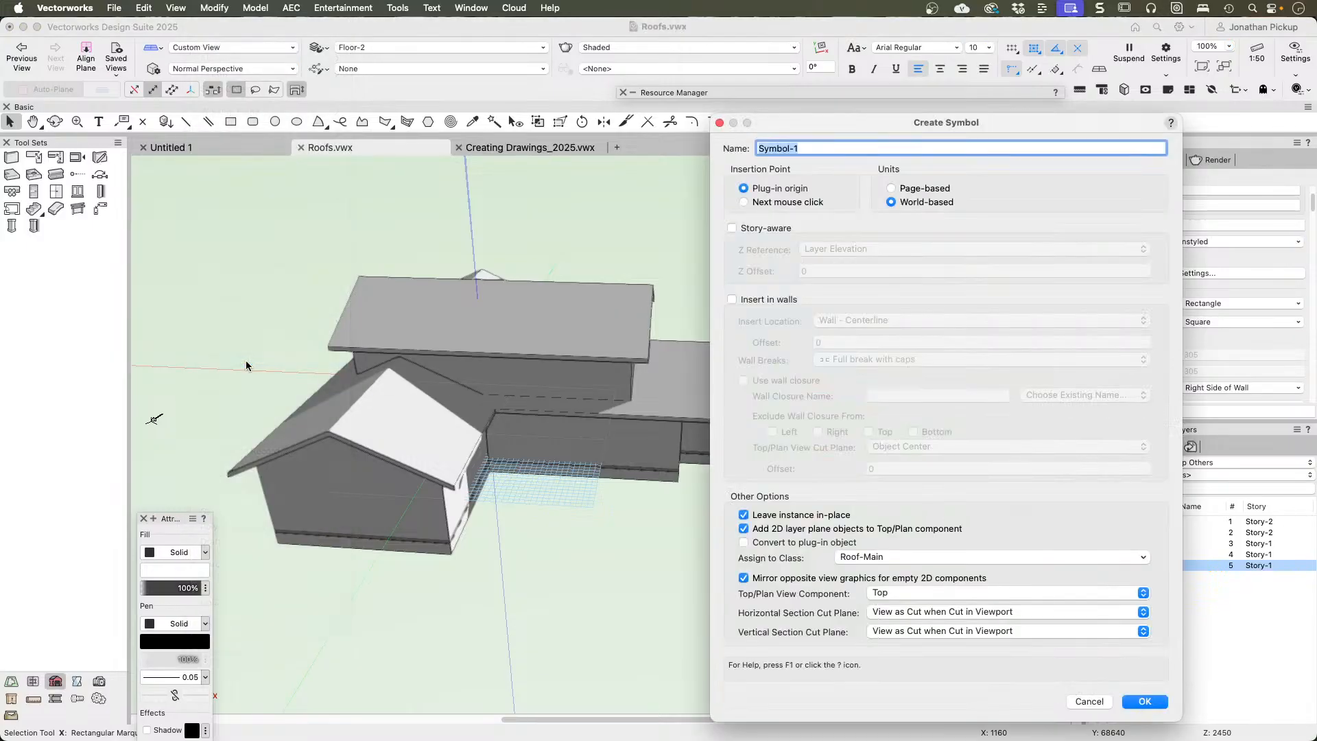
text(Dormer Window)
key(super+a)
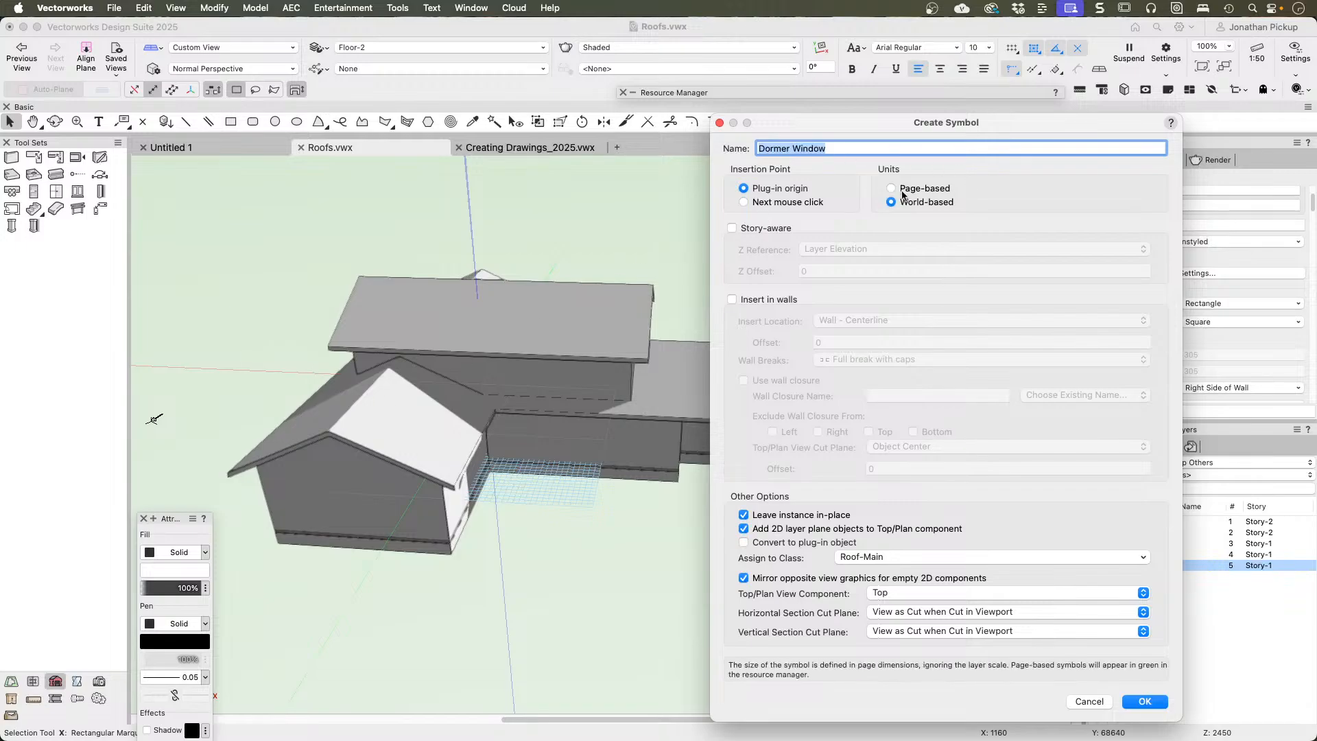
click(742, 299)
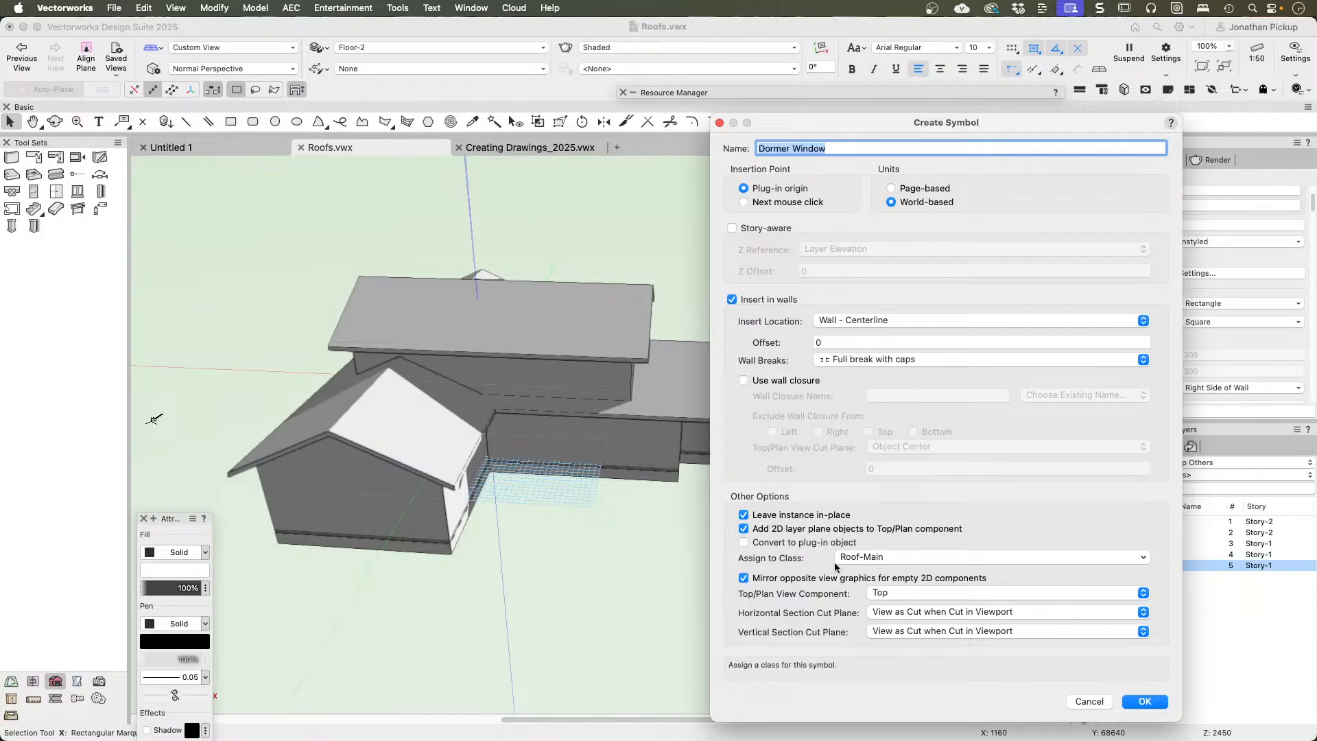
Step: Create a new class Door-Main and assign the window symbol to it
click(879, 558)
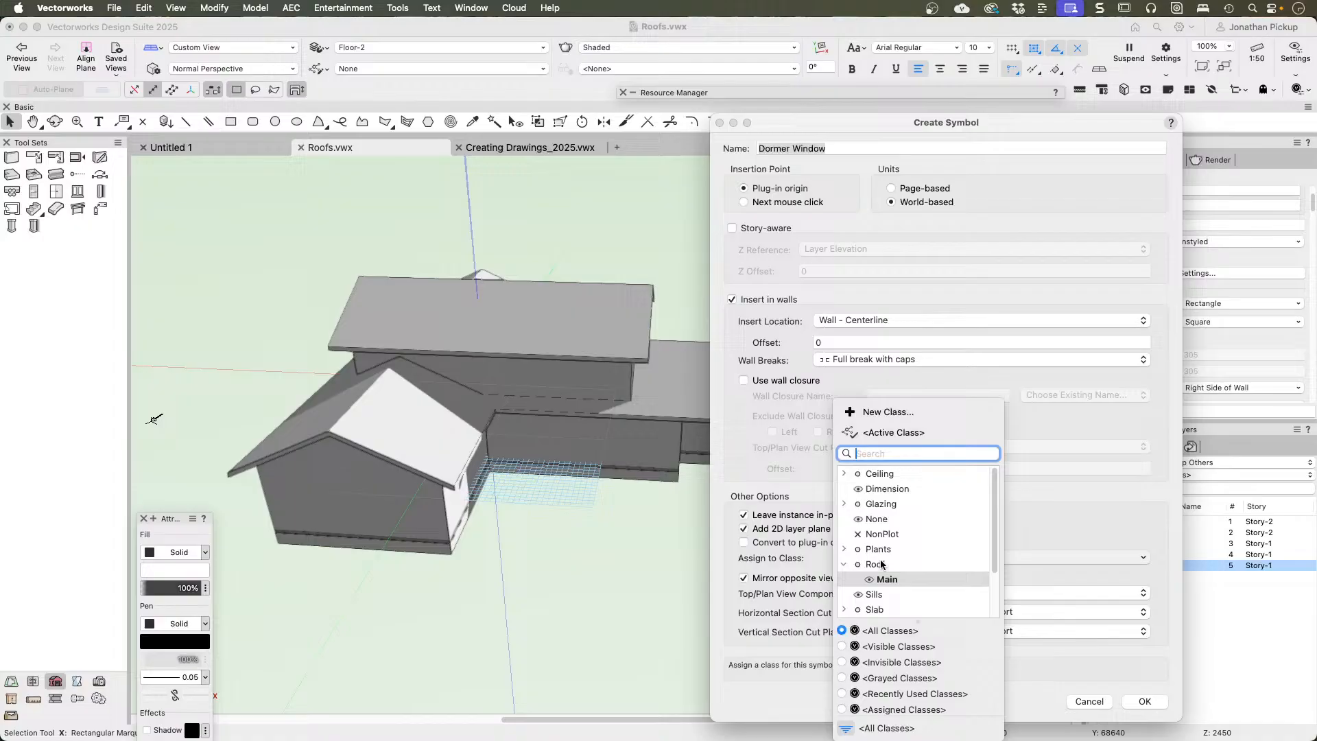
click(880, 413)
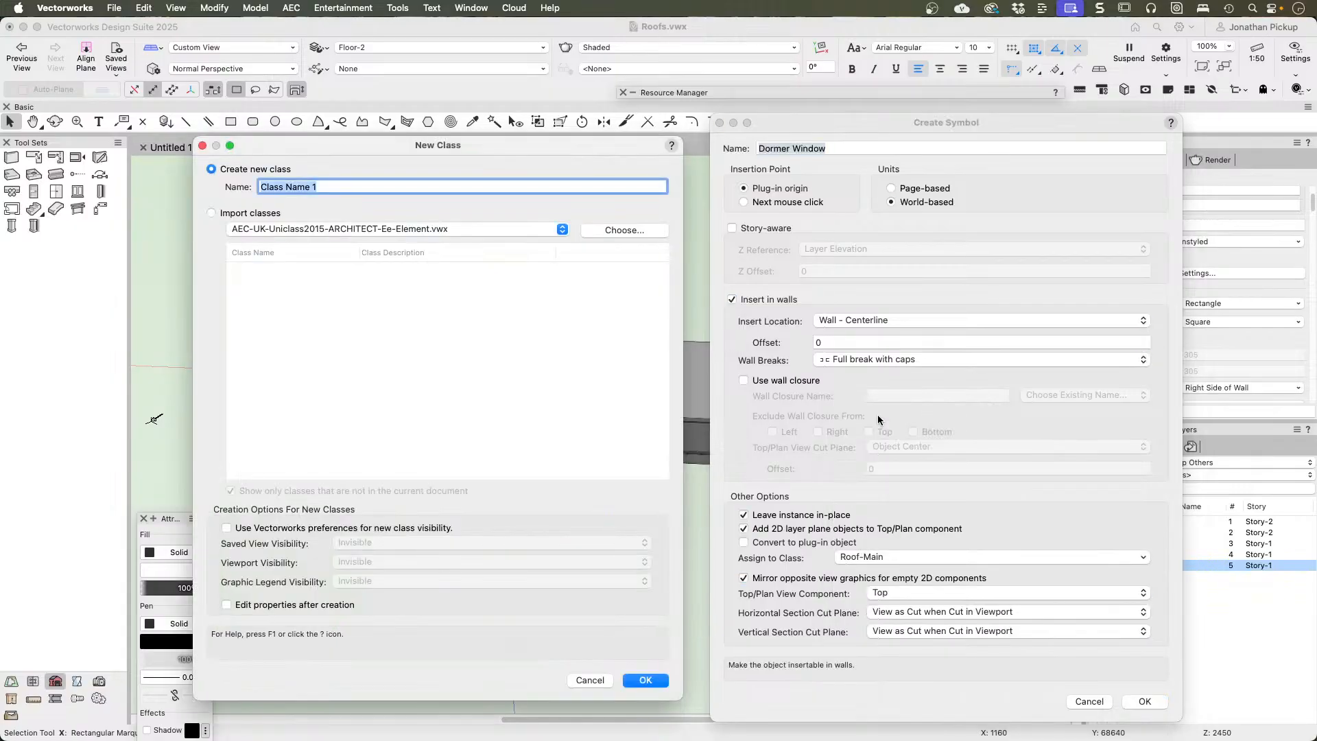
text(Door-Main)
key(Return)
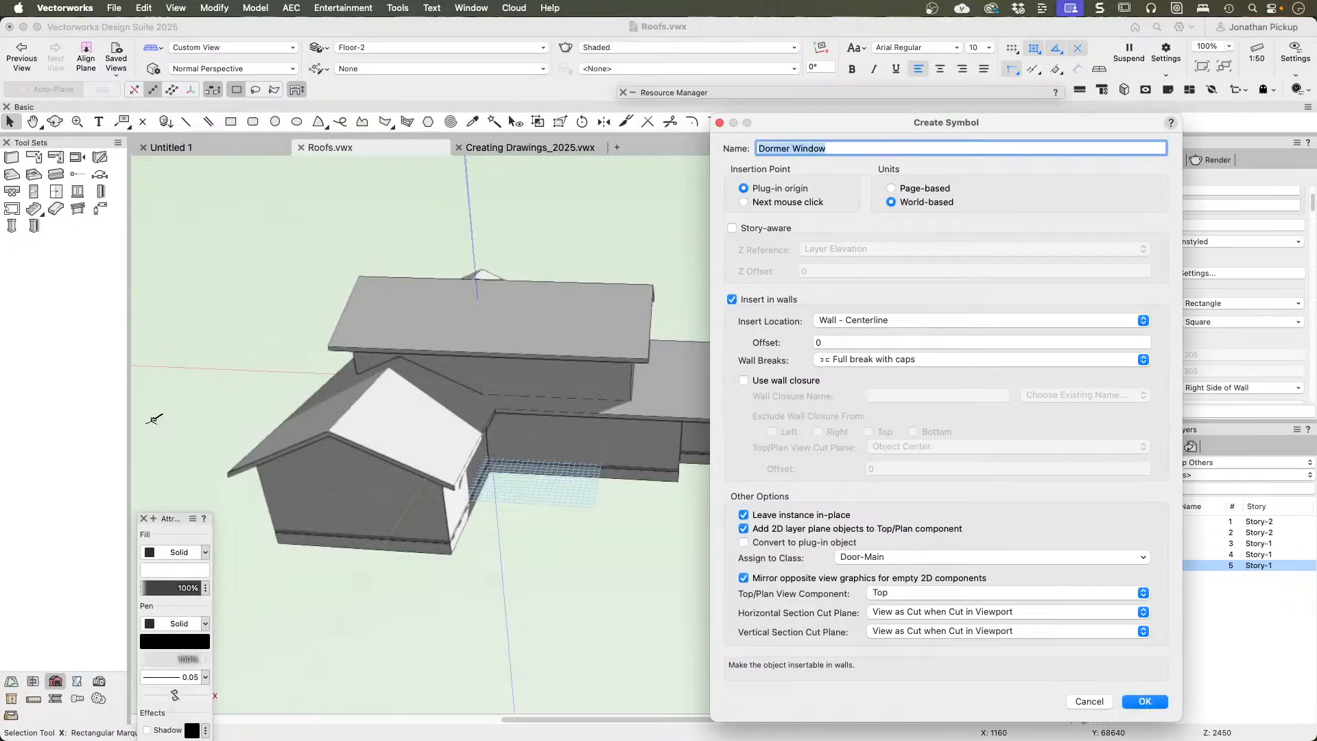
Step: Change the symbol's name to Dormer Window Symbol and create it in the top-level Roofs.vwx folder
click(1146, 702)
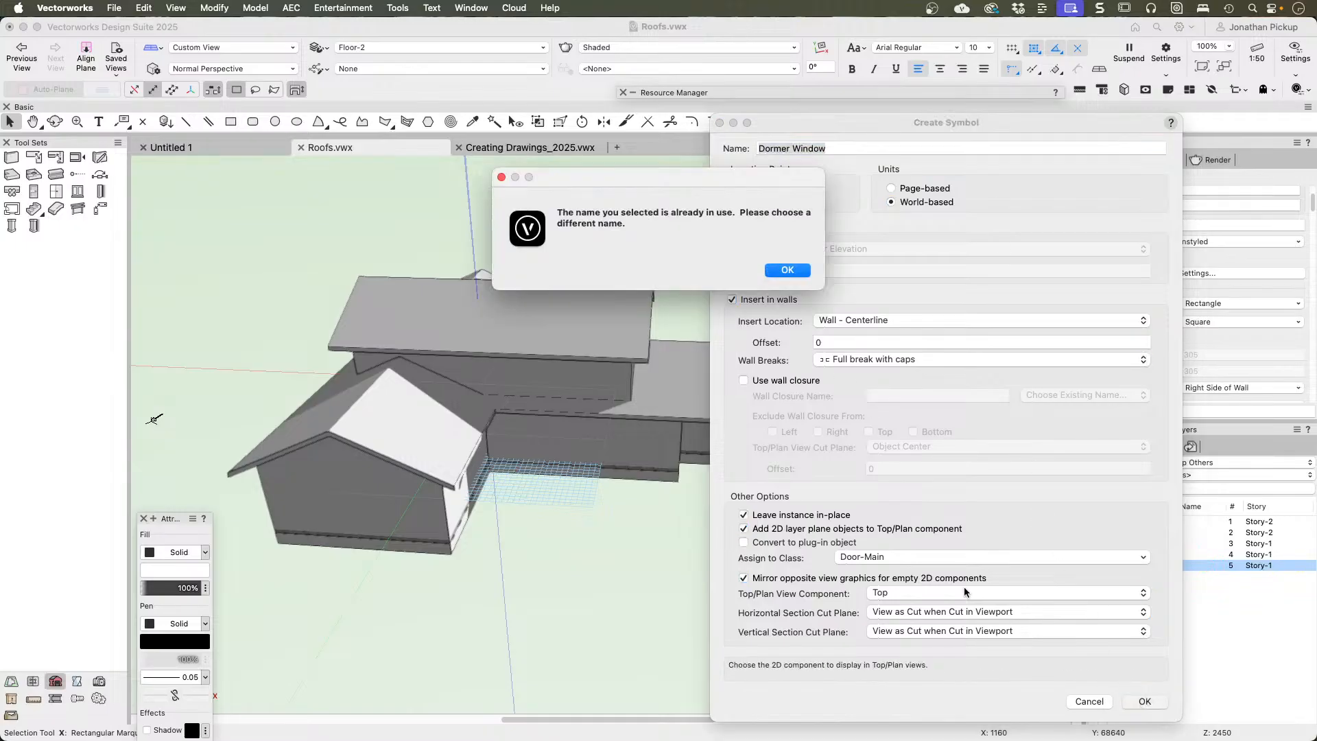
click(779, 273)
click(834, 148)
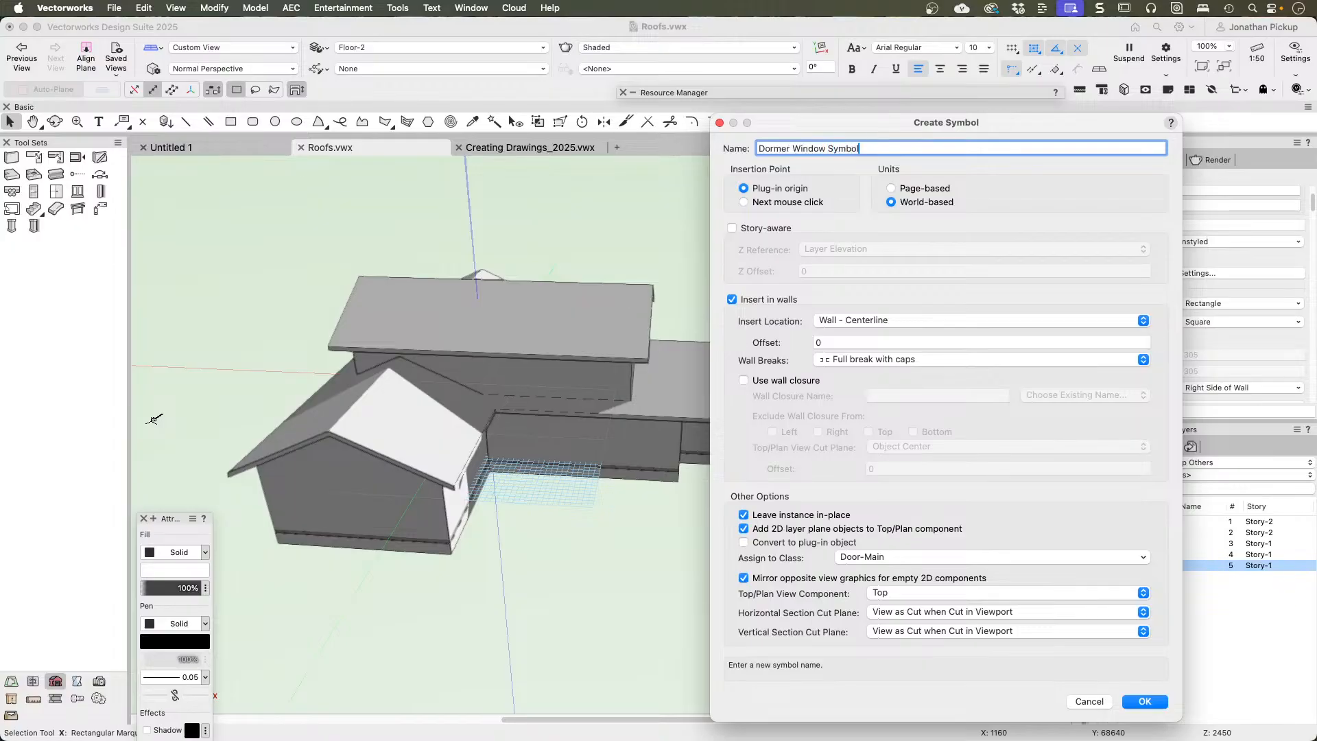
key(Return)
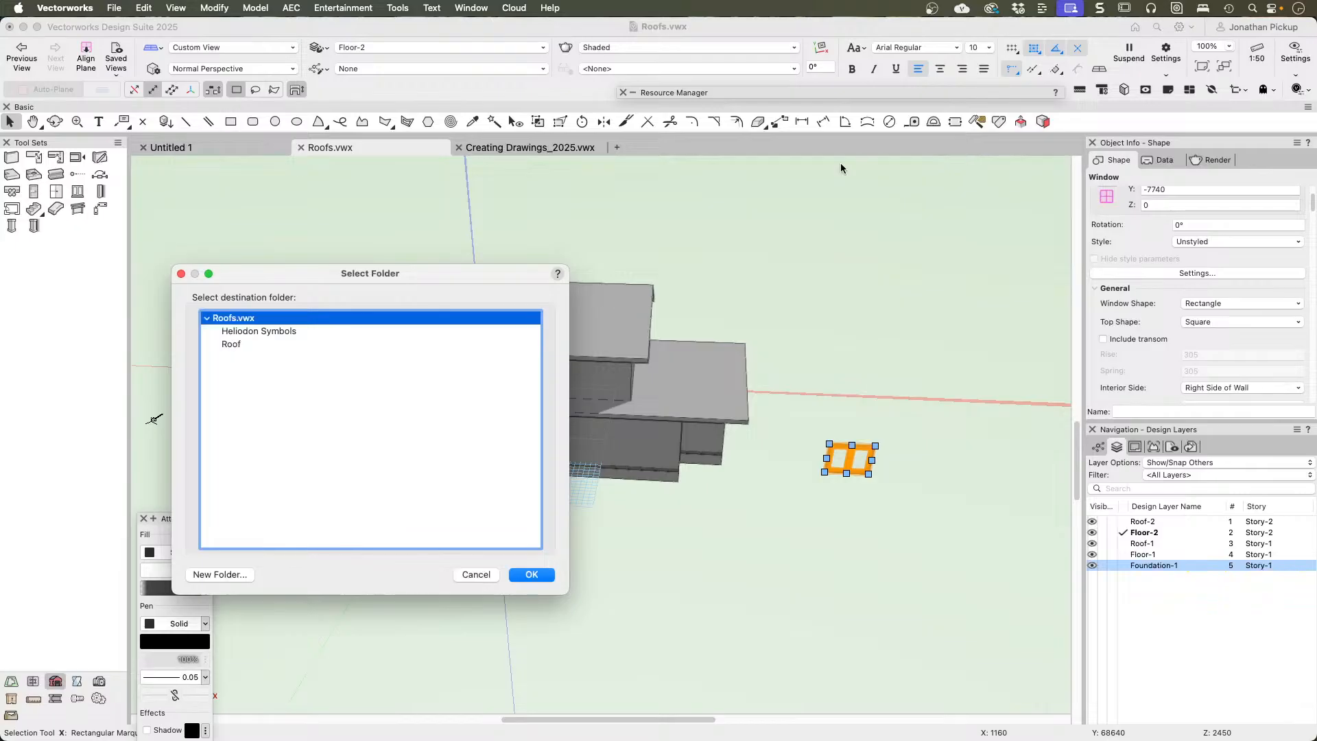
click(532, 574)
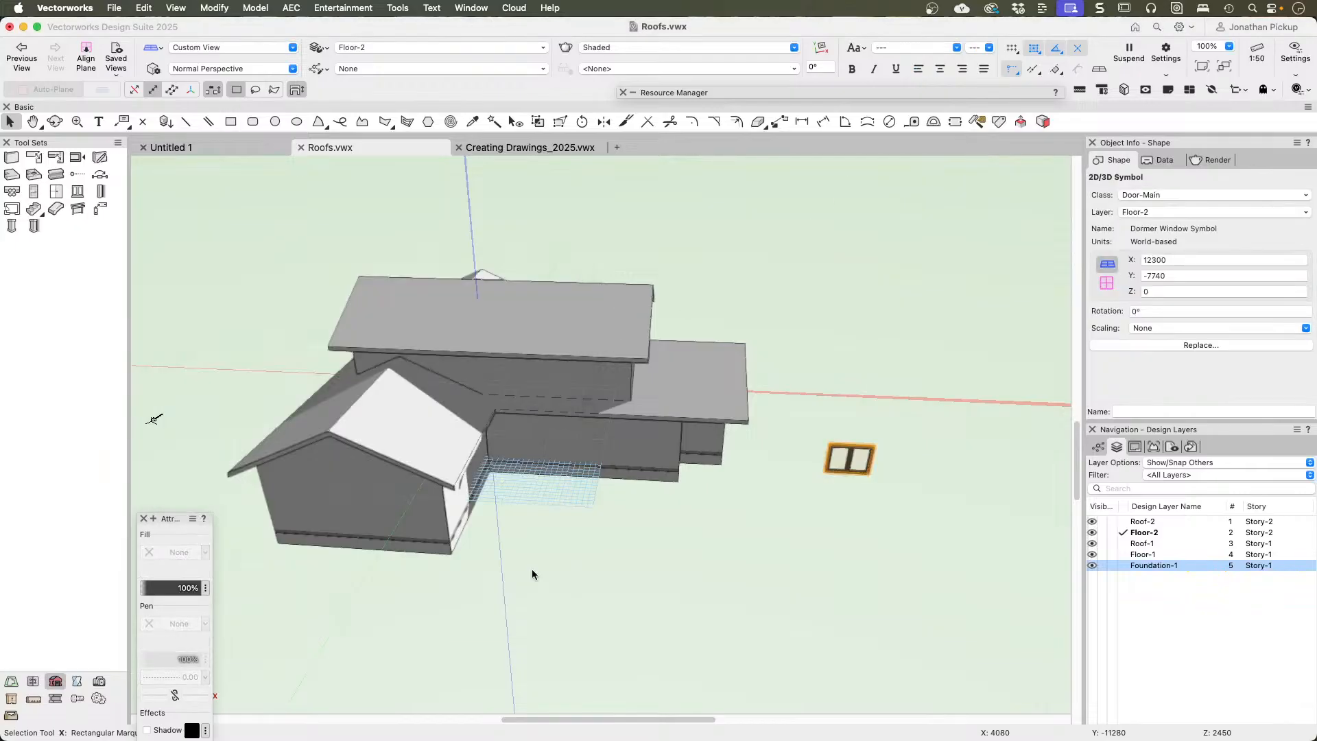
Step: Deselect the symbol, switch to Top/Plan view, and locate the Dormer Window Symbol among all resources in Roofs.vwx
click(819, 221)
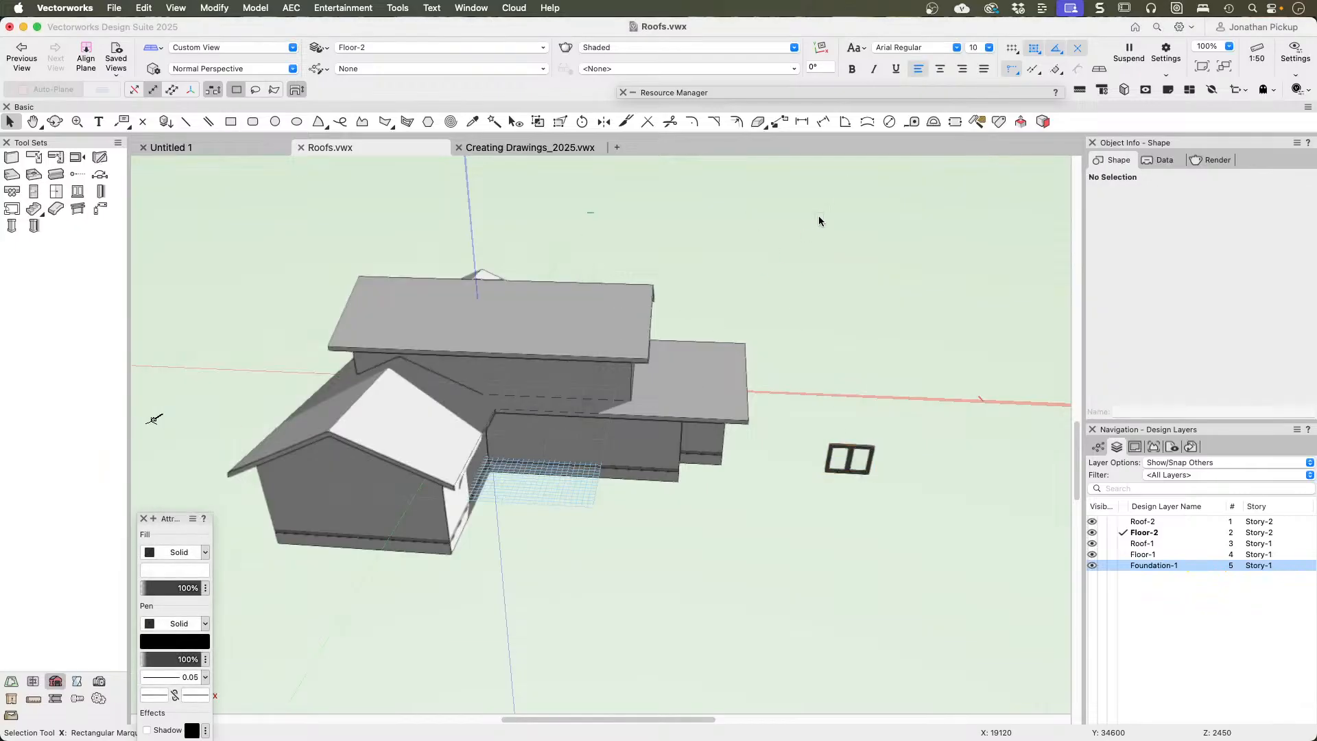
key(super+5)
mouse_move(891, 97)
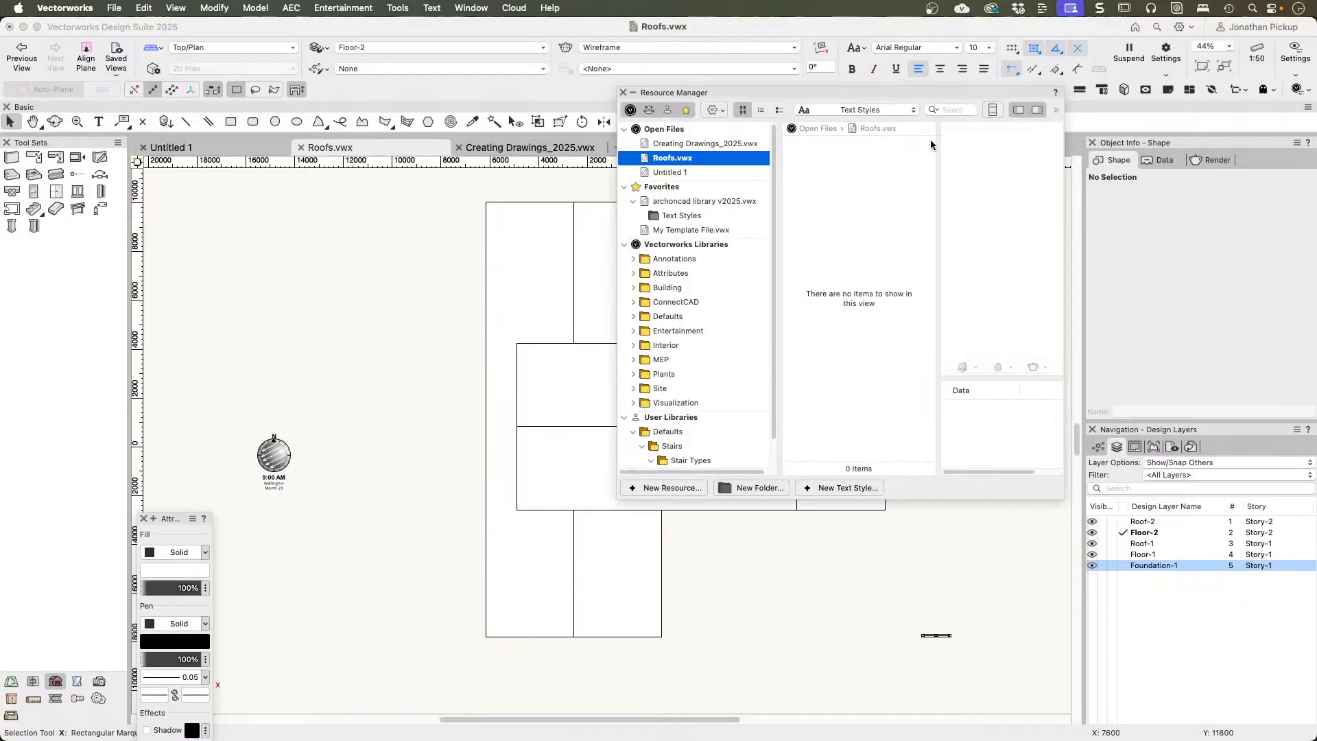
click(892, 115)
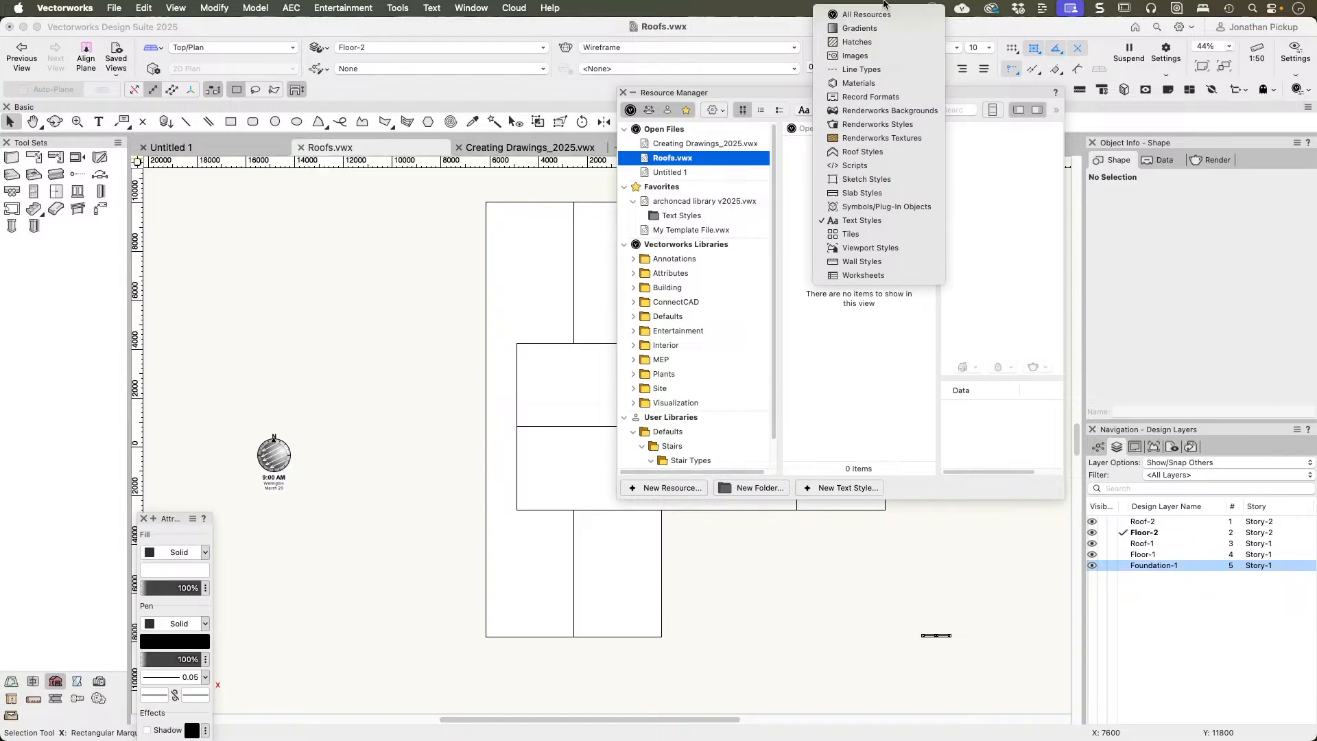
click(882, 15)
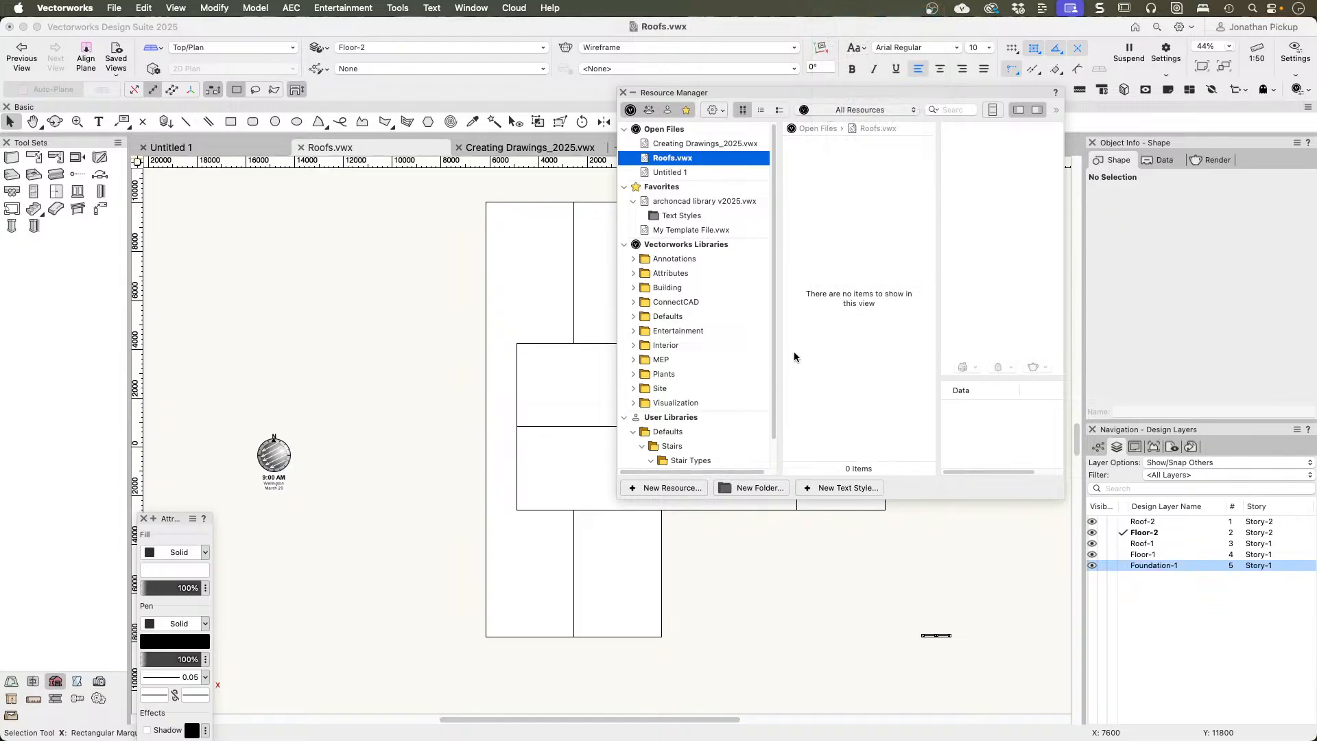
scroll(867, 214, down, 8)
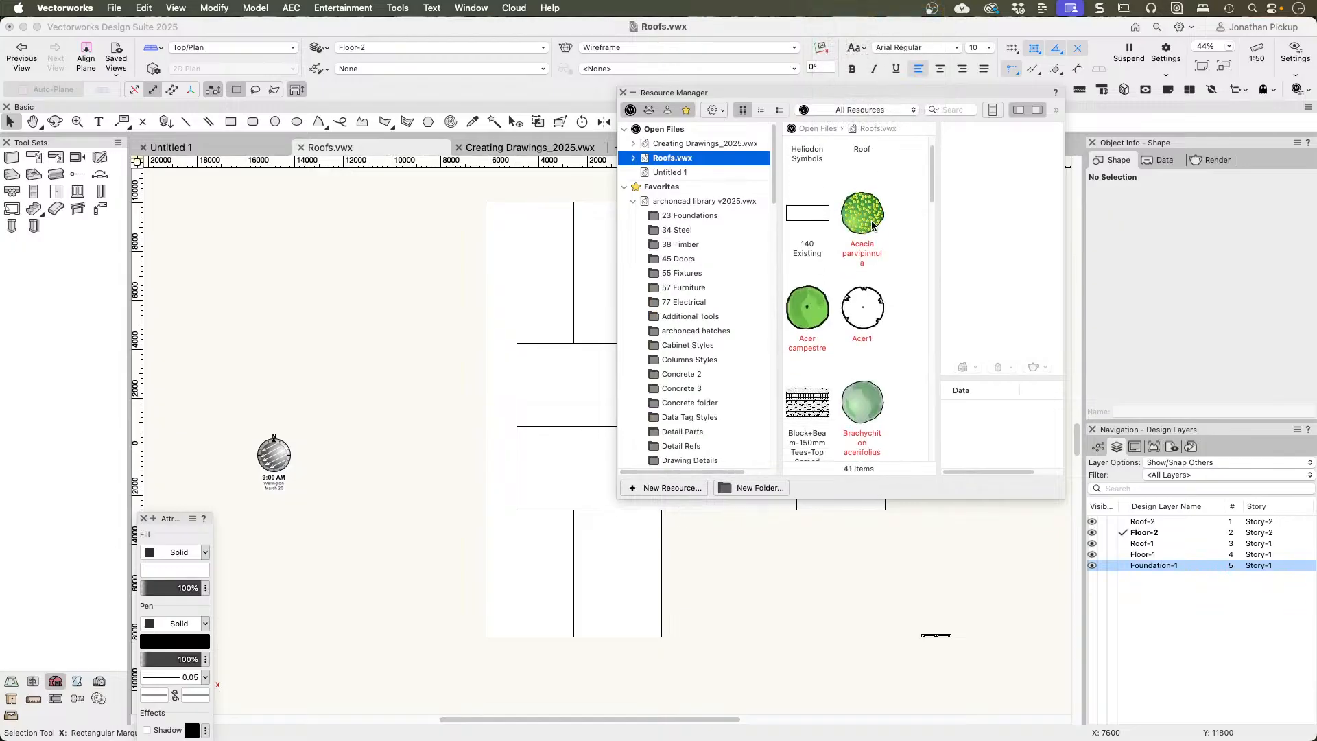
scroll(873, 224, down, 5)
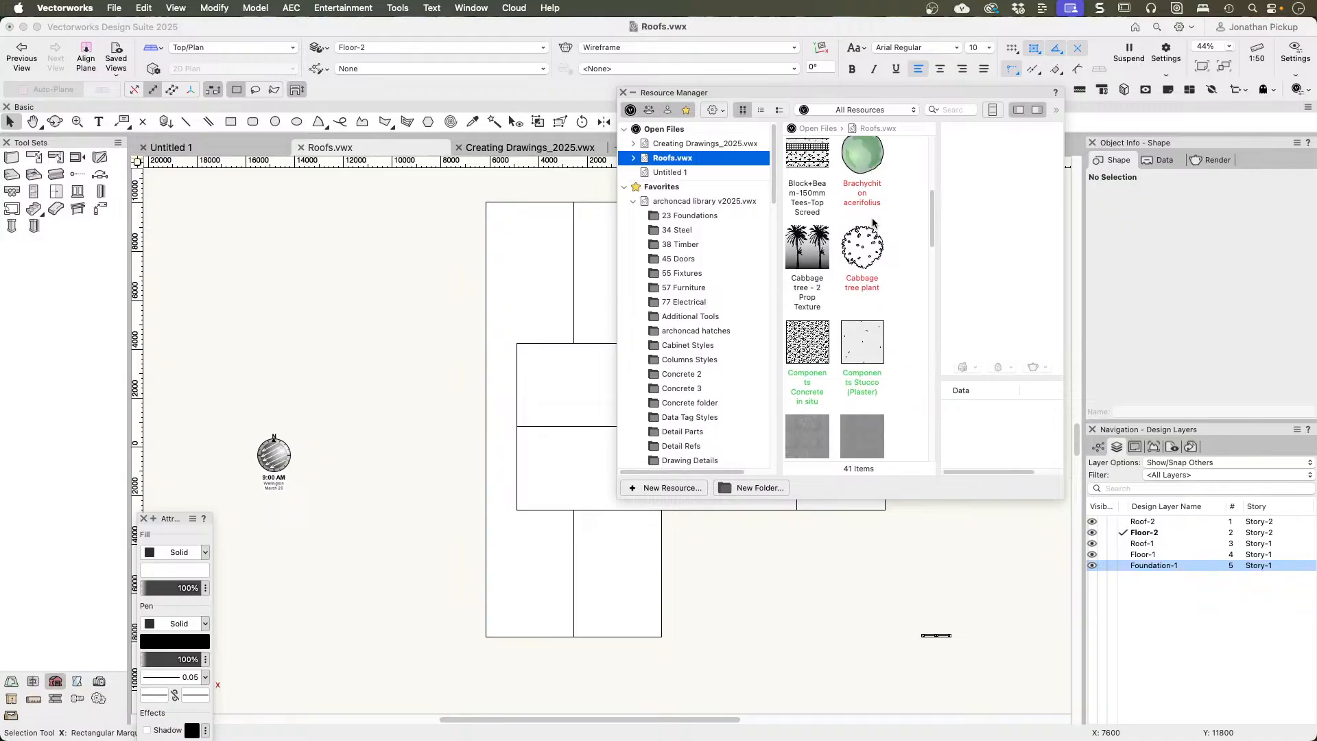
scroll(873, 220, down, 2)
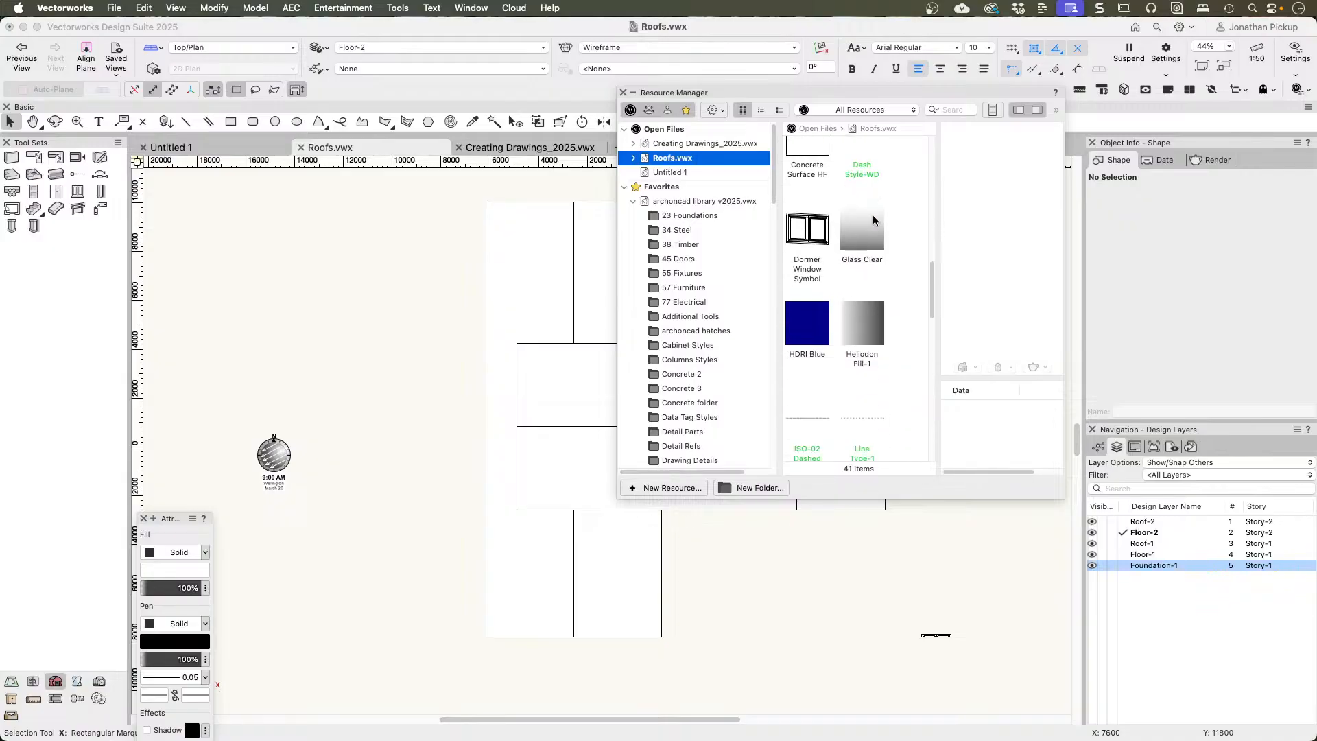
click(807, 224)
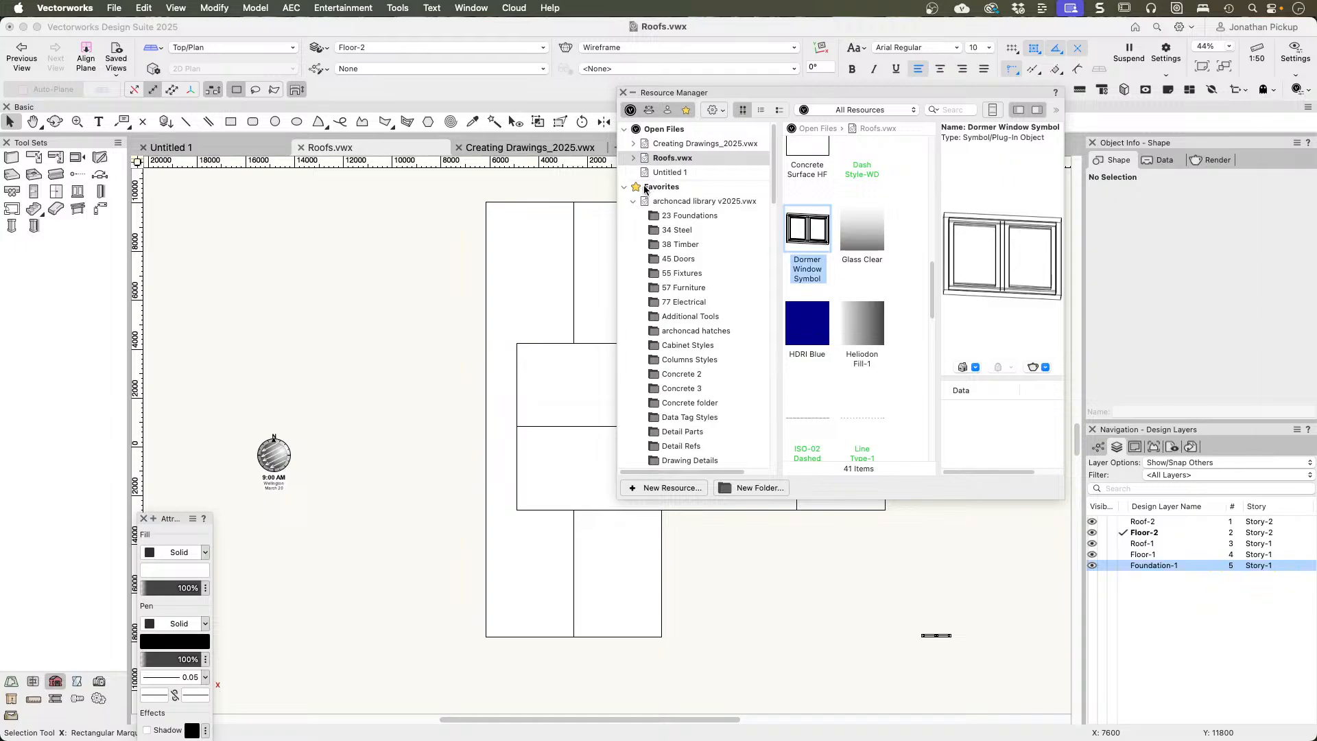
click(633, 159)
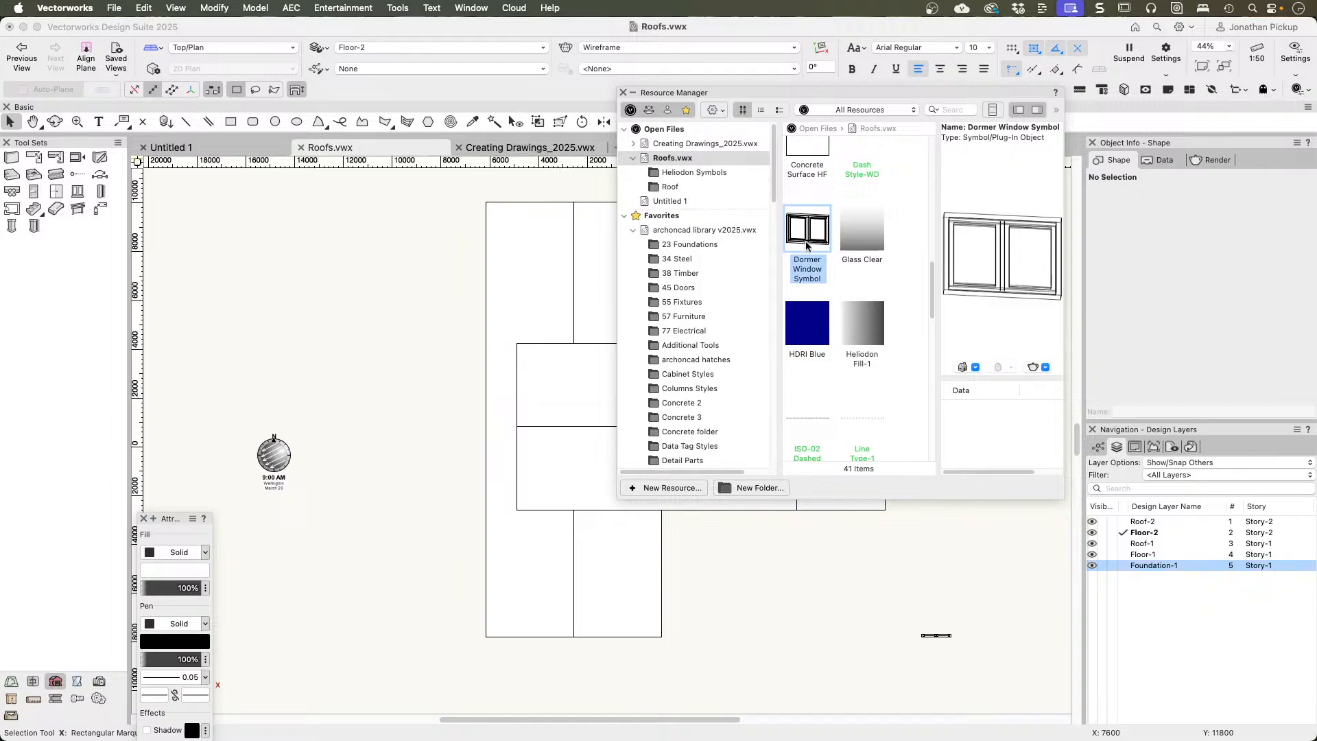
Step: Try placing the Dormer Window Symbol on the roof with Floor-2 active, and delete the placed copy
mouse_move(816, 231)
mouse_down()
mouse_move(603, 573)
mouse_move(620, 551)
mouse_move(615, 562)
mouse_up()
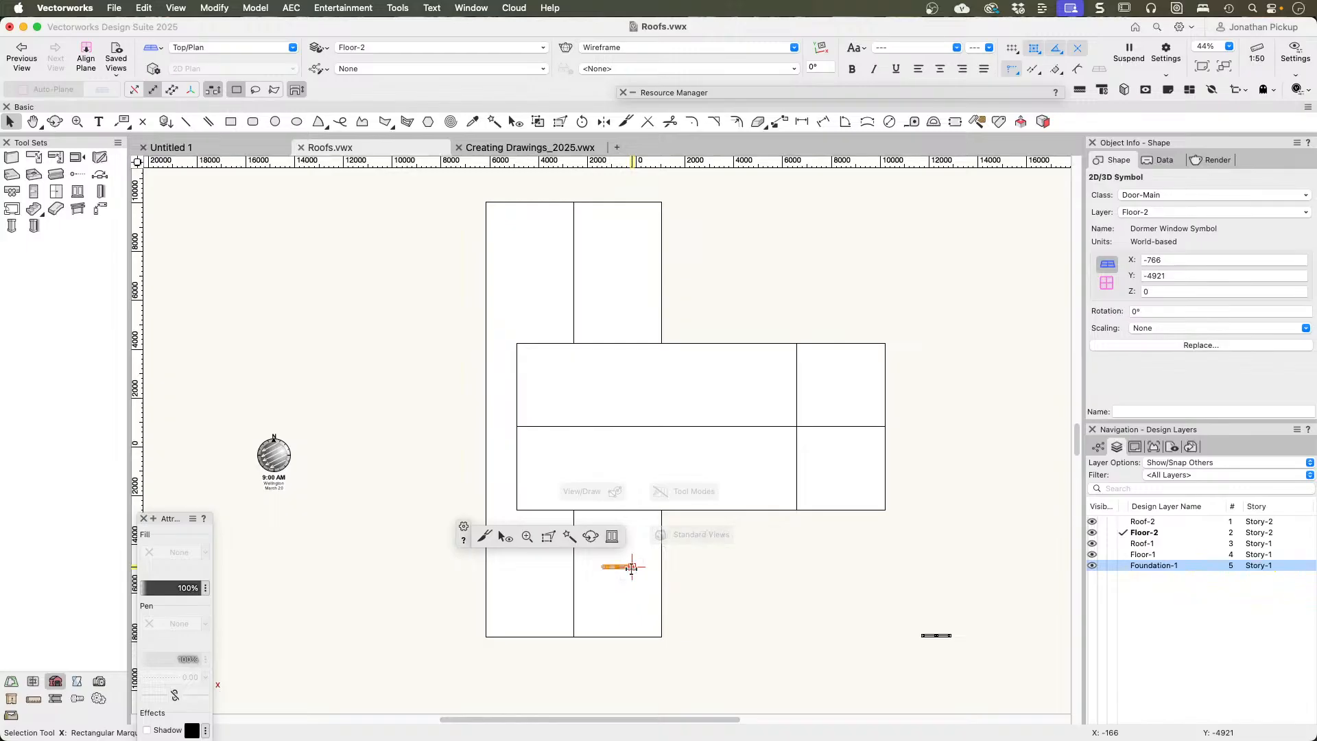
key(Delete)
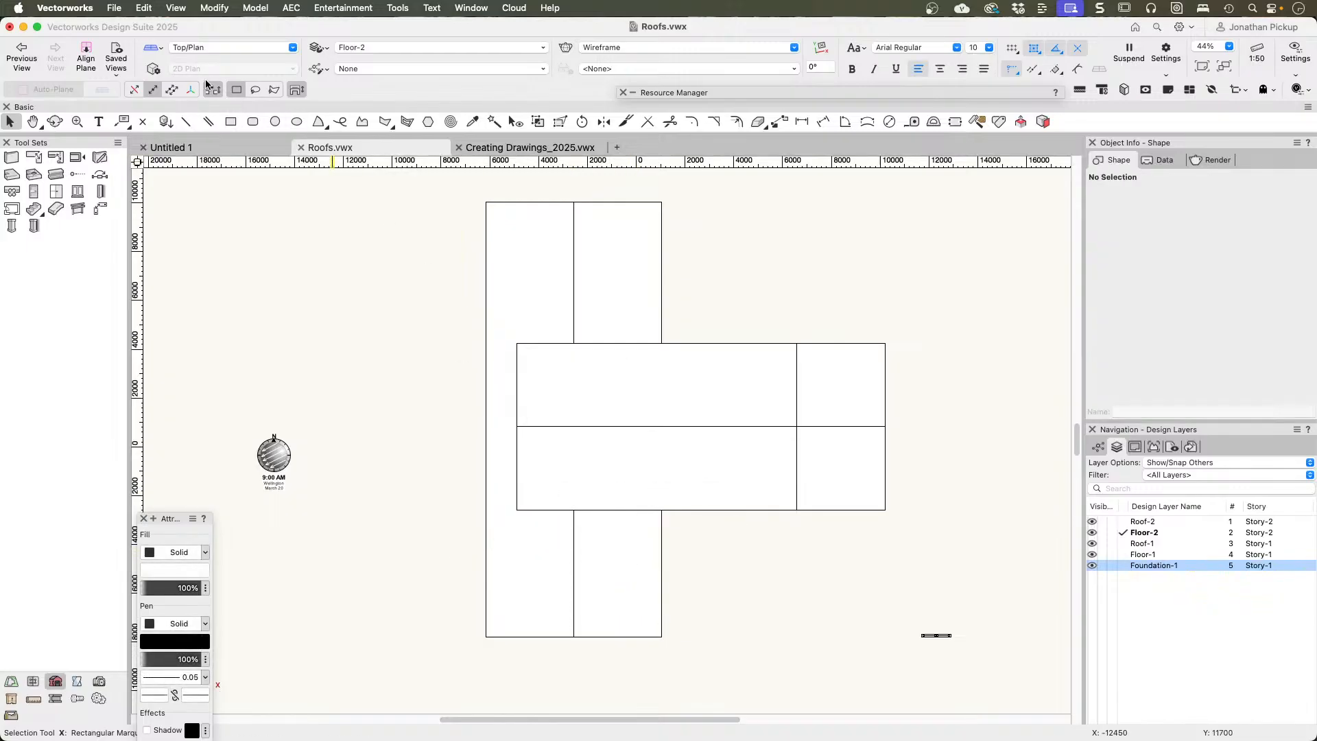
Step: Make Roof-1 the active layer and insert the Dormer Window Symbol in the front wing's roof at about X 440, Y -4600
click(1122, 543)
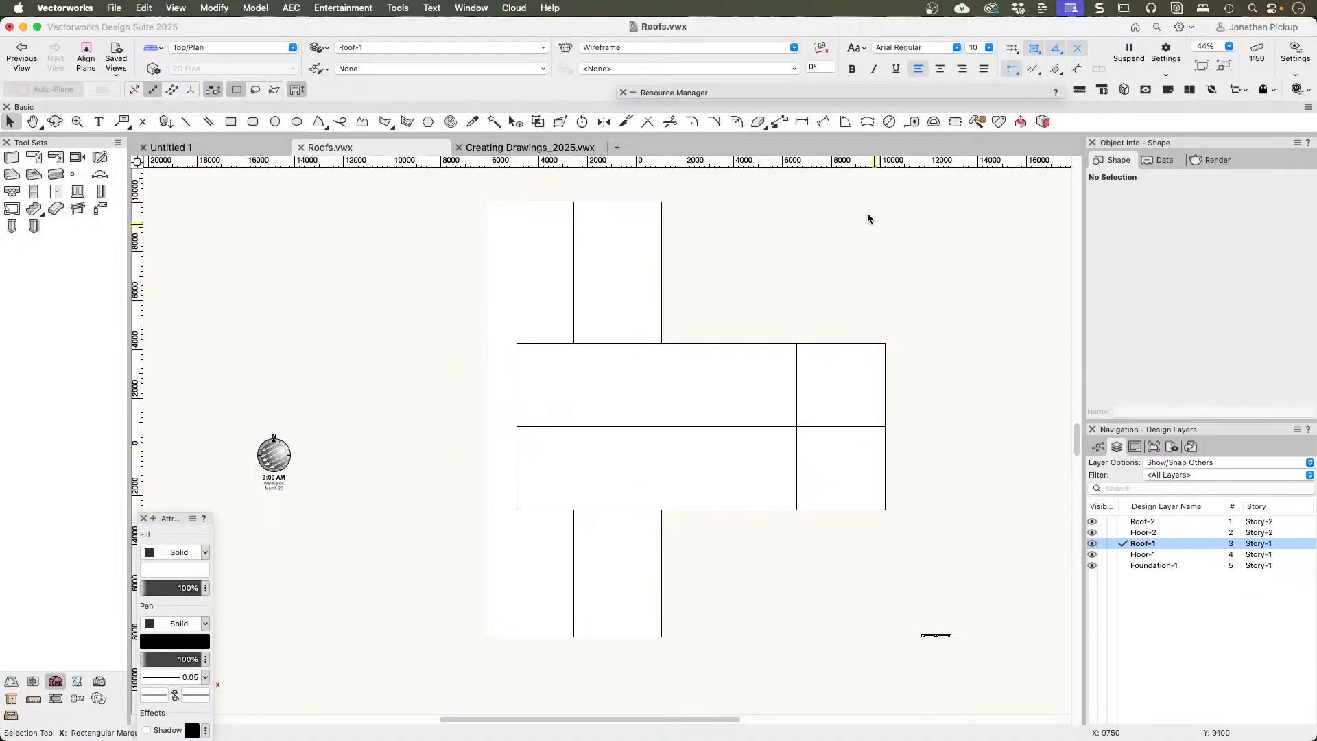
click(858, 93)
mouse_move(815, 230)
mouse_down()
mouse_move(685, 377)
mouse_move(603, 569)
mouse_move(627, 553)
mouse_move(648, 574)
mouse_move(648, 559)
mouse_up()
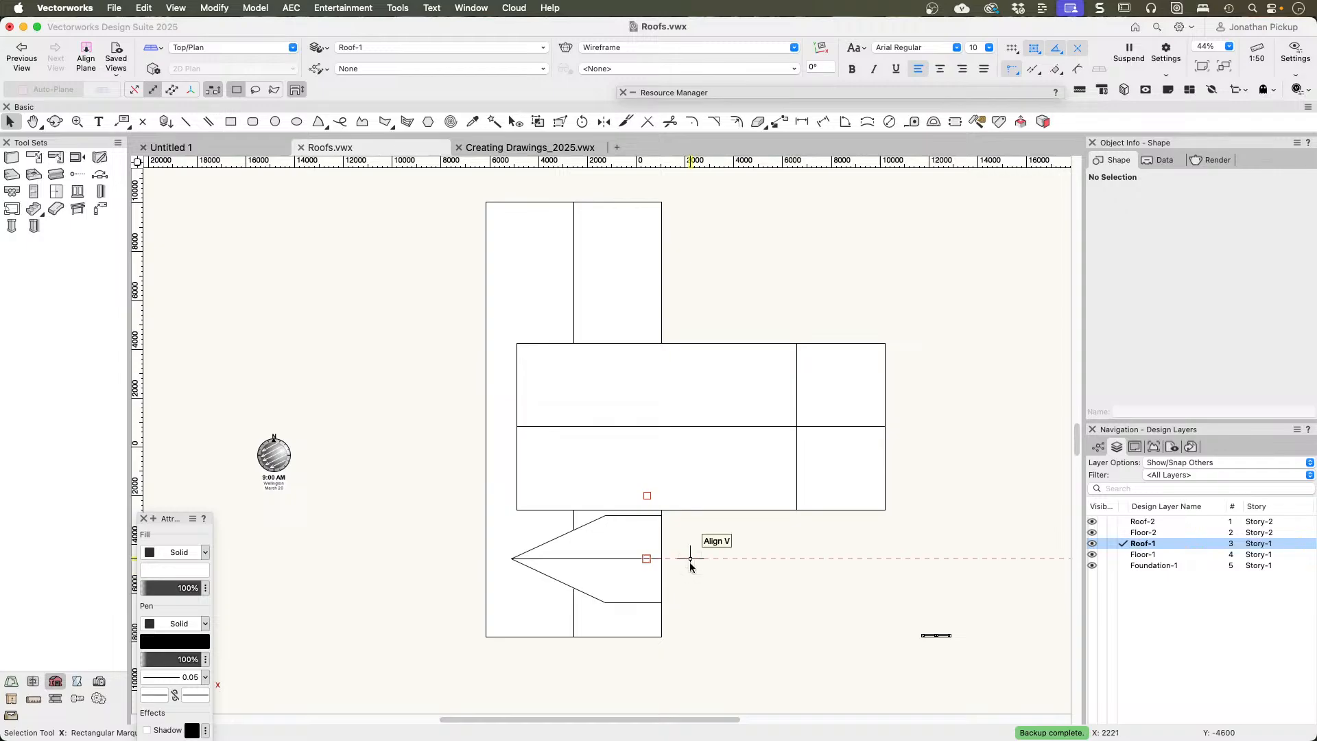
Step: Inspect the new dormer in a shaded 3D view and select the lower roof to show its control points
ctrl+middle_drag(673, 556, 621, 422)
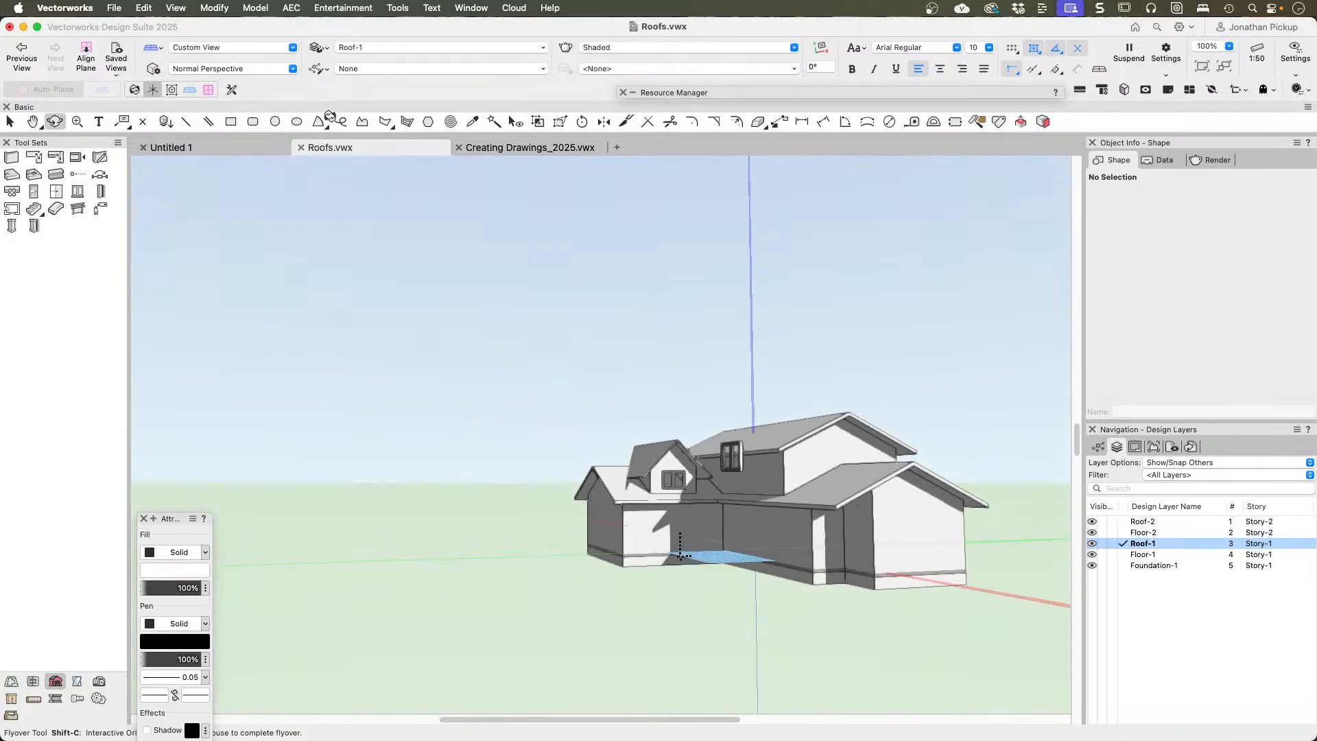
scroll(635, 592, up, 10)
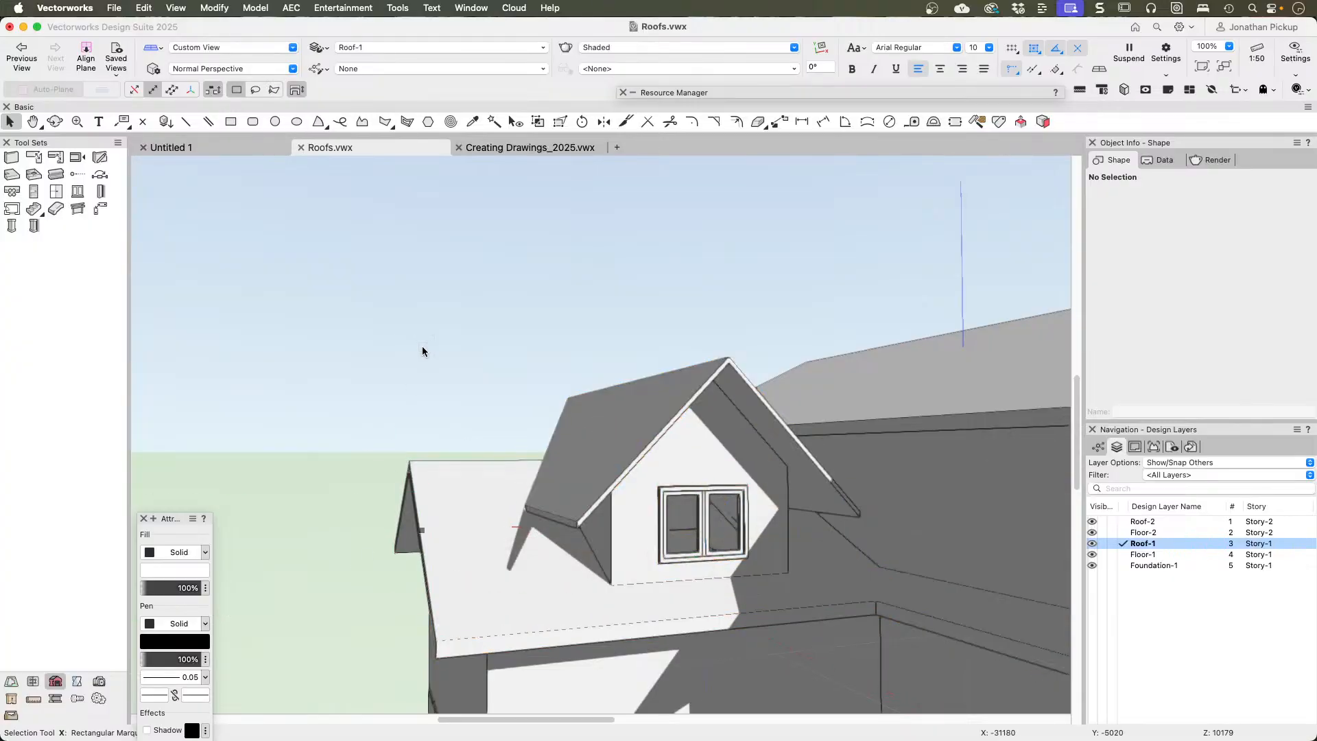
click(432, 520)
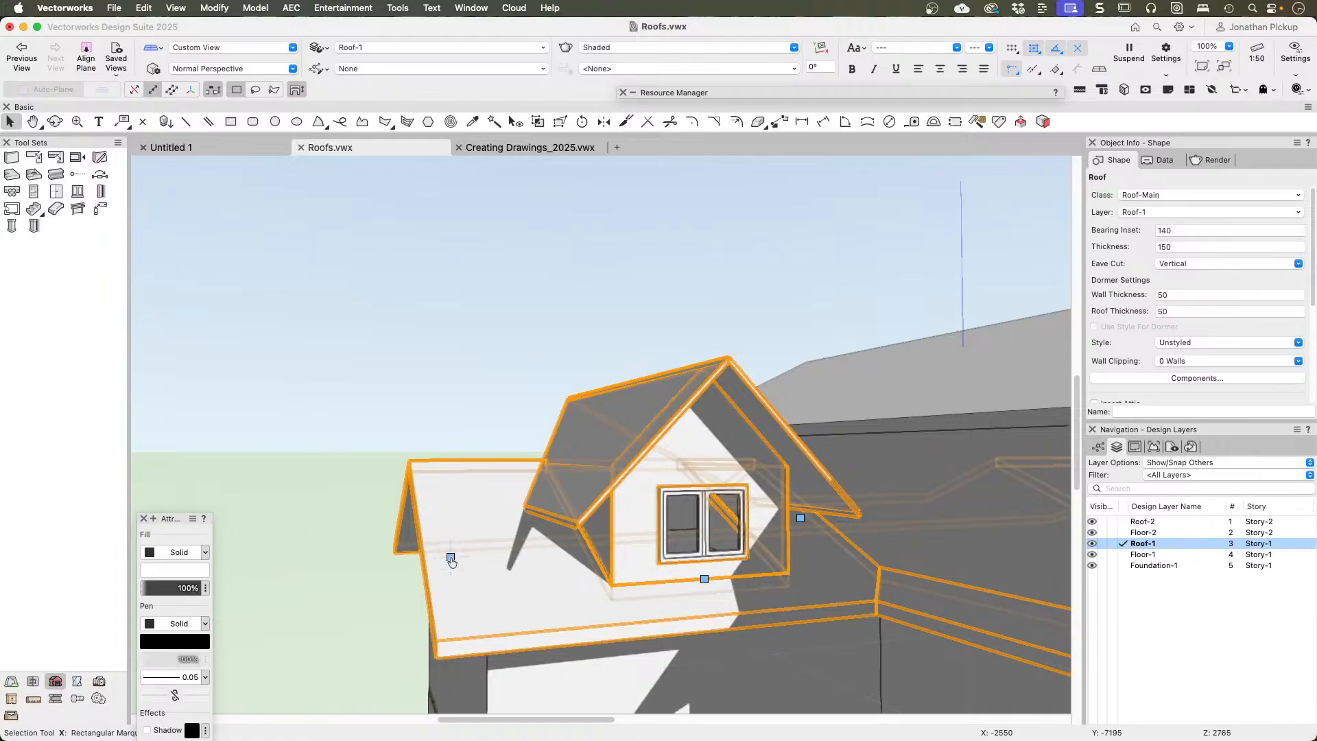
middle_drag(450, 557, 332, 332)
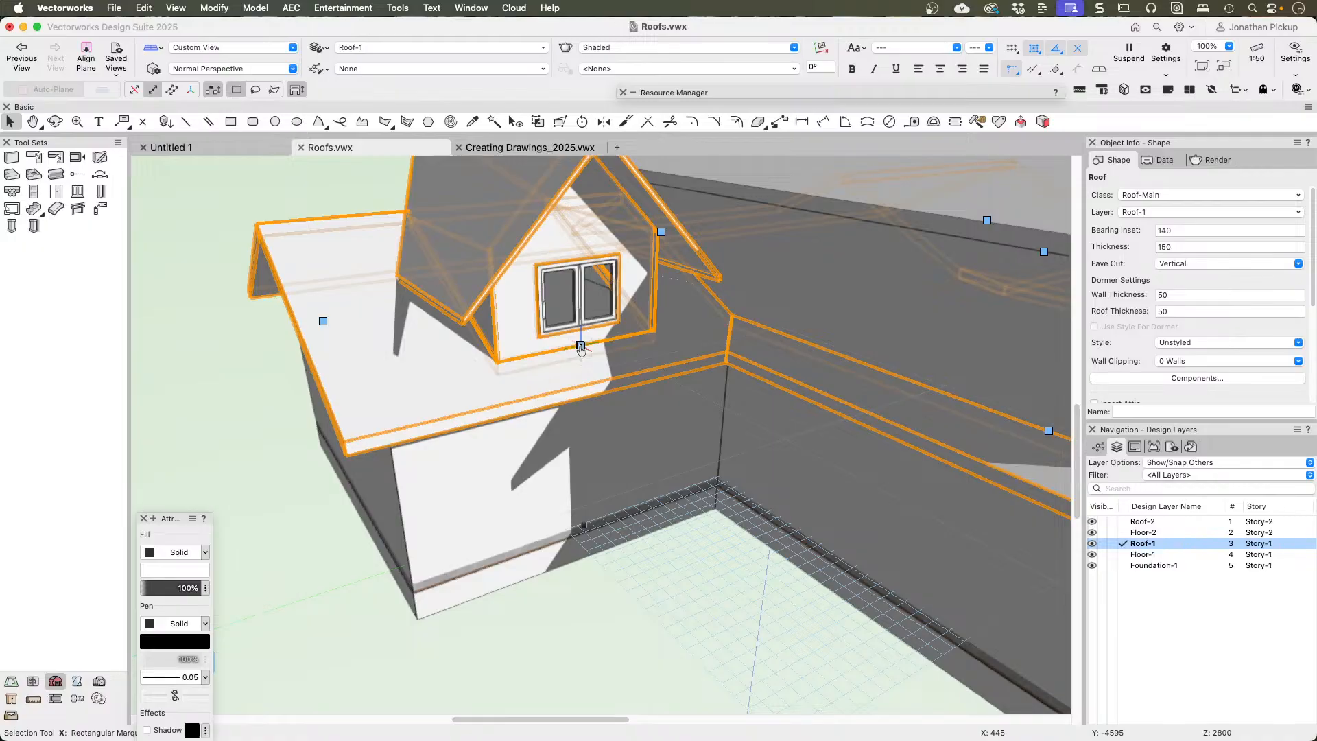
Step: Change the dormer around the window symbol to the Shed type in the roof element settings
click(581, 347)
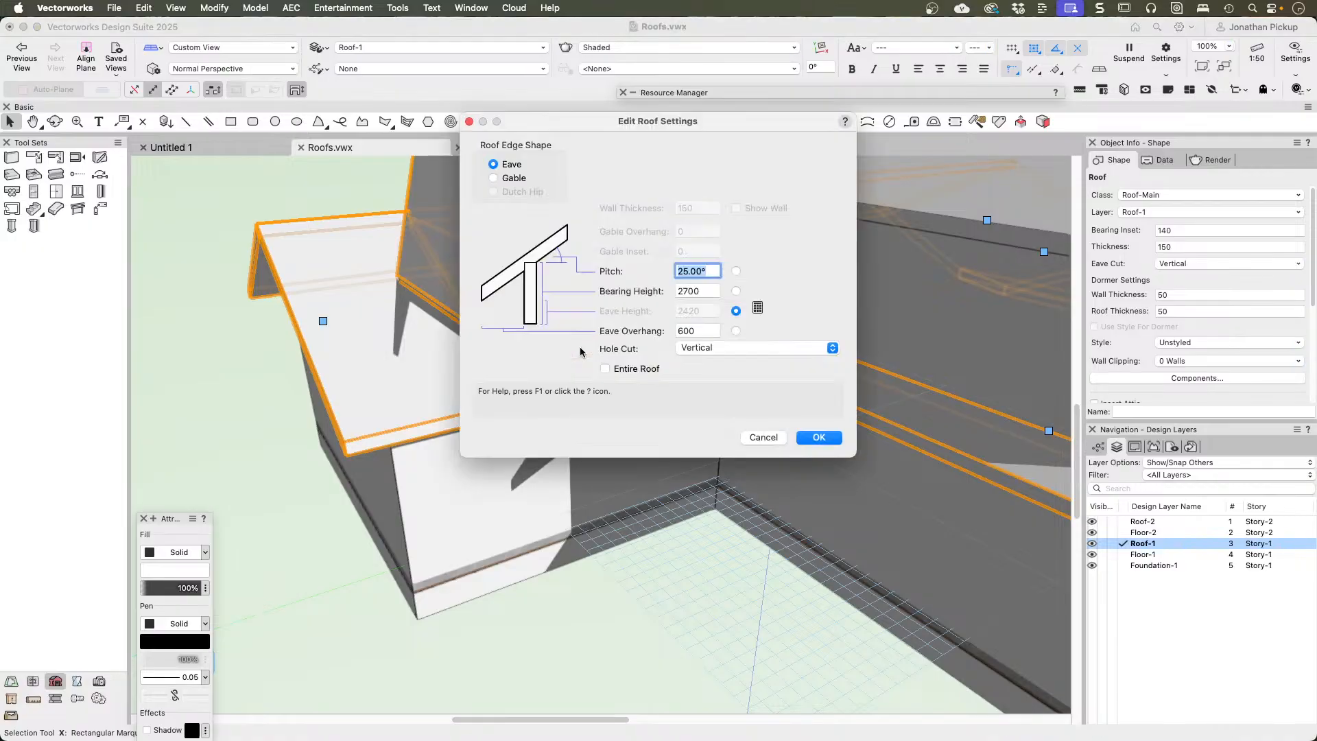
key(Return)
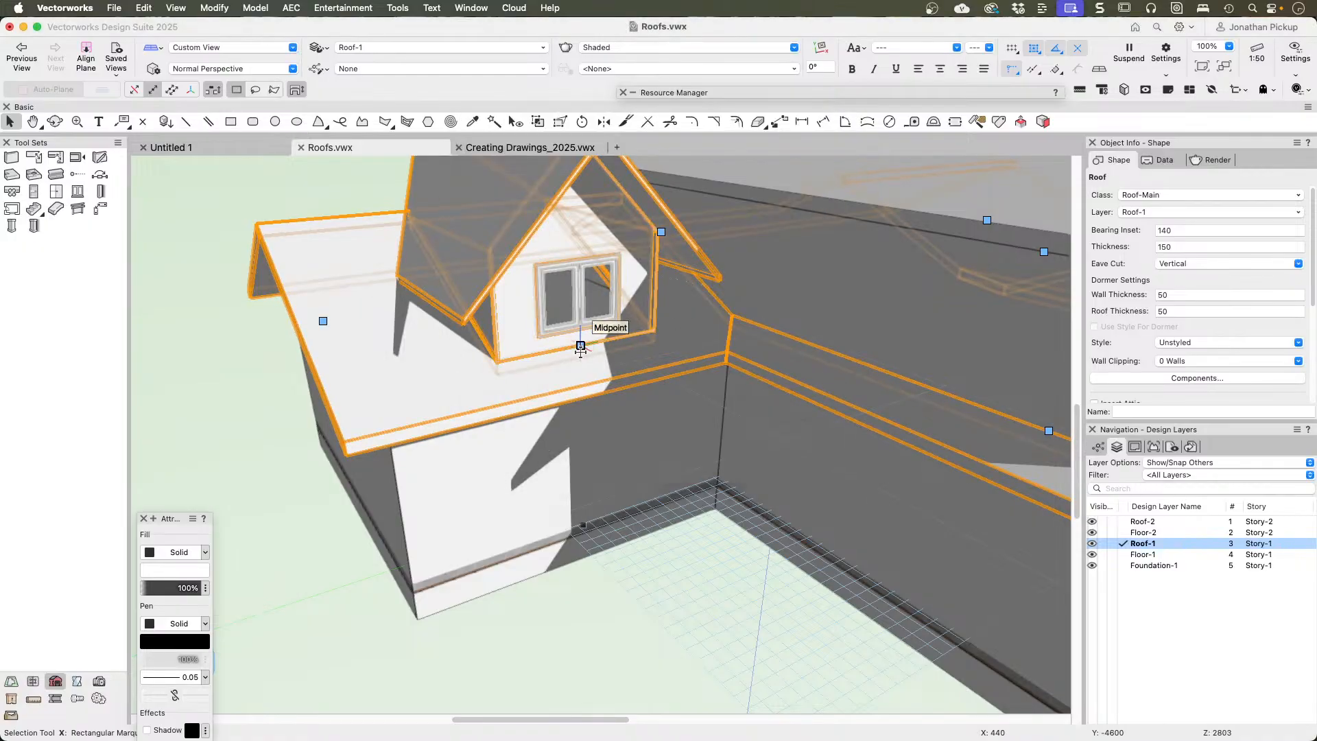
scroll(612, 367, up, 10)
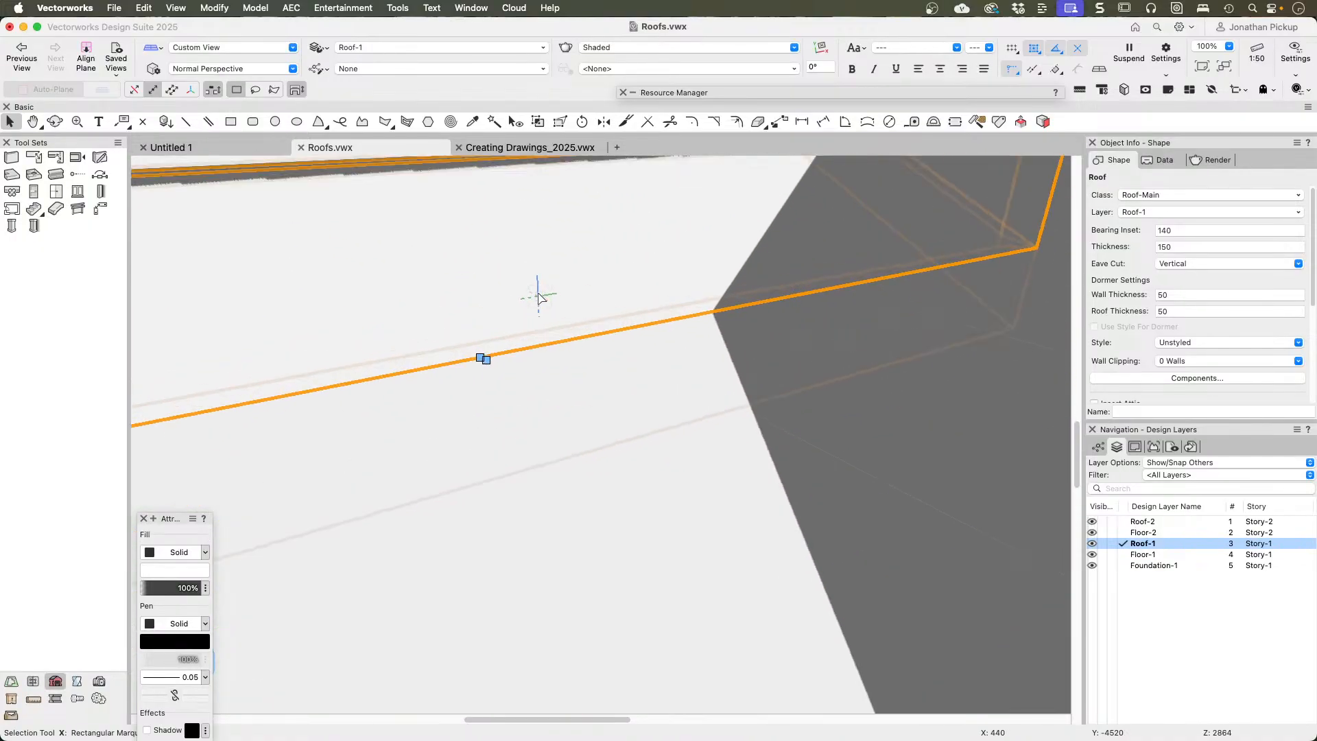
scroll(469, 319, up, 3)
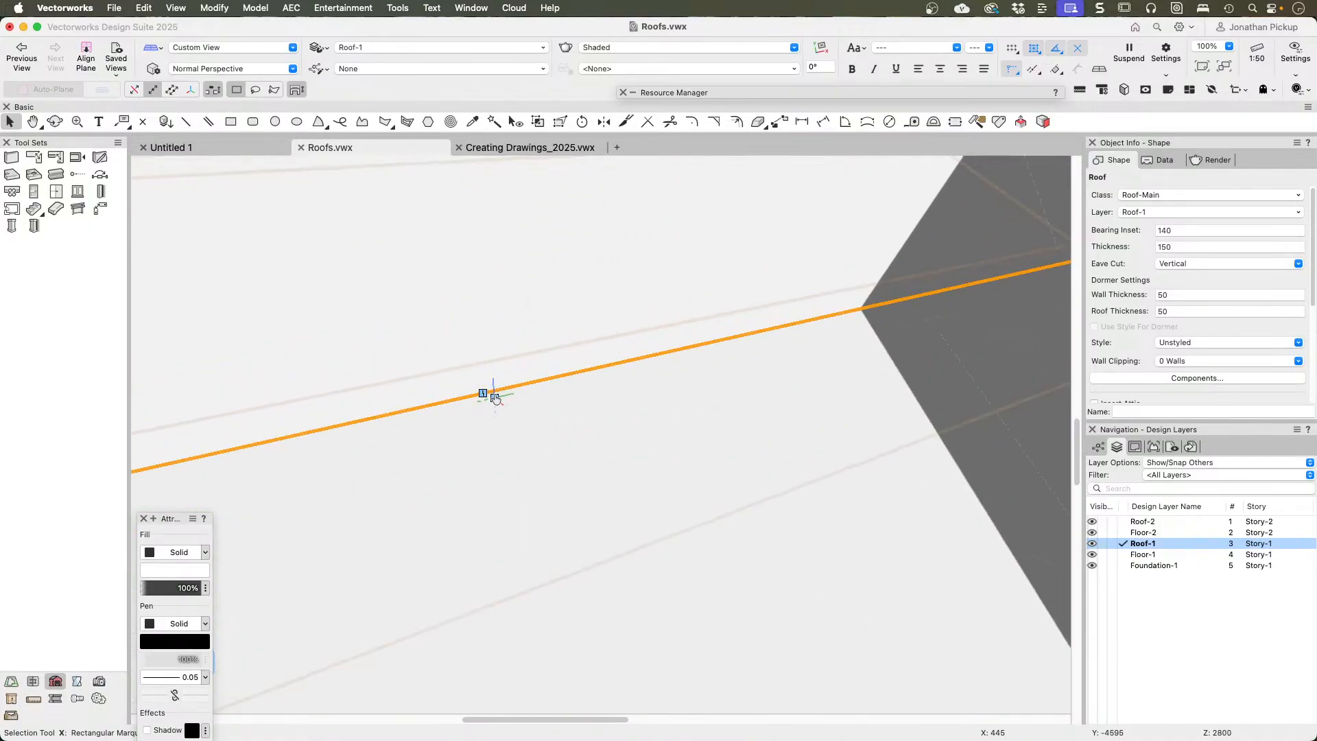
click(494, 399)
click(832, 437)
click(483, 395)
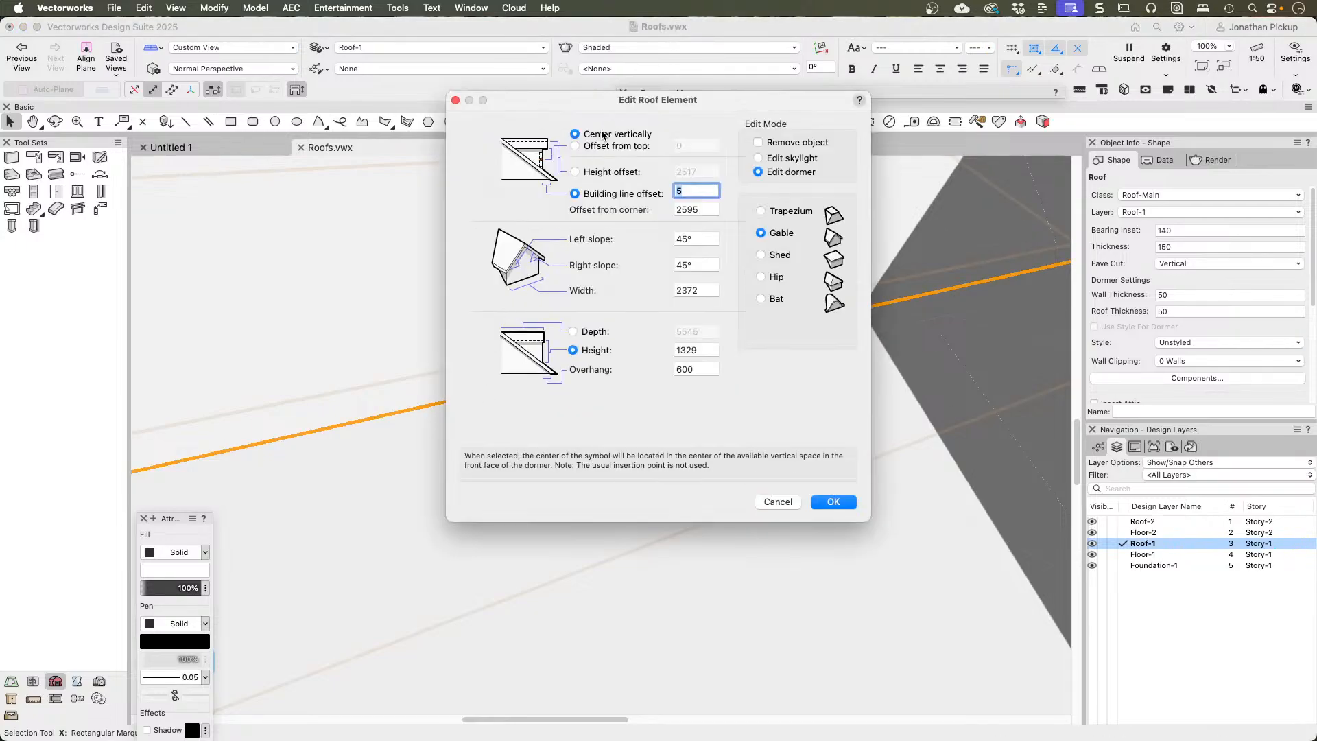
click(771, 209)
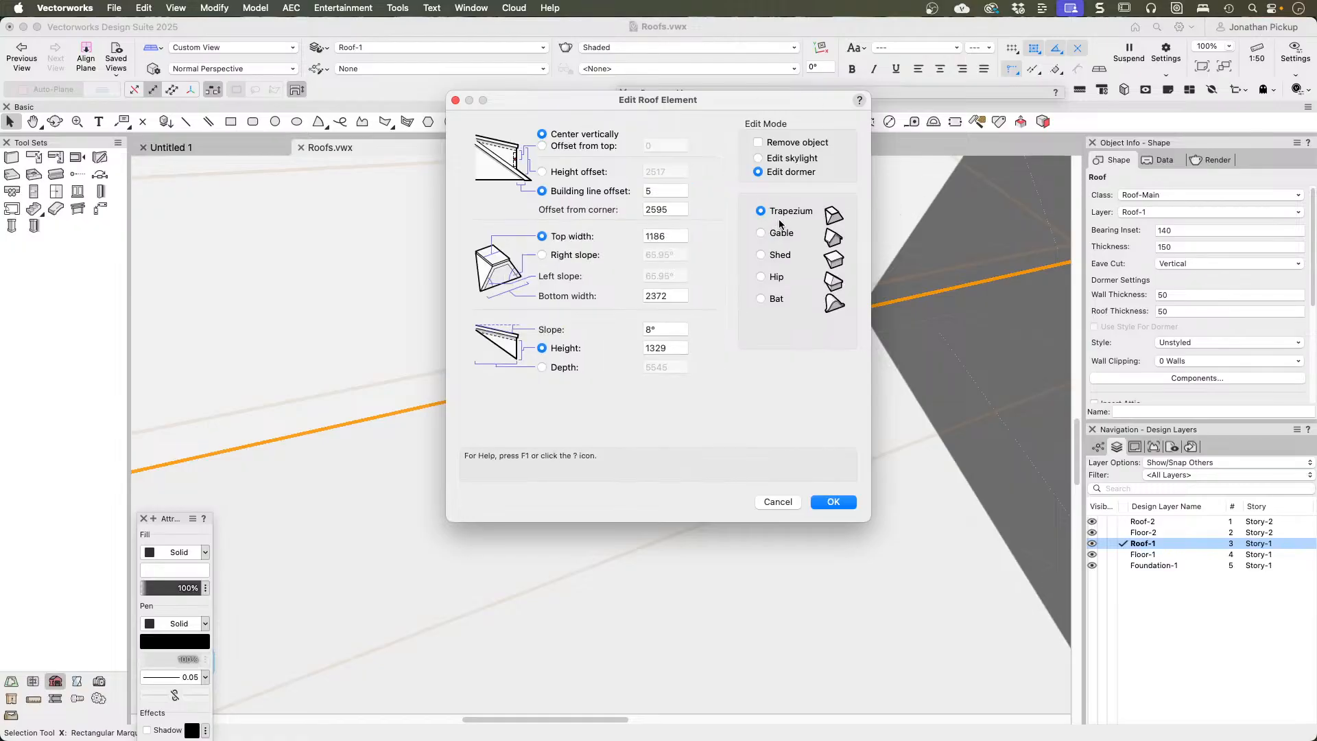
click(772, 256)
click(830, 502)
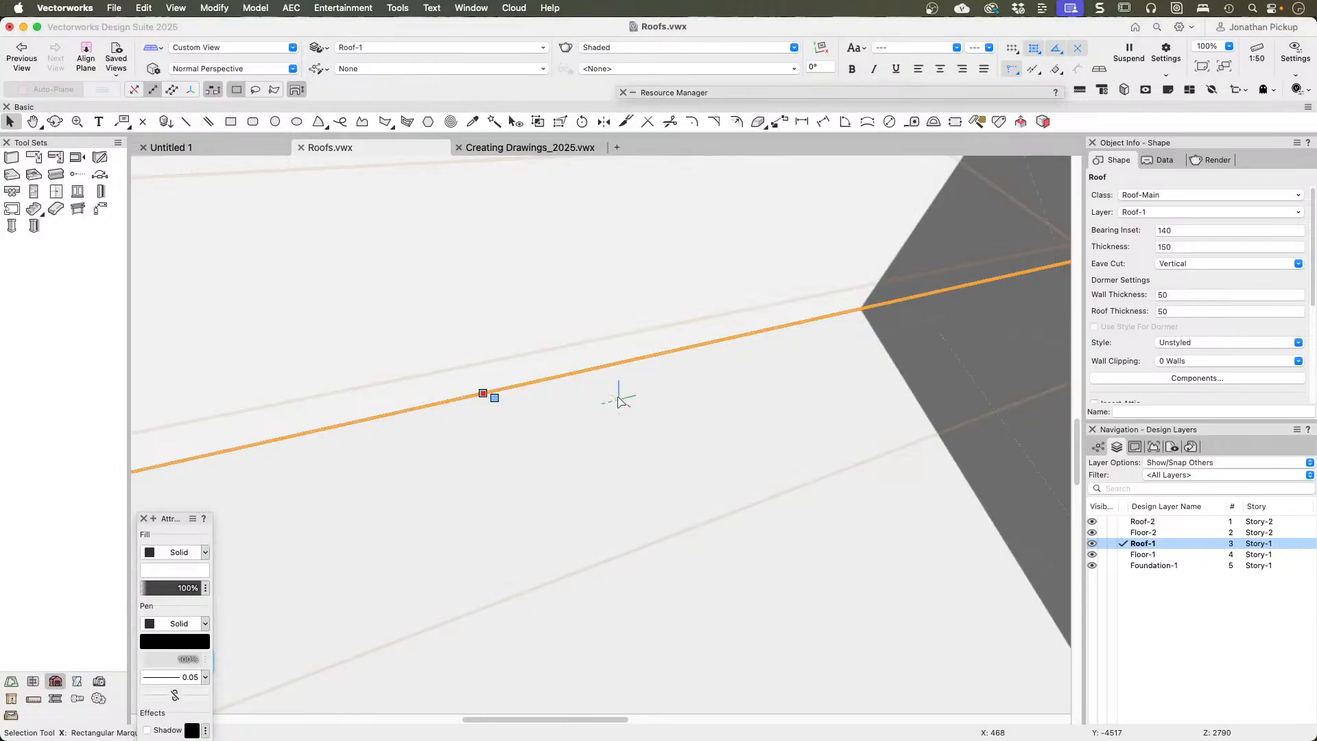
Step: Examine the shed dormer's shape and its fit with the window and the lower roof in 3D
scroll(618, 402, down, 10)
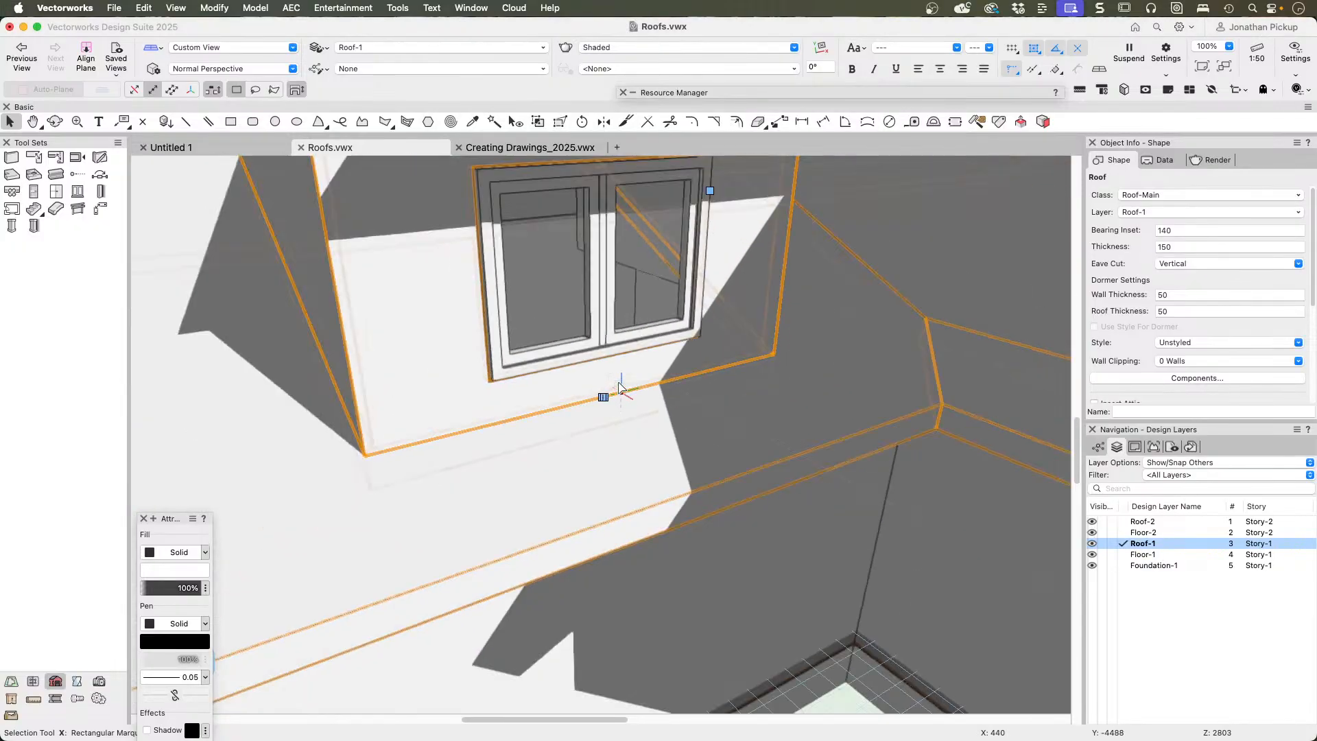
key(c)
mouse_move(618, 384)
mouse_down()
mouse_move(796, 275)
mouse_move(682, 347)
mouse_move(607, 373)
mouse_up()
key(x)
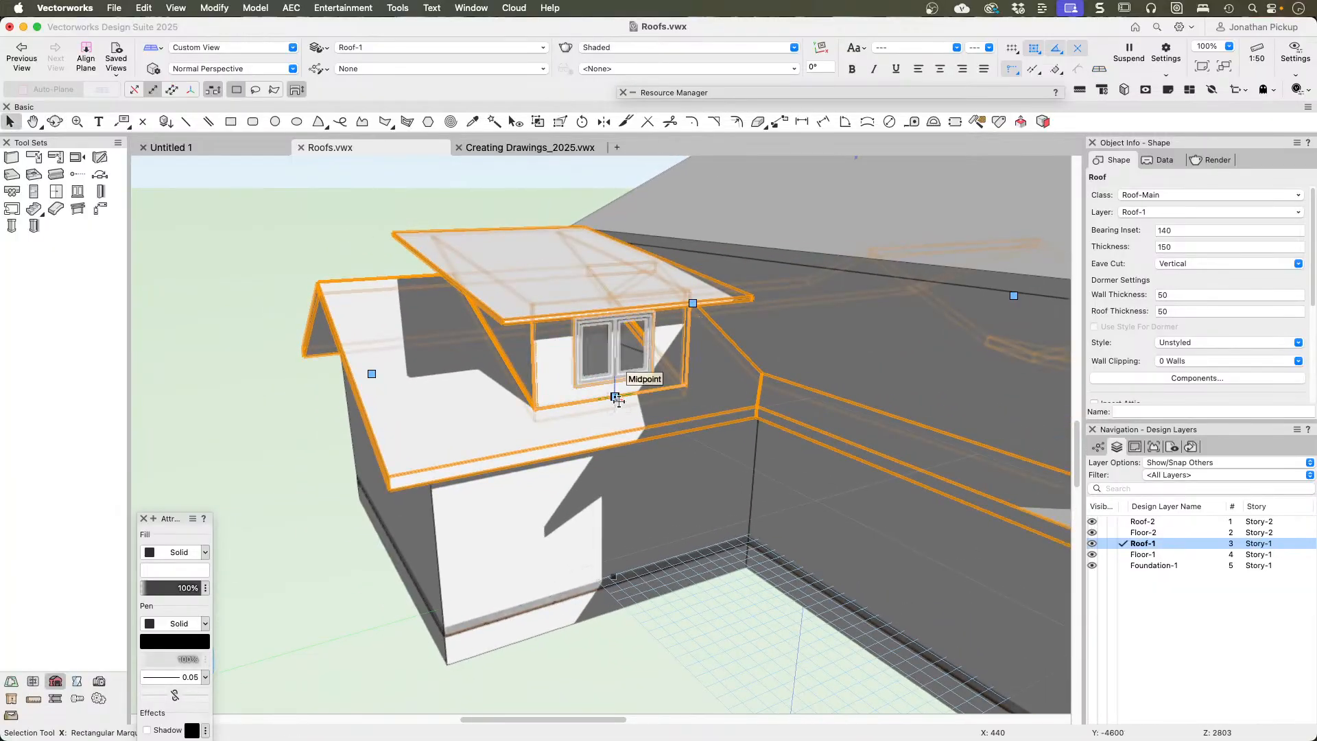
Step: Open the shed dormer's roof element settings for editing
scroll(615, 396, up, 5)
scroll(616, 395, up, 8)
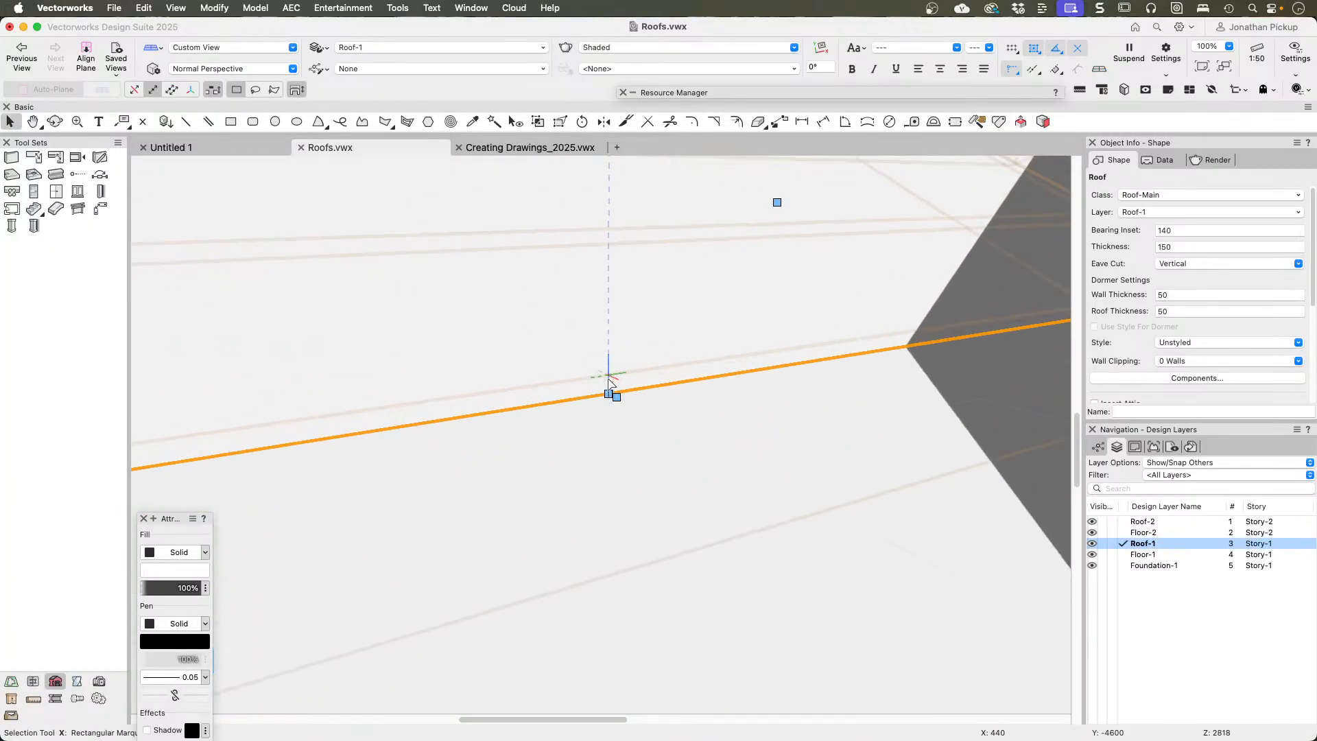
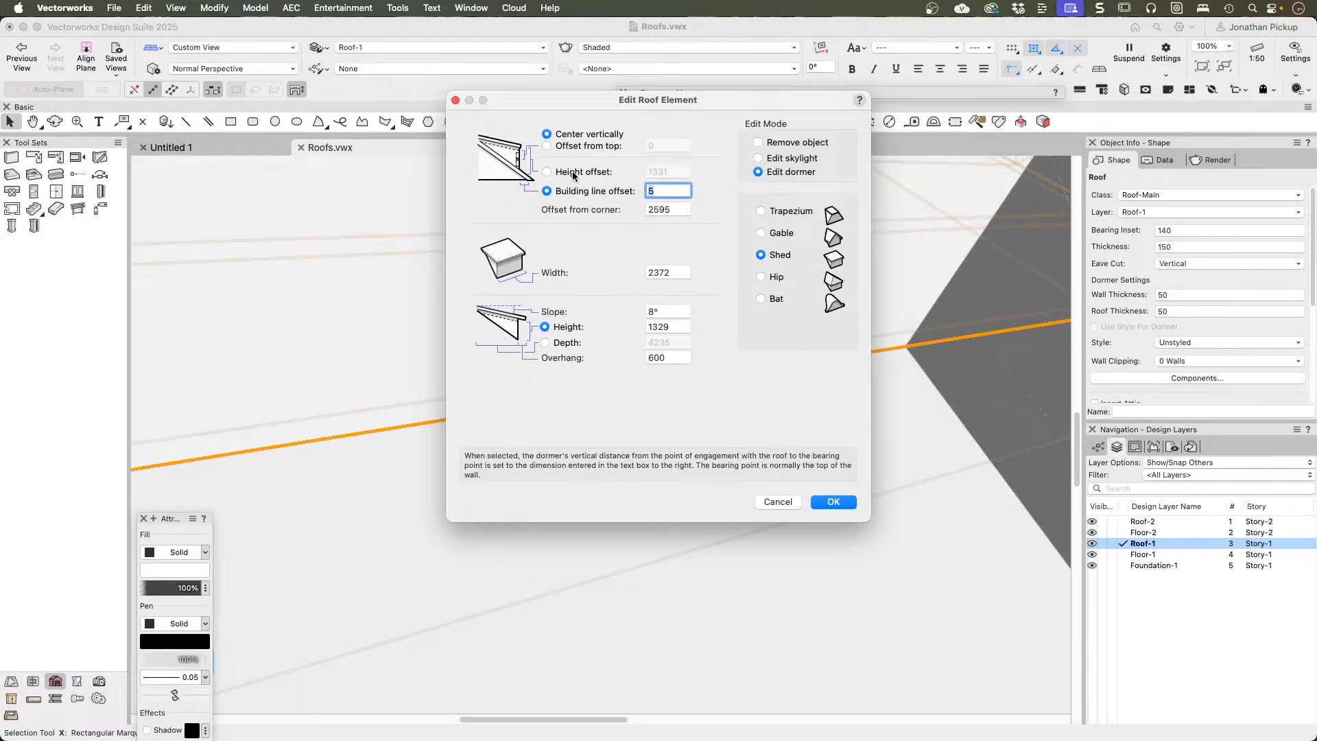
Step: Position the window symbol in the shed dormer by an offset of 250 from the top
click(546, 145)
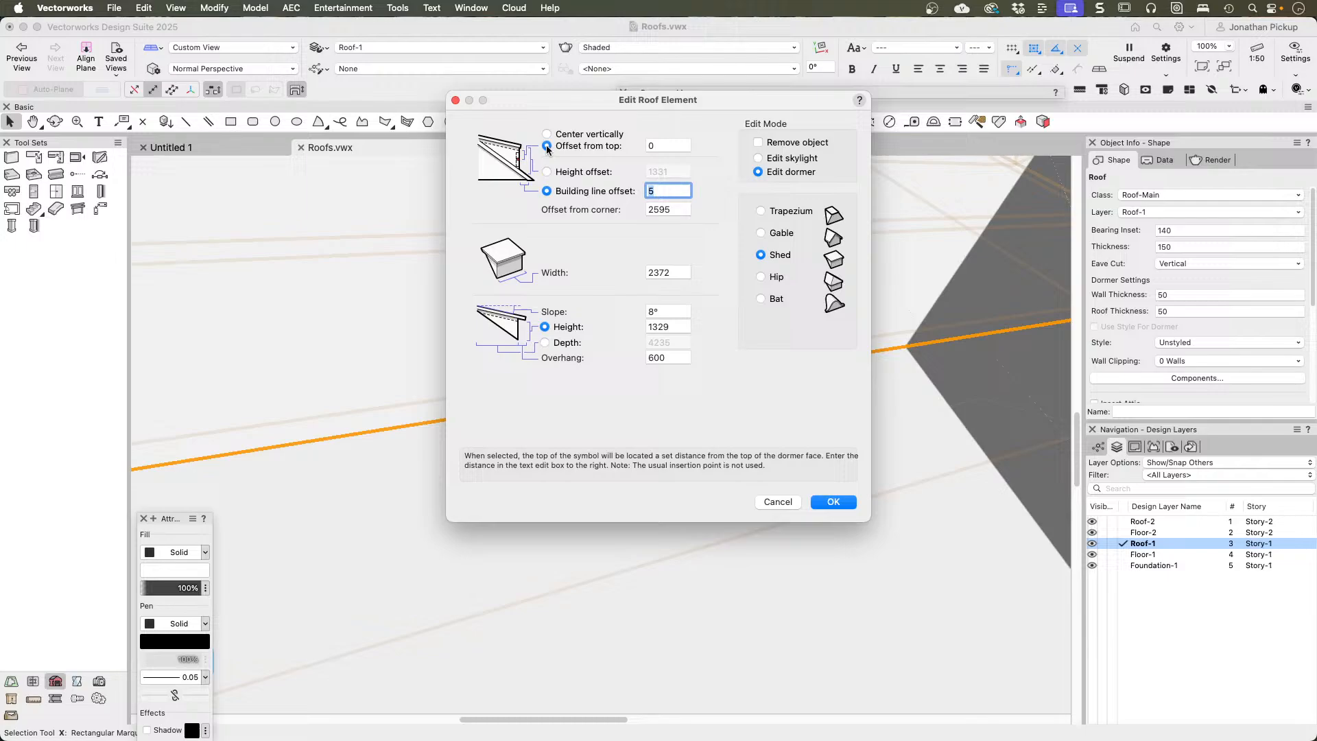
click(675, 146)
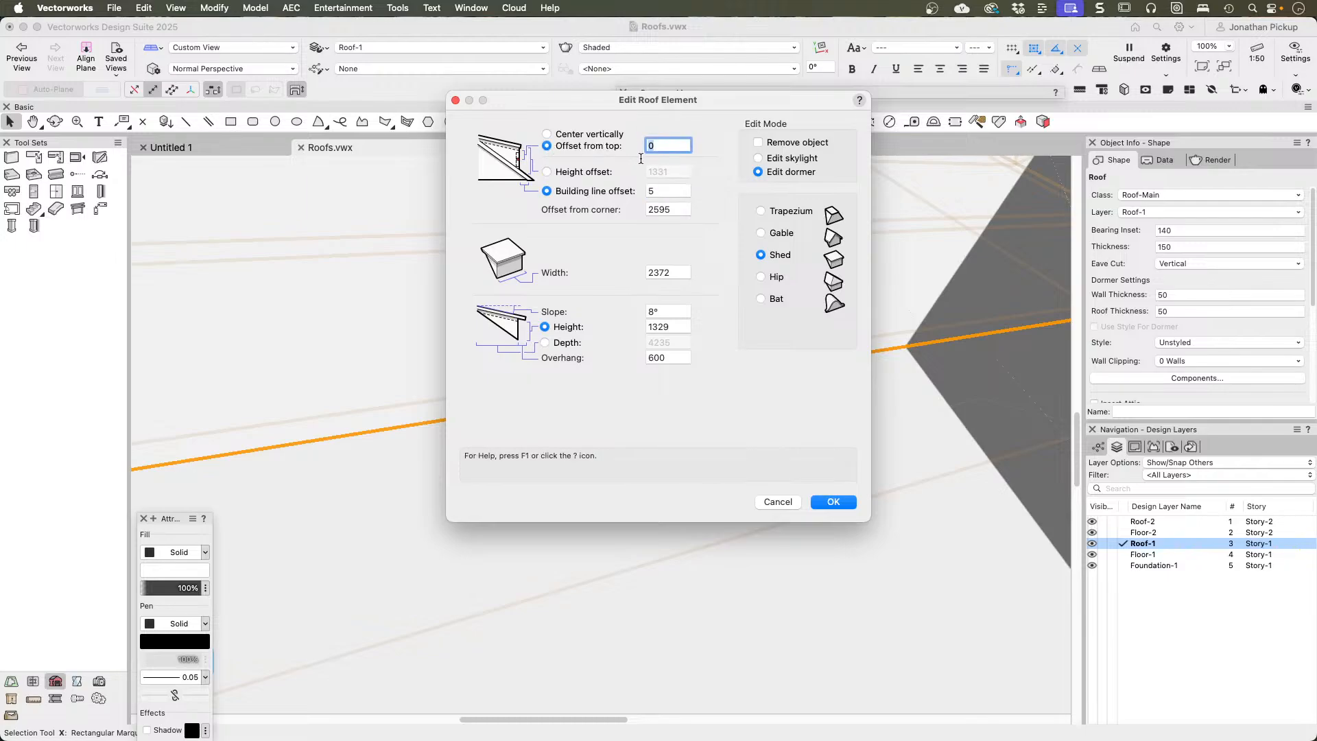
text(250)
key(Tab)
drag(577, 89, 606, 117)
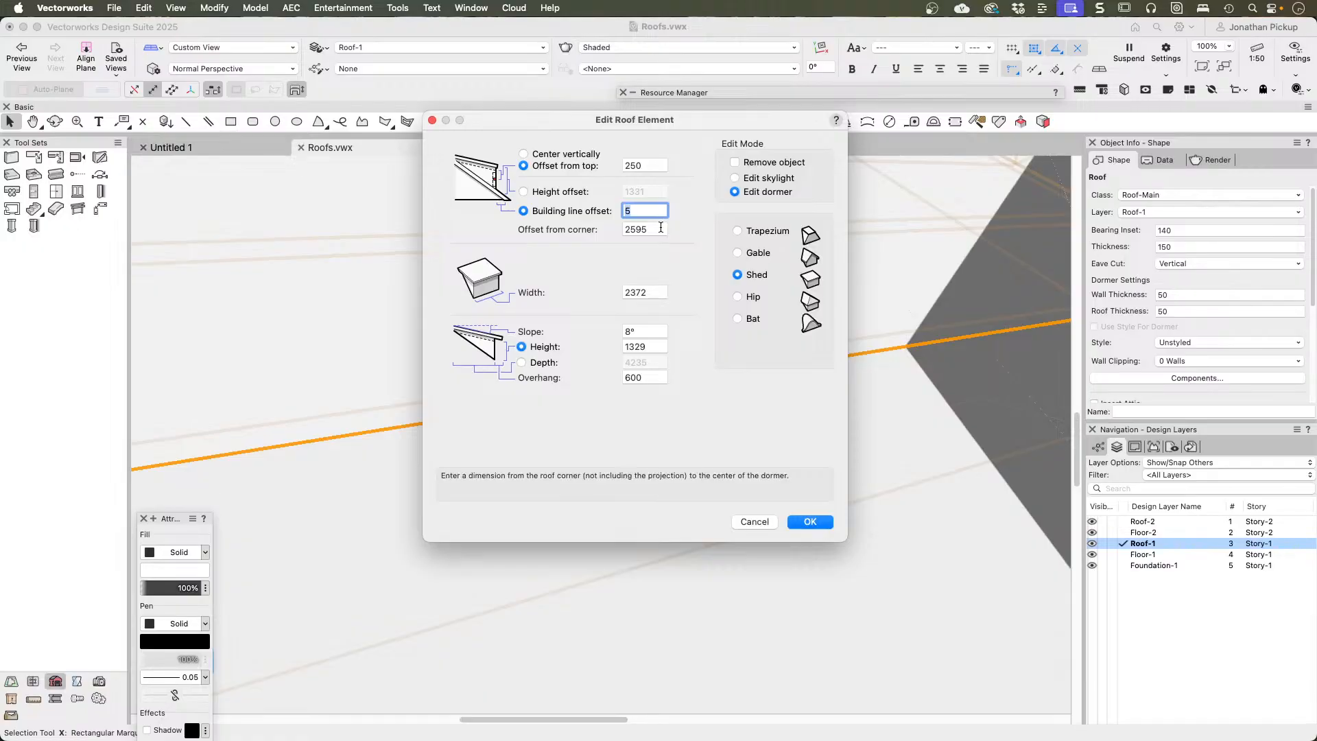
Step: Set the shed dormer's offset from the roof corner to 1500
key(Tab)
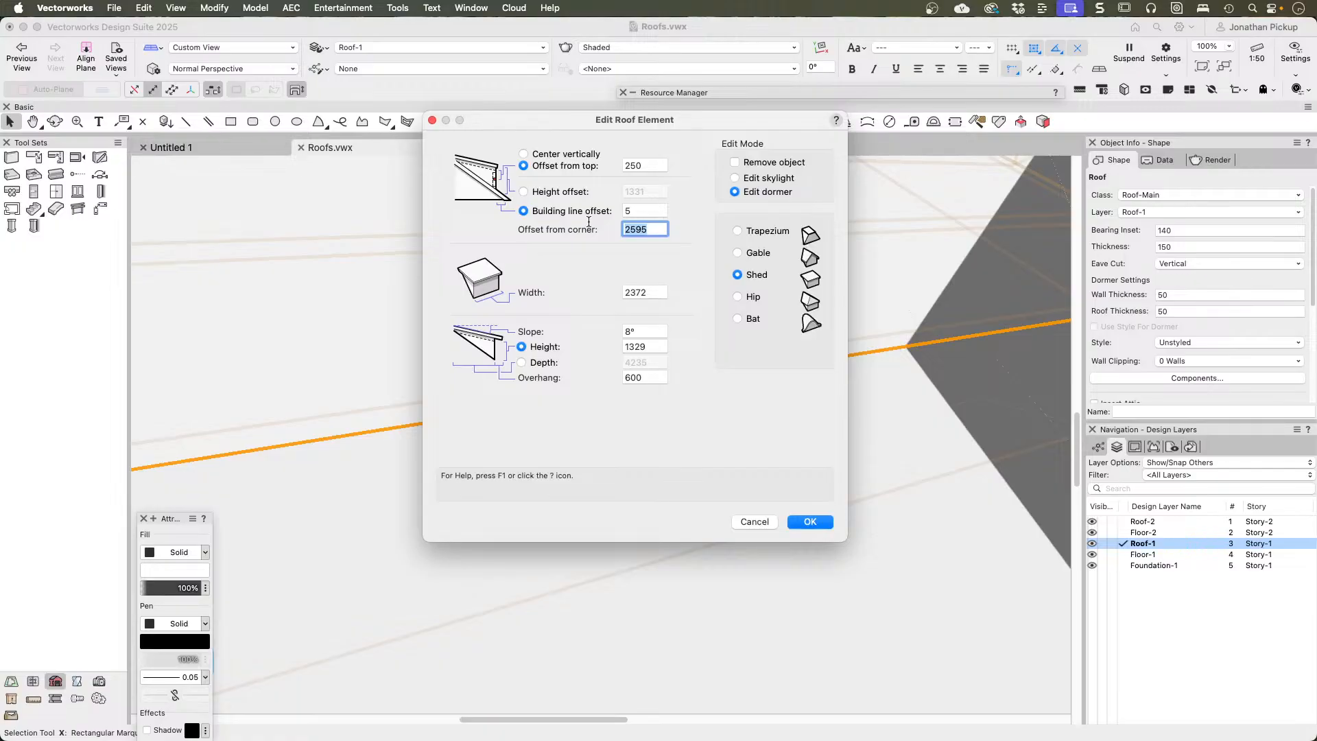
text(15)
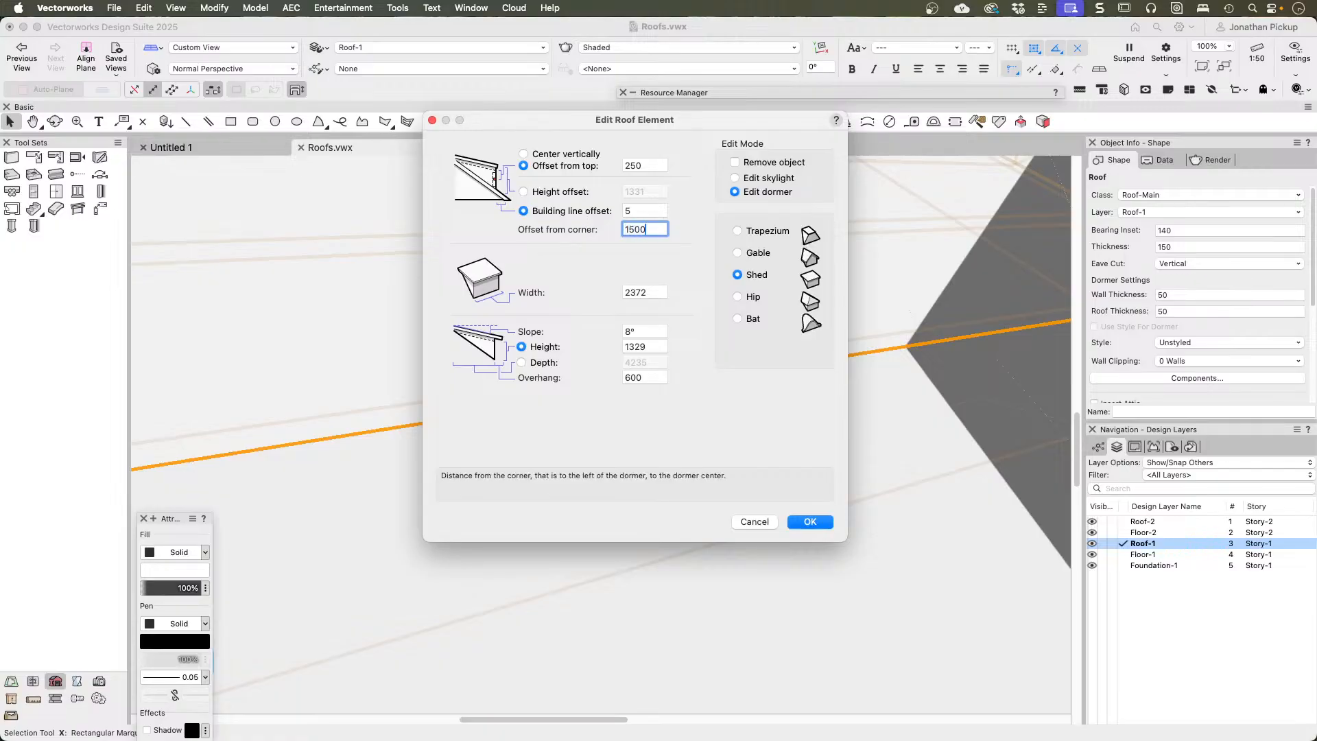
text(00)
key(Tab)
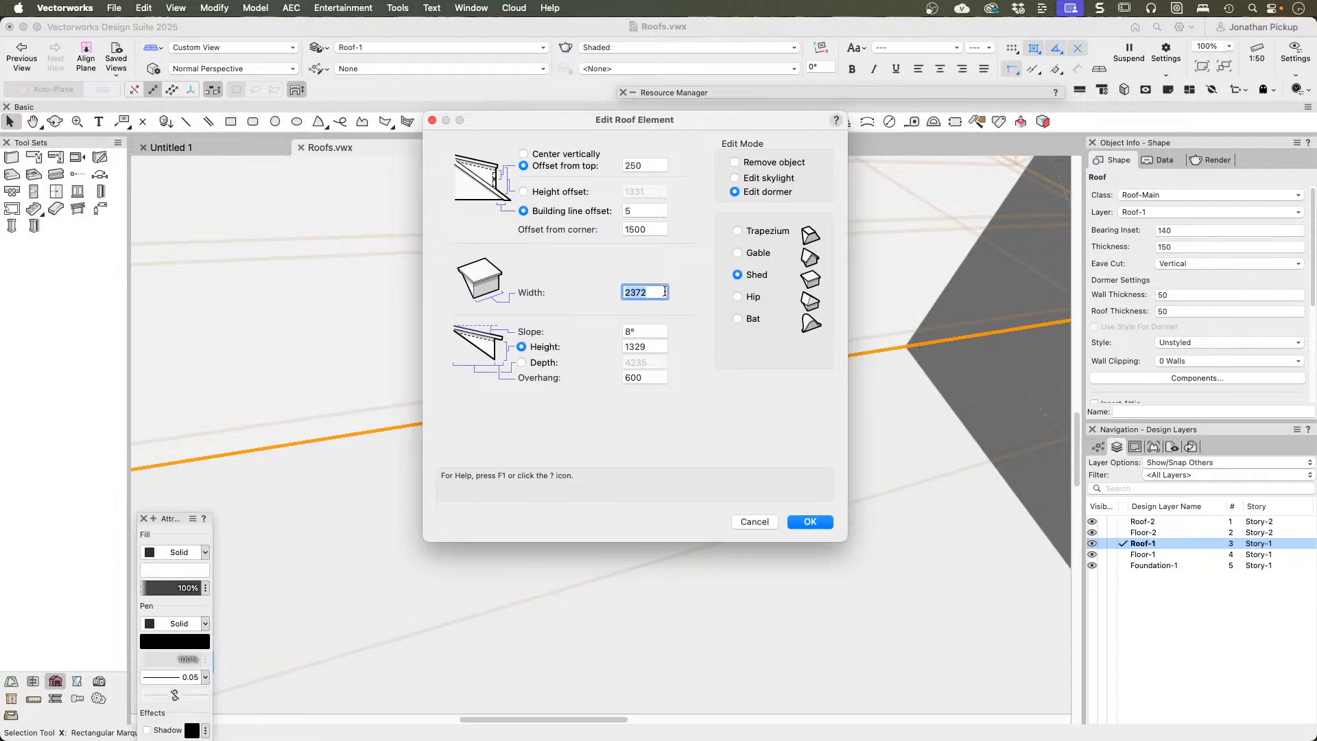
Step: Set the shed dormer's width to 1500 and its height to 1000, and apply the settings
text(1500)
key(Tab)
key(Tab)
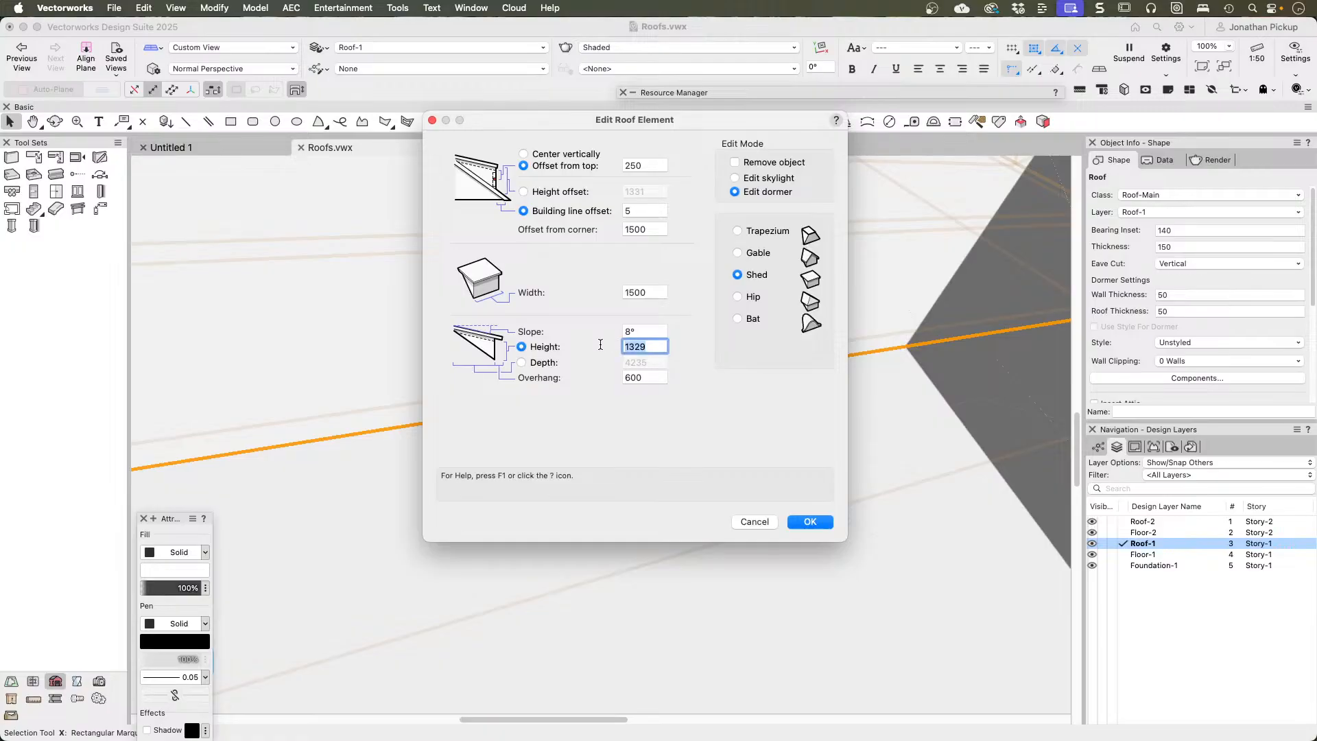
text(1000)
key(Tab)
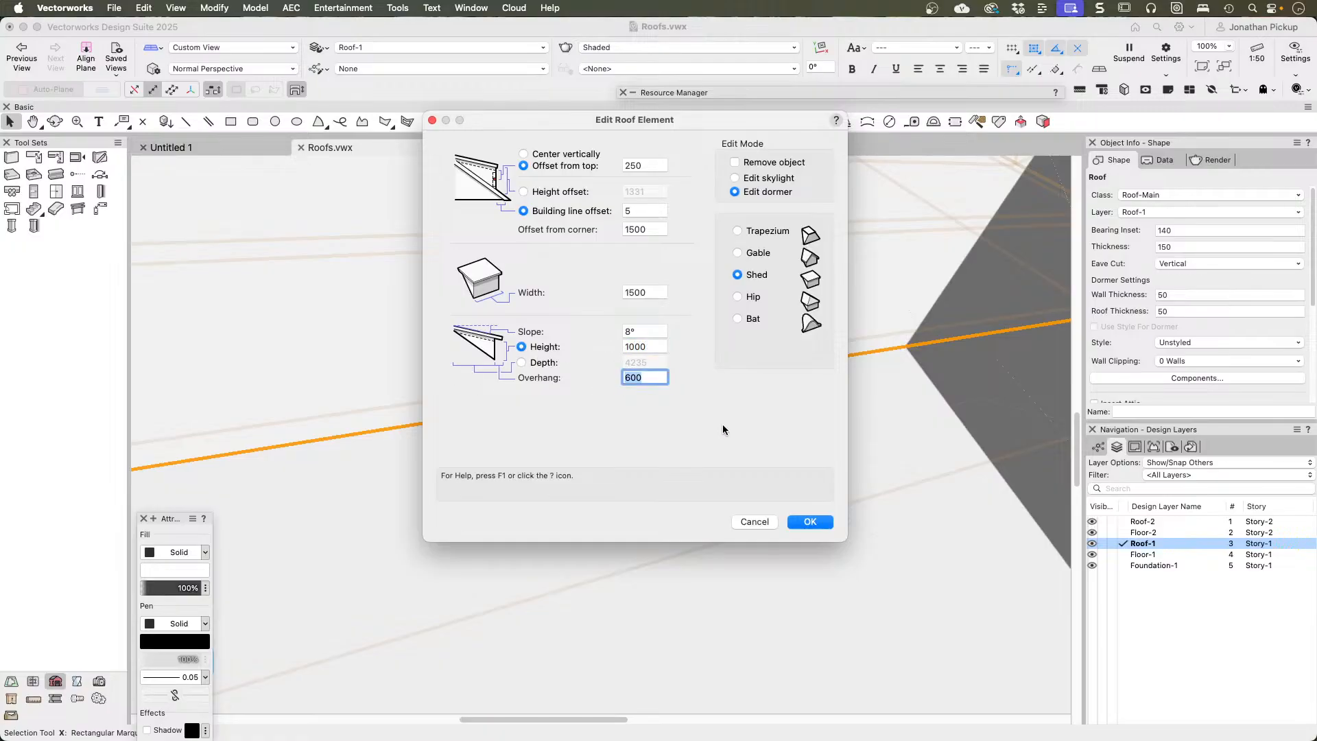
click(811, 521)
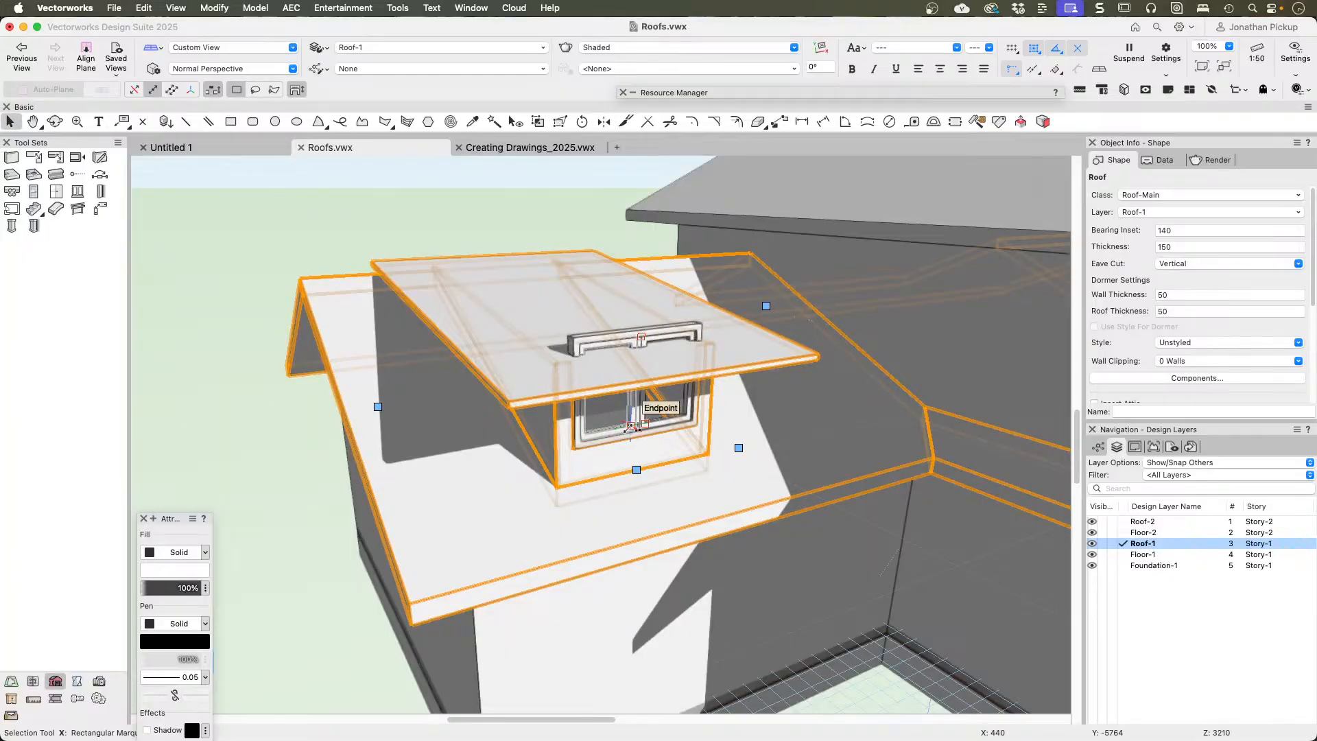
Step: Open the 3D component of the Dormer Window Symbol resource for editing and turn the view towards the window
click(690, 92)
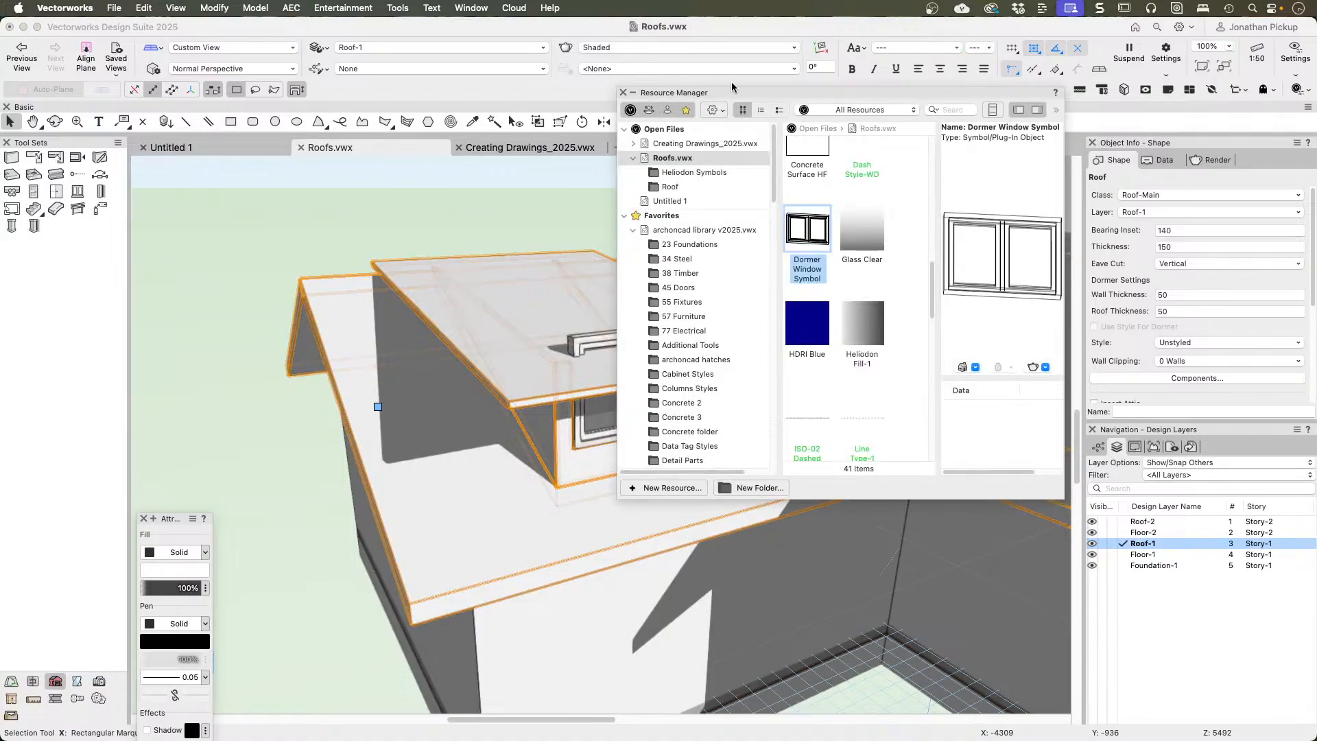
right_click(801, 229)
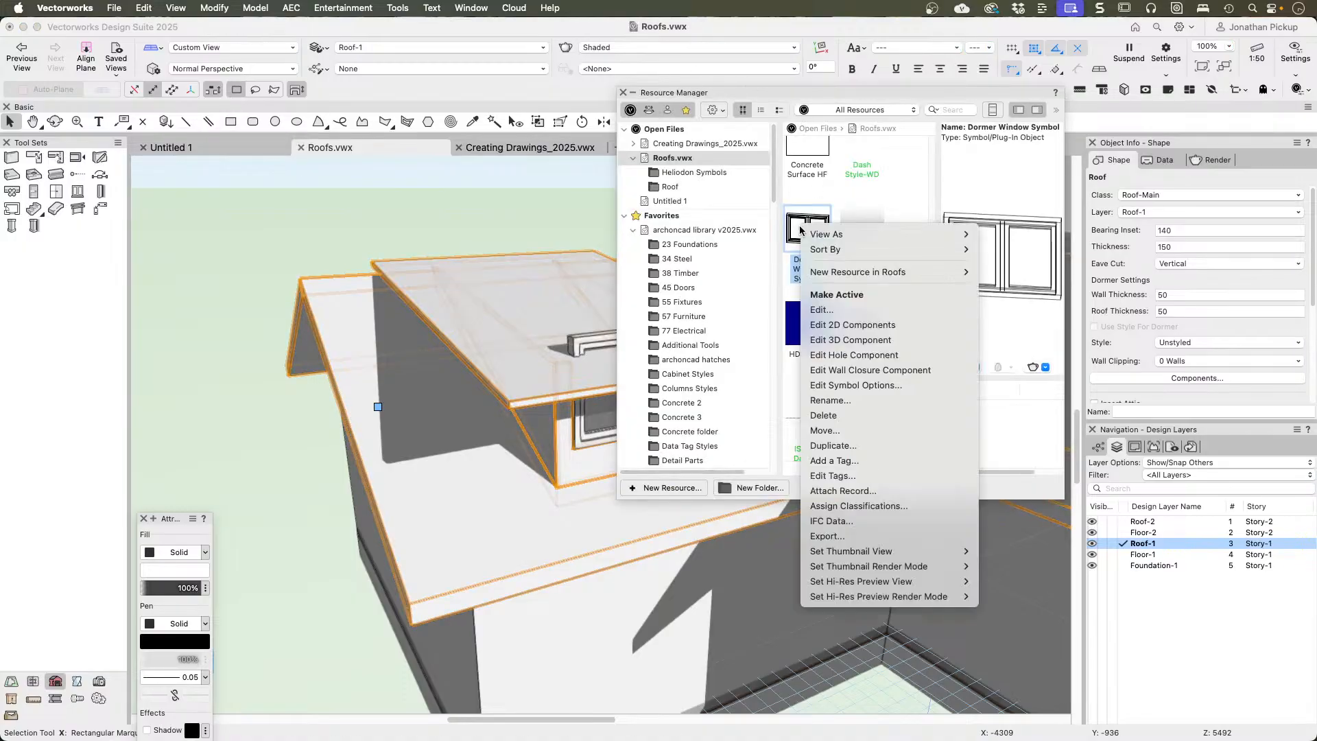
click(816, 310)
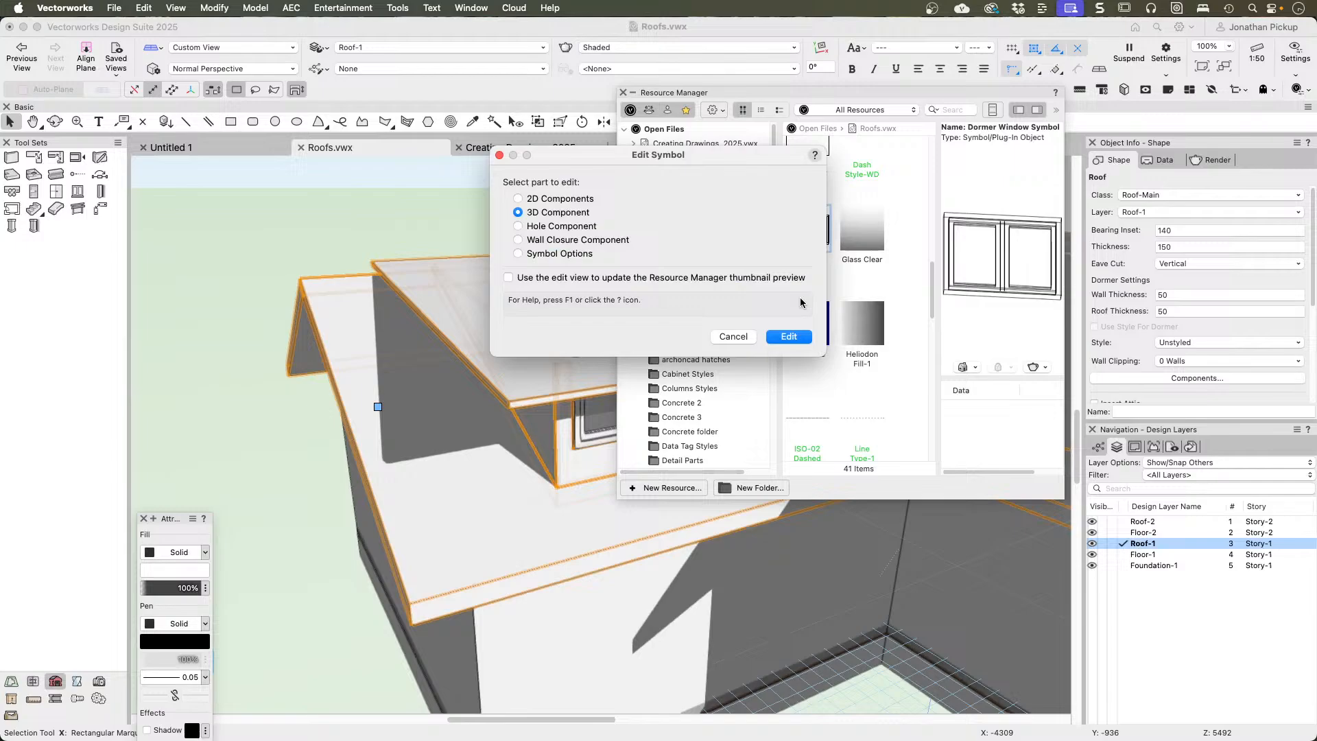
click(789, 336)
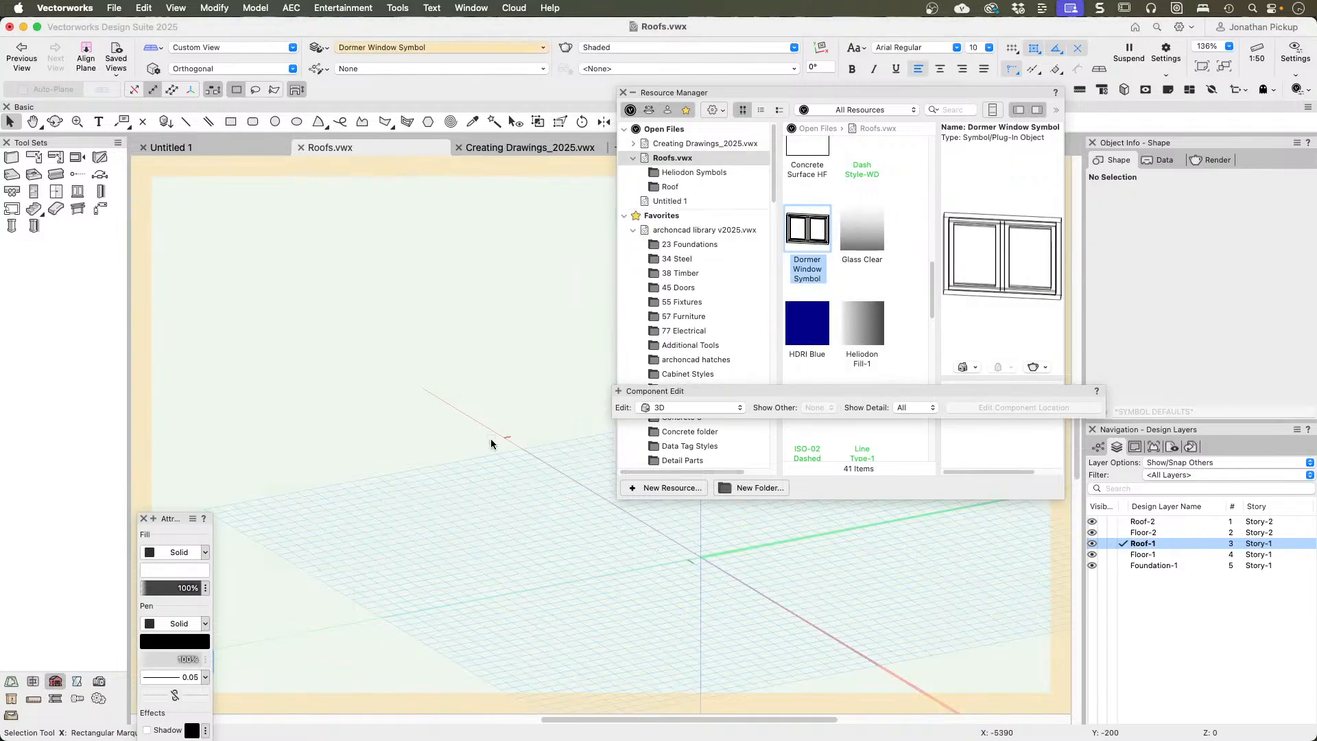
key(shift+c)
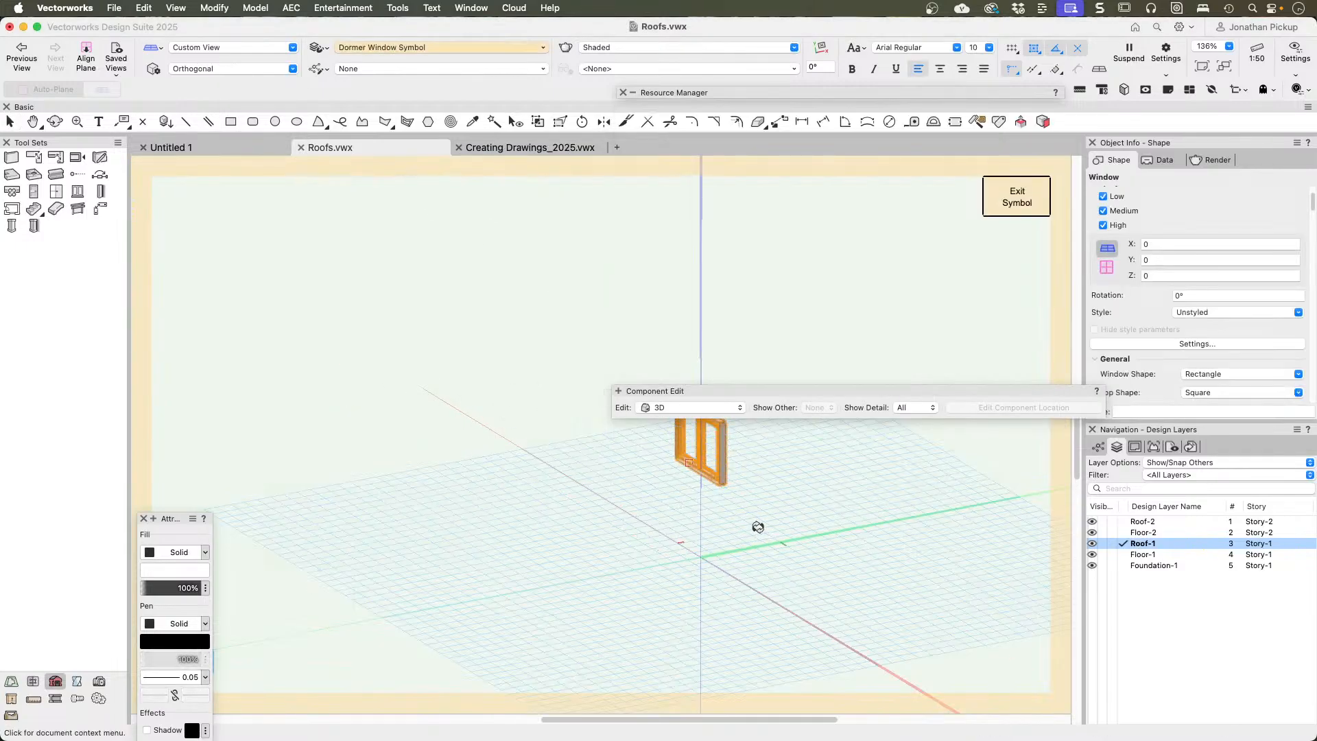
drag(759, 526, 949, 501)
key(x)
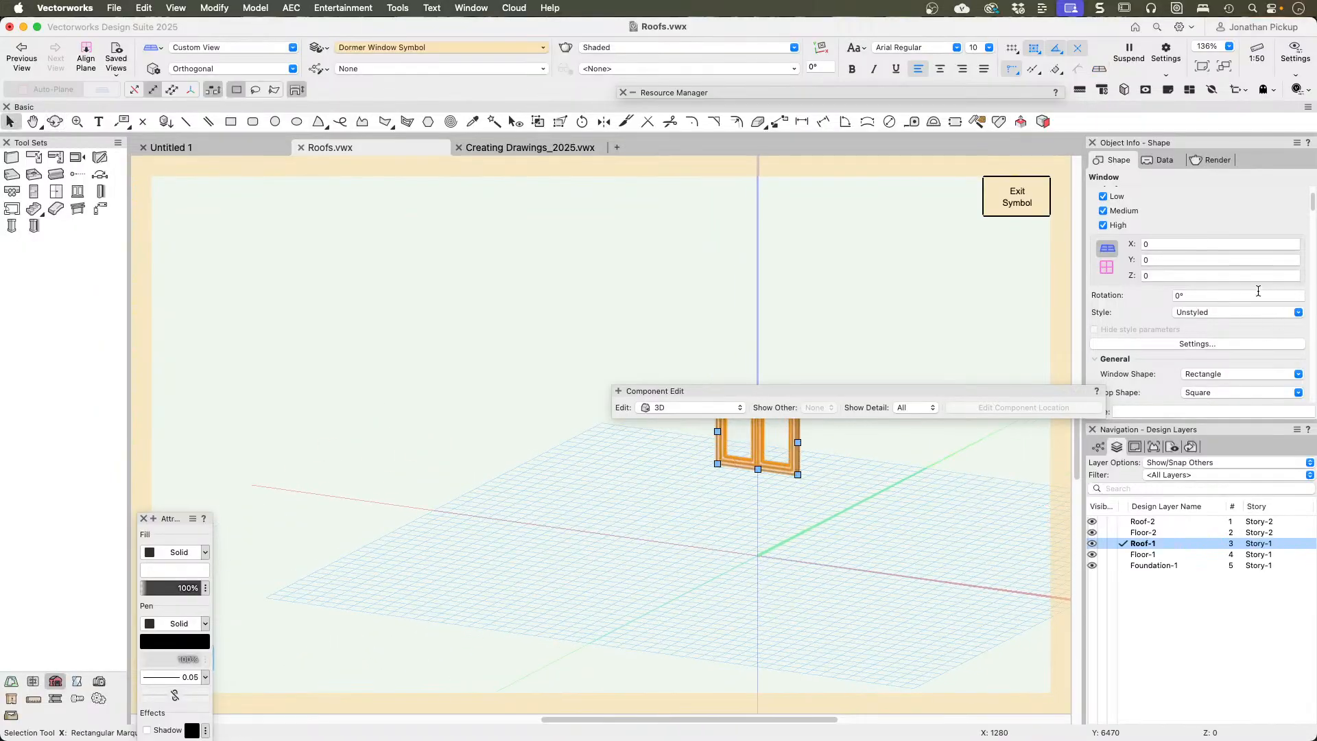
Step: Set the window's head elevation to 1800 within the symbol and return to the roof model
scroll(1218, 295, down, 5)
scroll(1219, 292, down, 3)
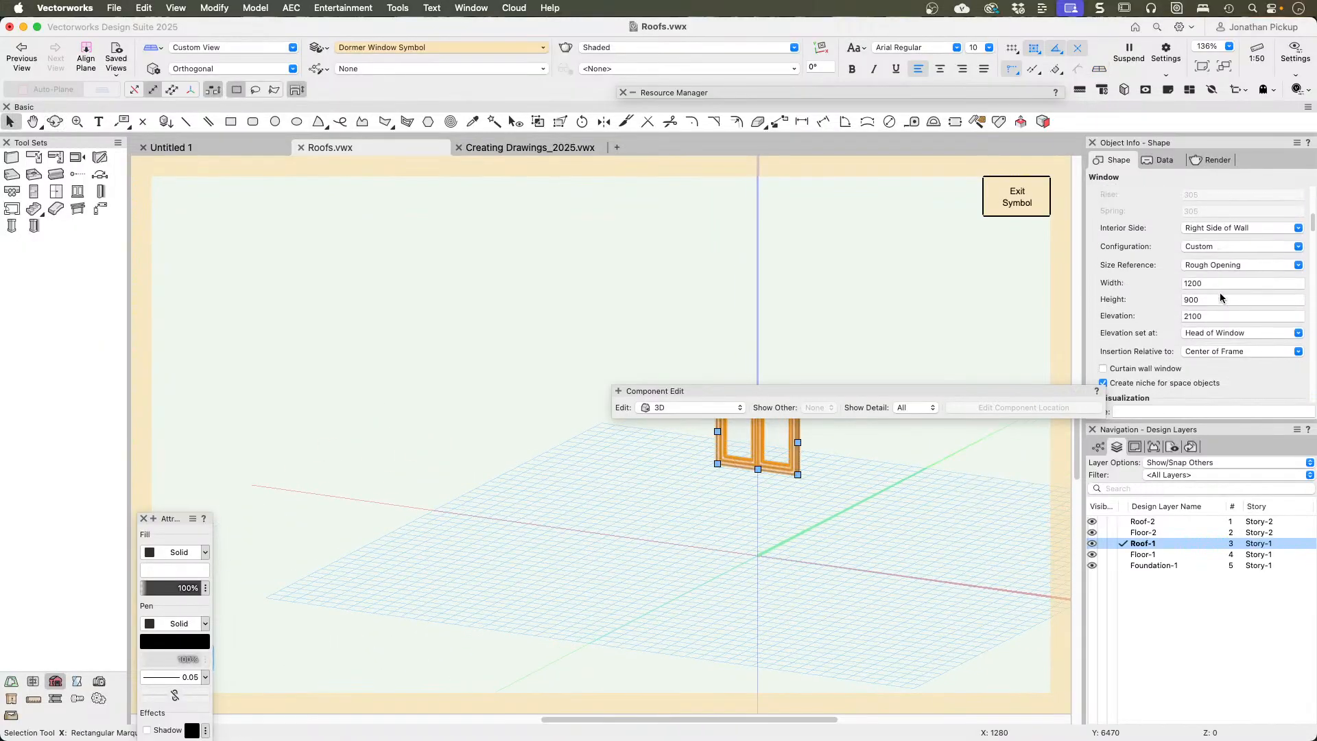
click(1221, 273)
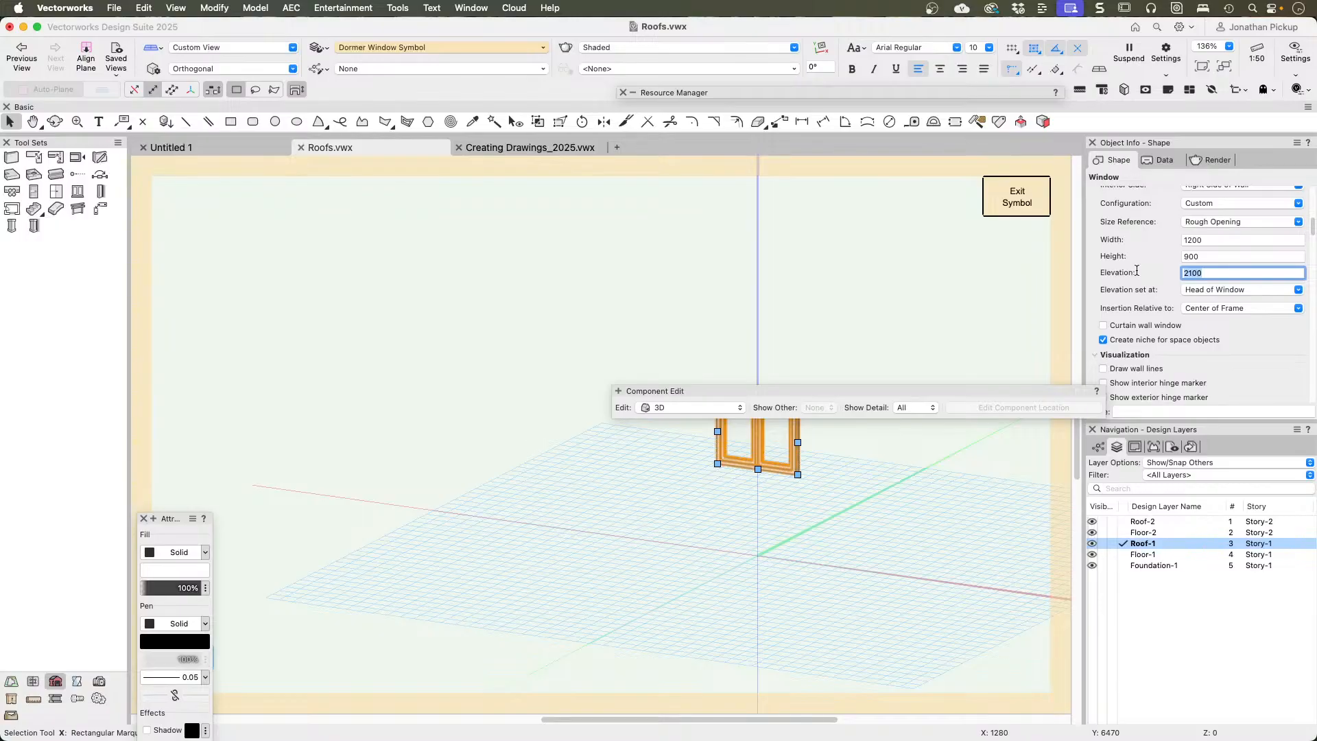
text(1)
key(Return)
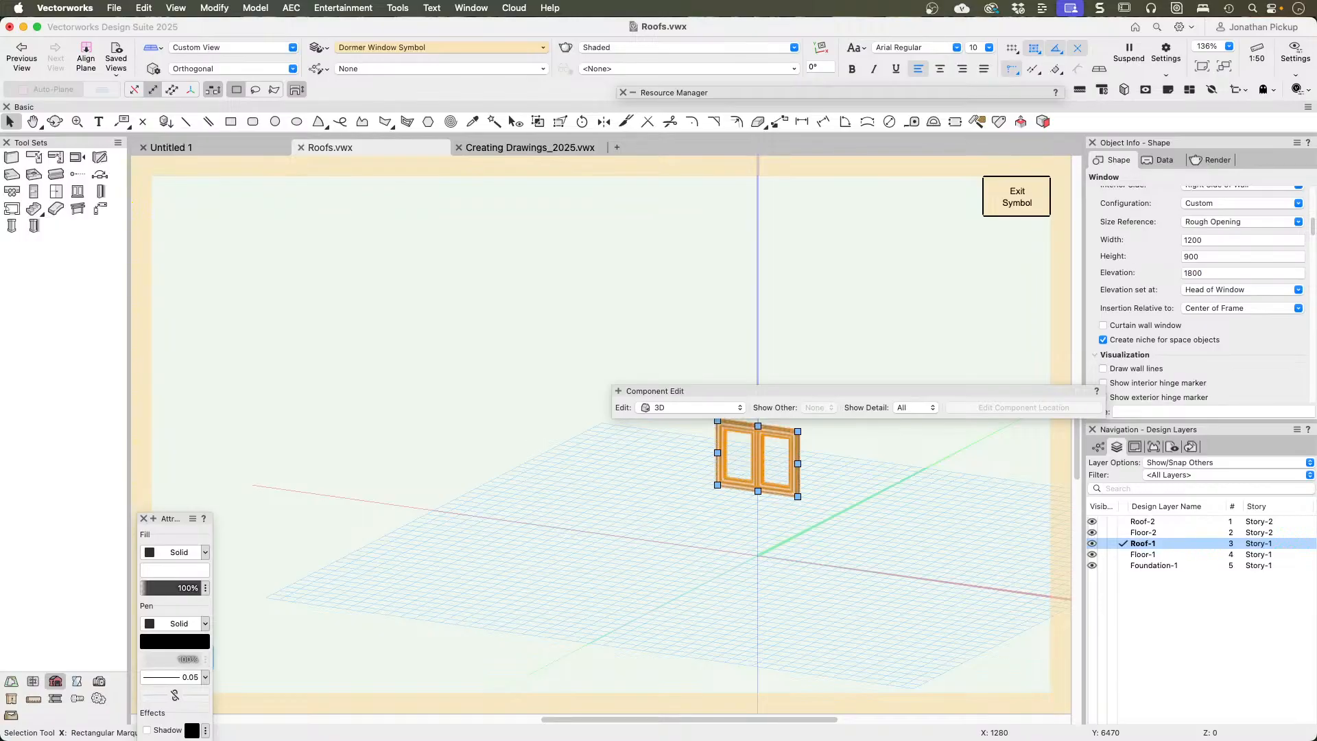
click(996, 207)
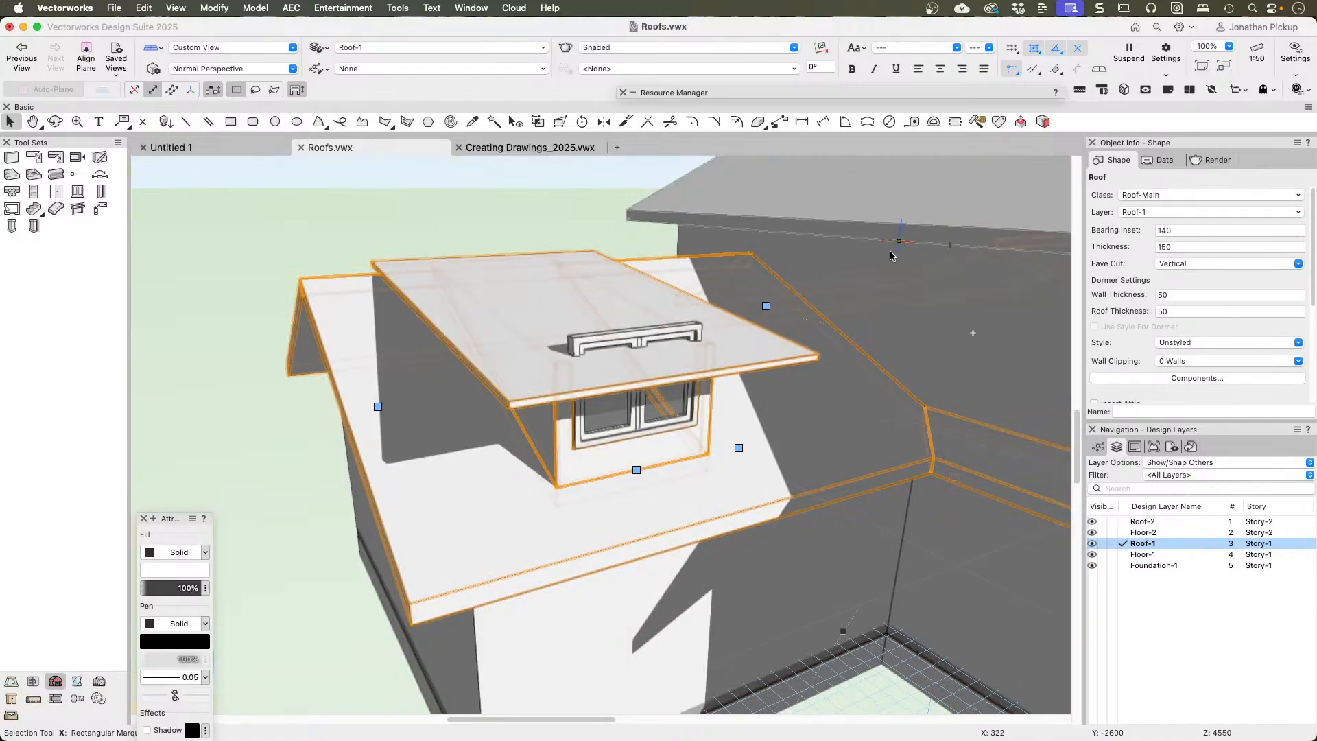
Step: Center the window vertically in the shed dormer through the dormer's roof element settings
super+middle_drag(637, 422, 600, 311)
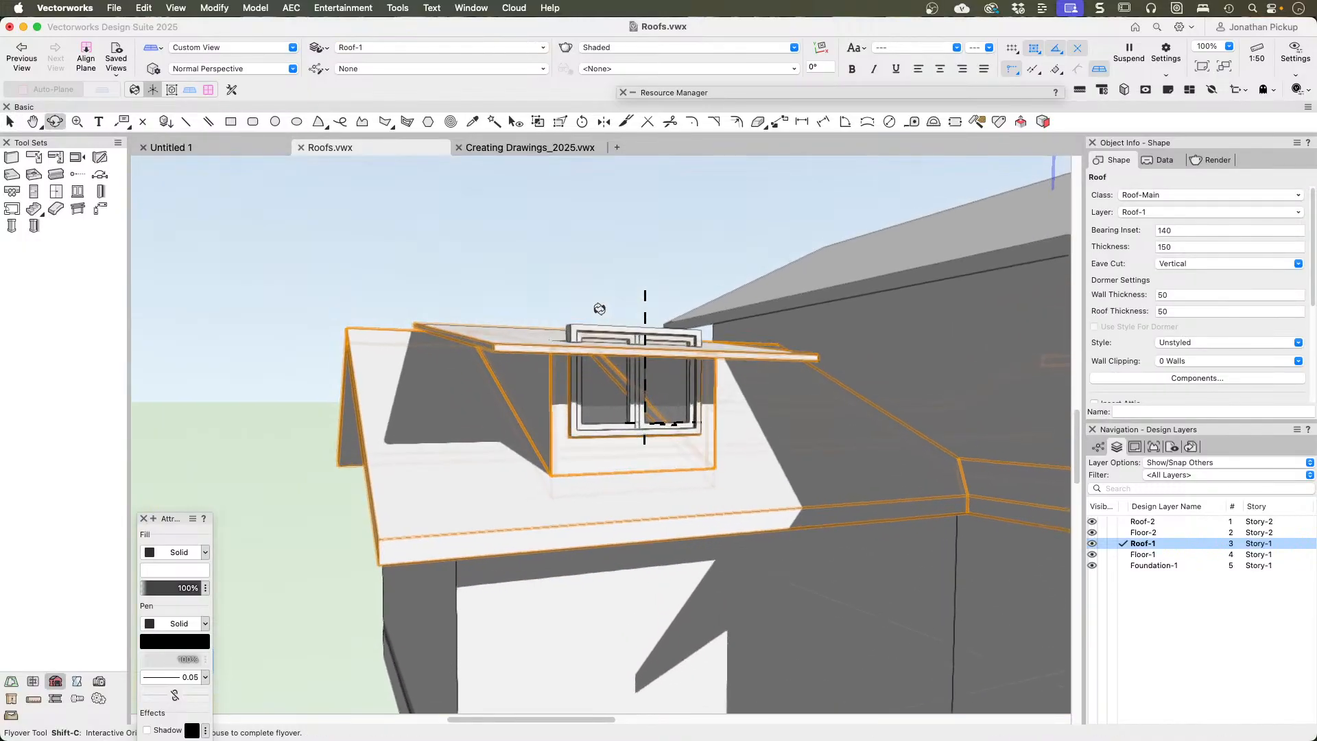
click(638, 472)
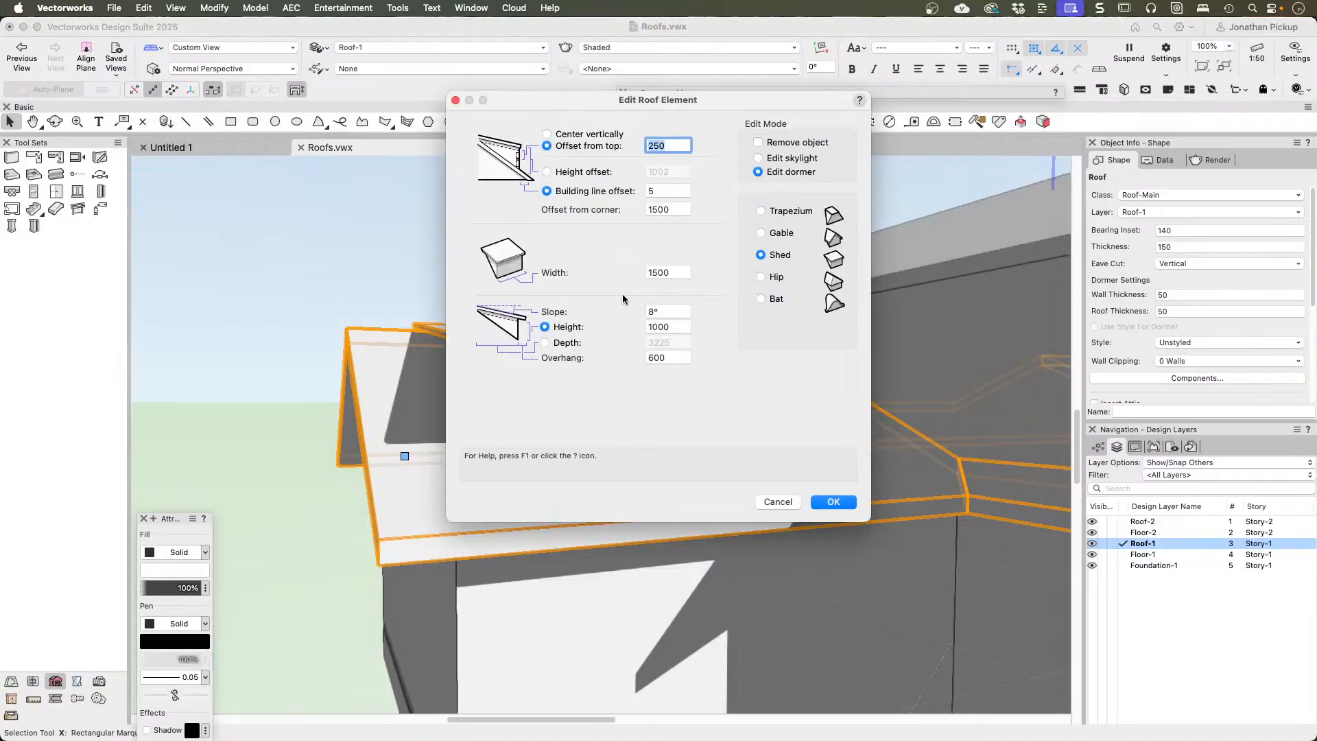
click(588, 134)
click(833, 502)
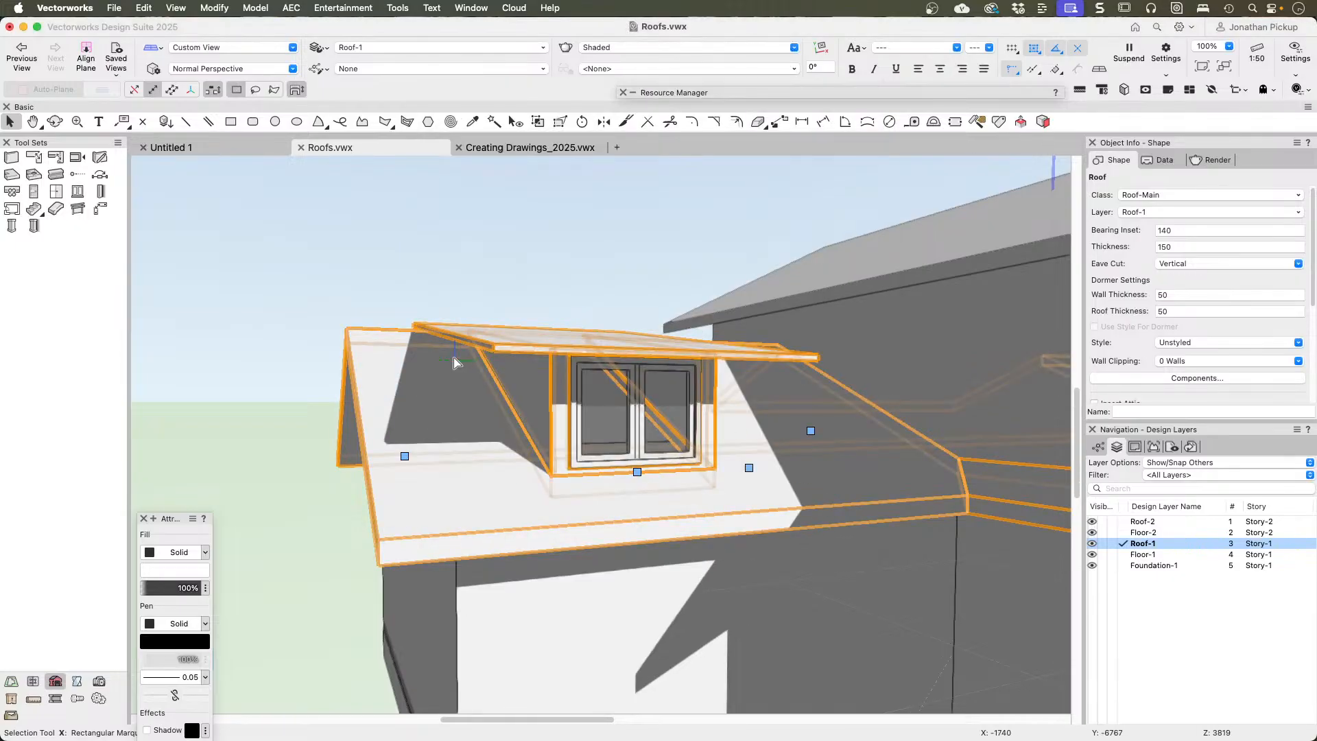
Step: Set the shed dormer's overhang to 300 and its slope to 2°, and apply the settings
shift+middle_drag(455, 362, 585, 396)
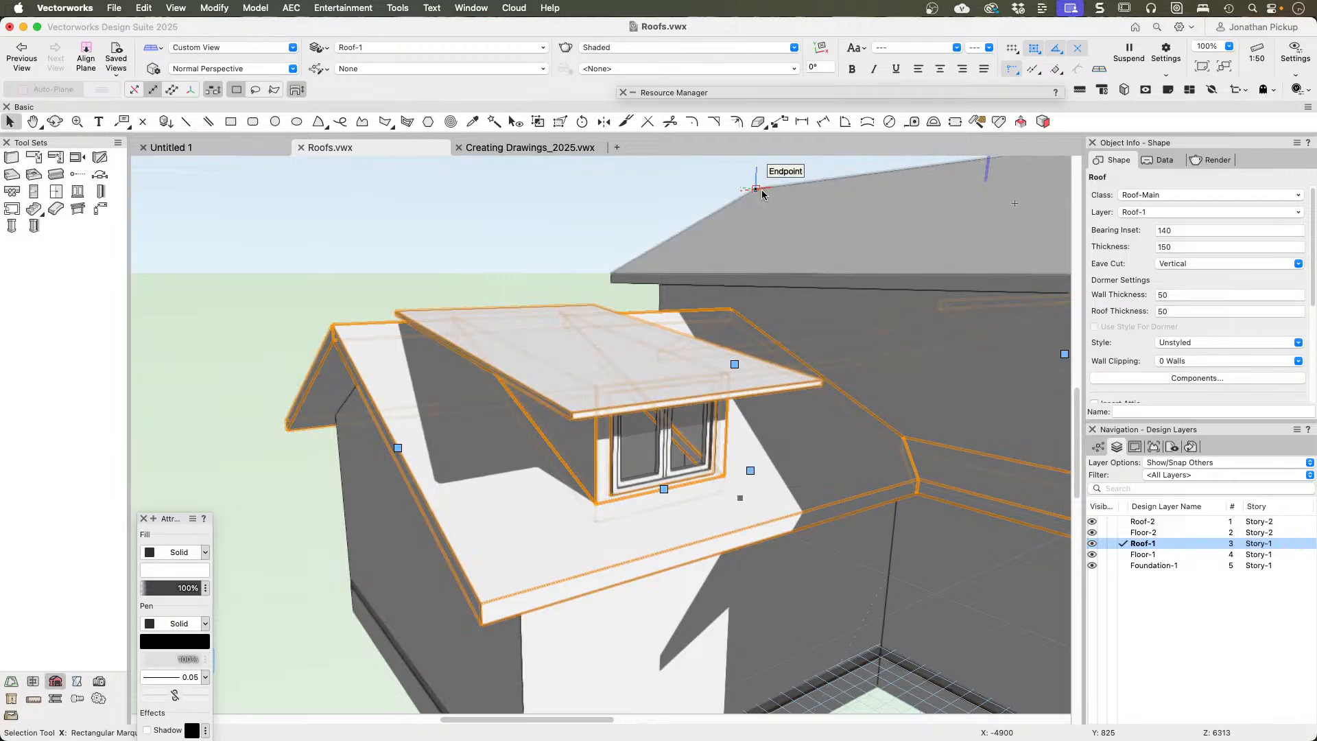
double_click(677, 491)
double_click(671, 354)
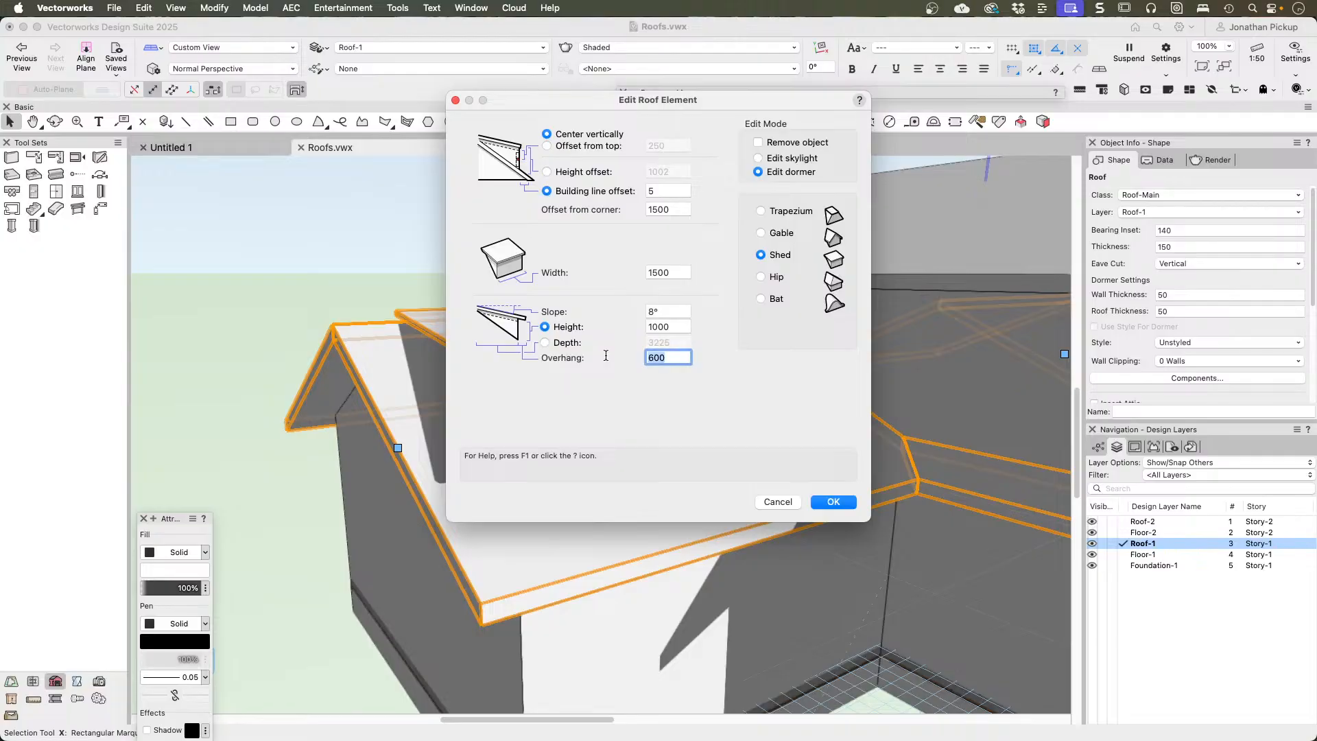
key(Tab)
click(659, 311)
text(5)
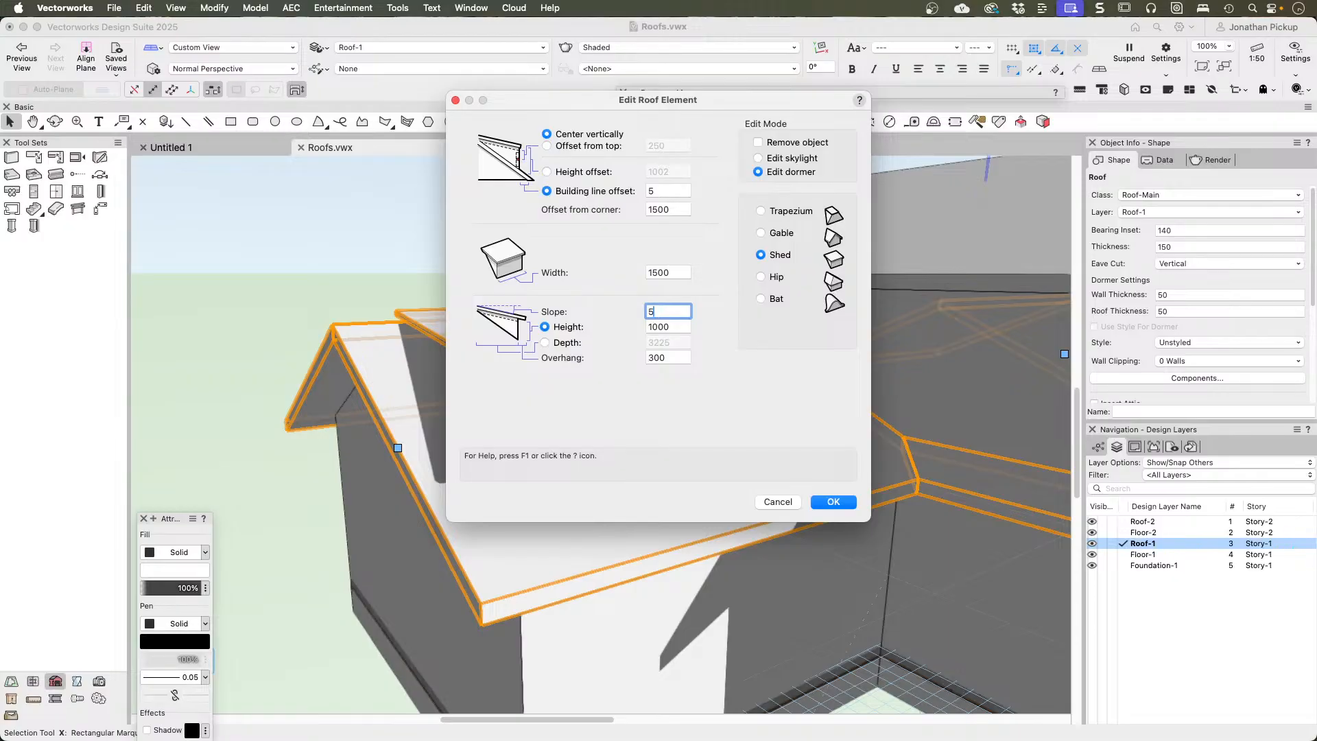
key(Tab)
key(shift+Tab)
key(Tab)
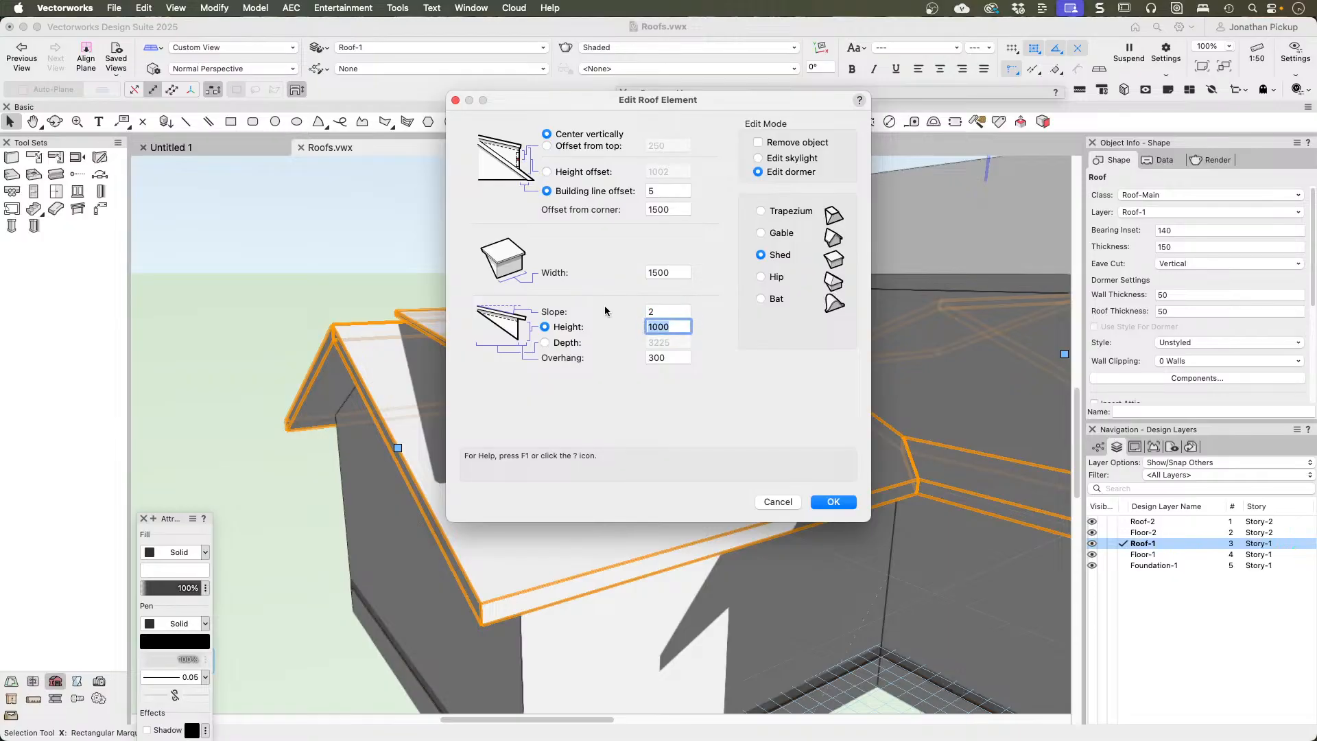
click(831, 503)
Step: Set the dormer roof thickness of the lower roof to 150
ctrl+middle_drag(639, 410, 758, 417)
click(1184, 297)
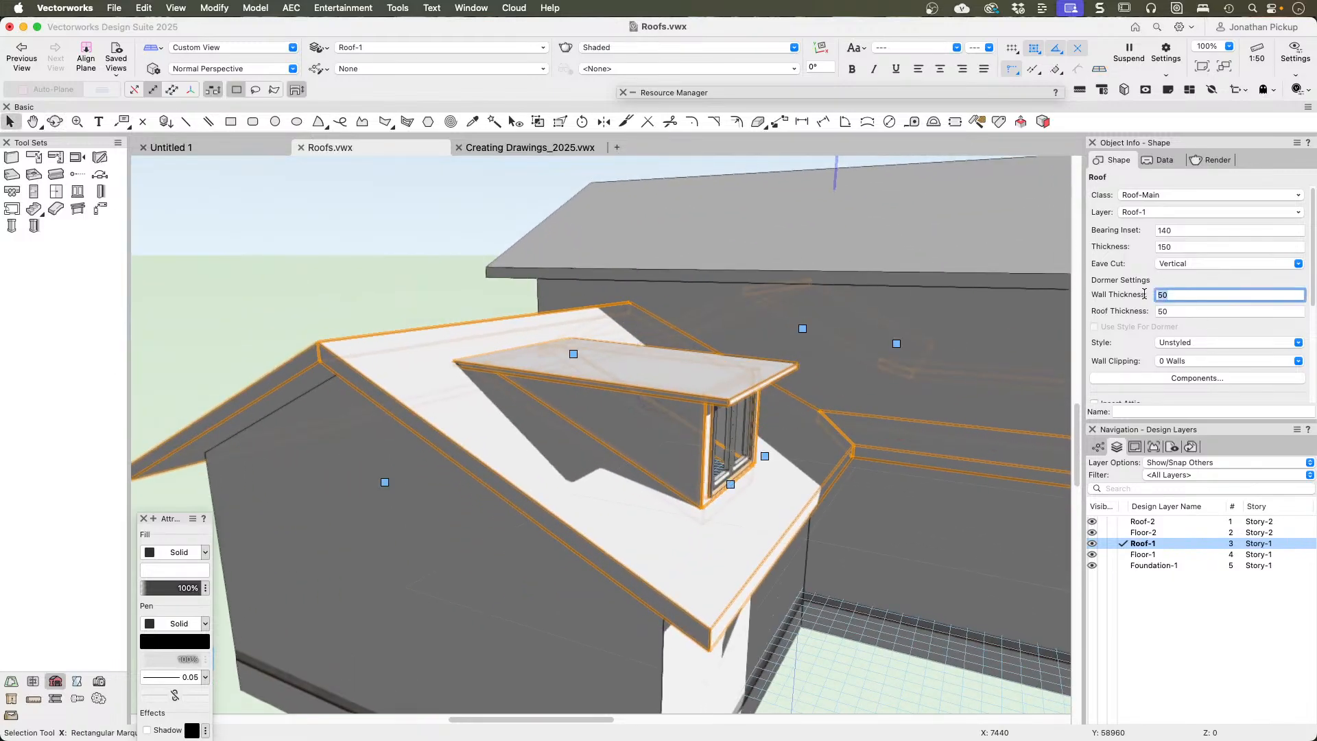
click(1191, 312)
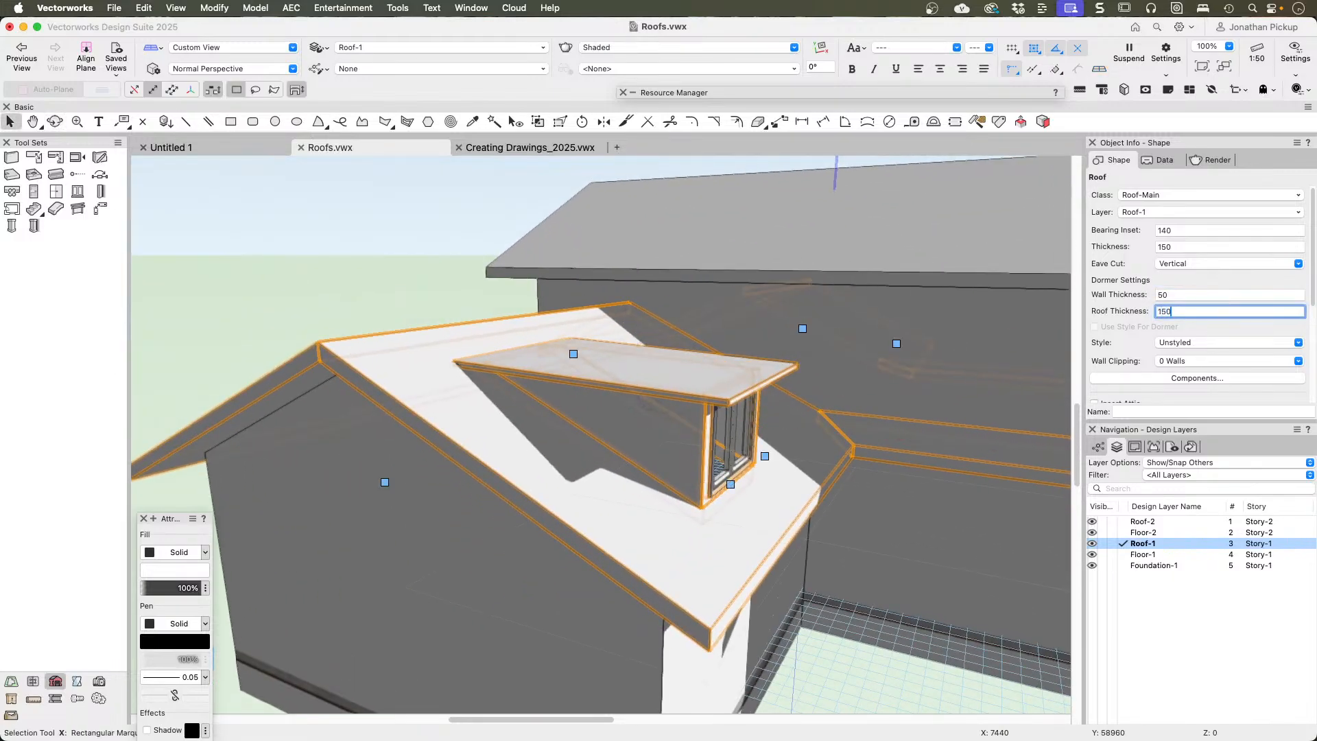
key(Return)
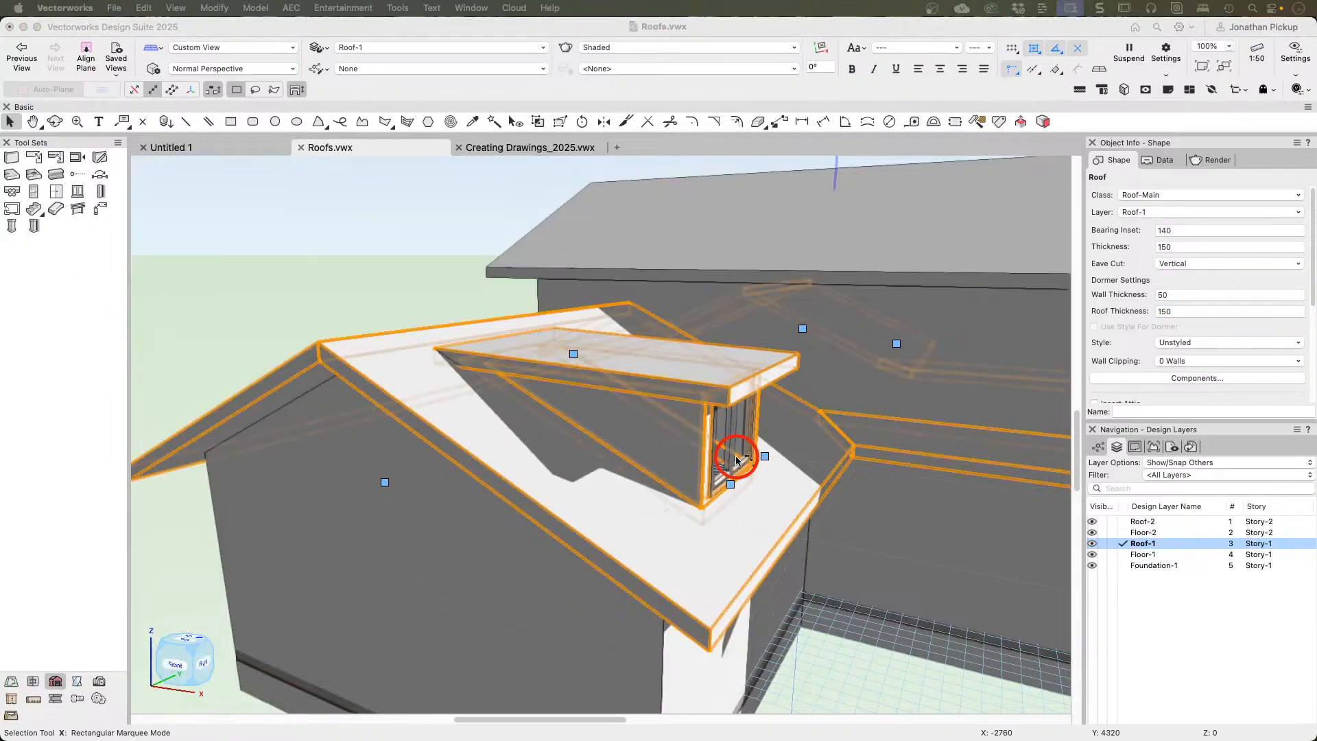
Step: Set the shed dormer's overhang to 150 in its roof element settings and apply it
shift+middle_drag(730, 456, 455, 429)
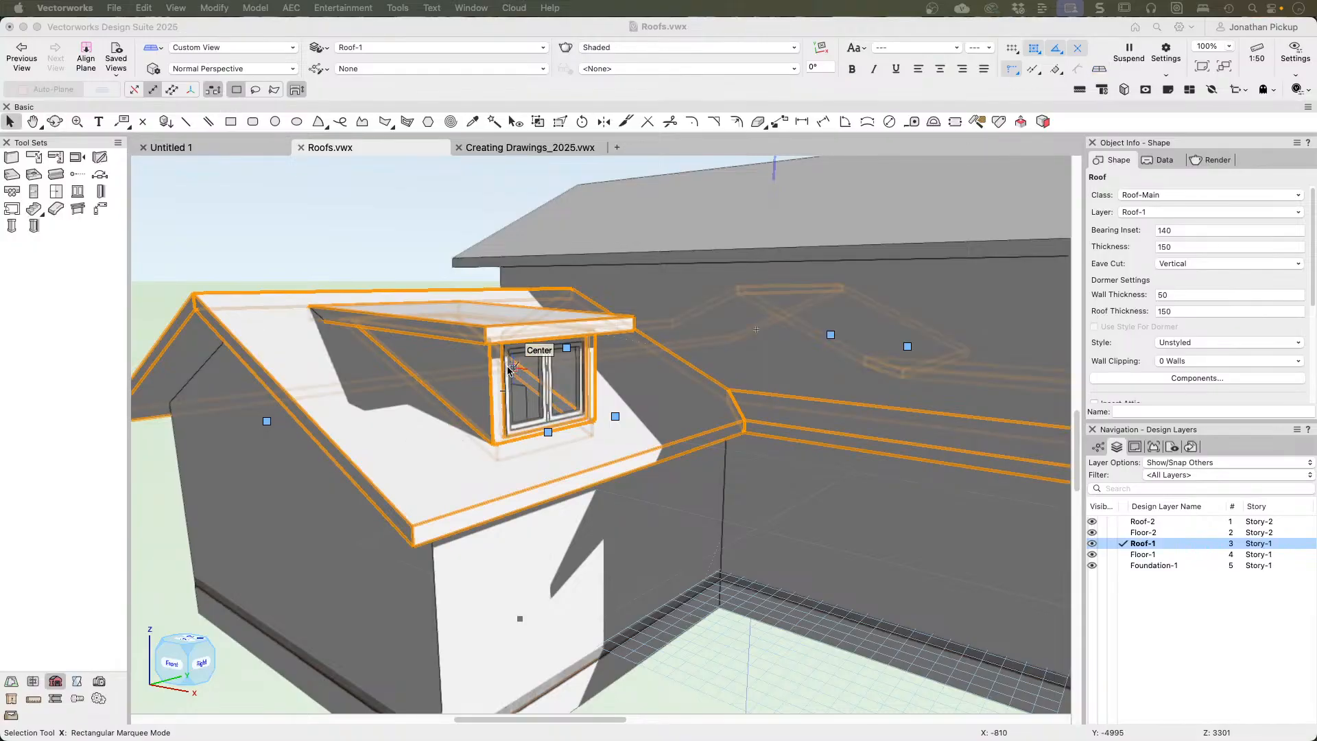
shift+middle_drag(495, 381, 617, 393)
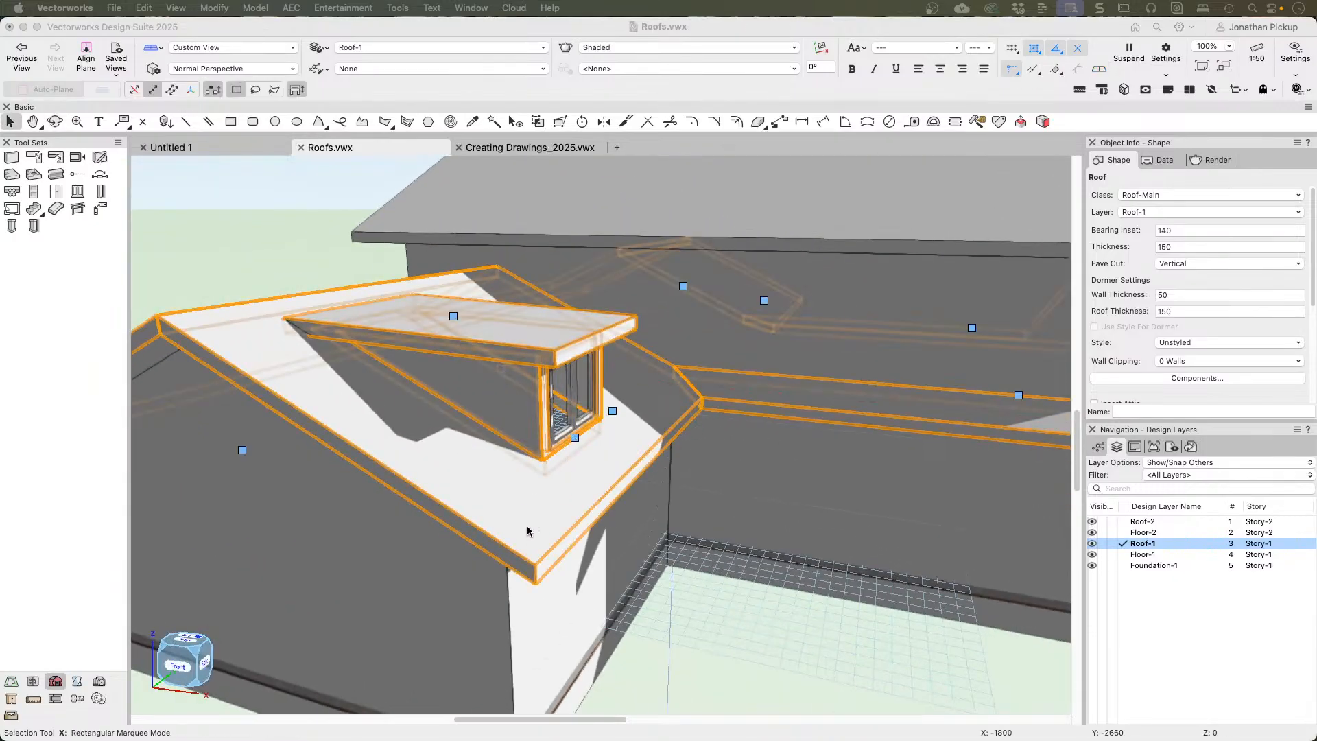
shift+middle_drag(528, 521, 604, 489)
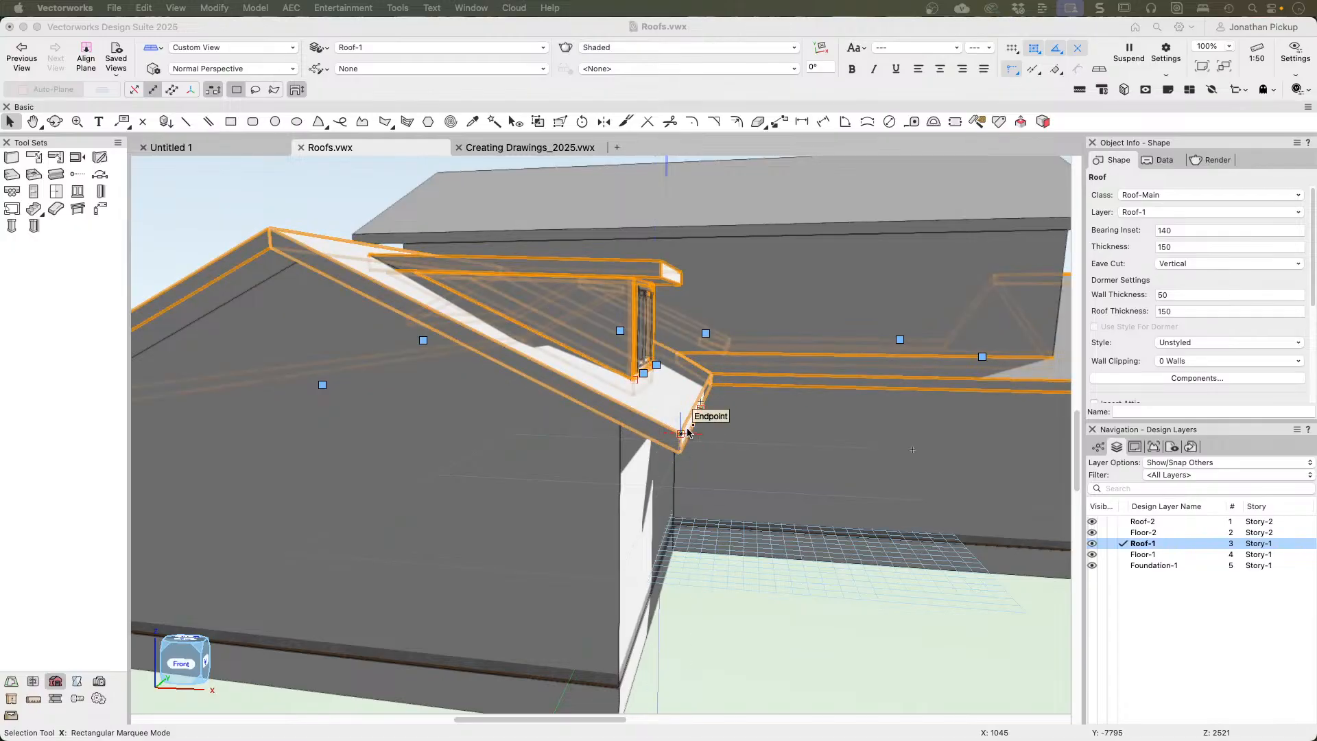
click(710, 495)
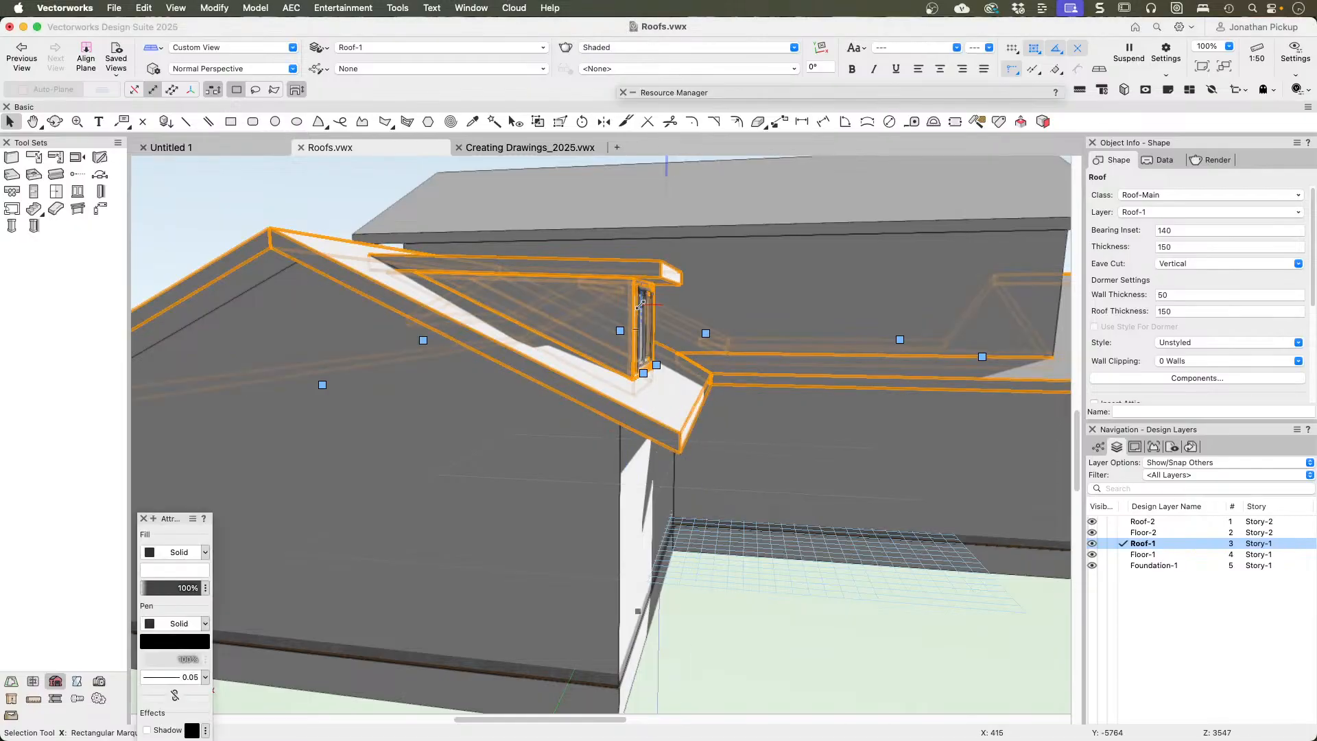
double_click(640, 376)
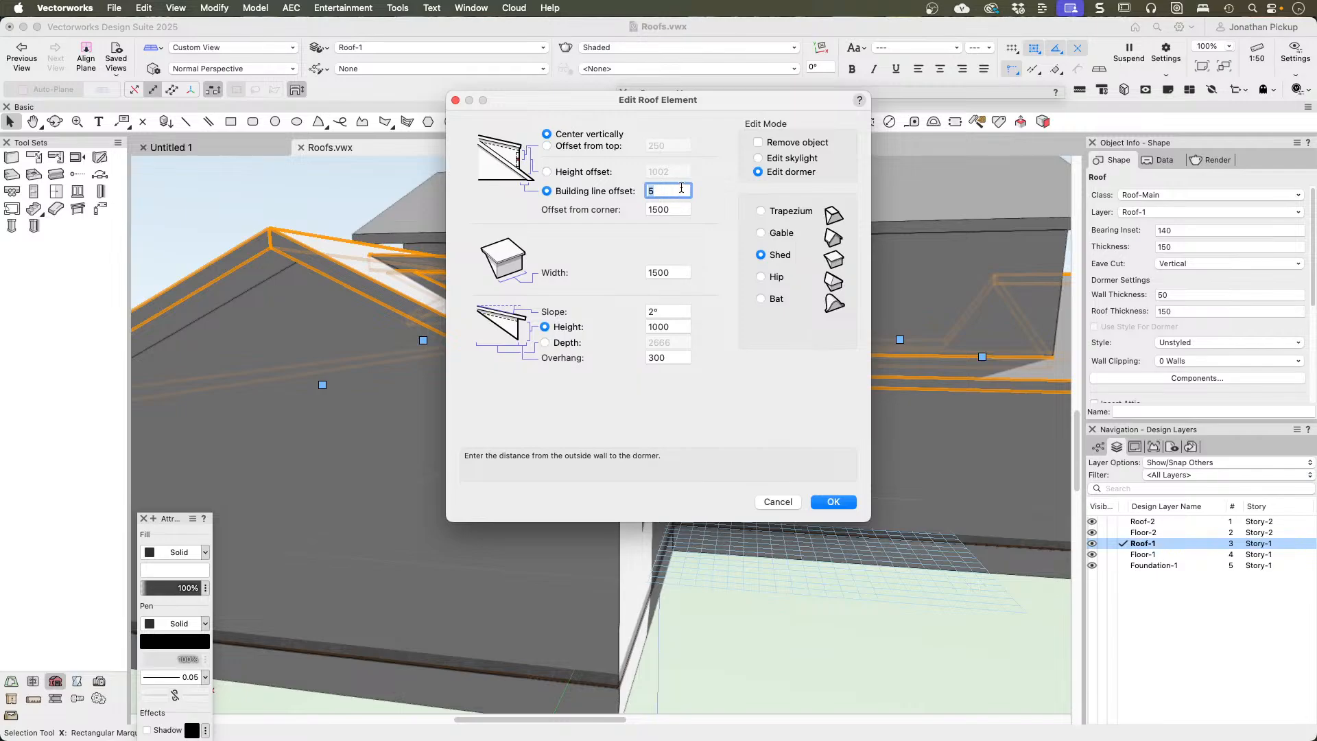
drag(668, 358, 622, 358)
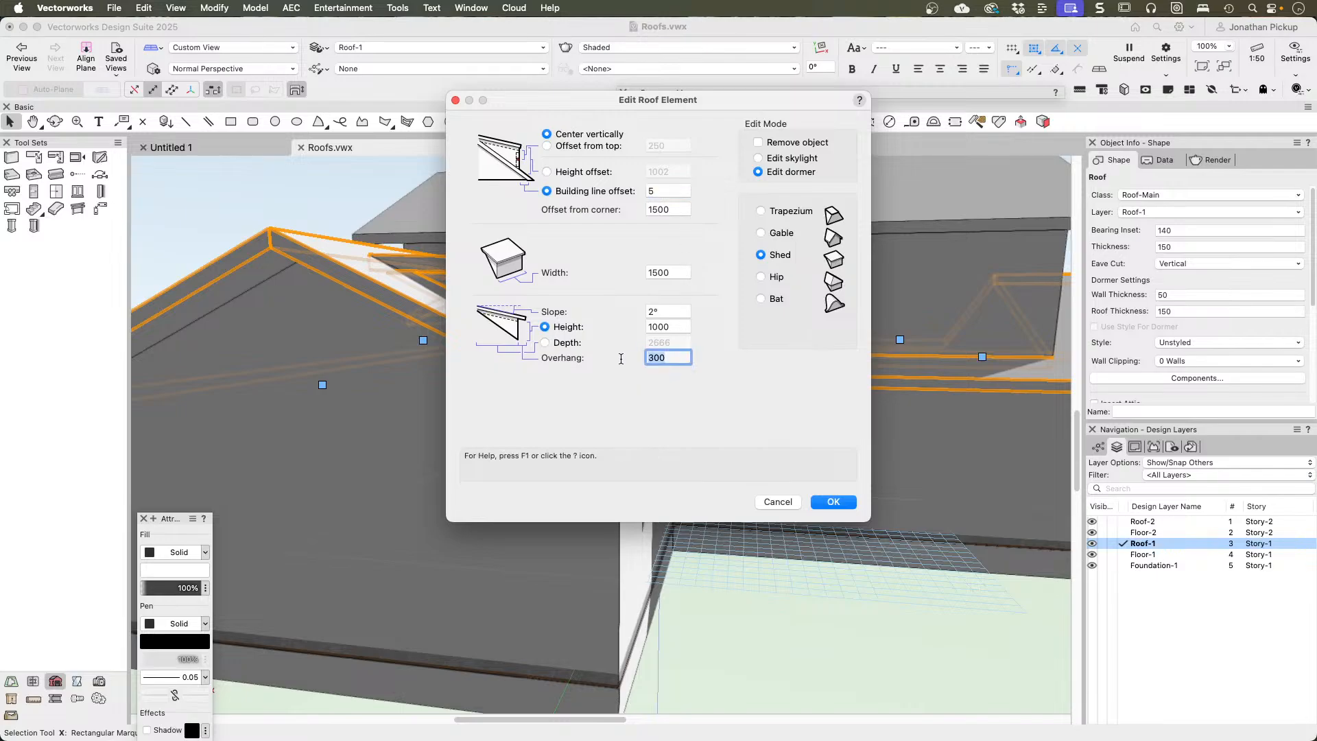
text(150)
key(Return)
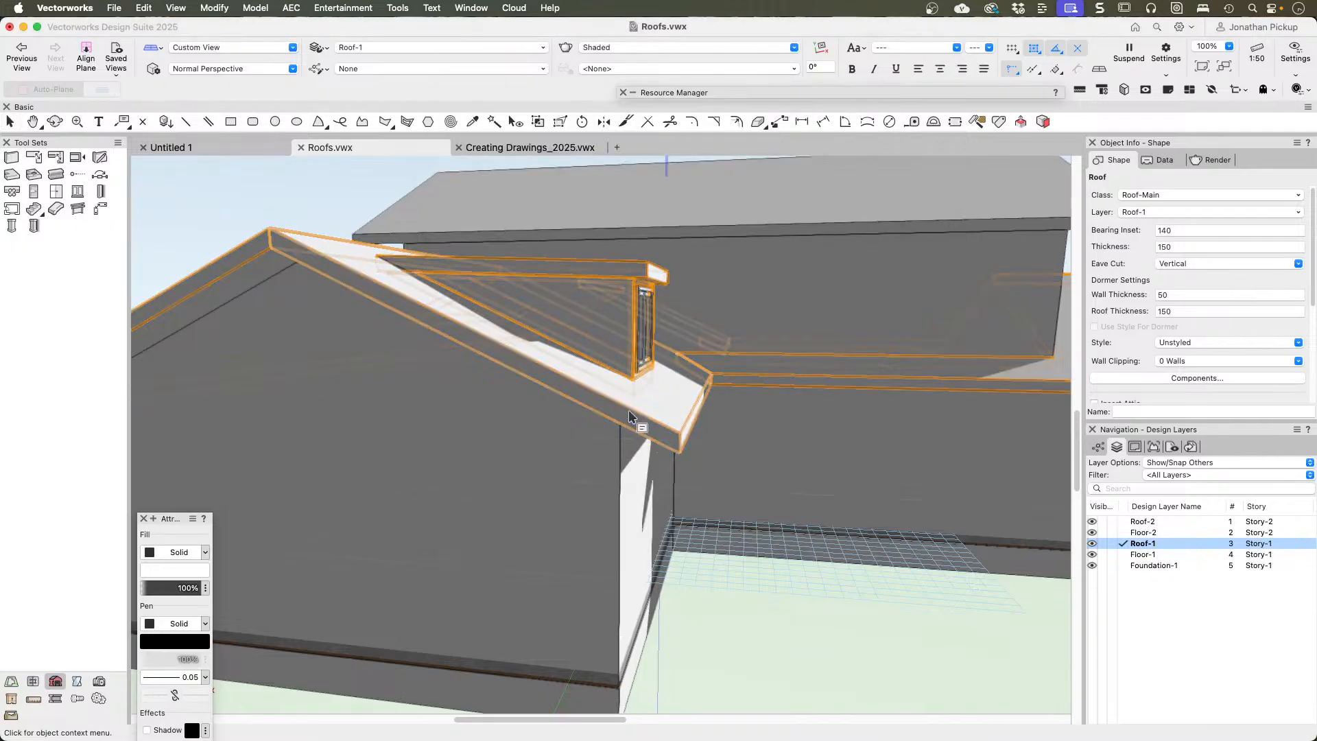
Step: In Top/Plan view, draw a rectangle about 908 by 1400 from the dormer's inner front corner out past the roof eave
ctrl+middle_drag(630, 410, 359, 413)
key(super+5)
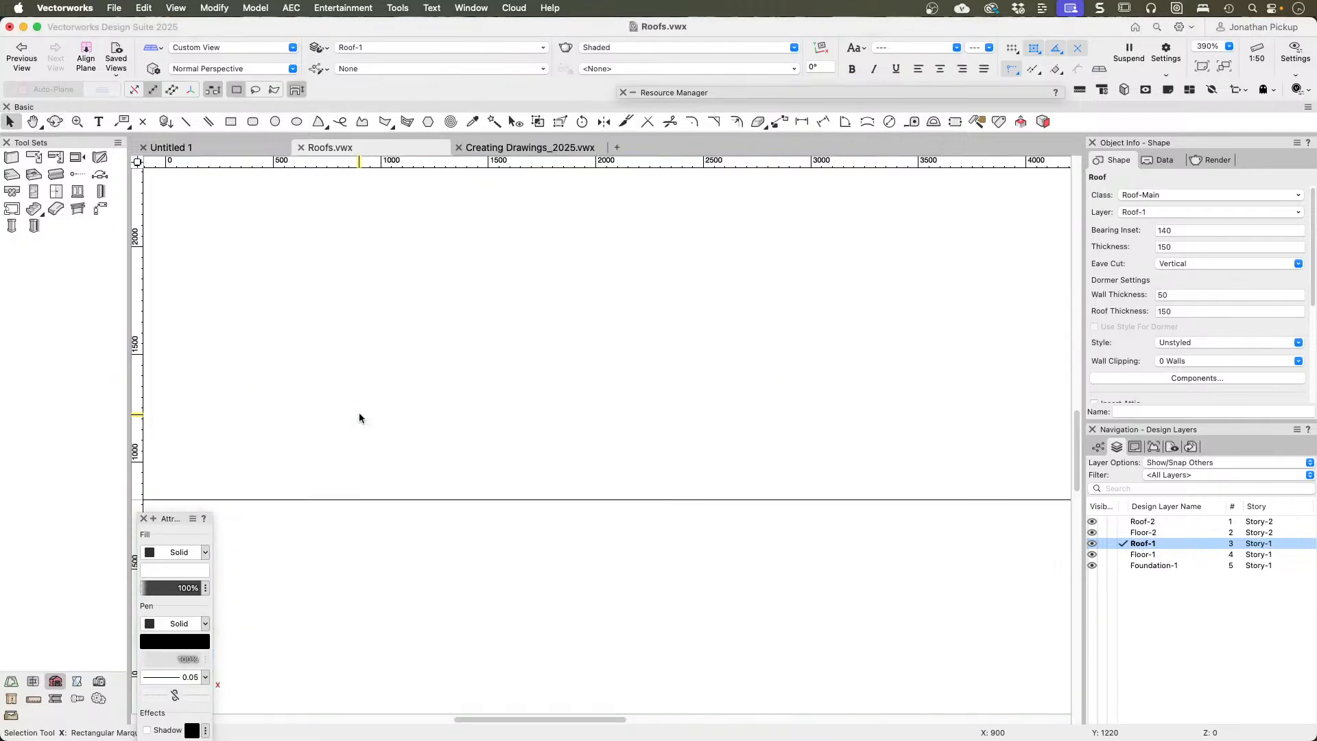
key(super+6)
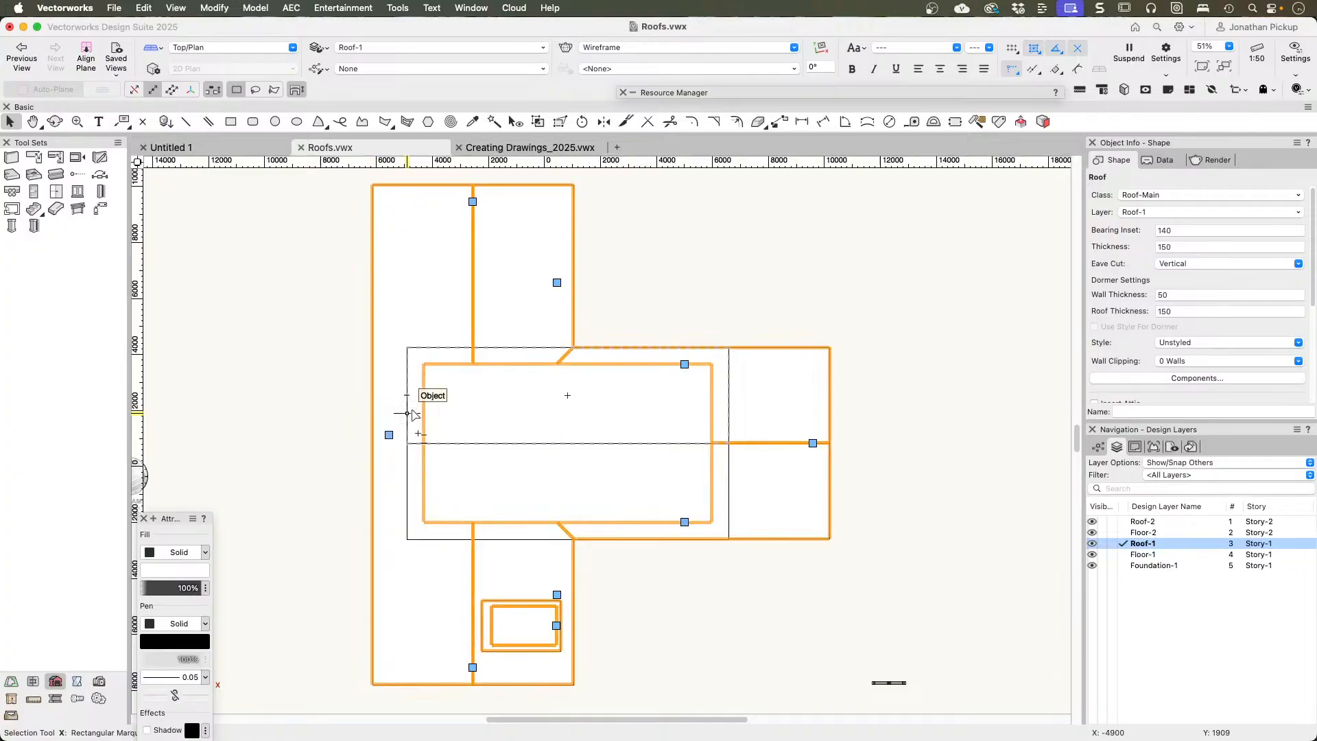
key(h)
drag(612, 593, 672, 333)
key(x)
scroll(658, 326, up, 6)
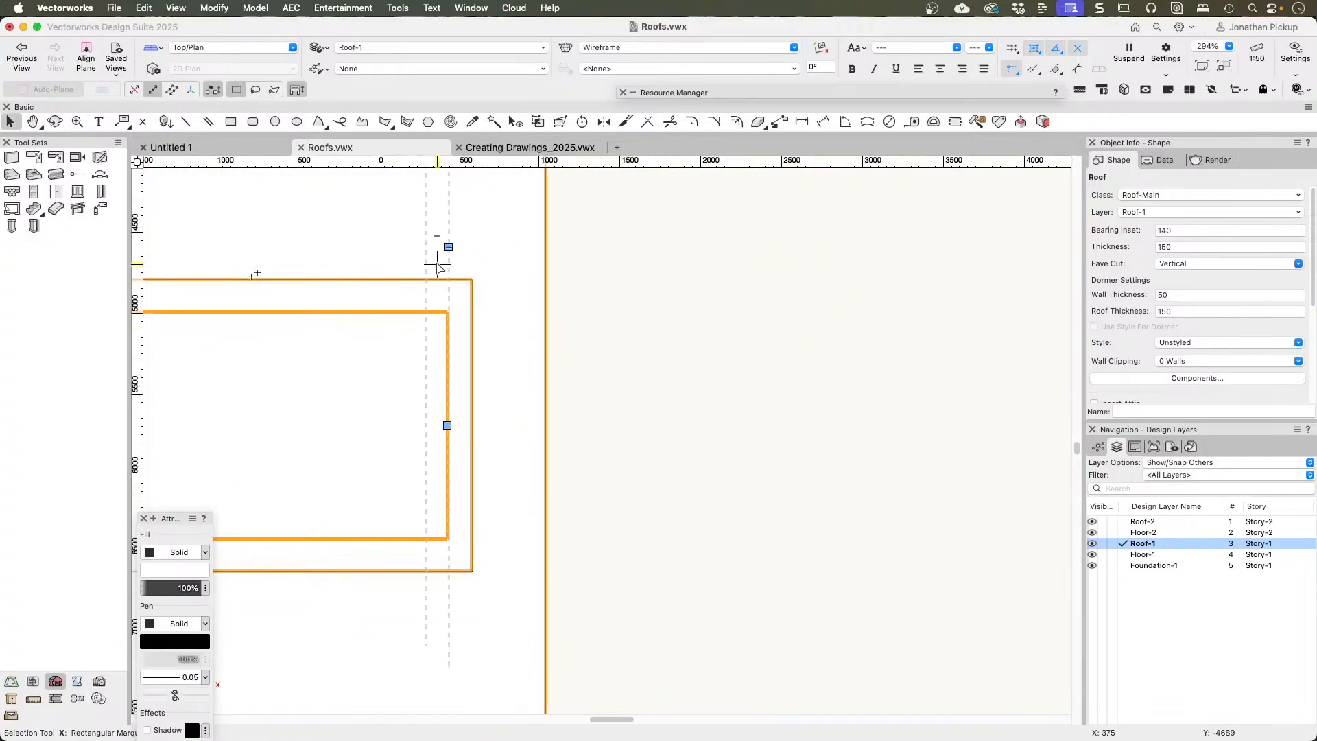
key(4)
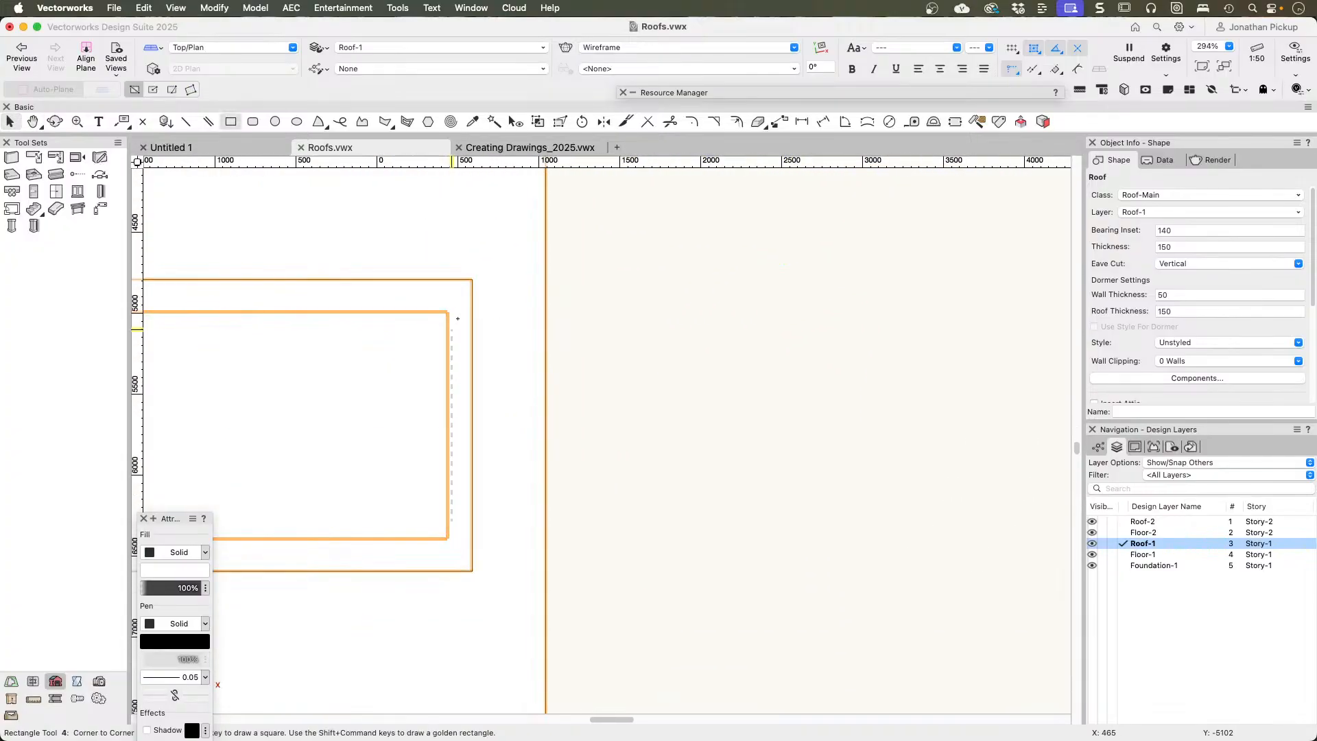
click(447, 304)
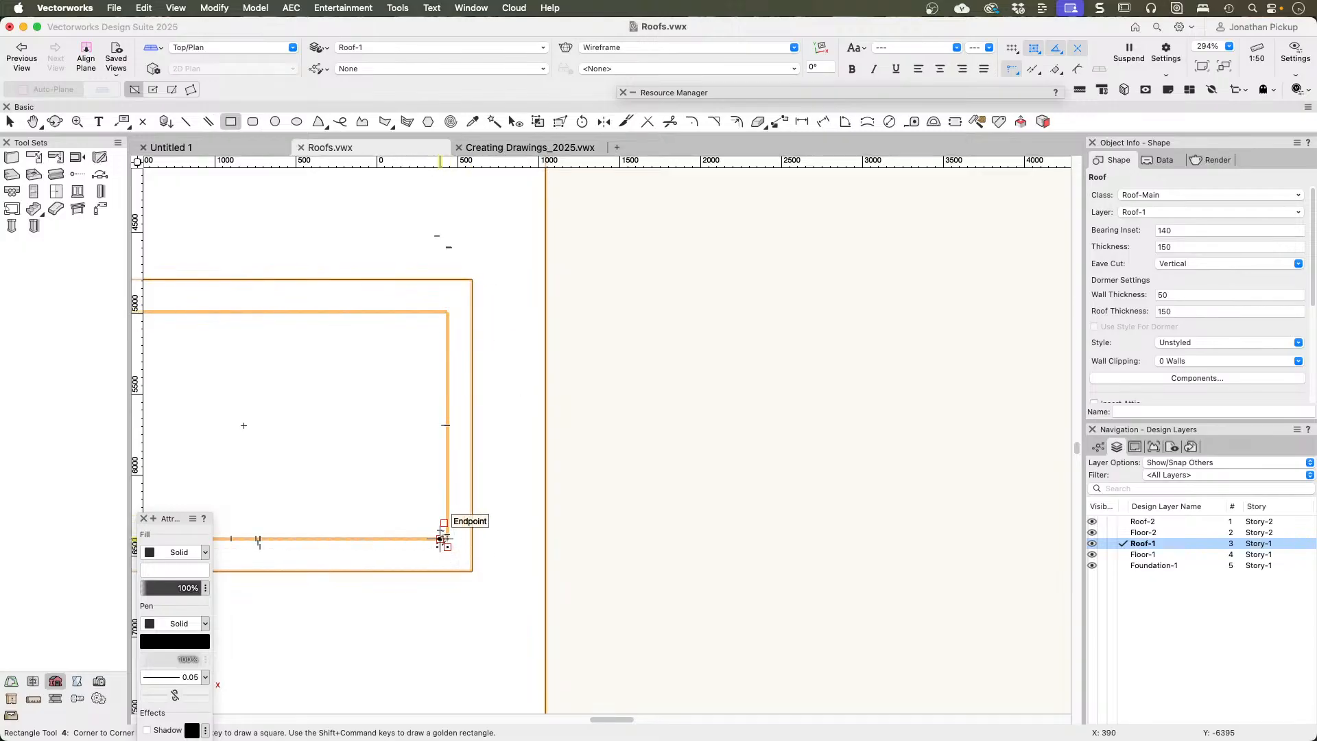
key(b)
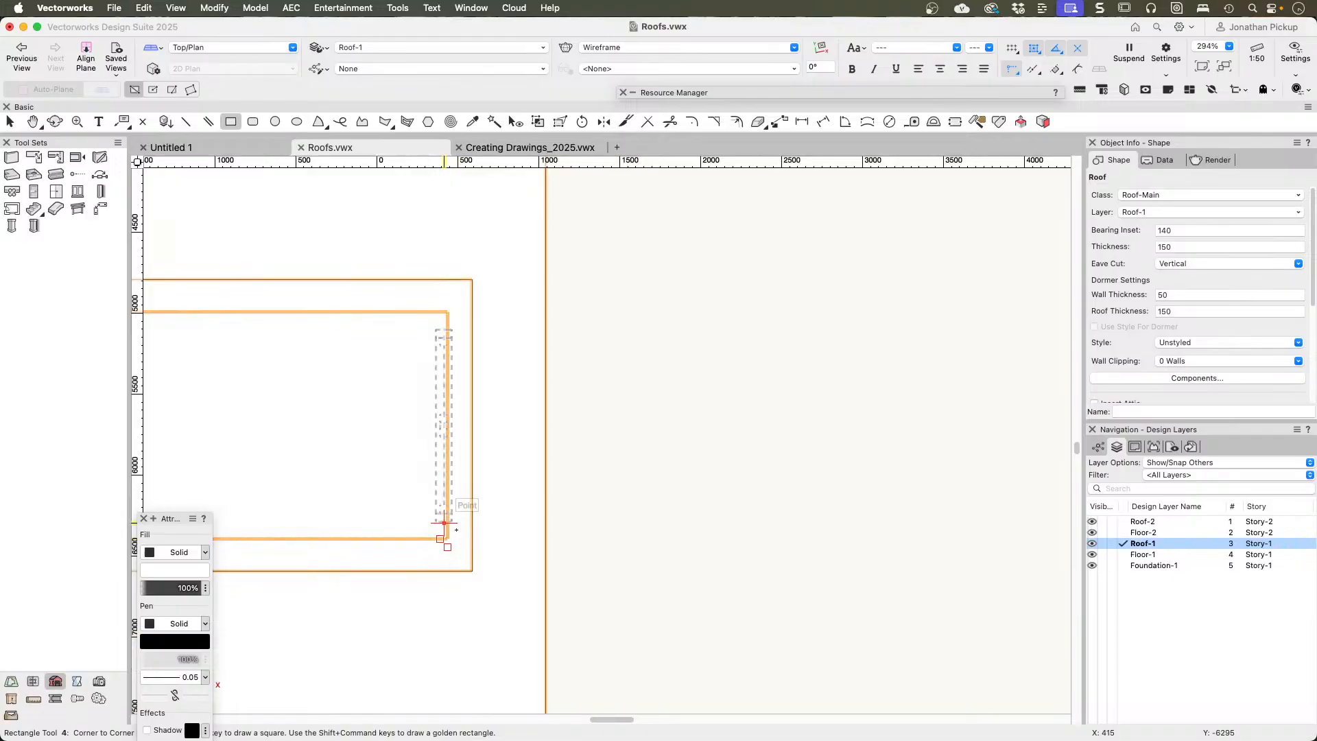
scroll(444, 523, up, 4)
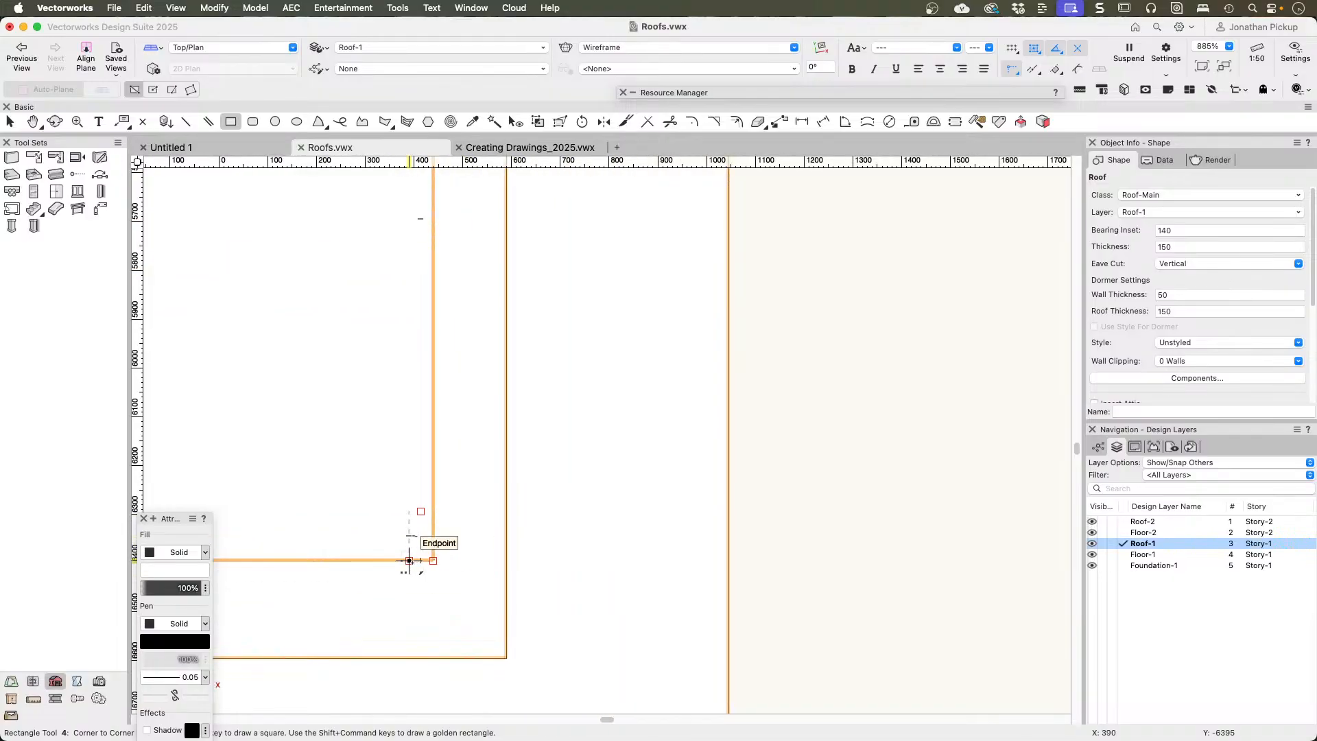
click(409, 561)
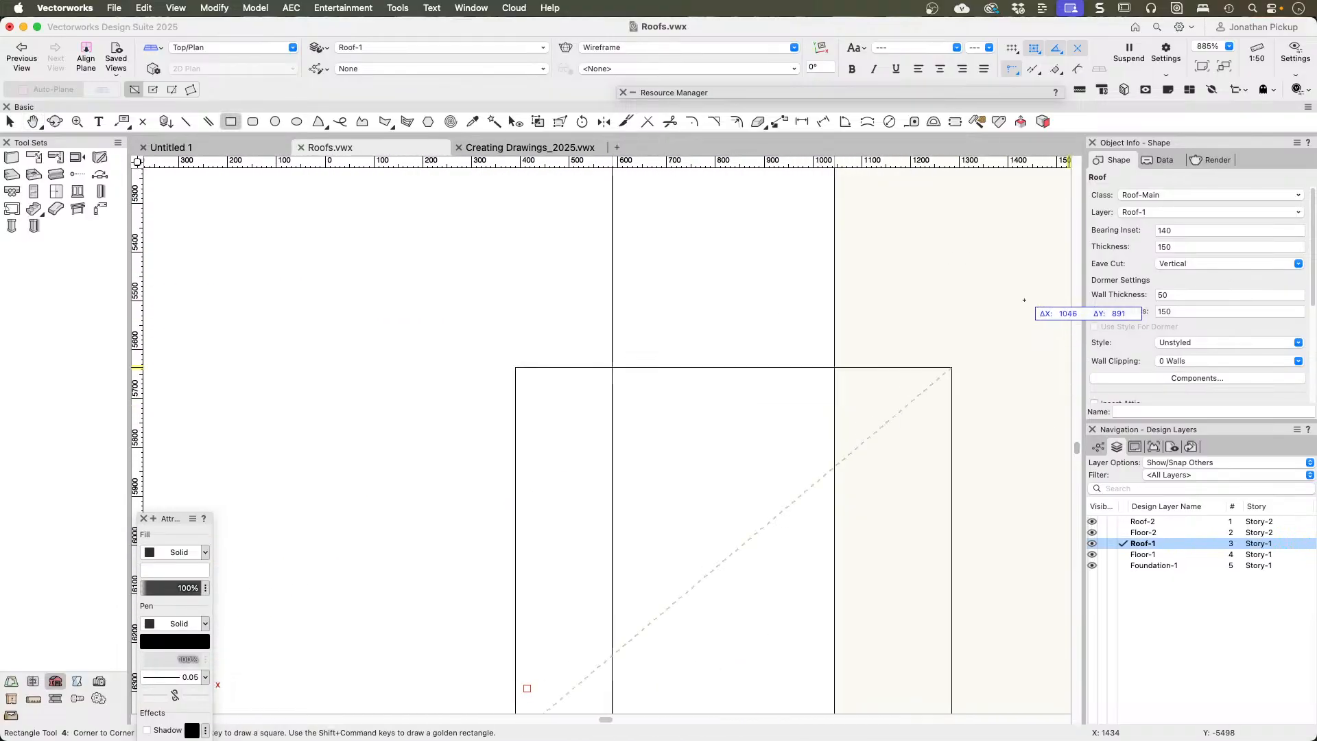
middle_drag(930, 184, 869, 467)
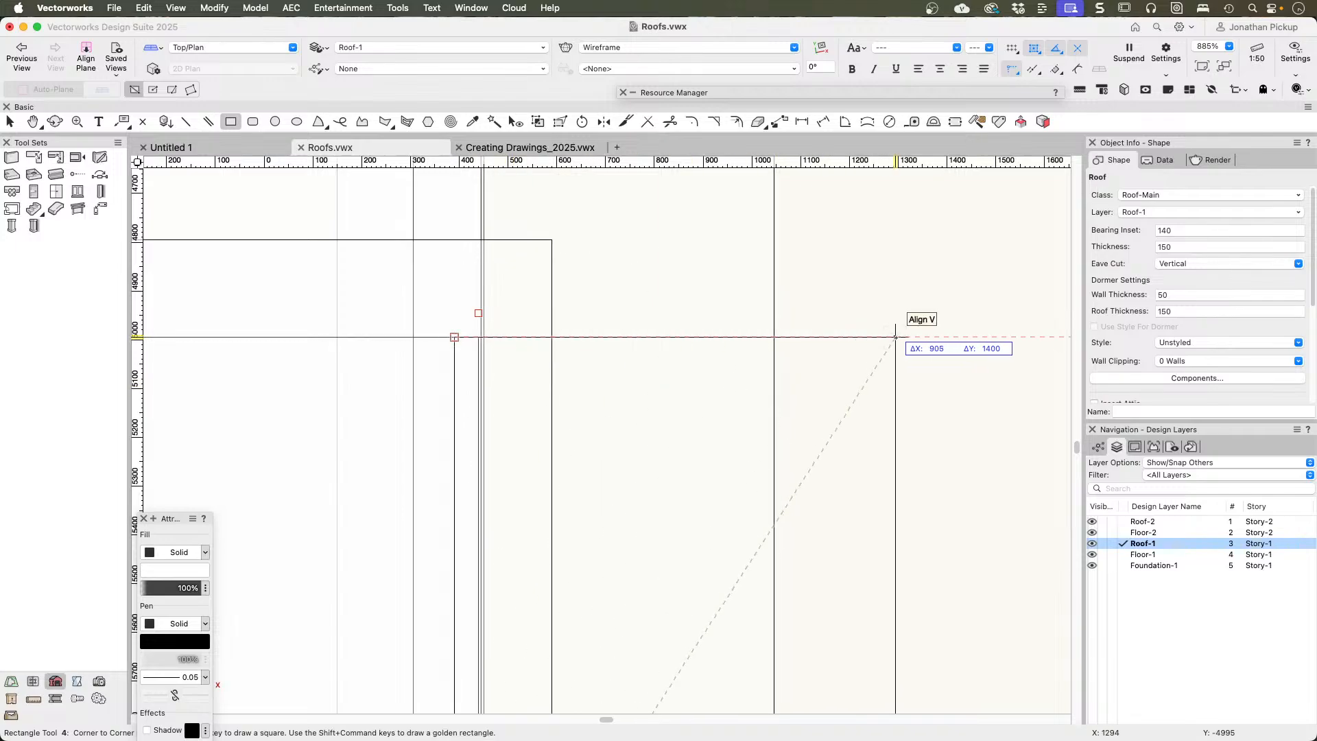
click(897, 336)
scroll(806, 379, down, 2)
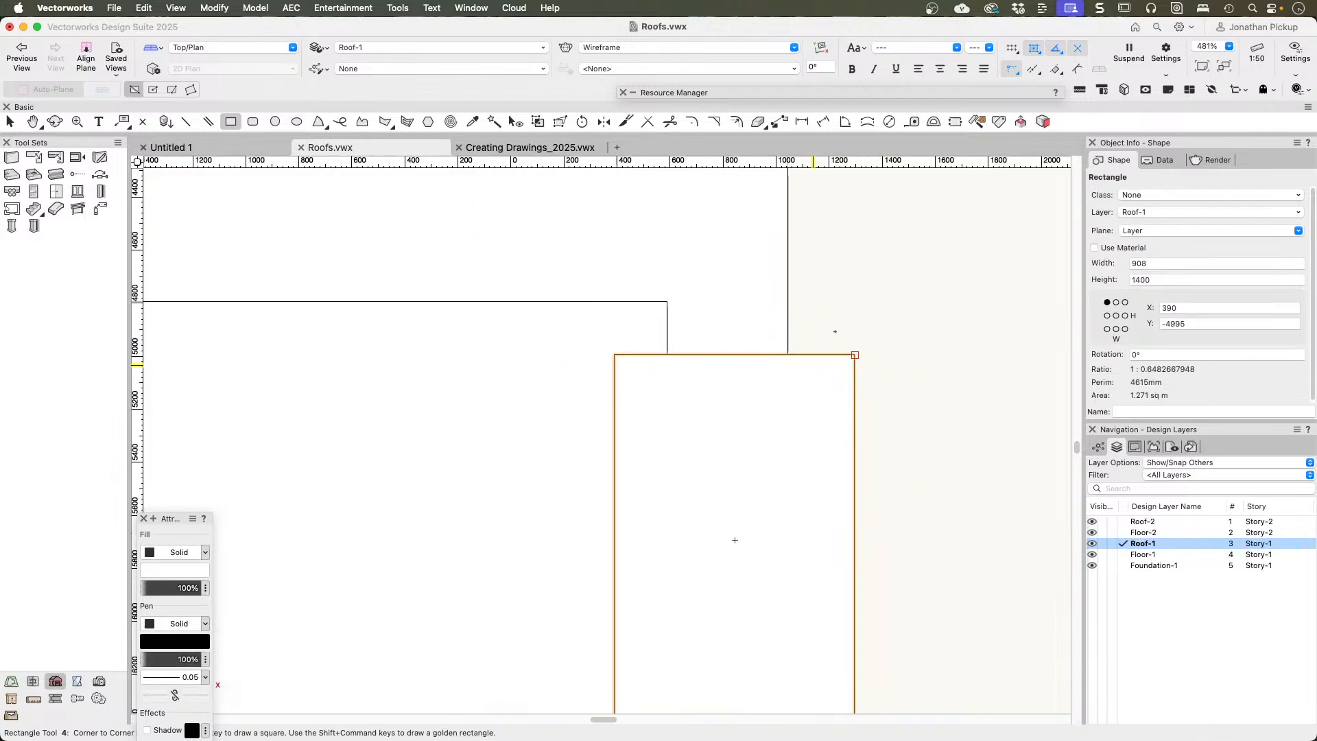
Step: Reshape the rectangle's dormer-side edge to line up with the dormer's front wall face, making the rectangle about 857 wide
middle_drag(839, 325, 855, 200)
key(x)
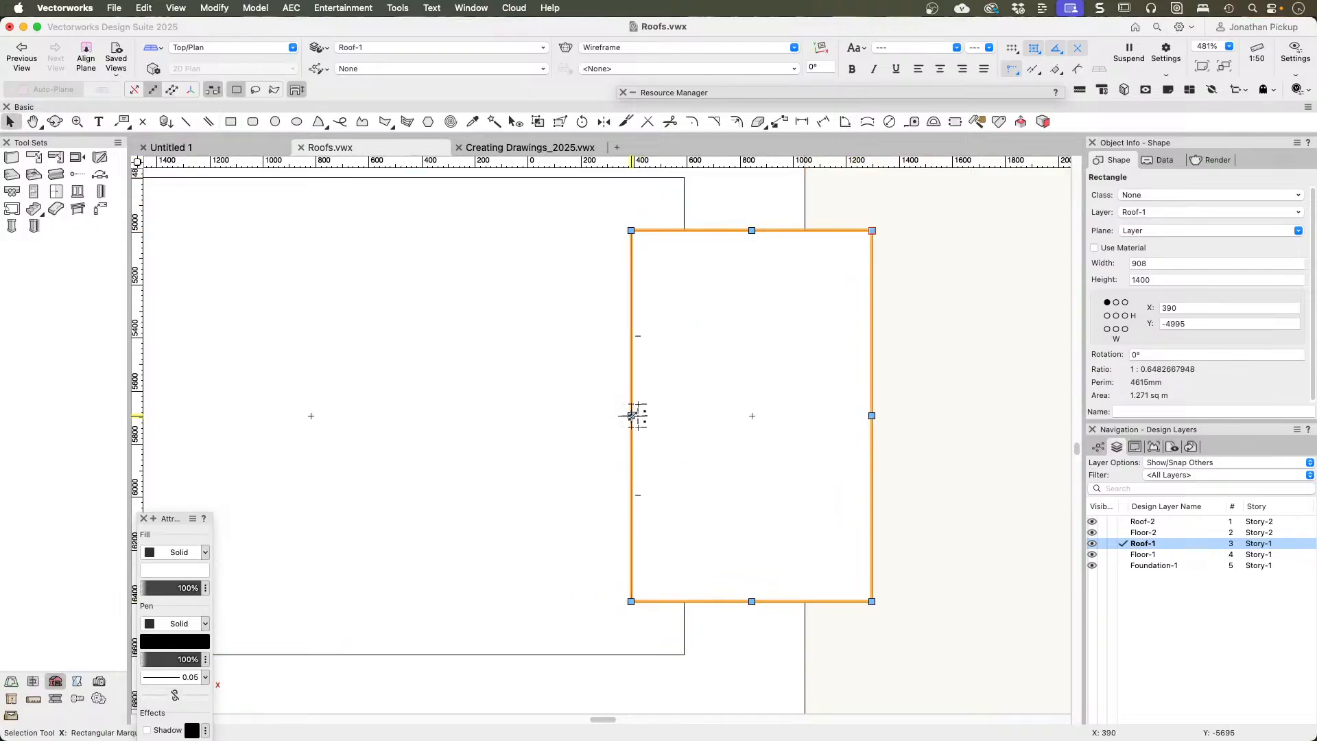
drag(631, 415, 645, 413)
mouse_move(661, 417)
mouse_down()
mouse_move(641, 416)
mouse_move(673, 417)
mouse_move(649, 420)
mouse_up()
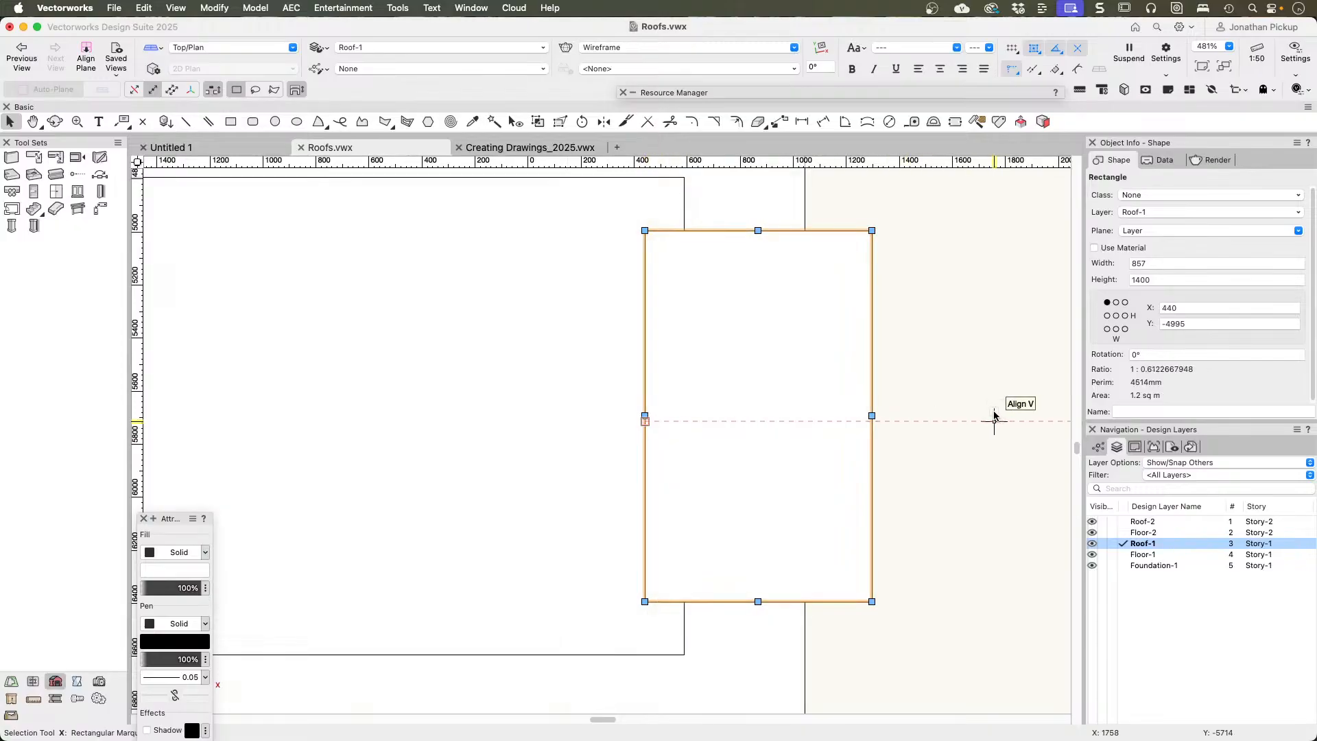
Step: Clip the rectangle's area out of the lower roof in front of the dormer and delete the rectangle
scroll(958, 414, down, 5)
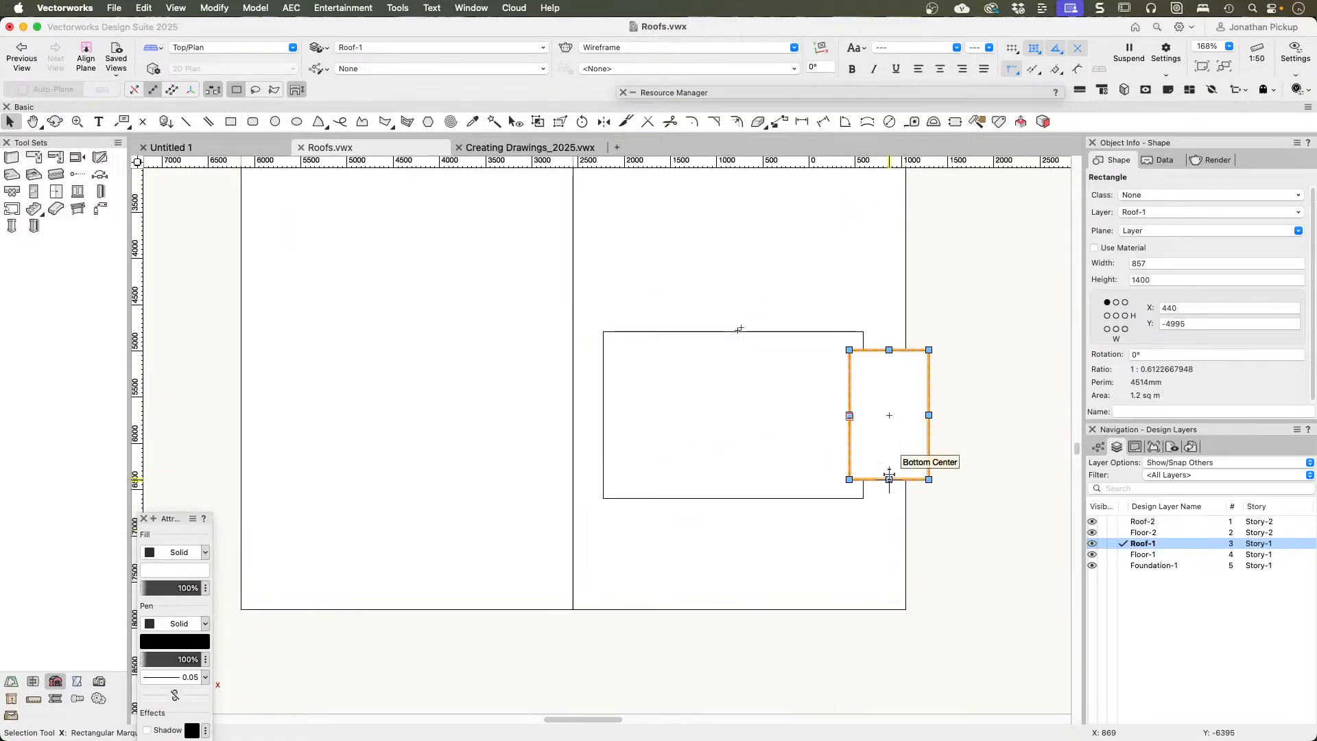
click(882, 537)
click(901, 473)
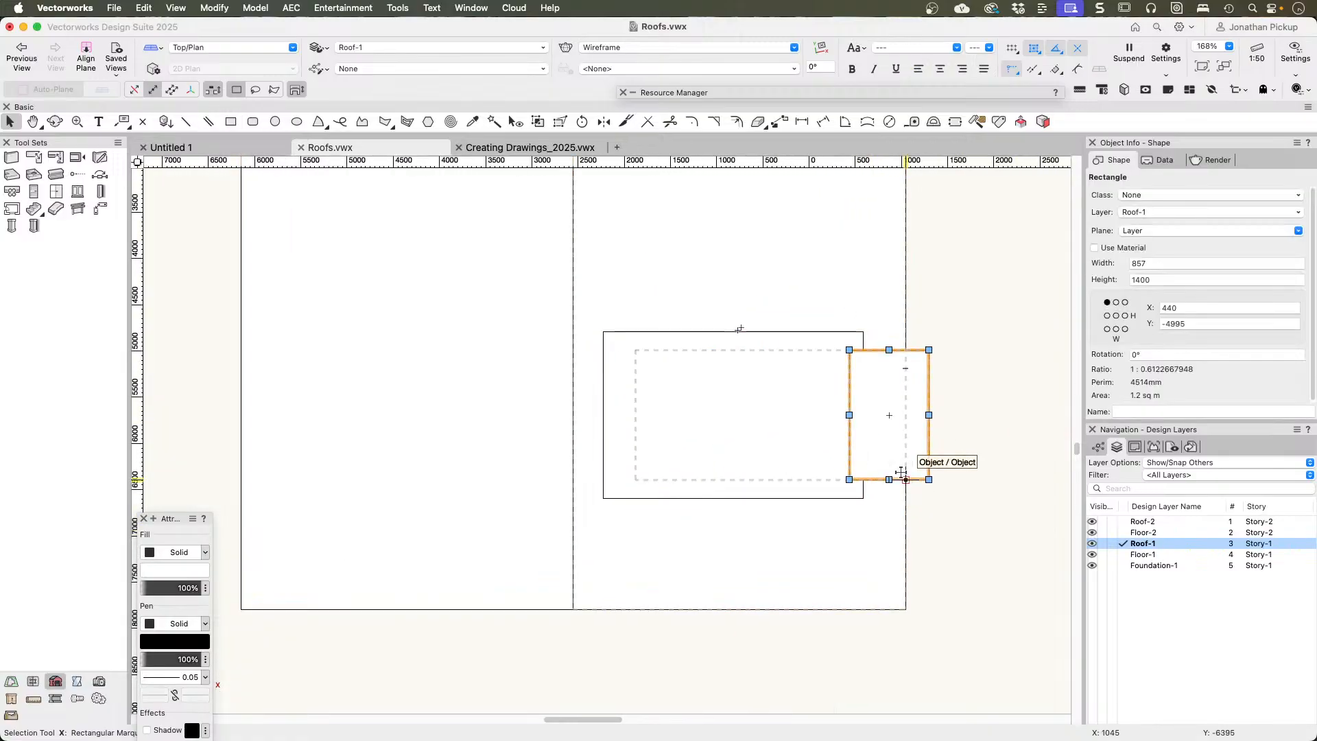
key(super+a)
right_click(878, 533)
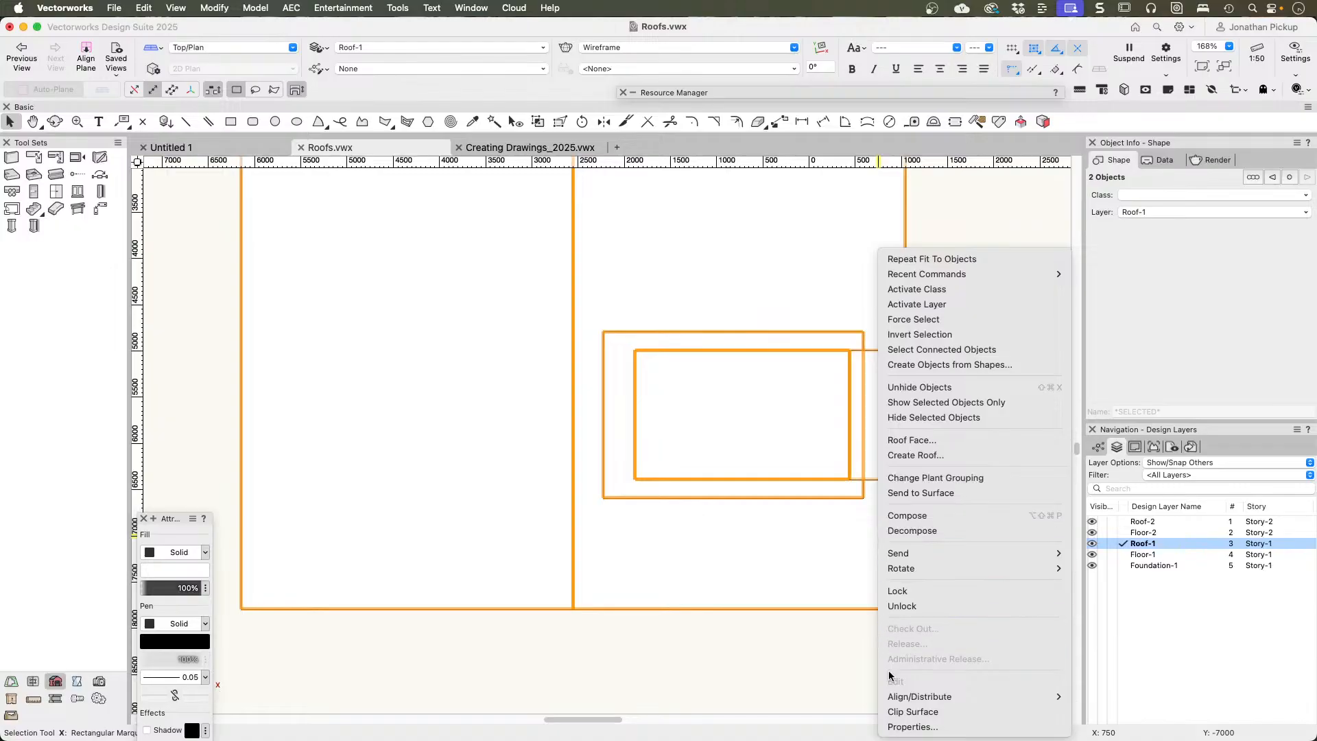
click(894, 712)
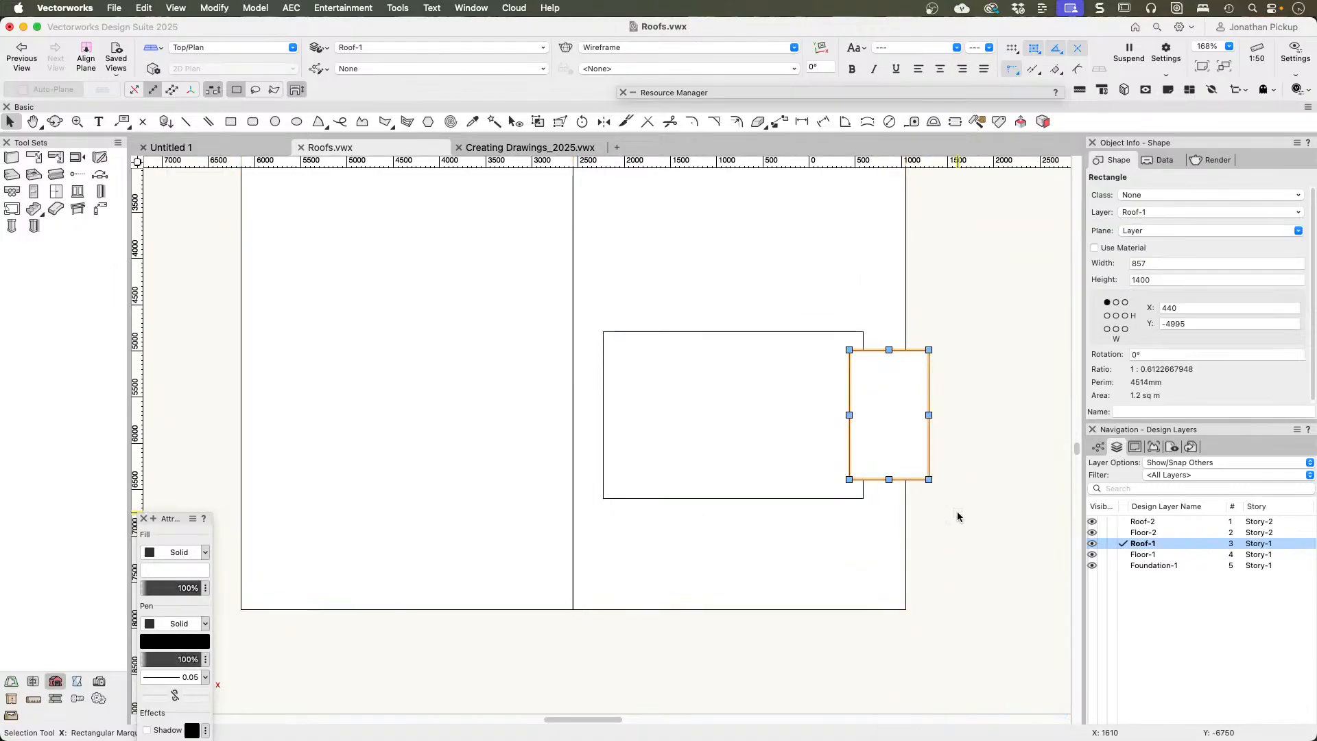
key(Delete)
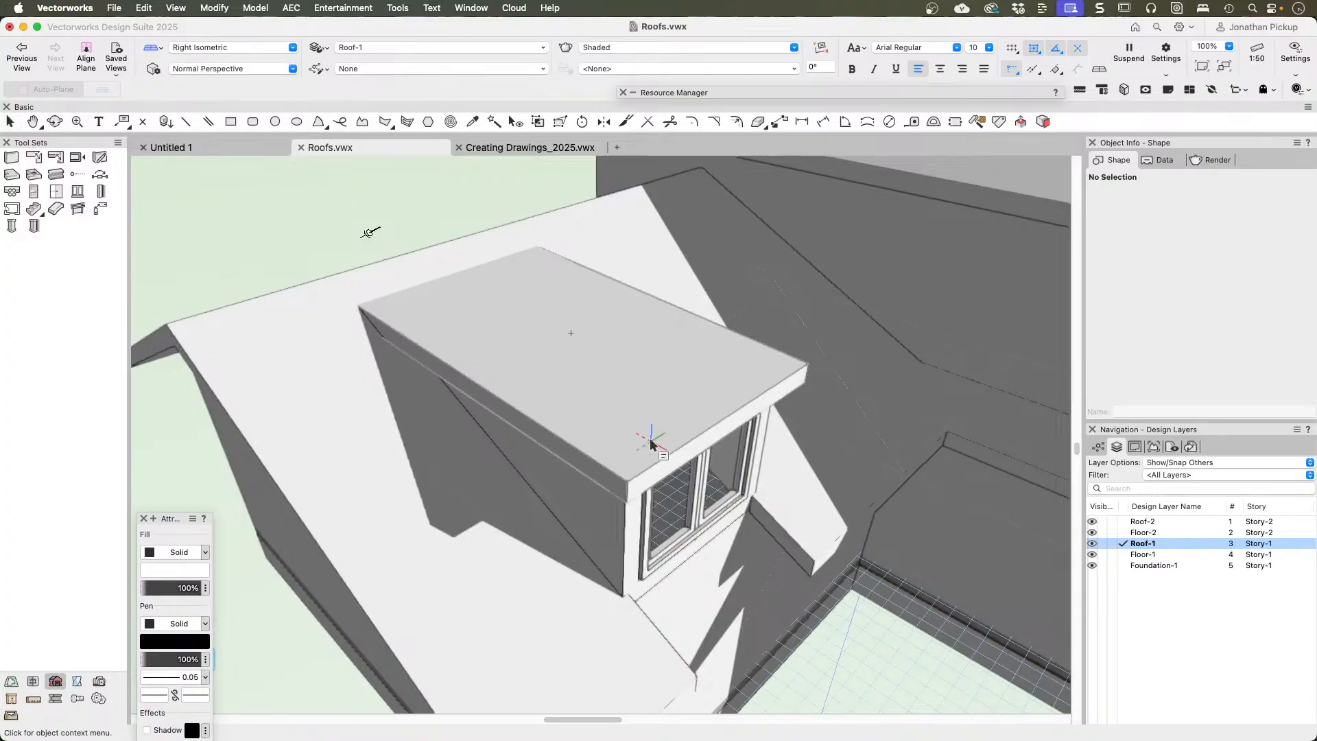
Step: Examine the dormer and the clipped eave in front of it from several angles in the shaded 3D view
mouse_move(653, 358)
mouse_down()
mouse_move(606, 393)
mouse_move(493, 273)
mouse_up()
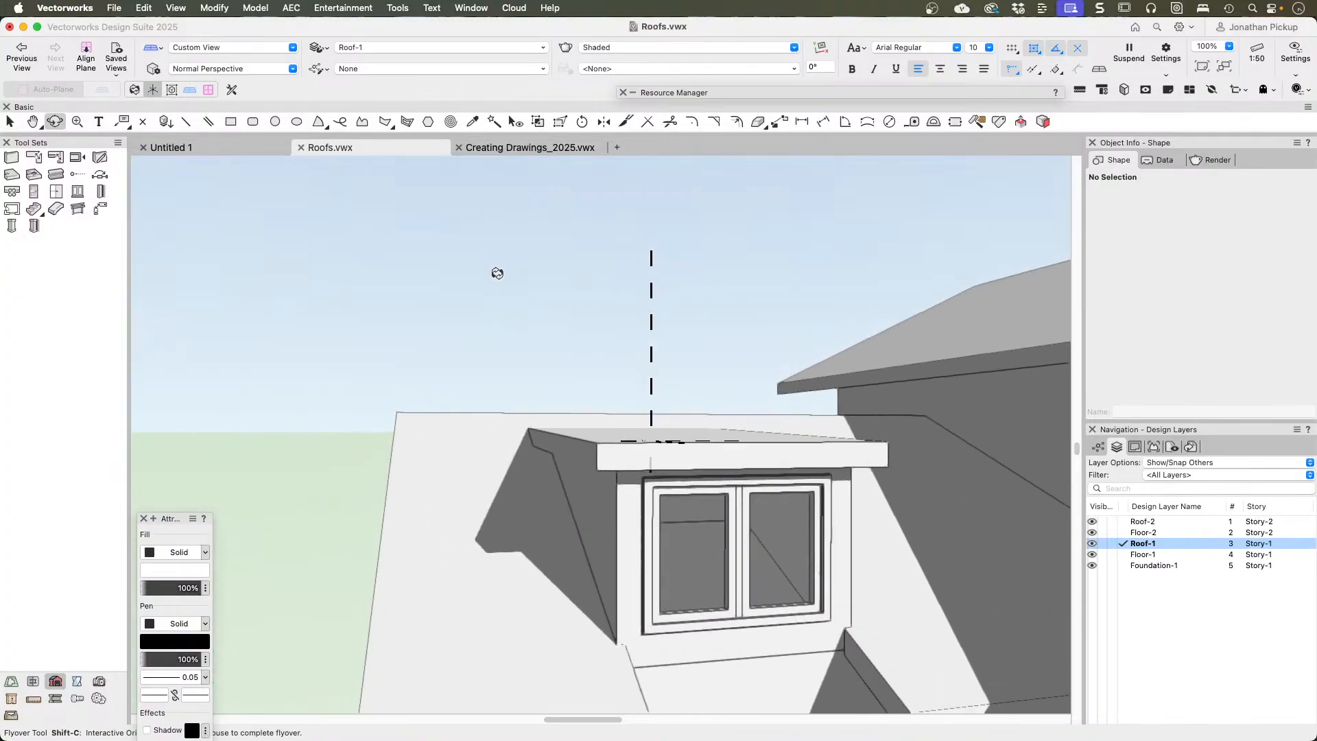
key(h)
drag(775, 569, 704, 259)
key(x)
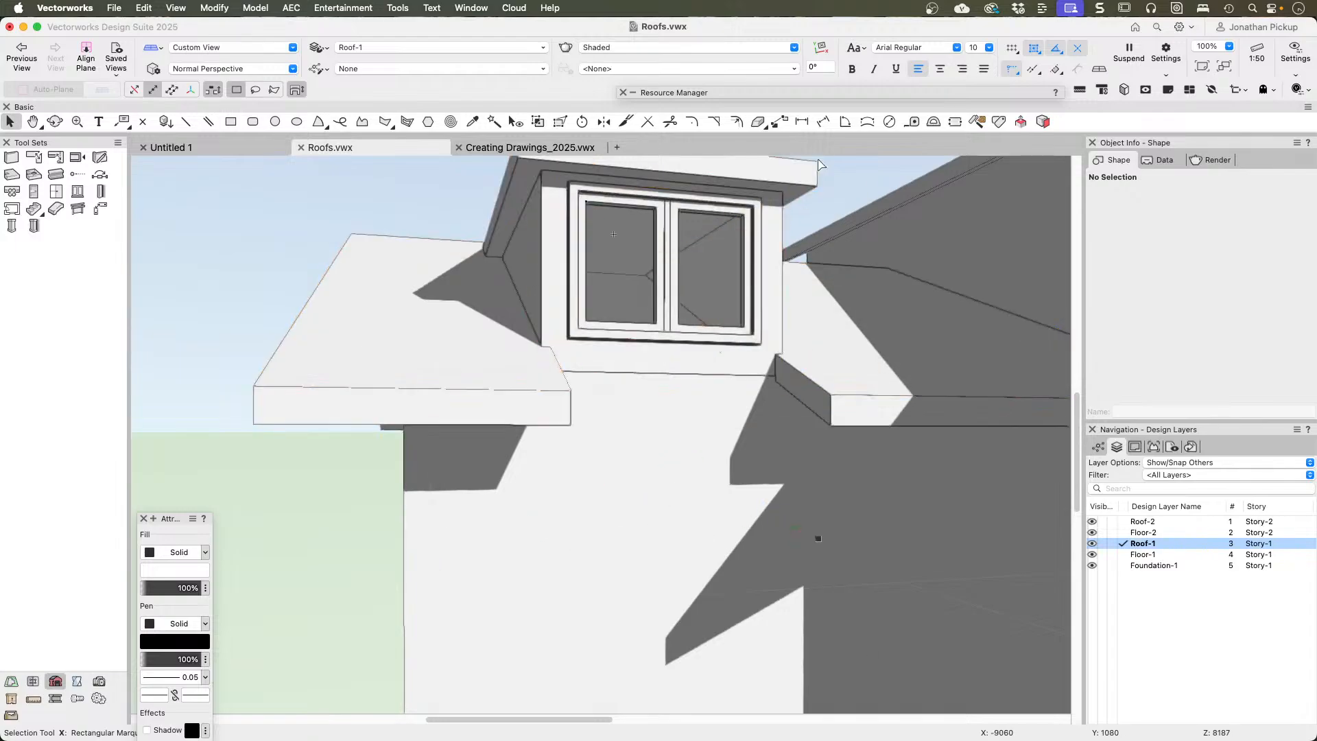
key(shift+c)
drag(788, 535, 588, 508)
key(h)
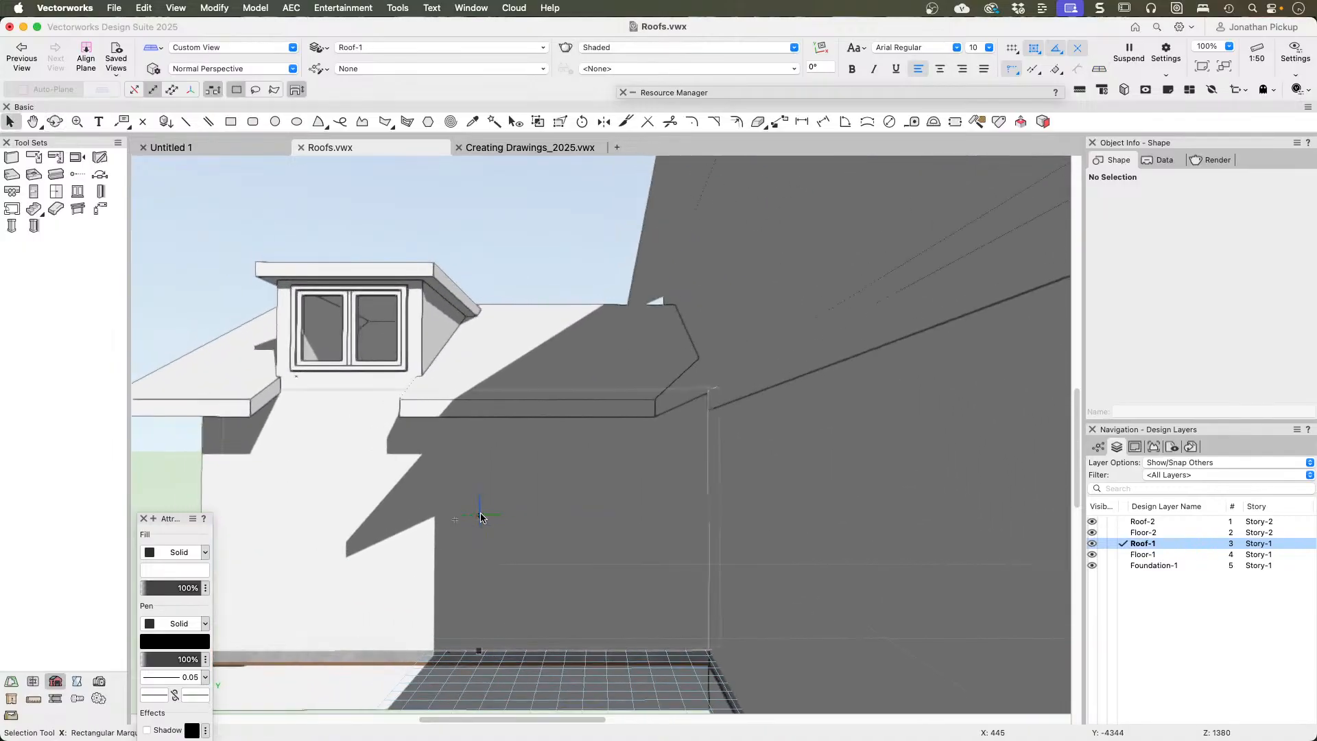
drag(479, 517, 570, 515)
key(shift+c)
drag(471, 490, 602, 569)
key(x)
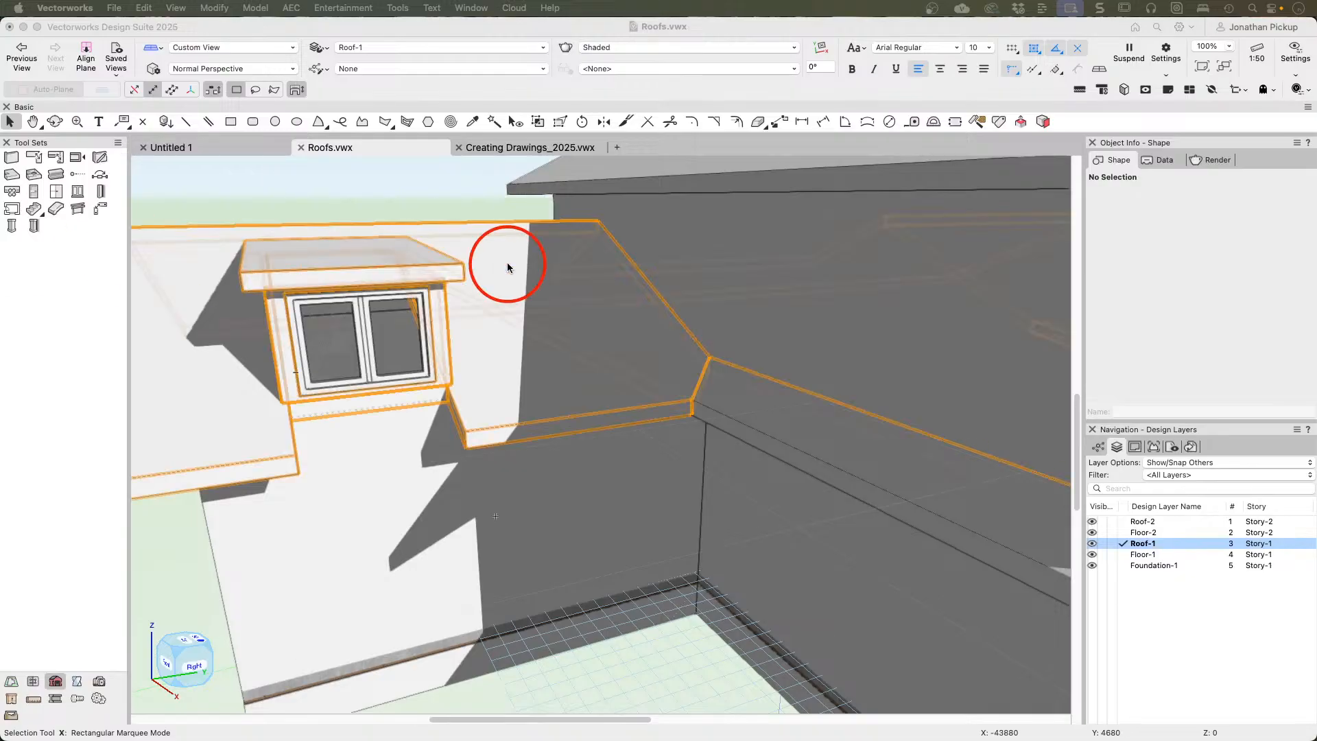
Step: Set the layer options to Show/Snap/Modify Others and delete the loose window standing away from the house
scroll(595, 318, down, 5)
scroll(595, 317, down, 5)
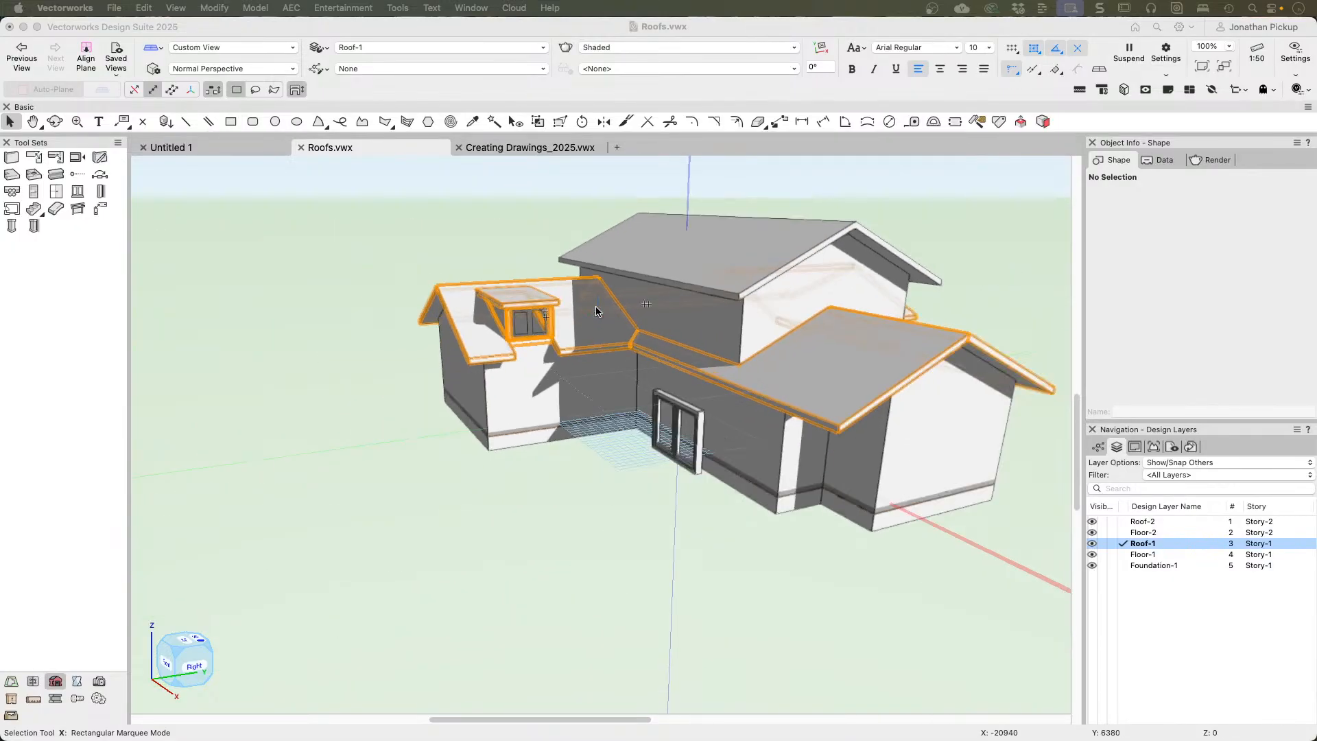
click(678, 452)
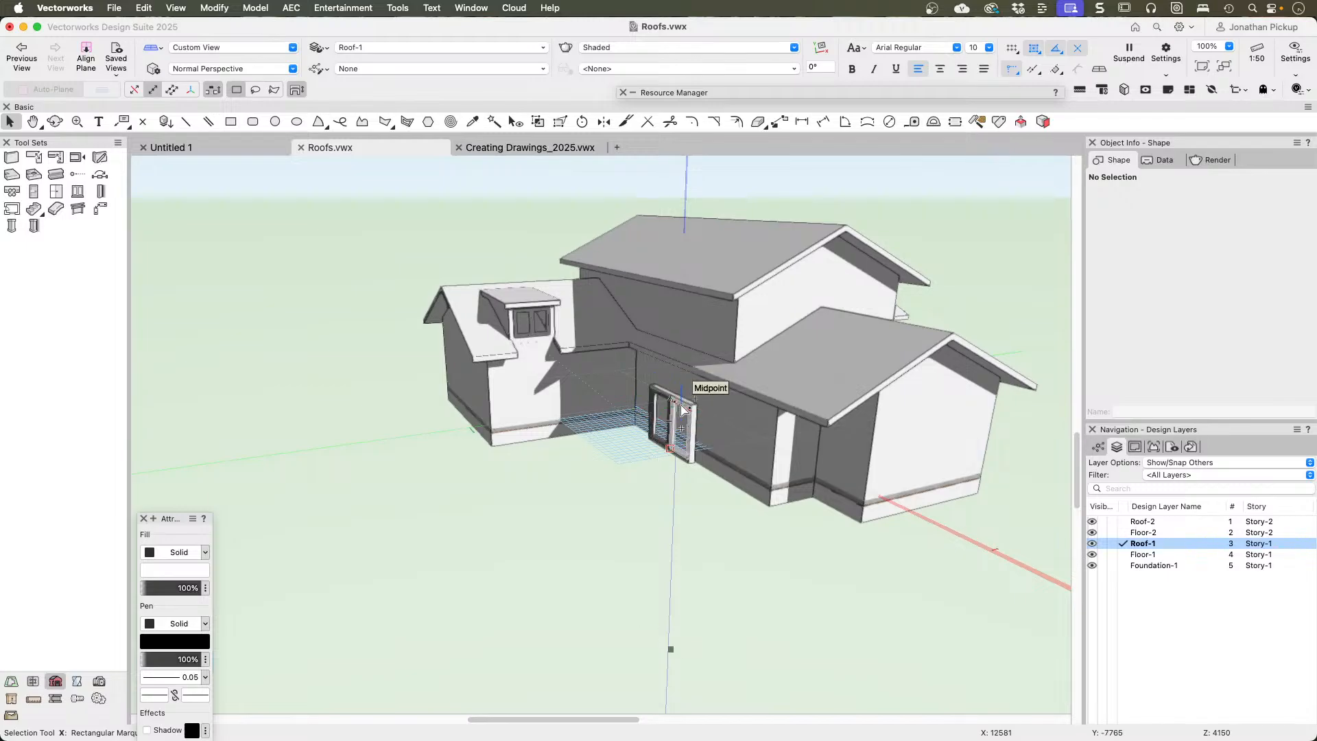
scroll(669, 449, up, 6)
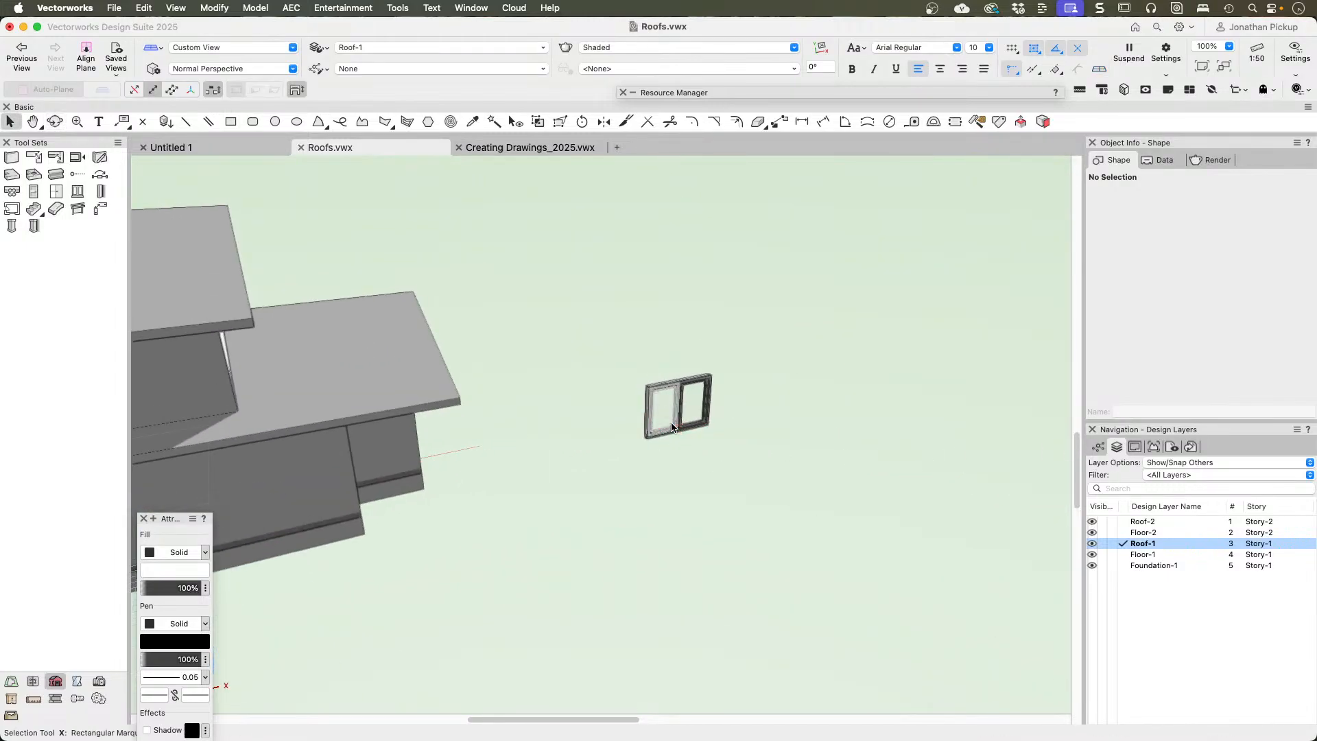
drag(595, 311, 801, 500)
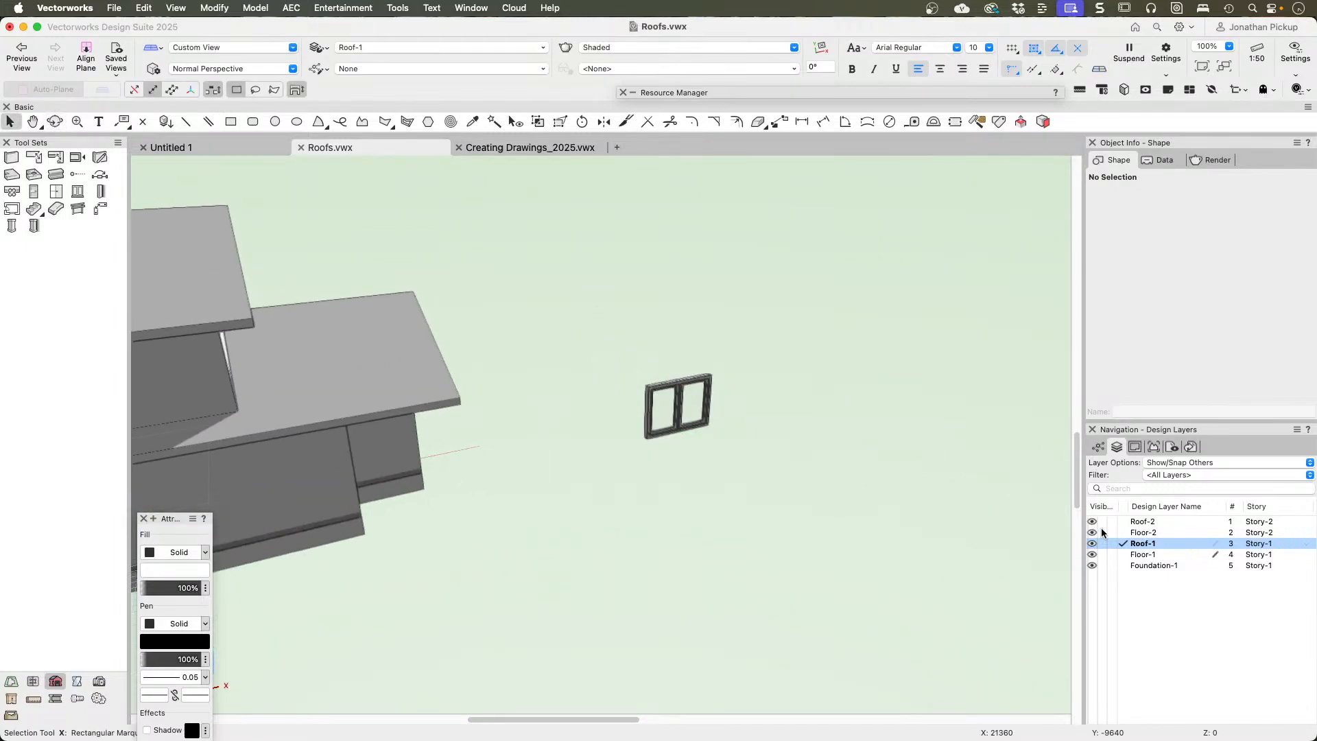
click(1180, 462)
click(1174, 475)
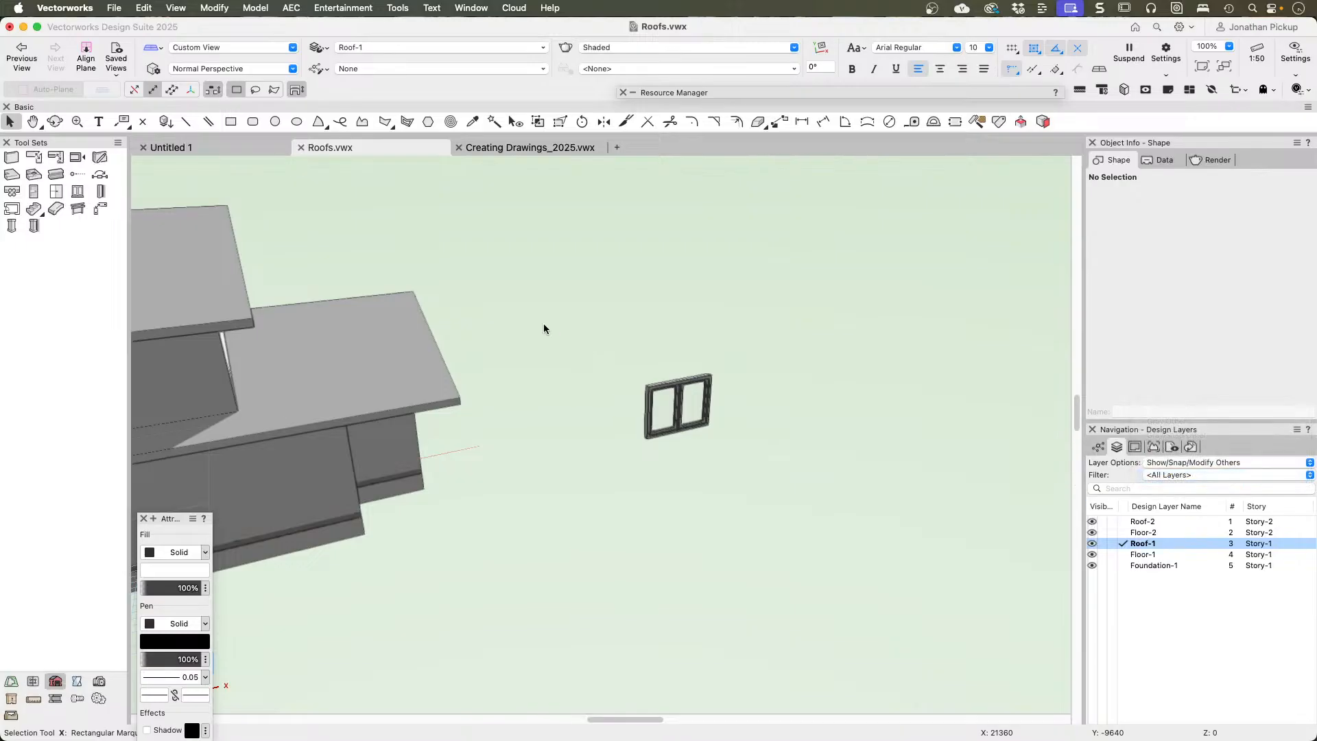
drag(559, 285, 780, 483)
key(Delete)
scroll(732, 476, down, 5)
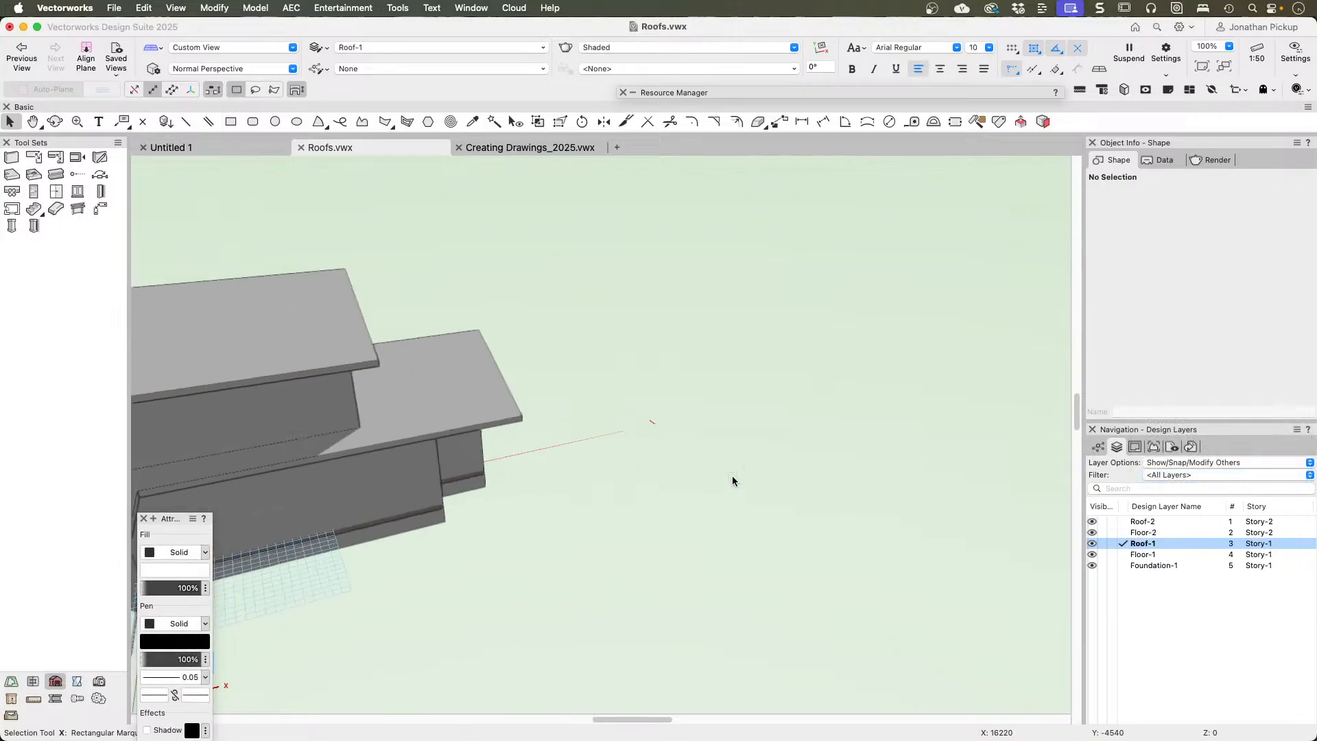
shift+middle_drag(637, 467, 138, 482)
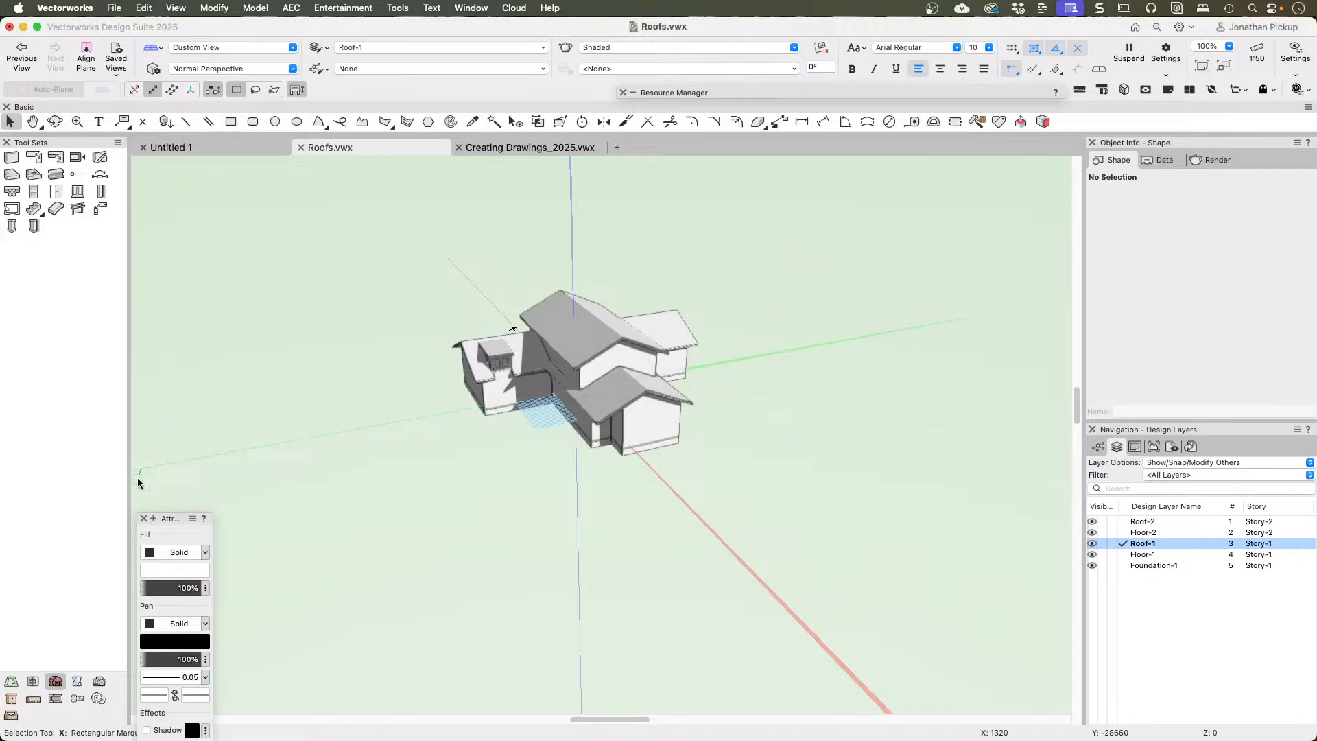
Step: Switch to the Top/Plan view of the two overlapping rectangles beside the house
scroll(143, 465, down, 2)
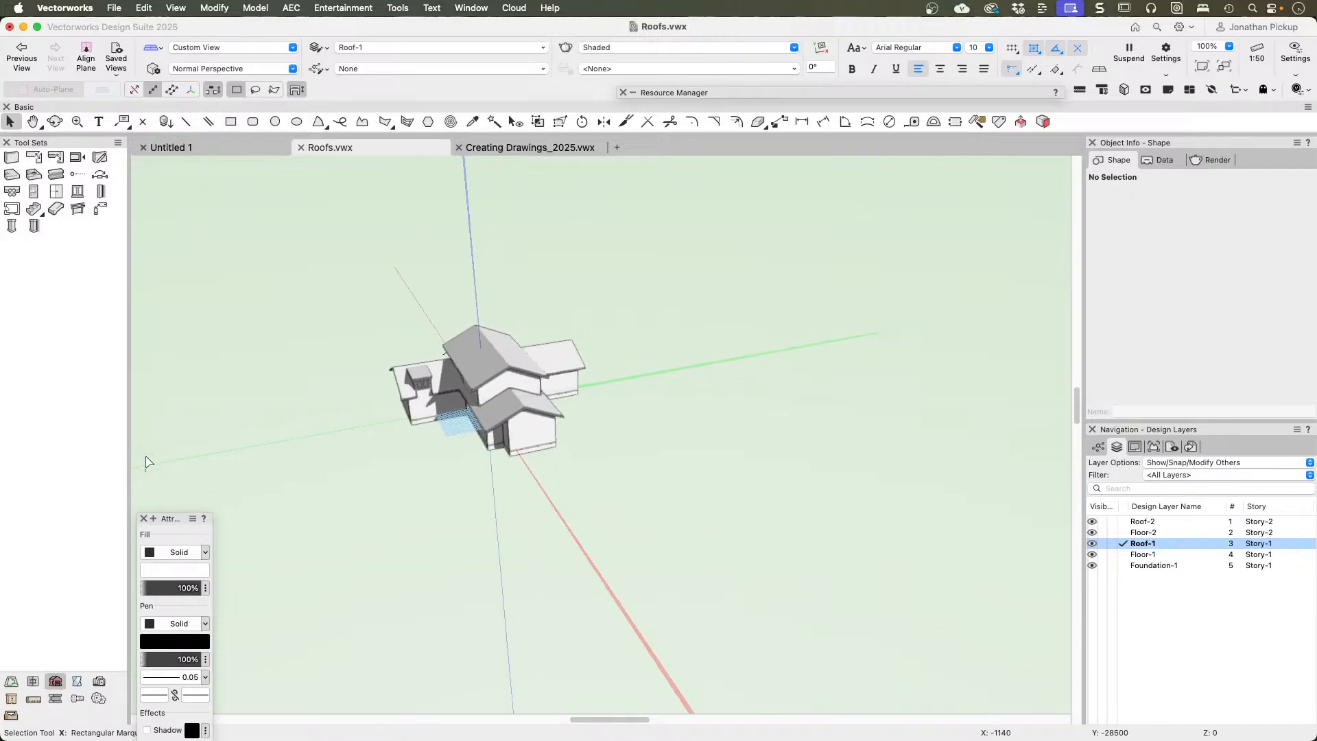
middle_drag(448, 432, 988, 446)
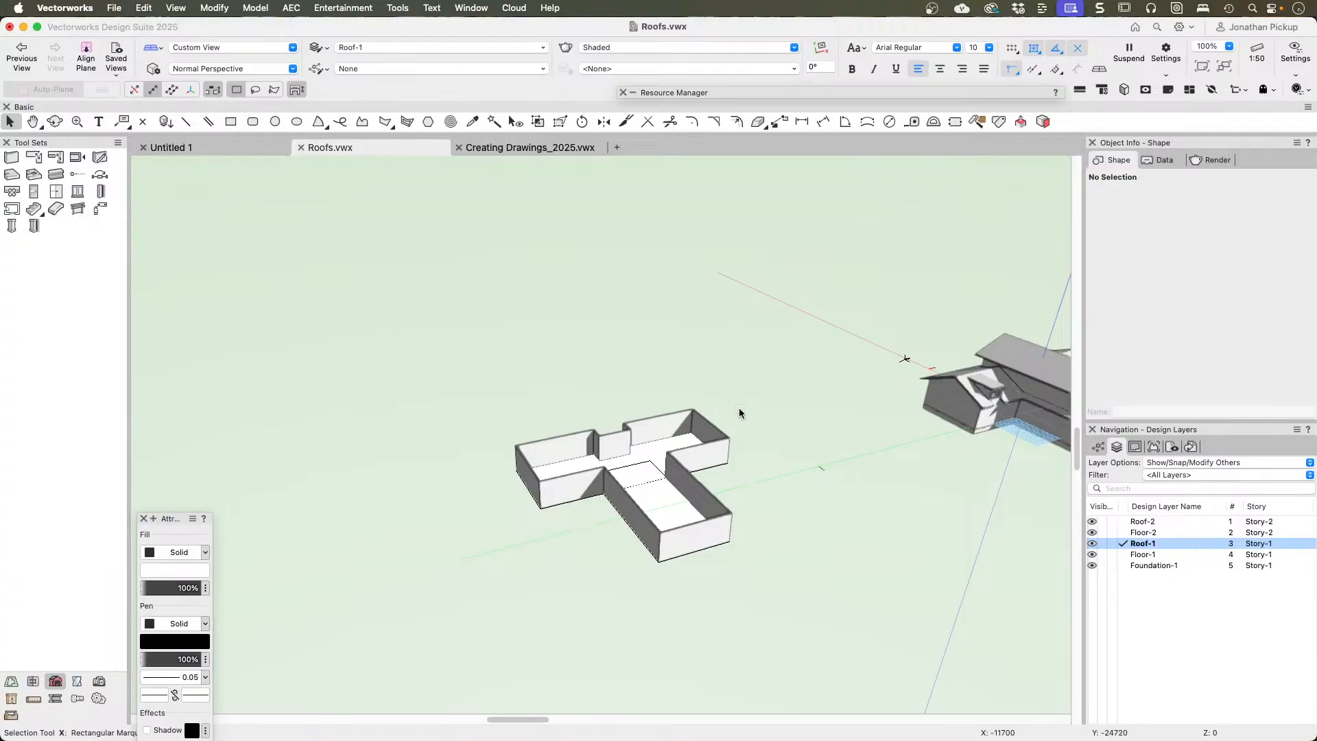
key(F5)
scroll(738, 417, down, 5)
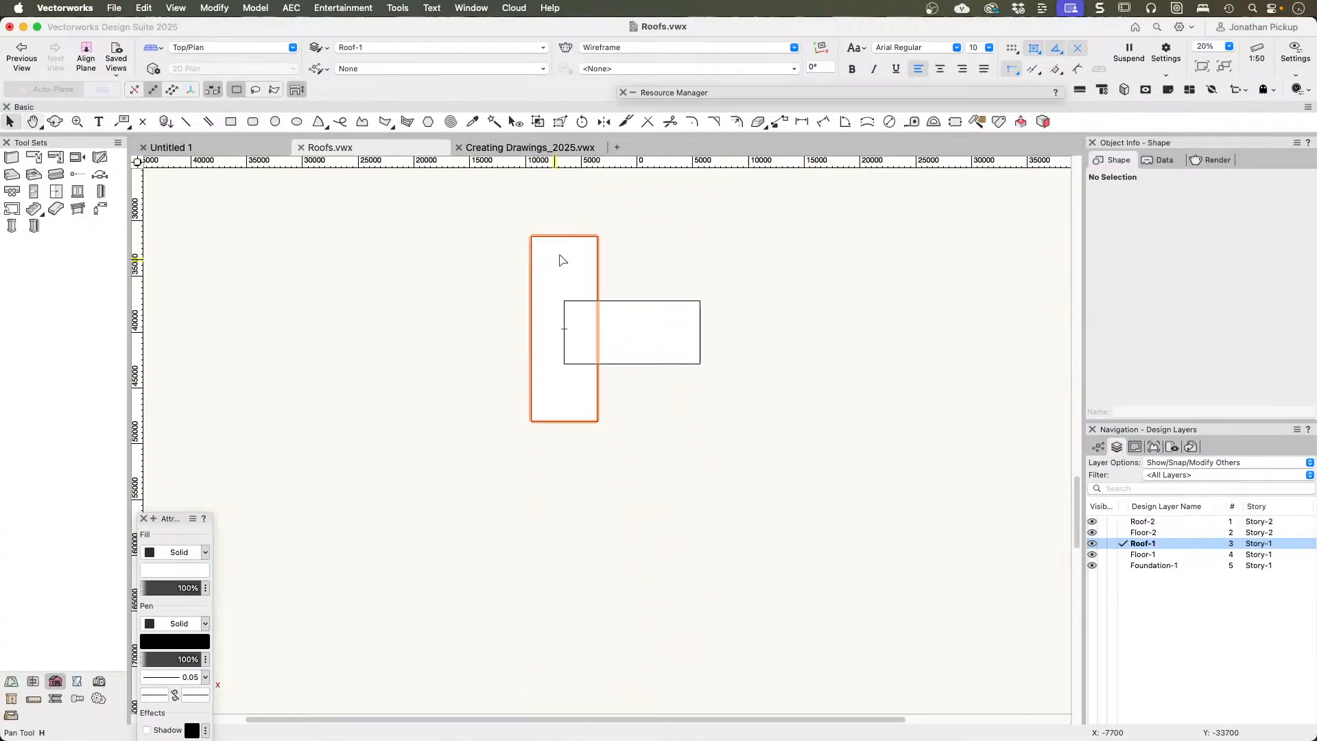
click(571, 264)
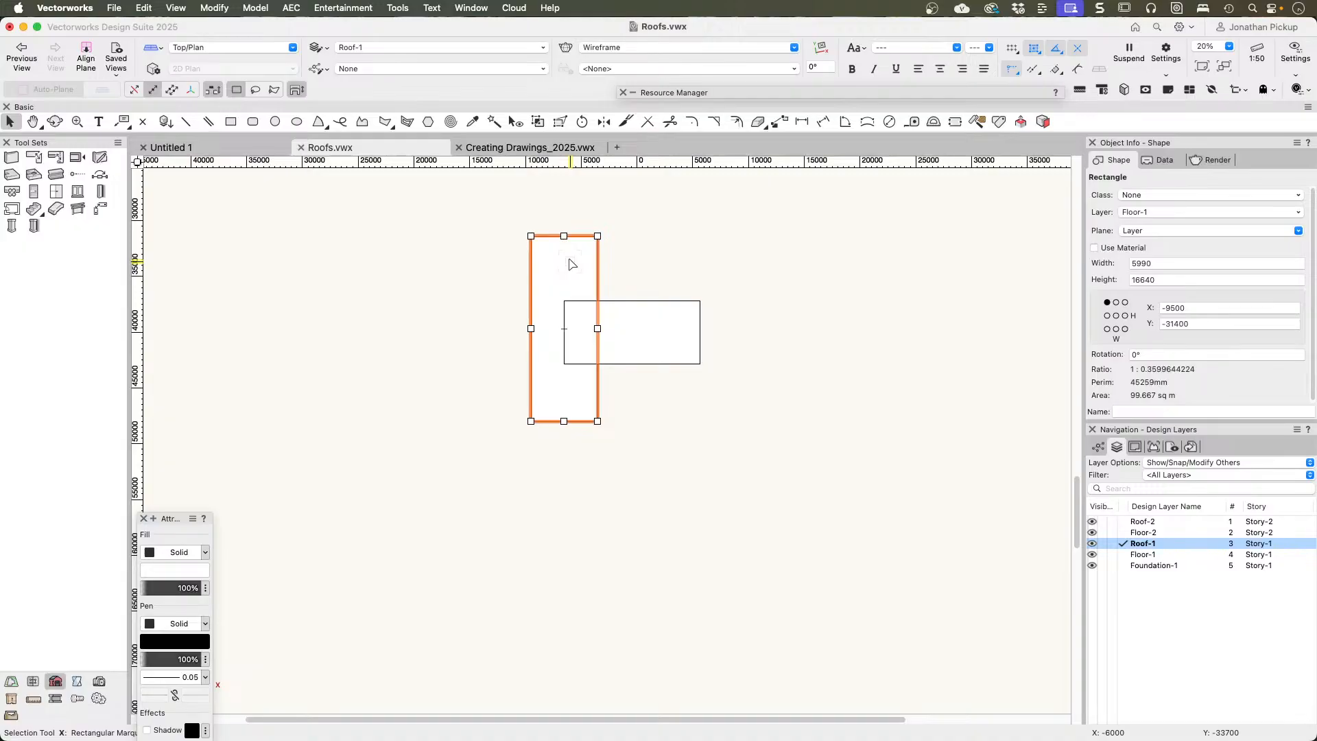
click(648, 320)
click(565, 266)
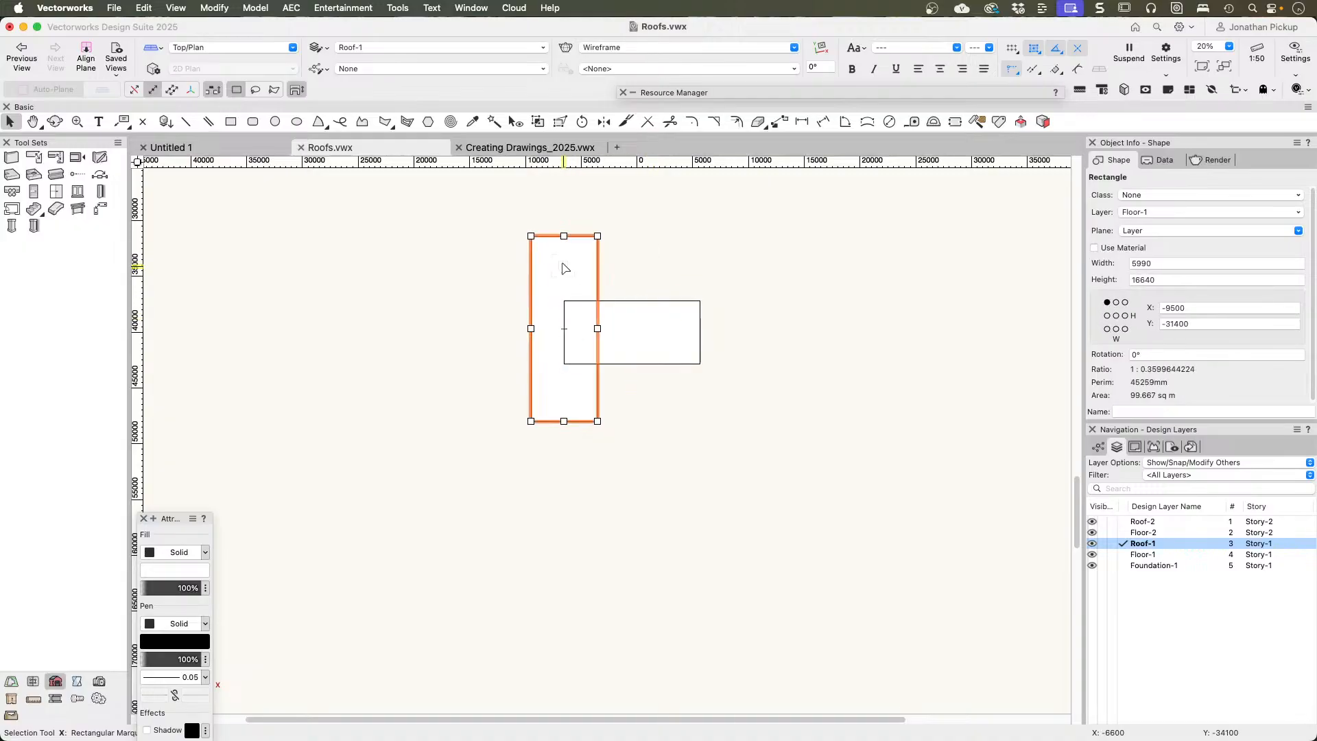
shift+click(630, 321)
right_click(631, 301)
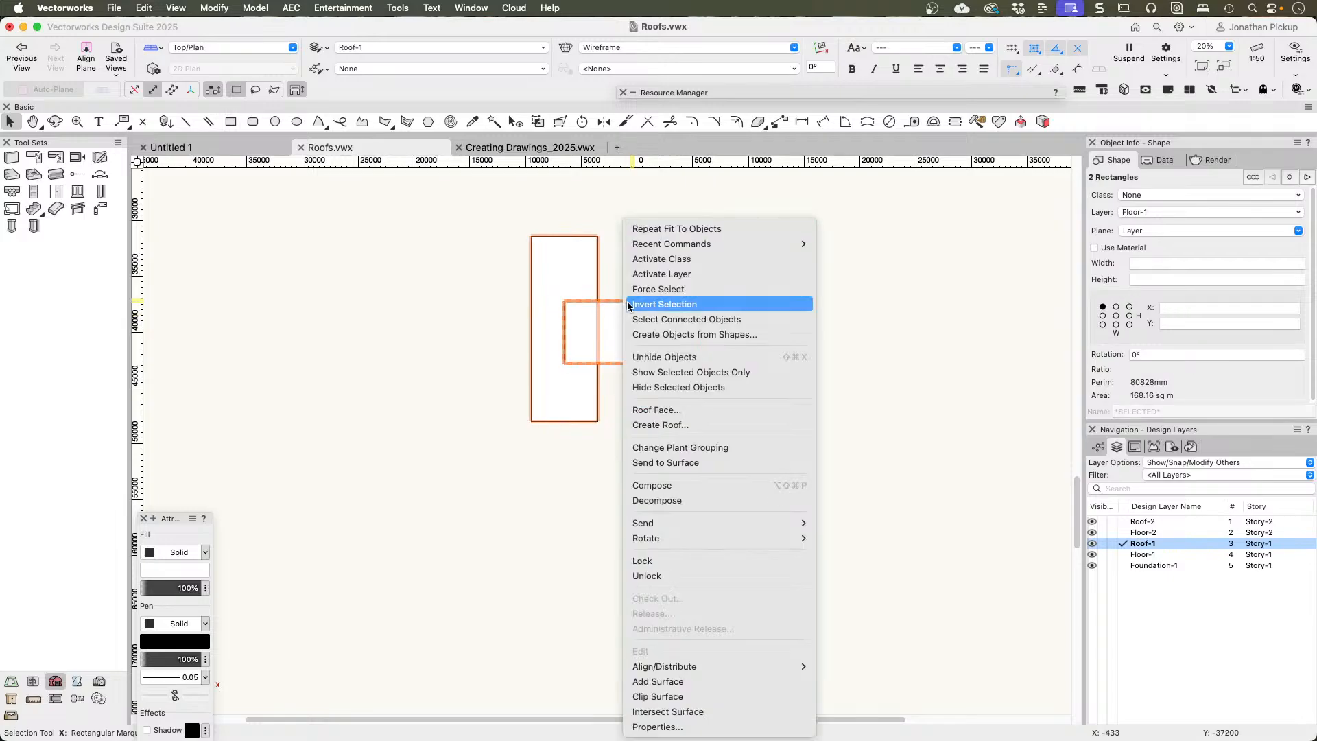
click(569, 616)
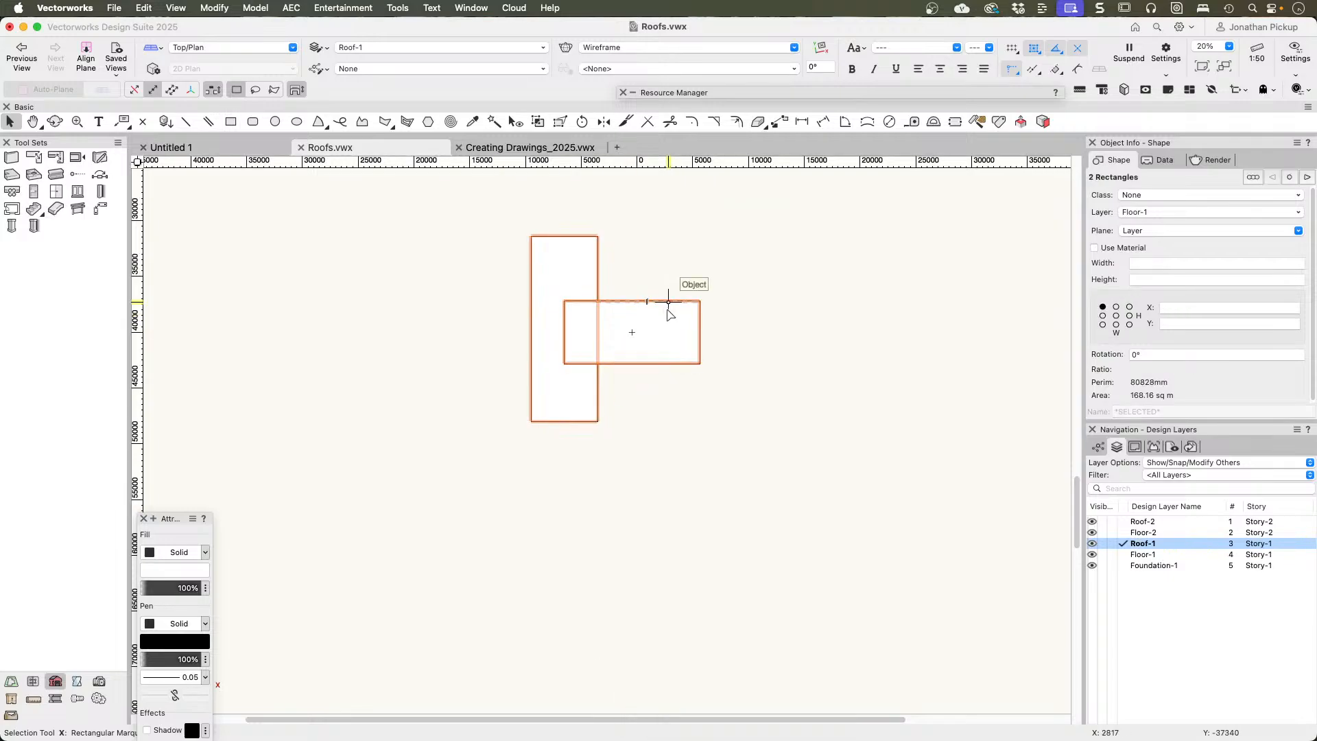
click(662, 282)
Step: Copy both overlapping rectangles into the empty area beside them and merge the copies into one T-shaped polygon with Add Surface
click(569, 263)
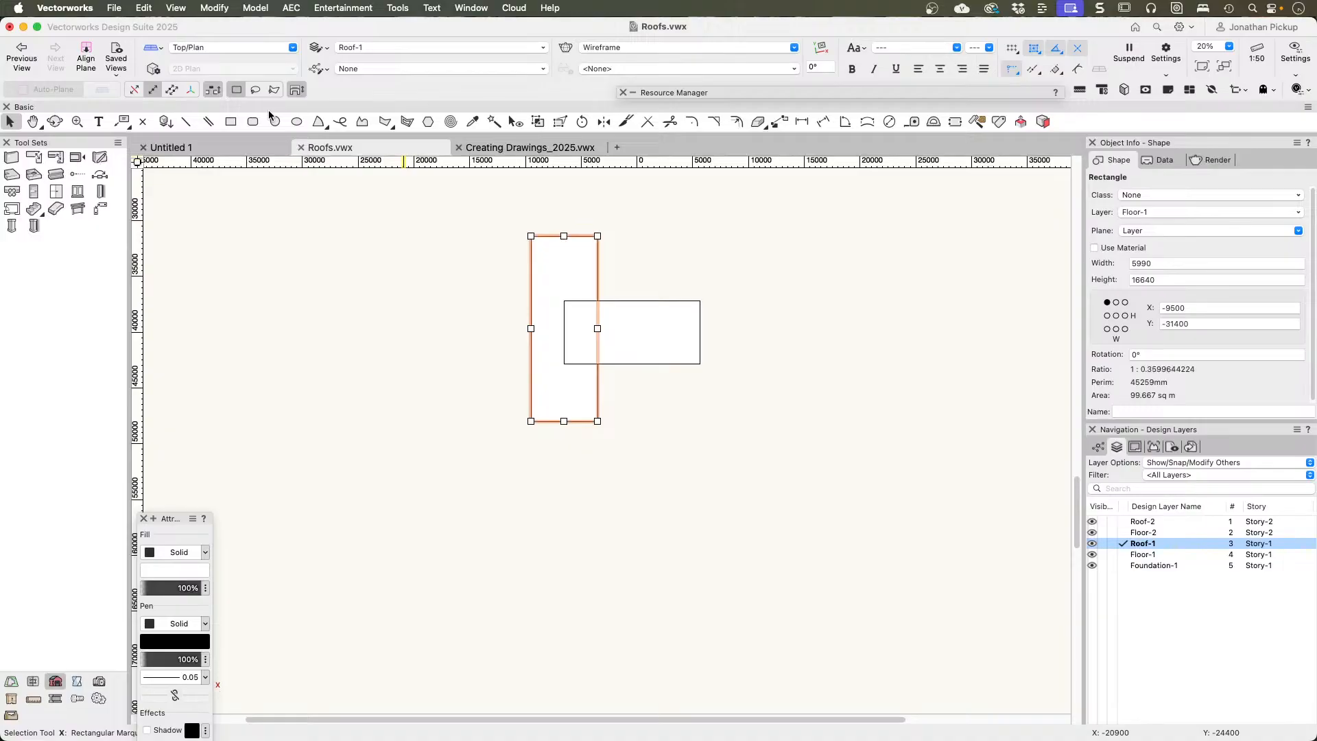
shift+click(649, 356)
alt+drag(632, 363, 903, 384)
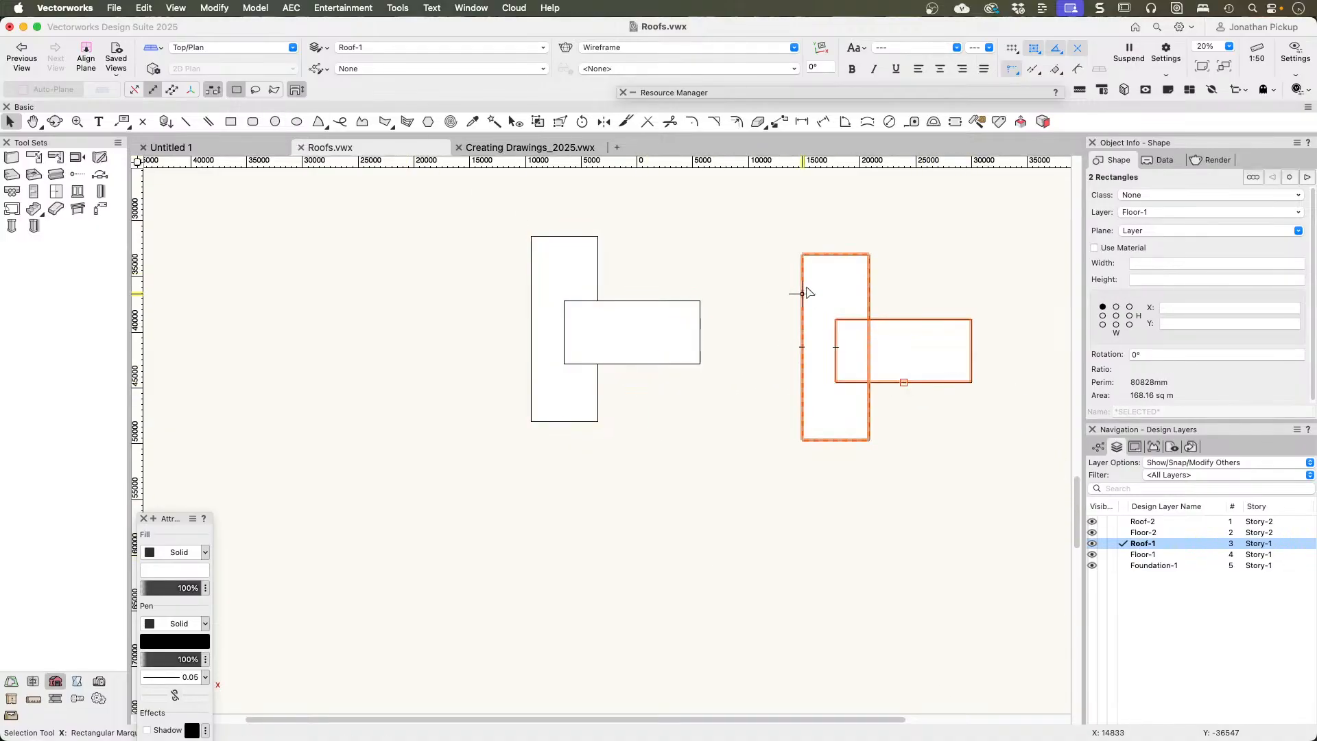
right_click(825, 265)
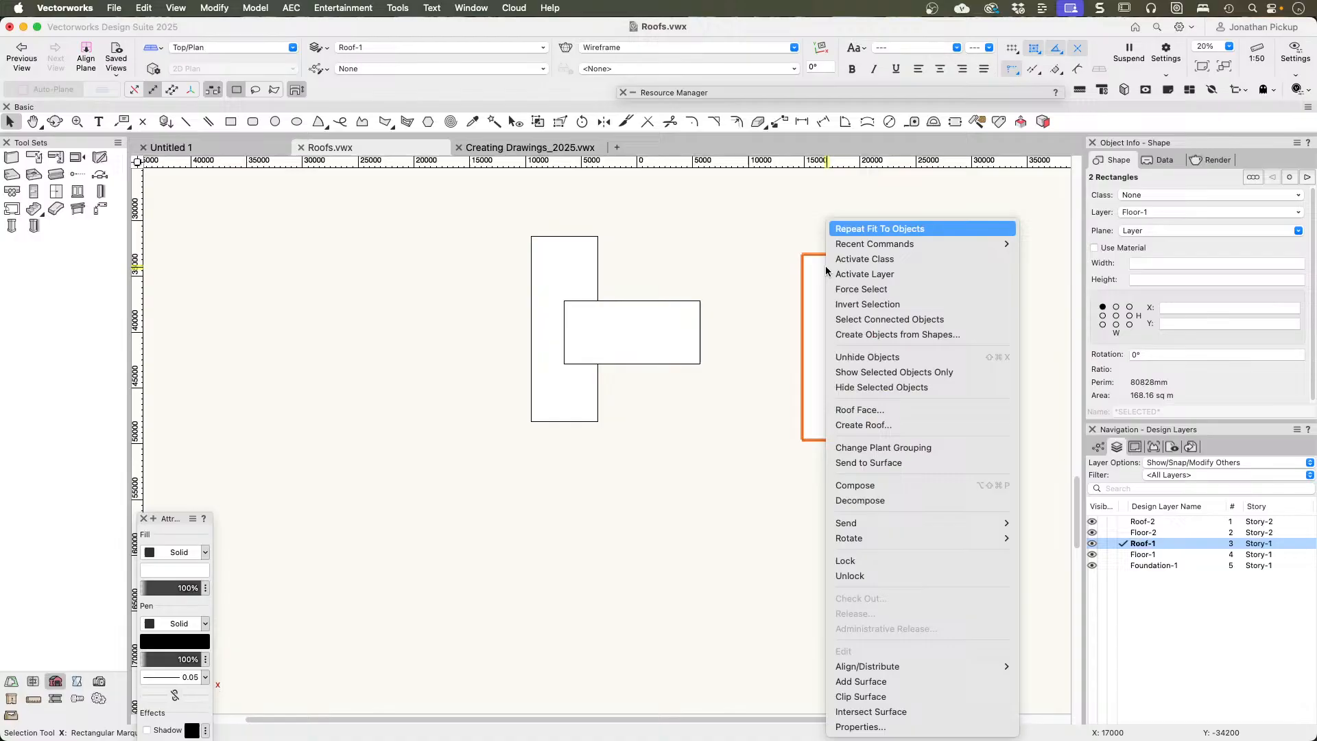
click(891, 679)
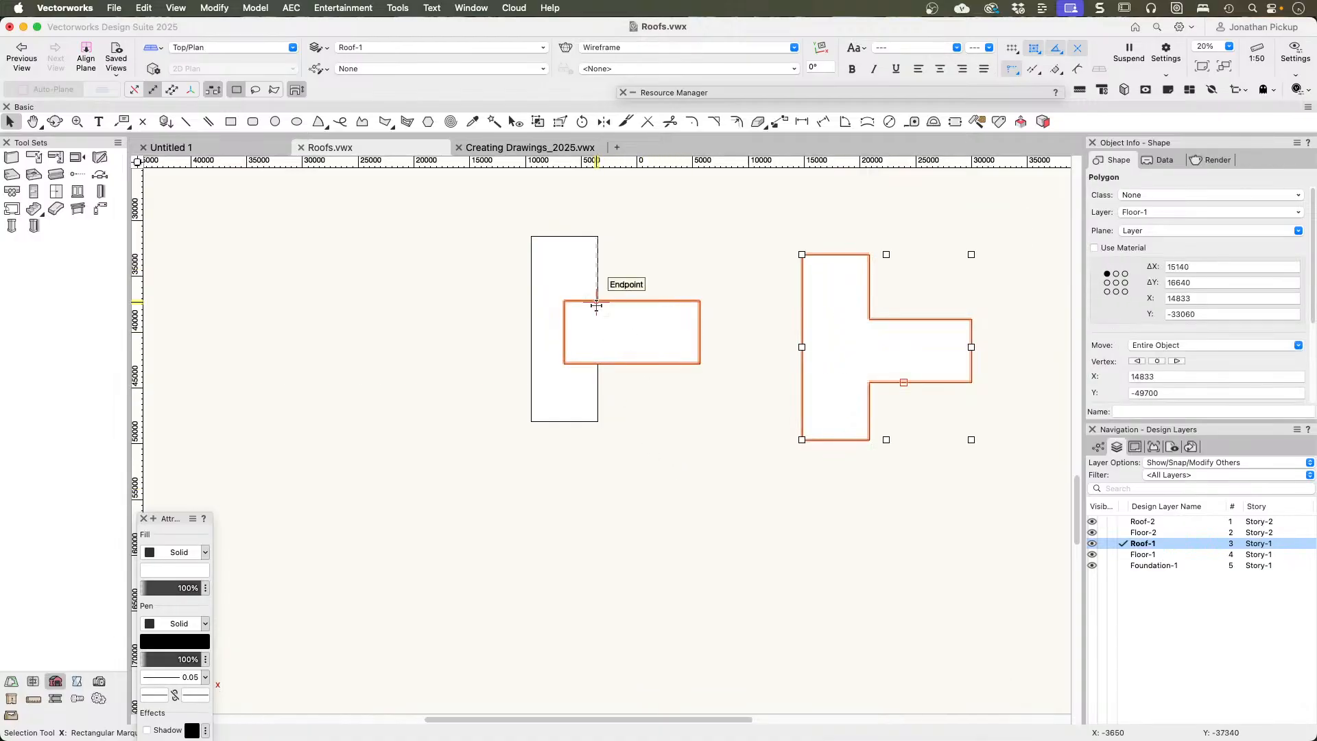
Step: Create a roof from the T-shaped polygon with 150 thickness, 25° pitch, 600 eave overhang and vertical eave cut on layer Roof-1, retaining the original
right_click(855, 277)
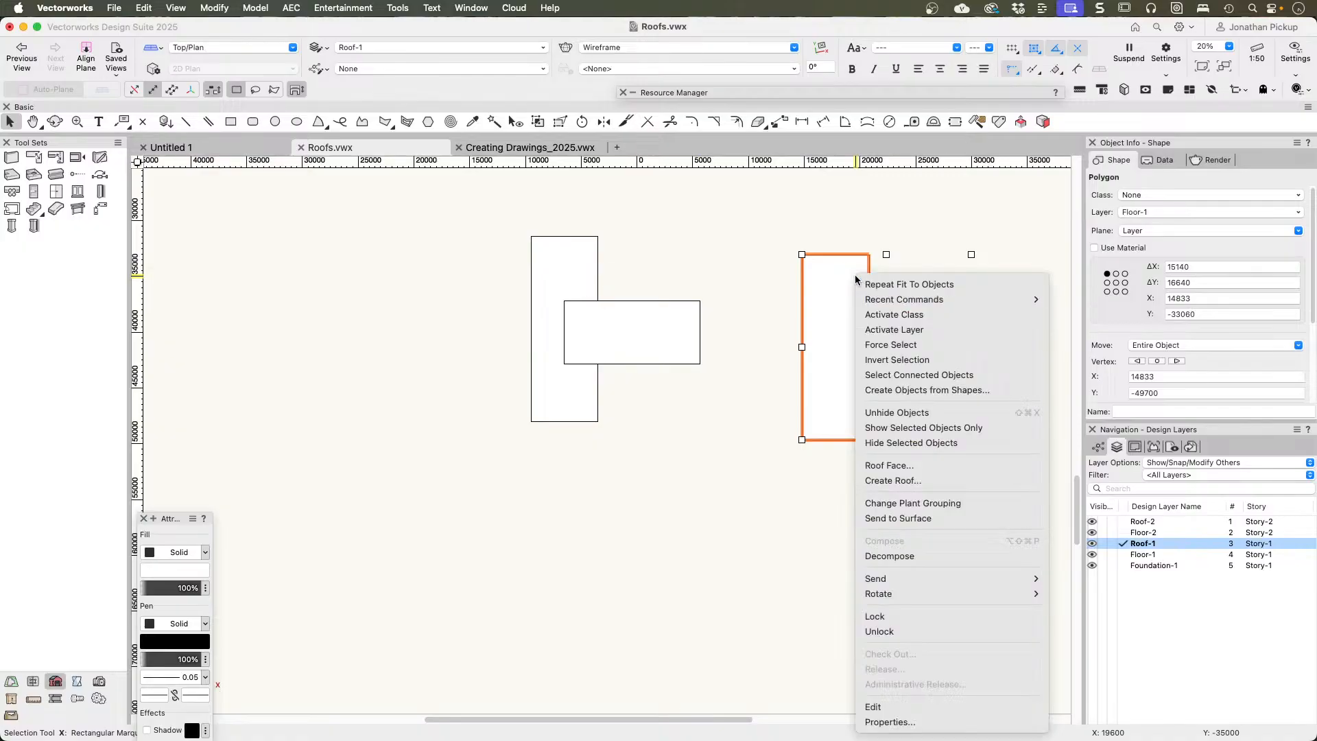
click(869, 480)
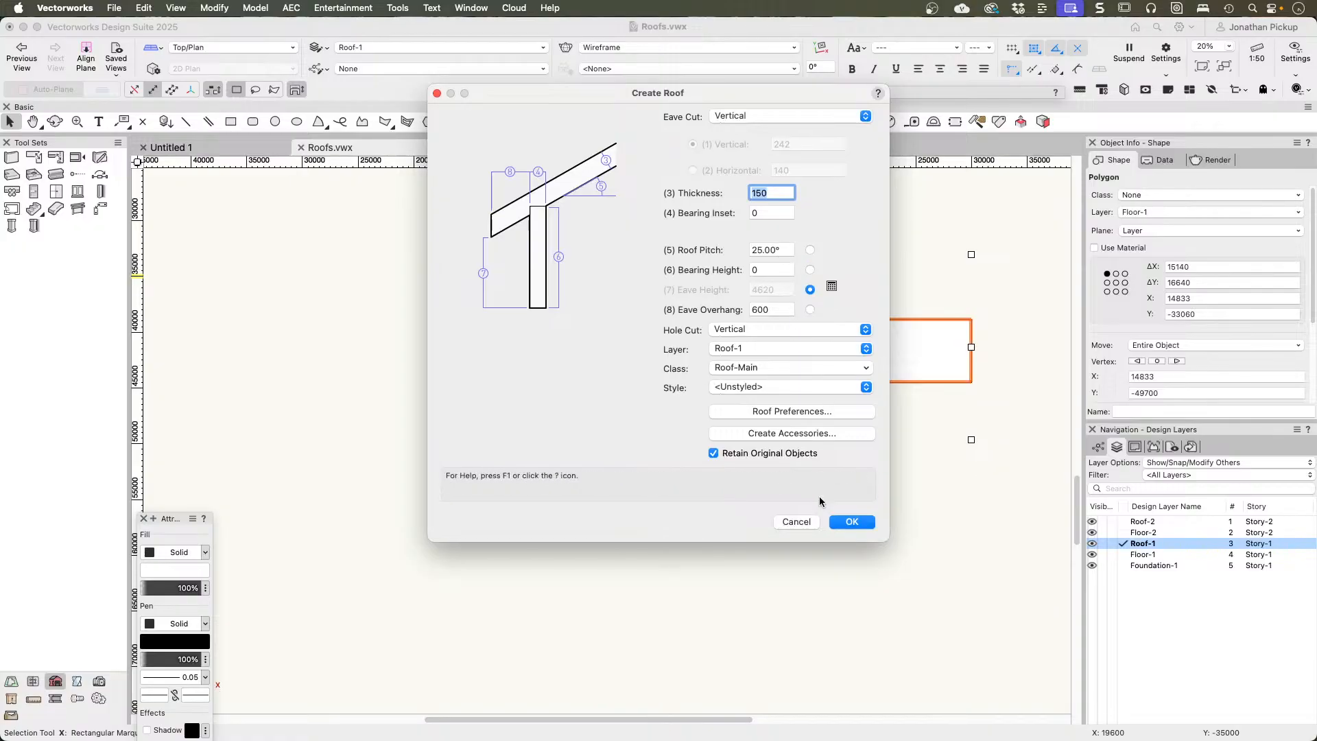
click(852, 522)
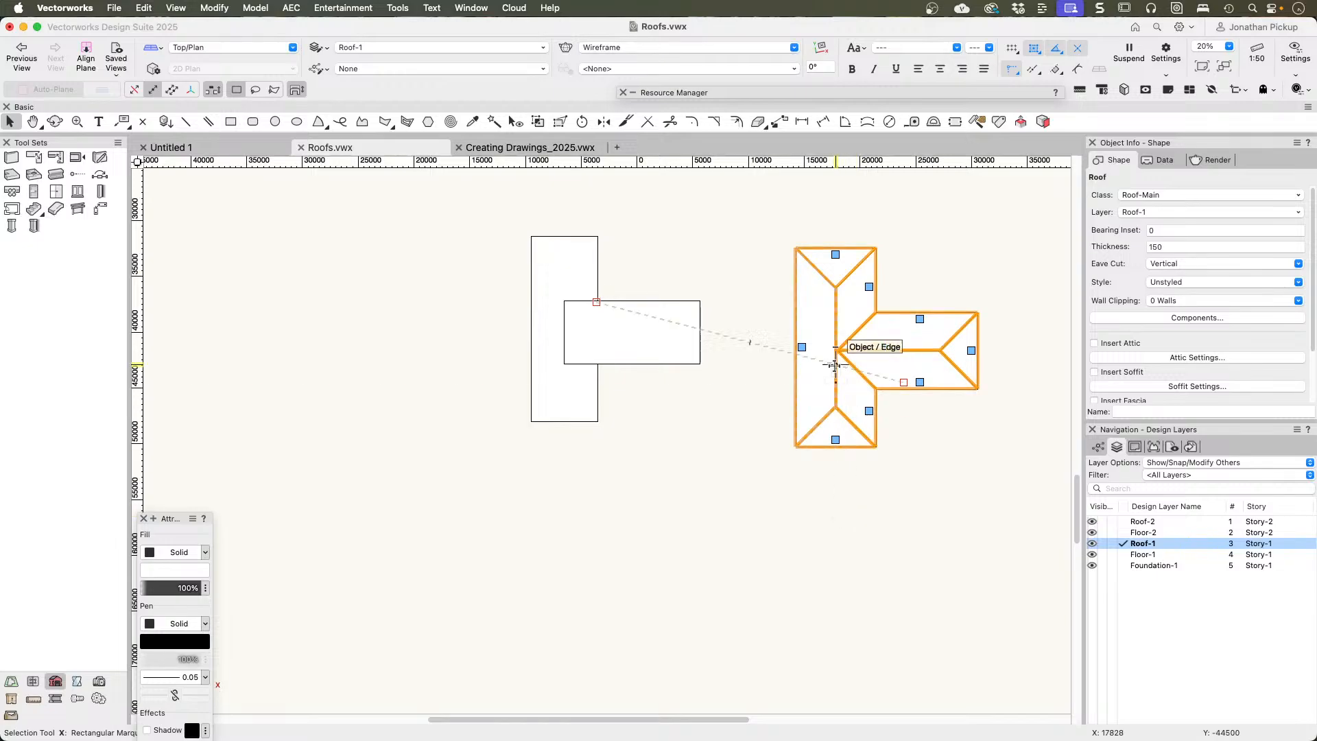
Step: Try to turn the long outer edge of the T-shaped roof's main block into a gable
click(802, 349)
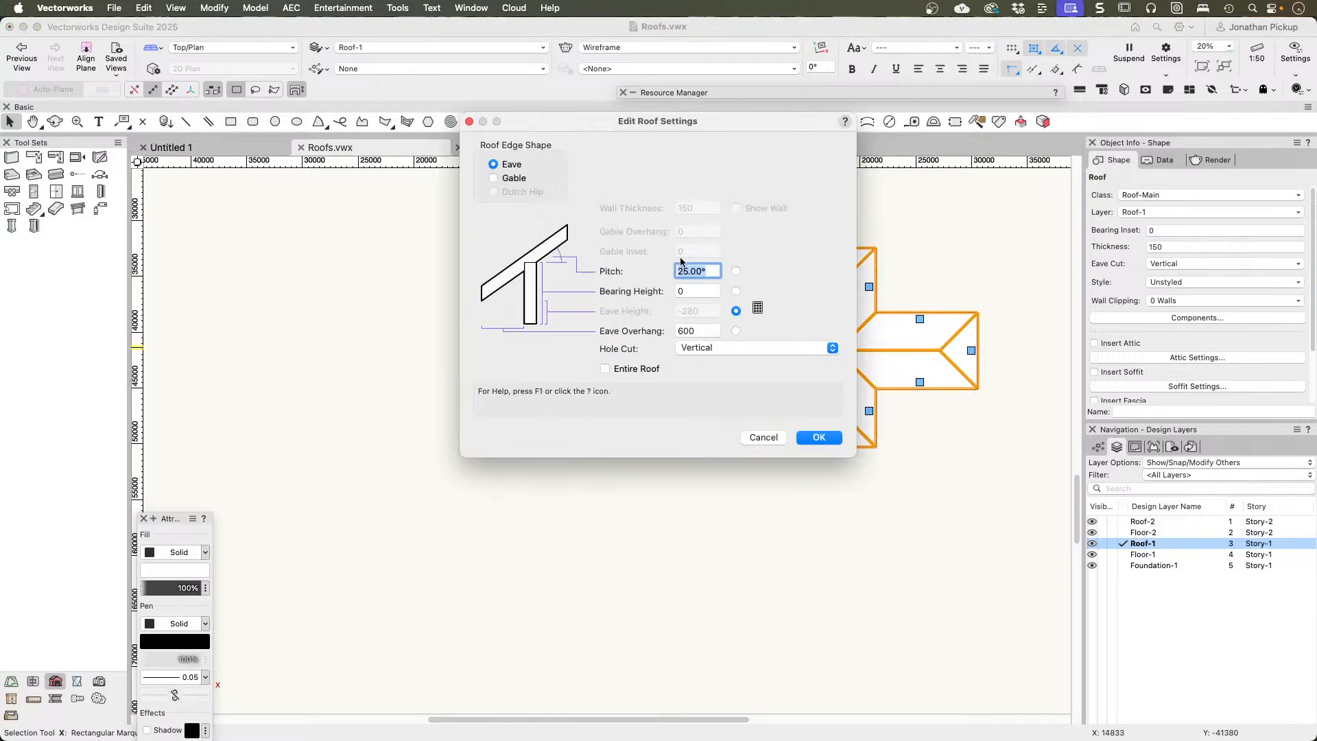
click(511, 179)
click(811, 438)
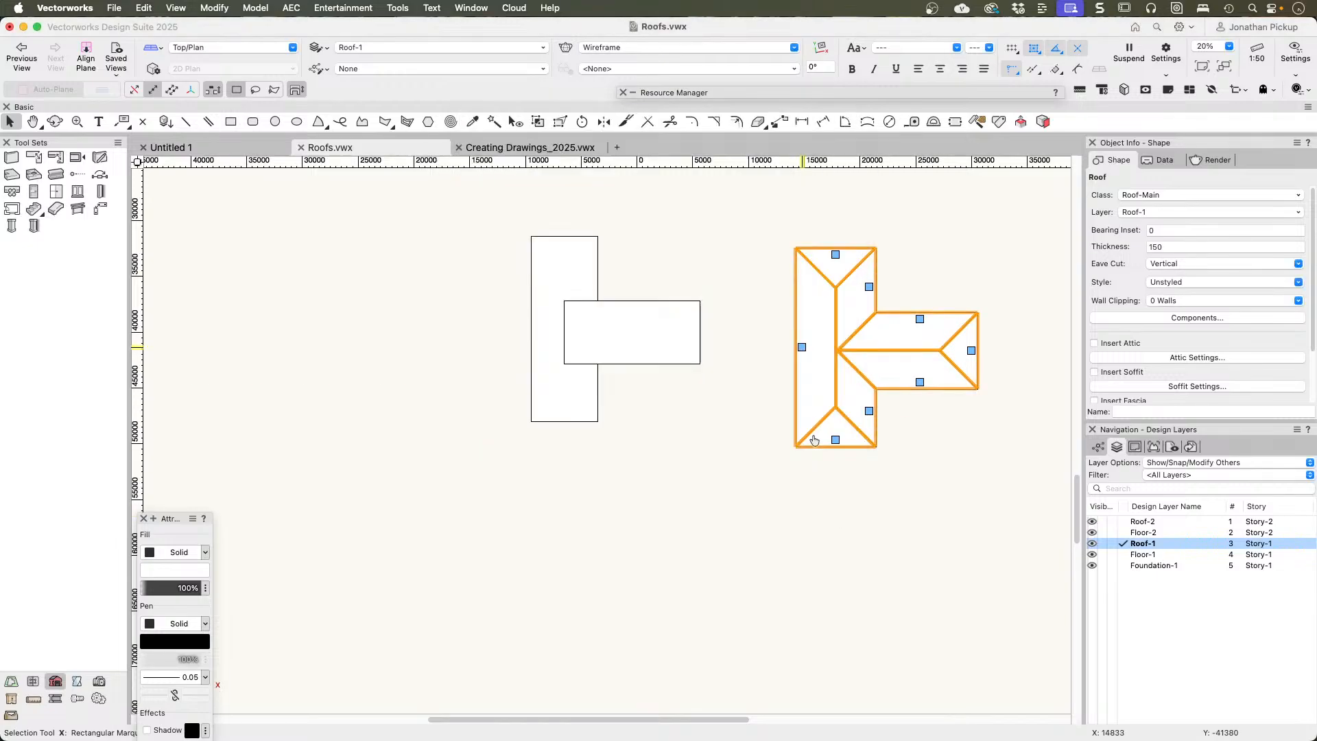
click(835, 255)
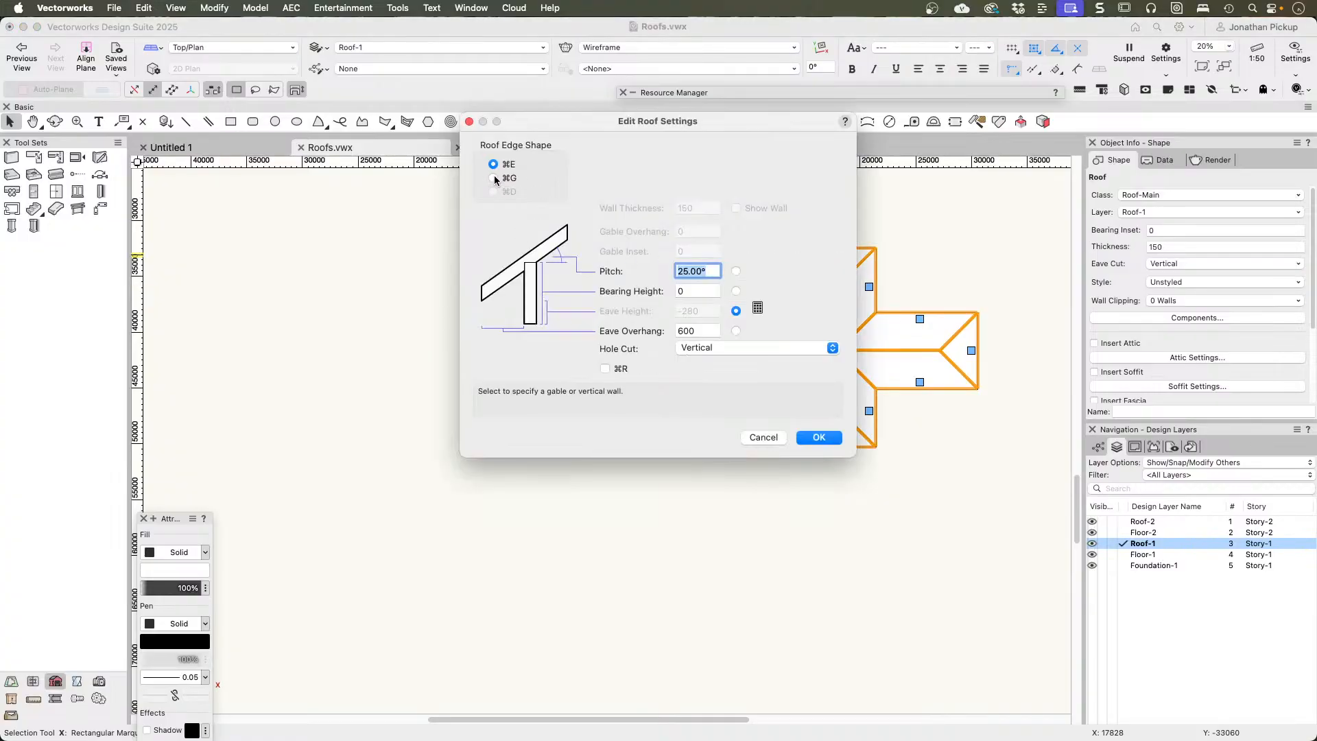
key(Escape)
key(super+z)
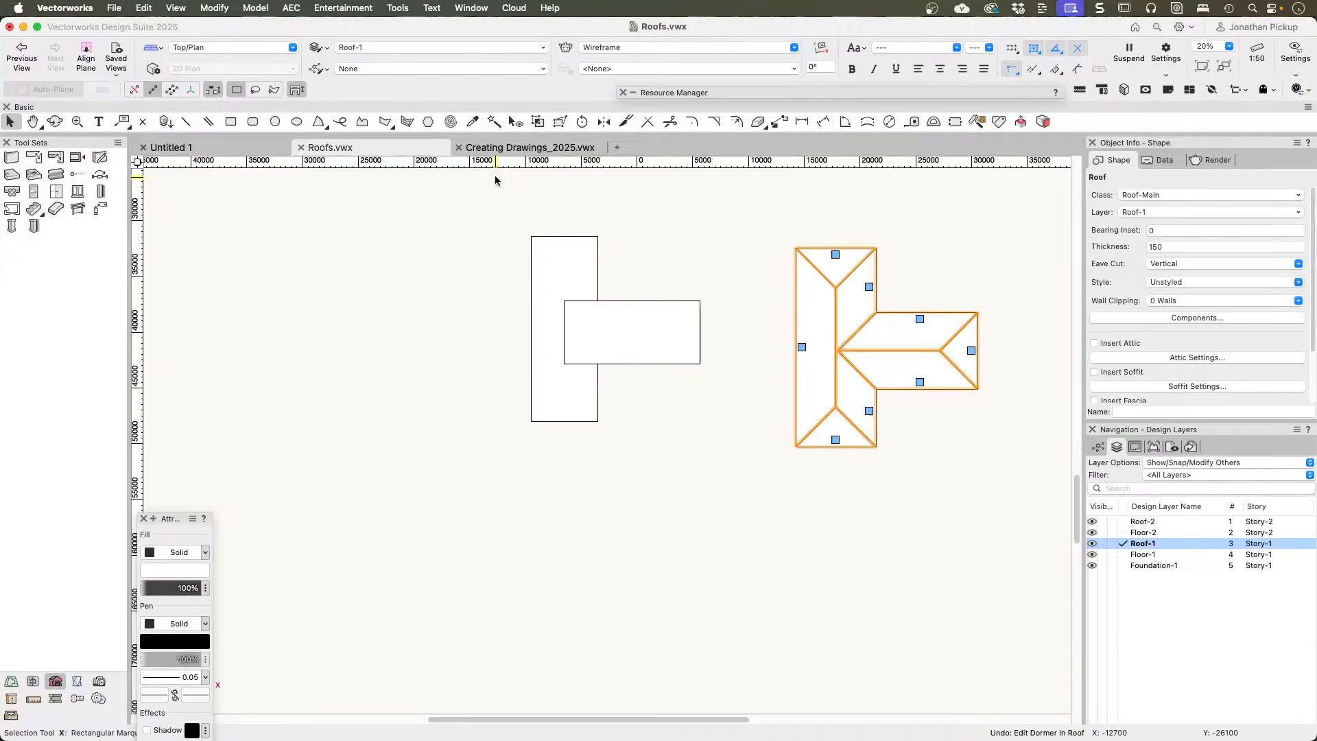
Step: Change the end of the projecting wing and both short ends of the main block on the T-shaped roof to gables
click(971, 351)
click(495, 178)
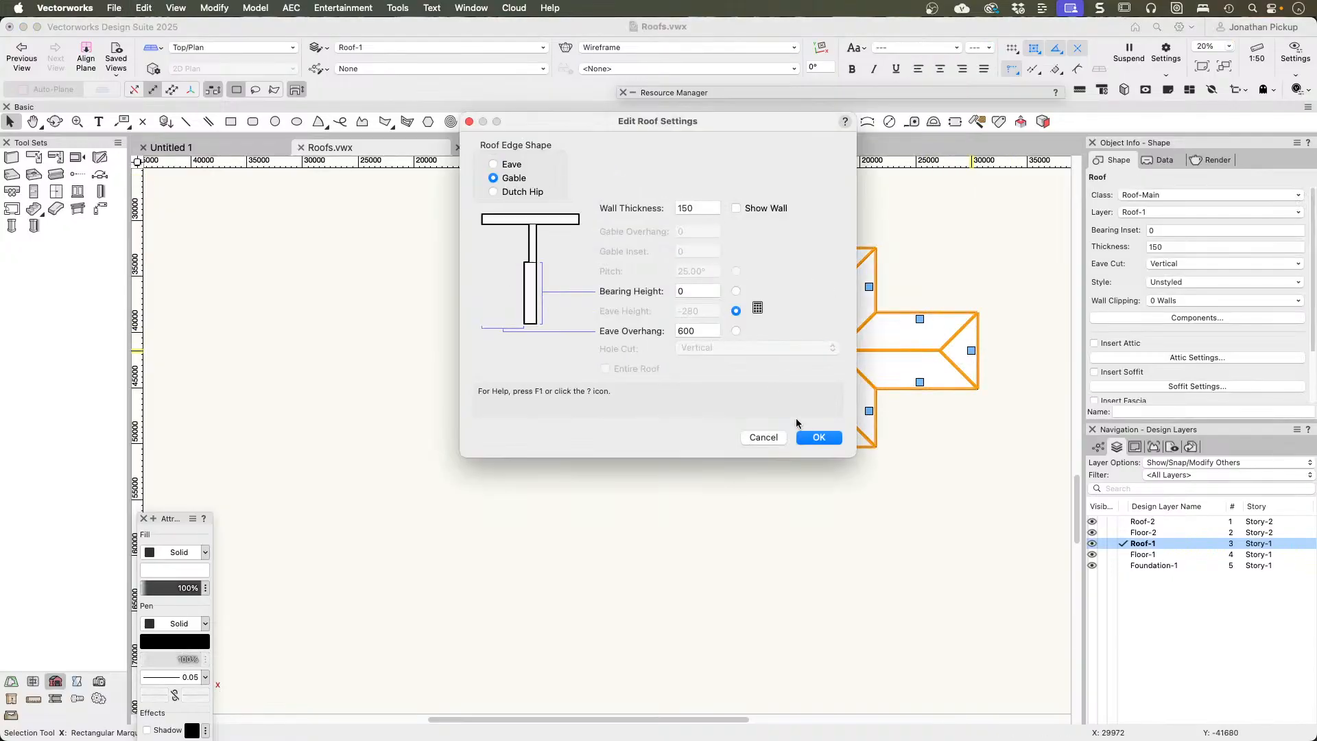
click(820, 441)
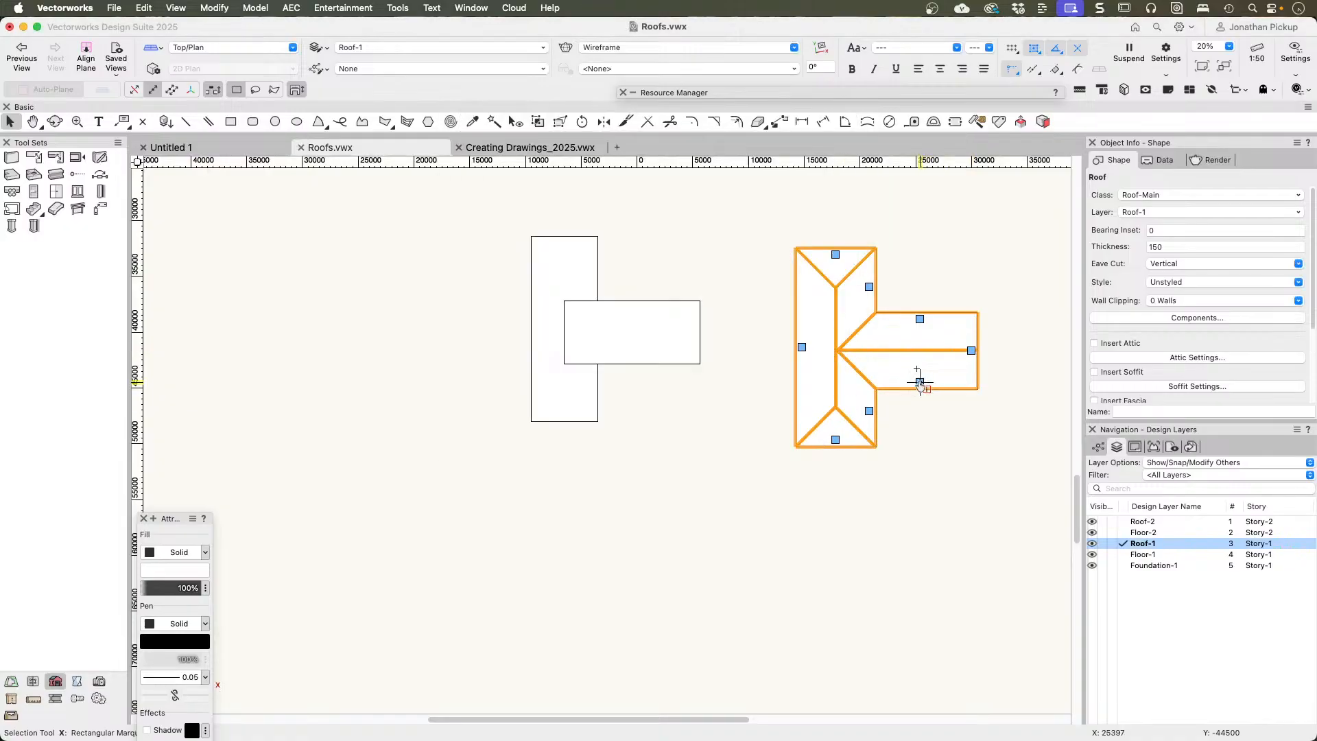
click(836, 439)
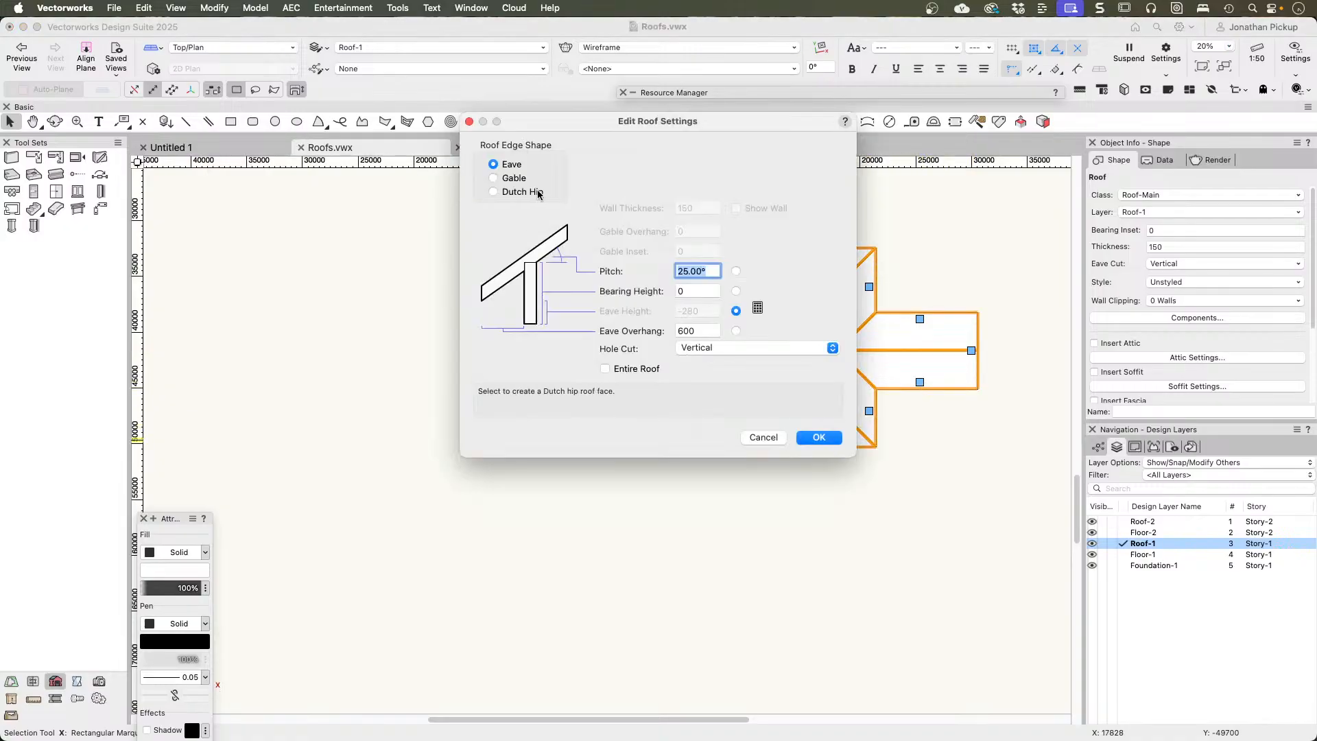
click(514, 179)
click(820, 437)
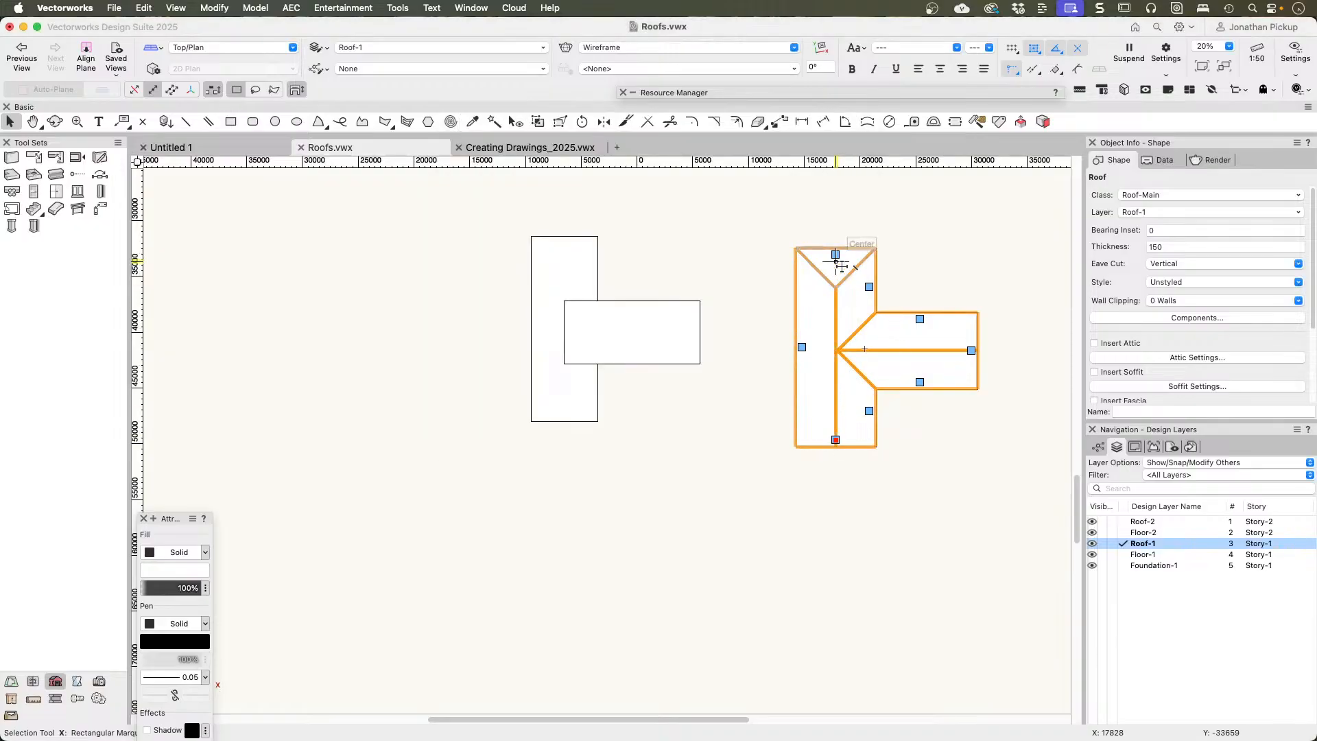
click(835, 253)
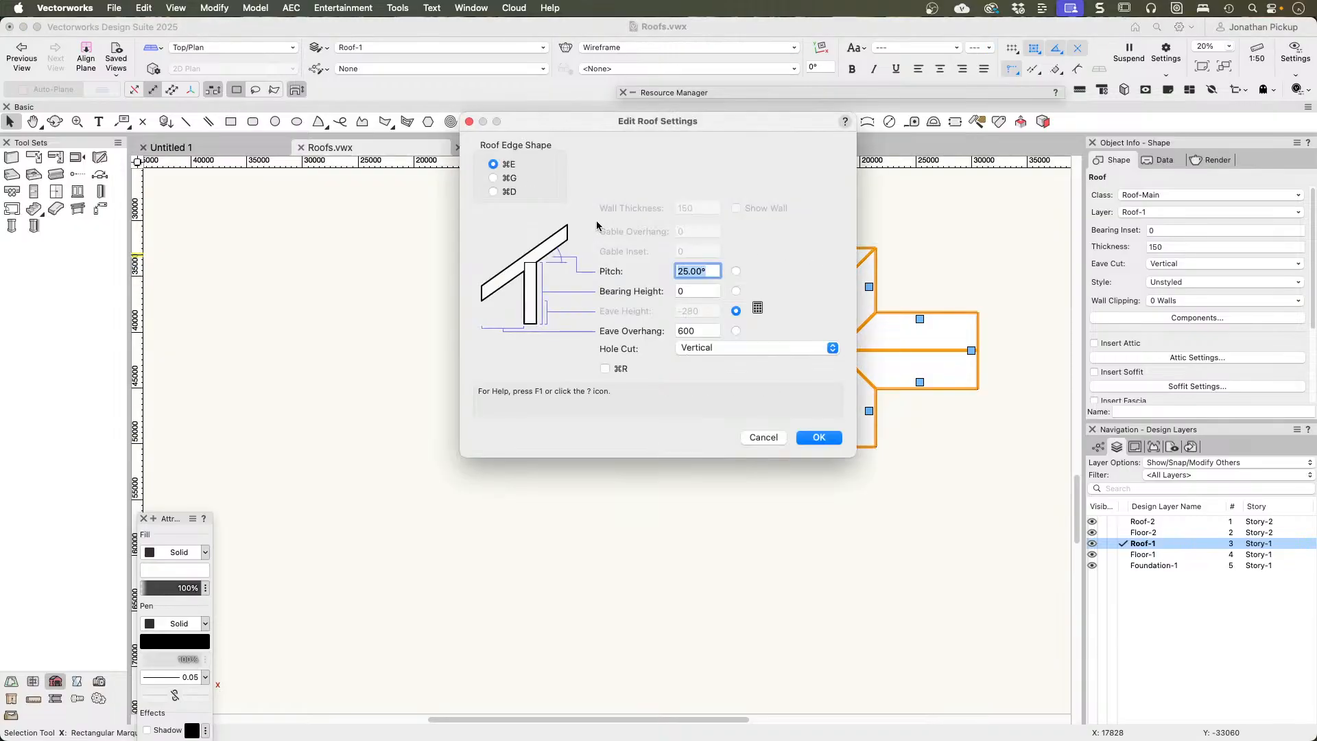
click(494, 178)
click(829, 438)
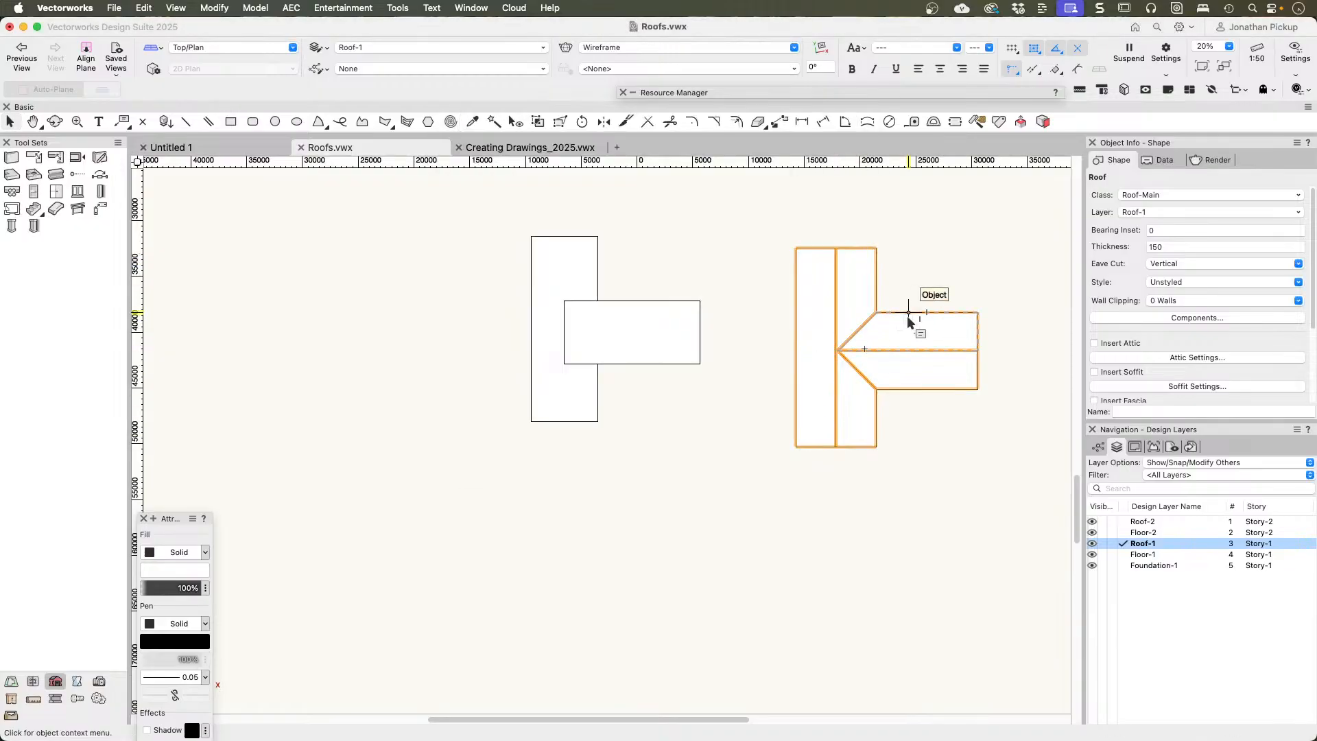
Step: Set the pitch of the entire T-shaped roof to 8° in the shaded 3D view
mouse_move(908, 314)
ctrl+middle_down()
mouse_move(744, 188)
mouse_move(647, 54)
ctrl+middle_up()
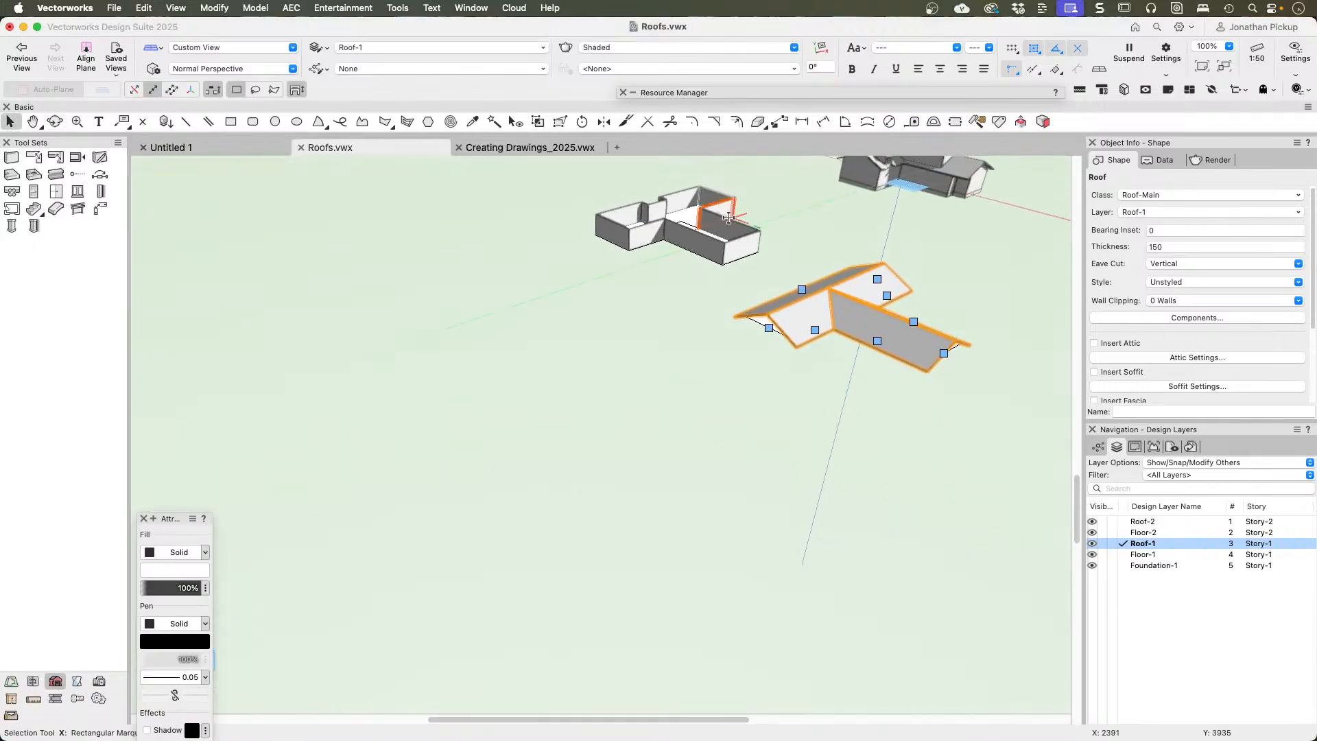
middle_drag(728, 217, 586, 327)
scroll(708, 501, up, 5)
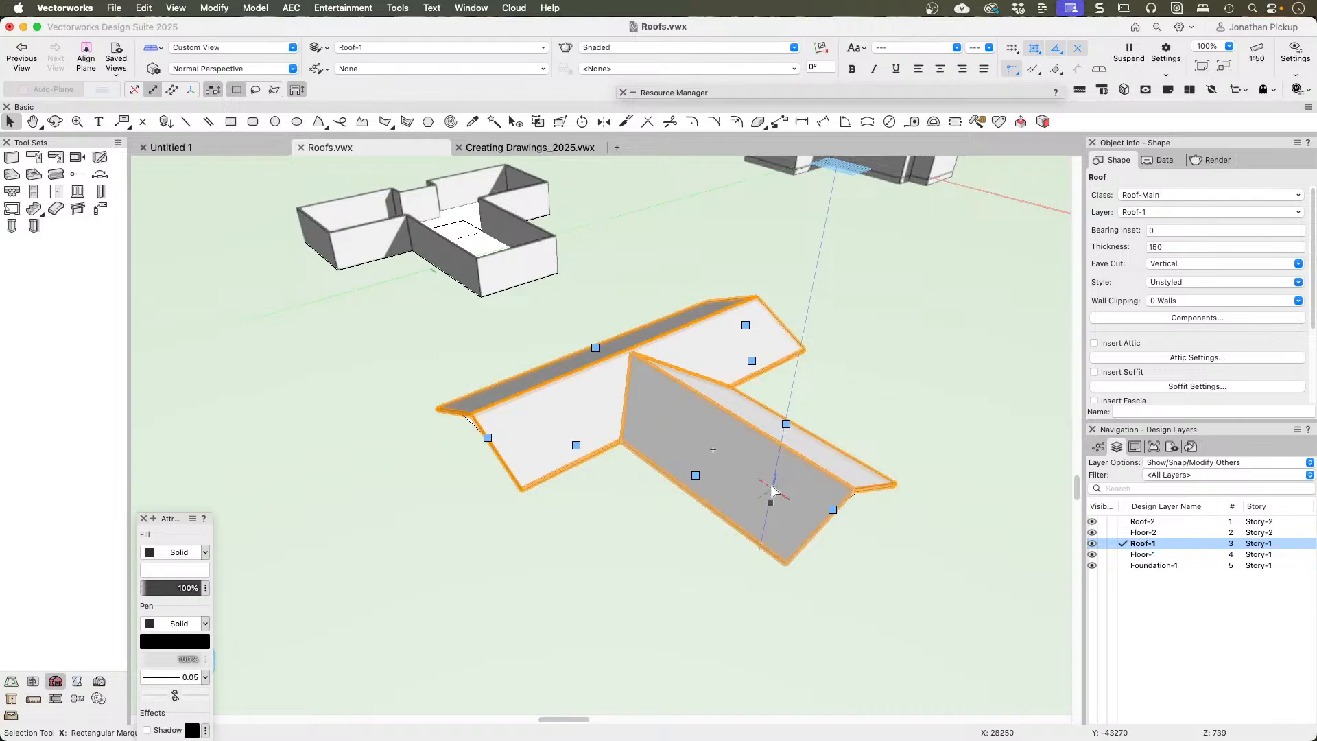
key(shift+c)
drag(809, 456, 852, 388)
key(x)
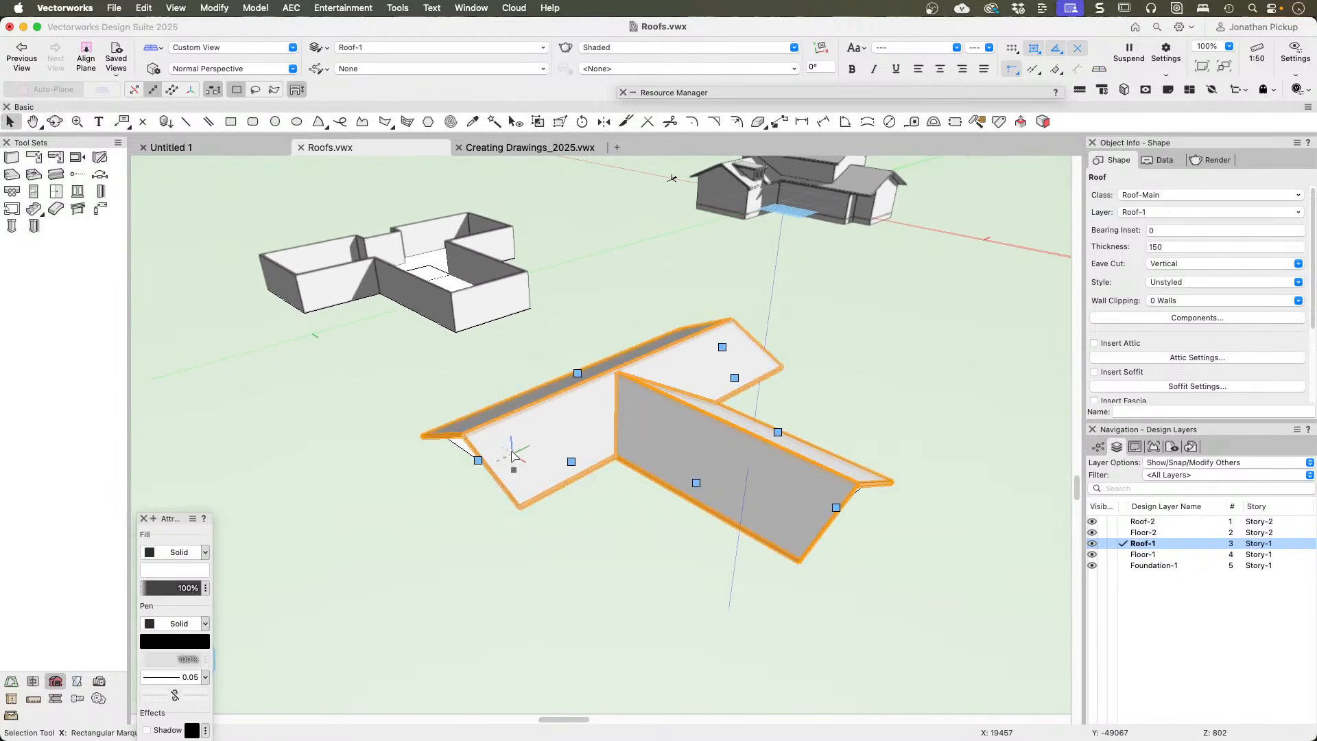
click(577, 374)
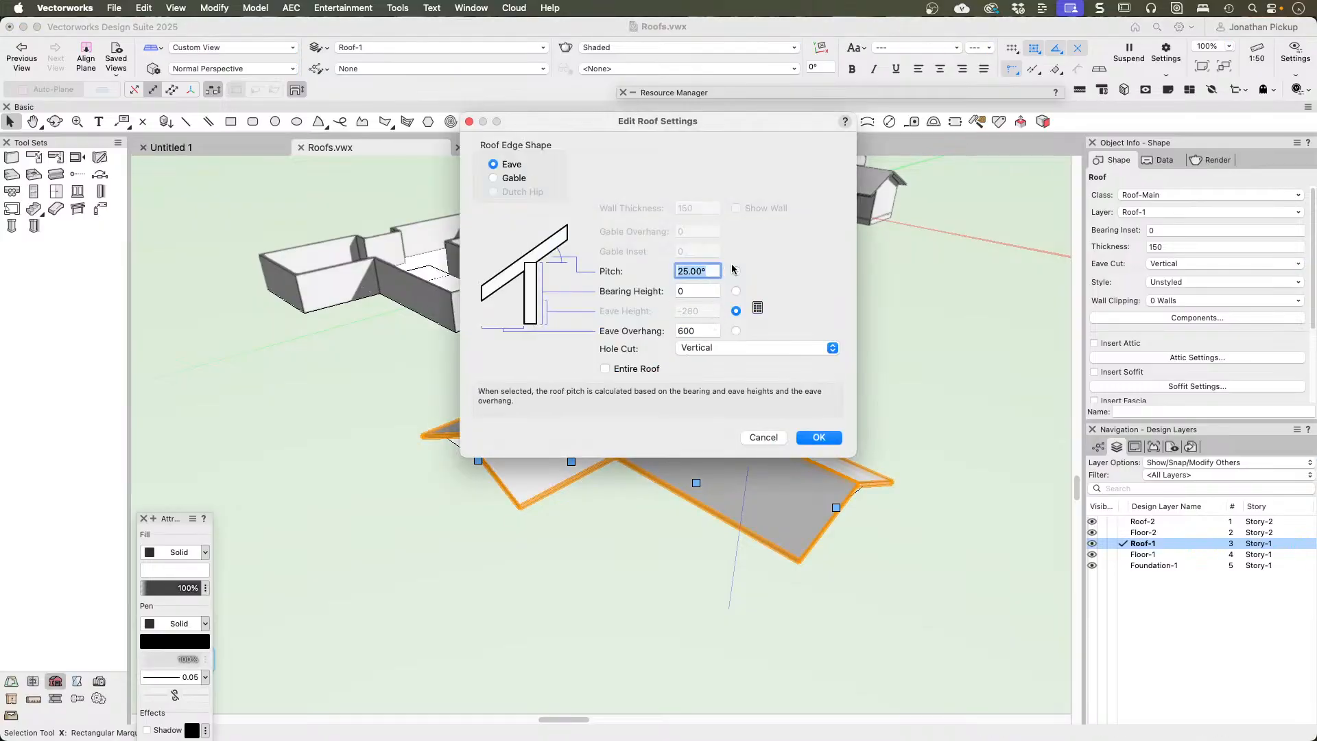
key(Tab)
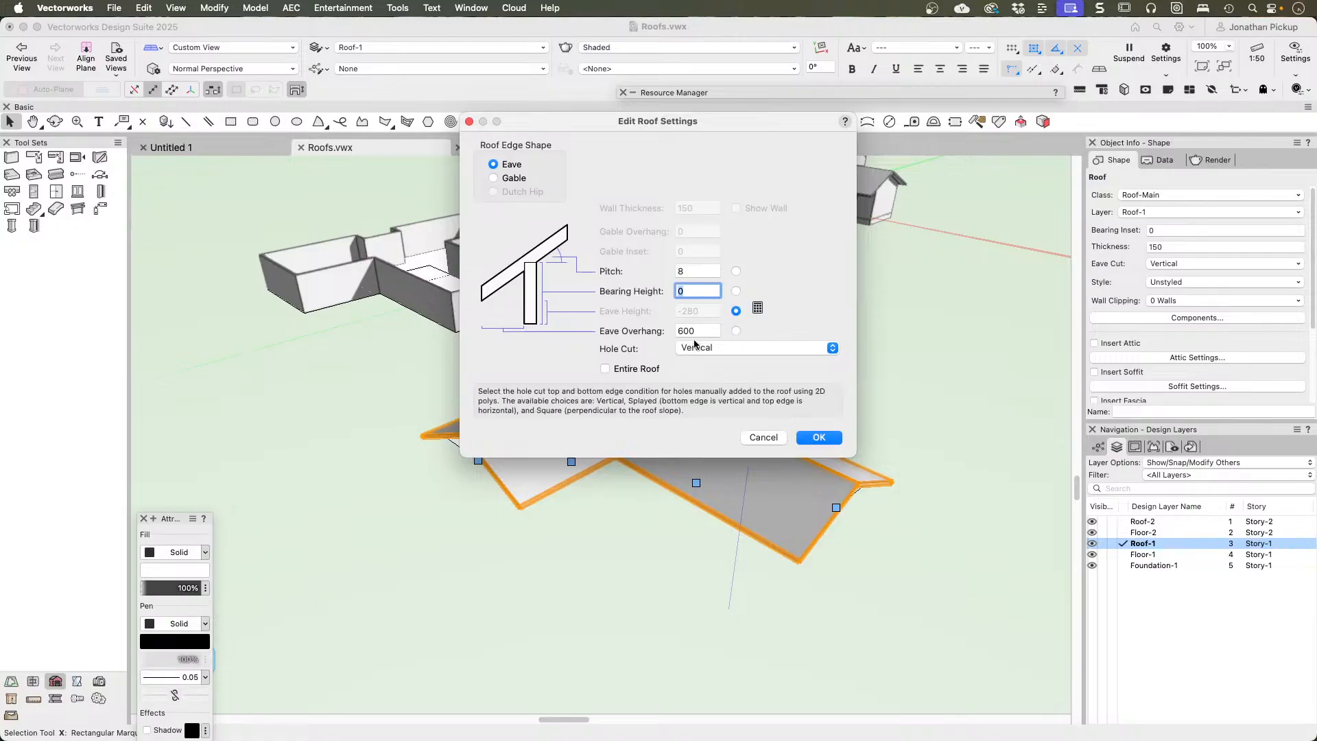
click(649, 369)
click(819, 438)
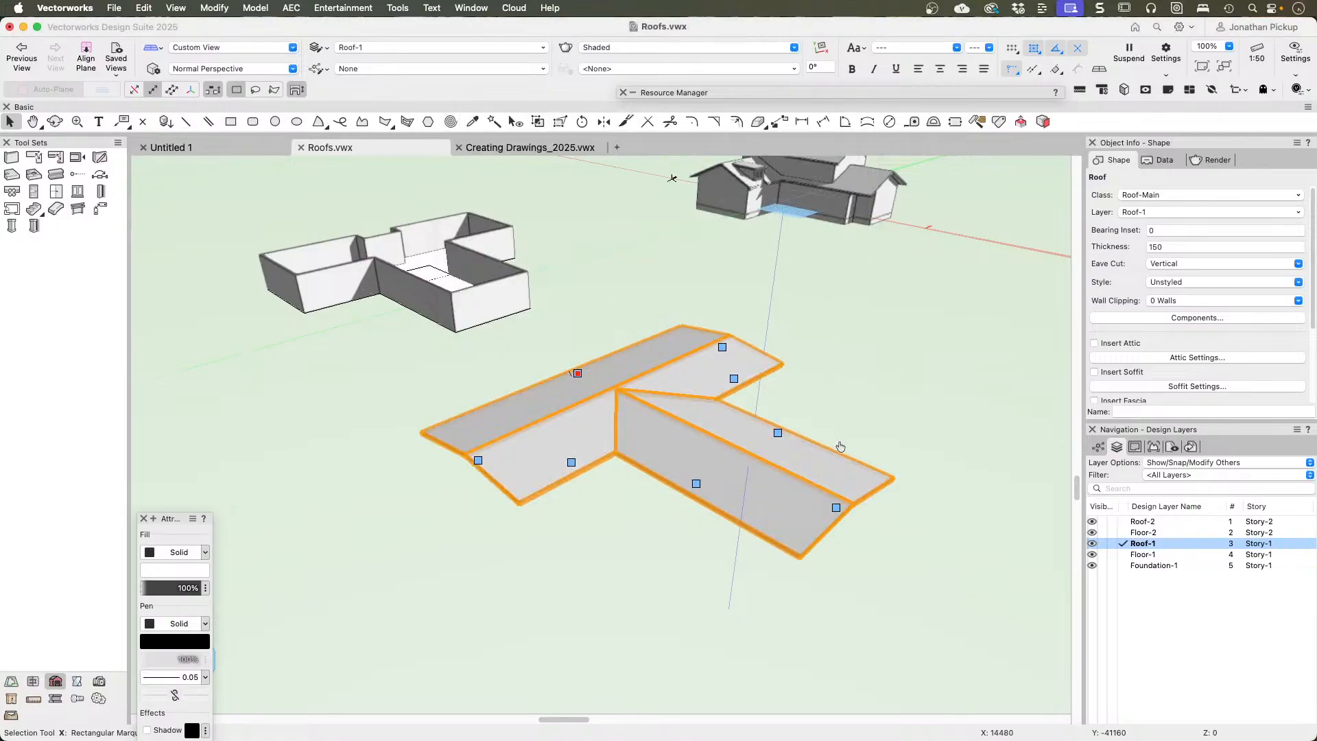
Step: Change both long side edges of the T-shaped roof's projecting wing to gables
mouse_move(720, 363)
shift+middle_down()
mouse_move(821, 235)
mouse_move(743, 358)
shift+middle_up()
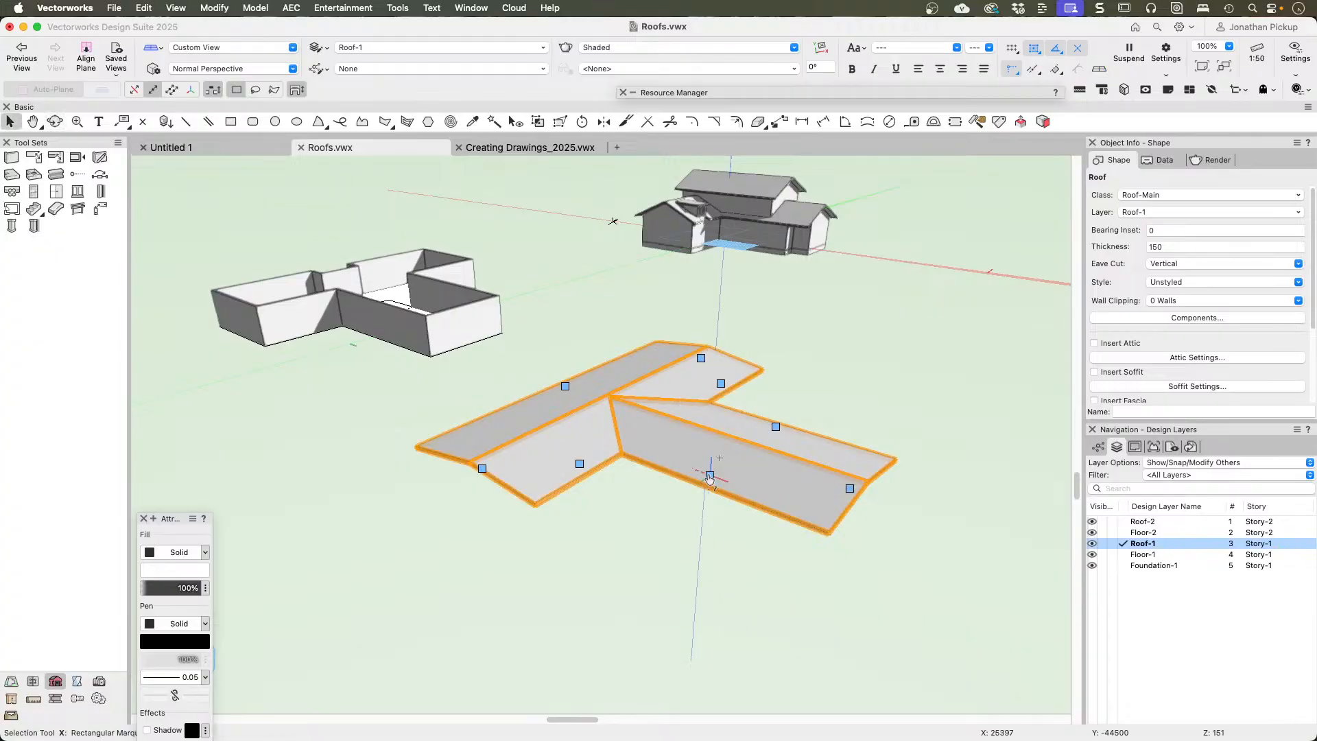
click(710, 475)
key(super+g)
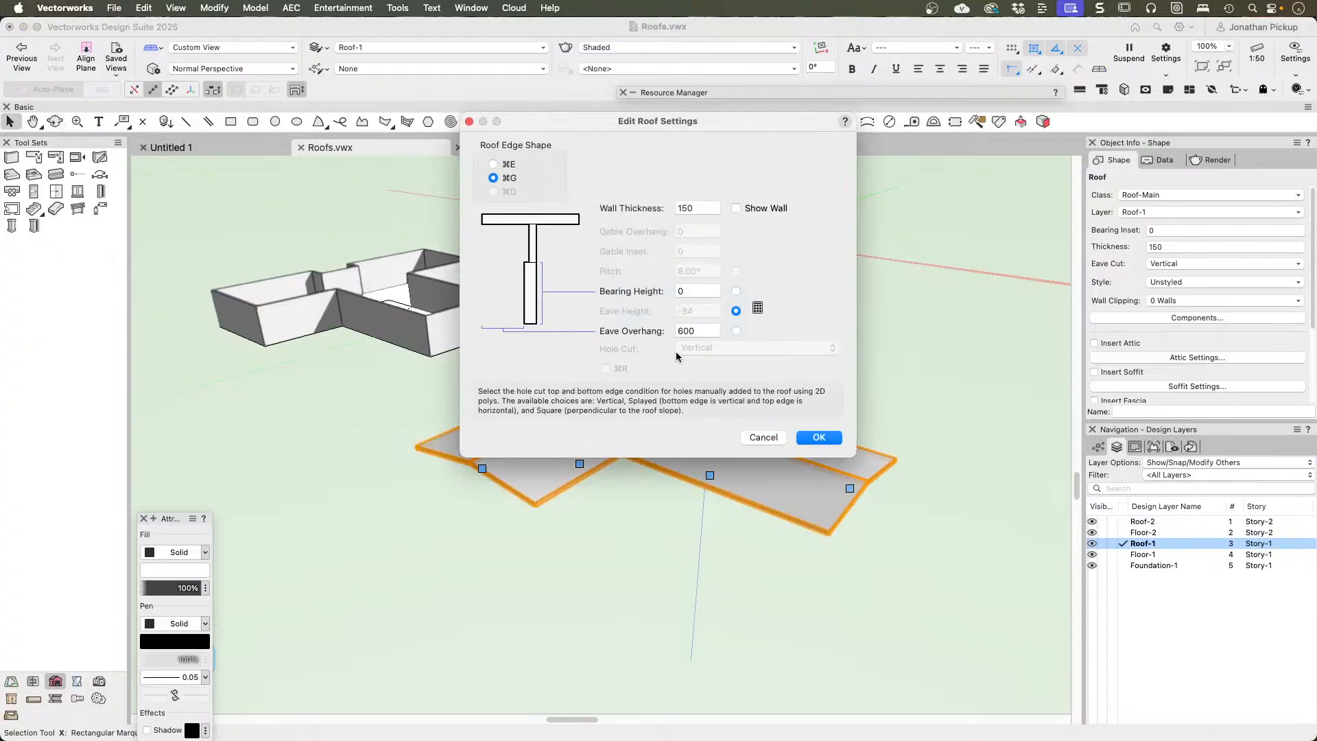
key(Return)
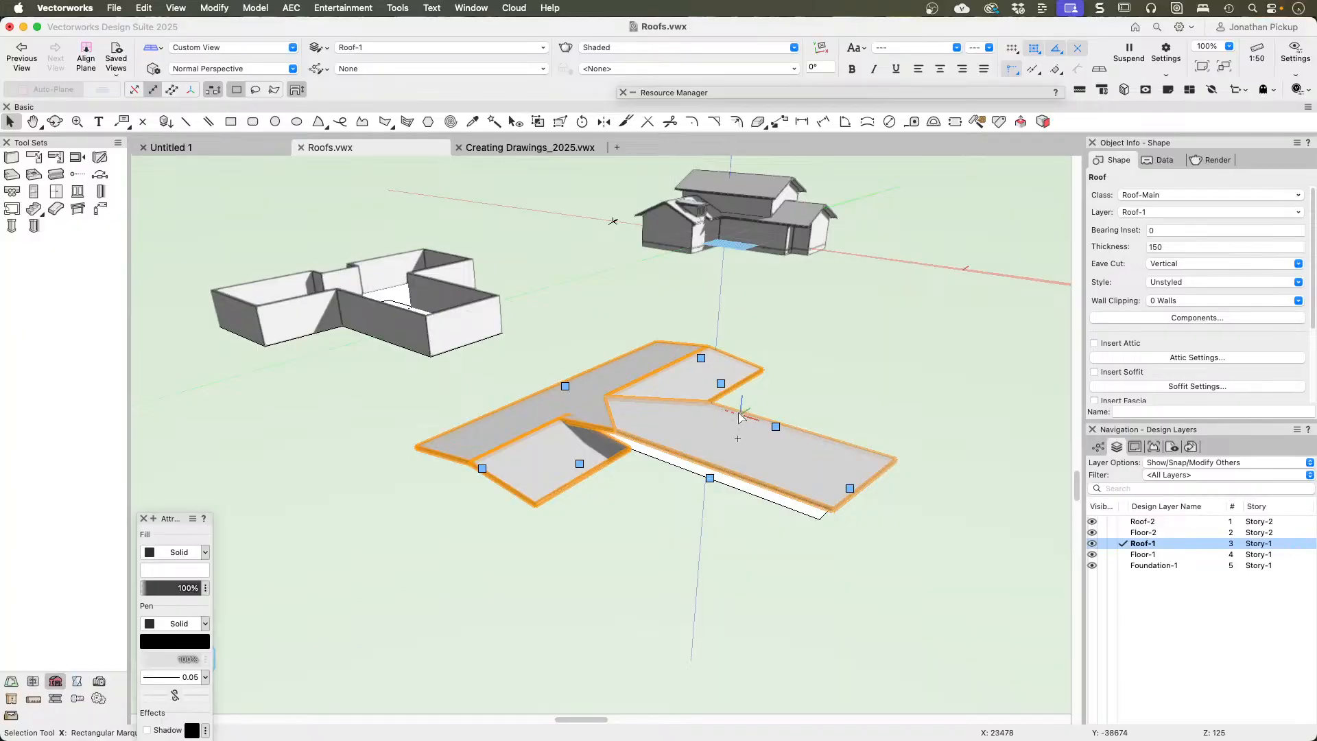
click(775, 428)
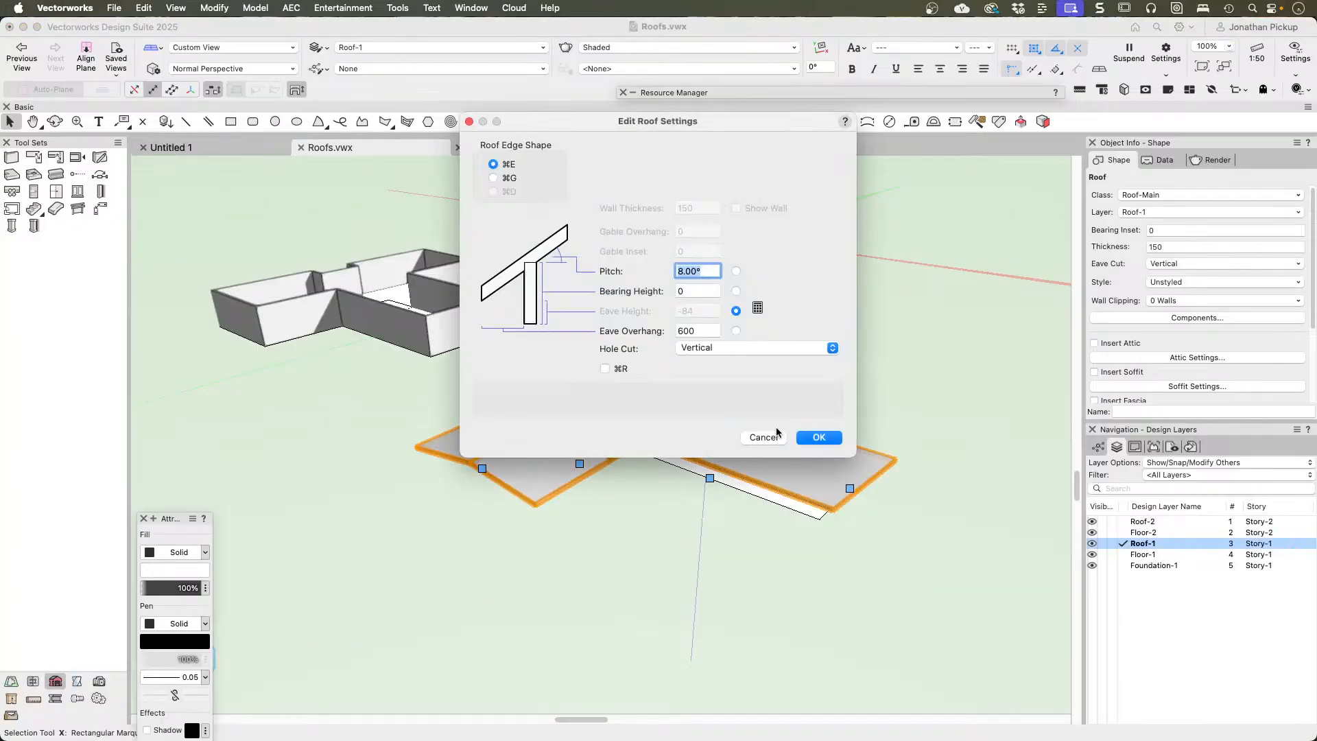
key(super+g)
key(Return)
key(c)
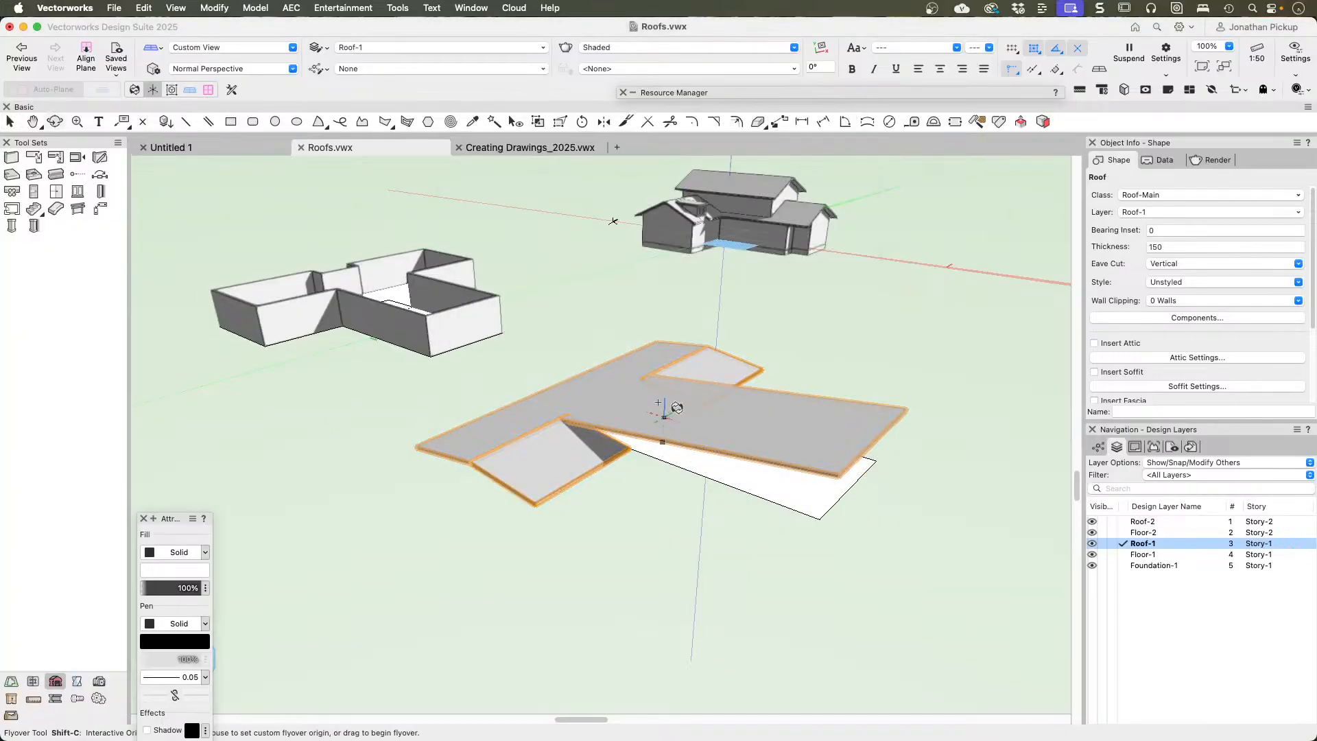
Step: Change the main block's inner long edge on one side of the projecting wing to a gable on the T-shaped roof
drag(677, 407, 908, 303)
key(x)
click(657, 473)
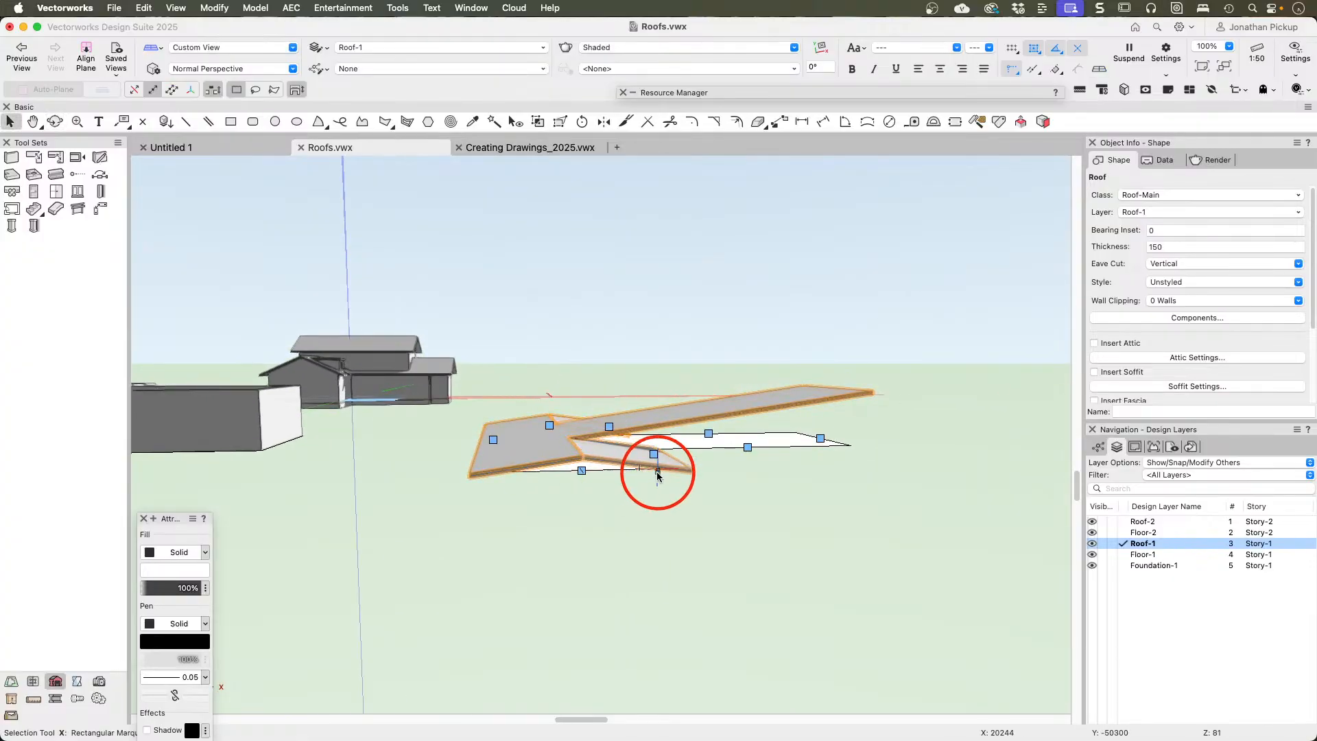
click(533, 456)
click(625, 465)
click(676, 461)
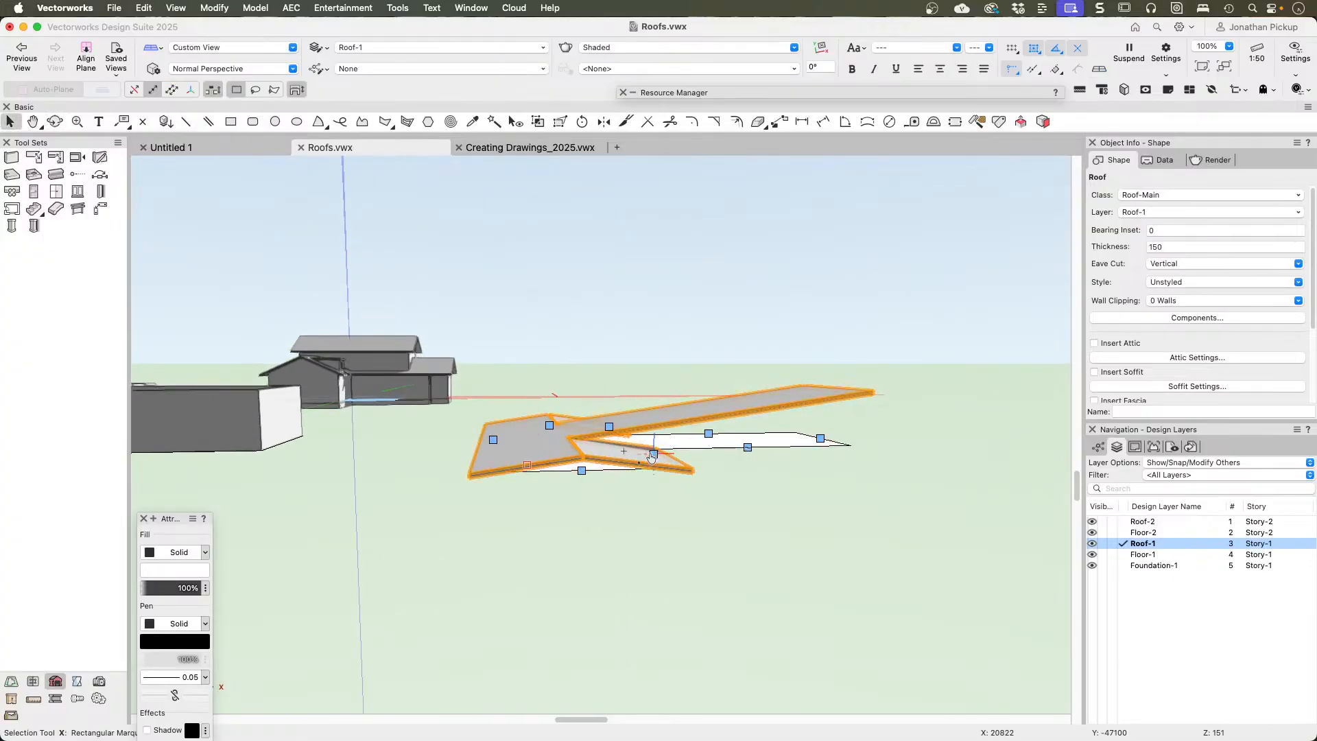
click(653, 454)
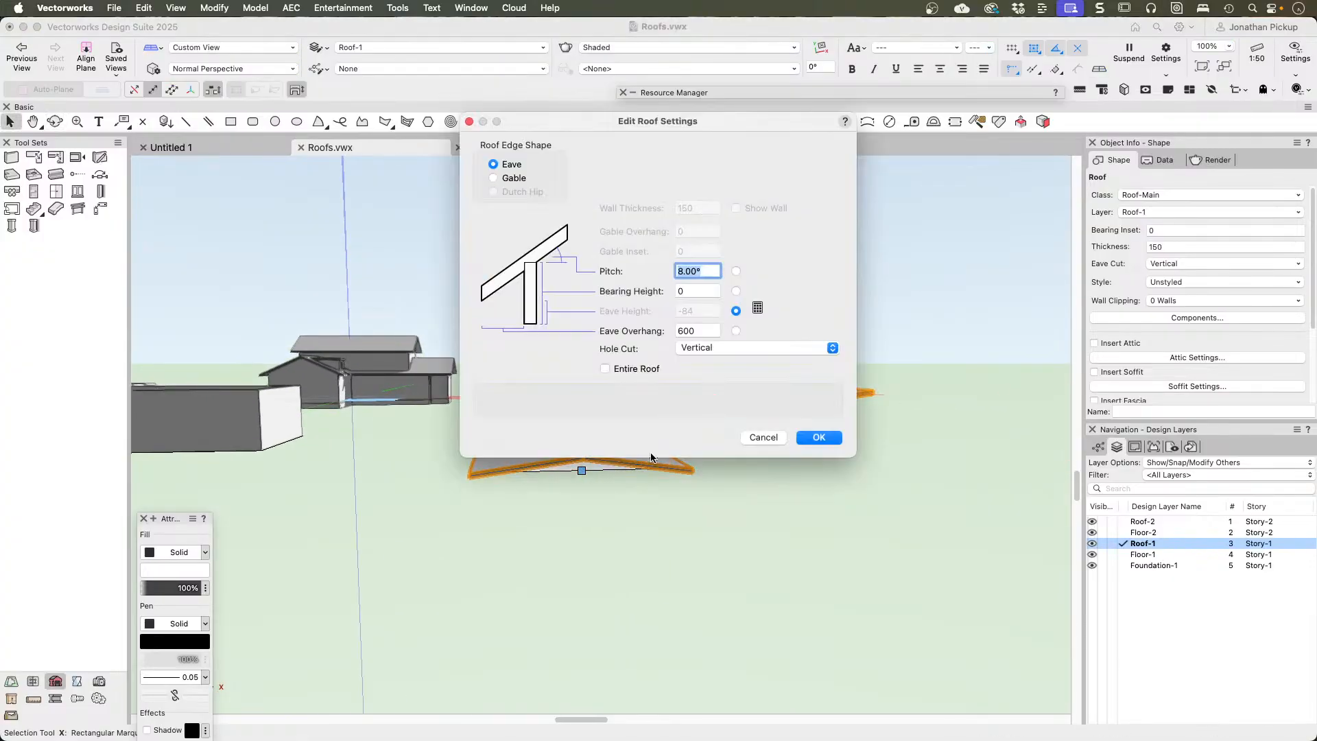
click(494, 178)
click(817, 438)
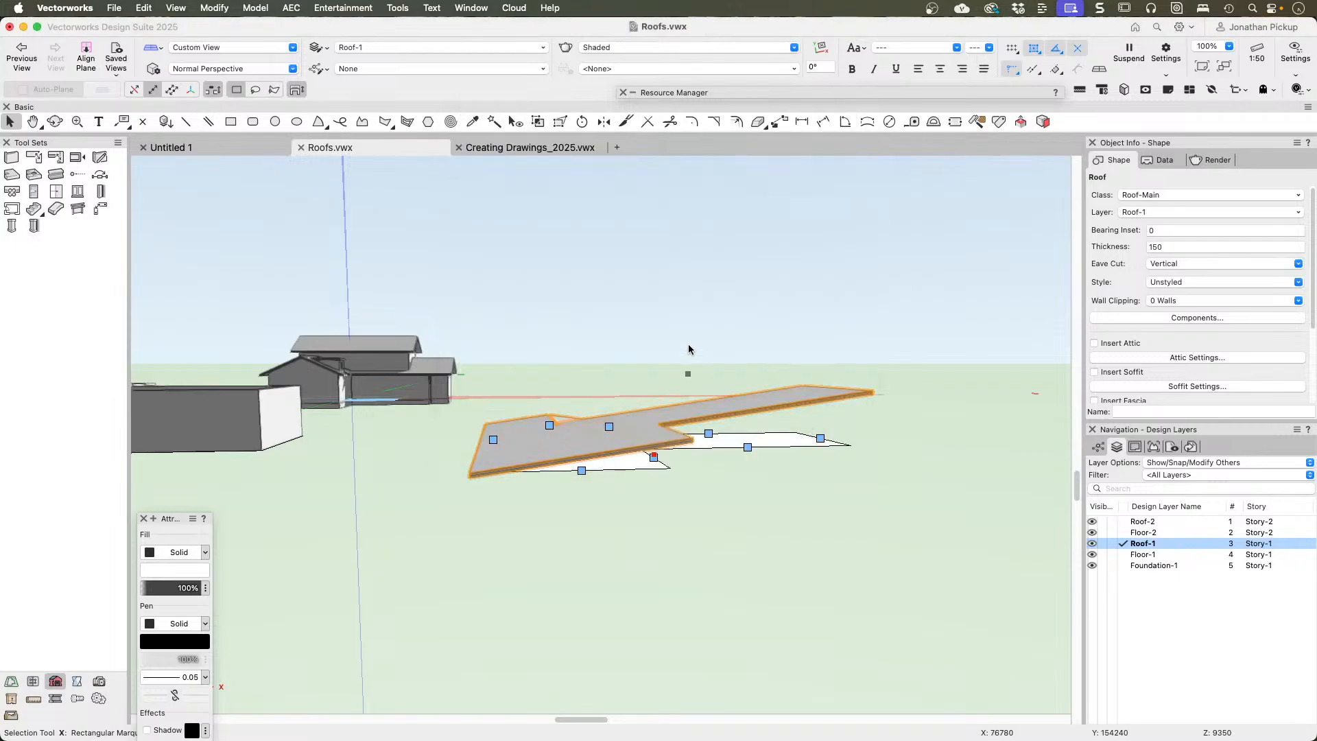
Step: Change the main block's inner long edge on the wing's other side to a gable and inspect the single-slope T-shaped roof
shift+middle_drag(689, 344, 687, 411)
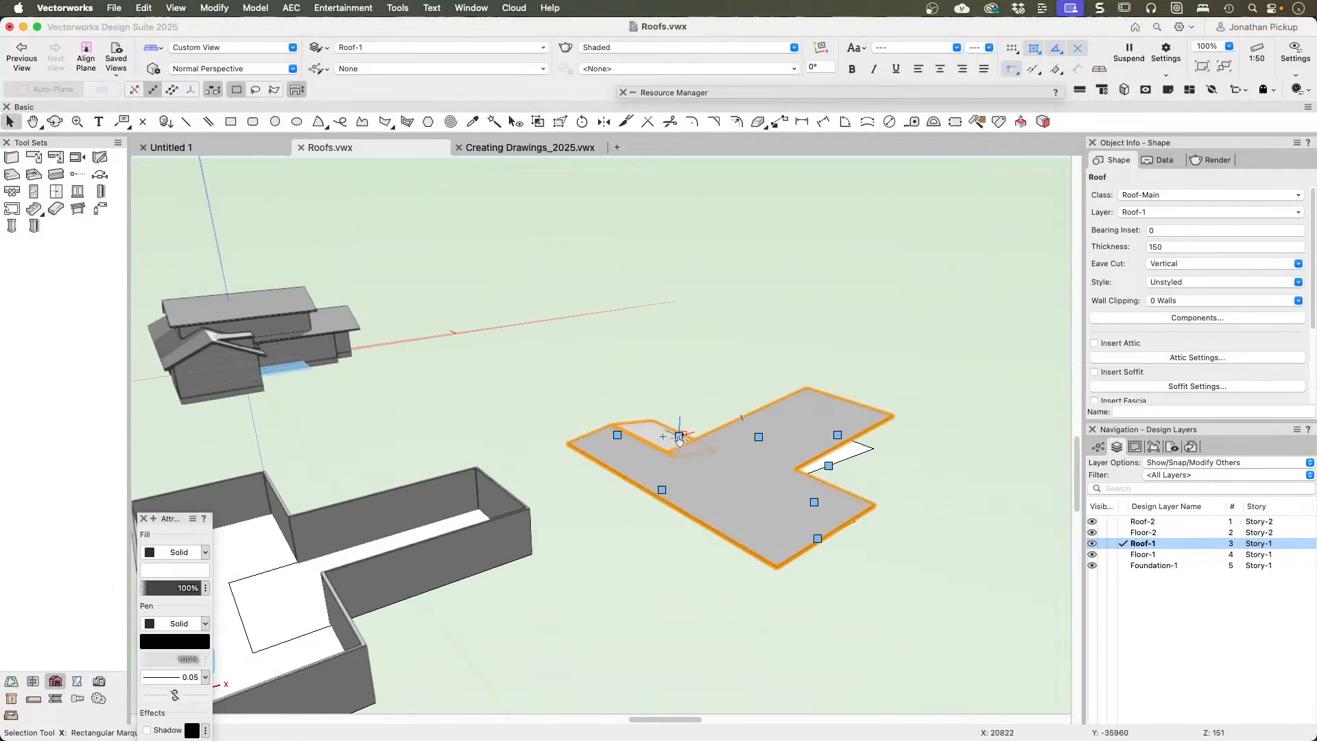
click(680, 435)
click(504, 178)
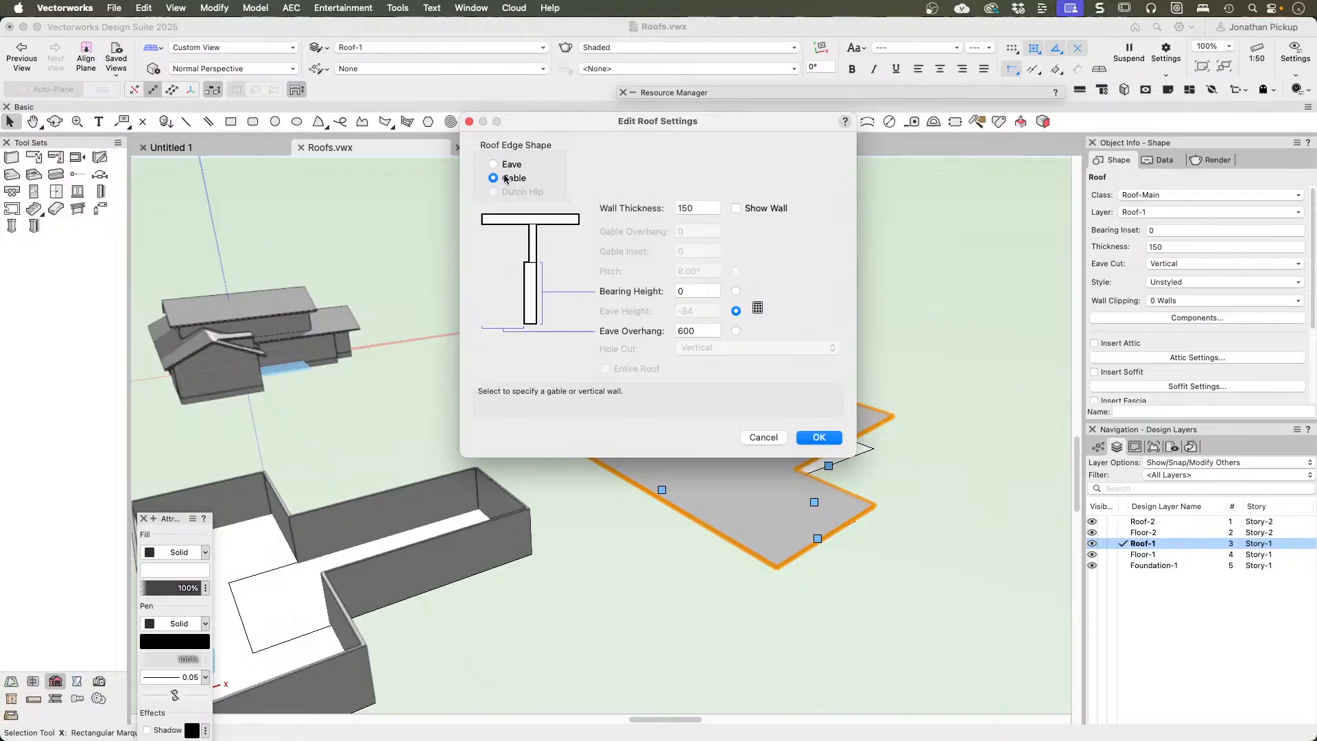
click(817, 438)
shift+middle_drag(832, 432, 569, 382)
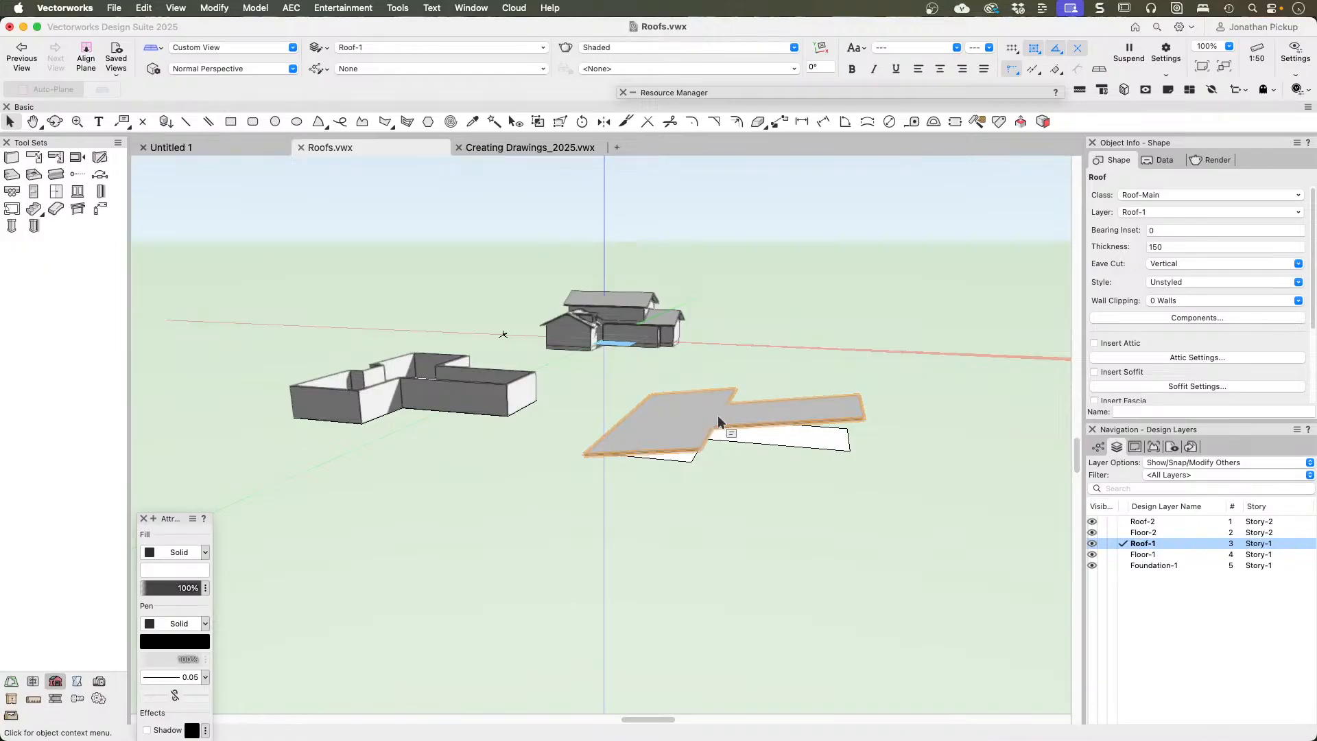
shift+middle_drag(717, 415, 505, 454)
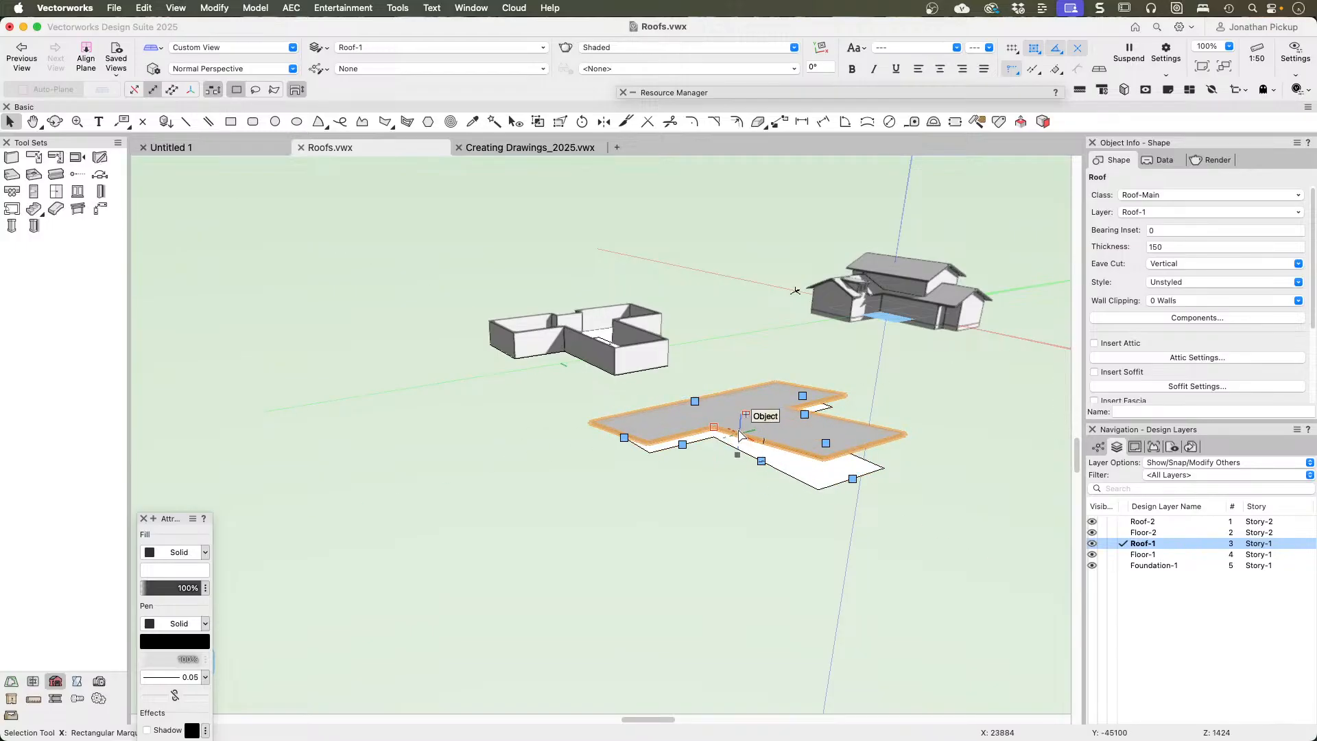
mouse_move(731, 429)
shift+middle_down()
mouse_move(706, 431)
mouse_move(731, 431)
shift+middle_up()
Step: Undo the T-shaped roof and its edits, back to the two overlapping source rectangles in the plan view
key(super+z)
key(super+z)
key(super+z)
key(super+z)
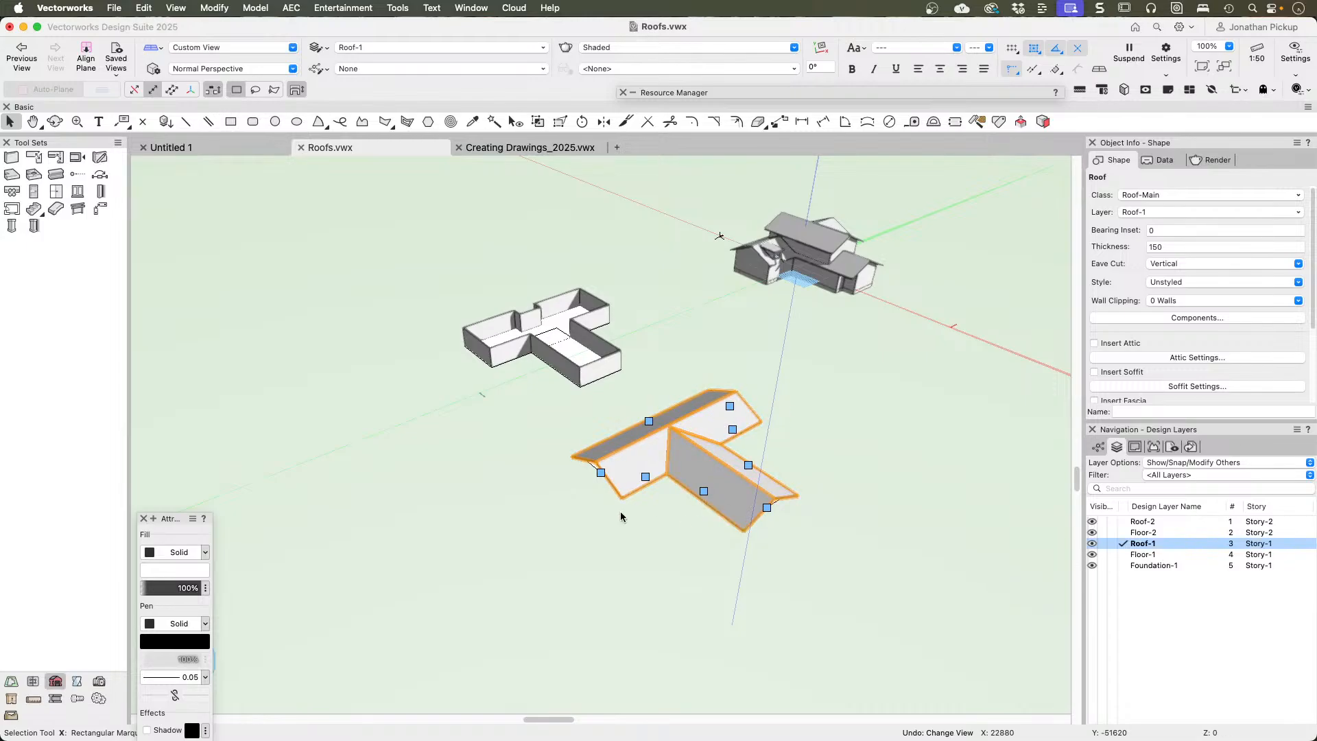
key(F5)
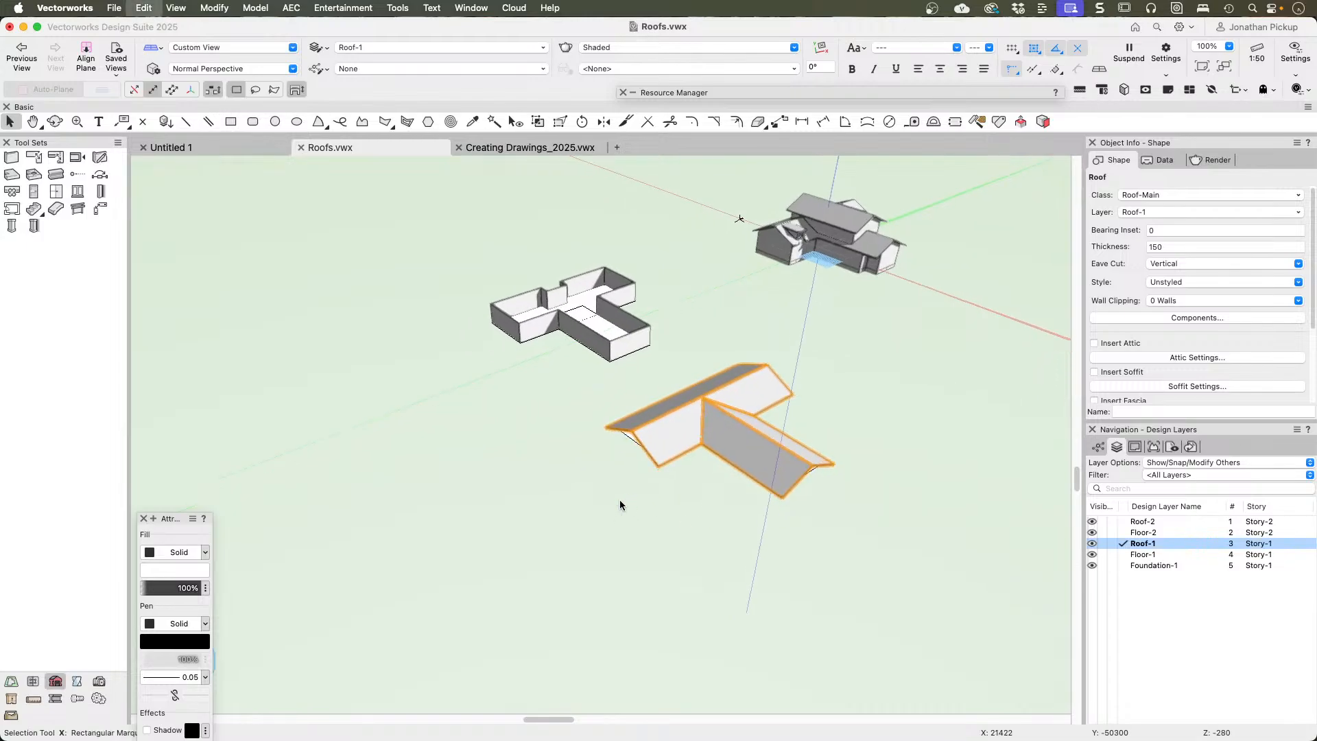
key(super+z)
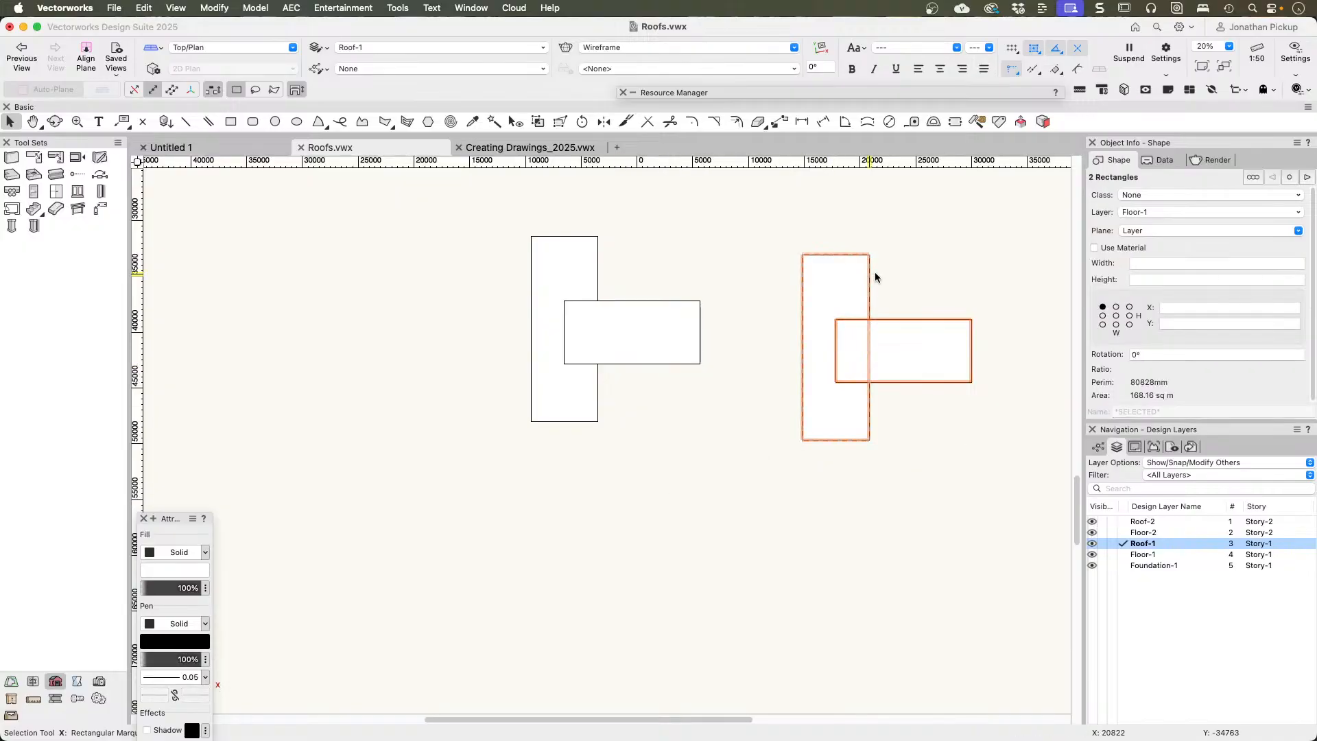
Step: Create a roof with a 10° pitch from the longer rectangle of the selected overlapping pair
click(852, 279)
right_click(853, 278)
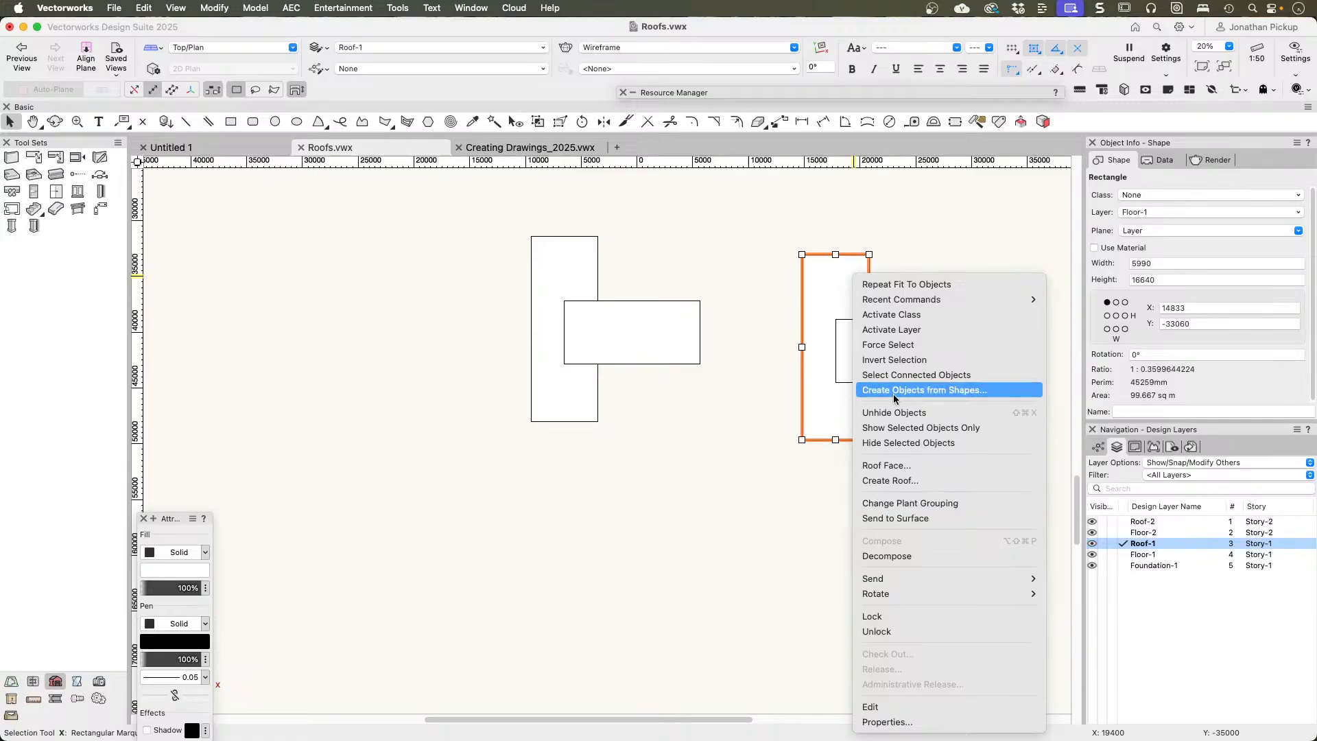
click(885, 480)
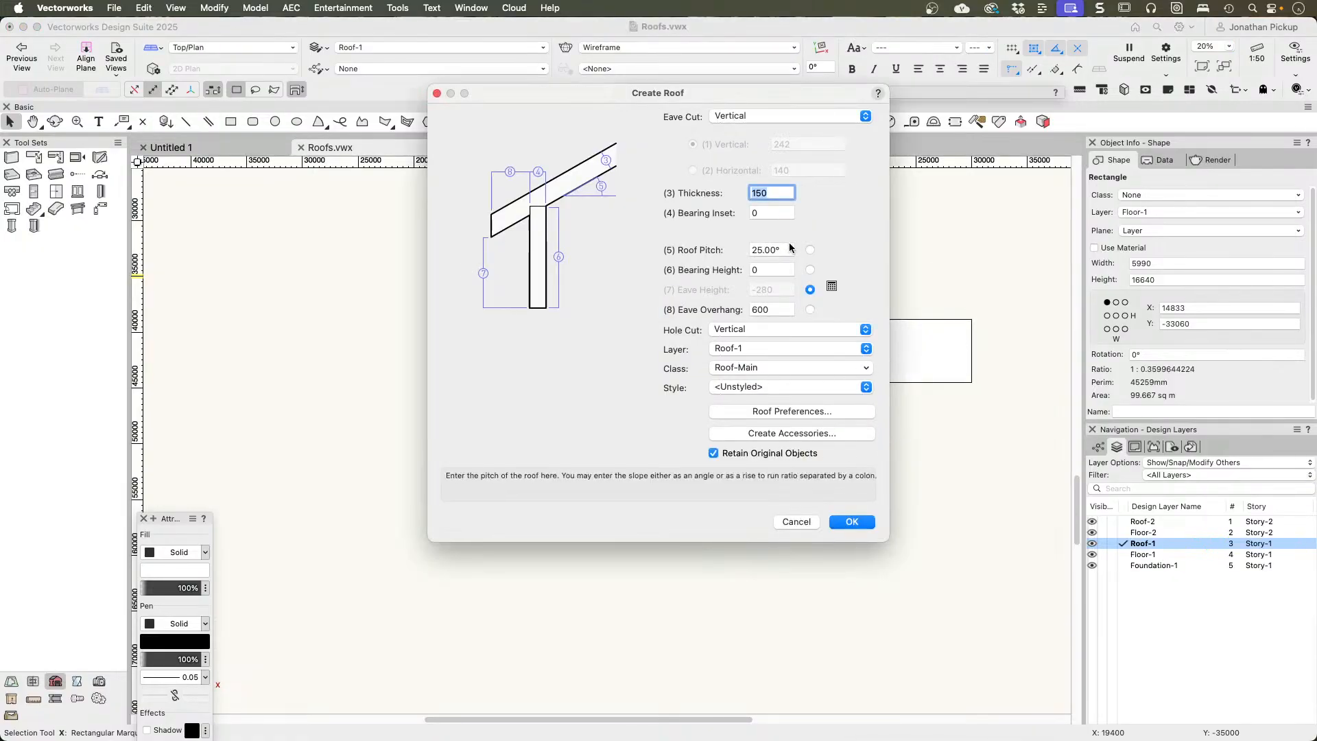
click(768, 250)
text(15)
key(Return)
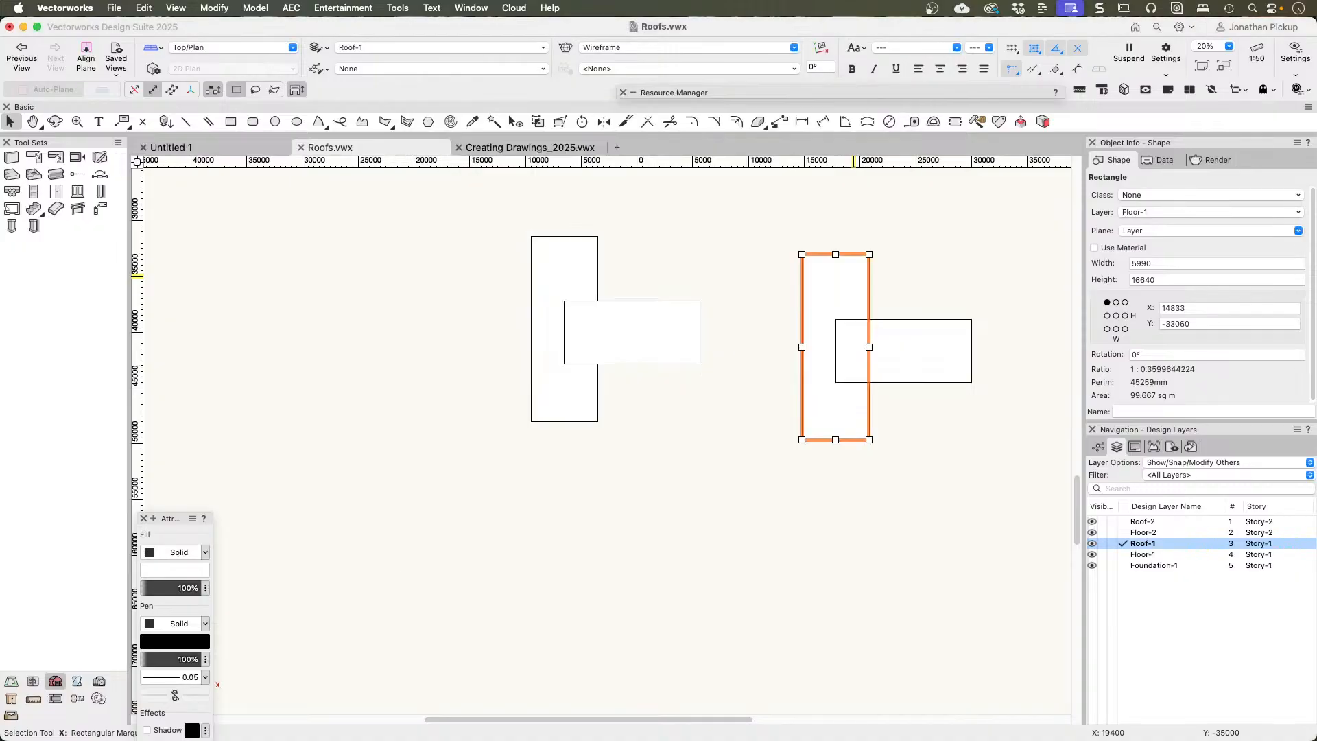
Step: Change both short ends of the new rectangular roof to gables
click(836, 254)
key(super+2)
key(Return)
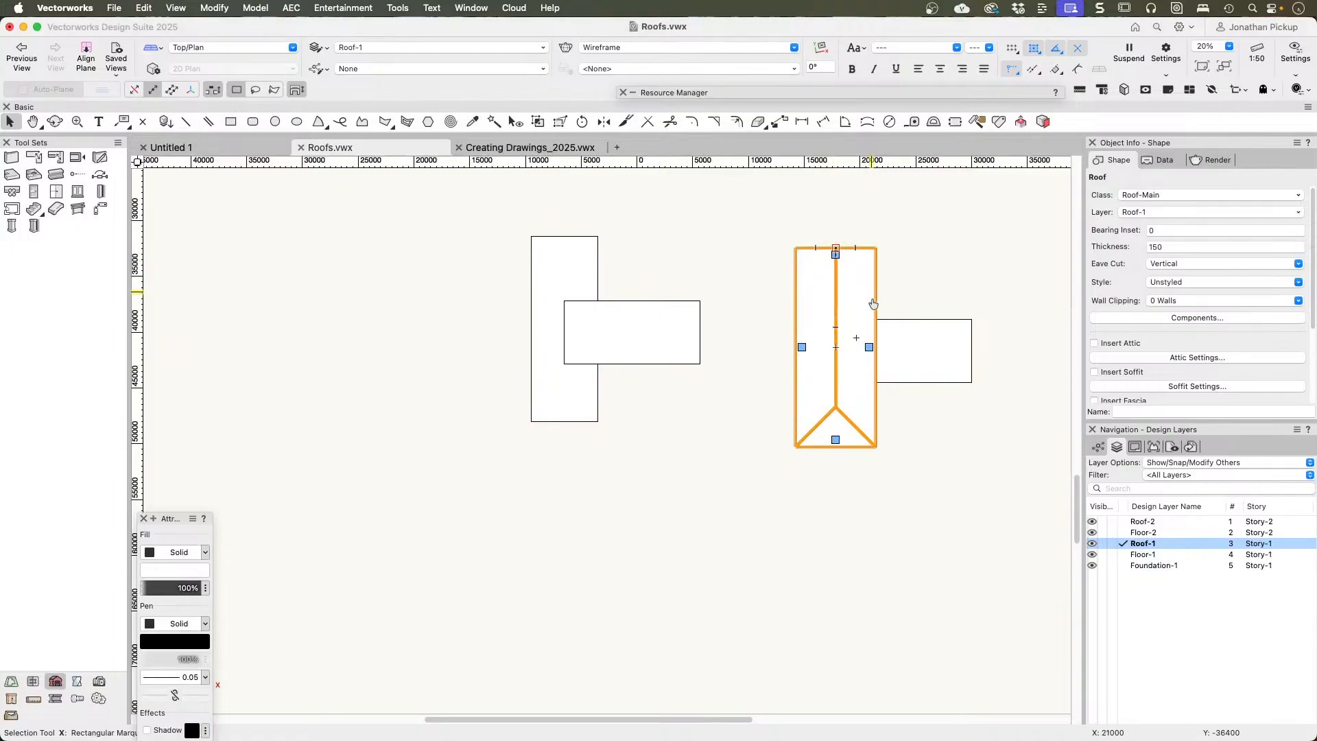
click(836, 440)
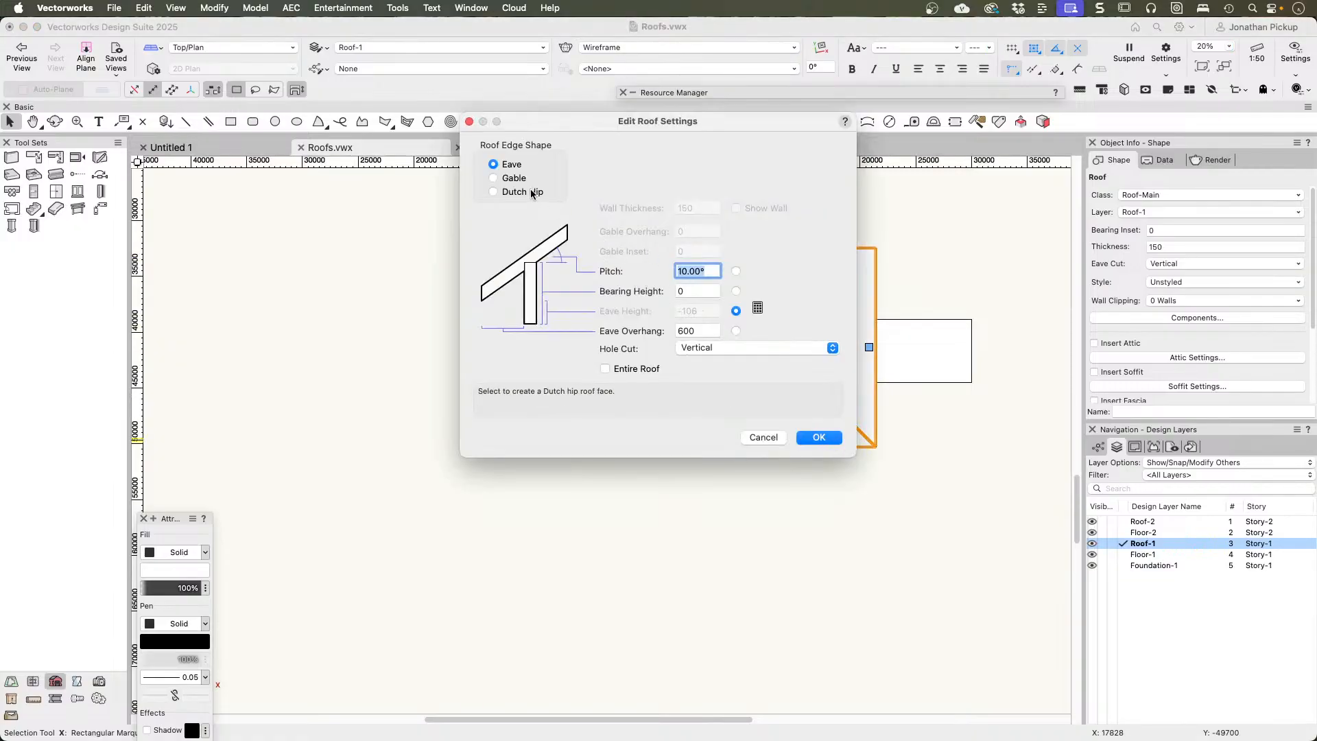
key(super+2)
key(Return)
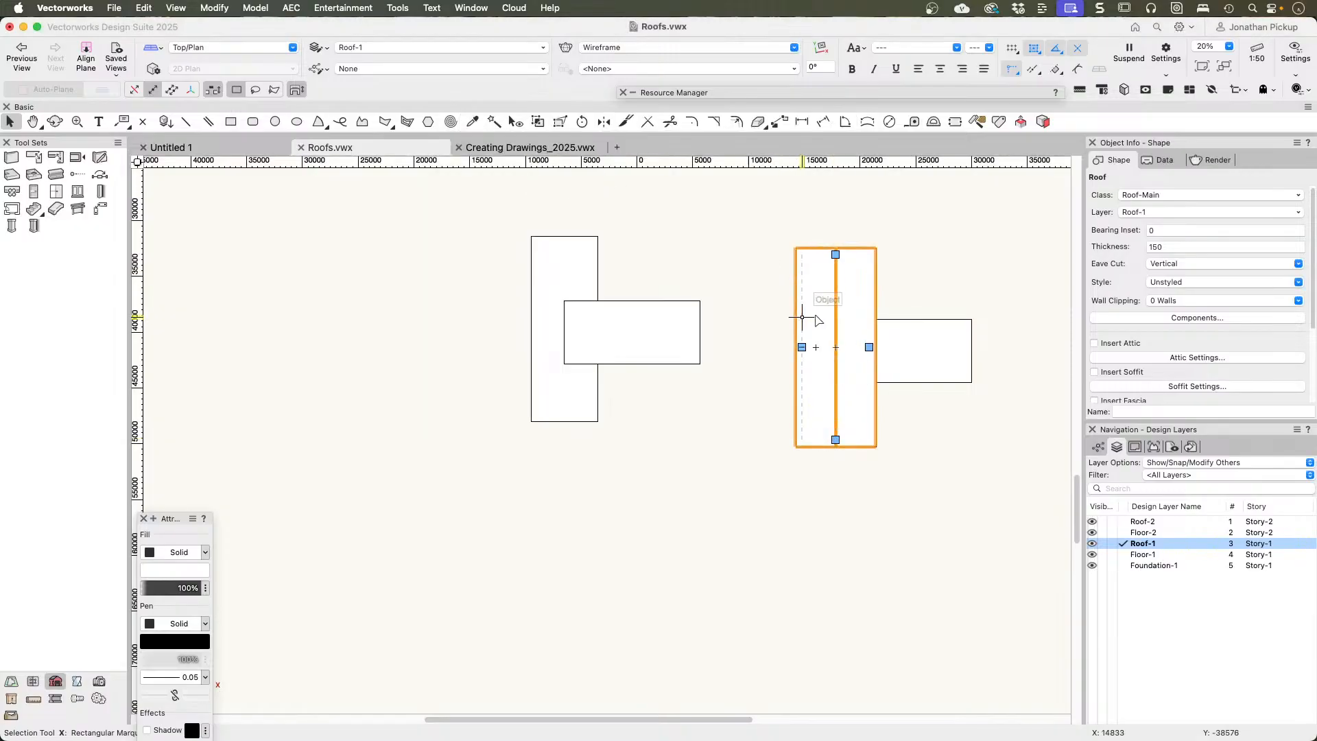
Step: Change the main roof's long edge on the side of the crossing rectangle to a gable for a single slope
click(870, 348)
key(super+2)
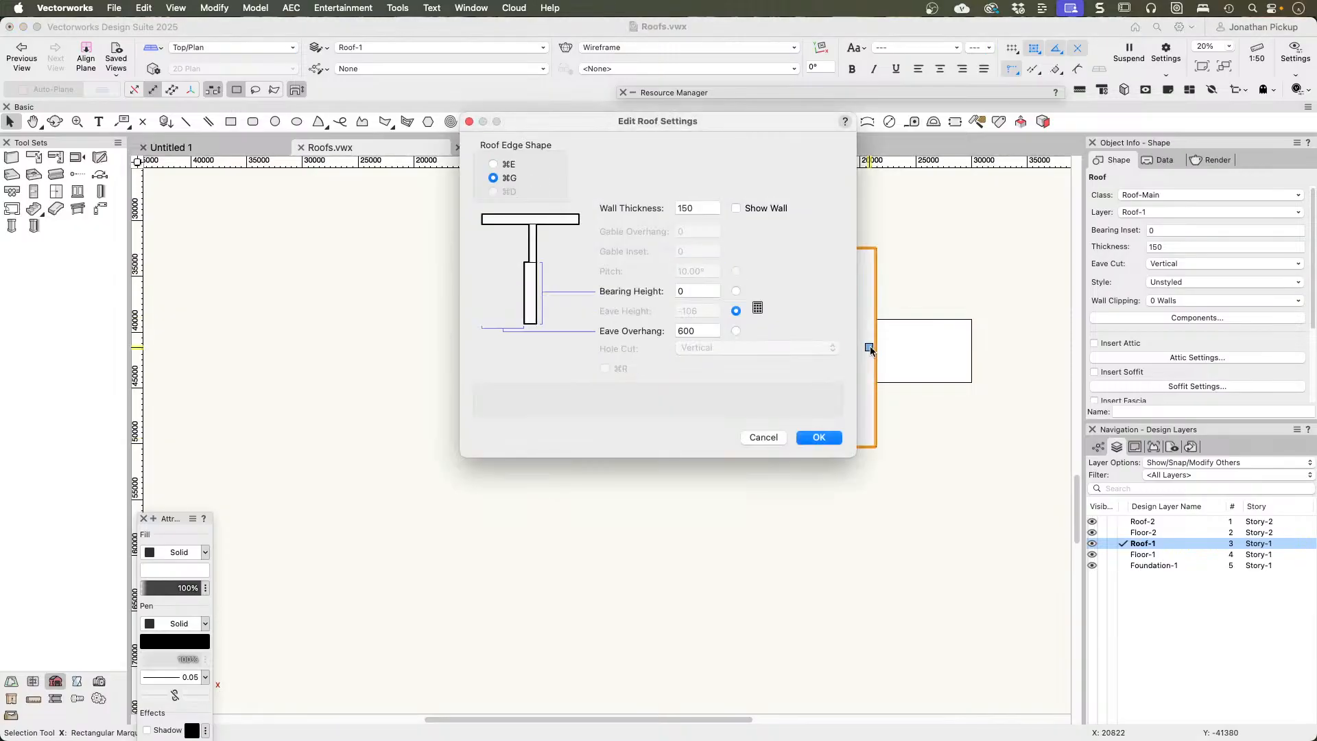
key(Return)
Step: Create a second roof from the crossing rectangle with a 10° pitch and a bearing height of -250, working in the 3D view
mouse_move(869, 349)
super+middle_down()
mouse_move(720, 156)
mouse_move(565, 4)
mouse_move(516, 3)
super+middle_up()
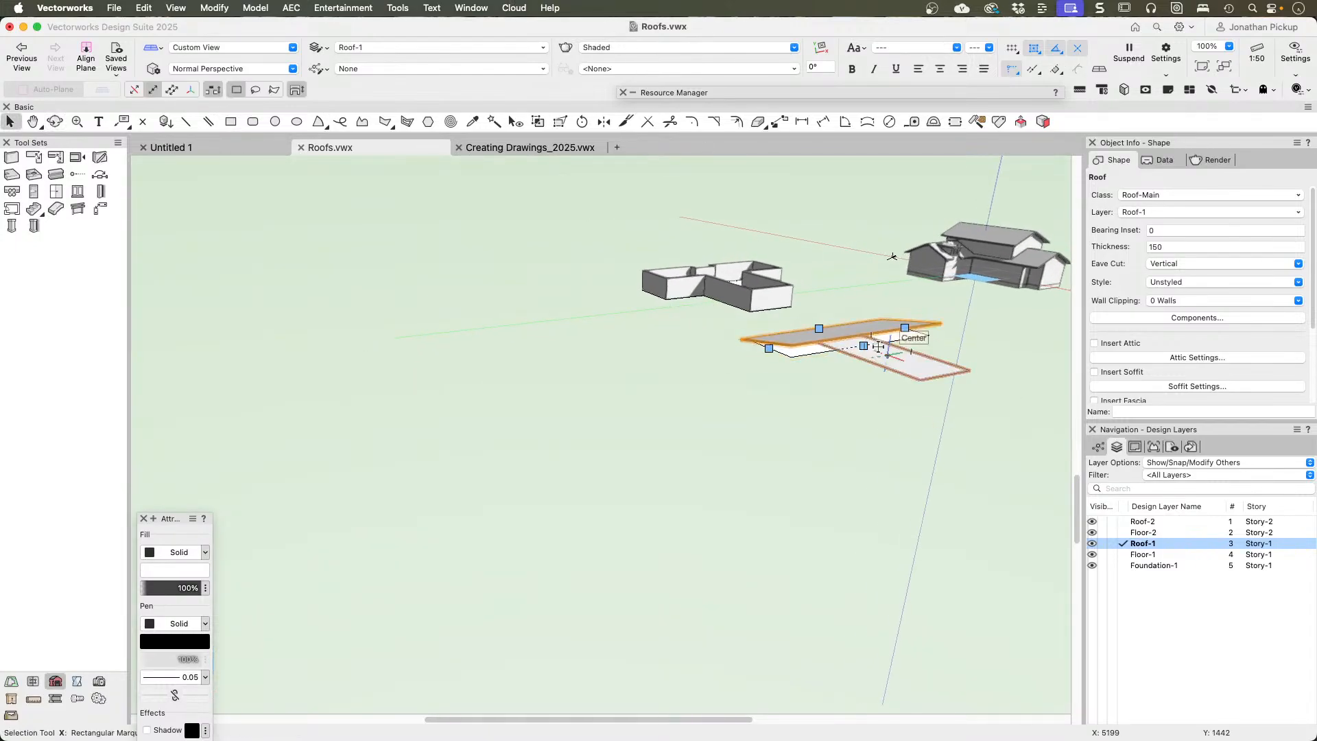
scroll(878, 374, up, 3)
click(883, 382)
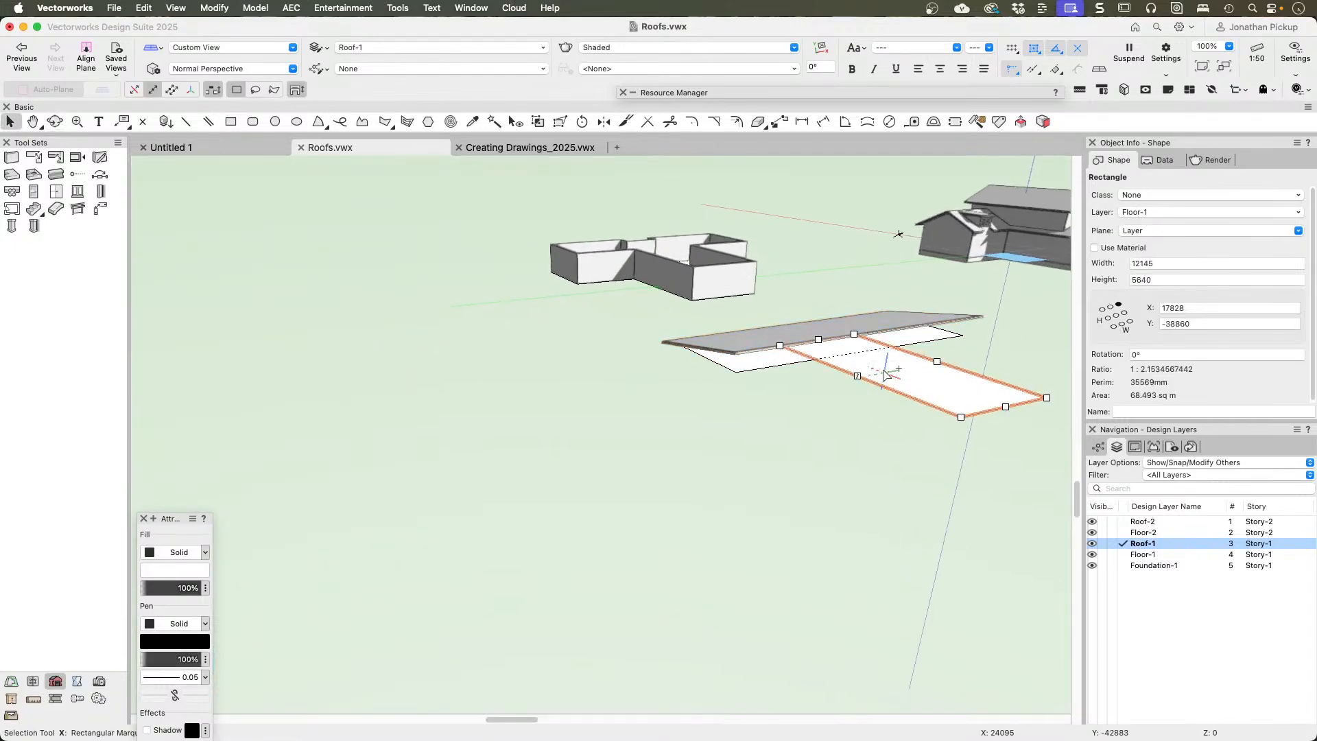
middle_drag(883, 382, 570, 306)
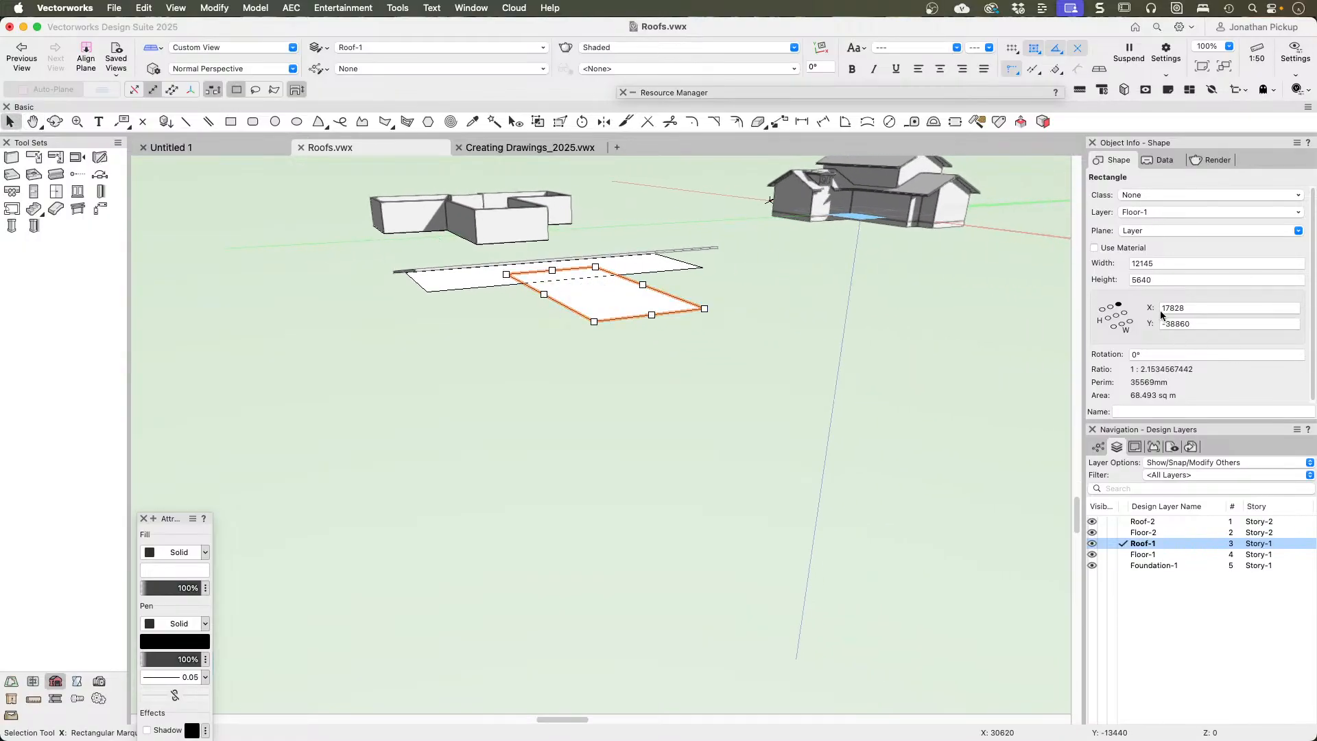
right_click(592, 283)
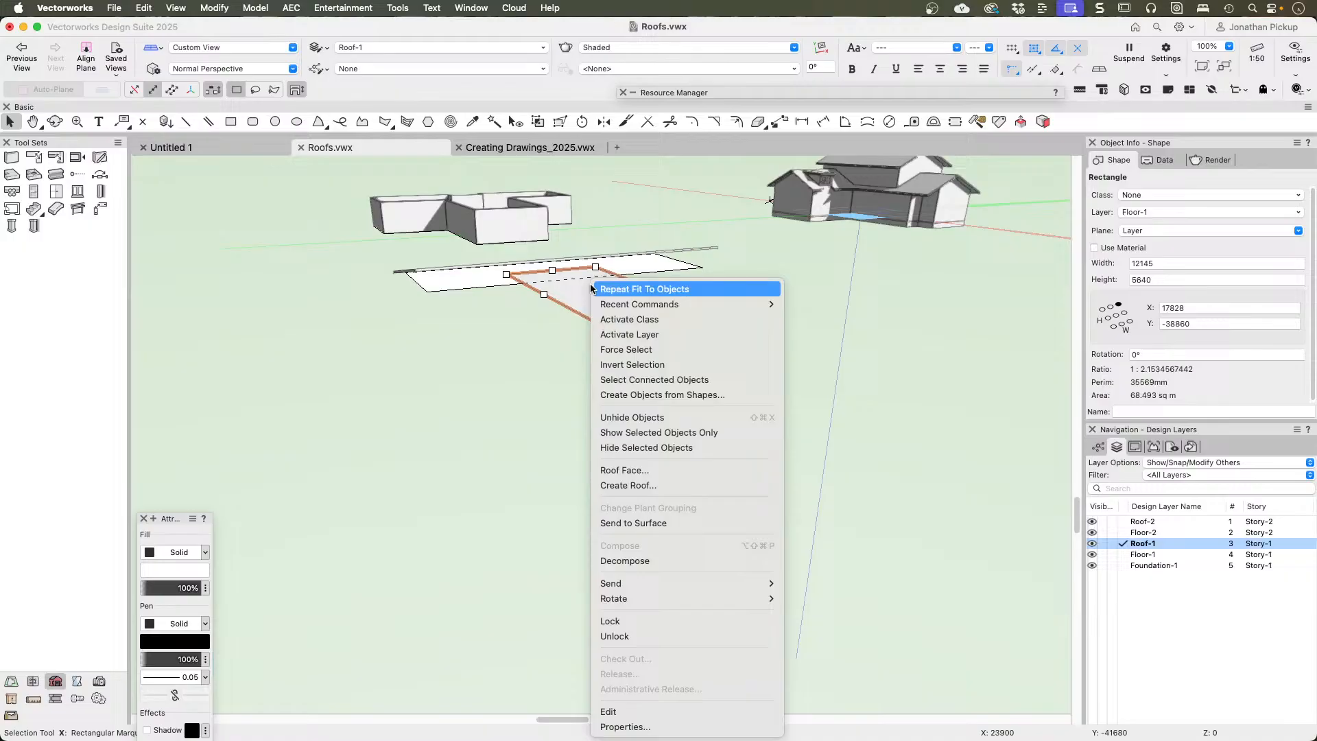
click(602, 488)
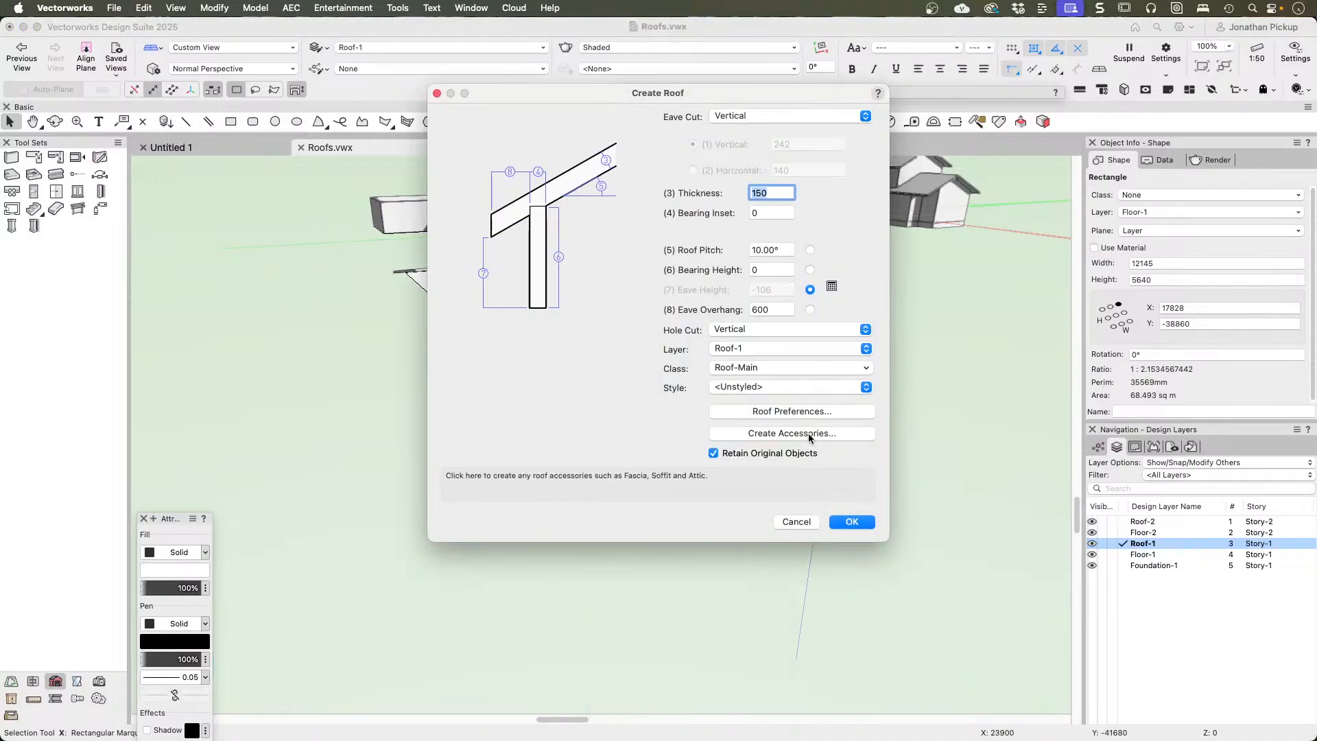
click(774, 269)
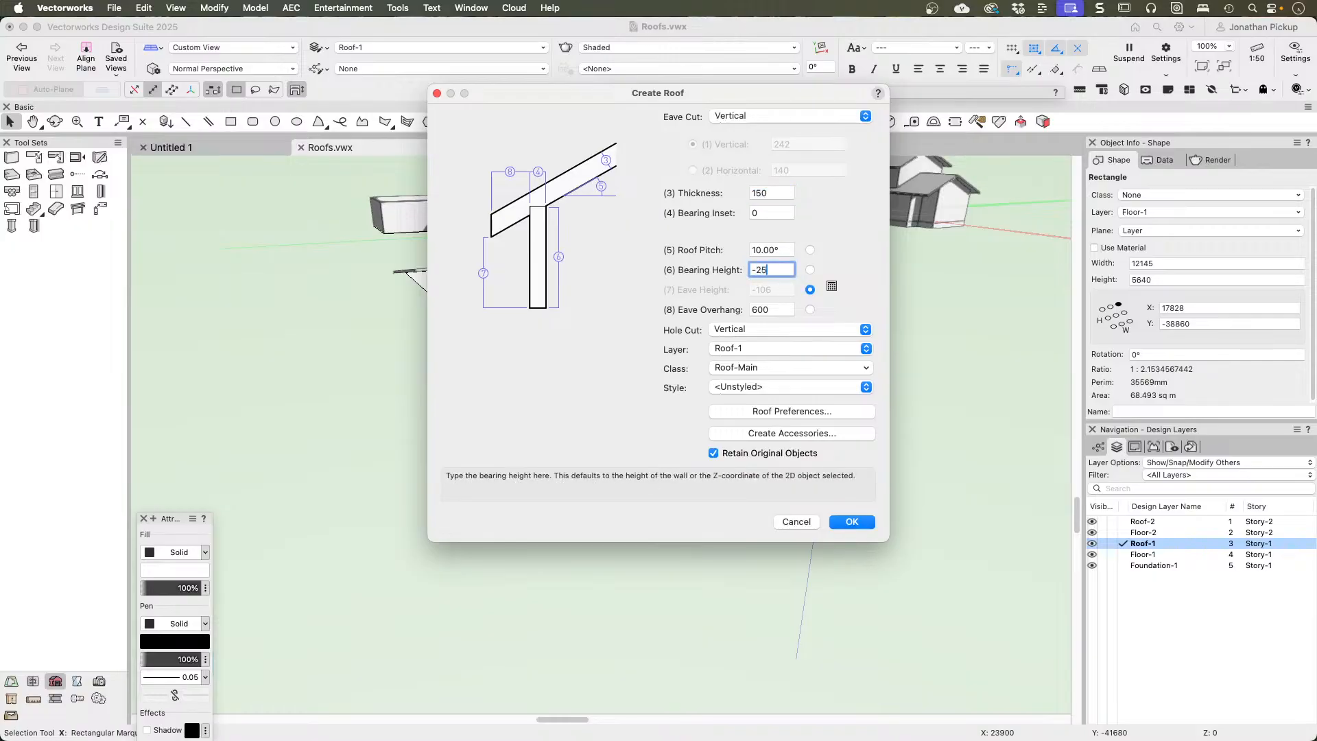
text(-25)
key(Return)
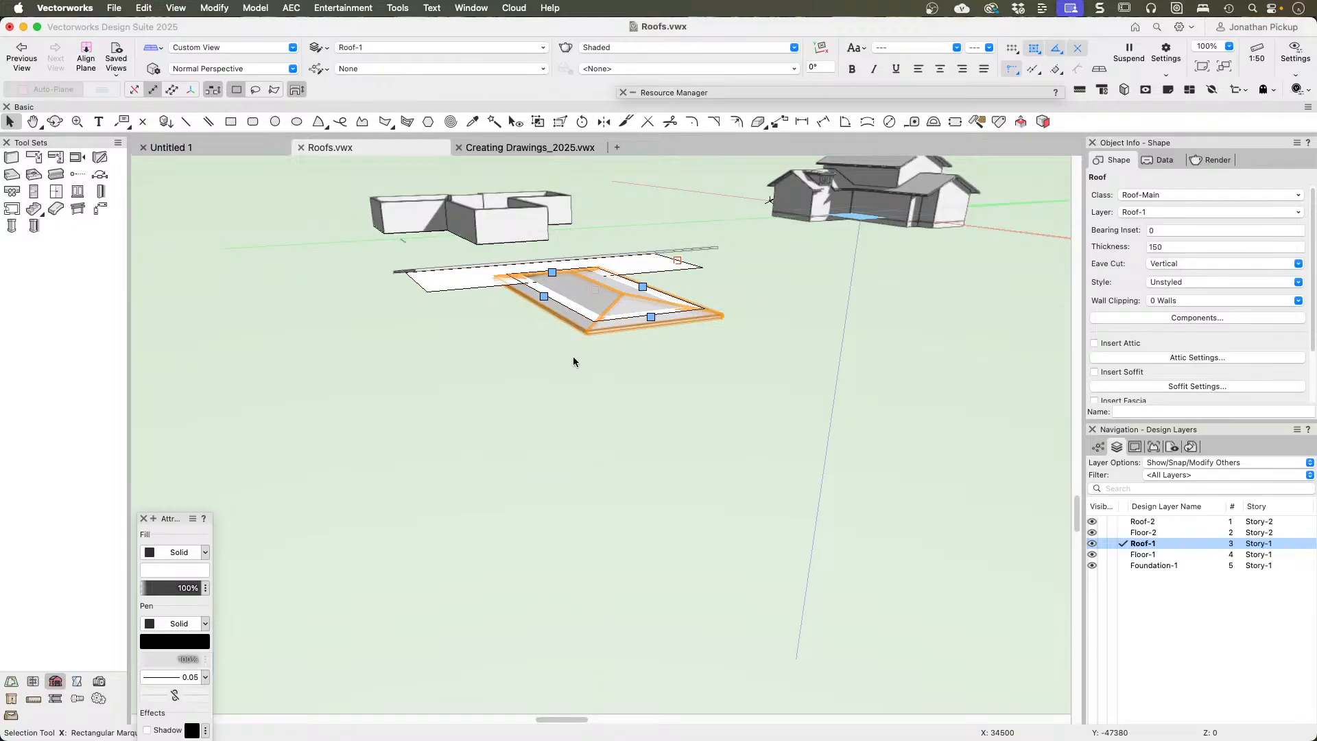
Step: Change one long side edge of the wing's new roof to a gable
double_click(544, 276)
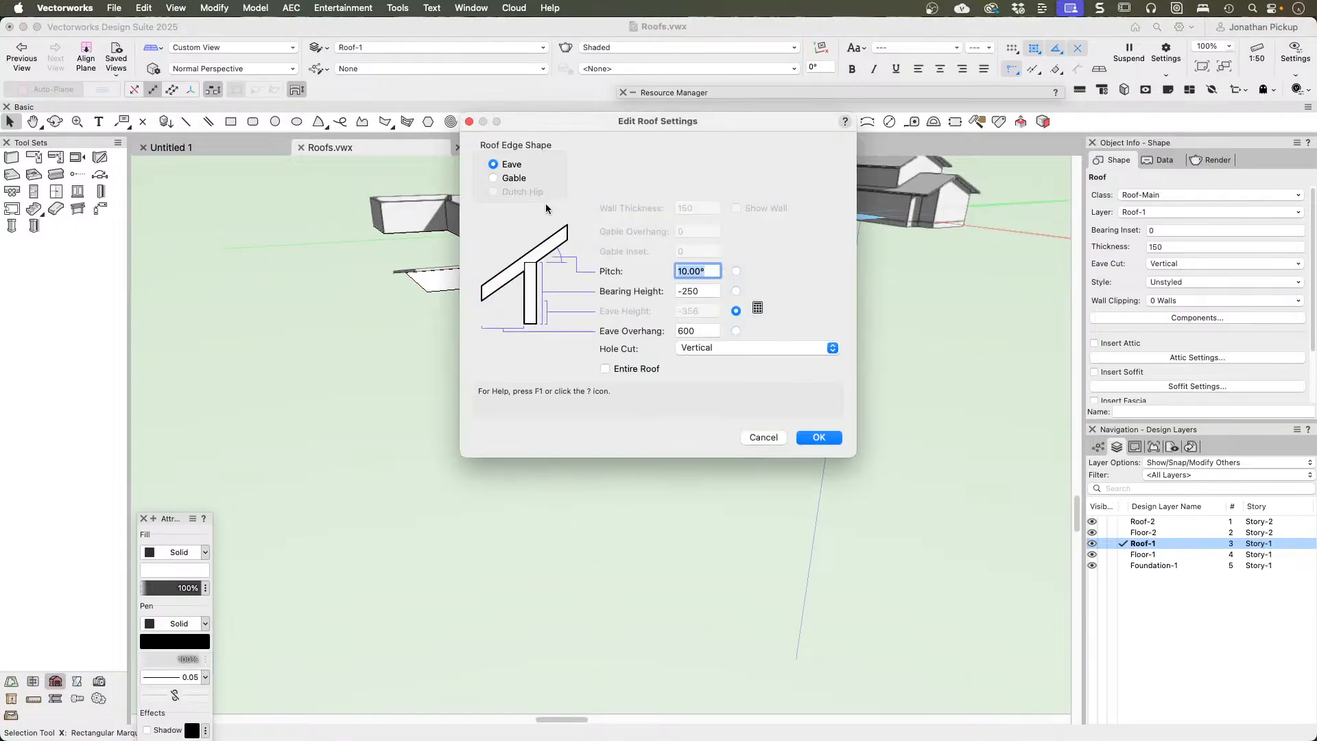
click(509, 179)
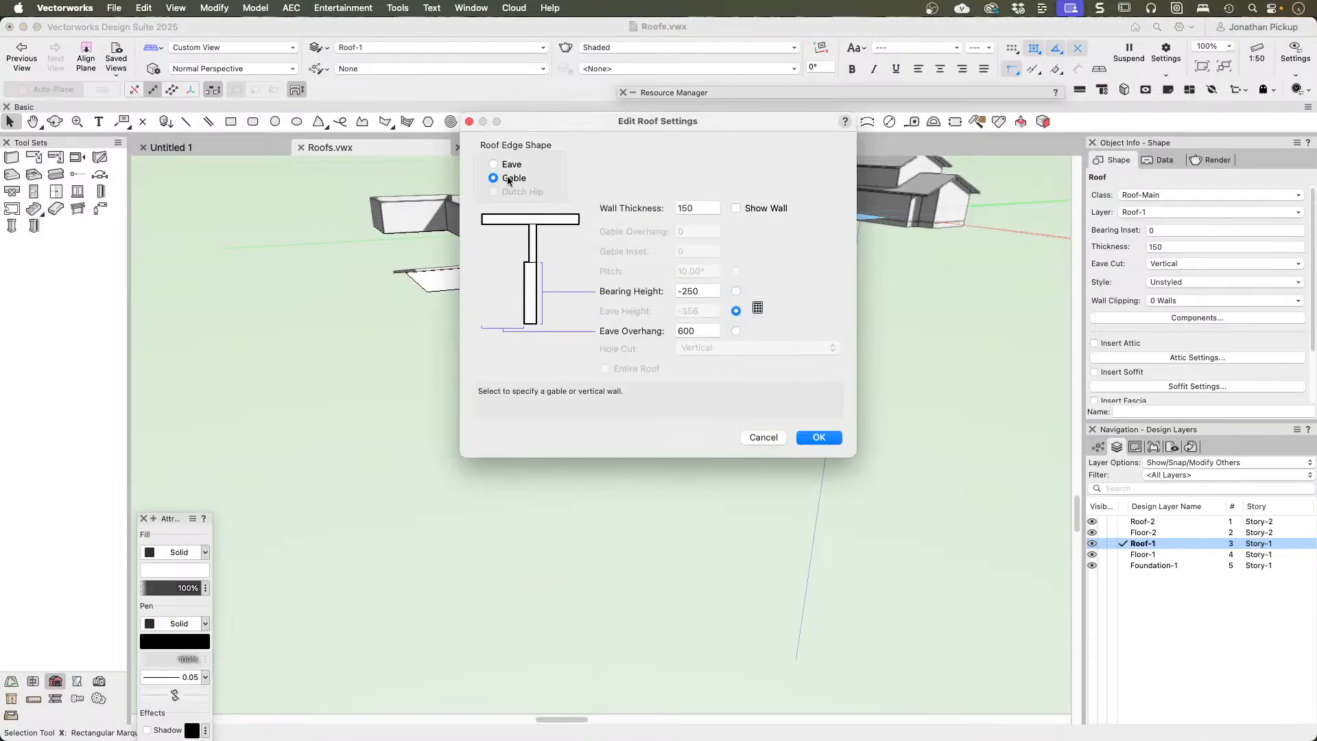
click(820, 438)
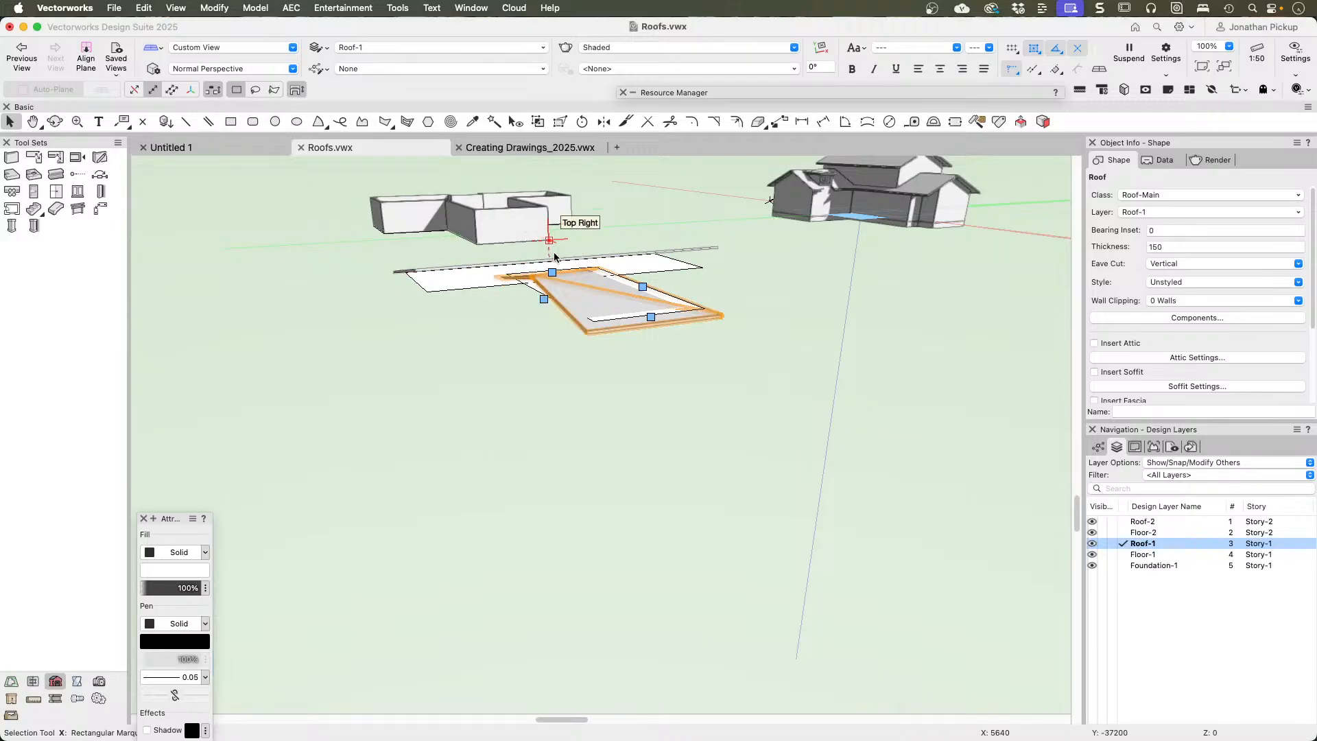
Step: Change both short ends of the wing's roof to gables so that it has a single slope
double_click(550, 276)
click(514, 180)
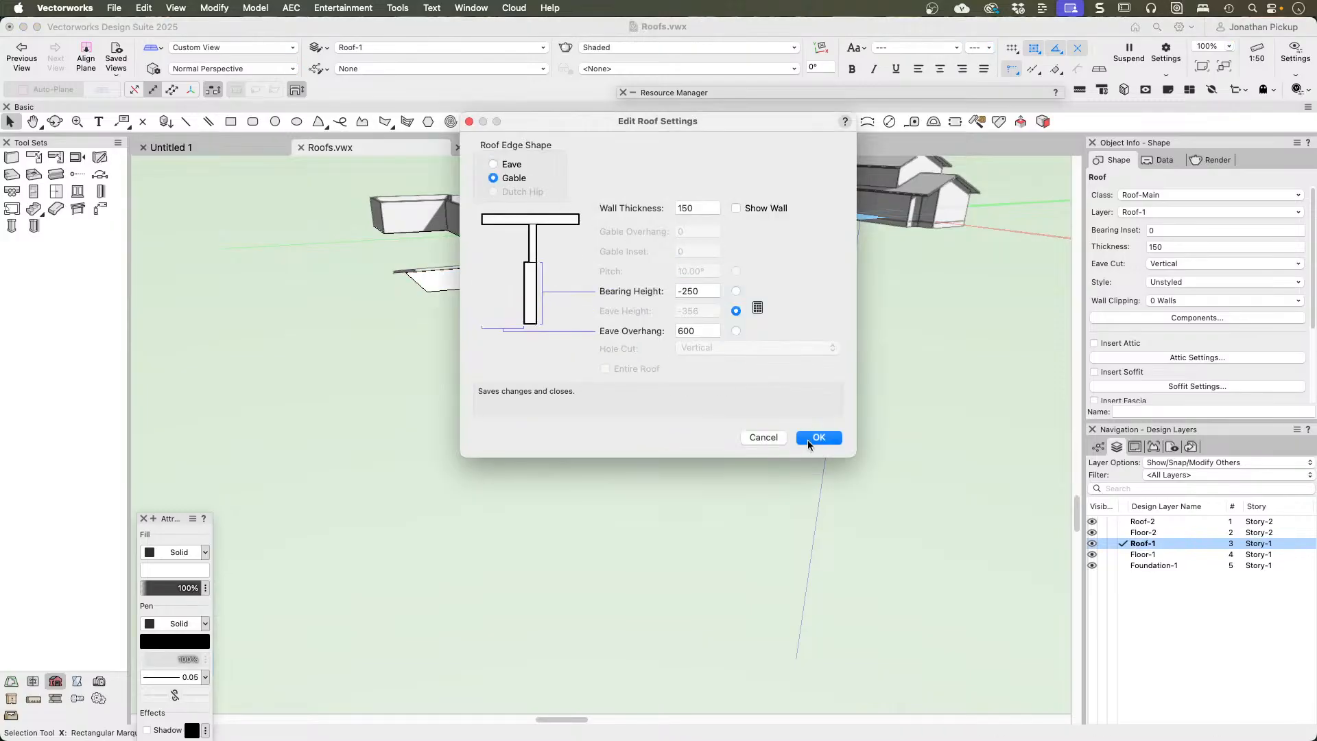
click(815, 439)
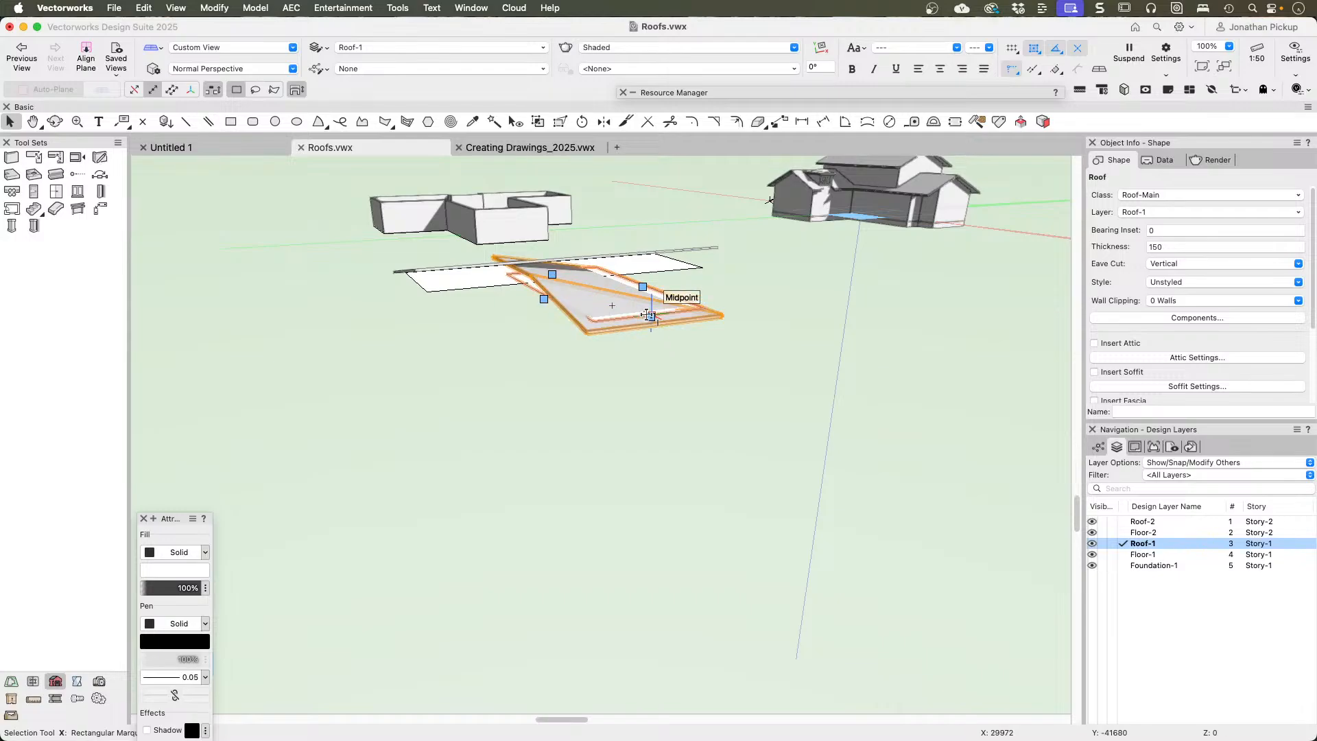
double_click(650, 319)
click(495, 180)
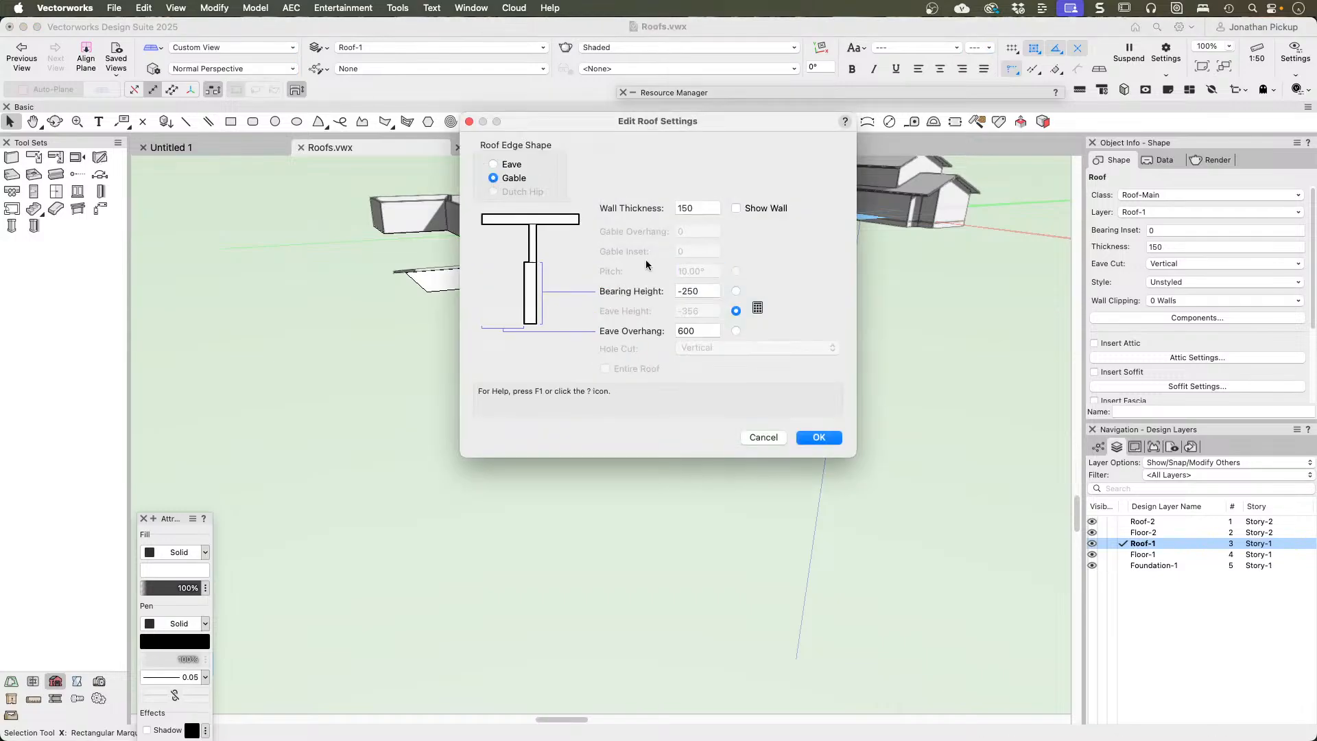
click(813, 438)
click(799, 396)
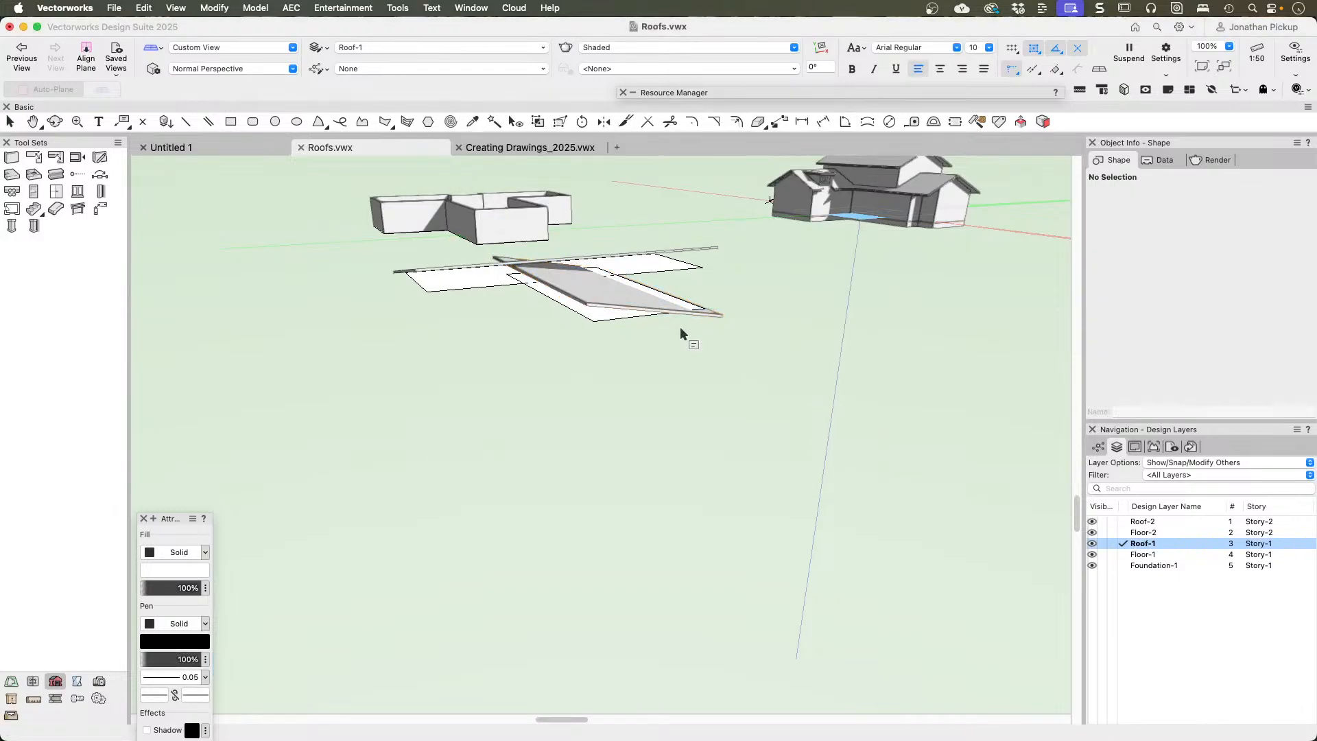
Step: Shorten the wing's single-slope roof in plan by reshaping its inner end toward the near edge of the main roof
ctrl+middle_drag(681, 326, 841, 475)
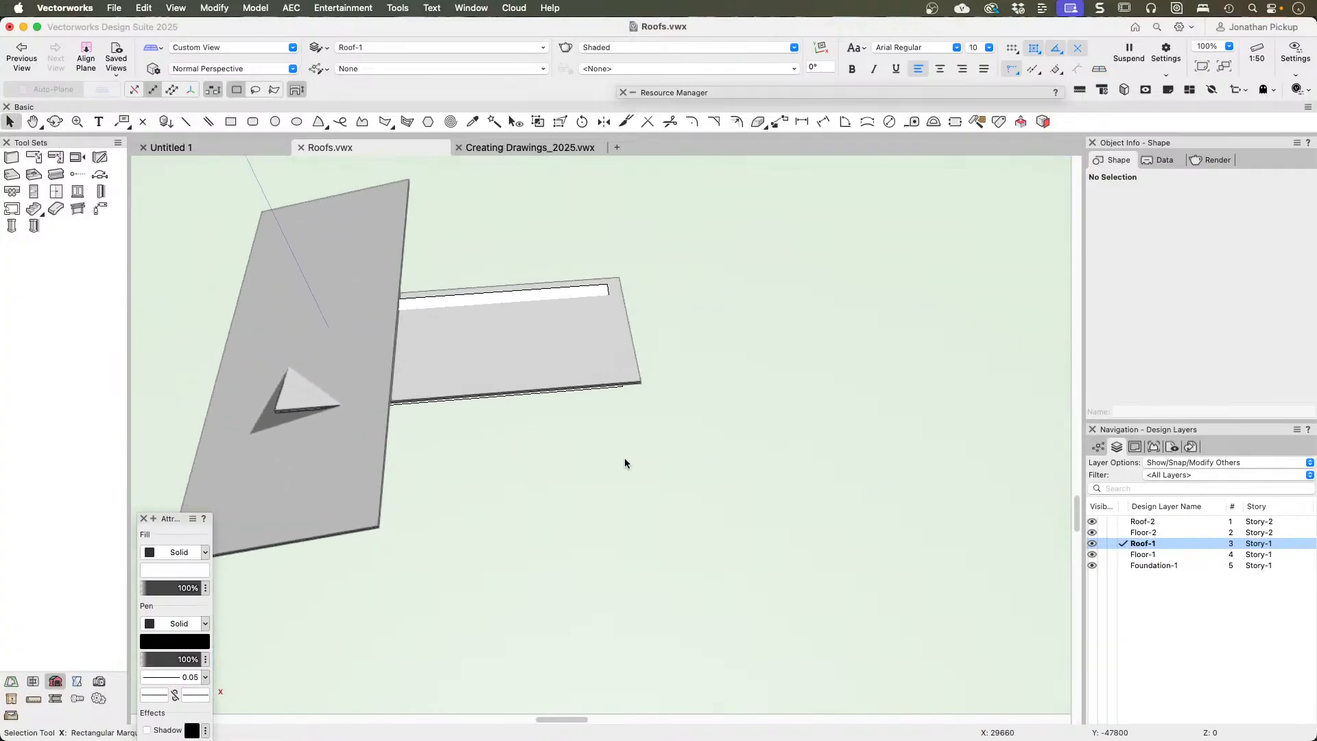
key(F5)
click(617, 394)
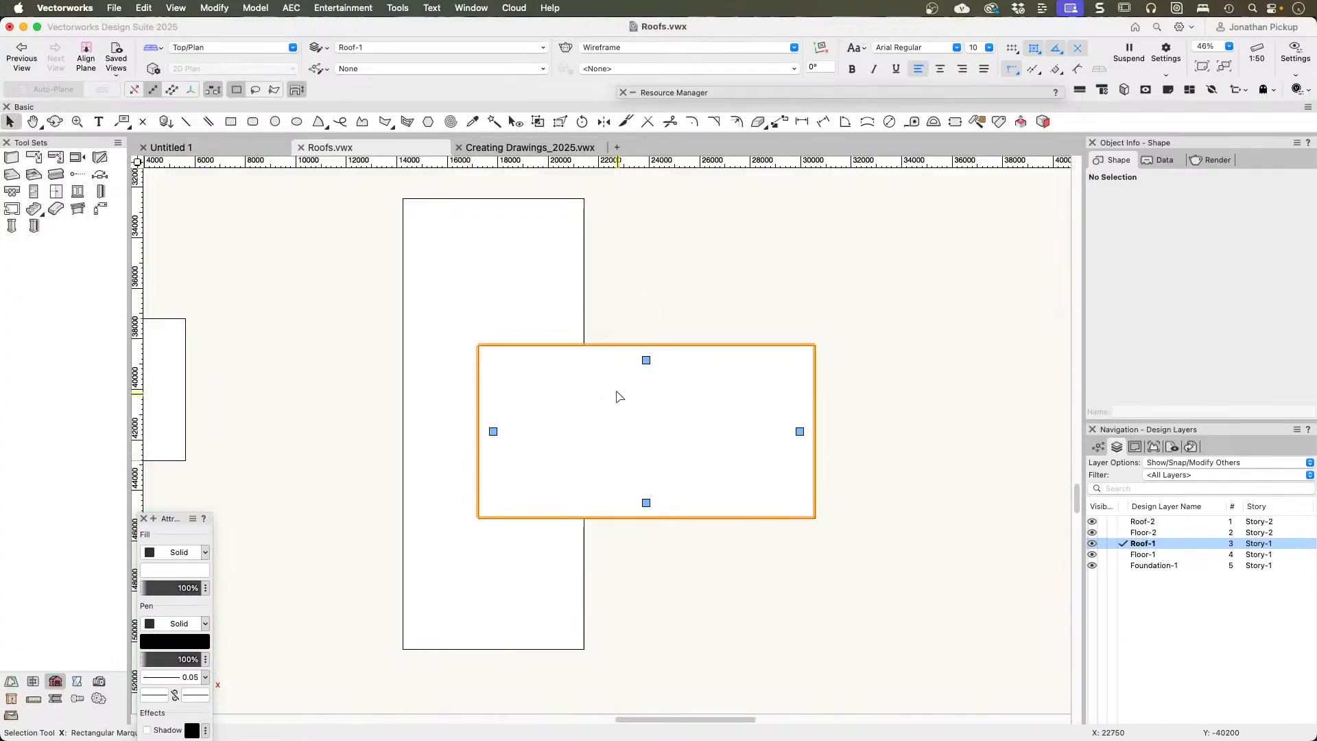
click(560, 122)
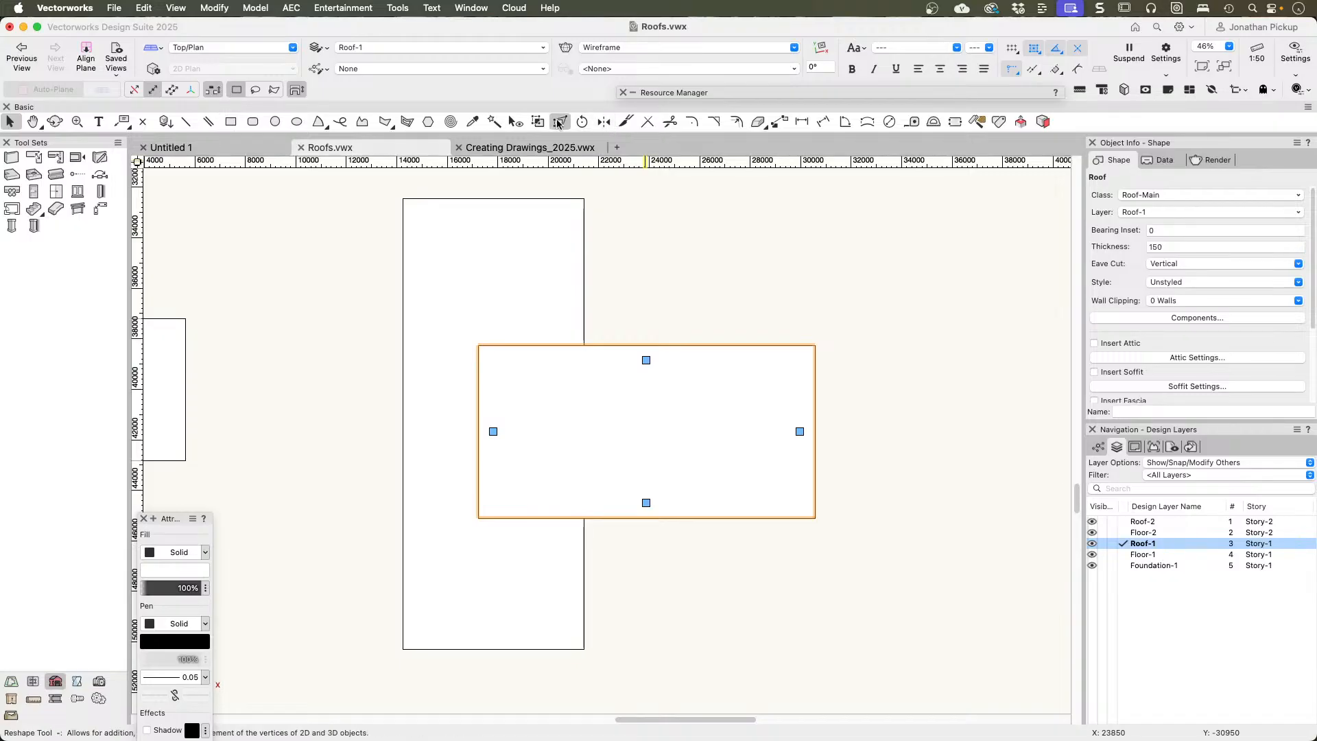
drag(493, 431, 554, 431)
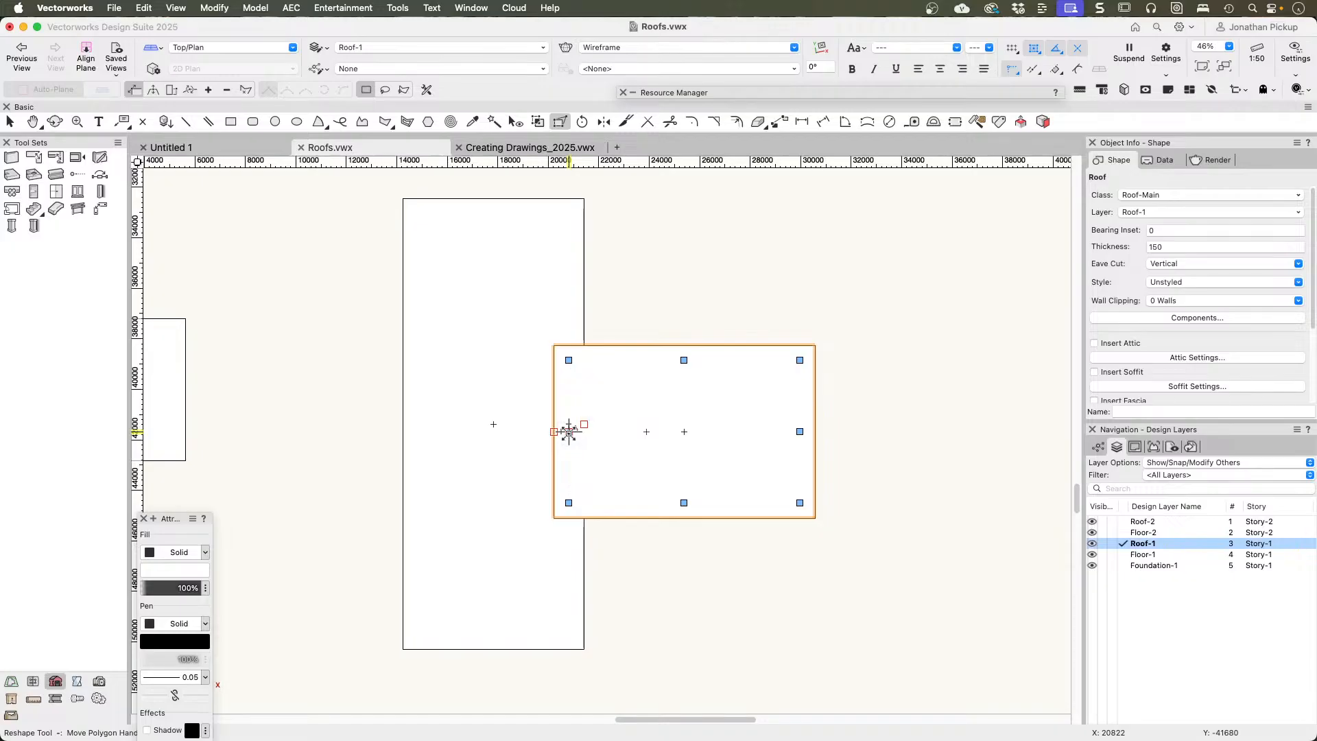
Step: Remove the overhang from the inner gable edge of the wing's roof and check the overlap in 3D
key(c)
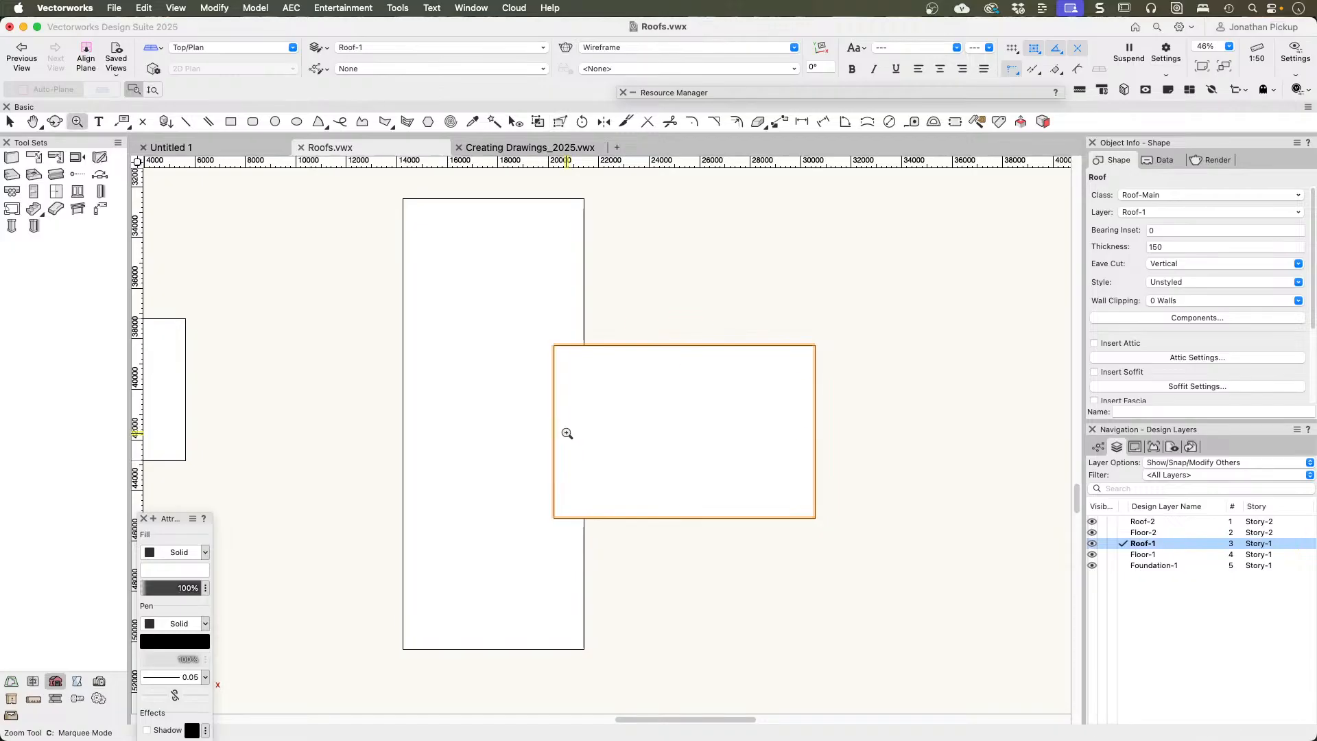
key(x)
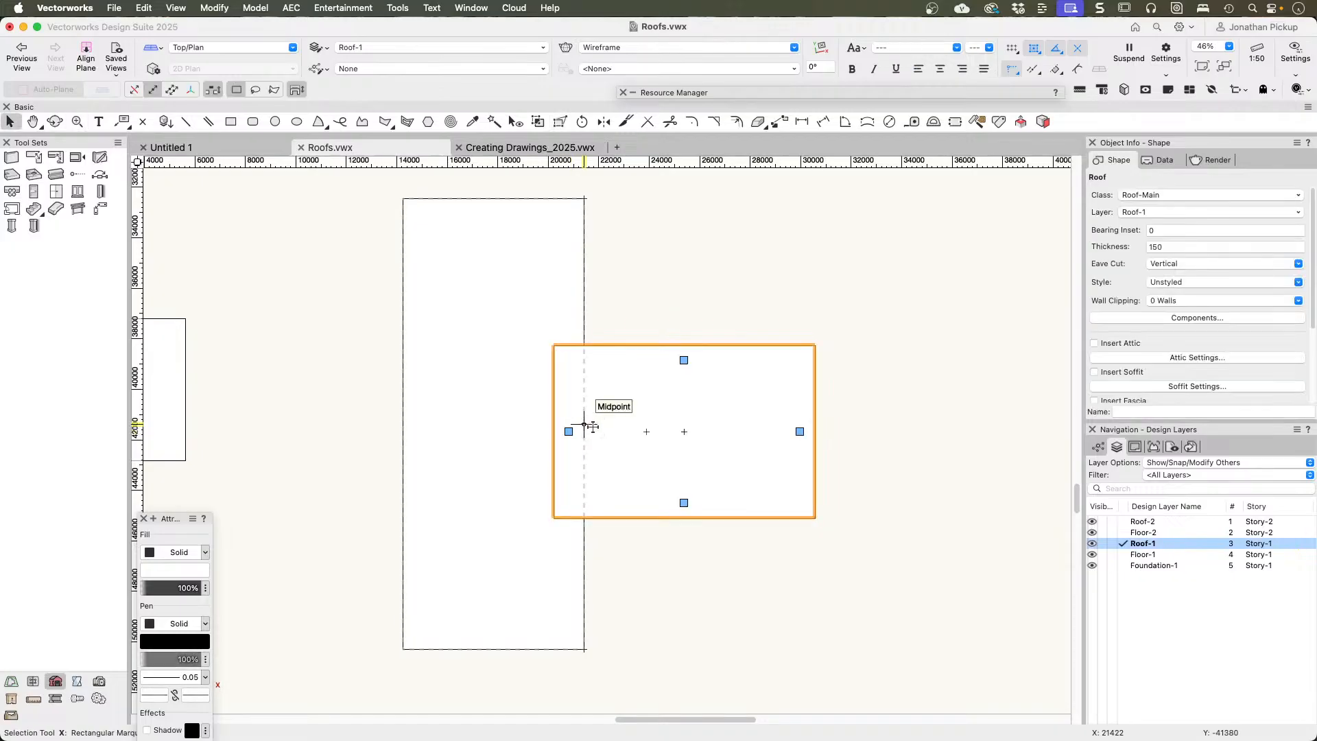
double_click(568, 433)
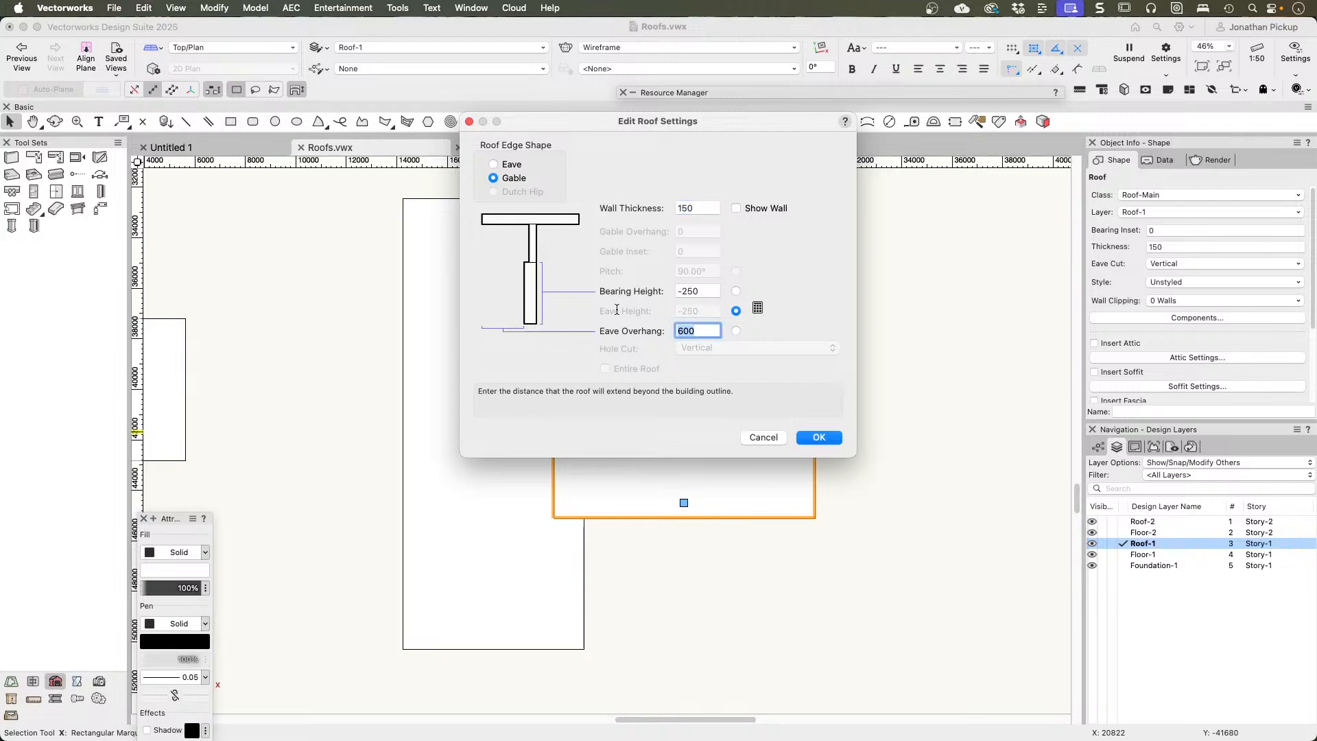
key(Return)
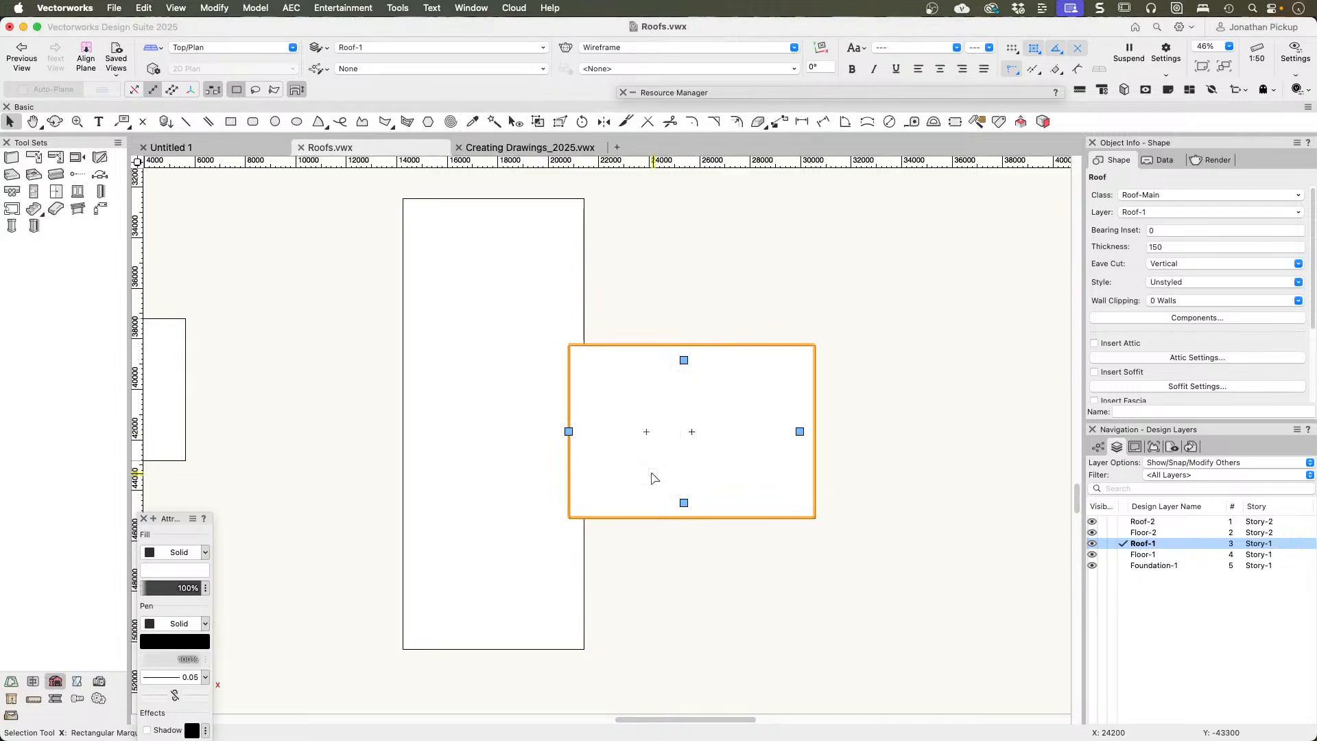
mouse_move(651, 473)
super+middle_down()
mouse_move(620, 453)
mouse_move(532, 224)
mouse_move(517, 33)
mouse_move(465, 84)
mouse_move(179, 74)
mouse_move(296, 118)
mouse_move(435, 128)
super+middle_up()
scroll(639, 459, up, 5)
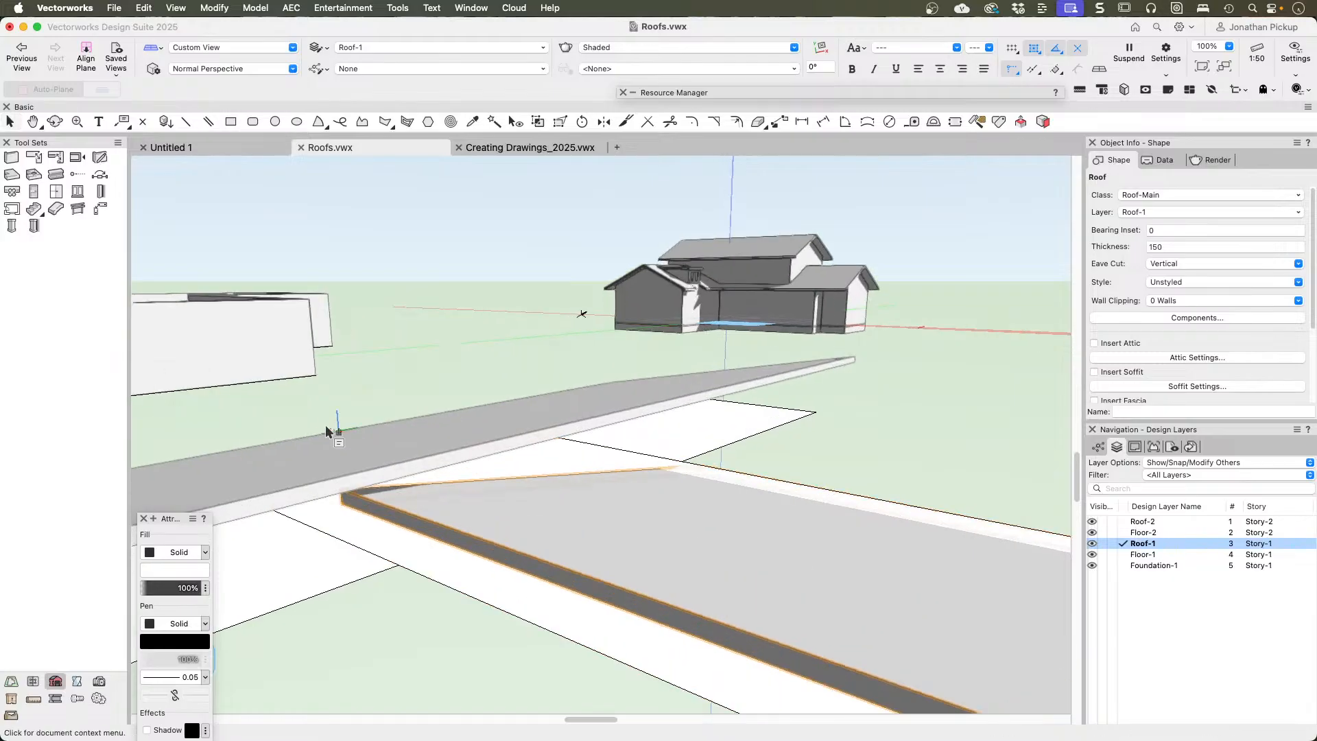
super+middle_drag(326, 428, 408, 460)
scroll(539, 426, down, 5)
Step: Delete both single-slope roofs and the two rectangles they were made from
key(0)
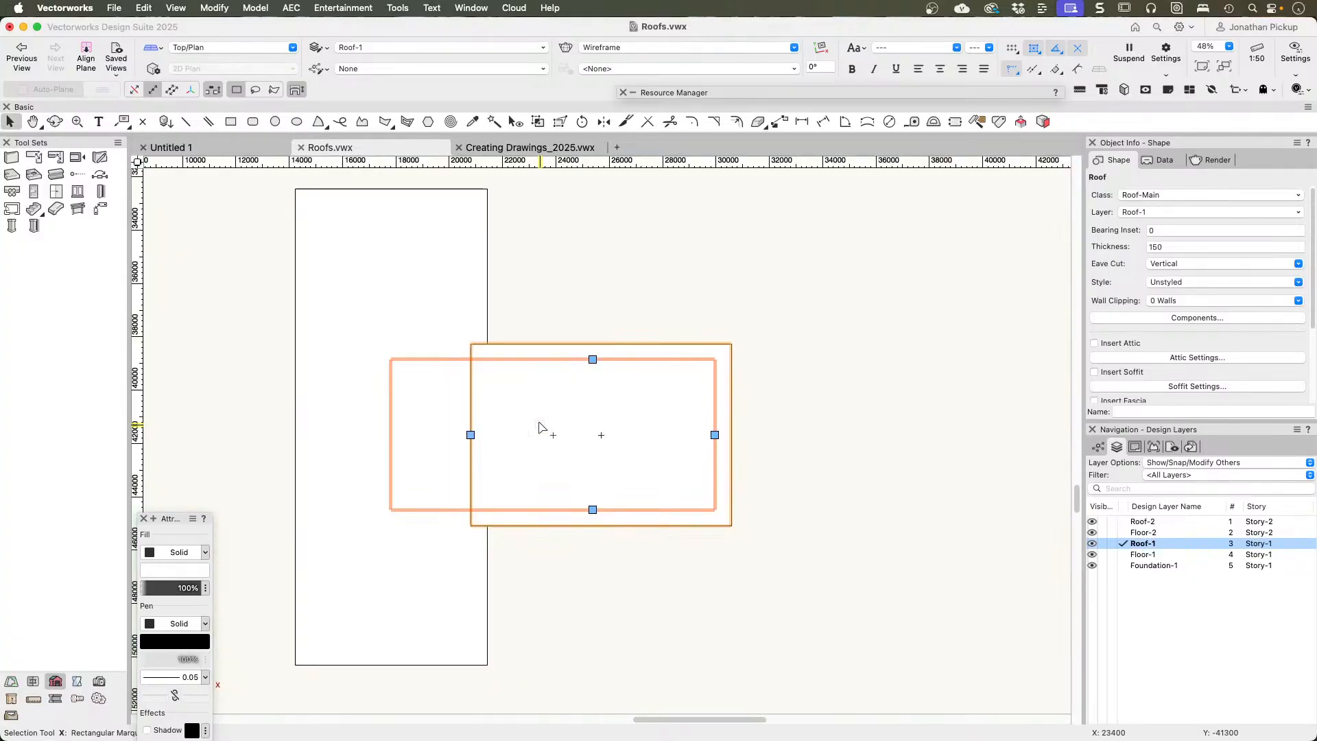
click(668, 249)
click(560, 390)
key(Delete)
click(453, 377)
key(Delete)
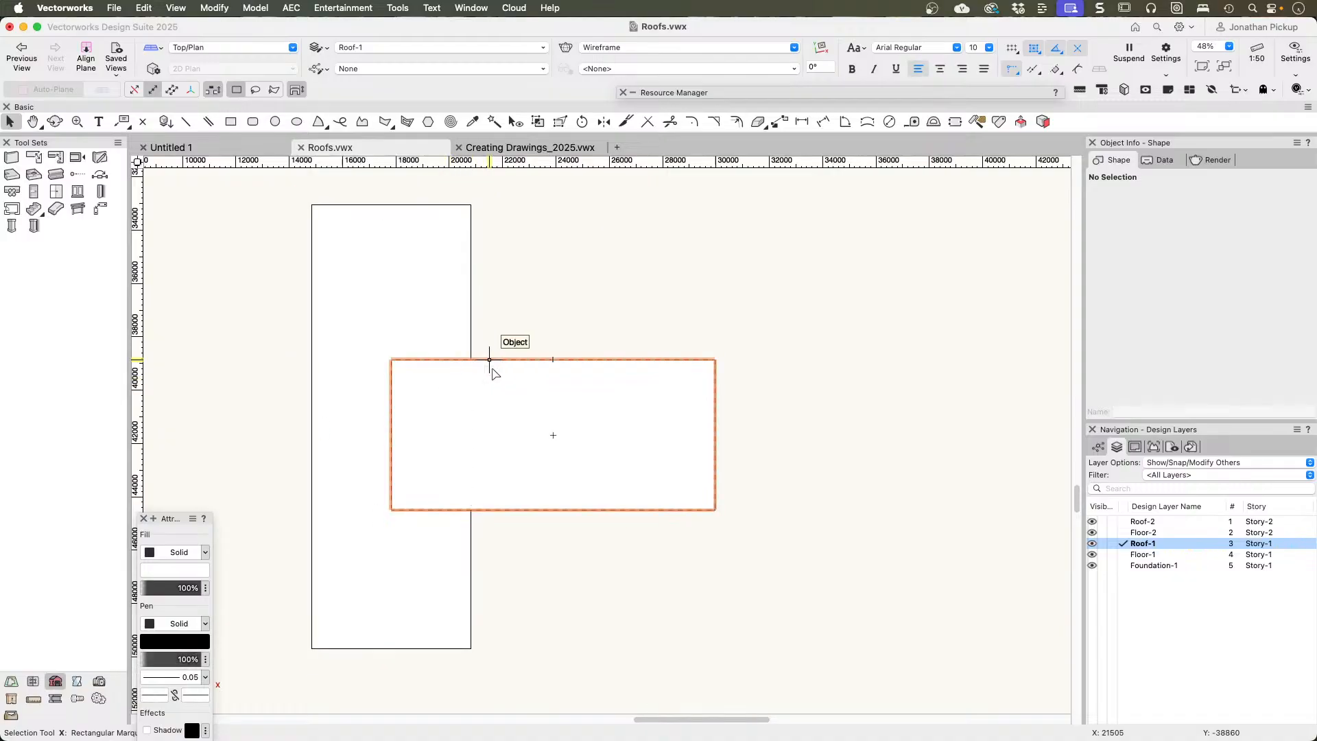
click(481, 372)
key(Delete)
click(414, 338)
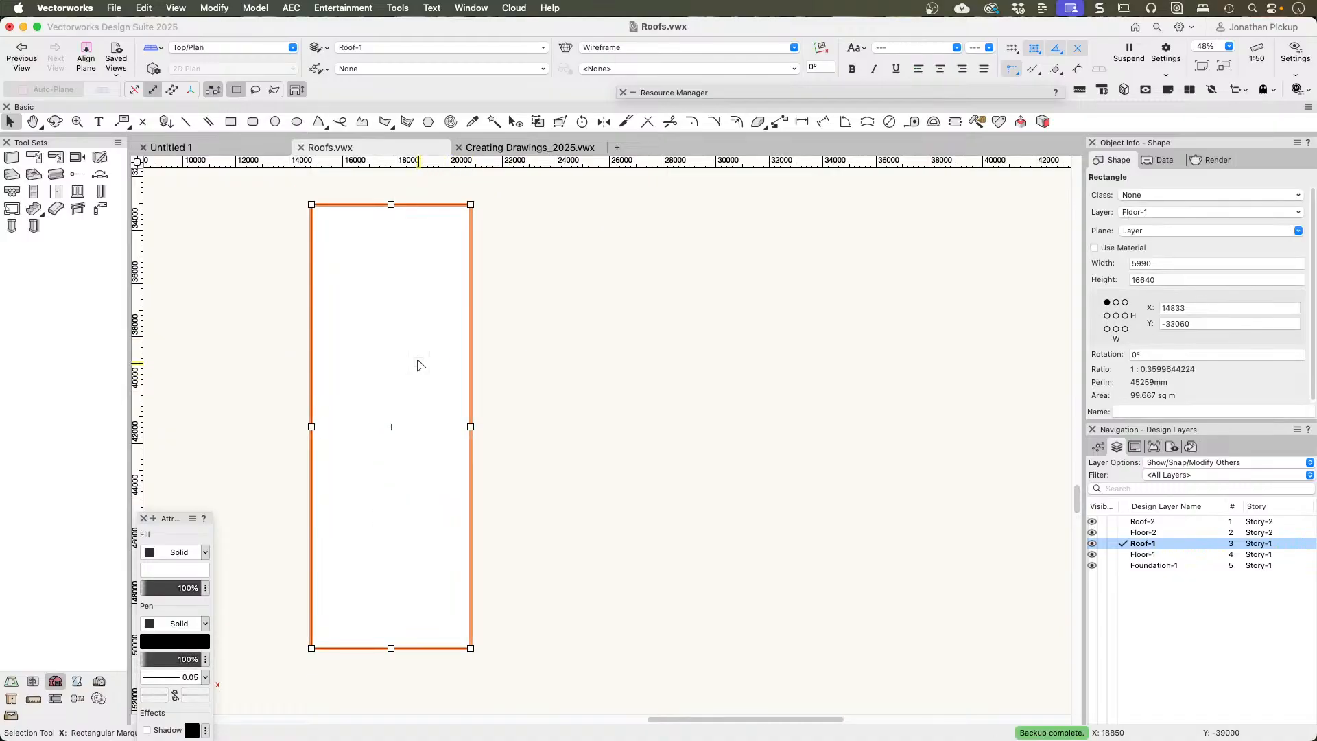
key(Delete)
Step: Shorten the crossing rectangle of the walled T-shaped plan from its inner end to a width of 11642
scroll(414, 366, down, 5)
middle_drag(344, 389, 640, 391)
scroll(529, 370, up, 6)
scroll(525, 370, up, 2)
click(394, 376)
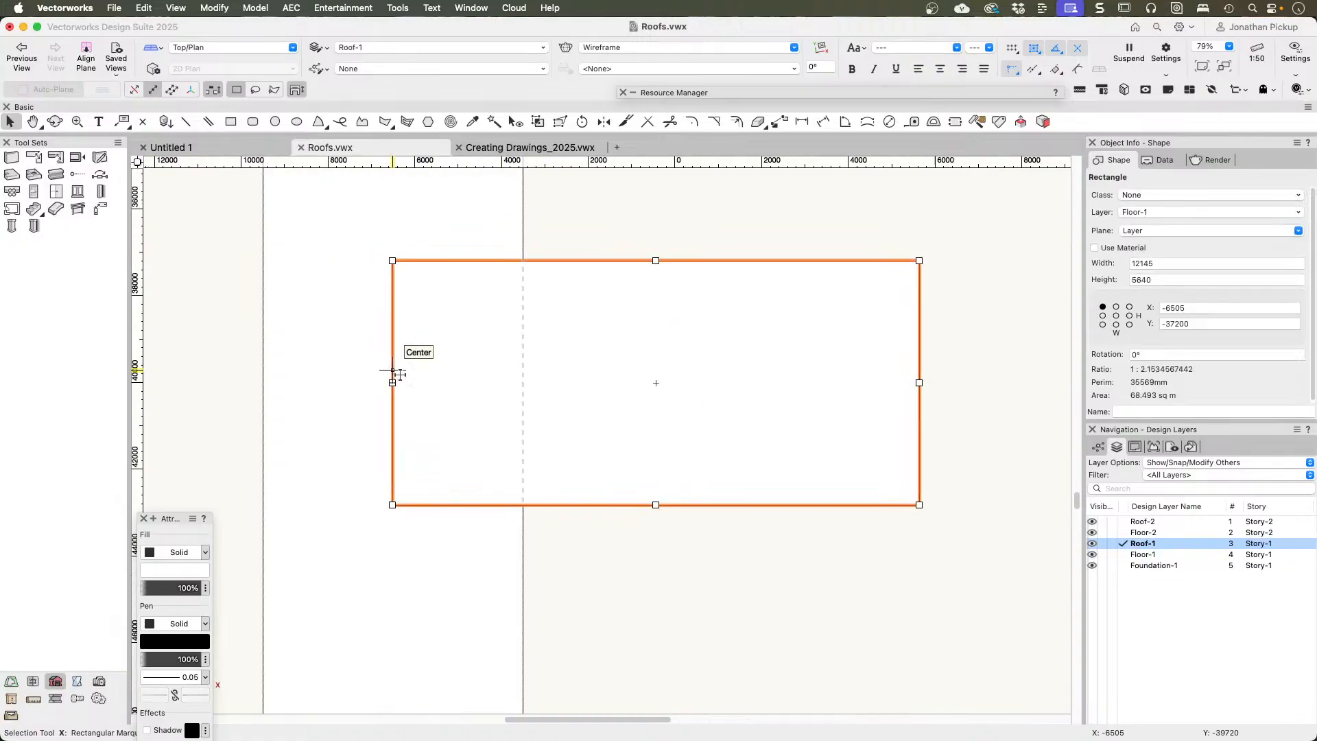
drag(392, 383, 414, 382)
scroll(414, 305, down, 6)
middle_drag(414, 305, 454, 357)
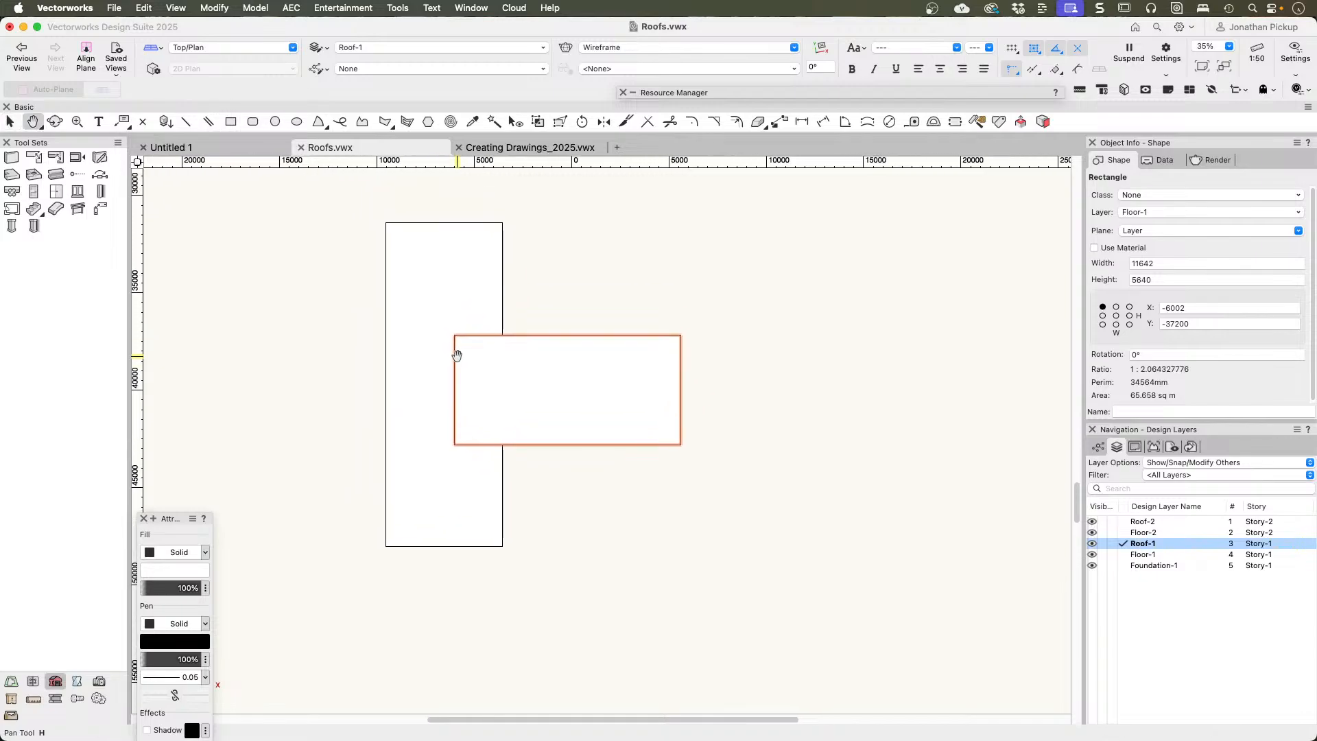
key(3)
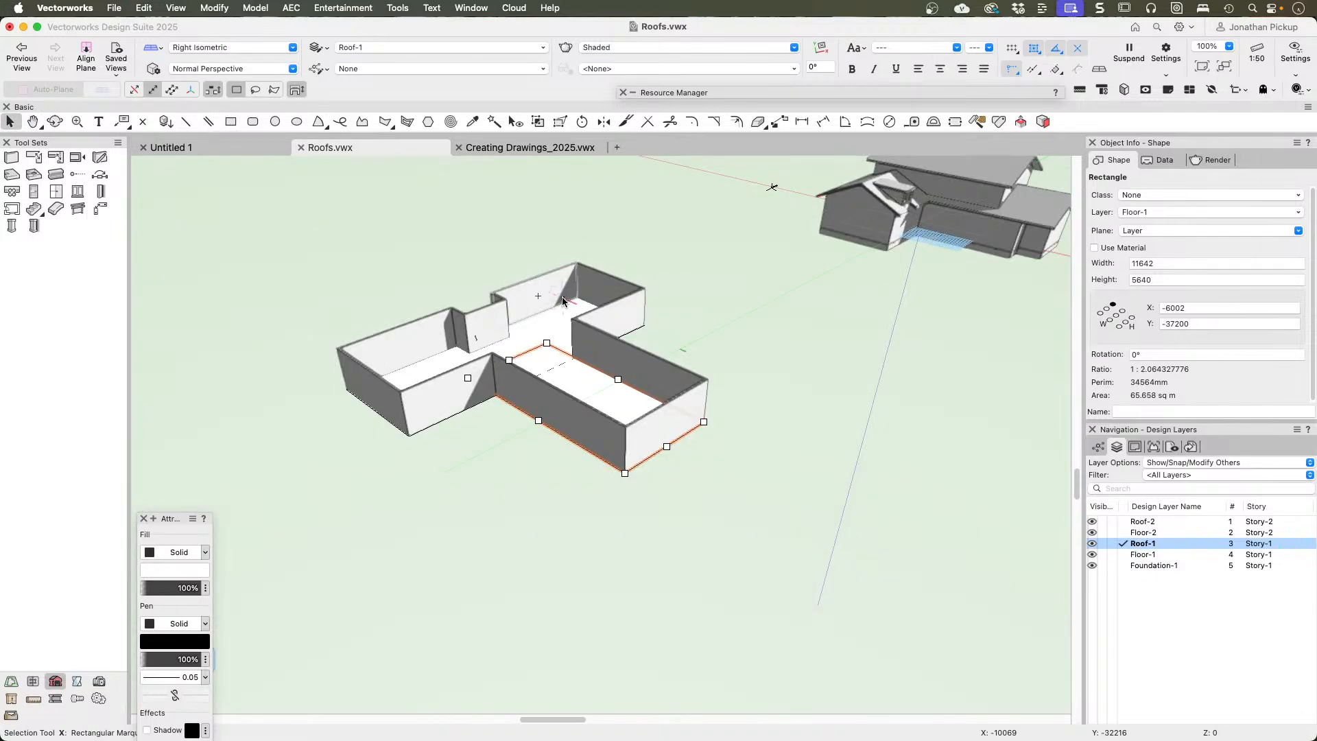
Step: Create a roof with a 25° pitch from the long main rectangle of the walled plan
key(0)
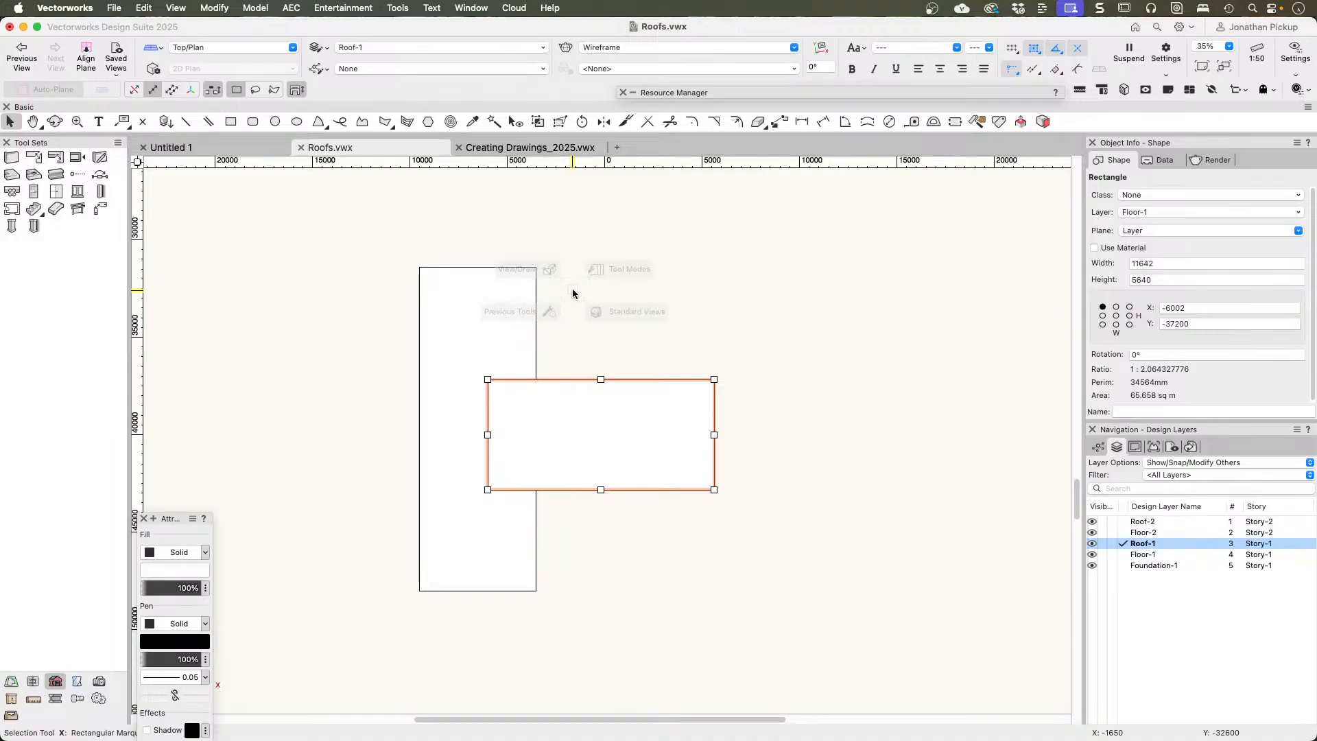
click(751, 281)
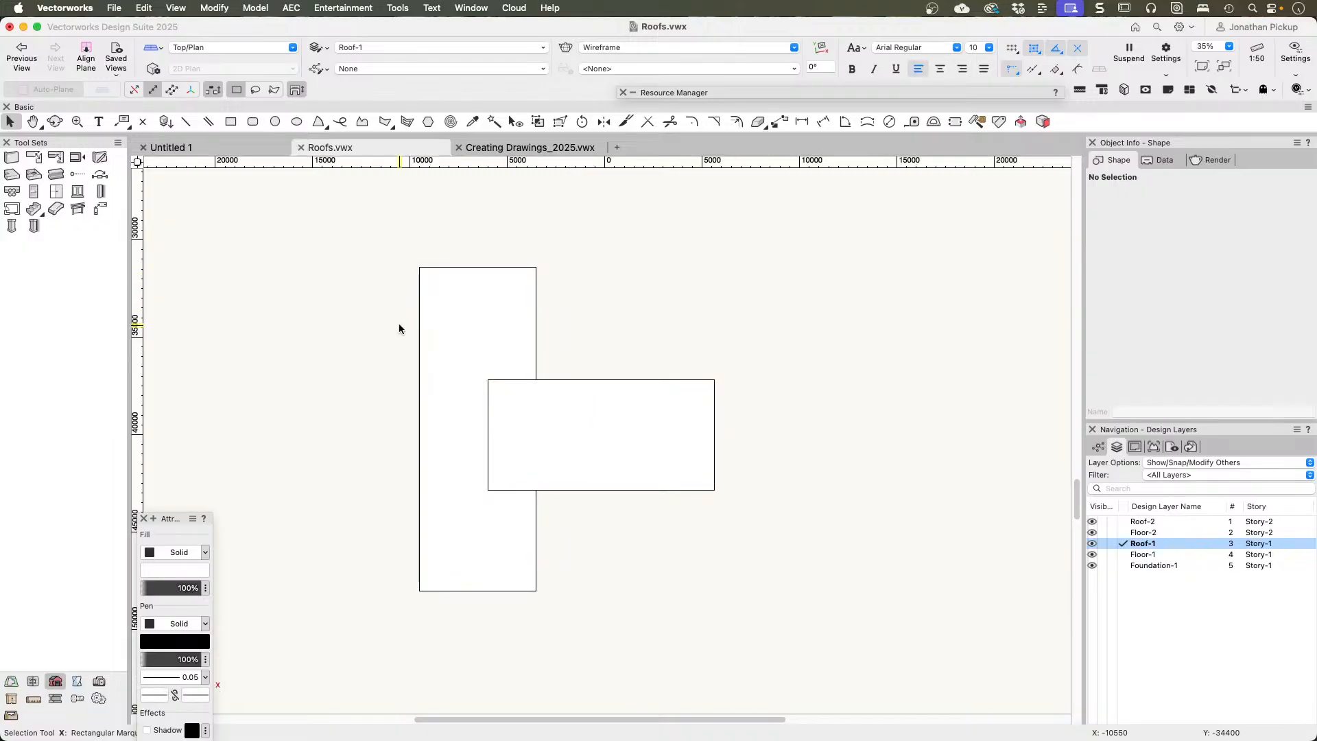
click(458, 316)
right_click(458, 314)
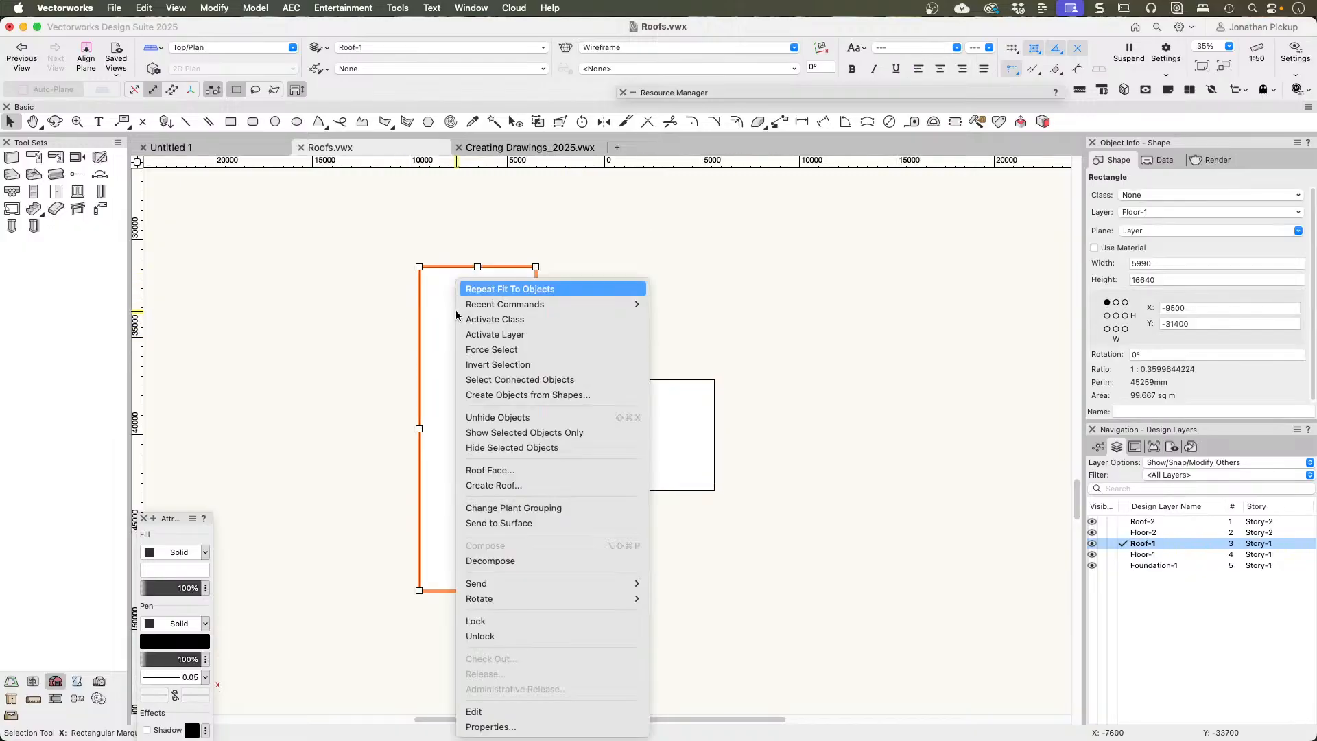
click(541, 486)
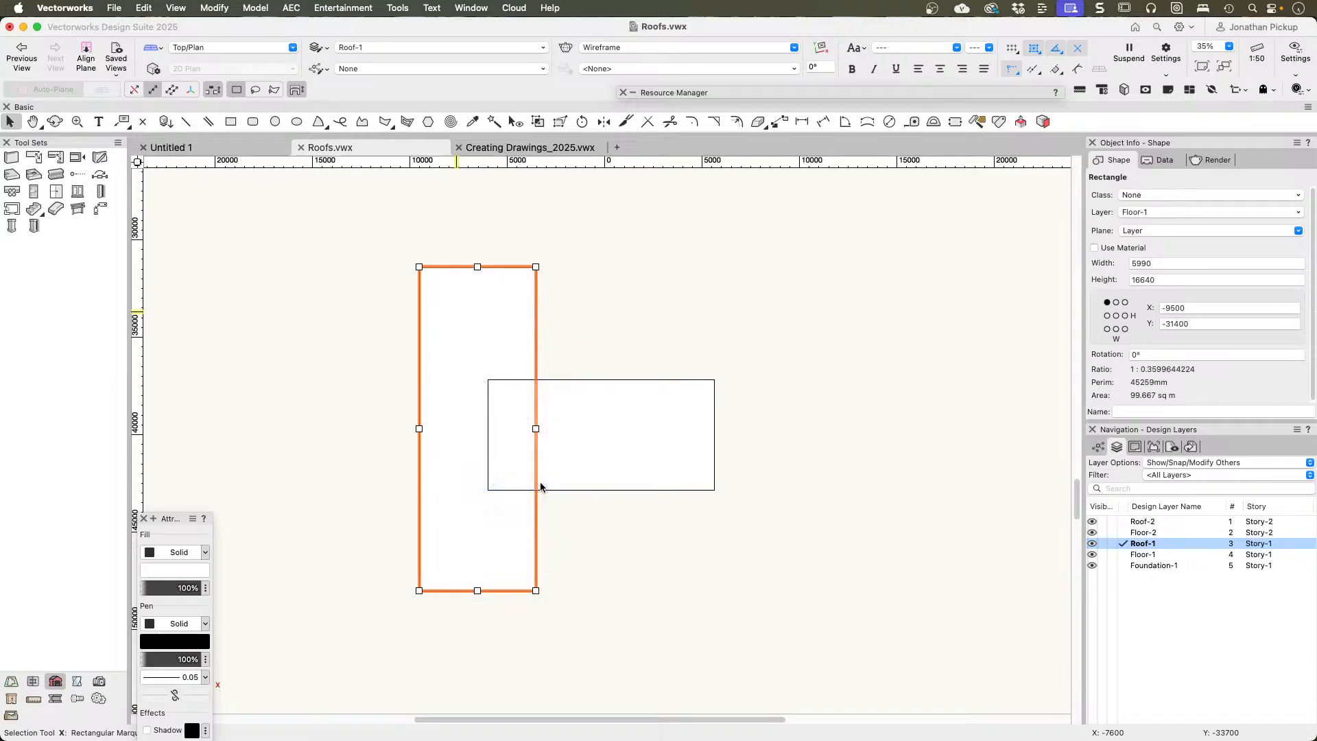
key(Tab)
key(Tab)
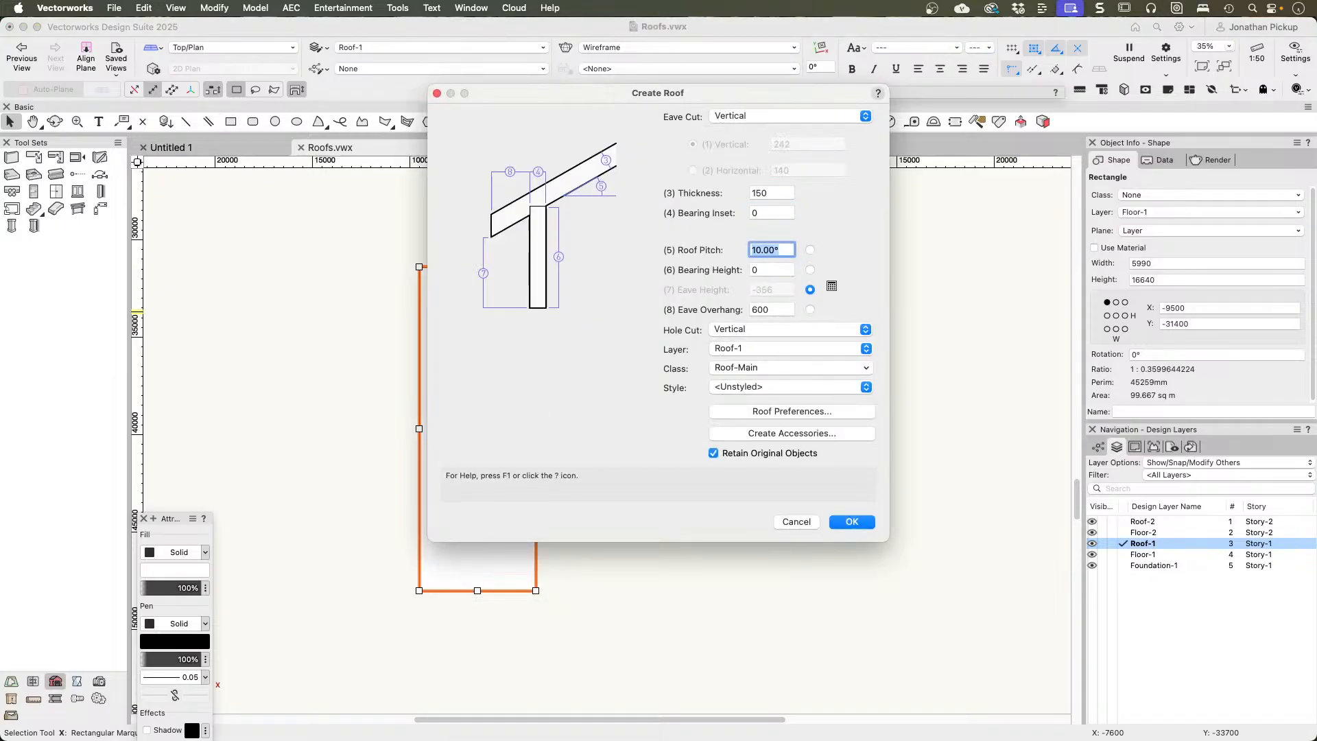
text(25)
key(Return)
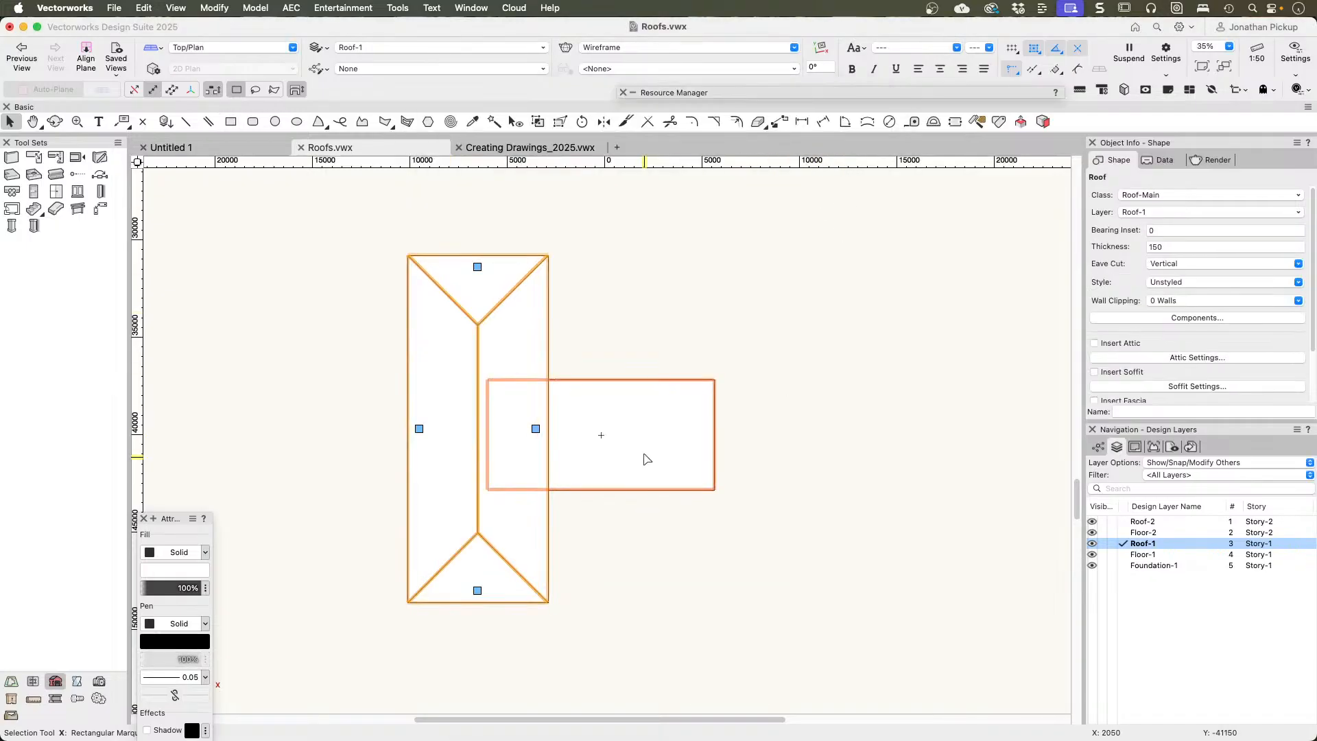
Step: Create a 25° roof from the crossing rectangle and change its inner end, over the main roof, to a gable
click(645, 454)
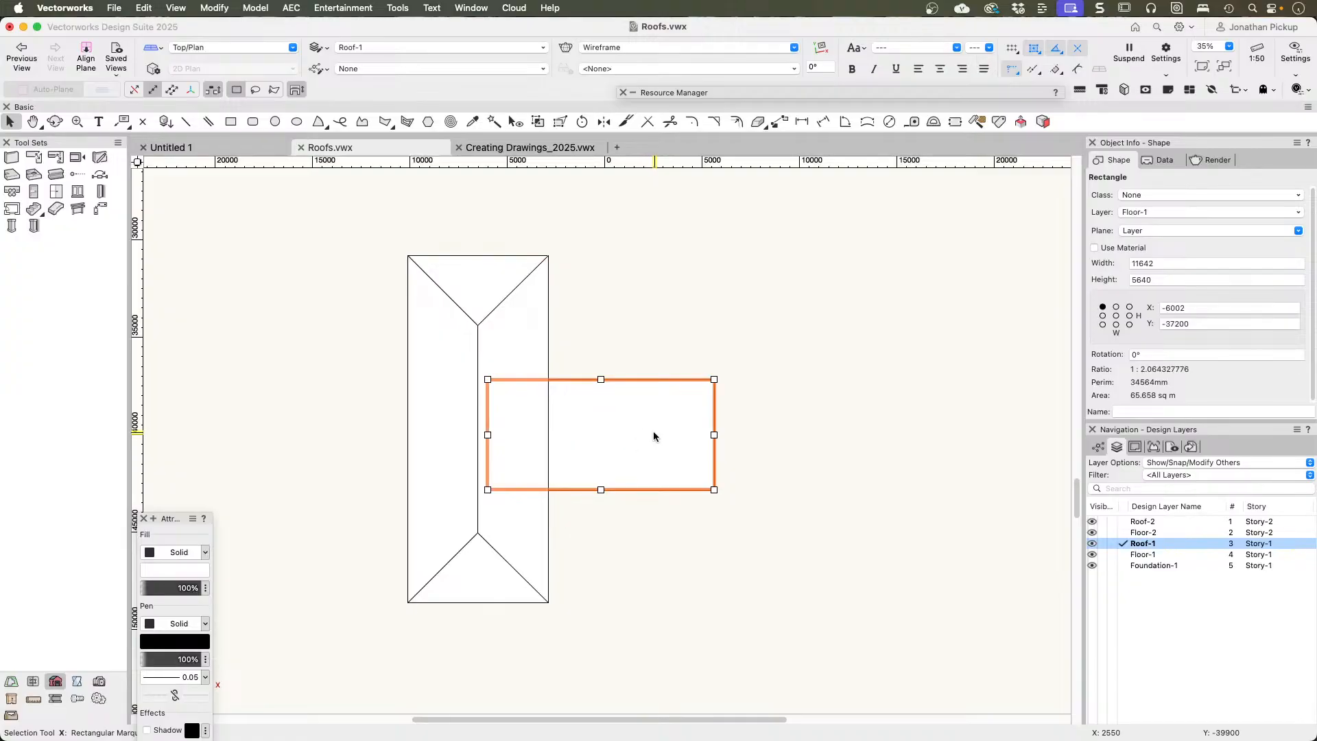
right_click(653, 437)
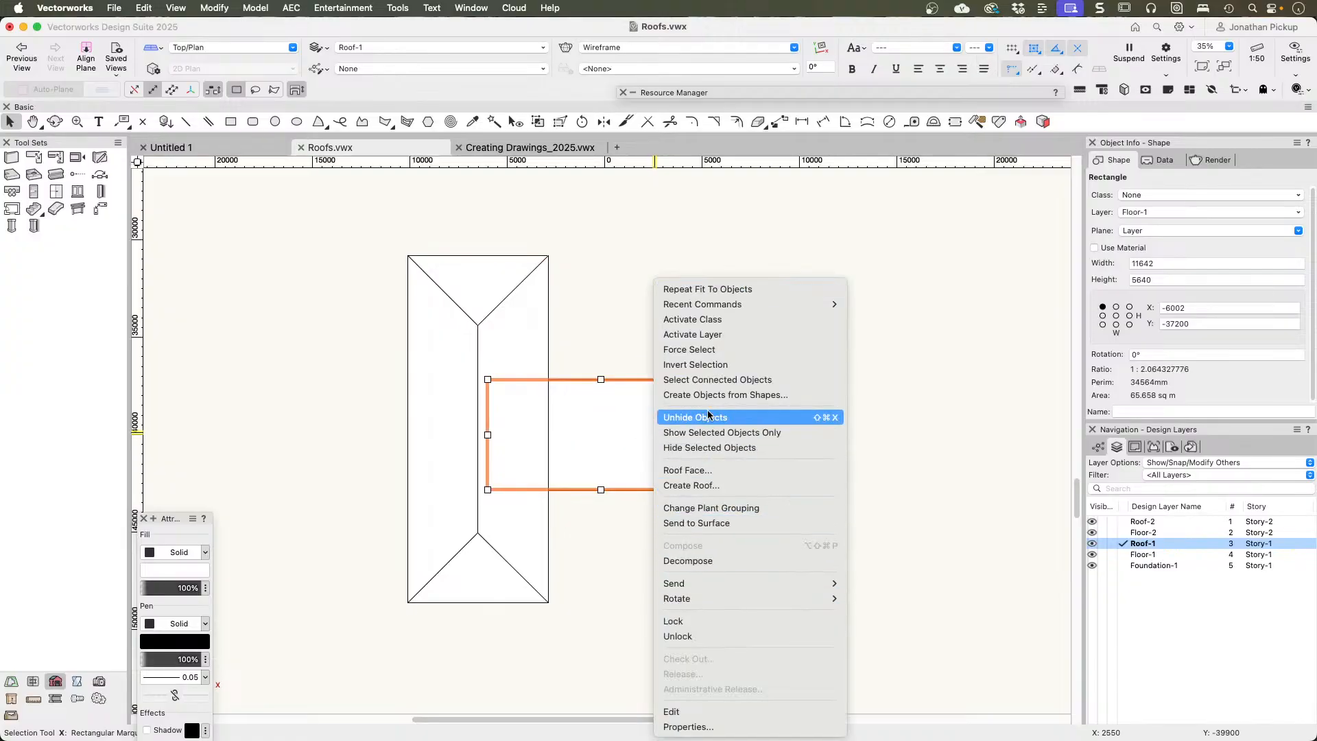
click(704, 485)
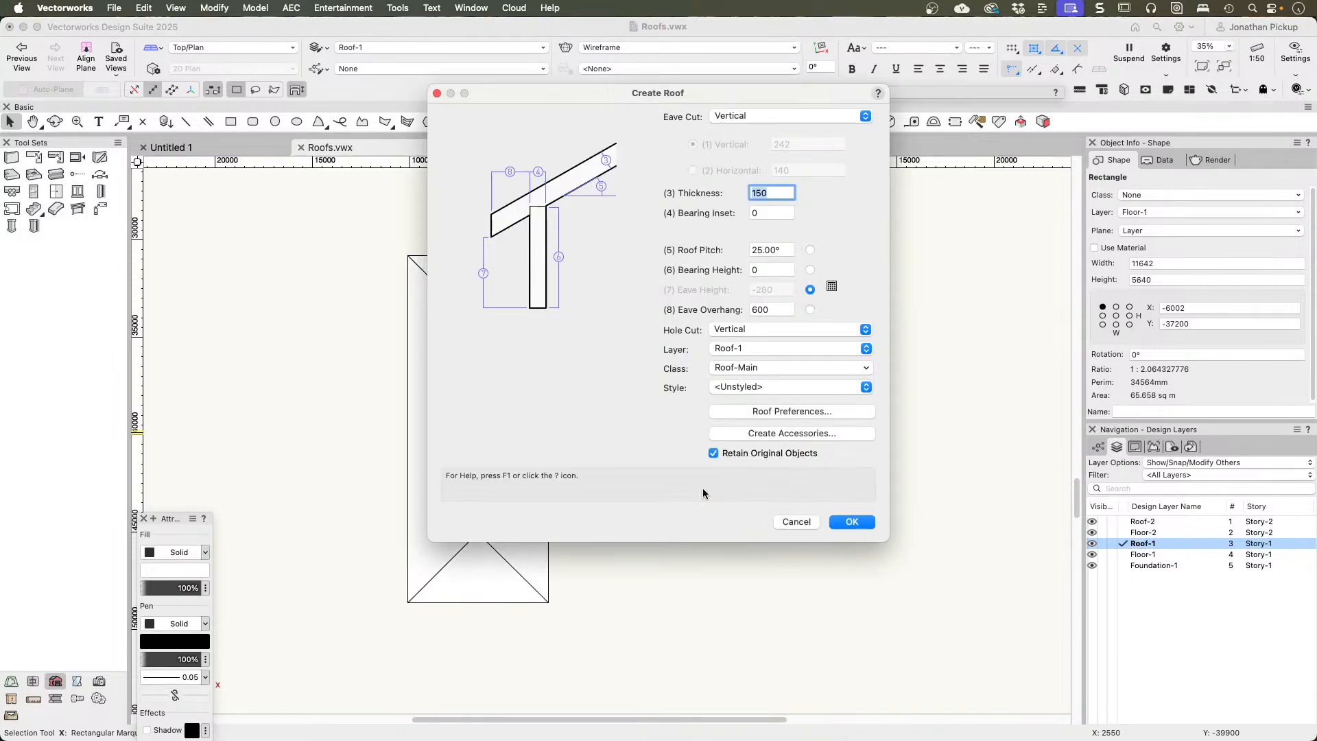
key(Return)
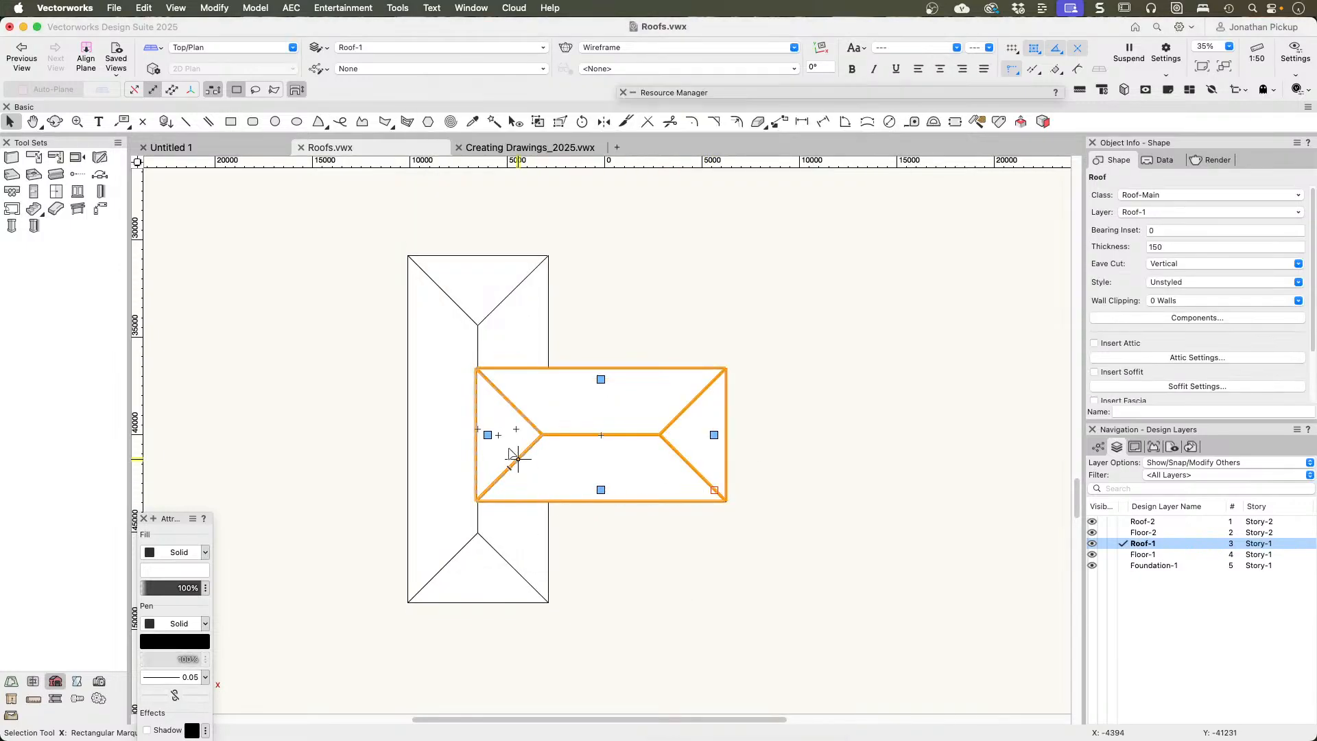
click(488, 436)
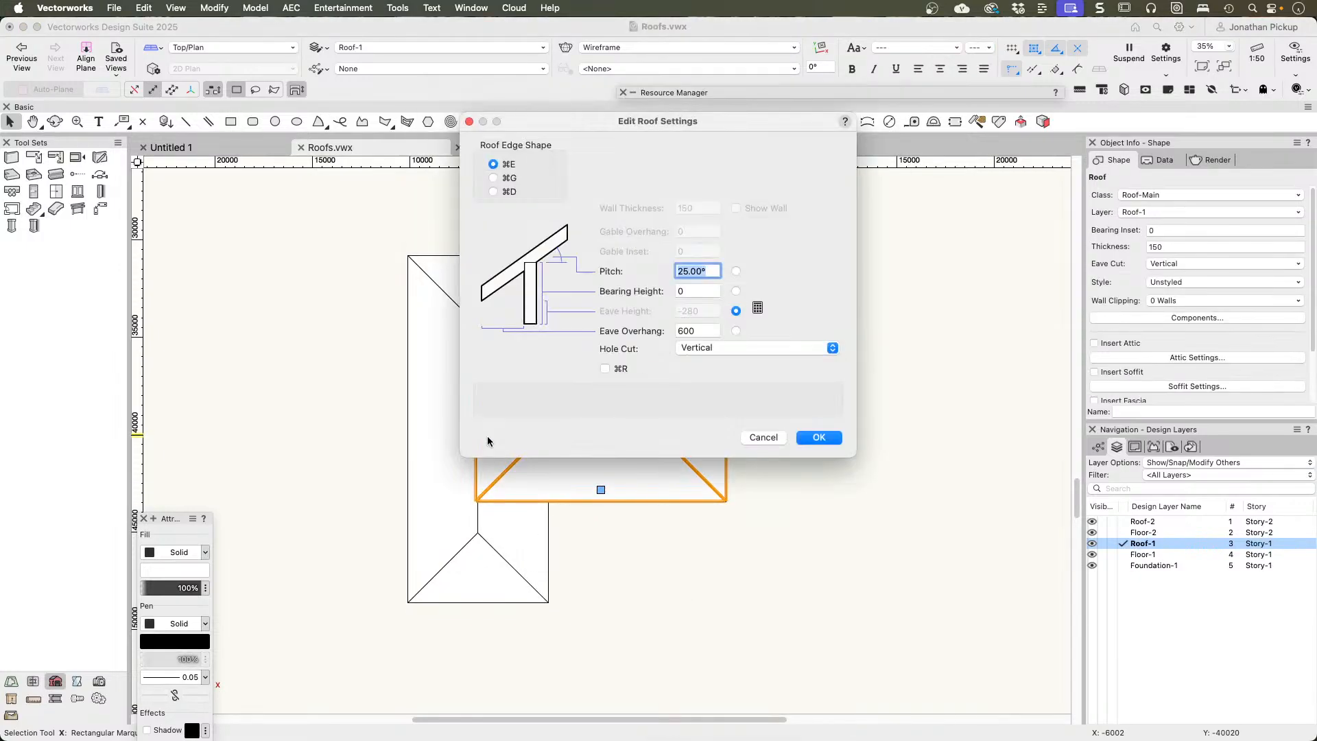
key(super+2)
key(Return)
Step: Change both short ends of the main roof to gables
click(504, 330)
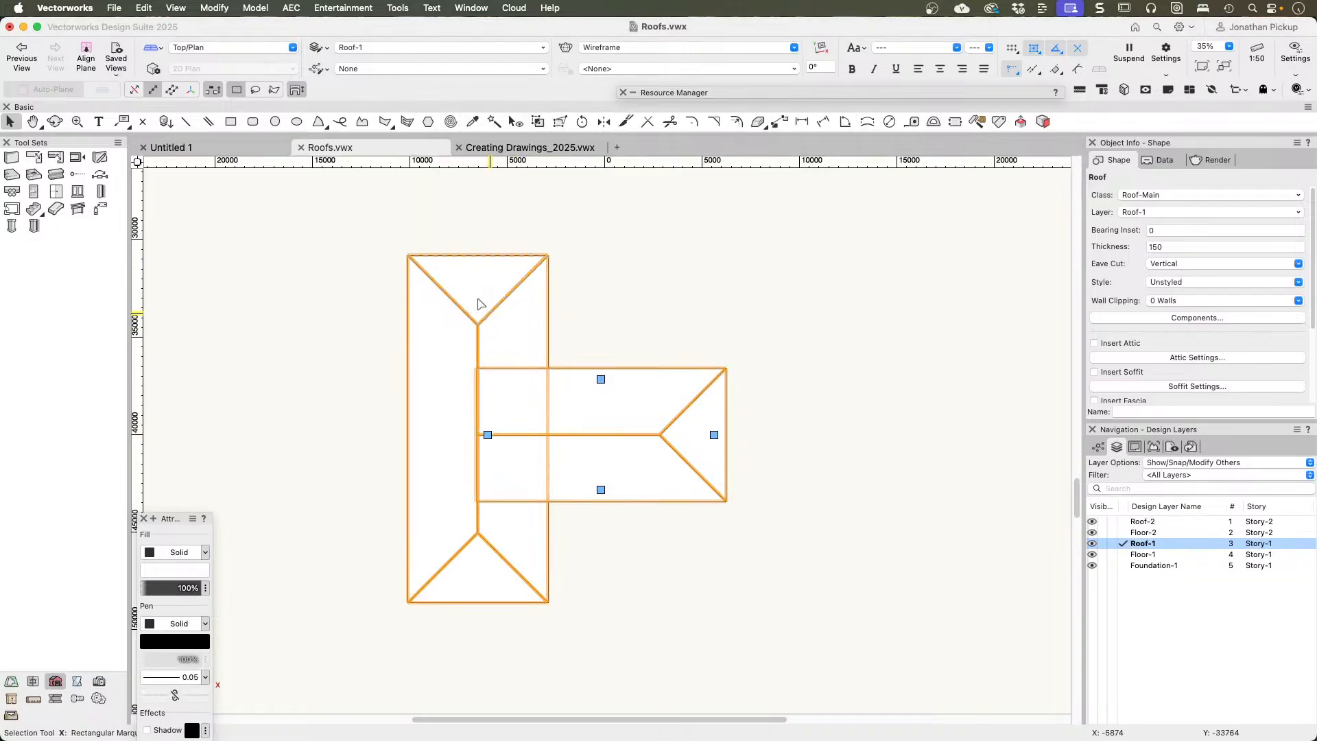
click(478, 268)
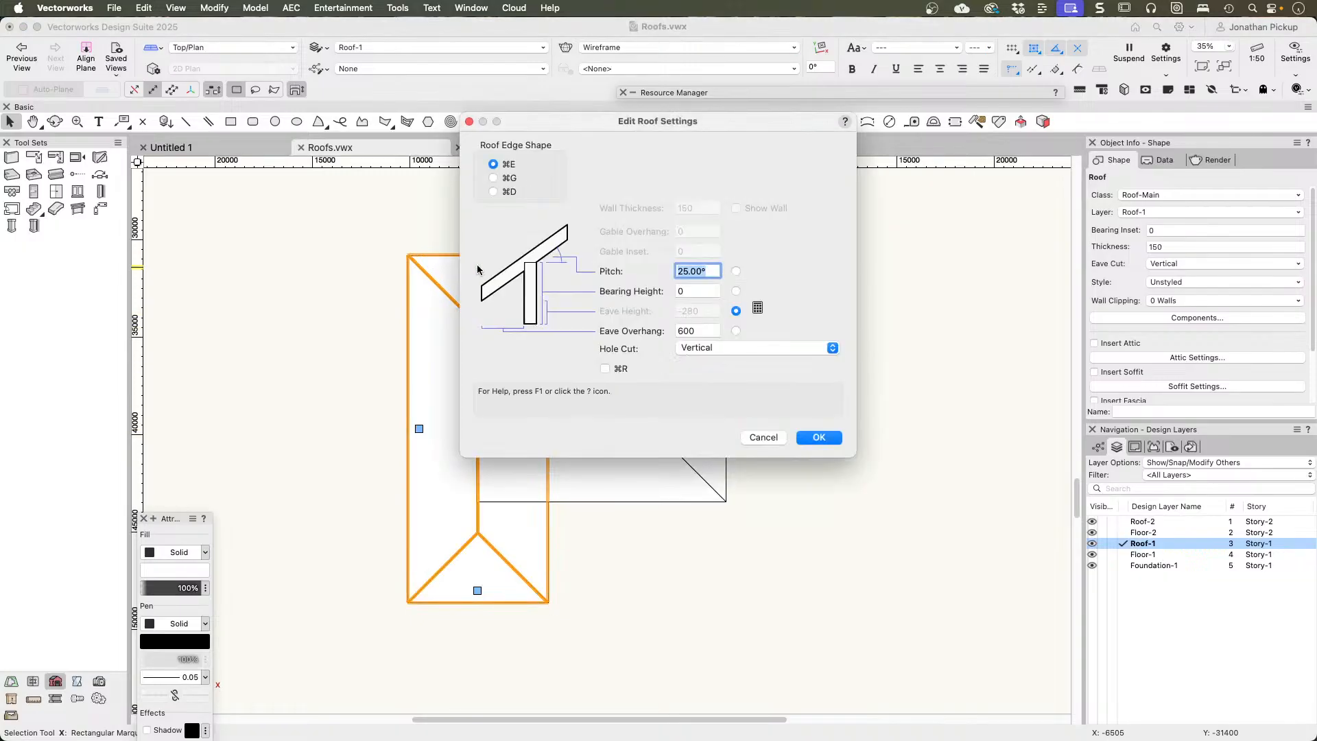
key(super+2)
key(Return)
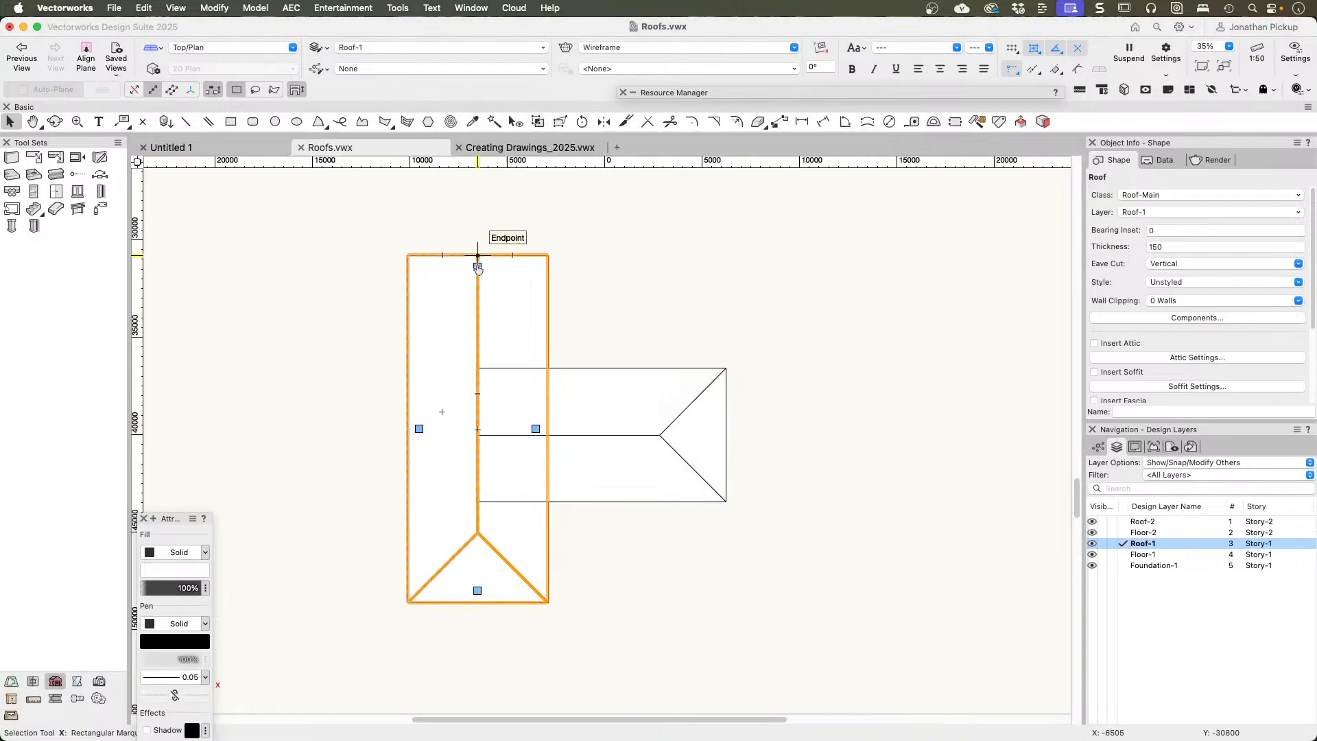
click(478, 592)
key(super+2)
key(Return)
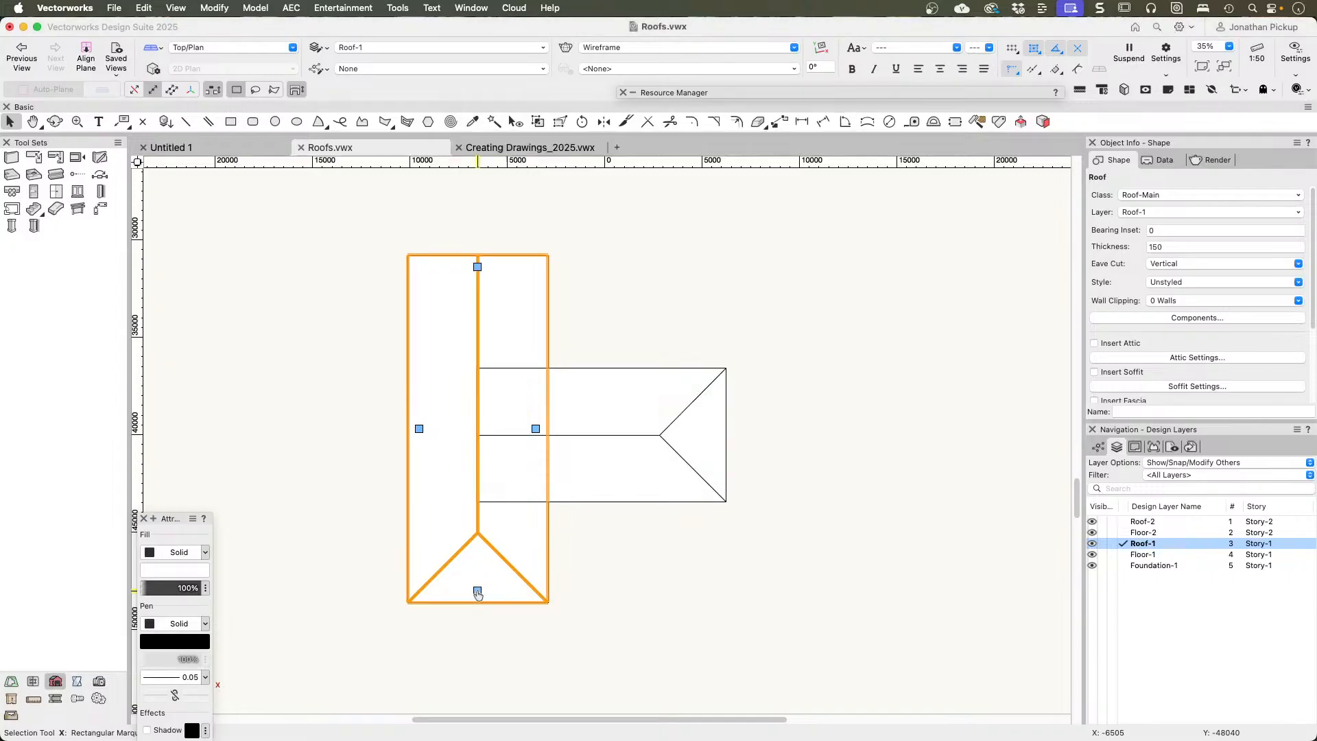
Step: Change the outer end of the wing's roof to a gable
click(705, 447)
click(713, 435)
key(super+2)
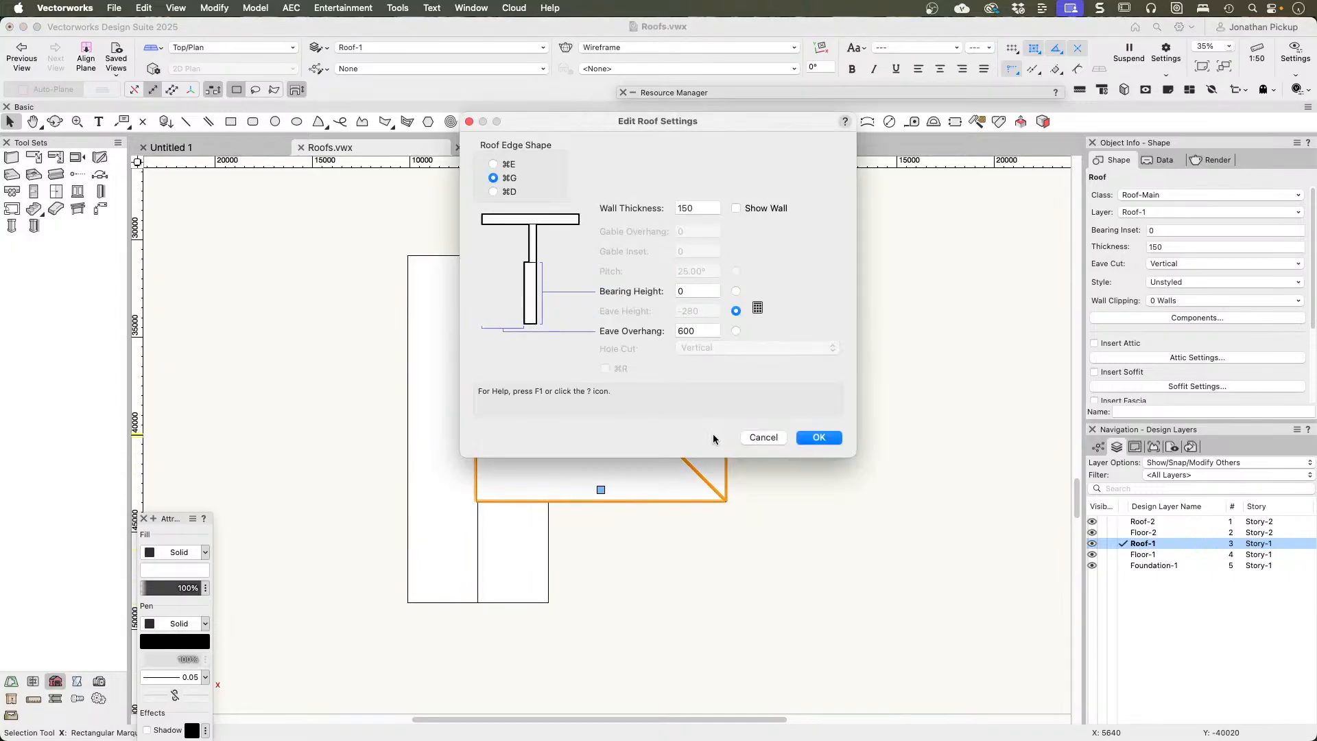
key(Return)
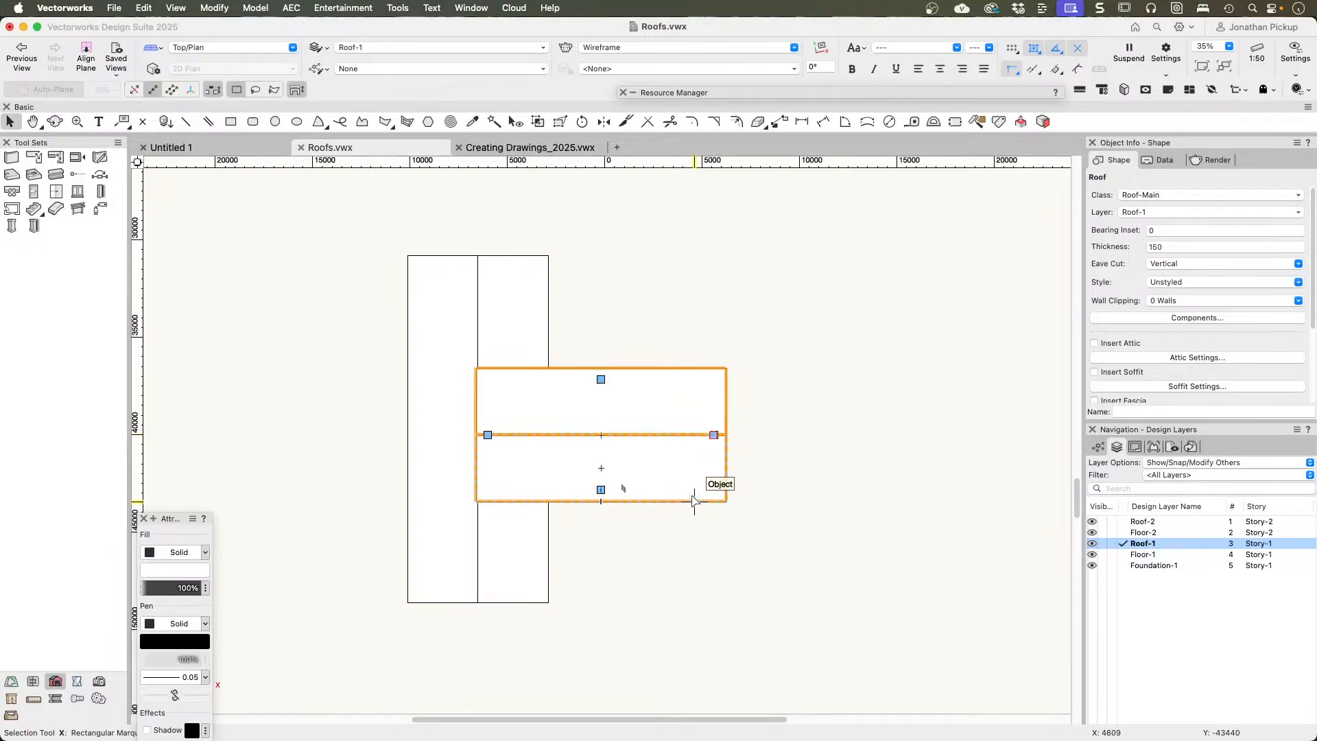
Step: Select both gabled roofs in the 3D view and move them vertically with a Z offset
mouse_move(691, 502)
super+middle_down()
mouse_move(649, 467)
mouse_move(526, 211)
mouse_move(459, 431)
super+middle_up()
shift+click(459, 431)
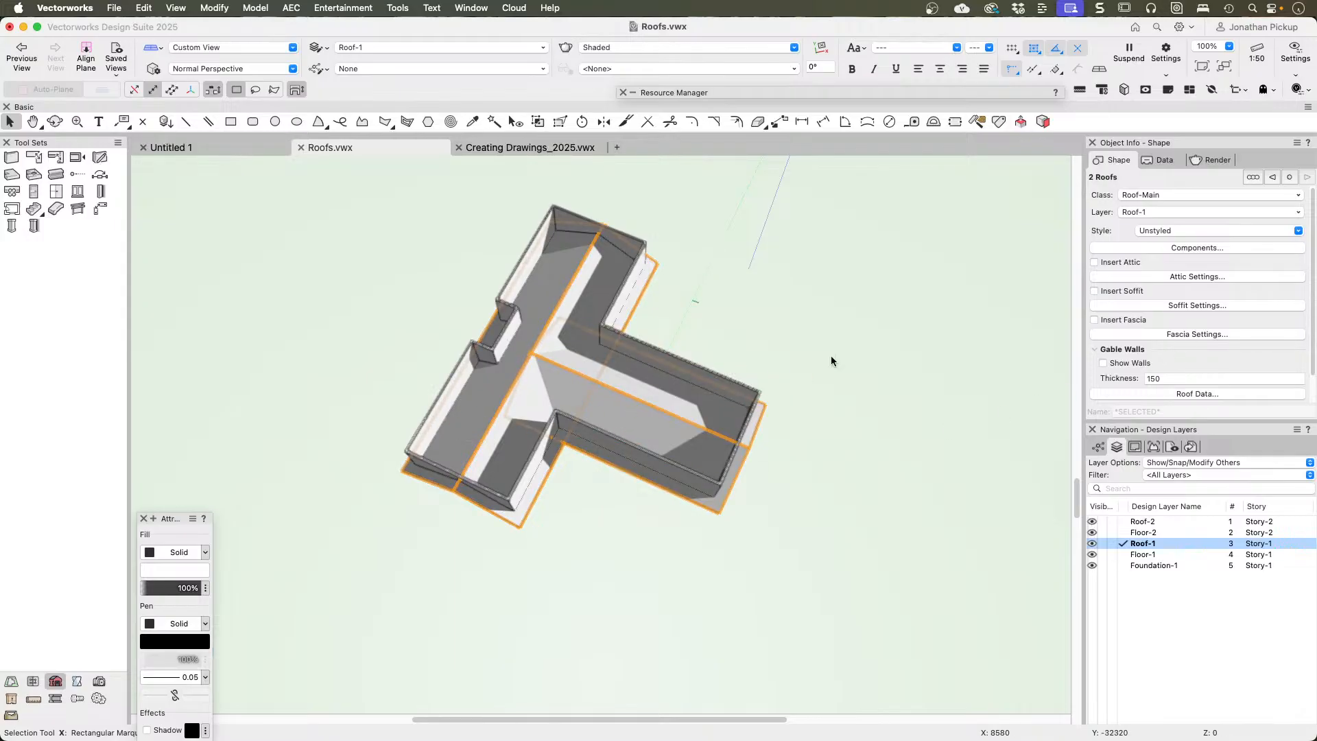
key(super+alt+m)
key(Tab)
key(Tab)
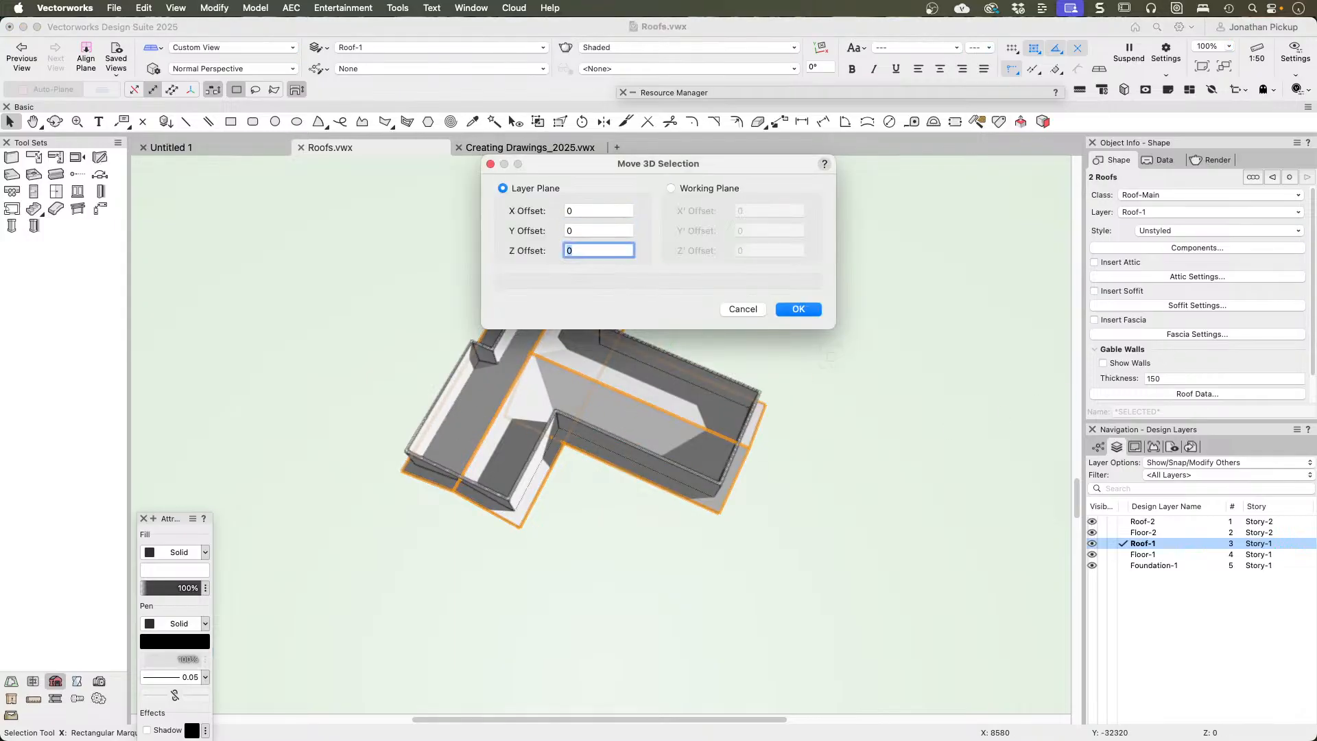
key(Return)
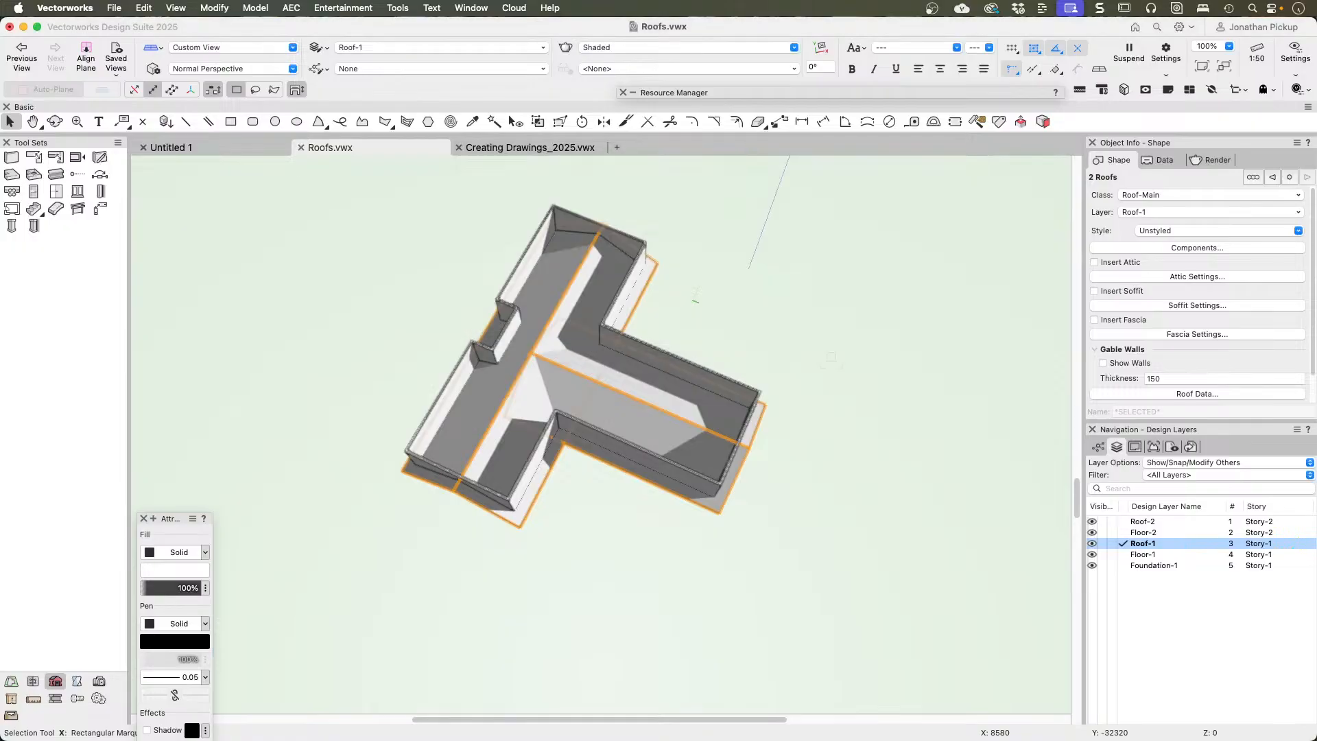
Step: Hide the Roof-2, Floor-2, Floor-1 and Foundation-1 design layers, leaving only Roof-1 showing
super+middle_drag(833, 498, 690, 120)
mouse_move(666, 356)
super+middle_down()
mouse_move(673, 441)
mouse_move(714, 500)
mouse_move(669, 552)
super+middle_up()
middle_drag(610, 470, 806, 728)
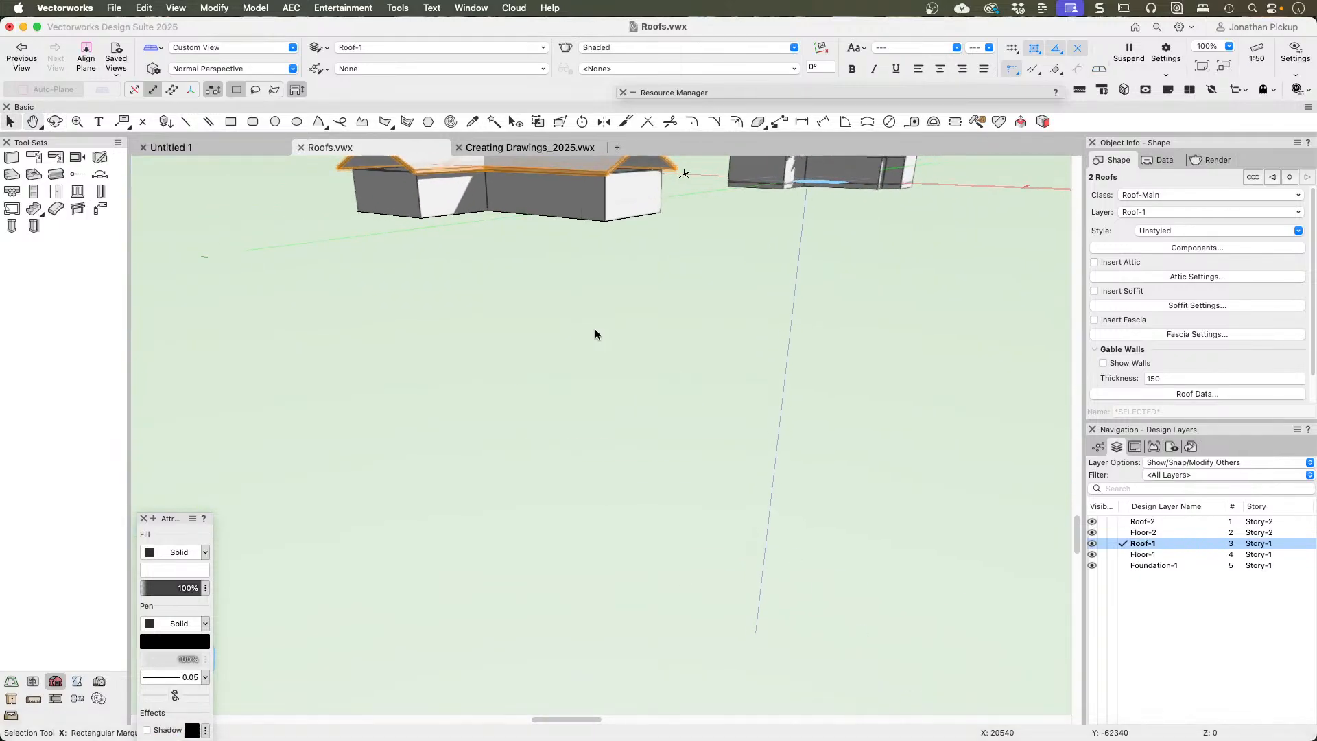
middle_drag(501, 198, 643, 513)
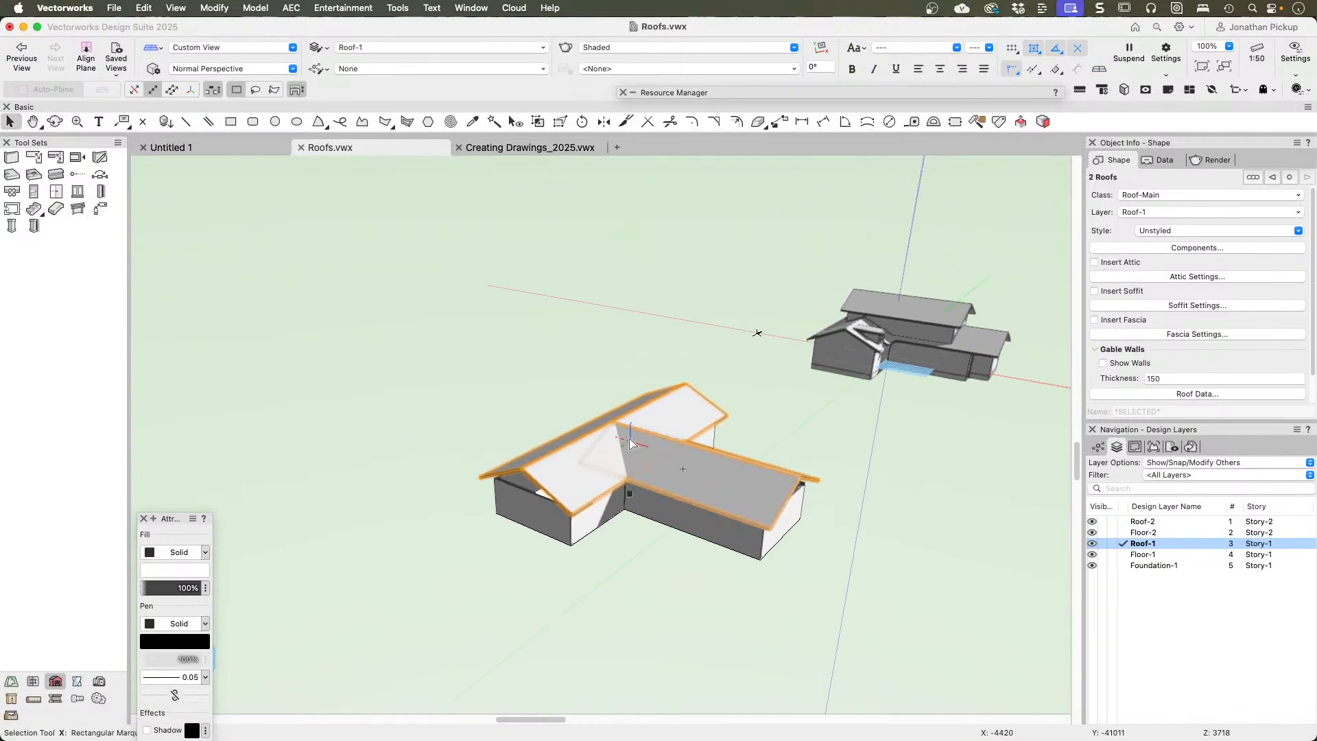
click(1098, 522)
click(1098, 532)
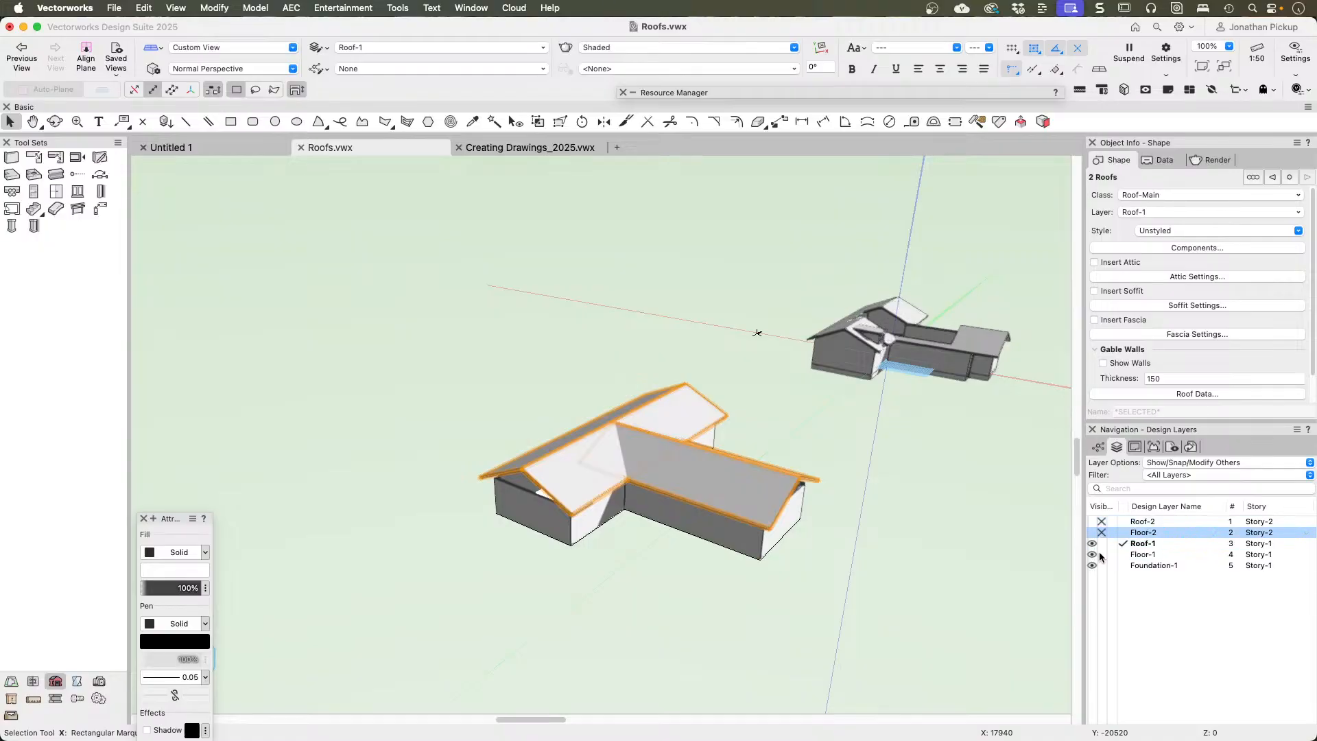
click(1099, 555)
click(1102, 566)
Step: Examine from several 3D angles how the wing's gabled roof intersects the main roof
key(shift+c)
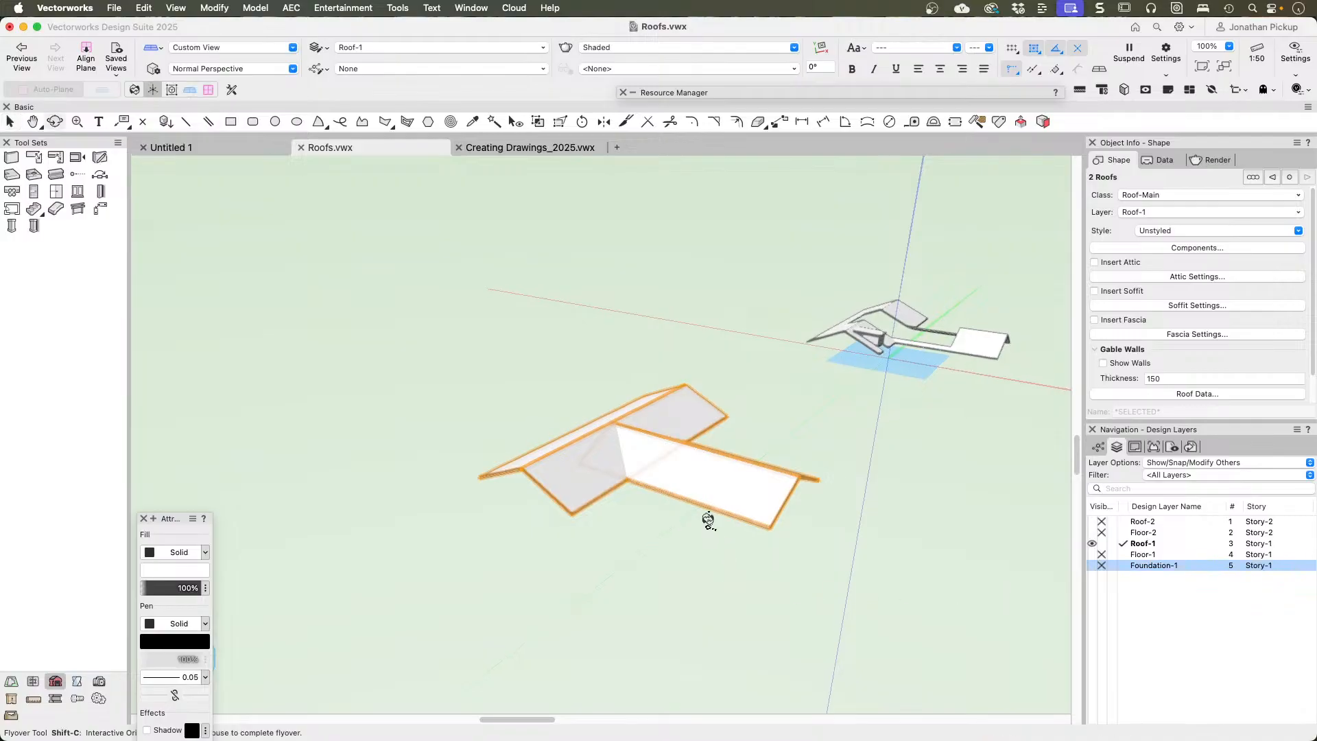
drag(705, 521, 611, 576)
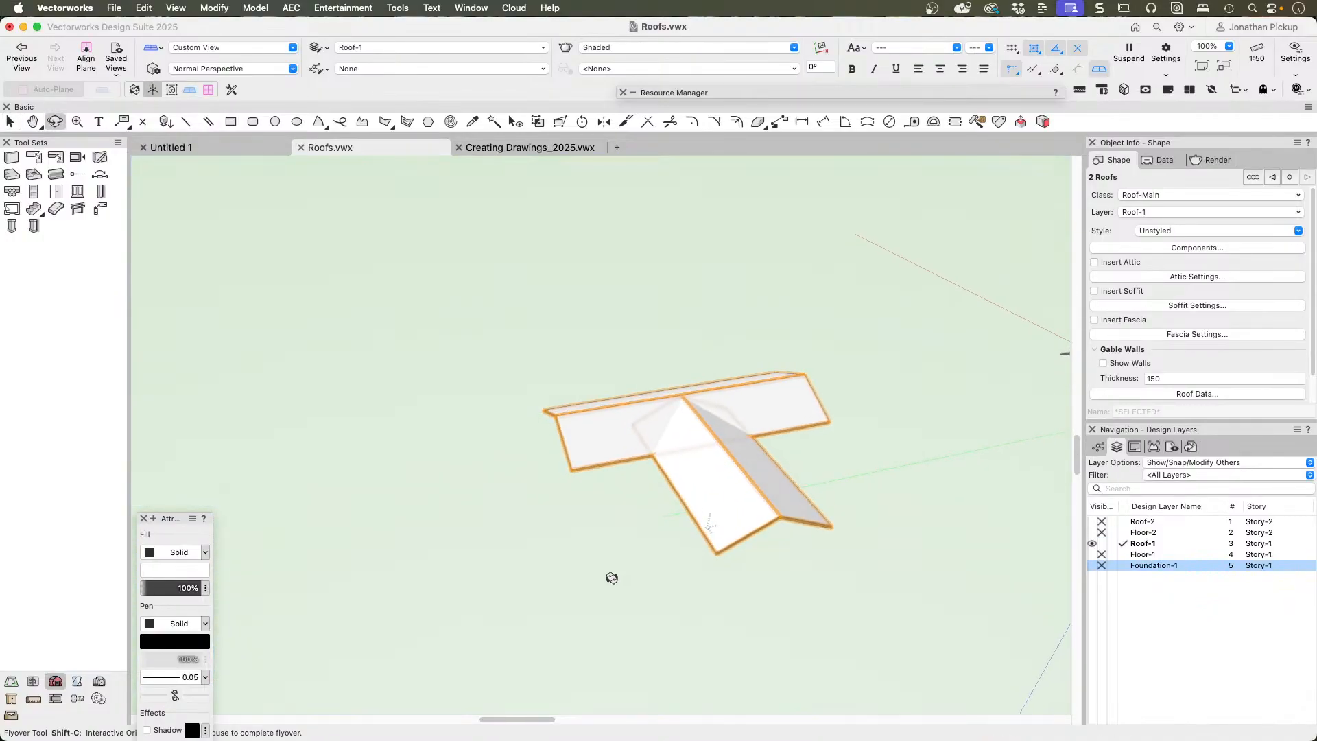
key(x)
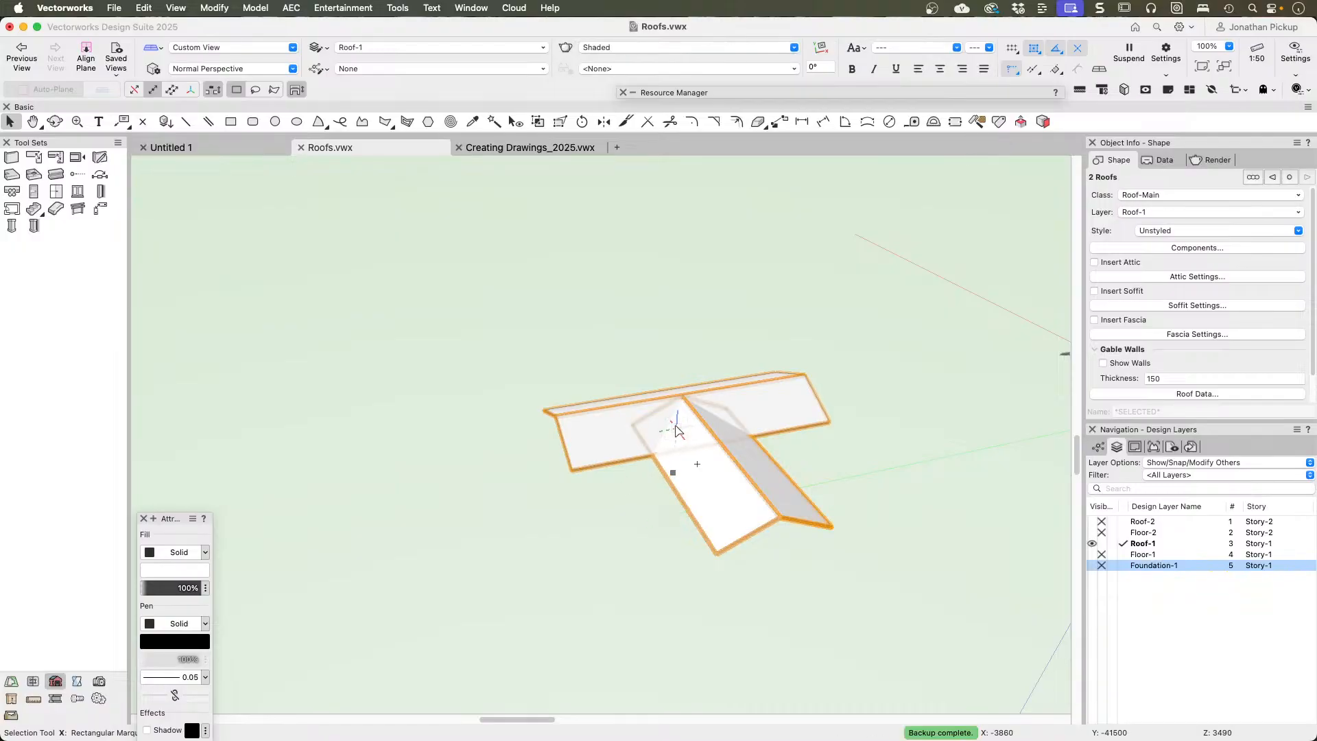
scroll(676, 430, up, 3)
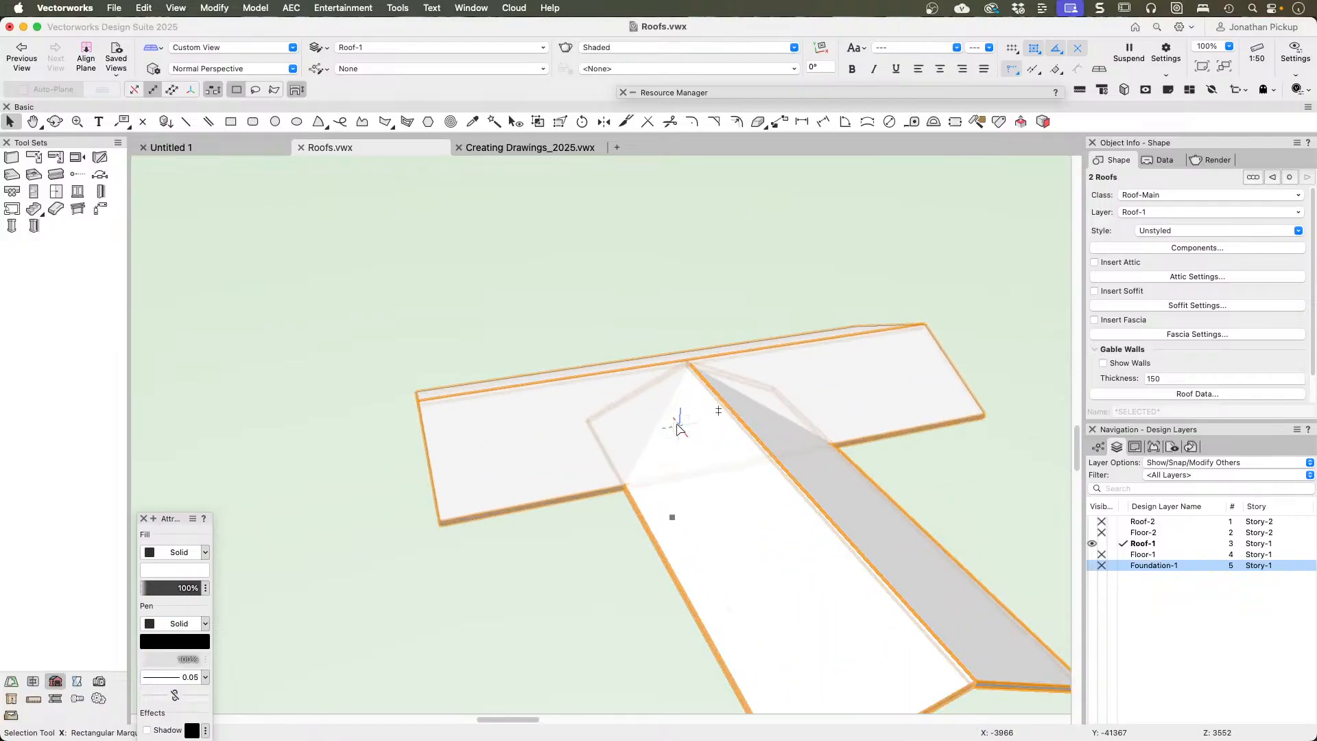
key(c)
drag(667, 430, 658, 426)
super+middle_drag(866, 501, 899, 518)
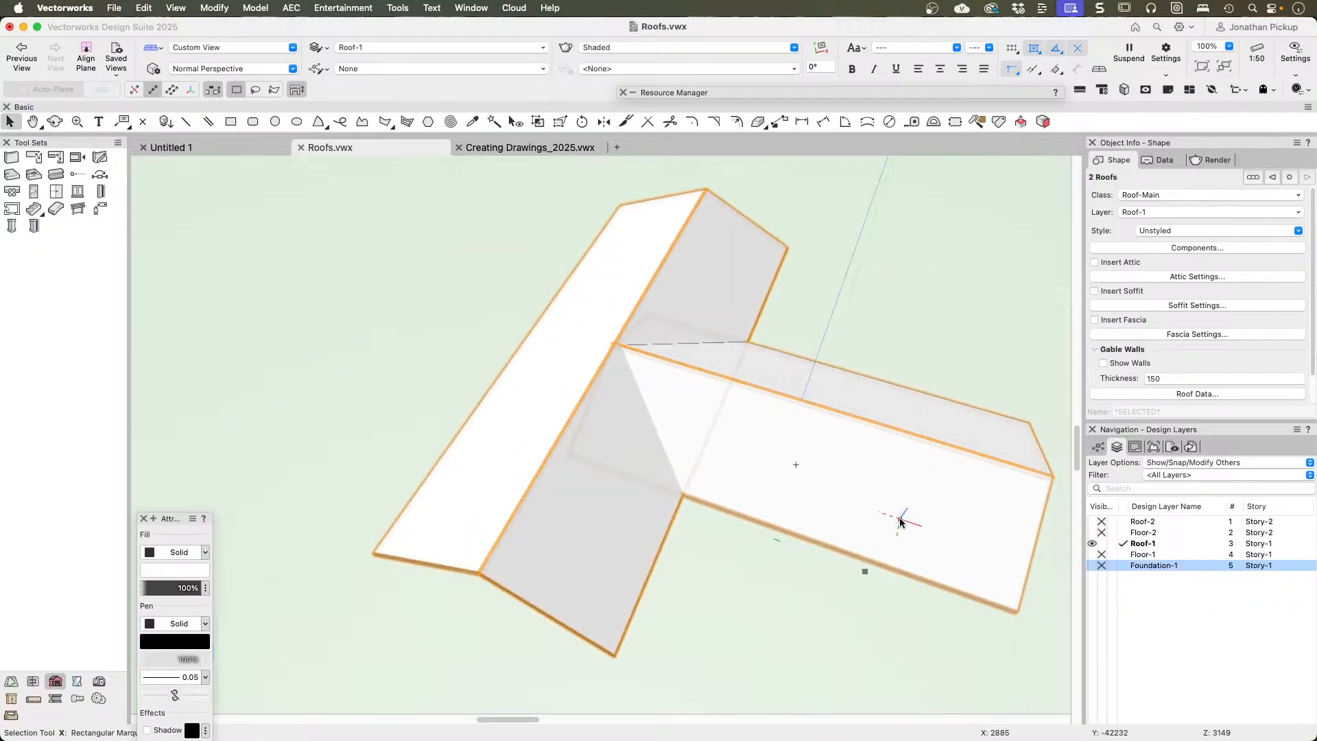
Step: In Top/Plan view, select both T-shaped gabled roofs and convert a copy of them to lines with Hidden Line Rendering
key(super+5)
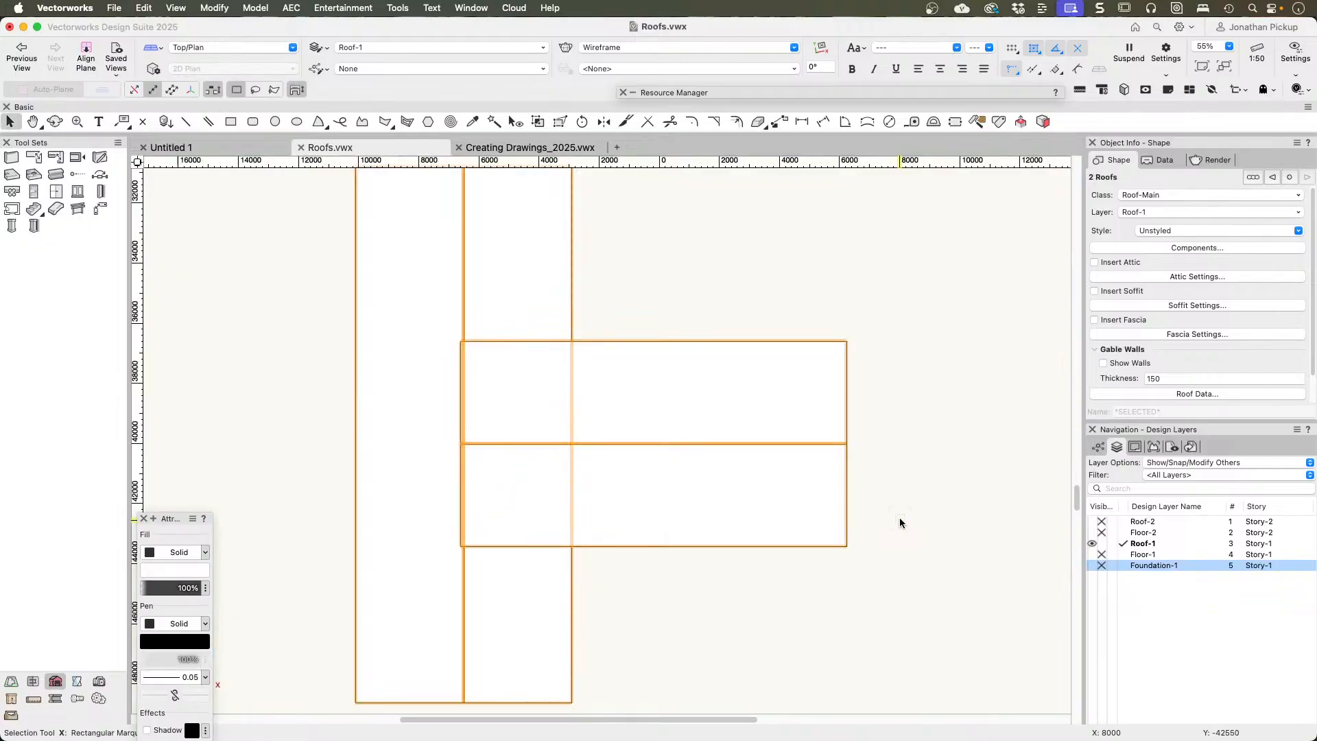
scroll(747, 414, down, 6)
key(h)
drag(734, 300, 692, 412)
key(x)
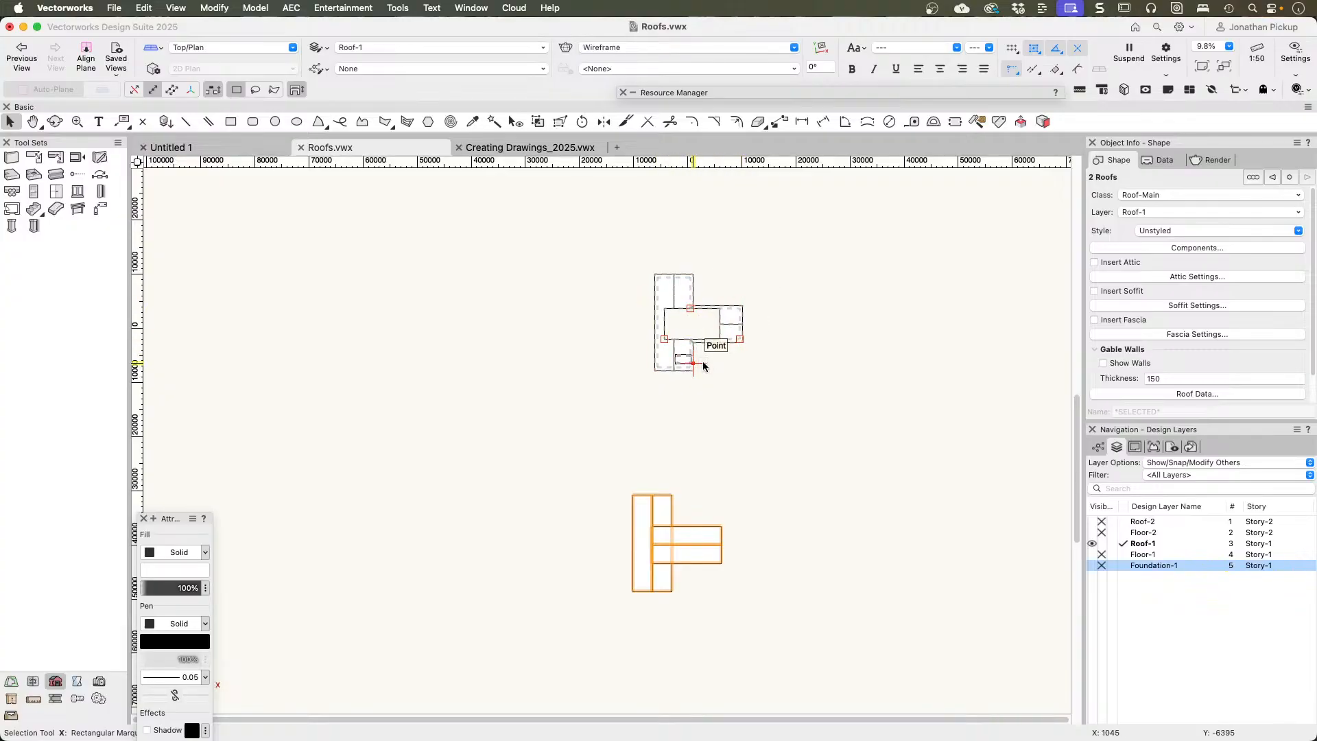
scroll(703, 365, up, 4)
scroll(731, 371, down, 4)
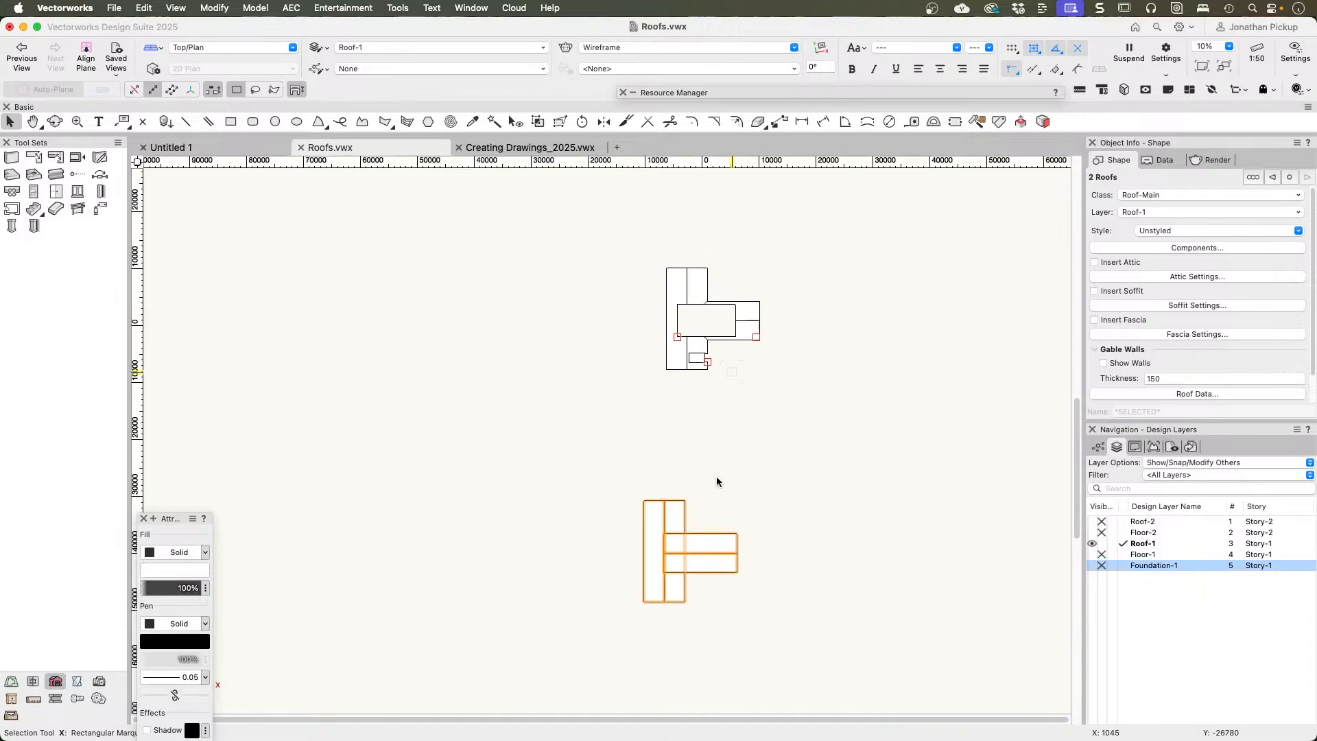
middle_drag(716, 481, 699, 370)
scroll(679, 384, up, 4)
key(h)
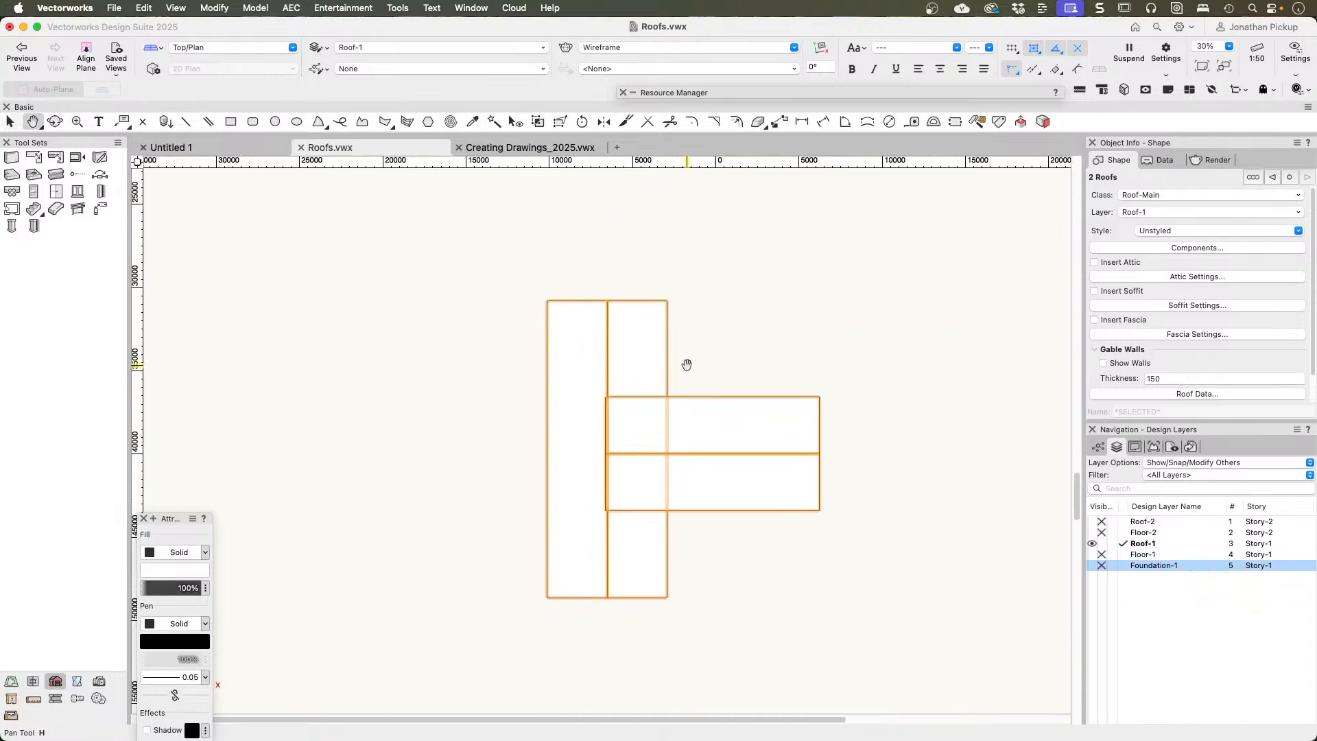
drag(687, 364, 638, 333)
key(x)
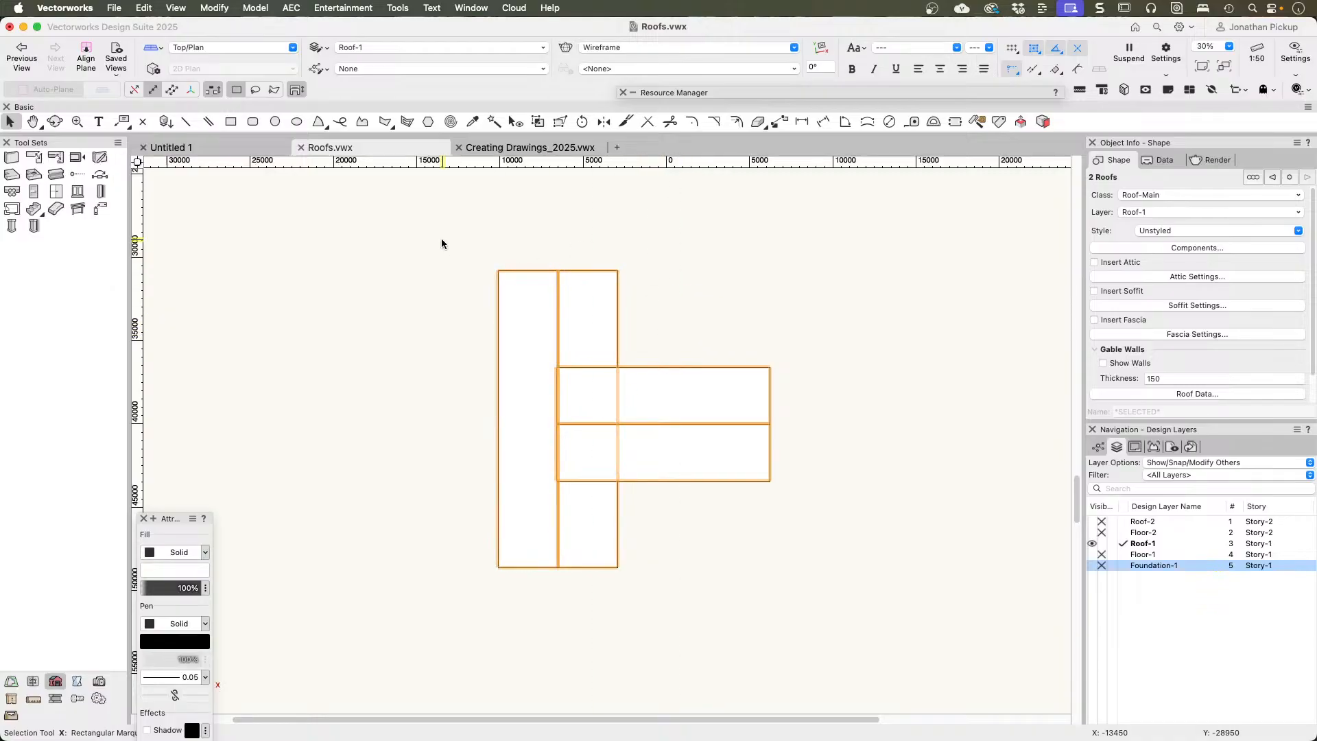
drag(421, 236, 836, 695)
click(218, 8)
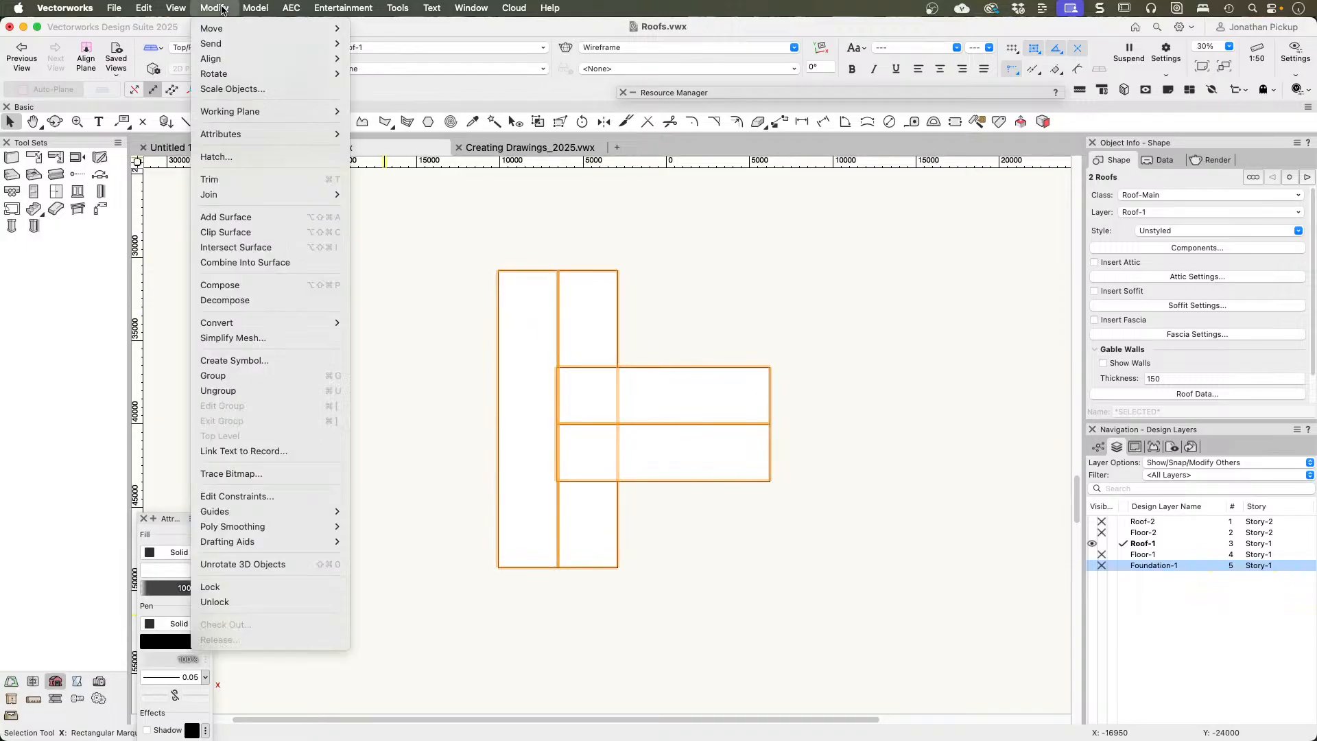
mouse_move(253, 323)
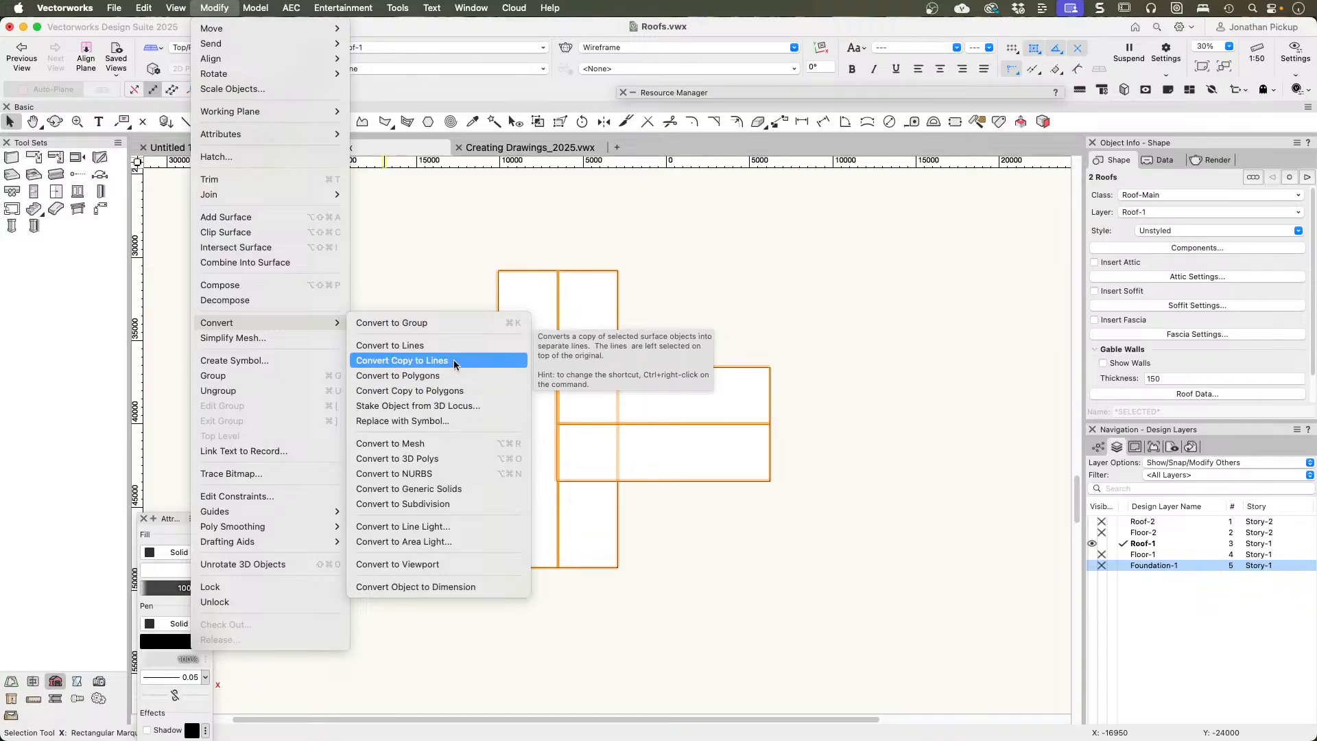
click(456, 360)
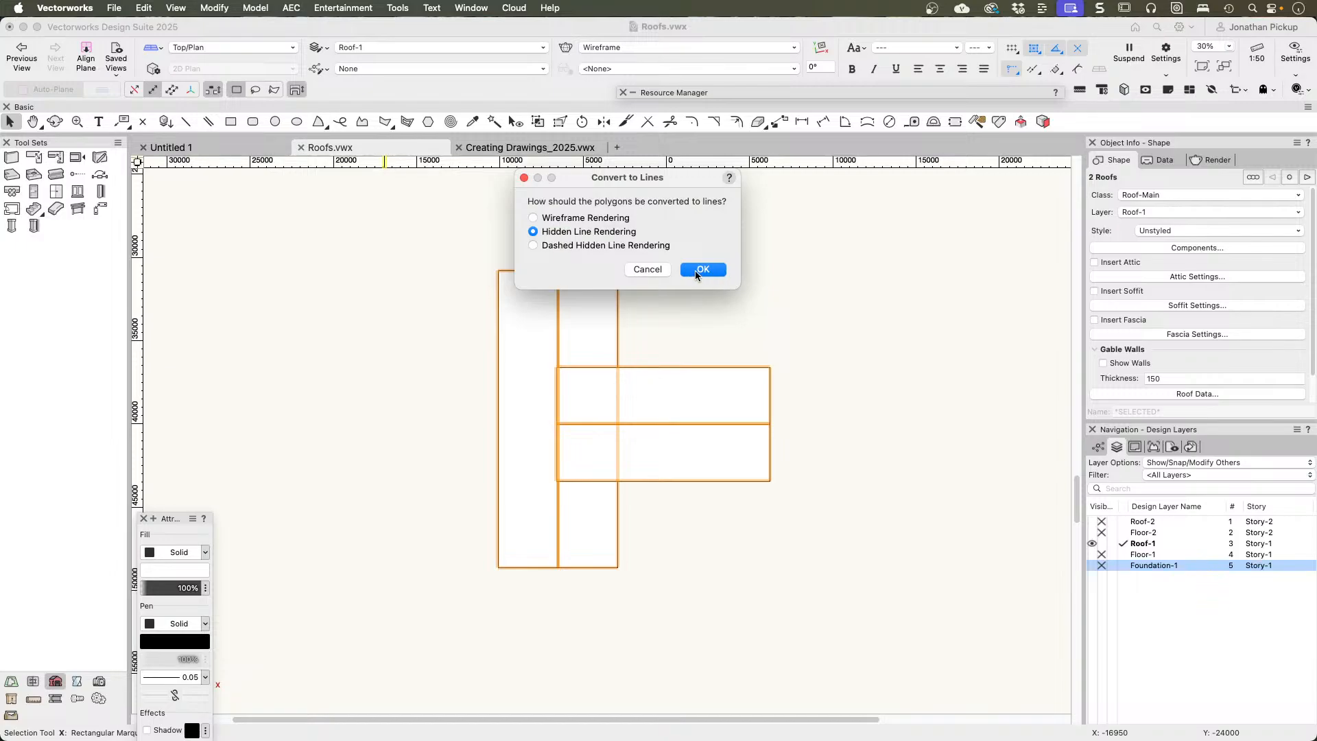
click(695, 271)
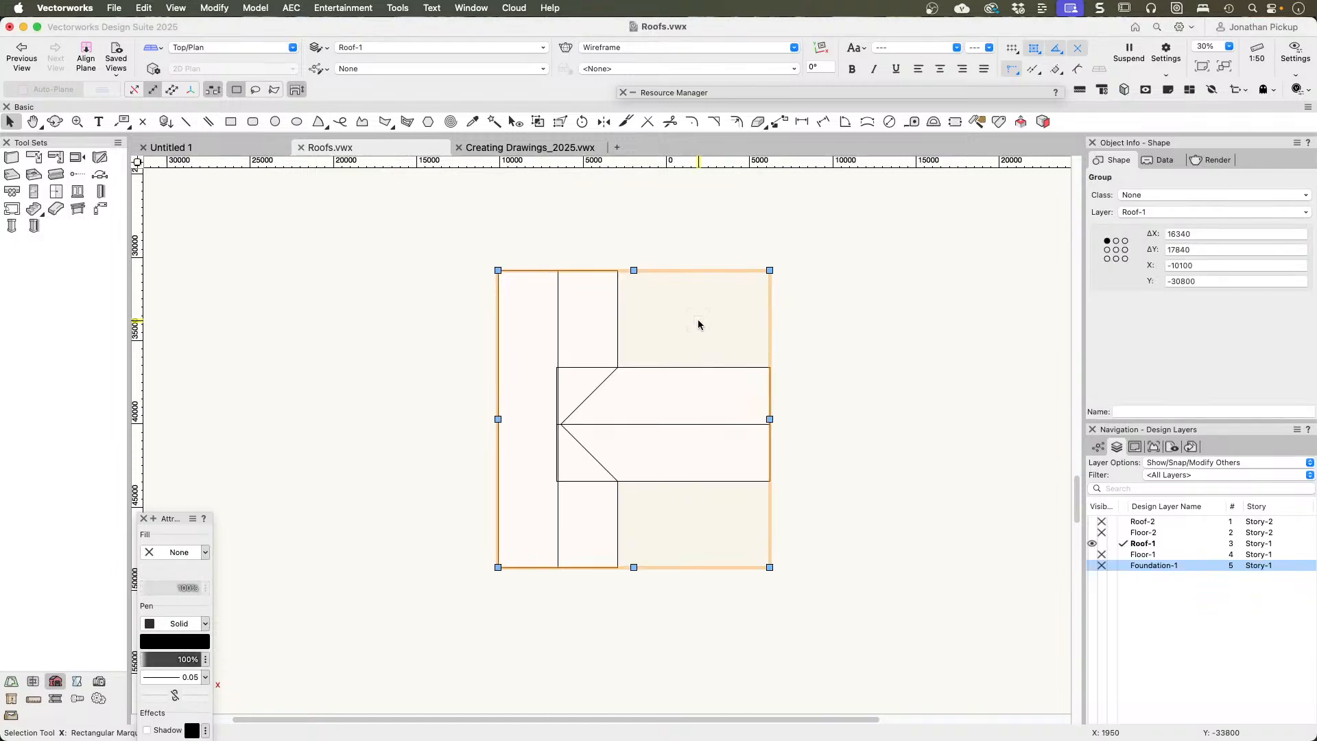
Step: Inspect the valley lines inside the converted line group, exit it and remove the group
key(v)
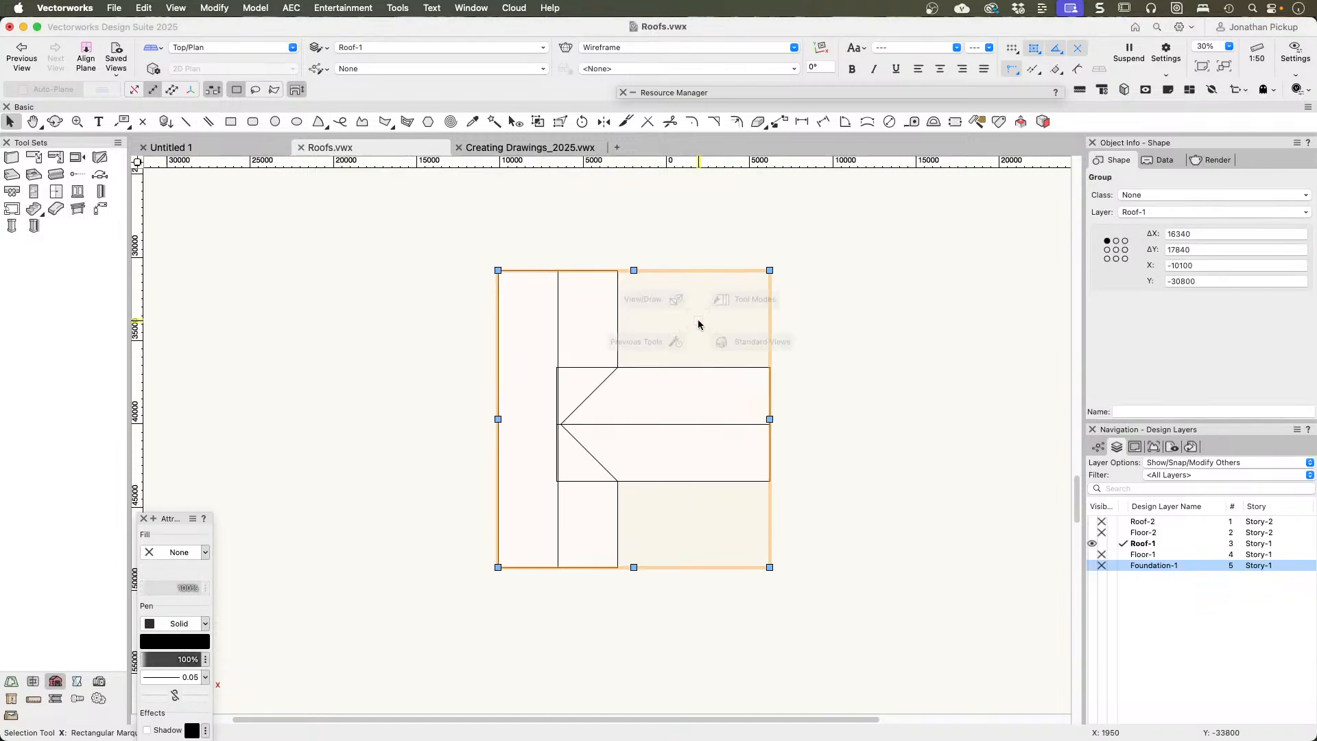
key(super+bracketleft)
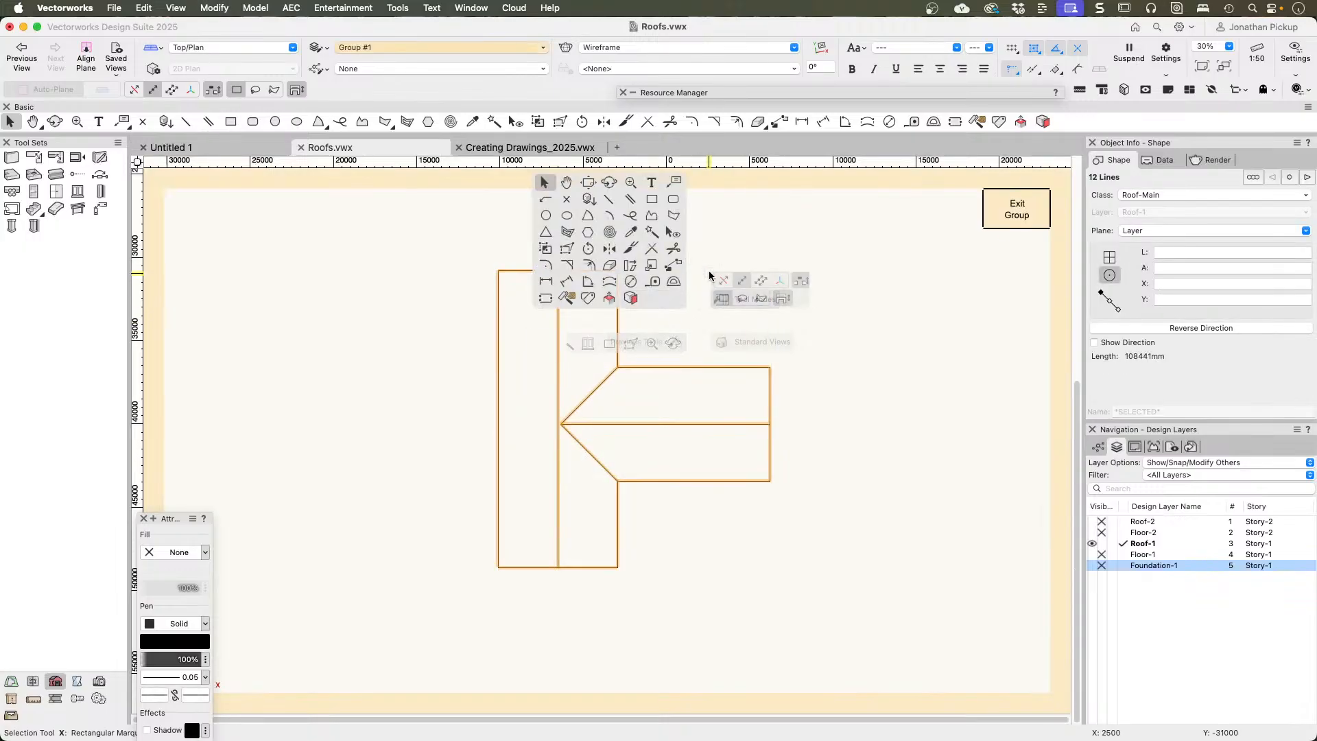
click(709, 270)
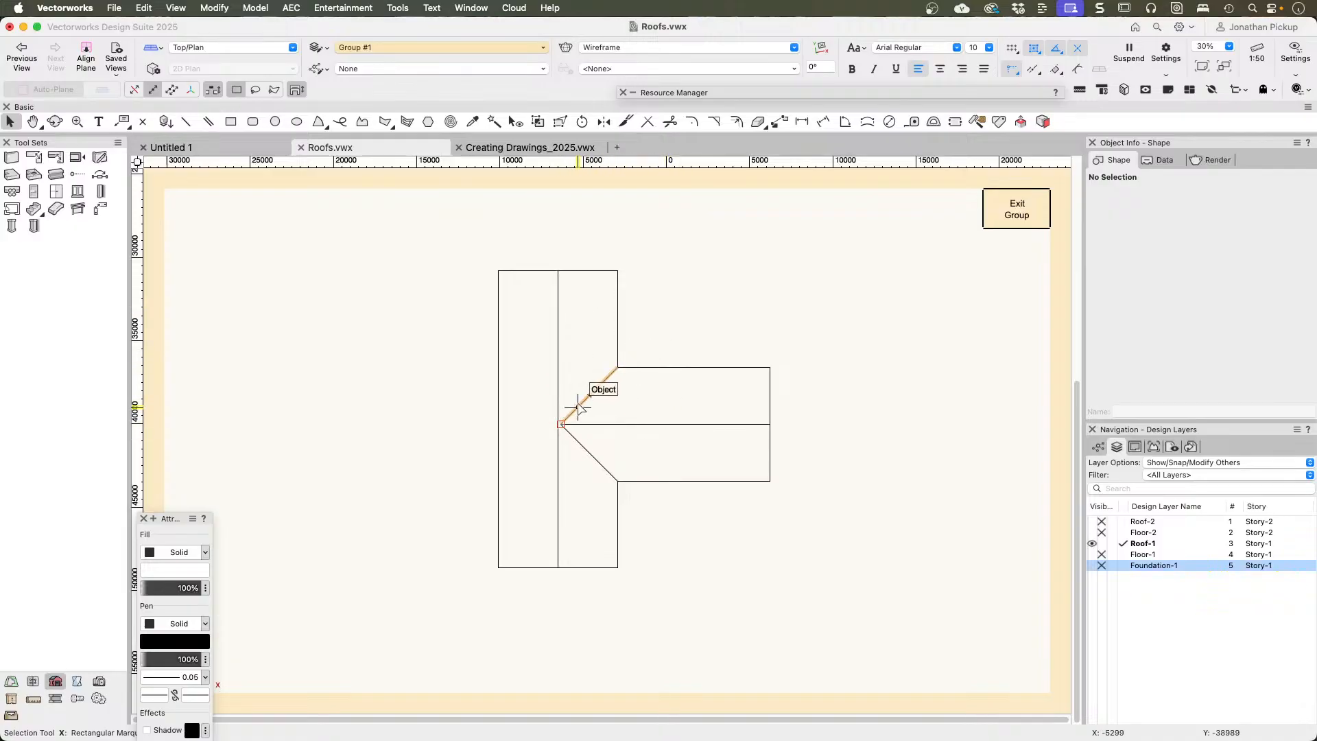
click(1036, 215)
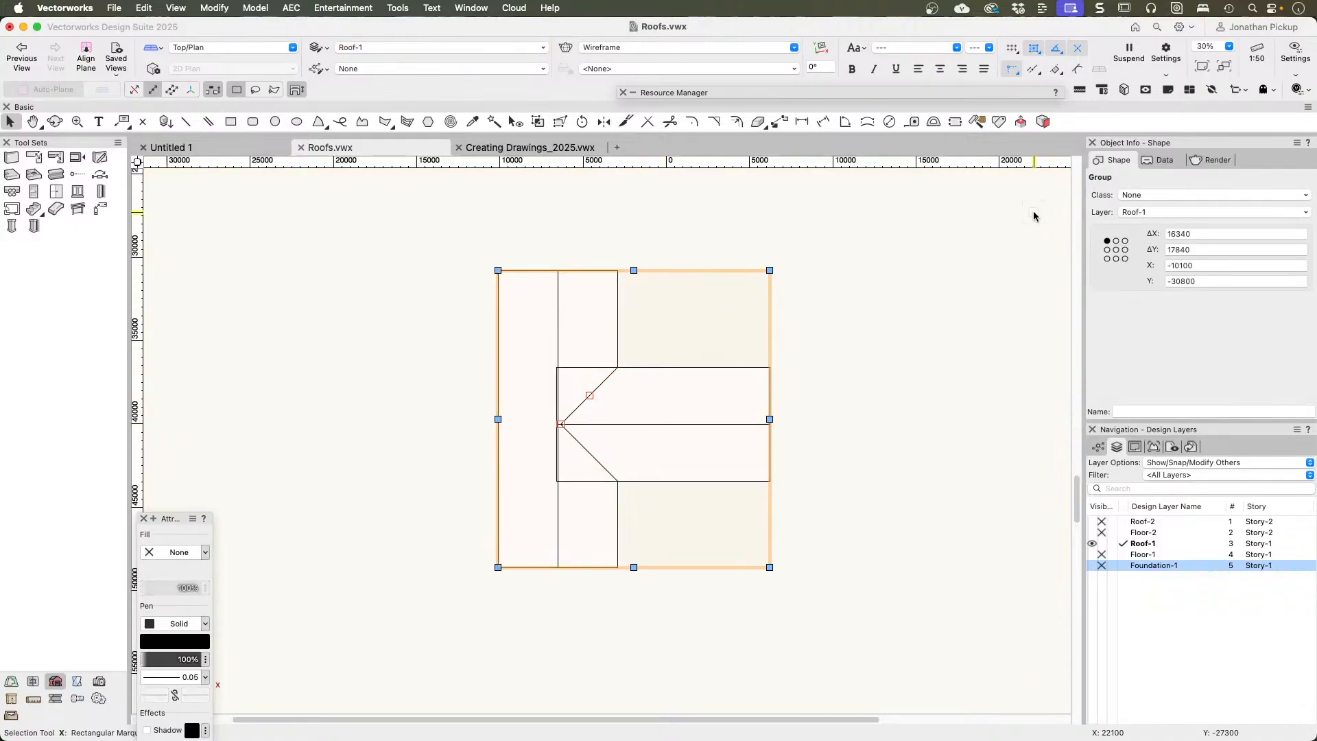
click(808, 411)
Step: Set the long eave on the wing's upper side in plan to a 15° pitch and a 2400 bearing height, and check it in 3D
click(693, 445)
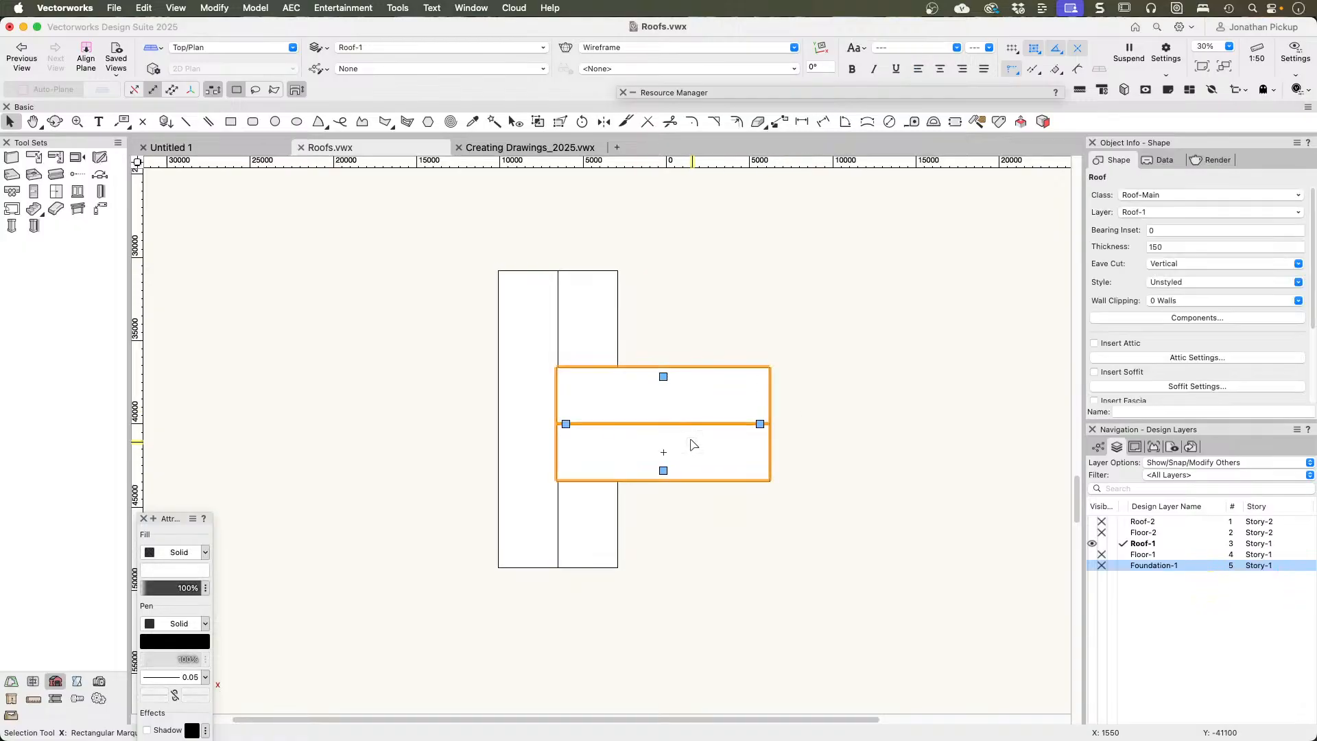
click(664, 376)
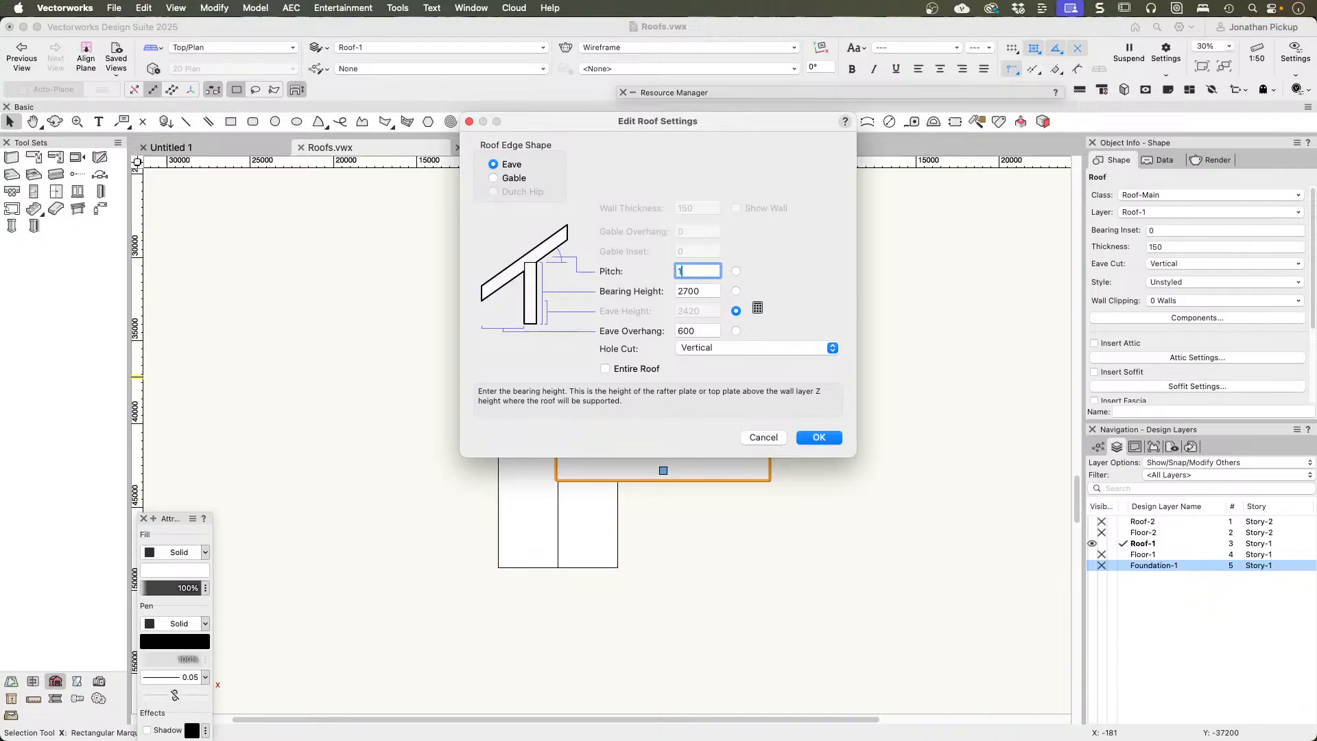
key(Tab)
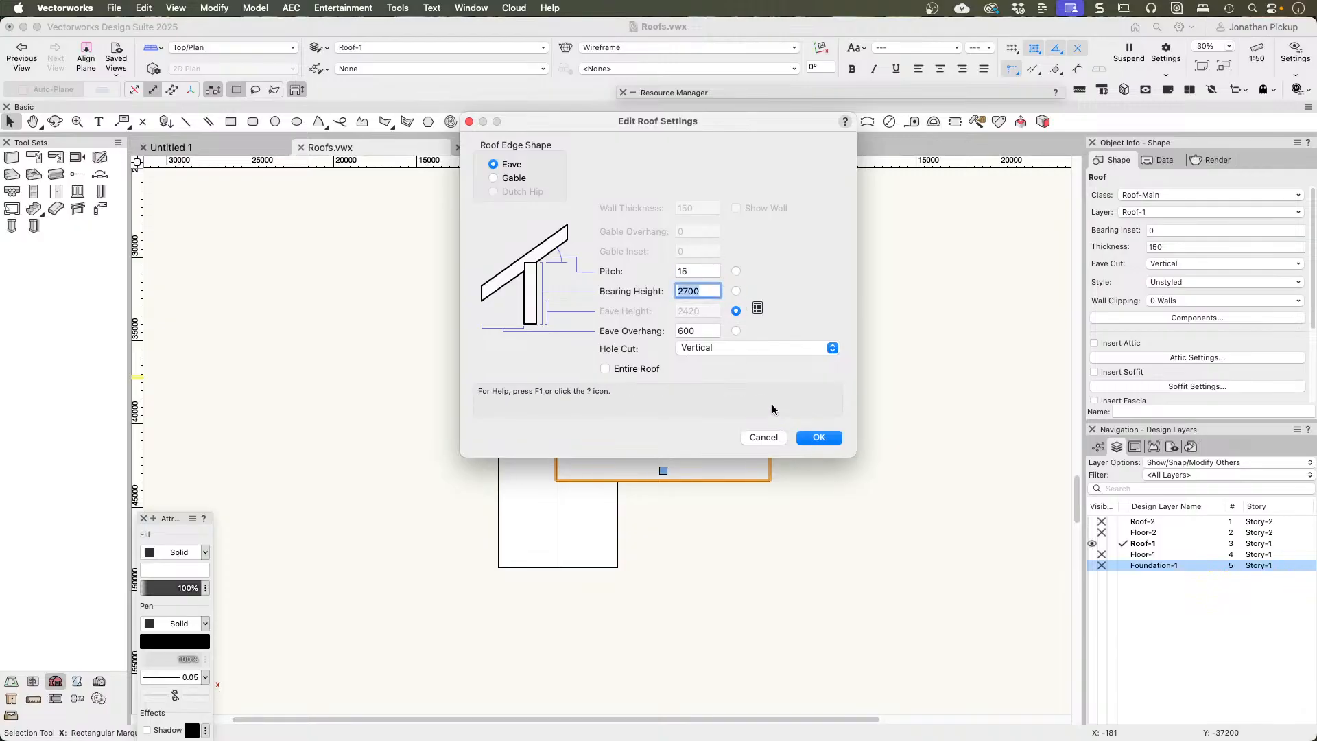
text(2400)
key(Tab)
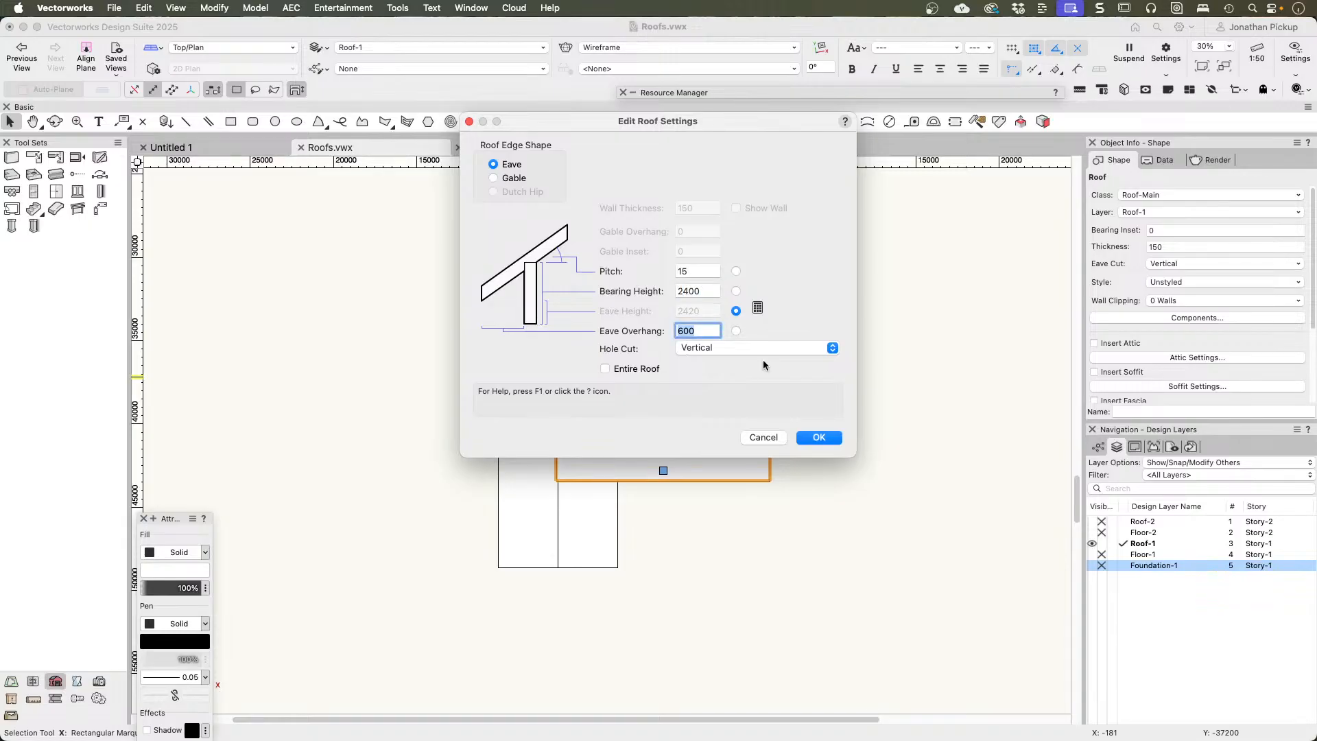
click(818, 438)
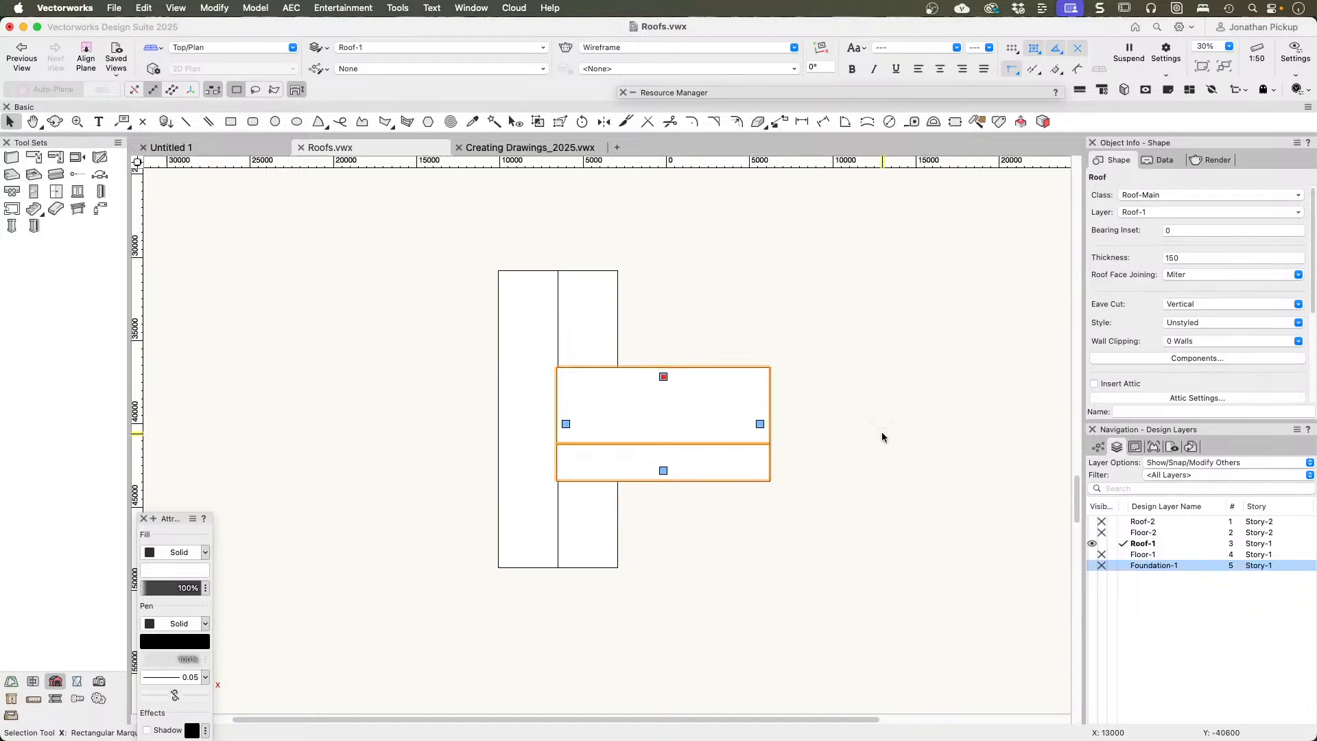
double_click(664, 376)
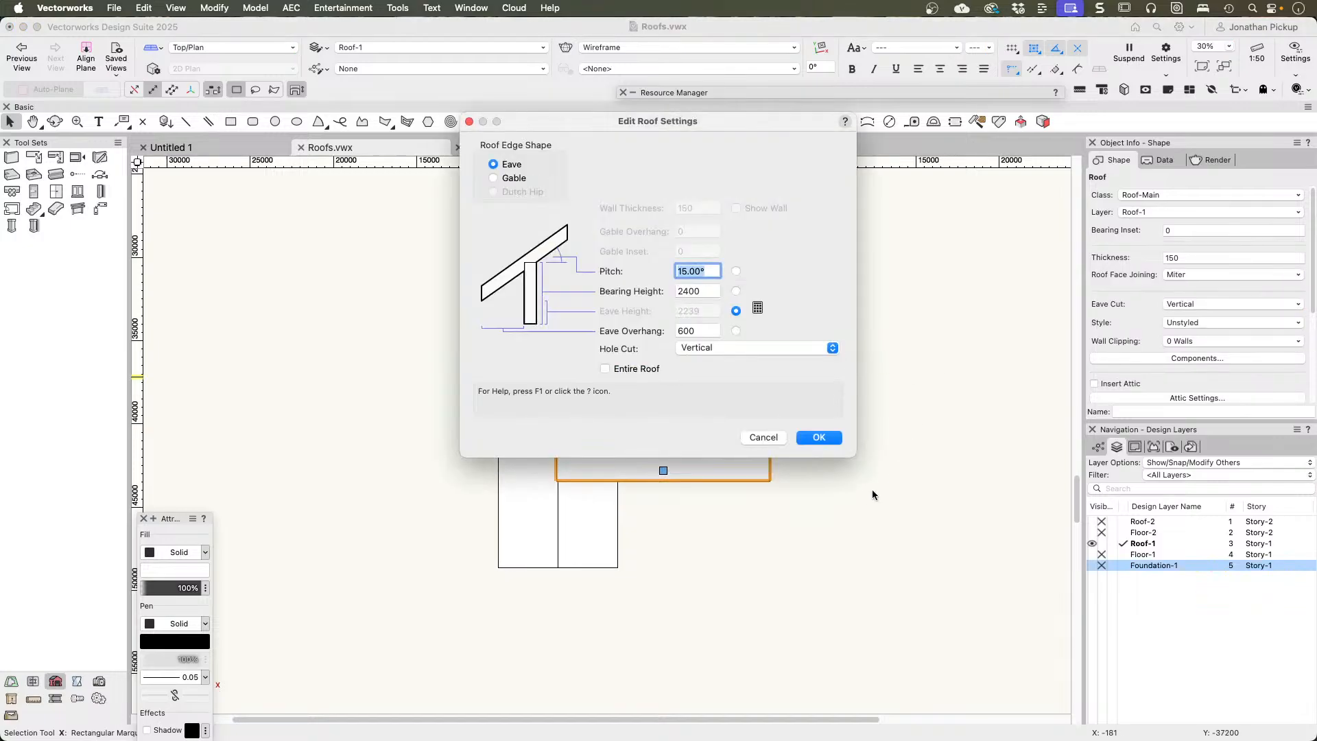
click(817, 442)
mouse_move(816, 445)
ctrl+middle_down()
mouse_move(734, 420)
mouse_move(656, 212)
mouse_move(655, 94)
mouse_move(461, 89)
mouse_move(307, 176)
mouse_move(655, 403)
mouse_move(806, 461)
ctrl+middle_up()
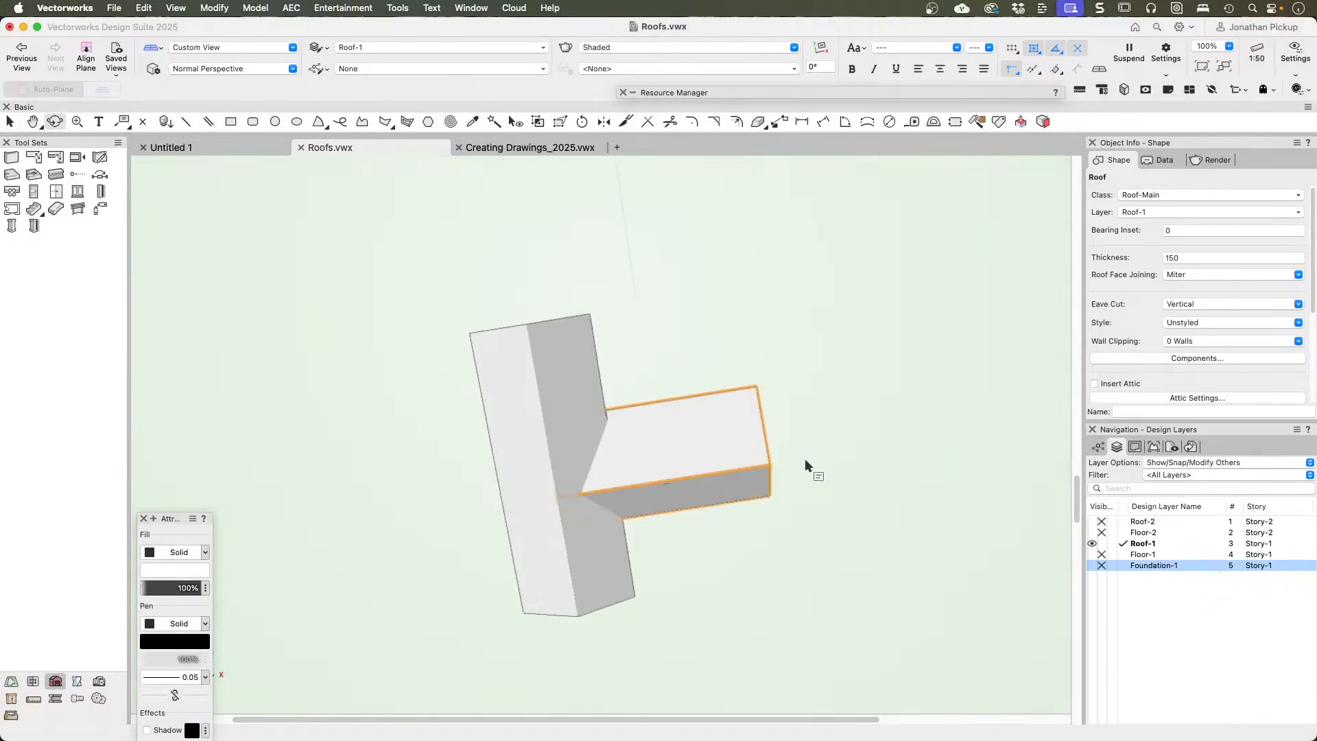
Step: Convert a hidden-line copy of the main roof and the modified wing roof to lines, and open the resulting group for editing
key(super+5)
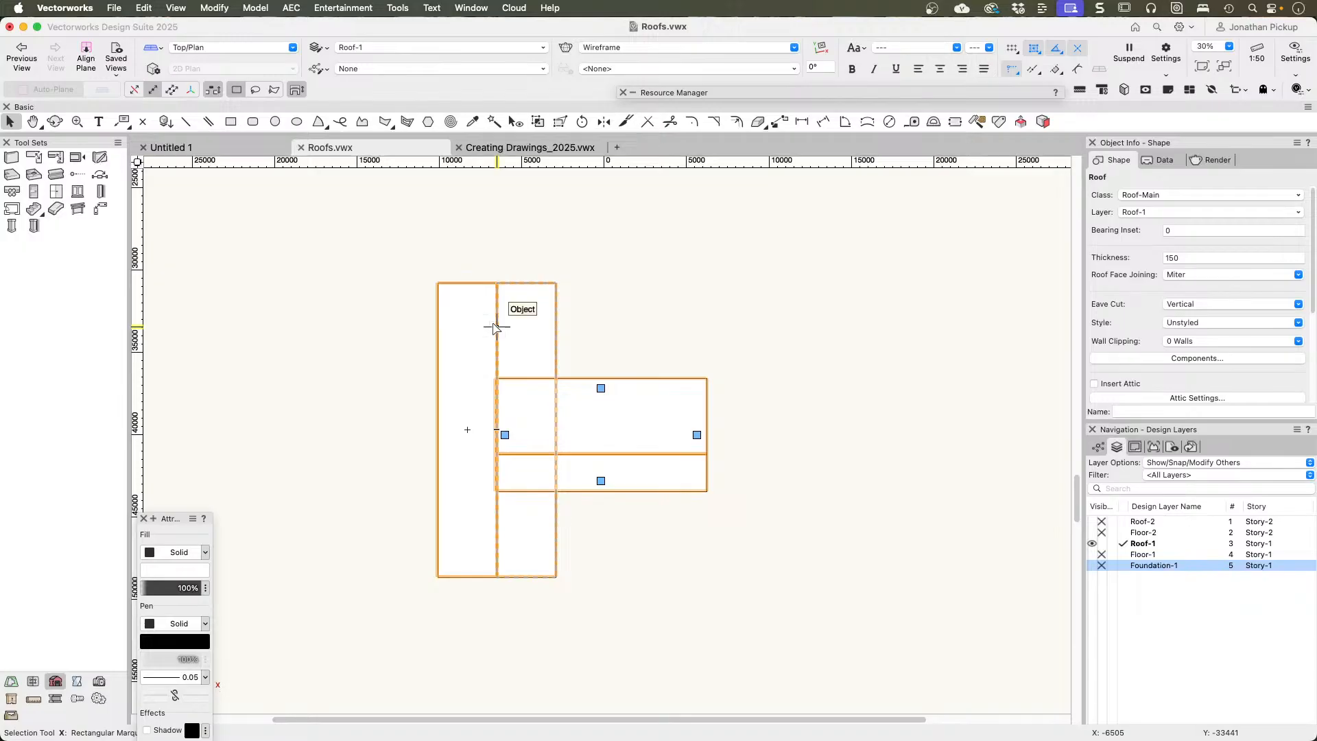
click(477, 338)
shift+click(568, 388)
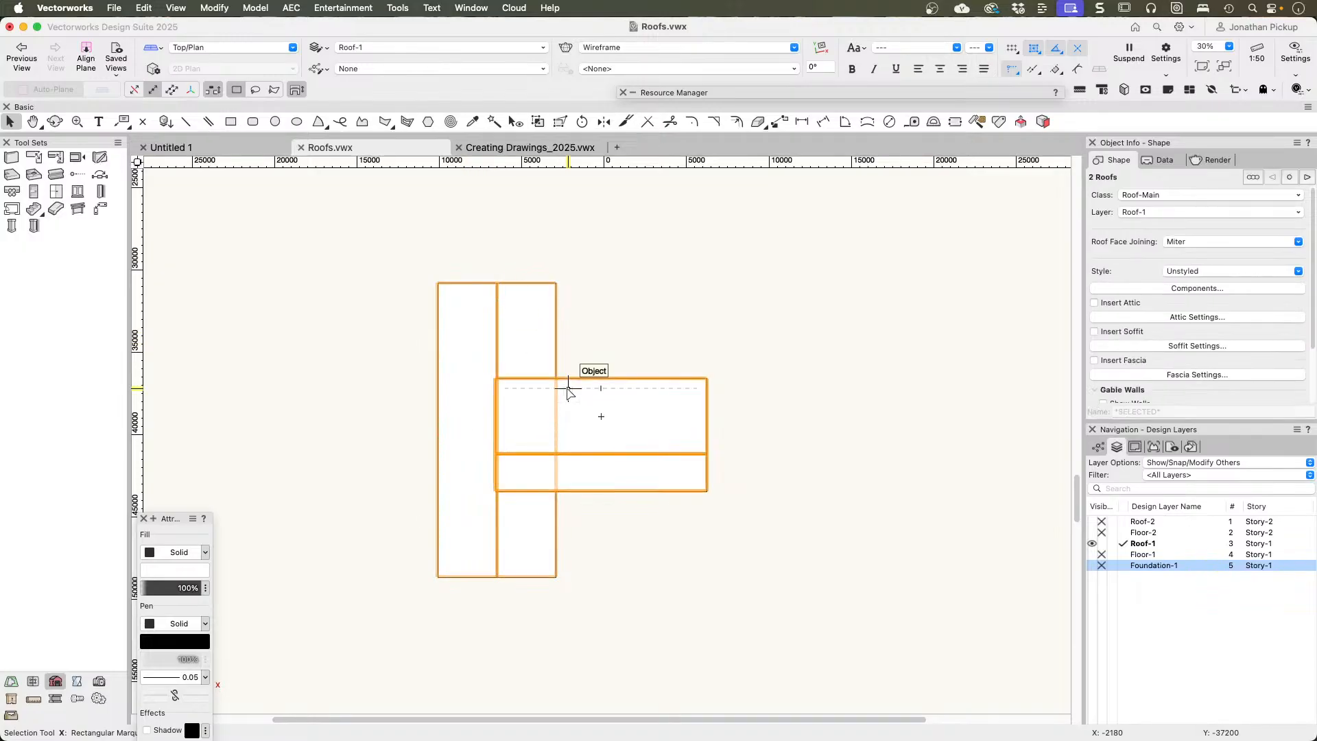
click(214, 7)
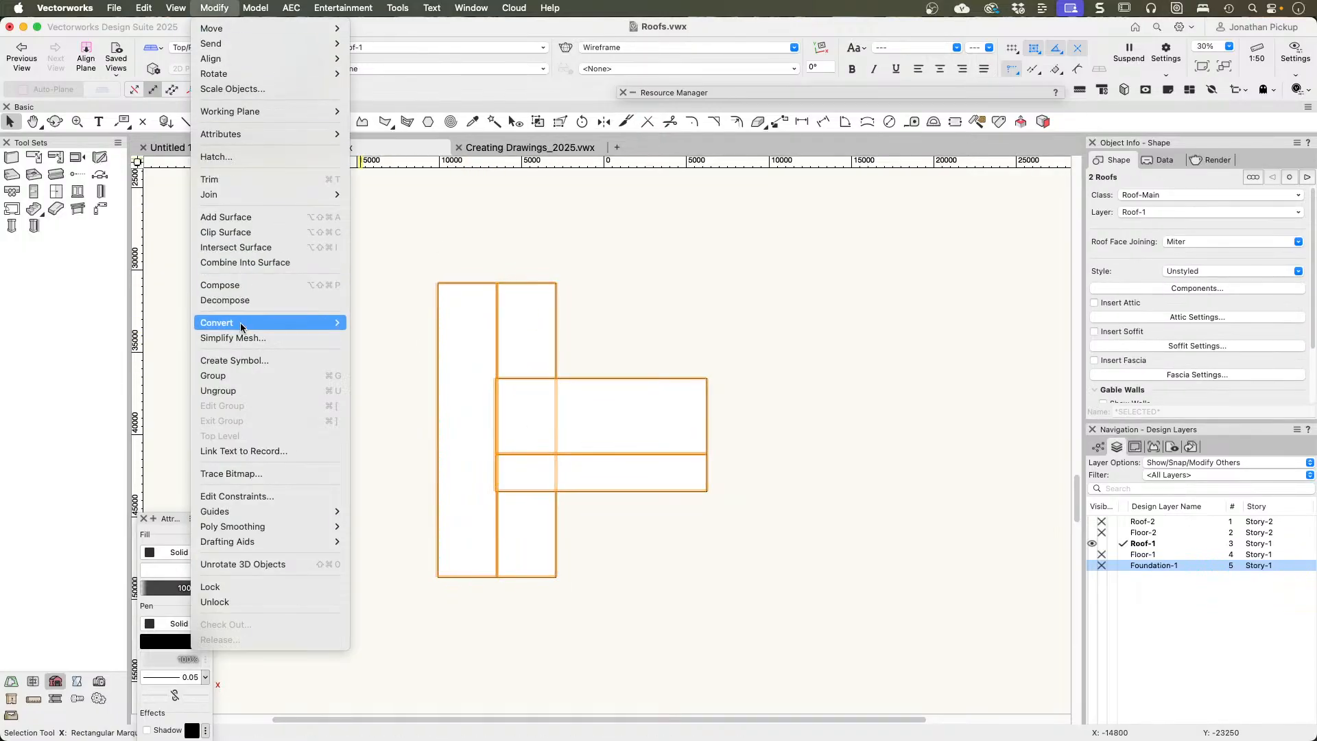
mouse_move(242, 323)
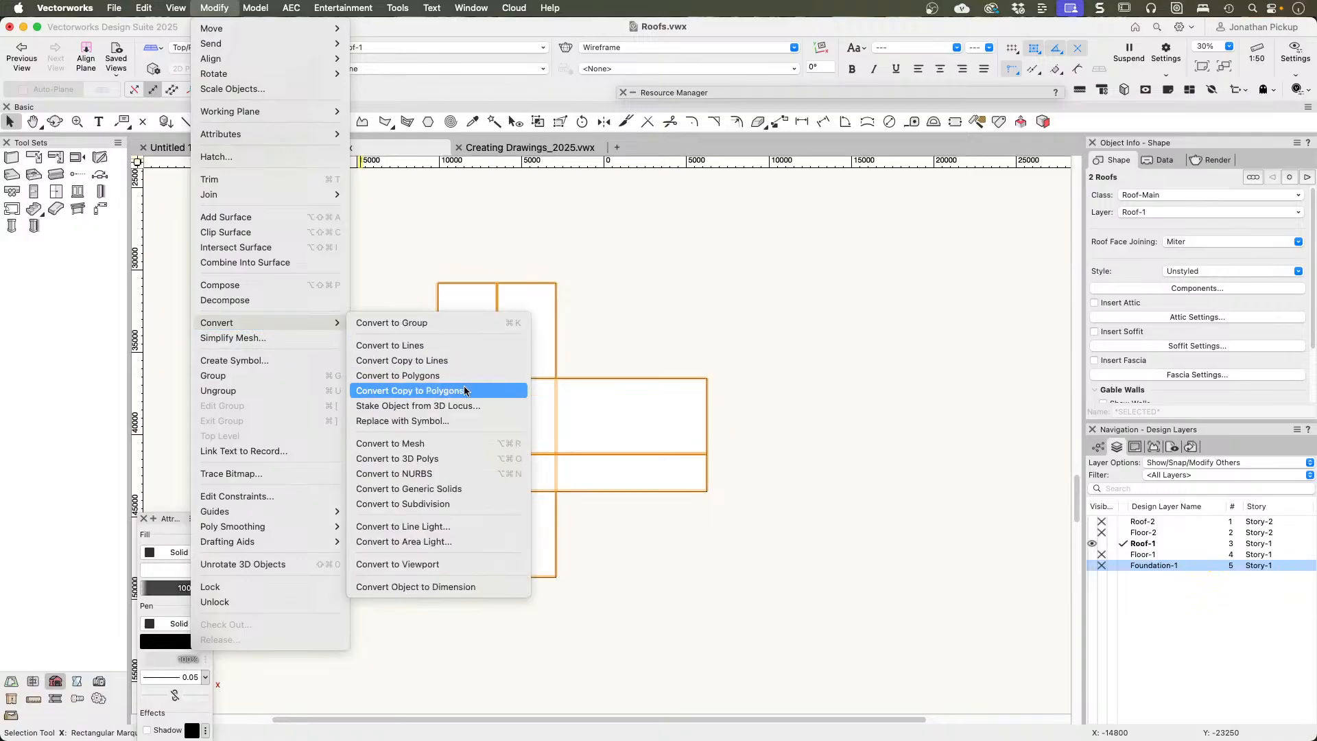
click(488, 360)
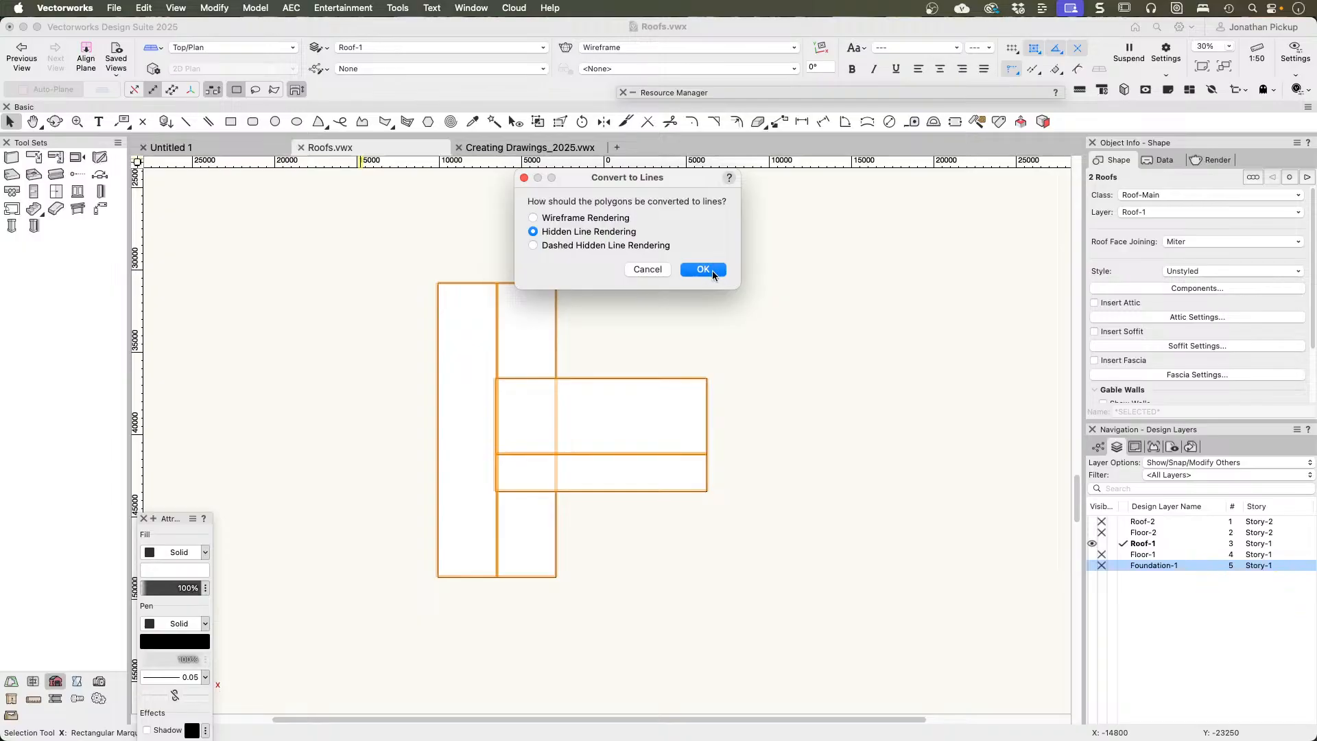
click(703, 270)
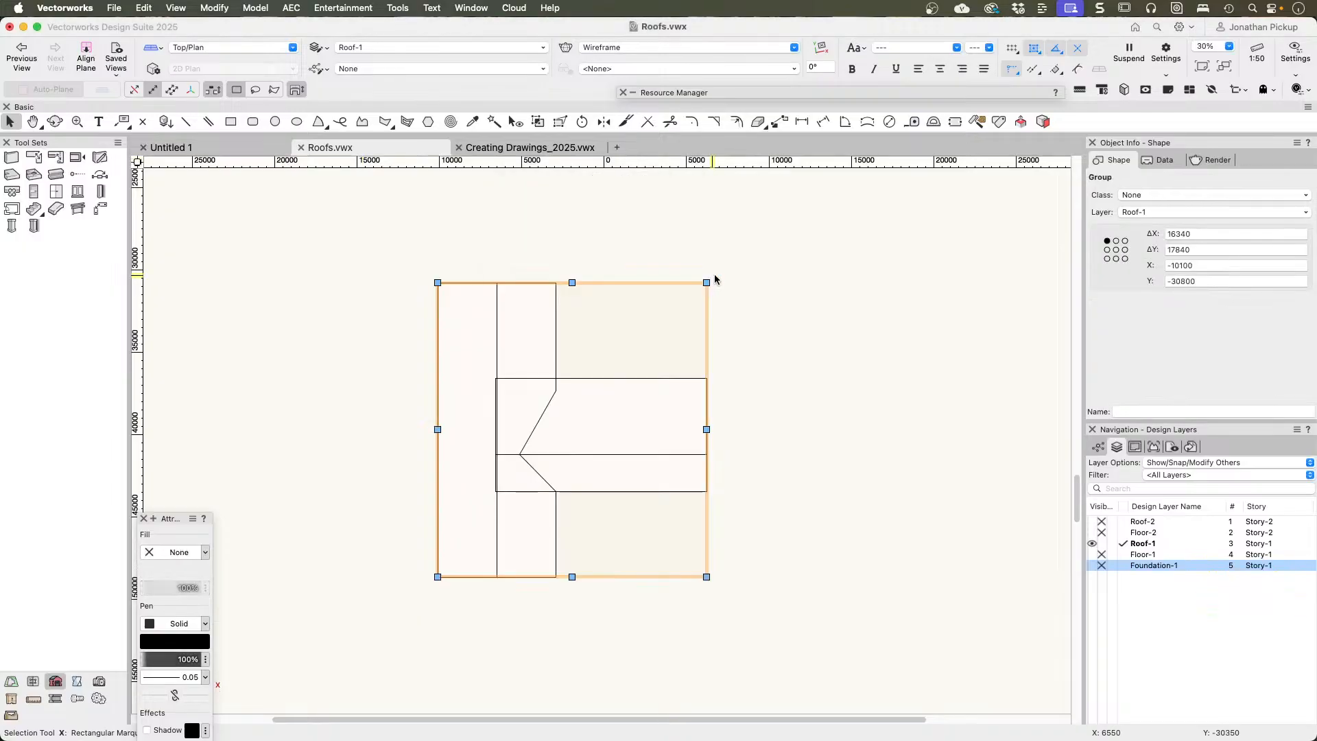
double_click(662, 408)
click(673, 346)
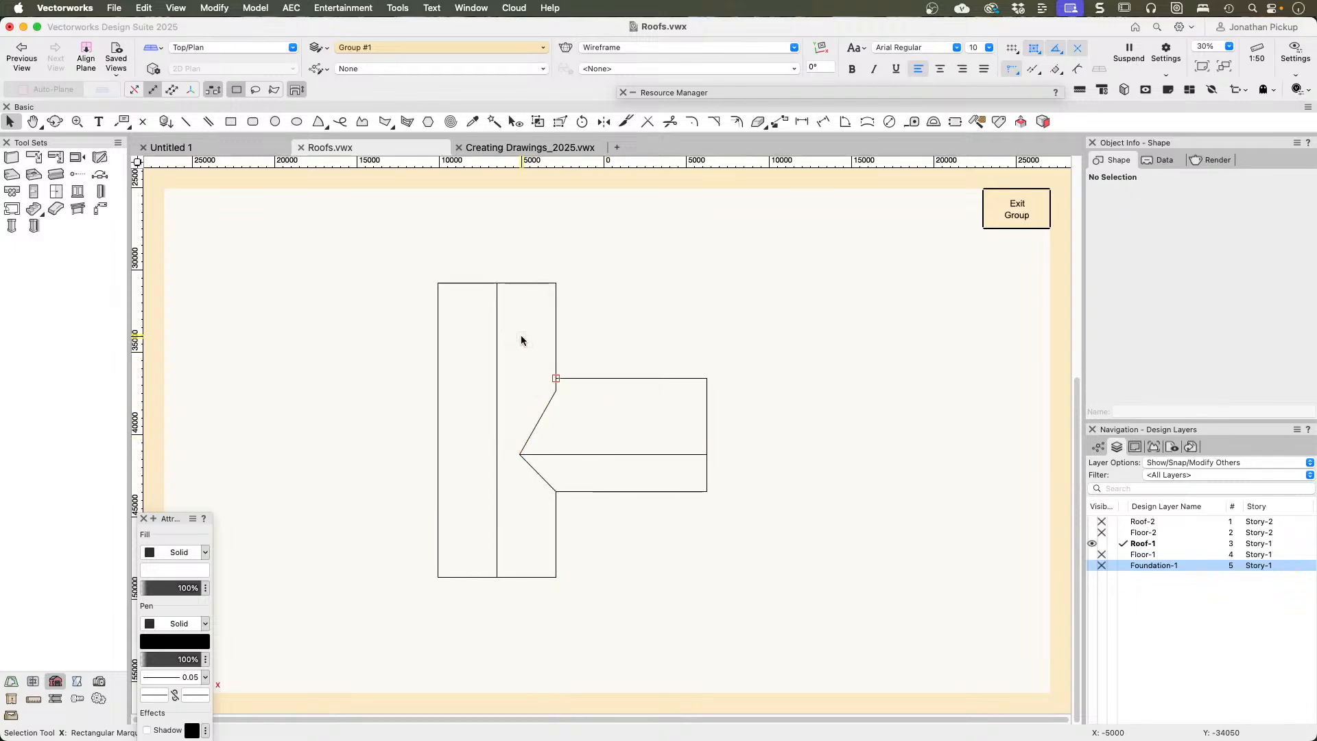
Step: With the 2D Polygon tool's Inner Boundary mode, create polygons of the main roof's wing-side slope and the whole wing, and select both
click(378, 121)
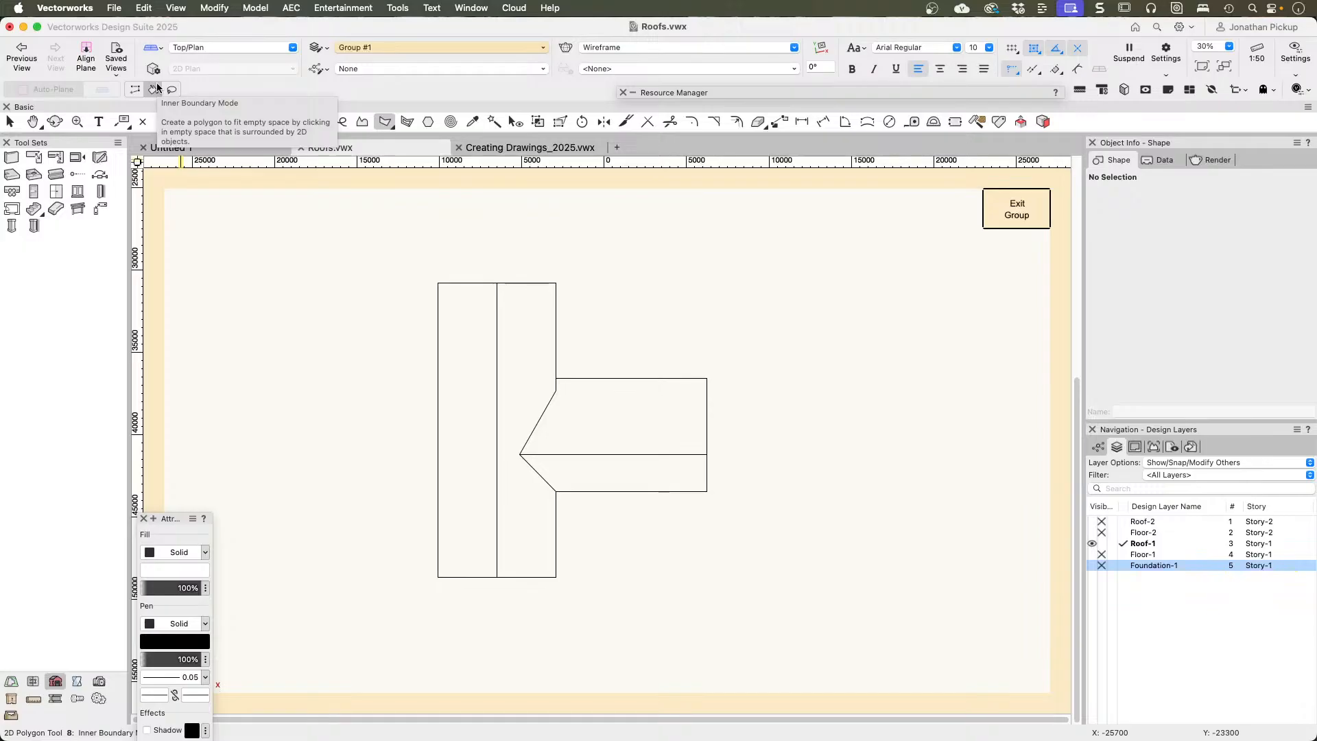
click(512, 315)
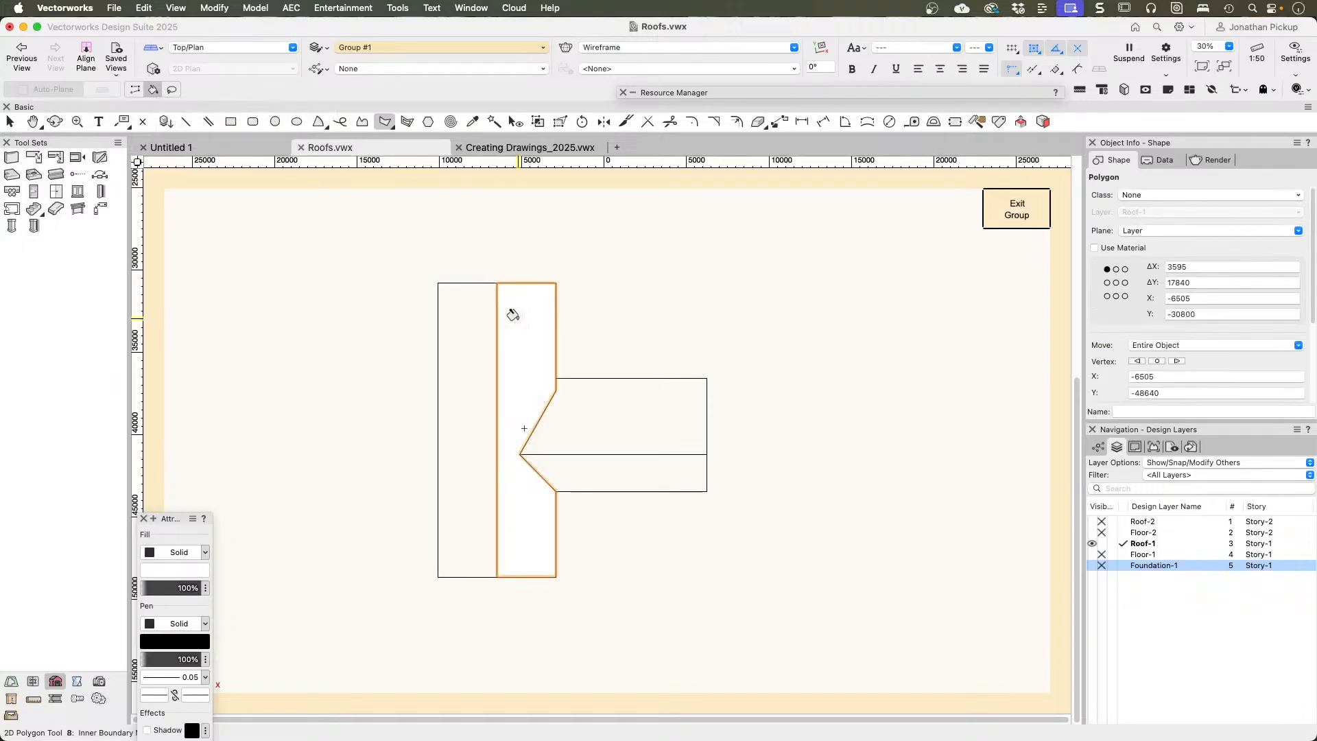
click(626, 405)
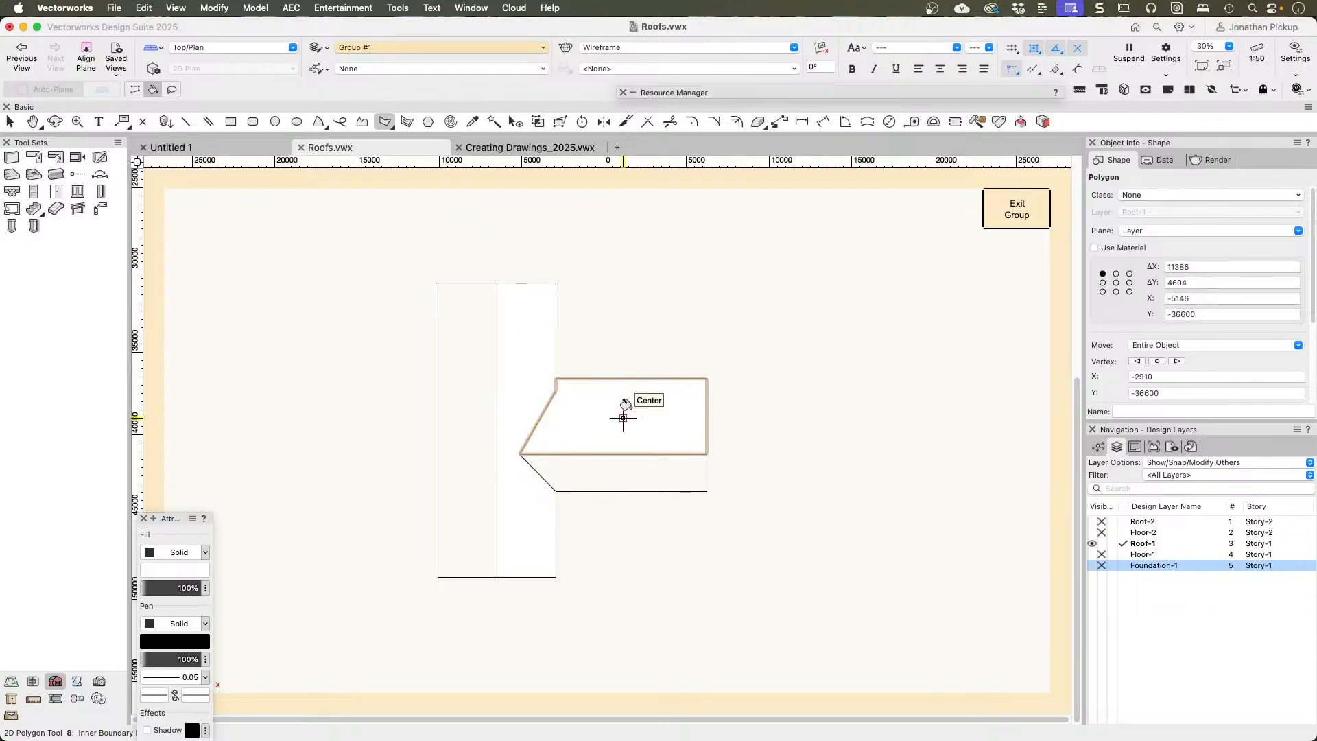
click(613, 475)
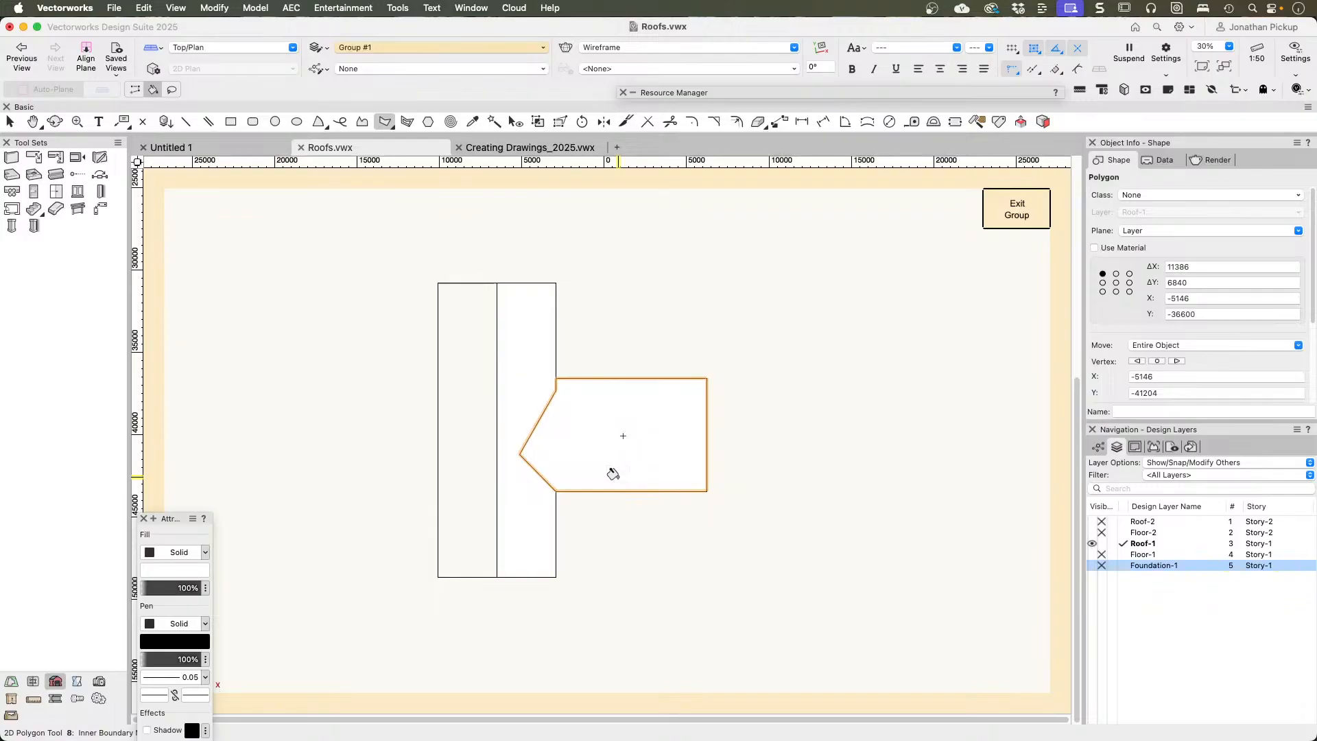
key(x)
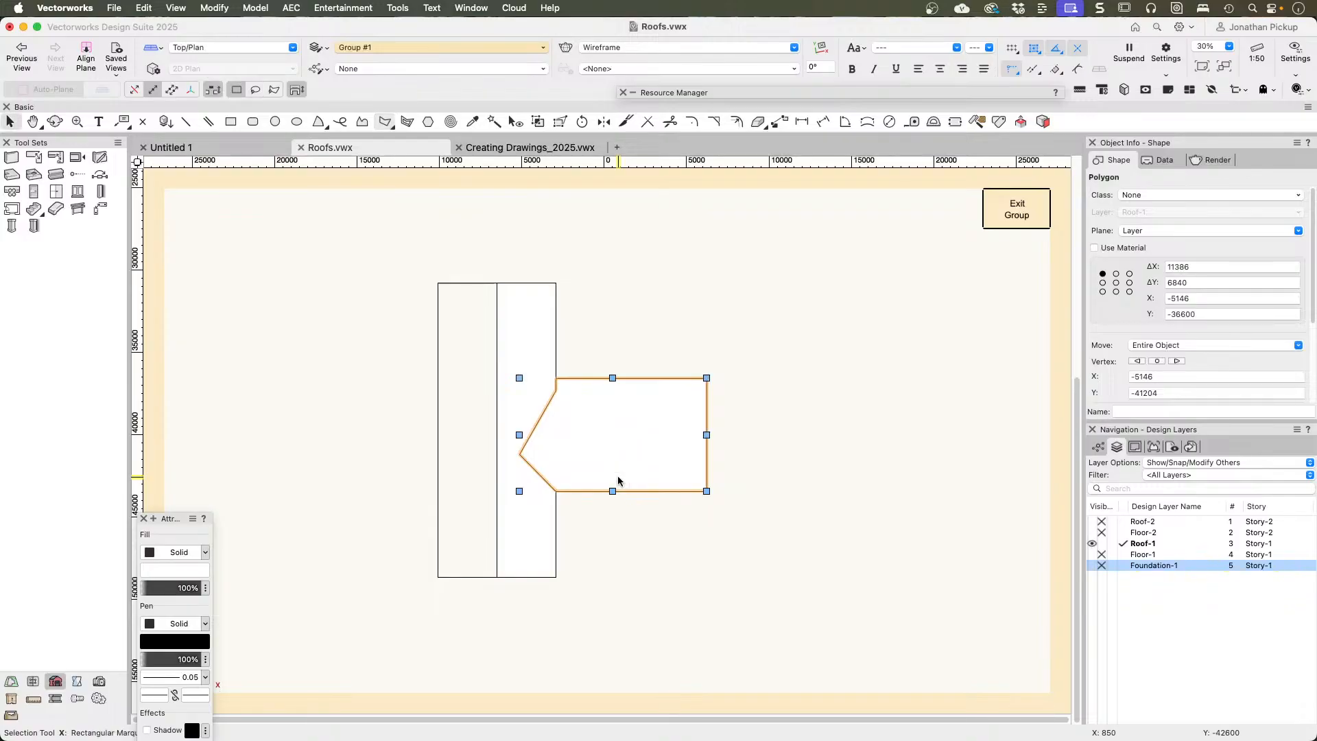
click(526, 326)
click(1016, 209)
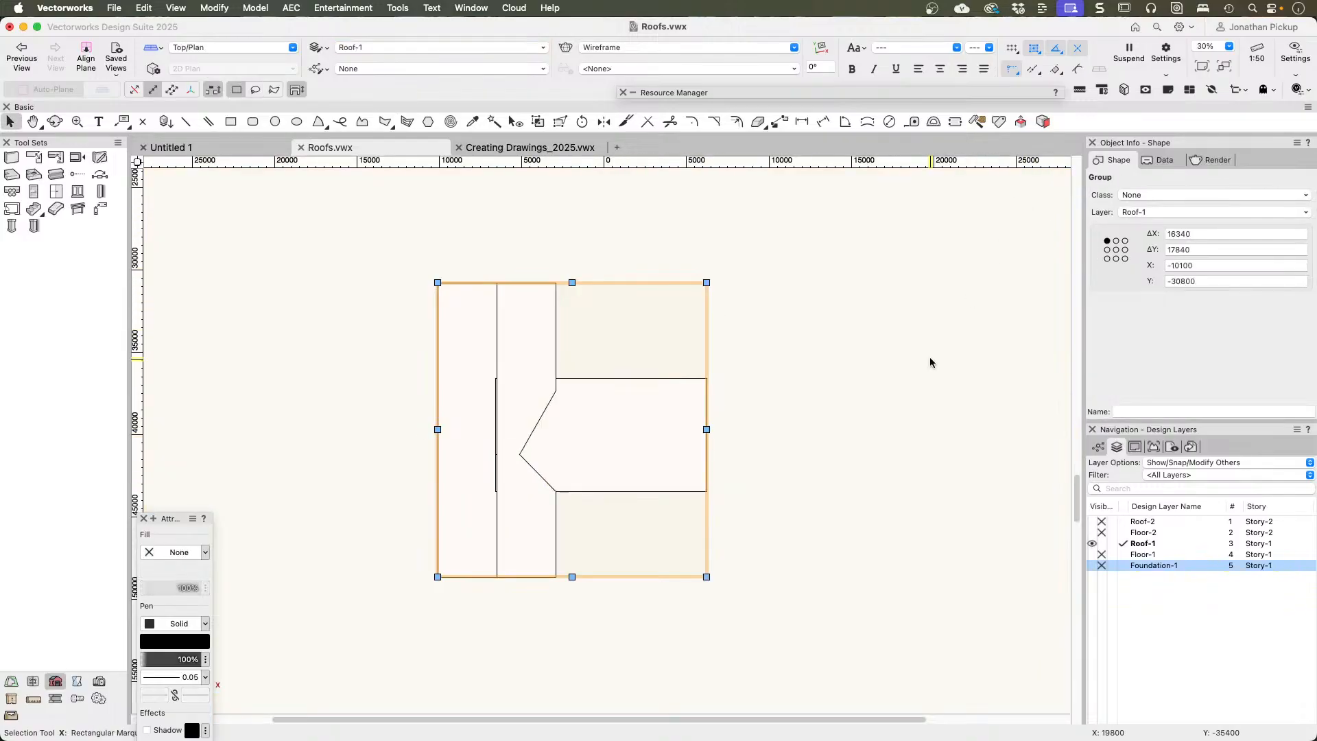
click(855, 474)
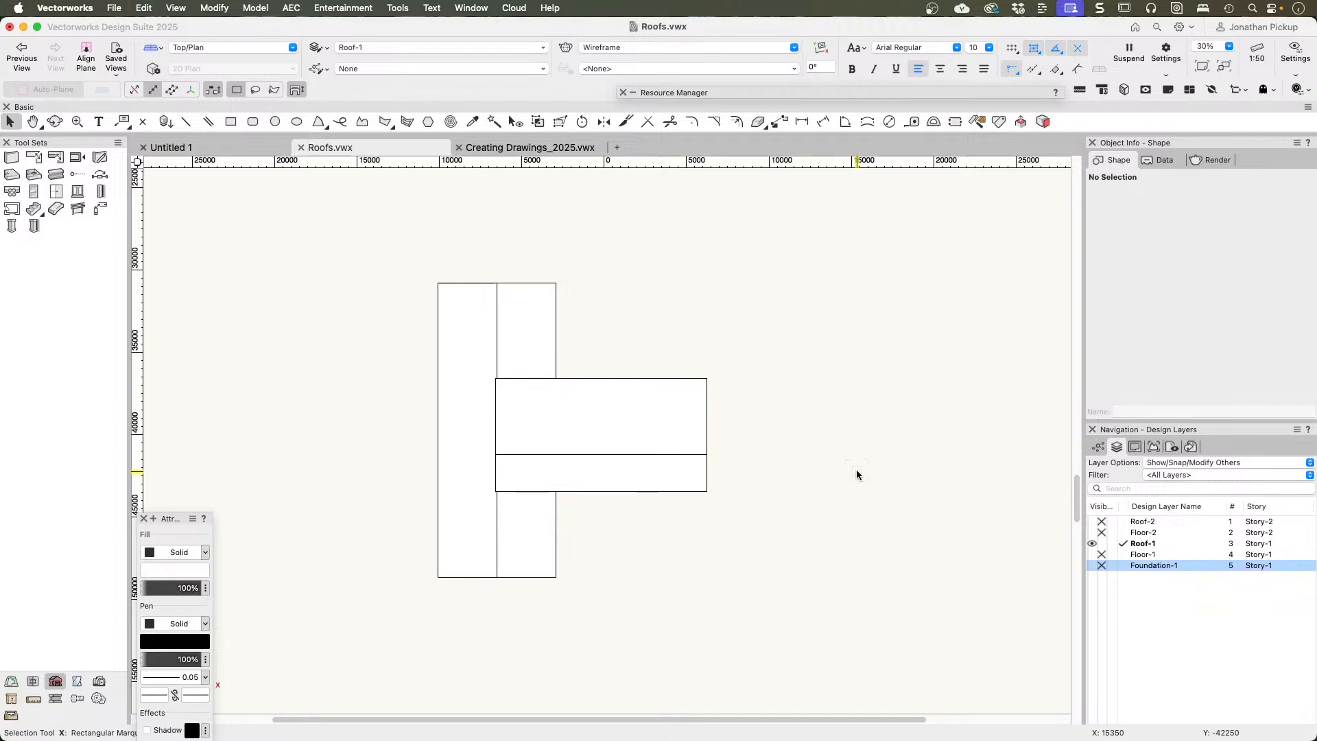
click(645, 455)
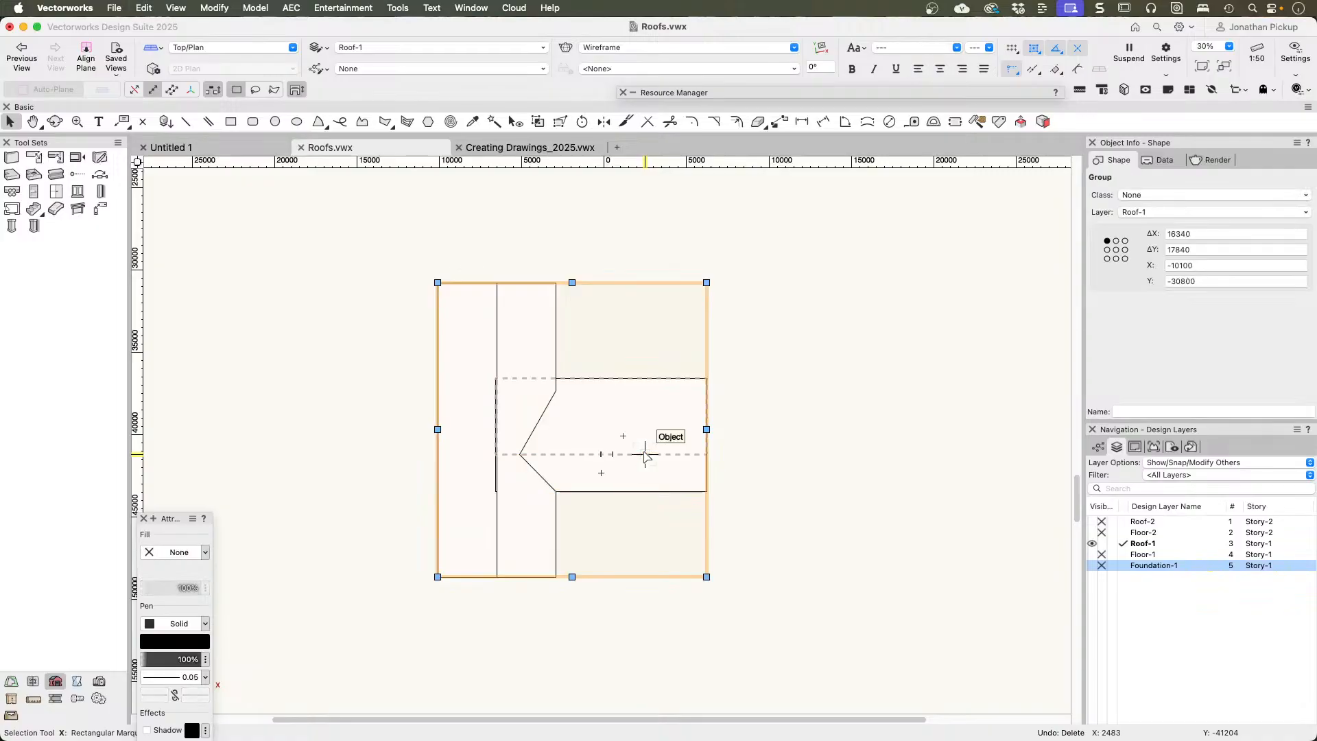
double_click(645, 454)
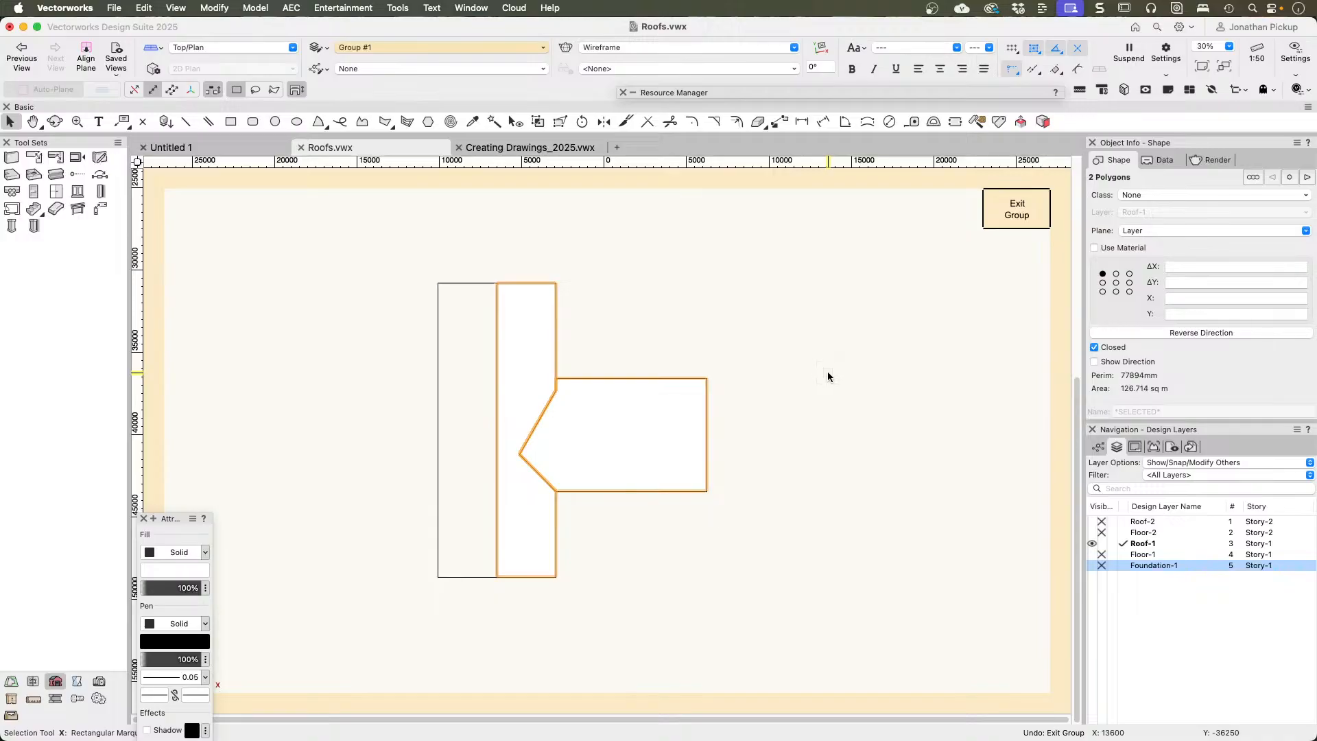
Step: Cut both polygons from the group, exit and delete the group, and paste the polygons in place on the Roof-1 layer
click(1026, 185)
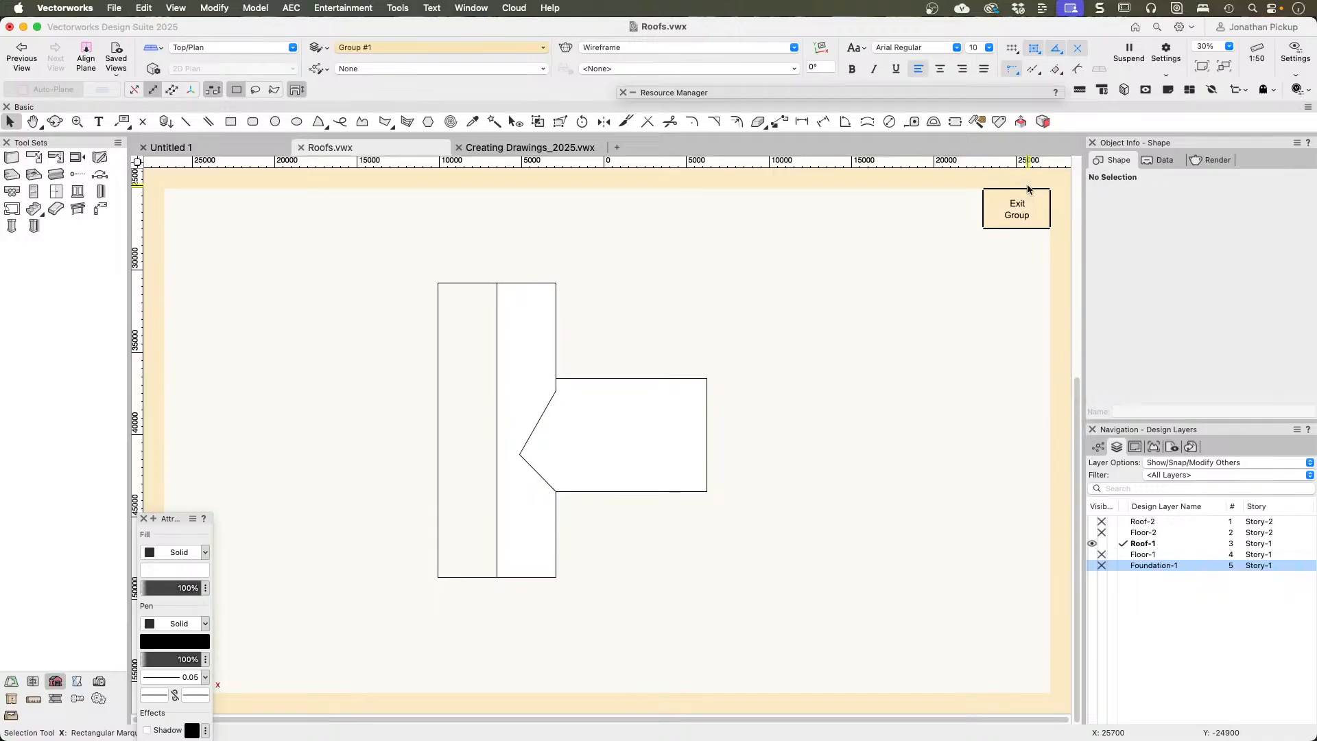
click(1025, 218)
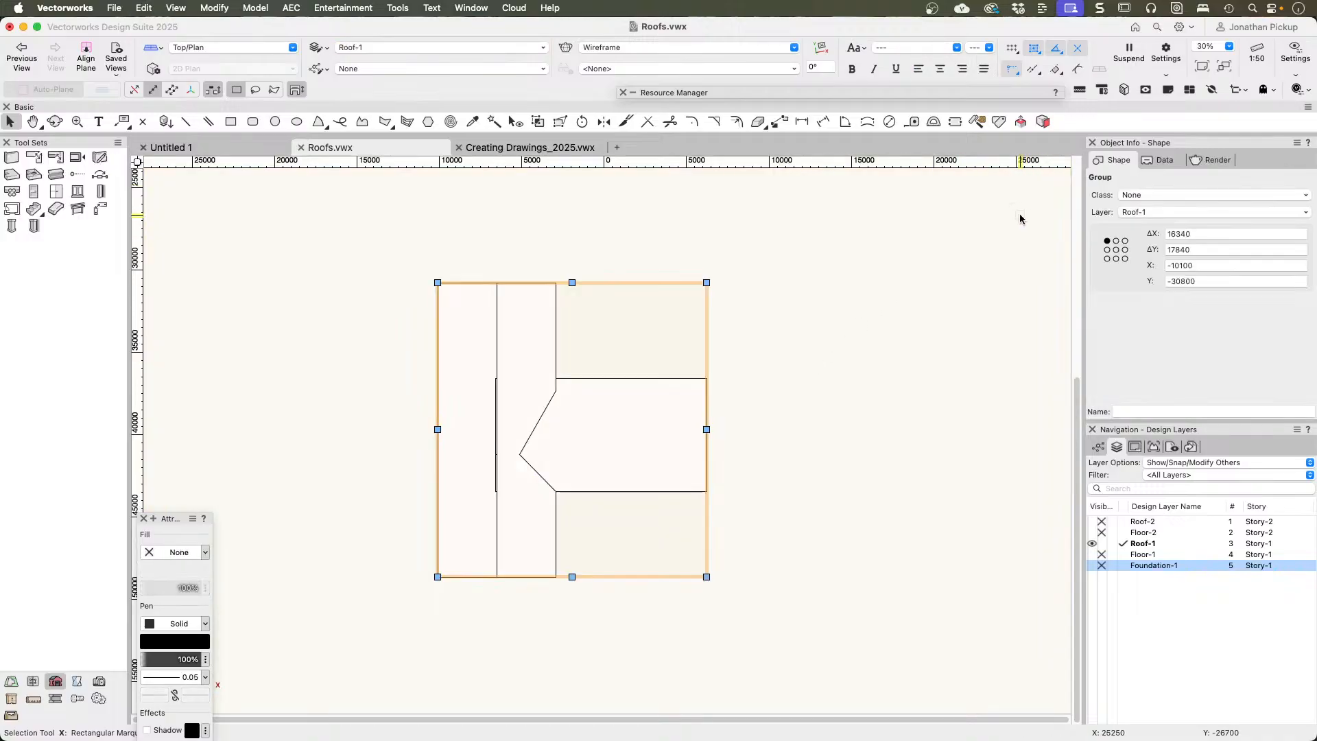
click(1020, 218)
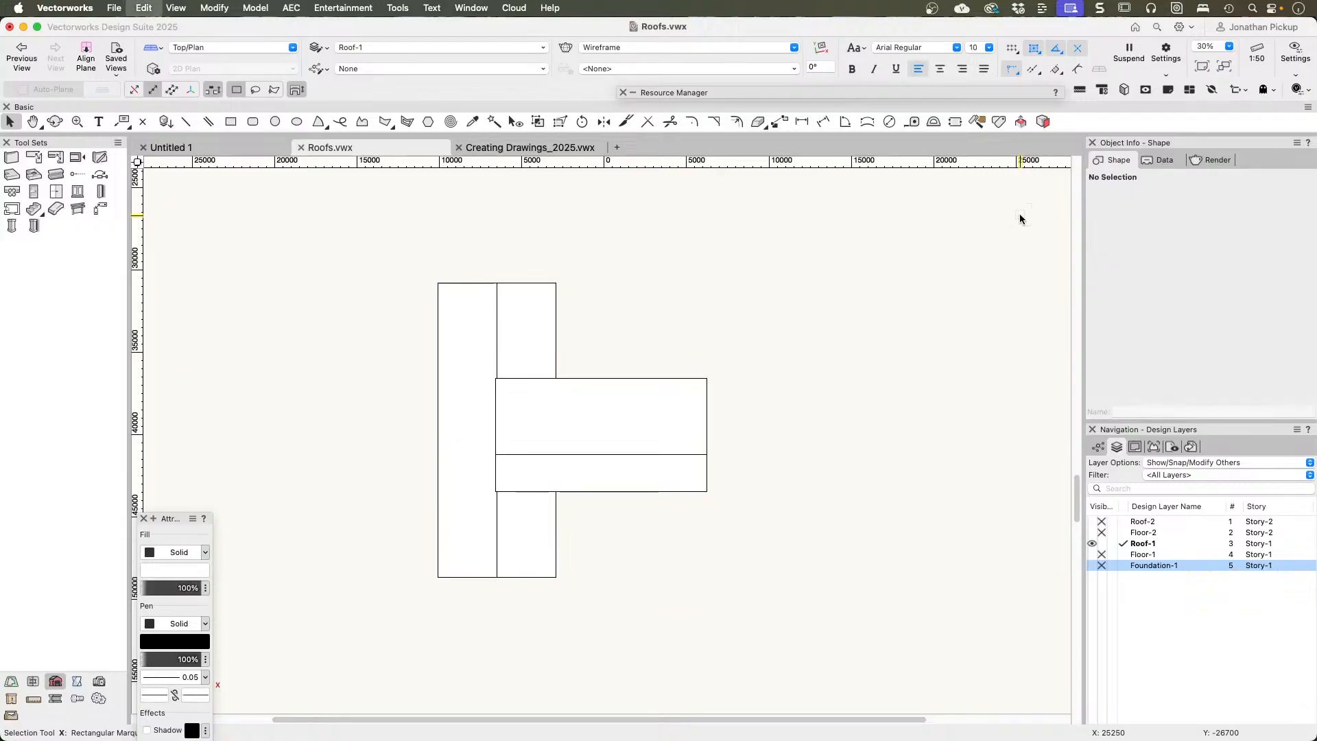
key(super+z)
click(766, 262)
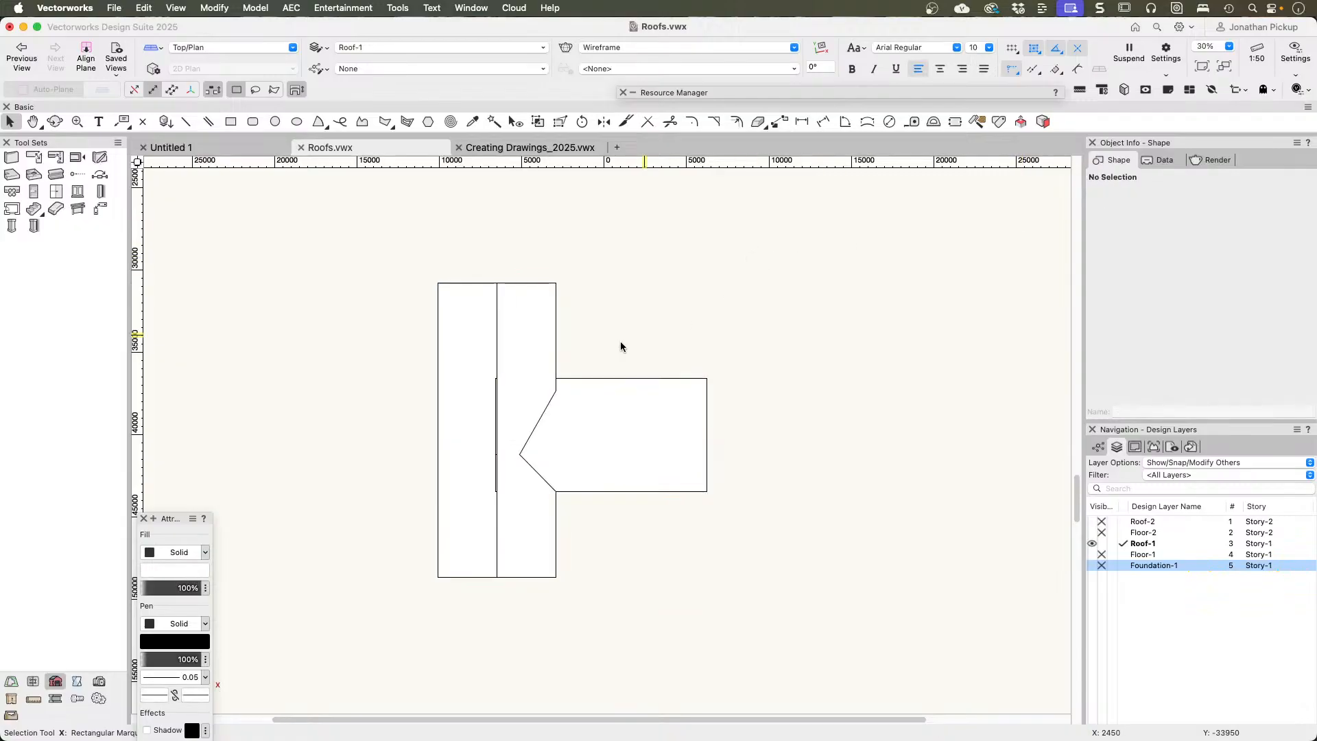
Step: Delete the polygon that covers the wing roof
scroll(434, 429, up, 5)
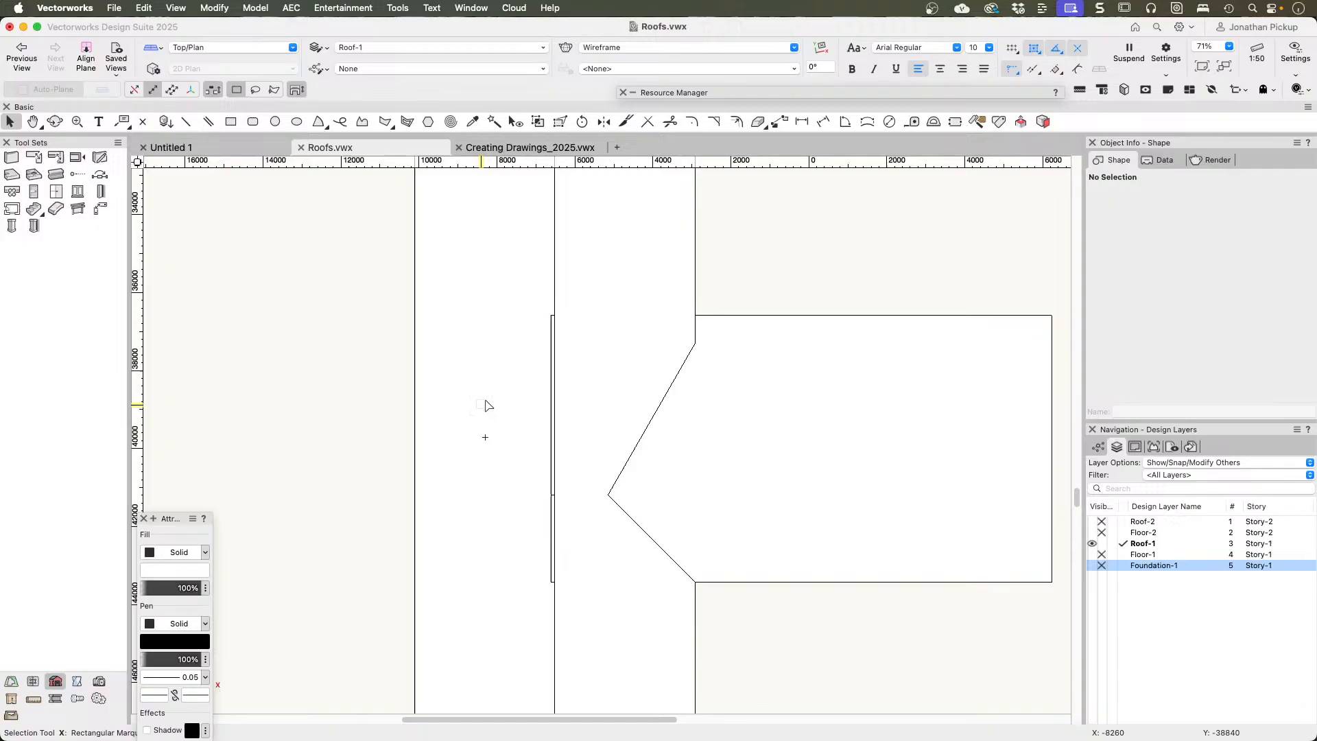
click(581, 344)
click(899, 446)
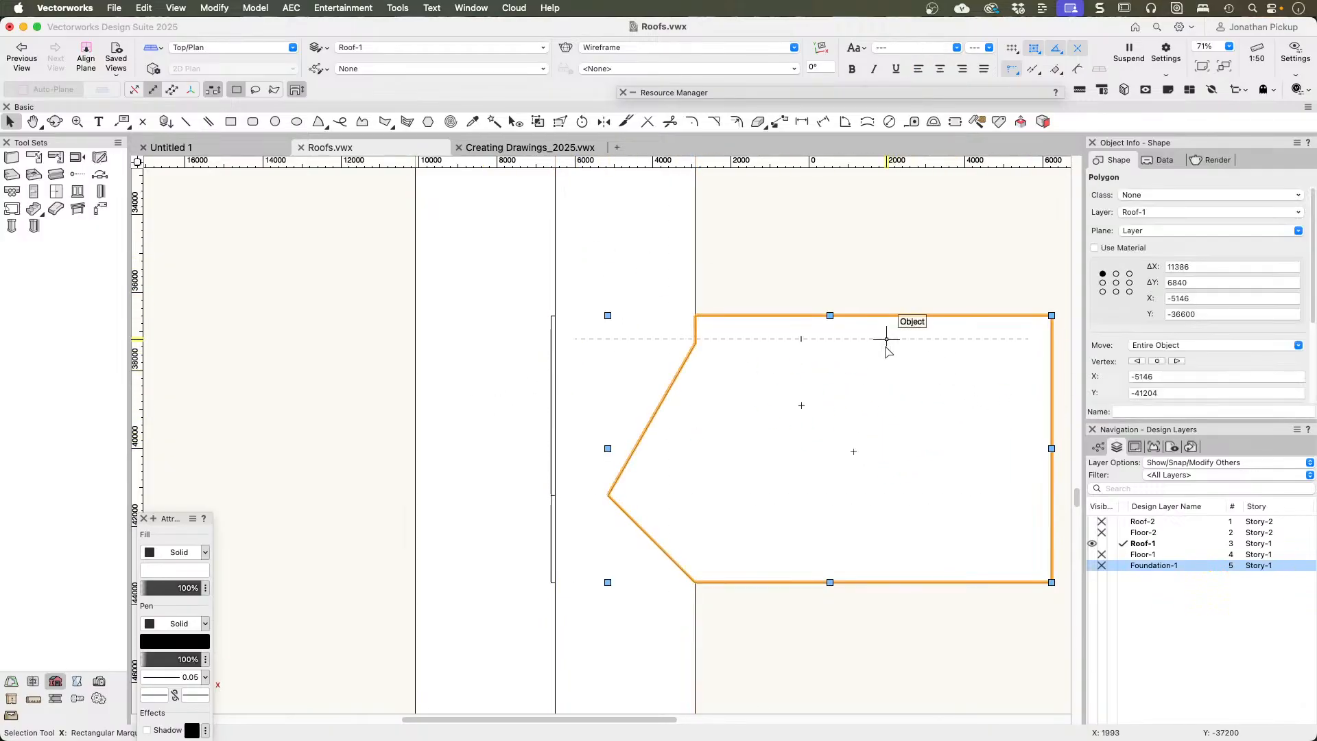
key(Delete)
Step: Reshape the main-slope polygon by moving its ridge-side edge outward about 810 mm, beyond the inner end of the wing roof
click(768, 392)
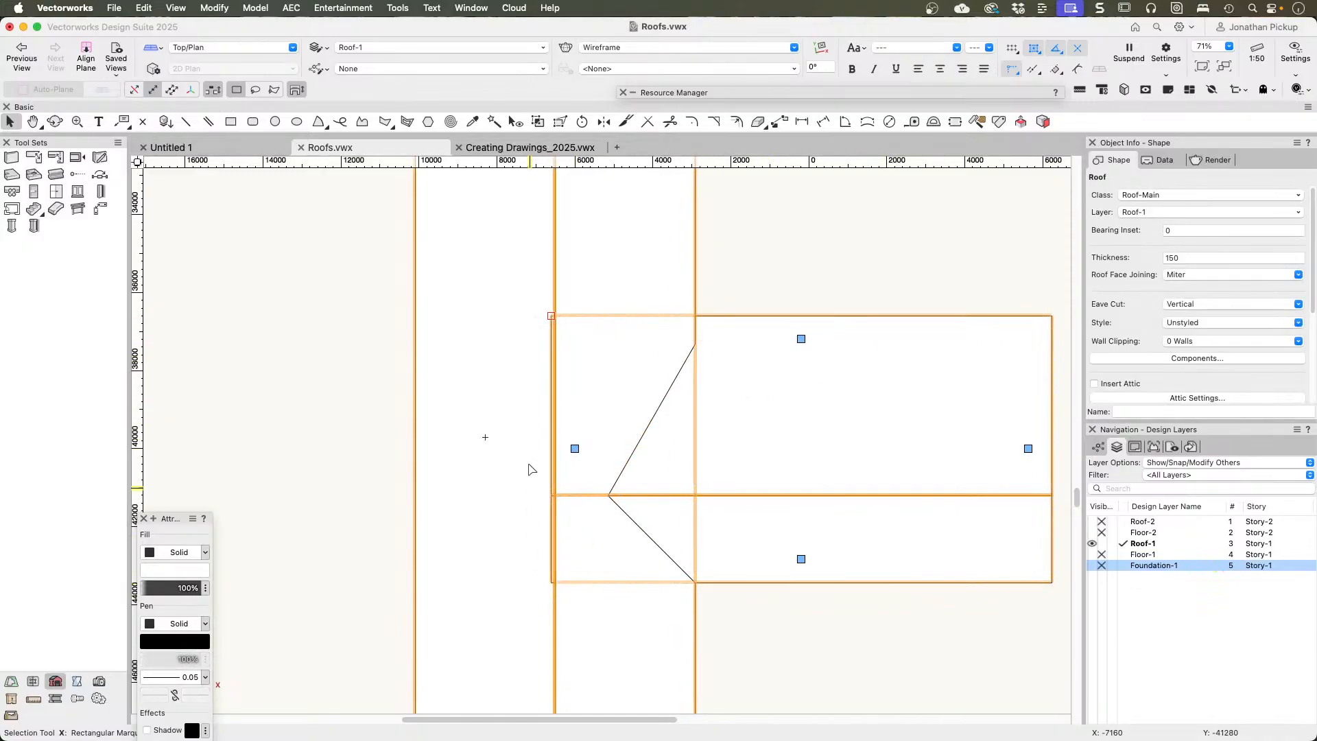
click(576, 259)
click(721, 251)
click(657, 257)
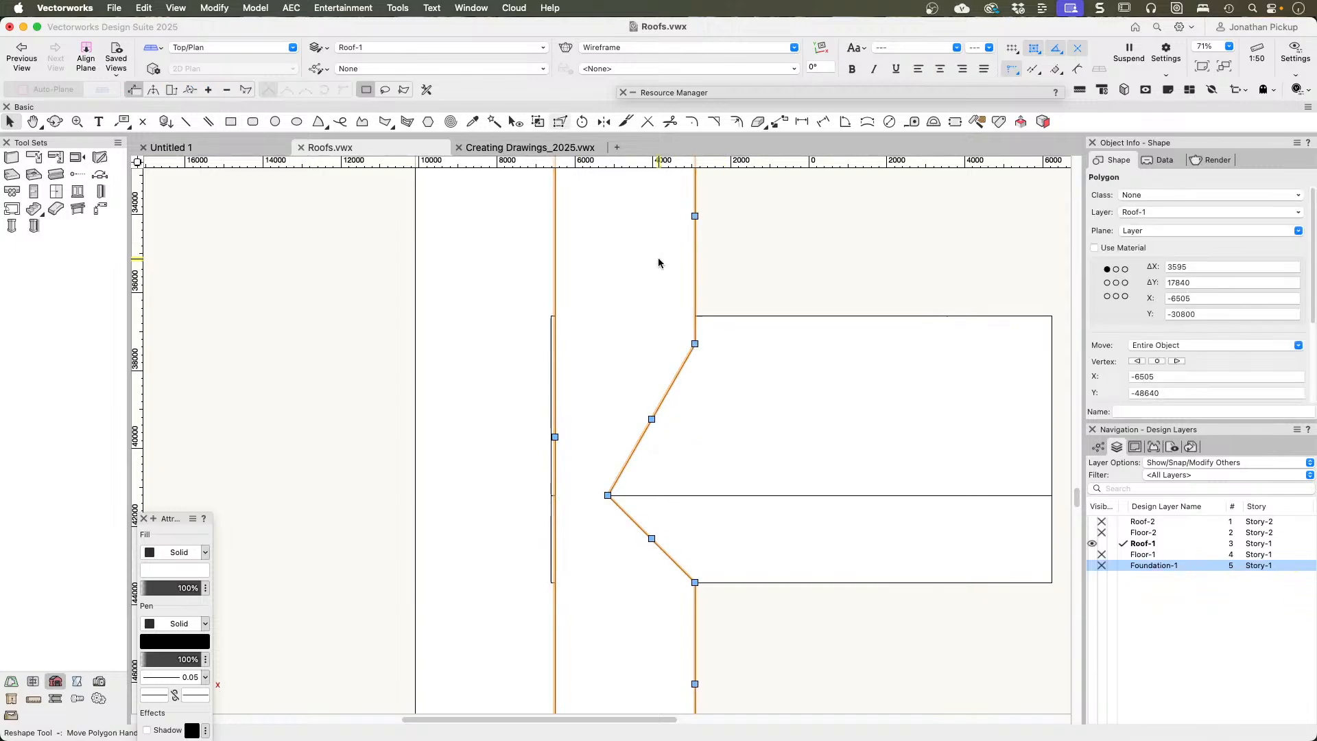
key(shift+r)
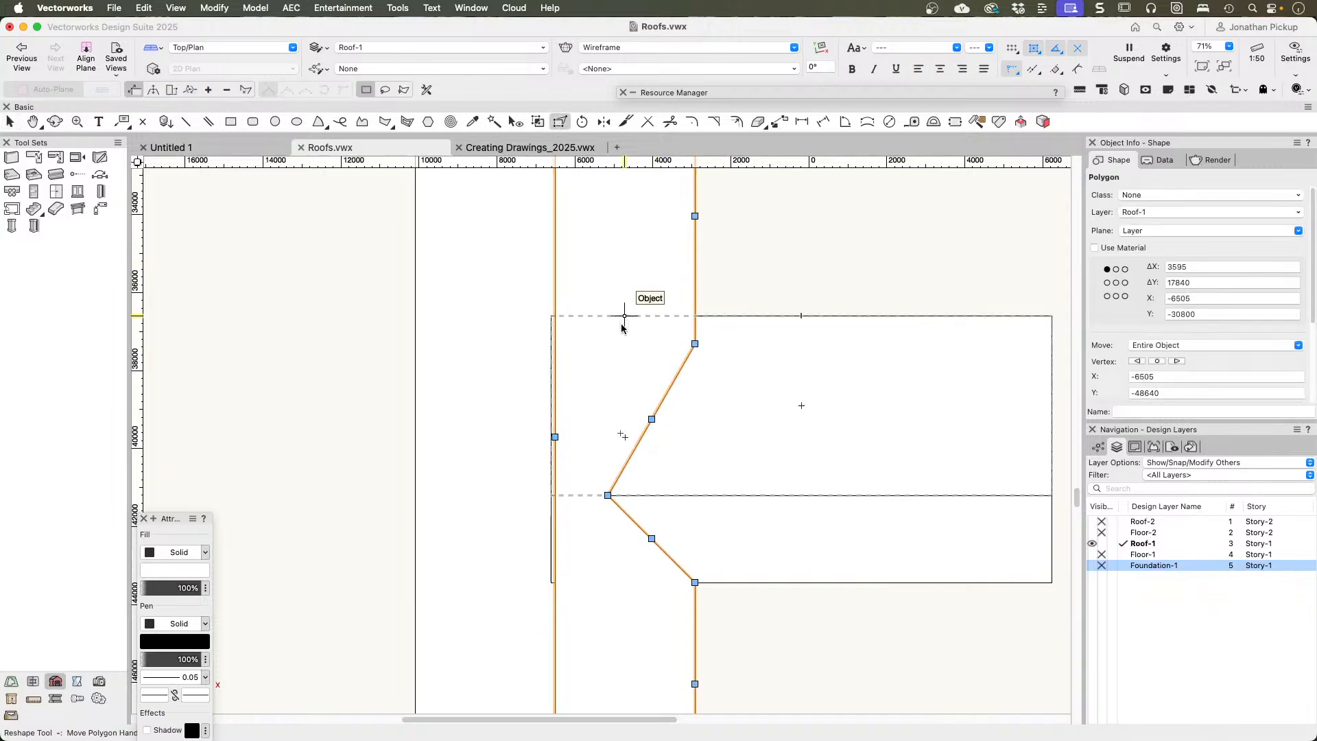
click(153, 90)
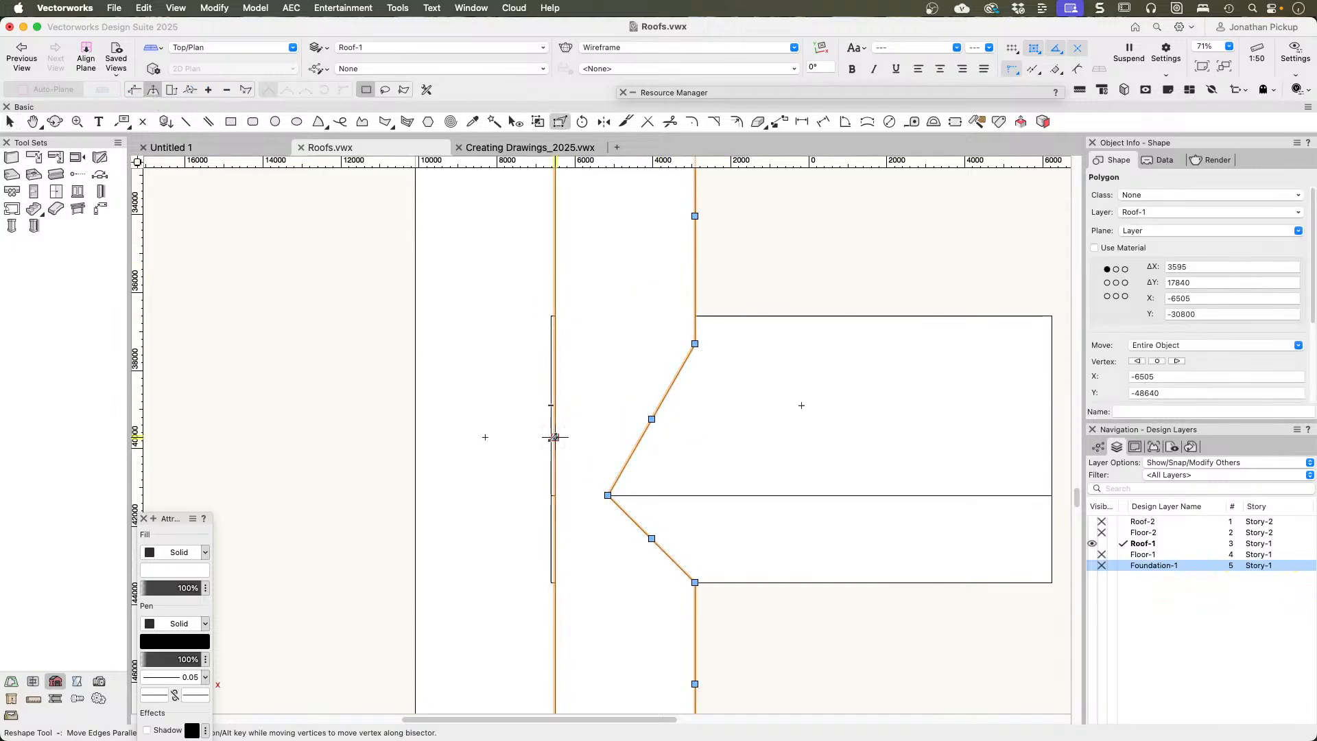
drag(554, 437, 524, 436)
key(x)
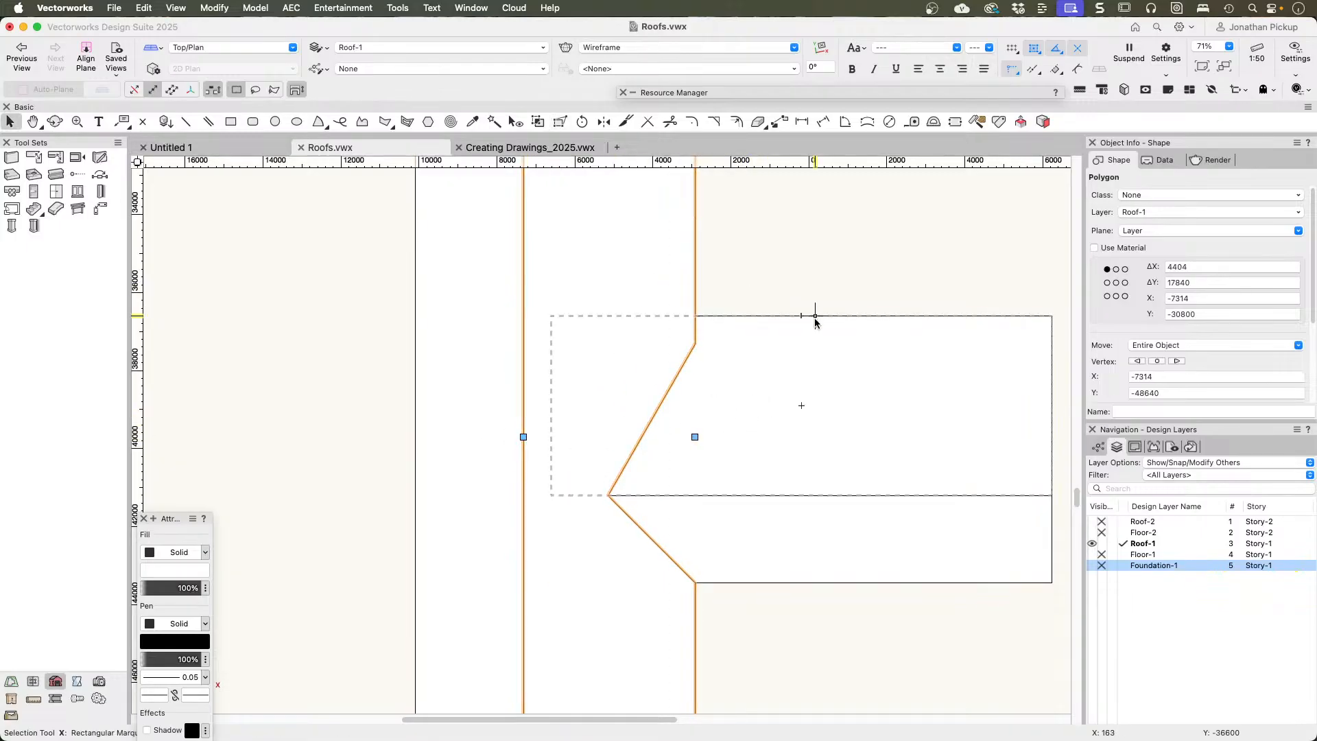
Step: Clip the wing roof with the extended main-slope polygon and check the trimmed wing in 3D
shift+click(817, 547)
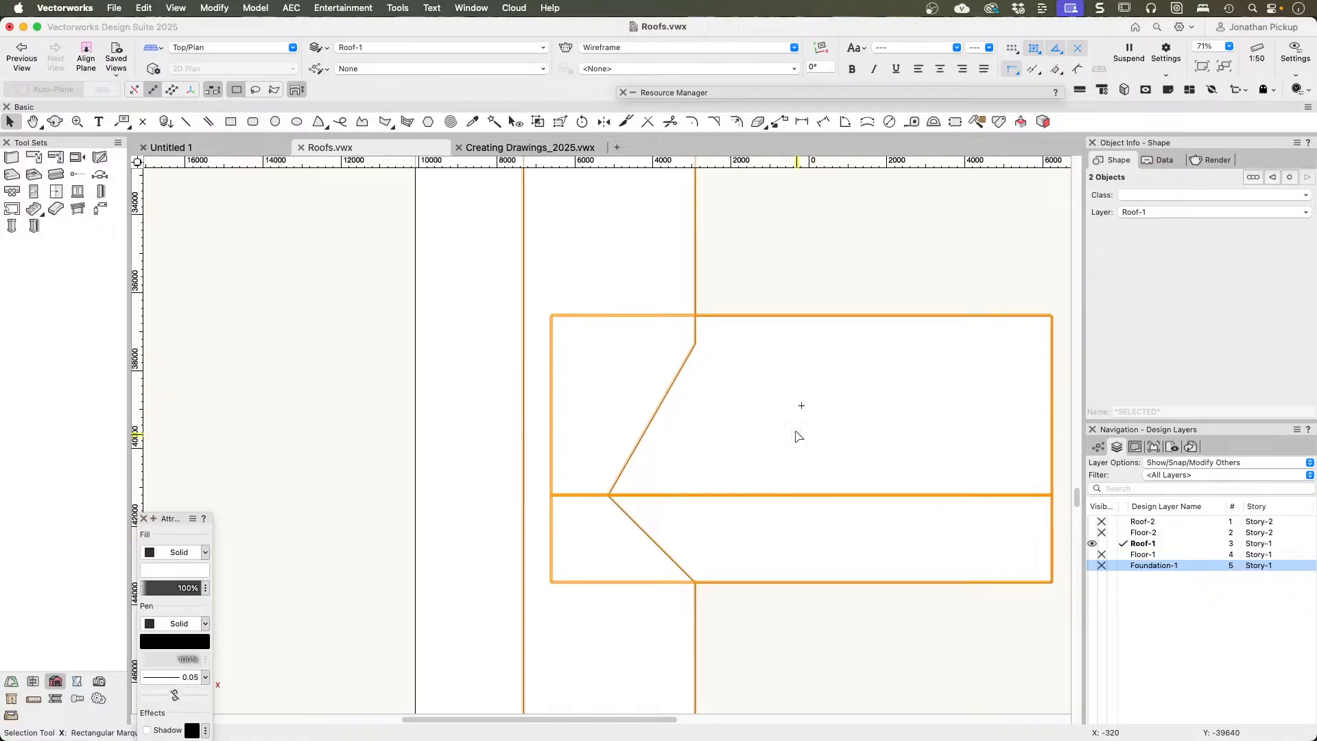
right_click(797, 435)
click(834, 714)
click(788, 643)
mouse_move(775, 467)
shift+middle_down()
mouse_move(773, 432)
mouse_move(782, 456)
shift+middle_up()
super+middle_drag(609, 305, 615, 361)
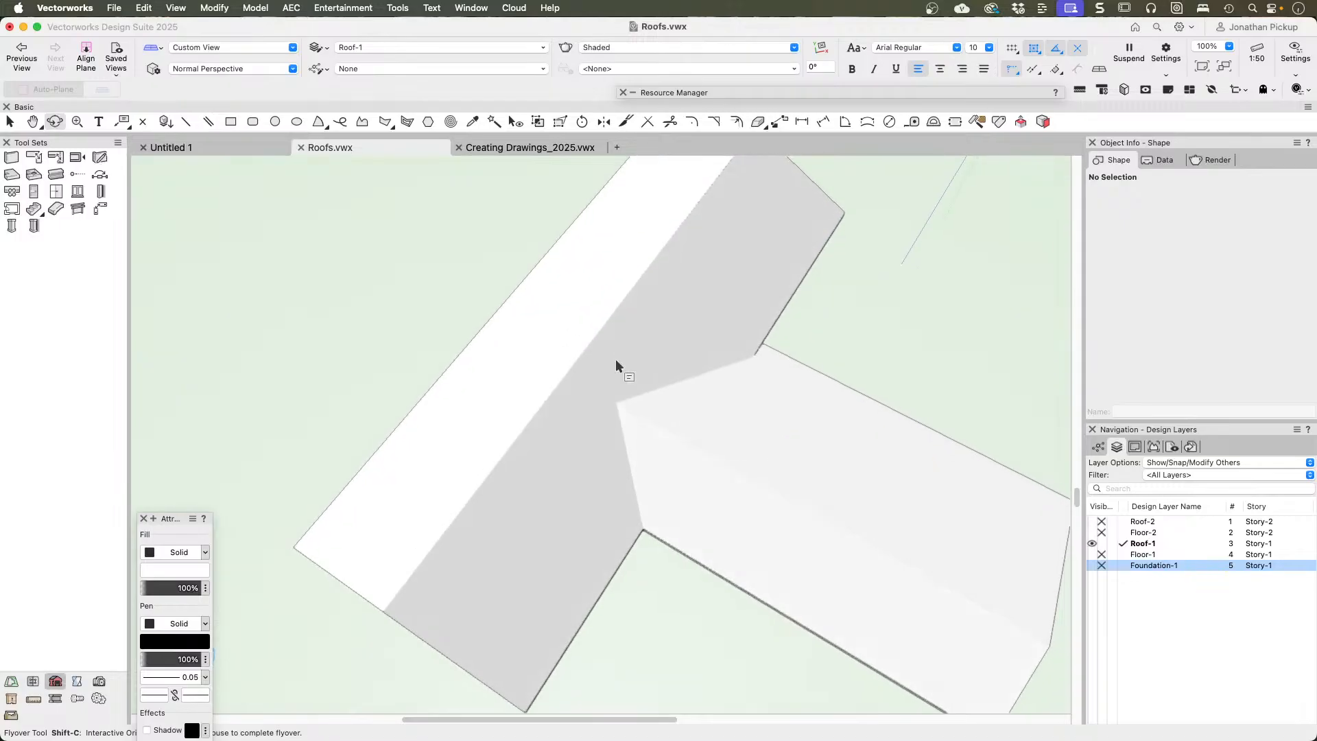
Step: In Top/Plan view, paste the two original polygons in place again and delete the main-slope one, leaving the wing polygon
key(super+5)
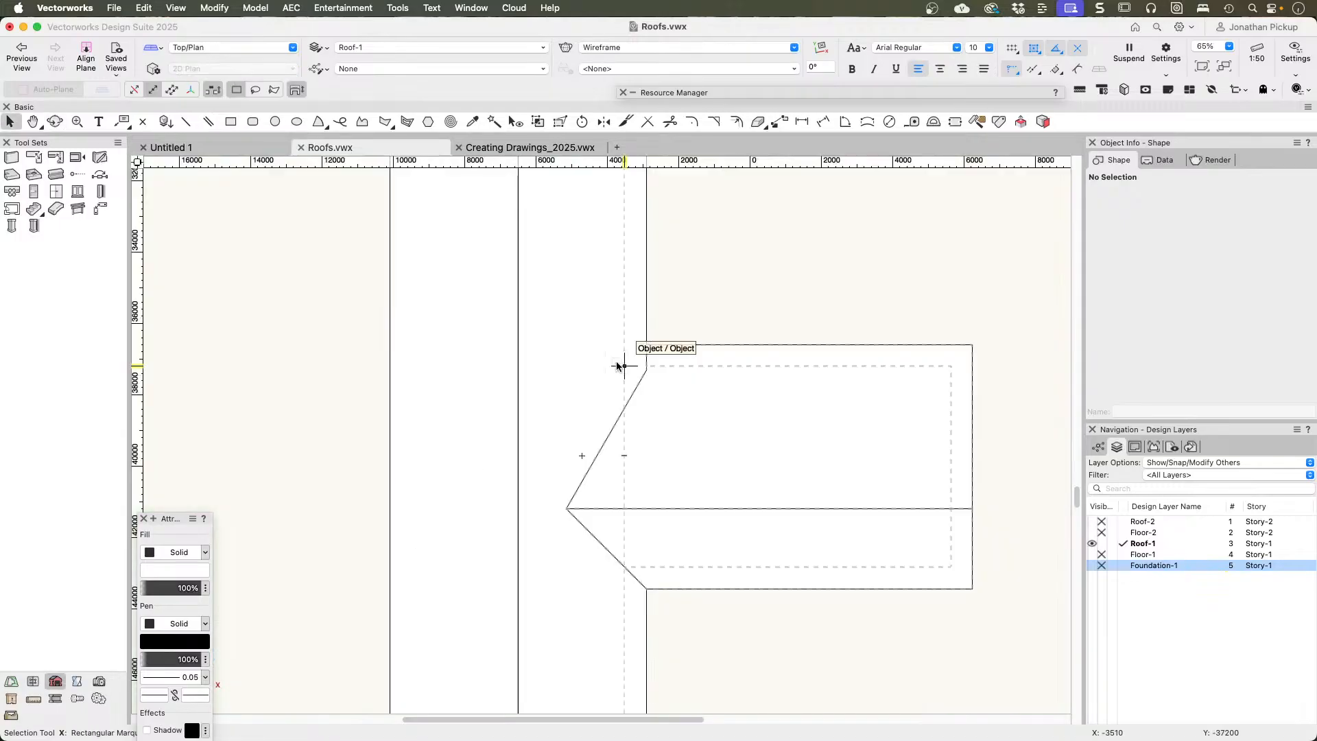
key(super+z)
click(871, 281)
click(589, 293)
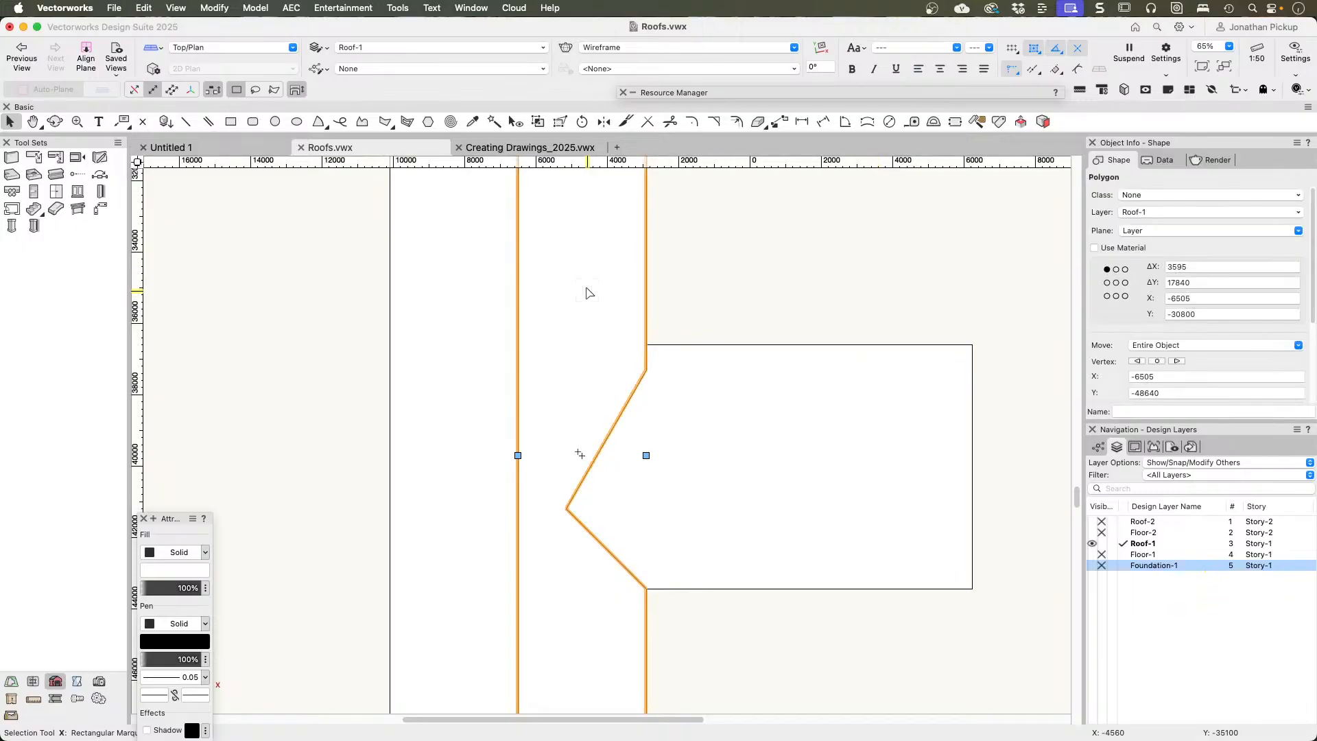
click(750, 408)
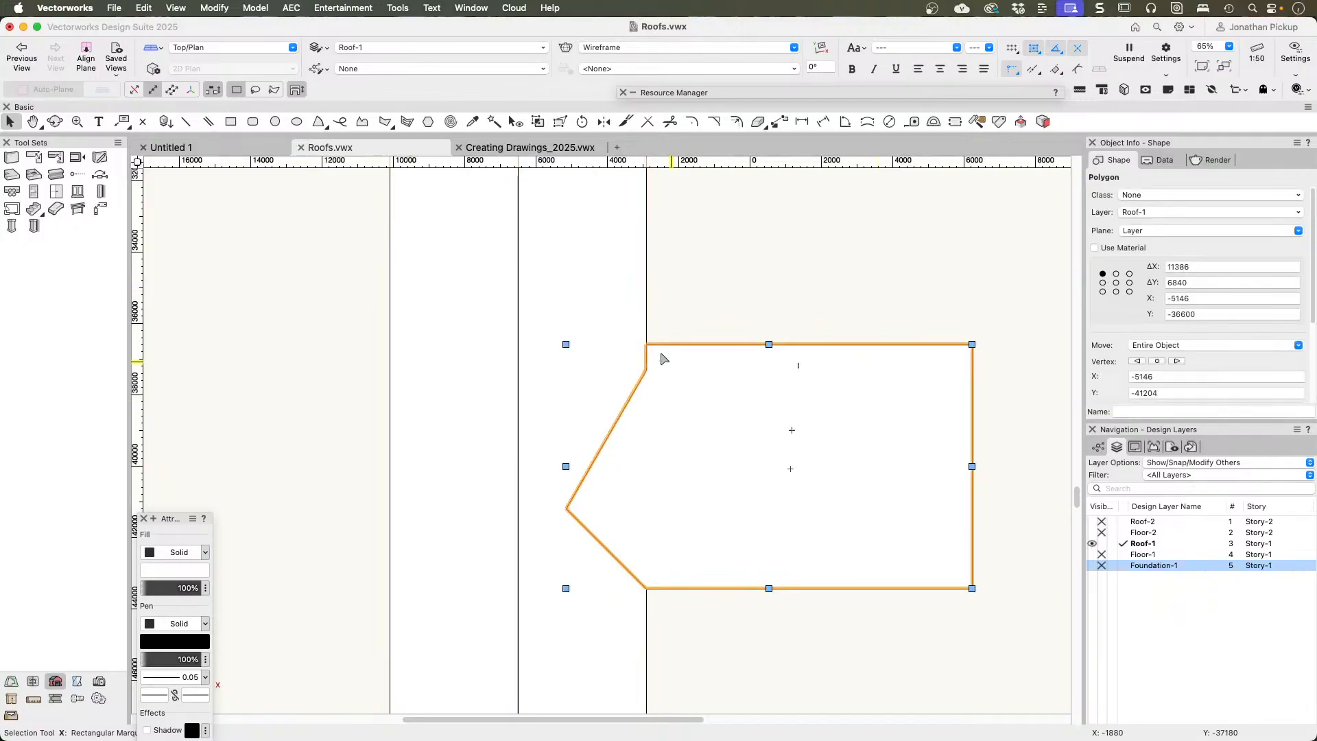
Step: Select the main roof together with the wing-shaped polygon and clip the roof with that polygon
shift+click(569, 296)
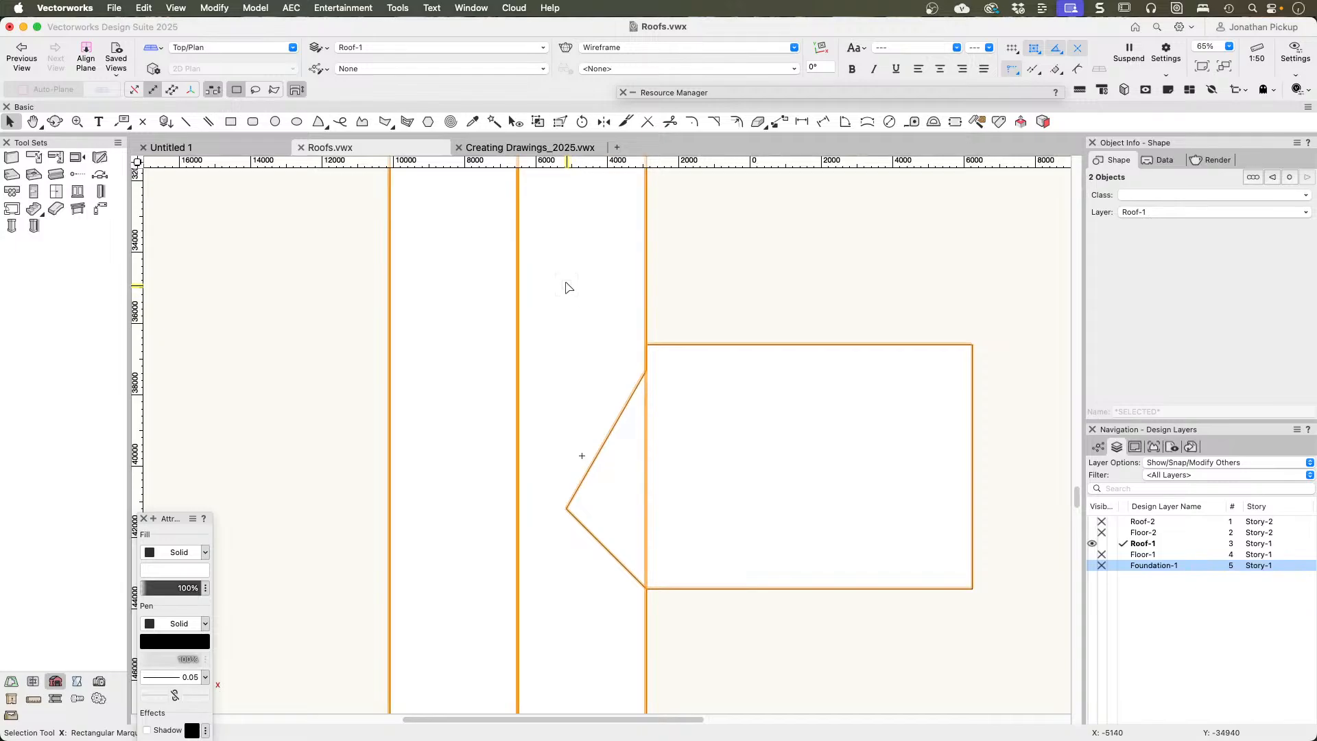
right_click(568, 285)
click(632, 711)
click(624, 709)
Step: Examine the junction of the two clipped roofs in 3D, from the underside and at the valleys and eave corner
key(shift+c)
mouse_move(699, 670)
mouse_down()
mouse_move(662, 502)
mouse_move(664, 321)
mouse_move(767, 159)
mouse_move(914, 29)
mouse_up()
key(x)
scroll(502, 594, up, 5)
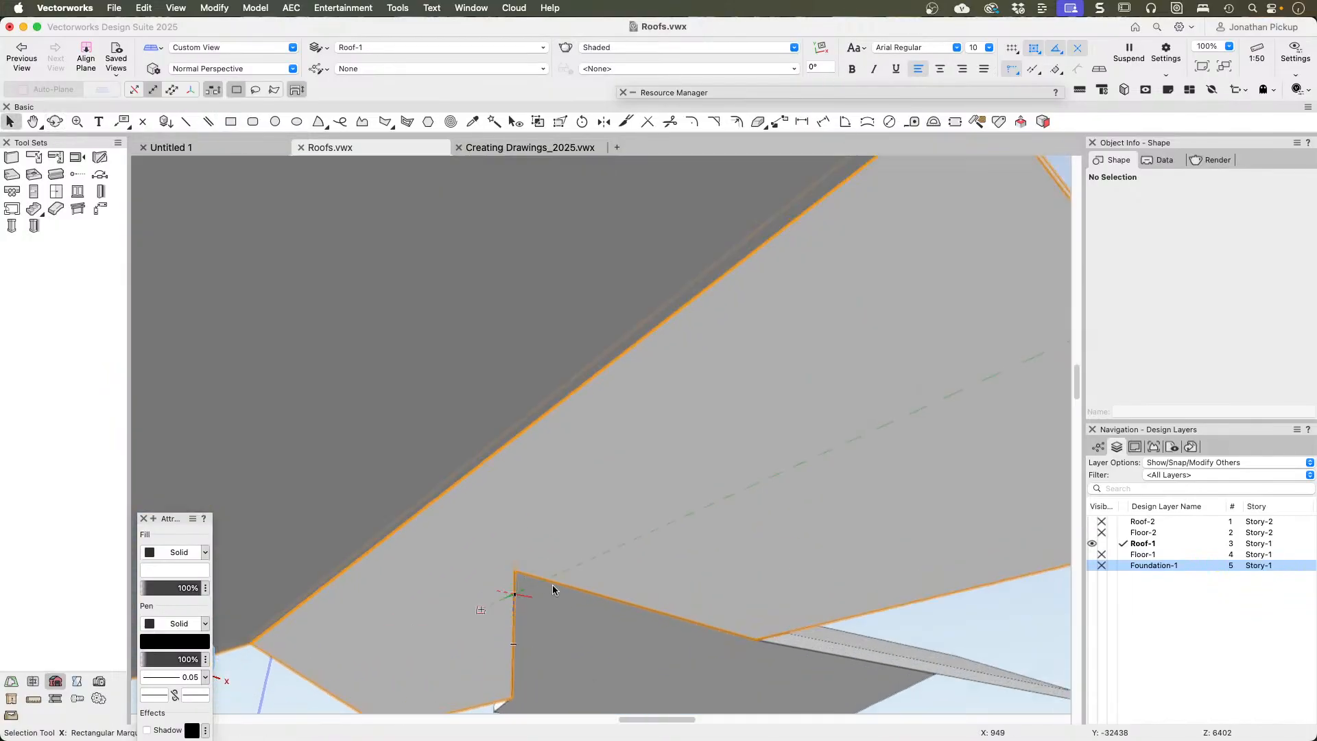
ctrl+middle_drag(599, 600, 513, 485)
ctrl+middle_drag(329, 488, 382, 738)
key(shift+c)
drag(779, 537, 367, 438)
key(x)
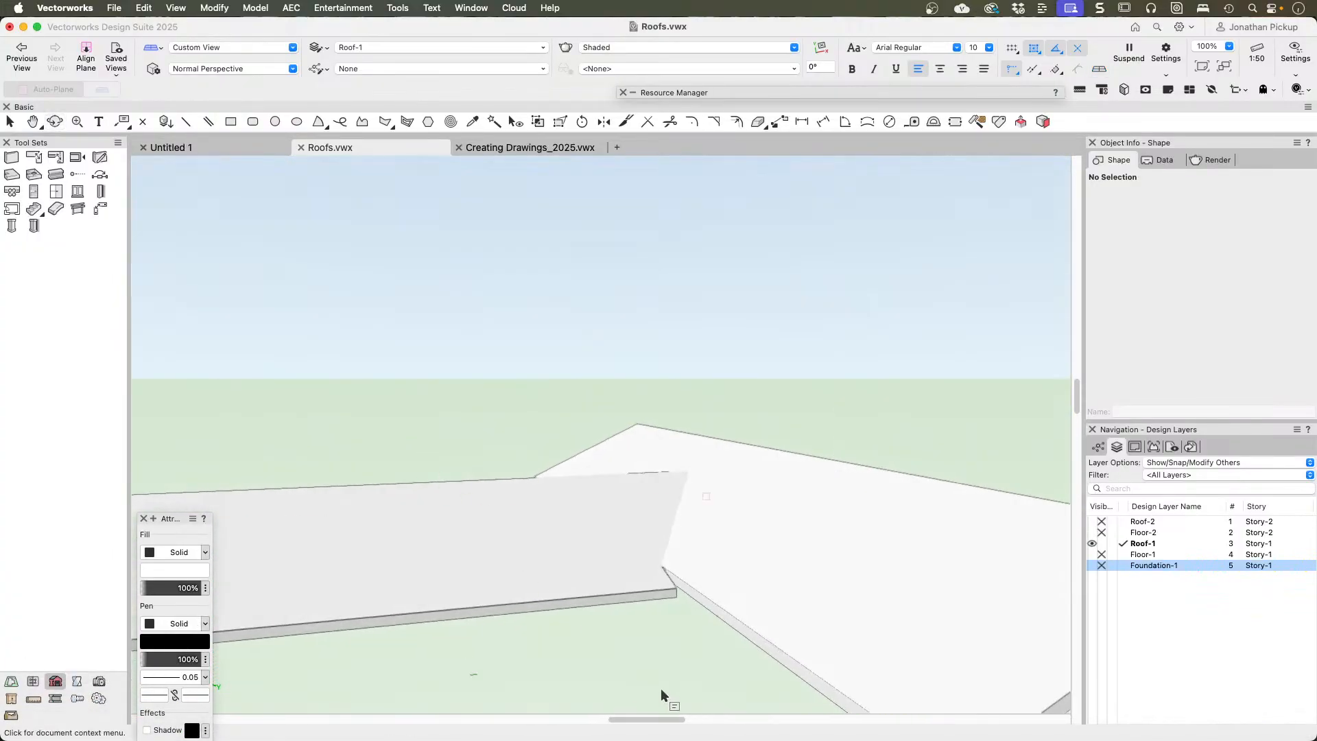
scroll(670, 579, up, 5)
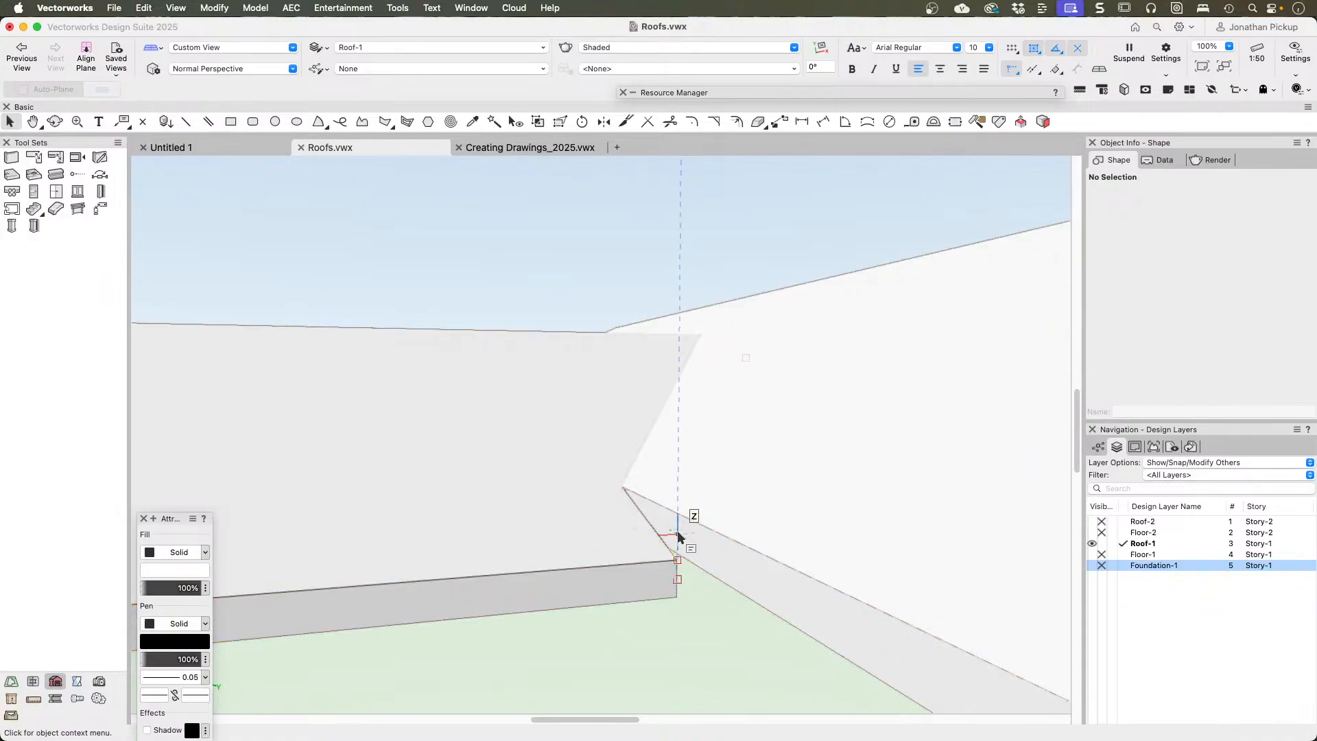
super+middle_drag(679, 539, 861, 538)
scroll(713, 555, down, 5)
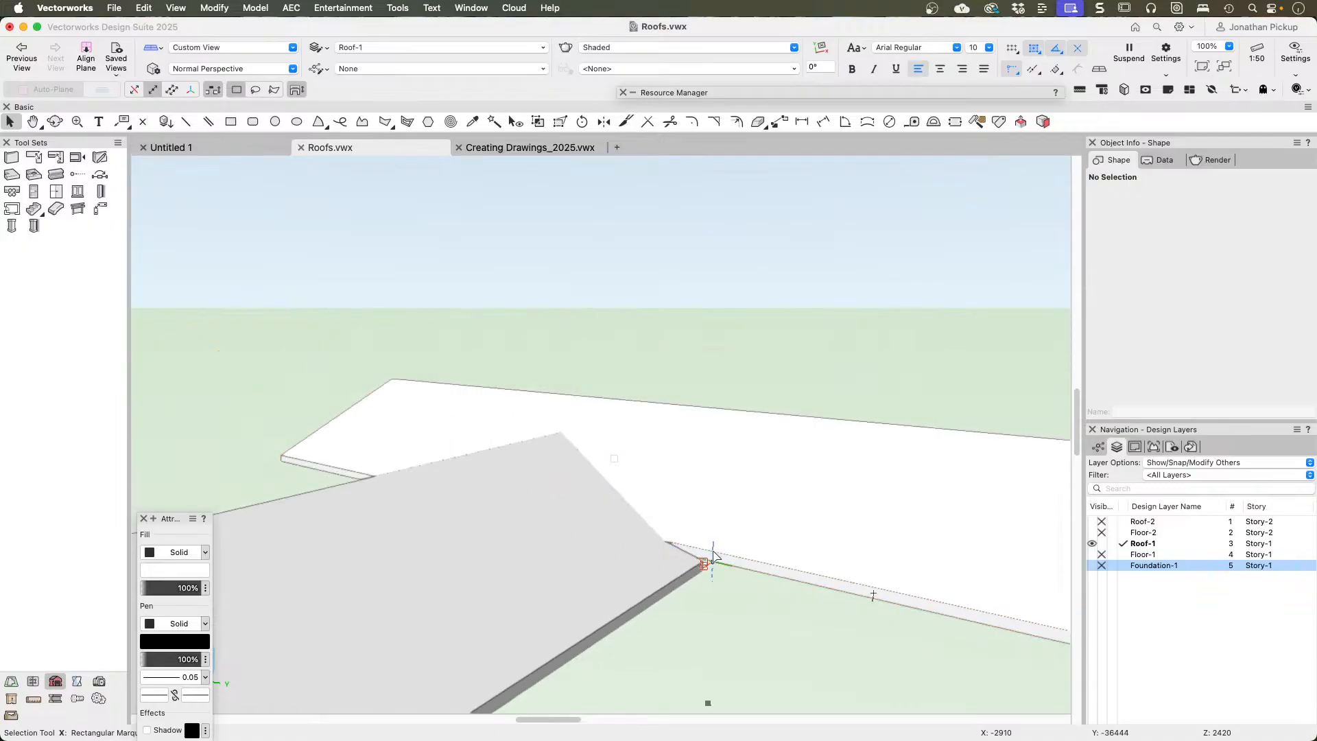
super+middle_drag(601, 546, 968, 572)
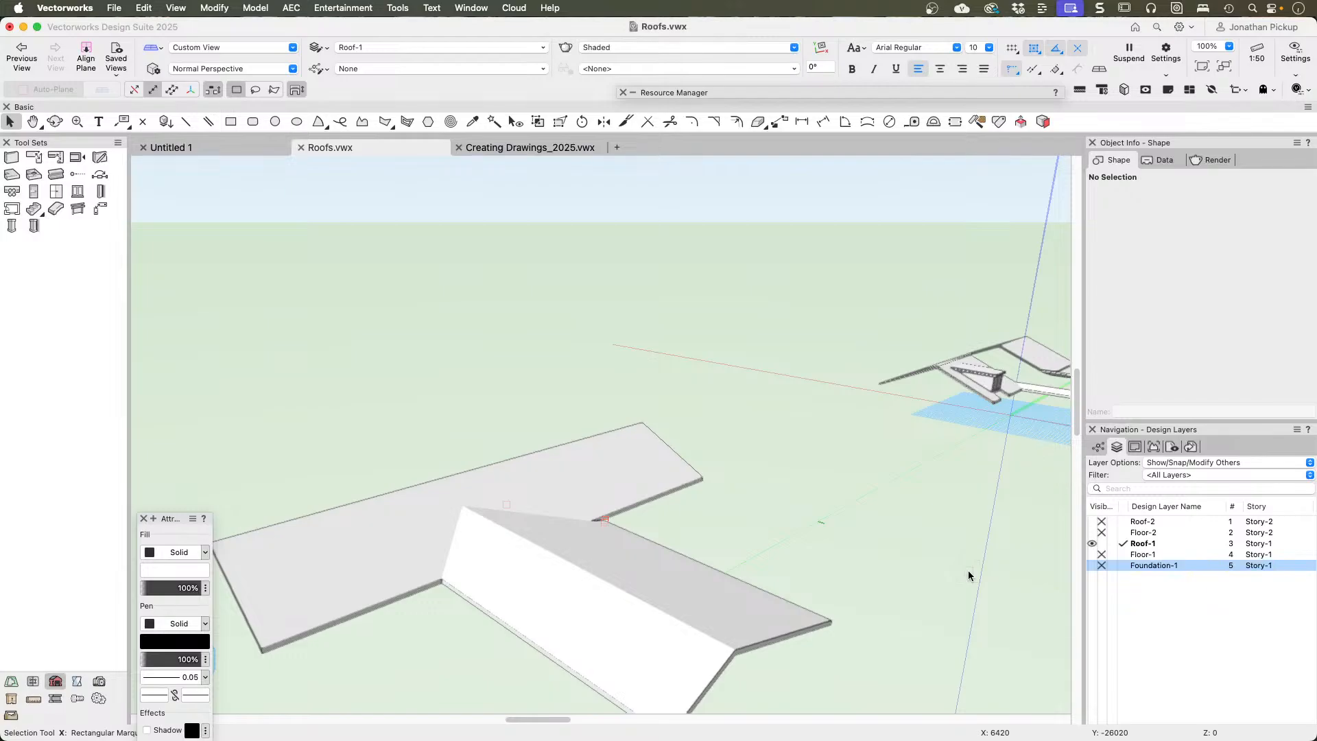
Step: In Top/Plan view, delete both clipped gabled roofs from the Roof-1 layer
key(u)
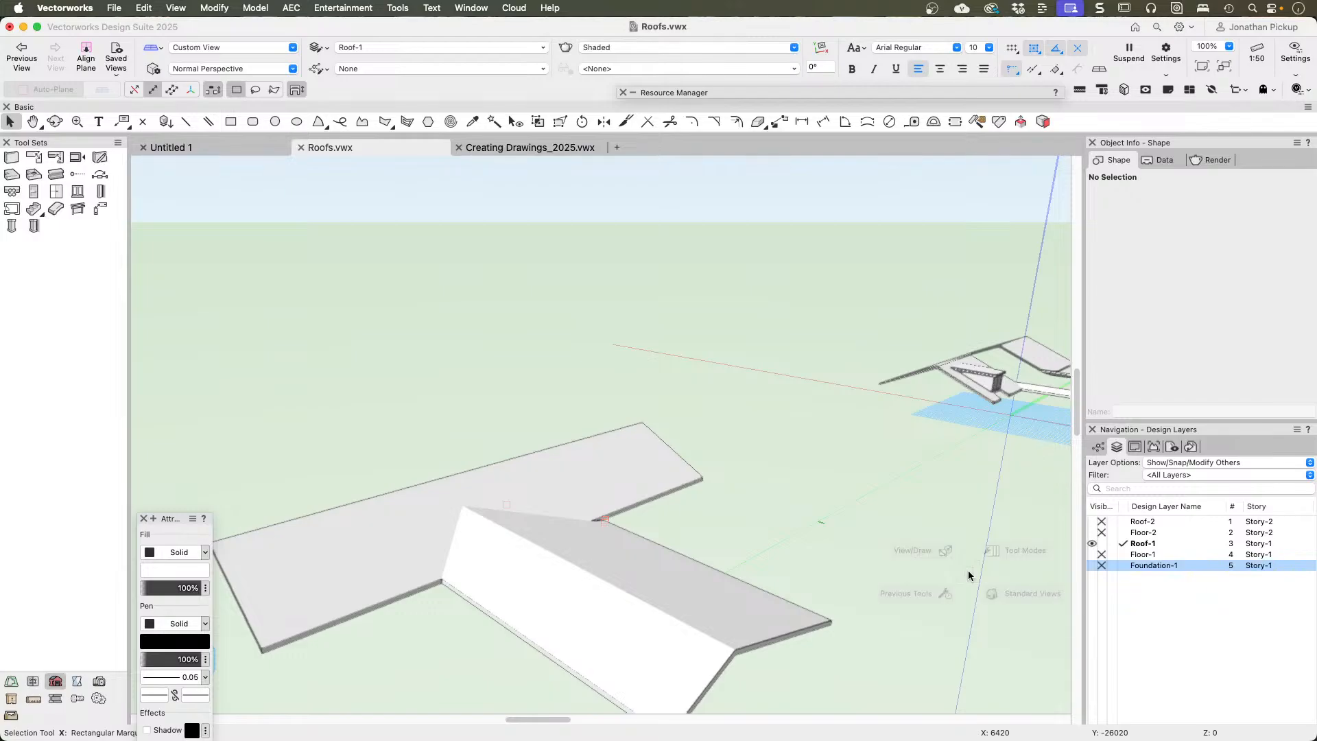
mouse_move(1024, 557)
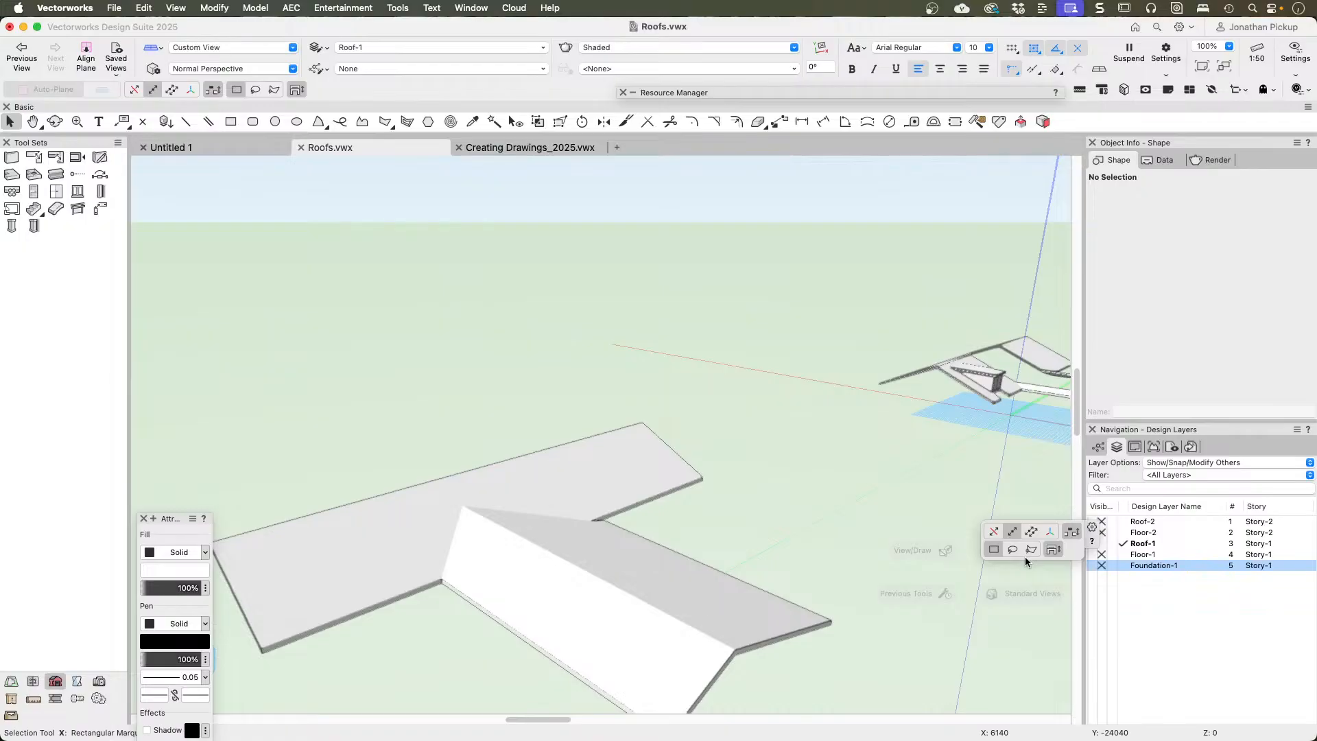
key(super+5)
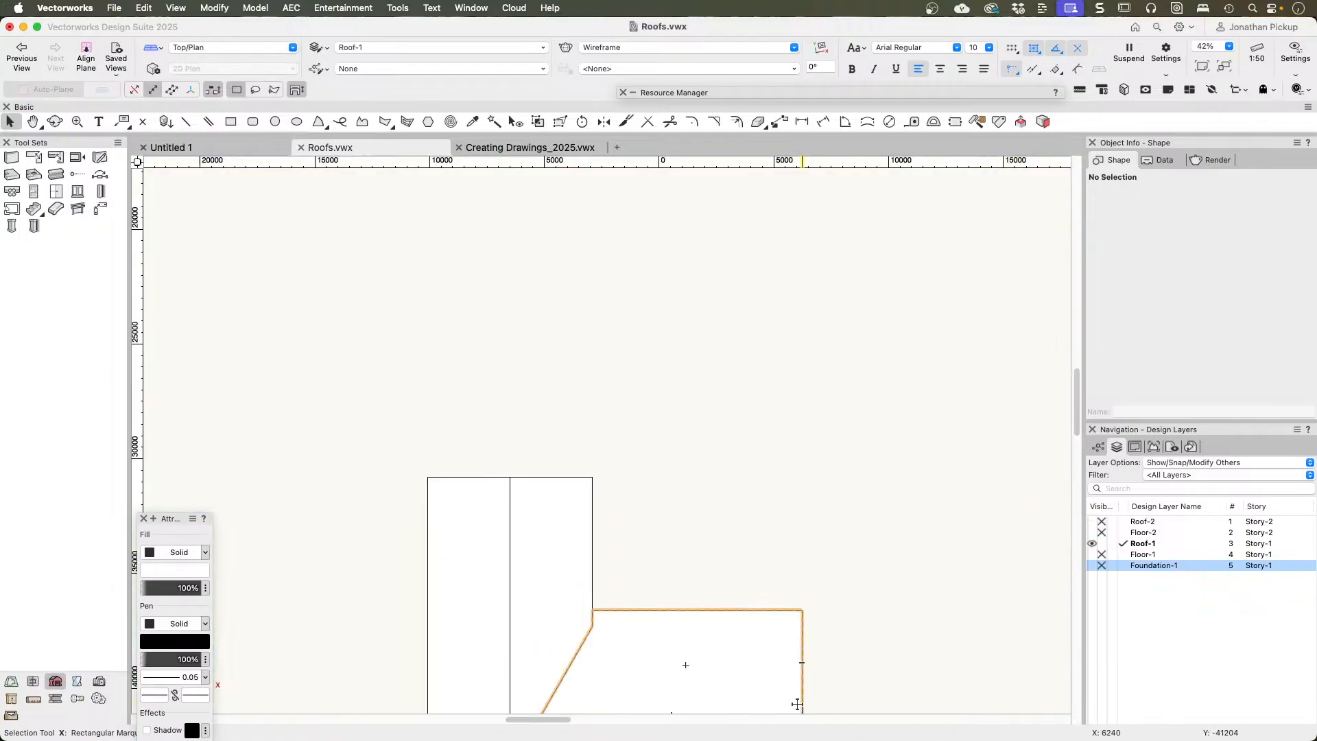
scroll(797, 703, down, 2)
middle_drag(702, 549, 618, 235)
click(547, 293)
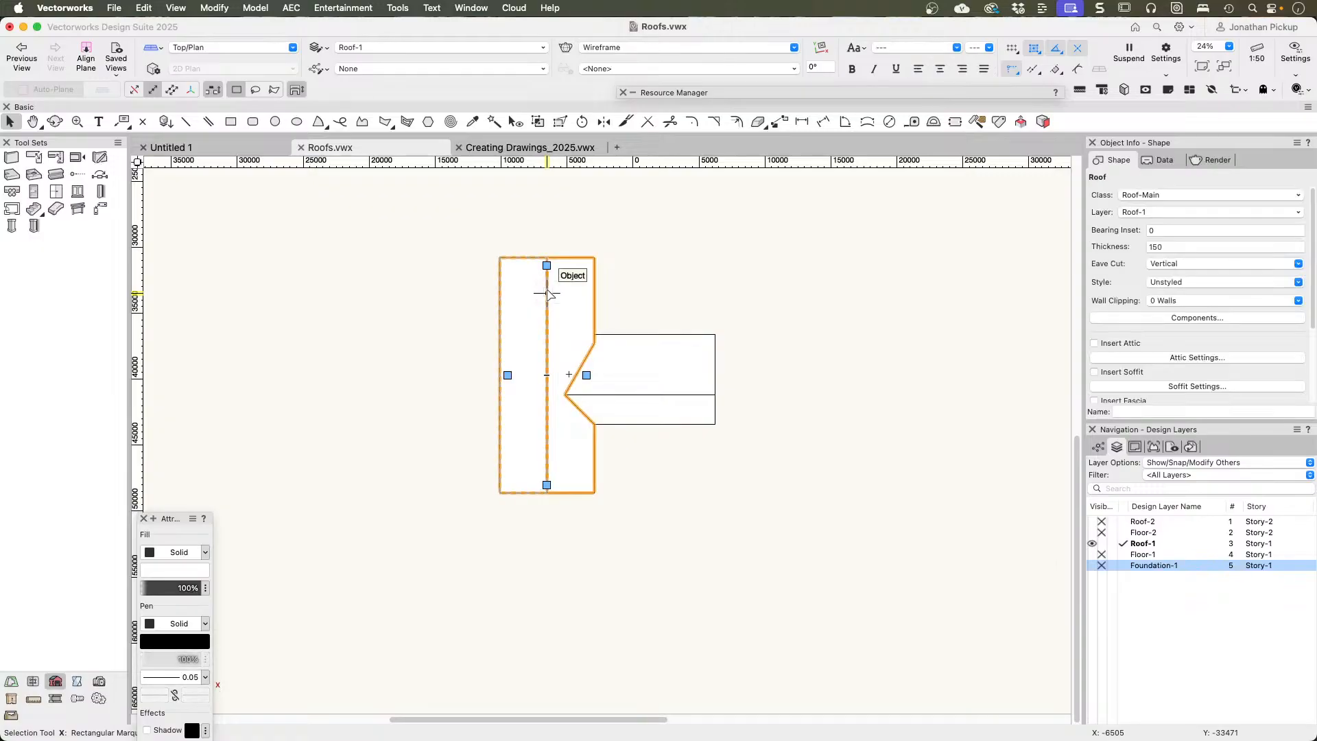
key(Delete)
click(623, 354)
key(Delete)
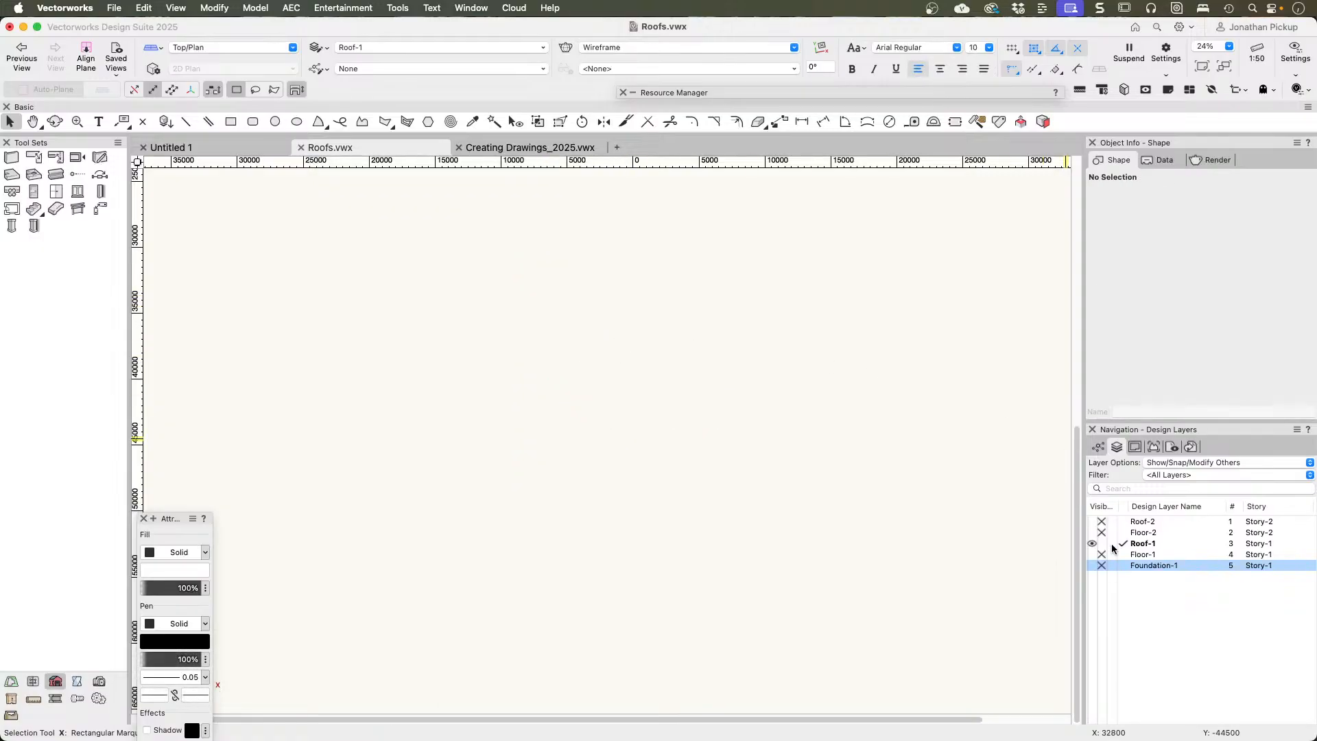
Step: Make Floor-1 the active layer and delete the two overlapping rectangles covering the house walls
click(1121, 554)
click(601, 377)
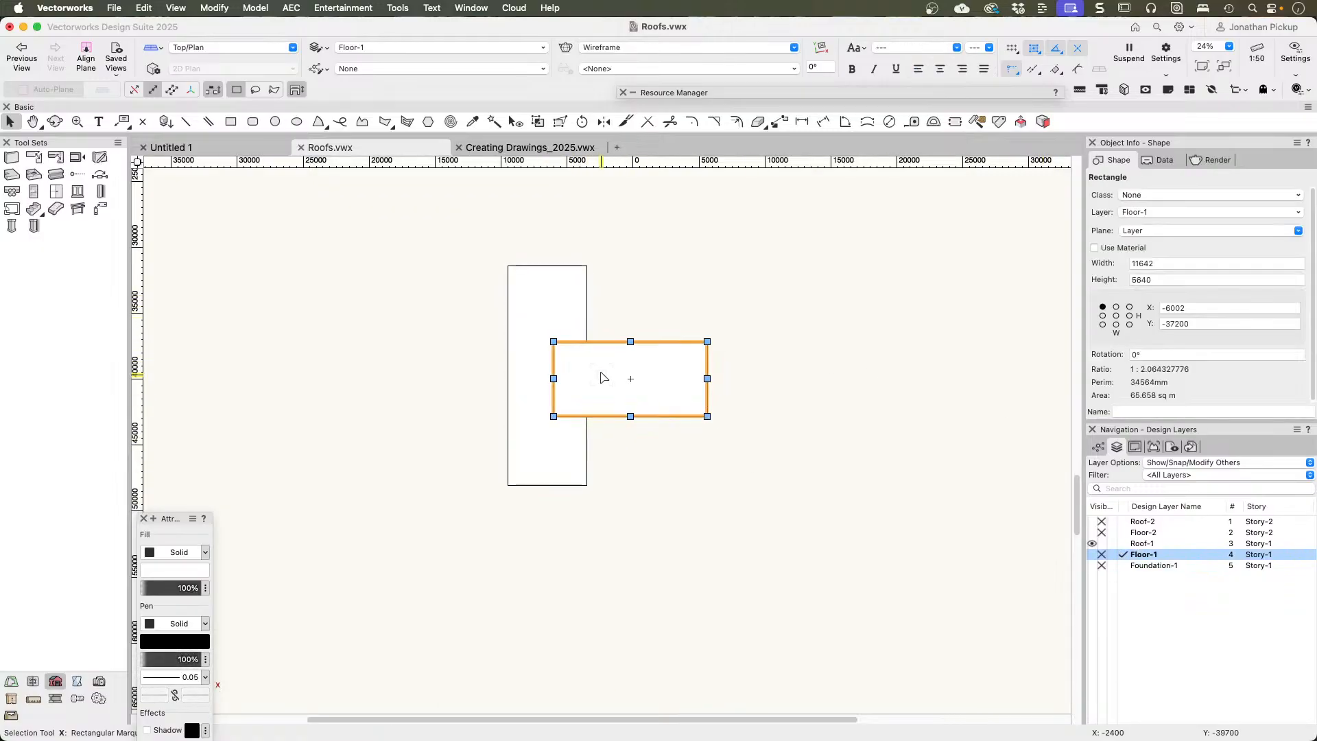
key(Delete)
click(536, 345)
key(Delete)
Step: Try to create a roof face directly from all the selected walls of the T-shaped house
drag(473, 245, 761, 569)
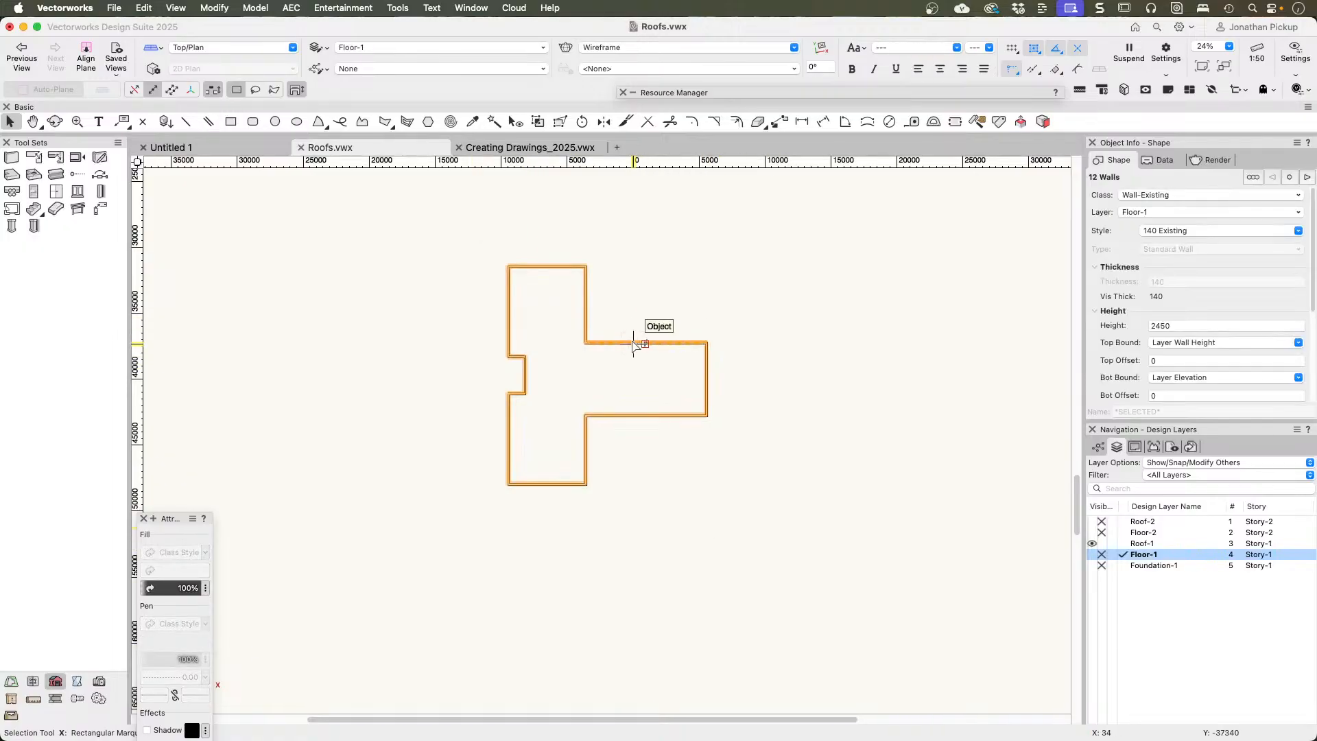
right_click(632, 341)
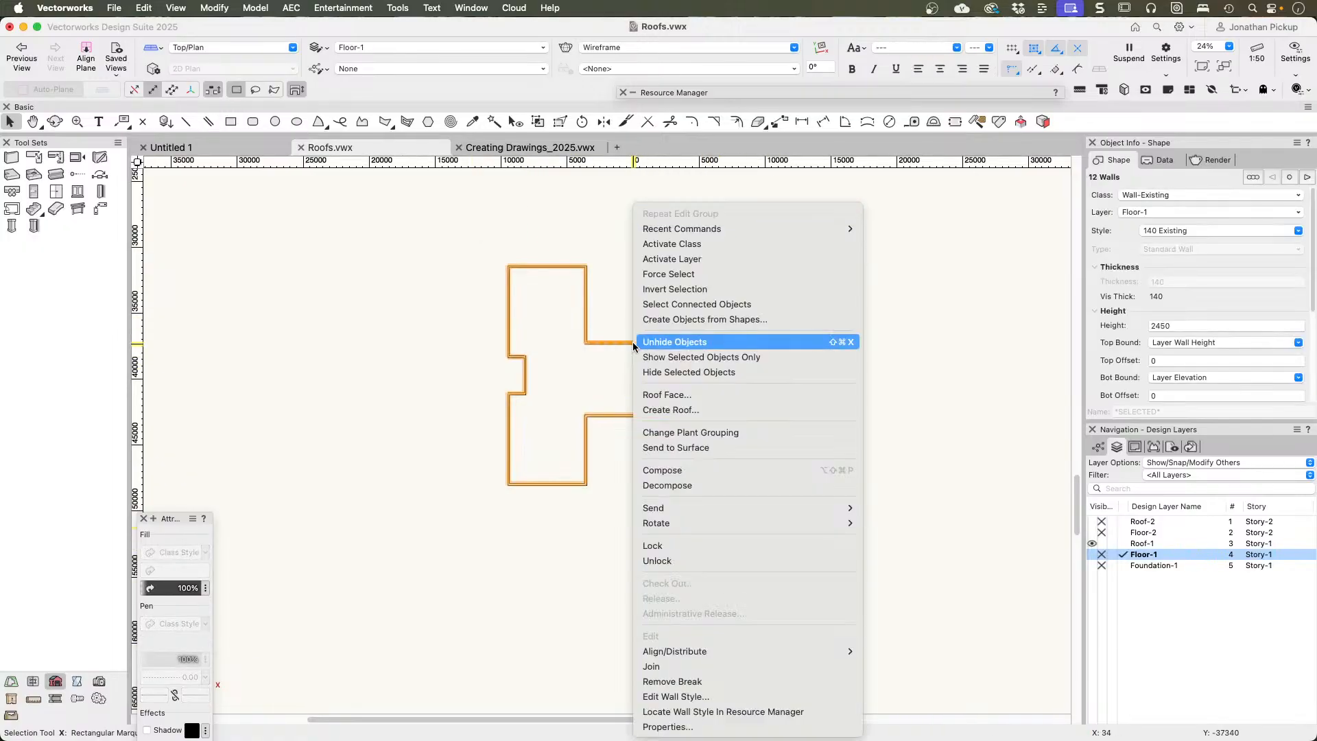
click(649, 400)
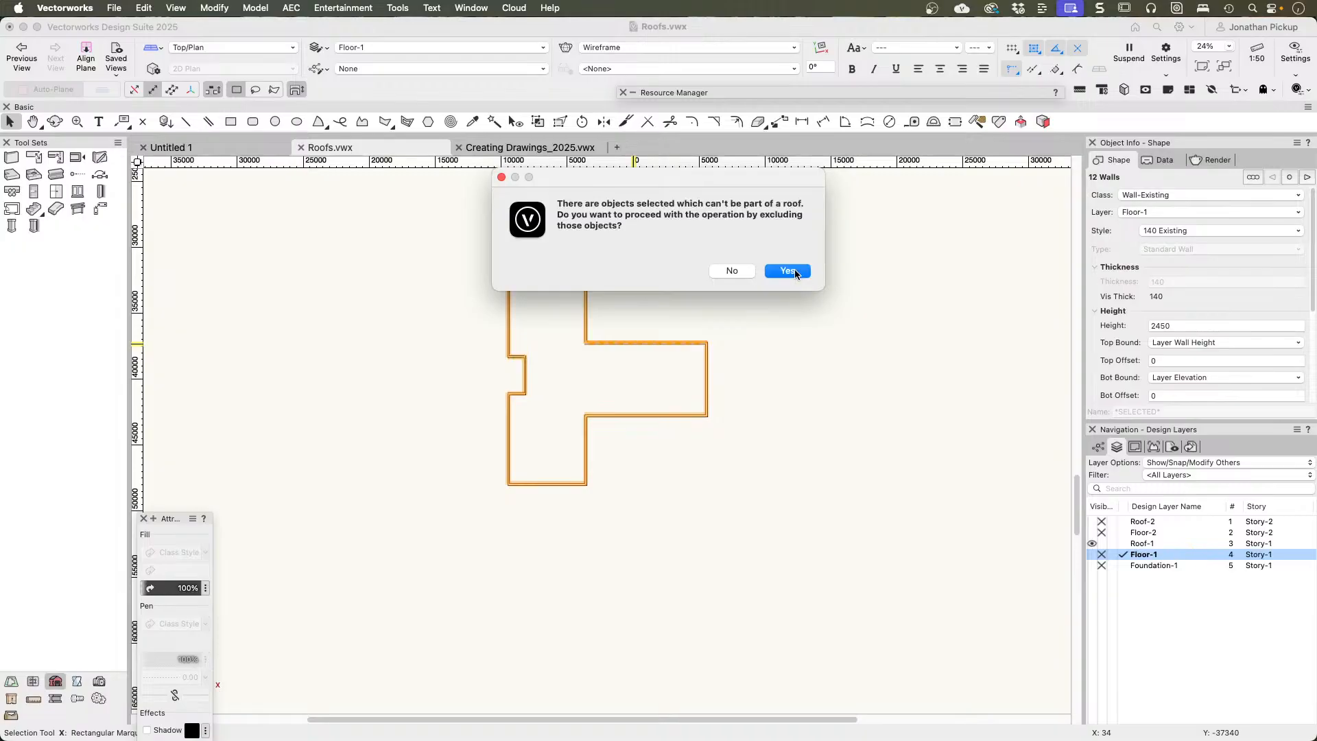
click(728, 271)
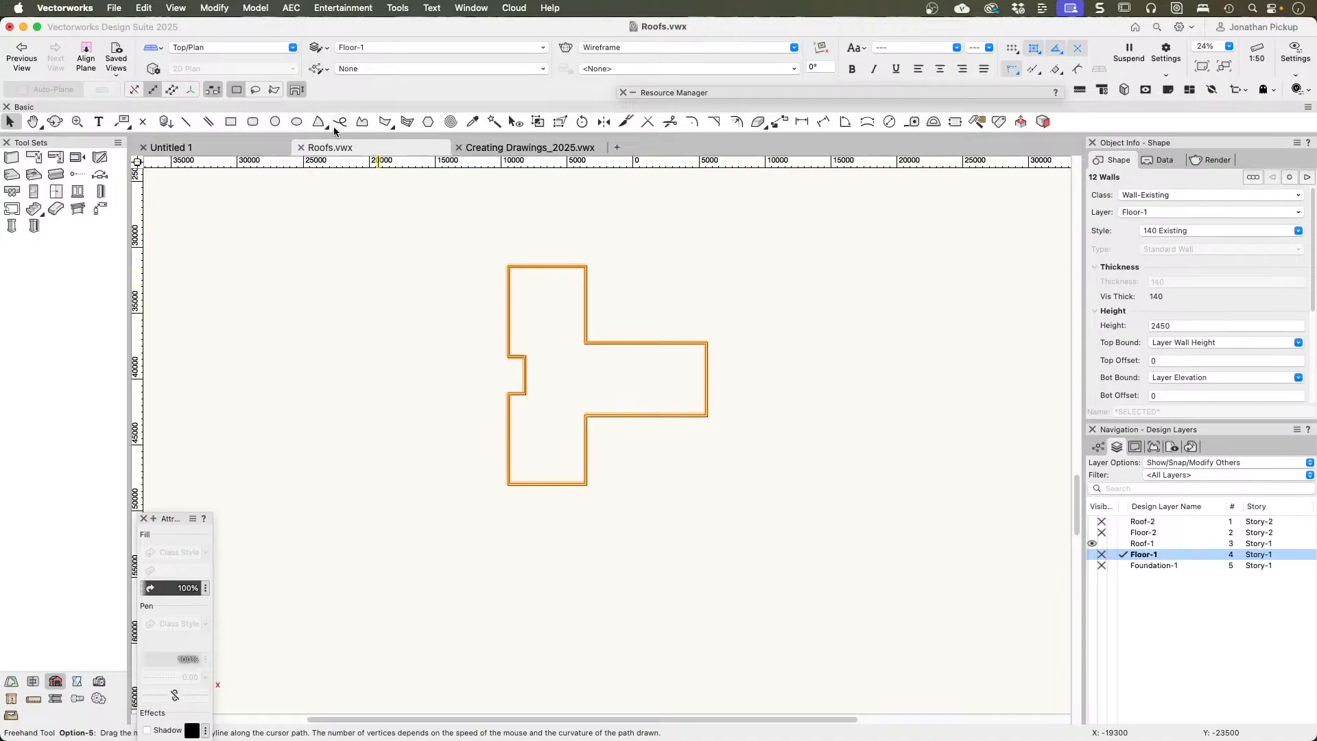
Step: Trace the main block and the wing at their wall corners with two adjoining rectangles, 5990 × 16640 and 9150 × 5640
key(4)
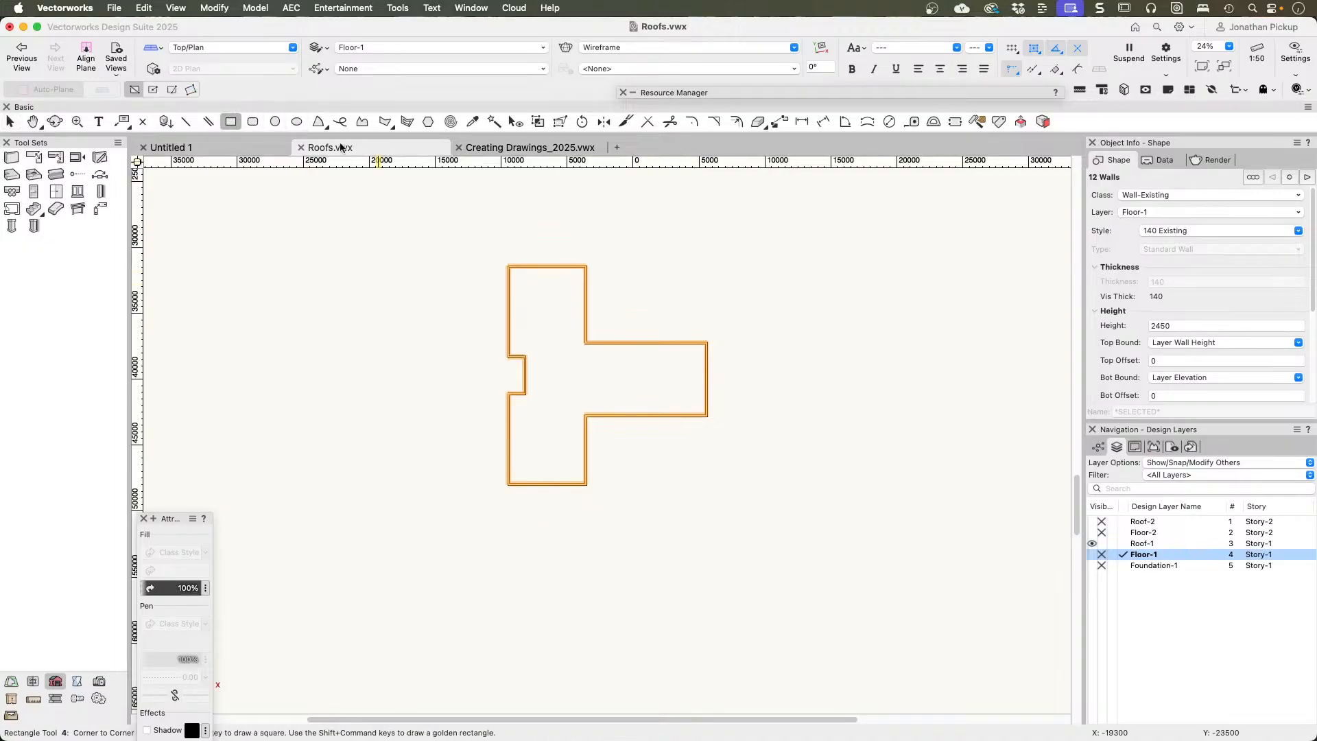
click(508, 265)
click(586, 485)
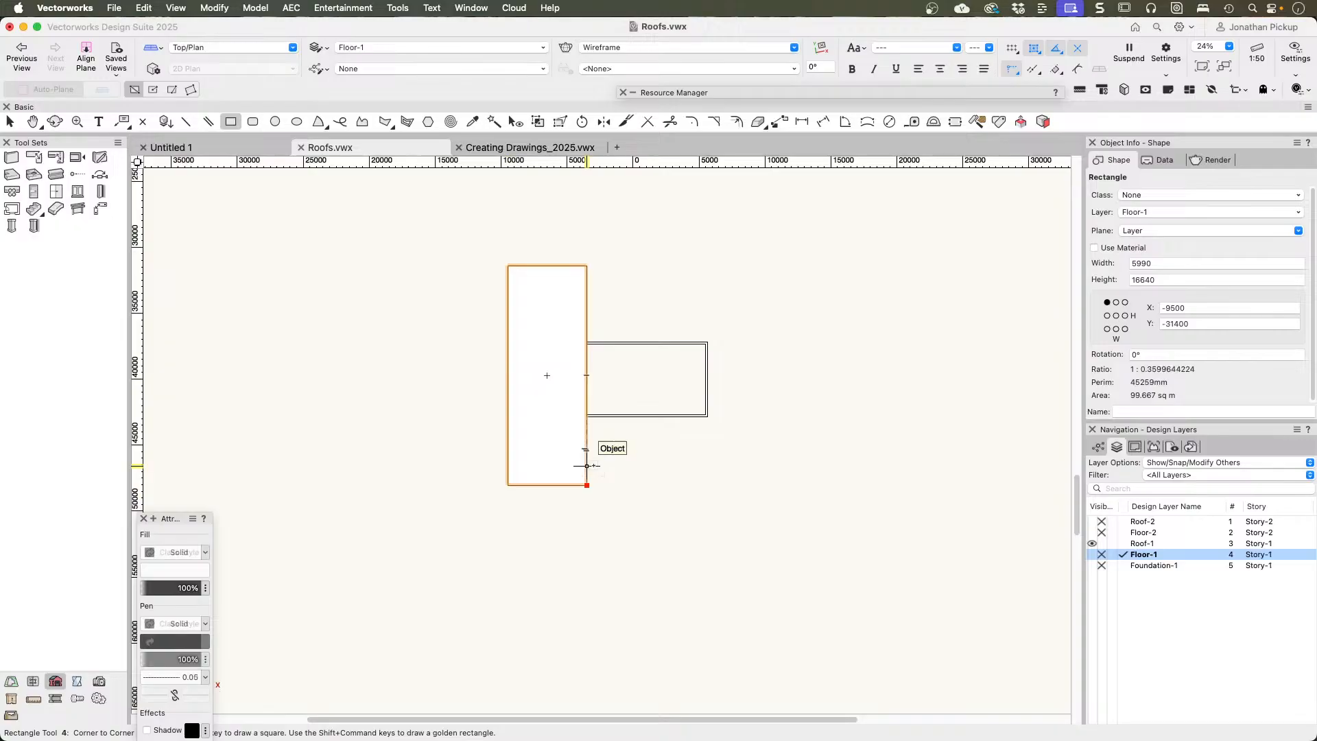
click(707, 341)
click(586, 417)
Step: Combine the two rectangles into one T-shaped polygon with Add Surface and view it with the walls in 3D
key(x)
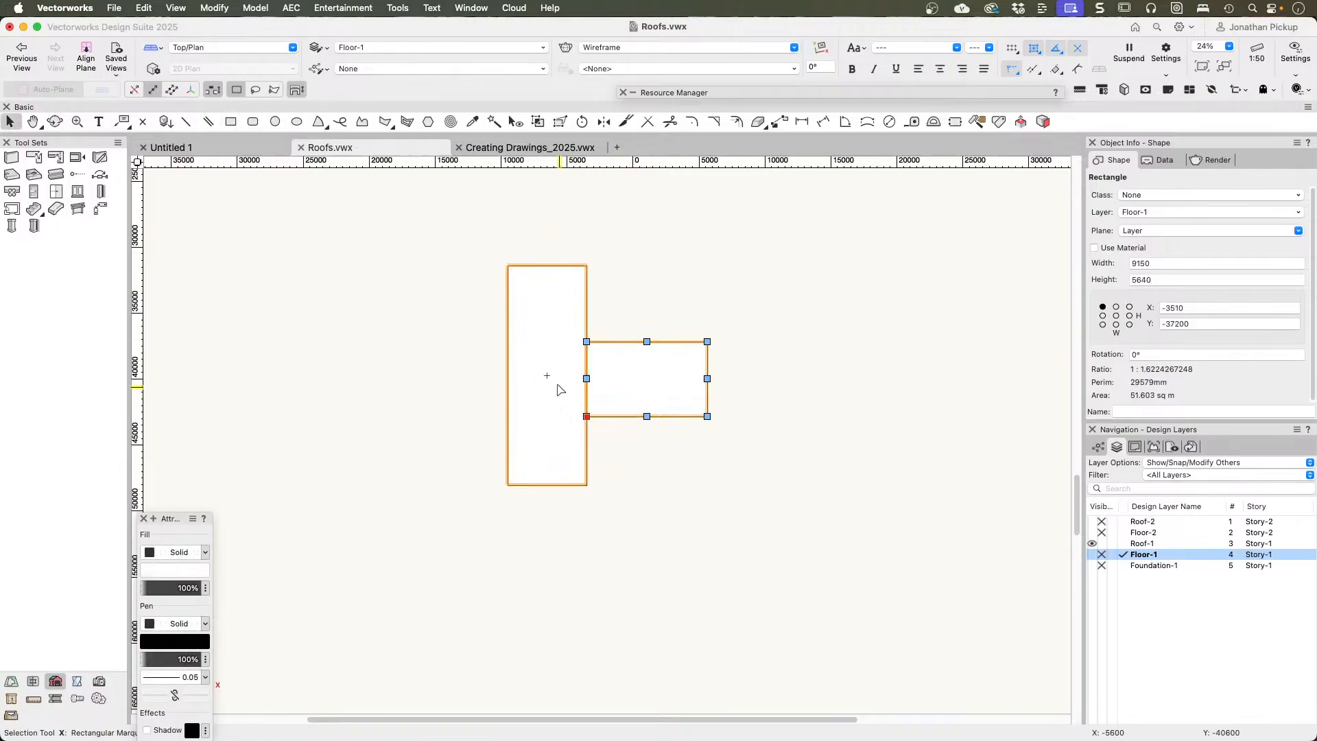
shift+click(557, 386)
right_click(555, 387)
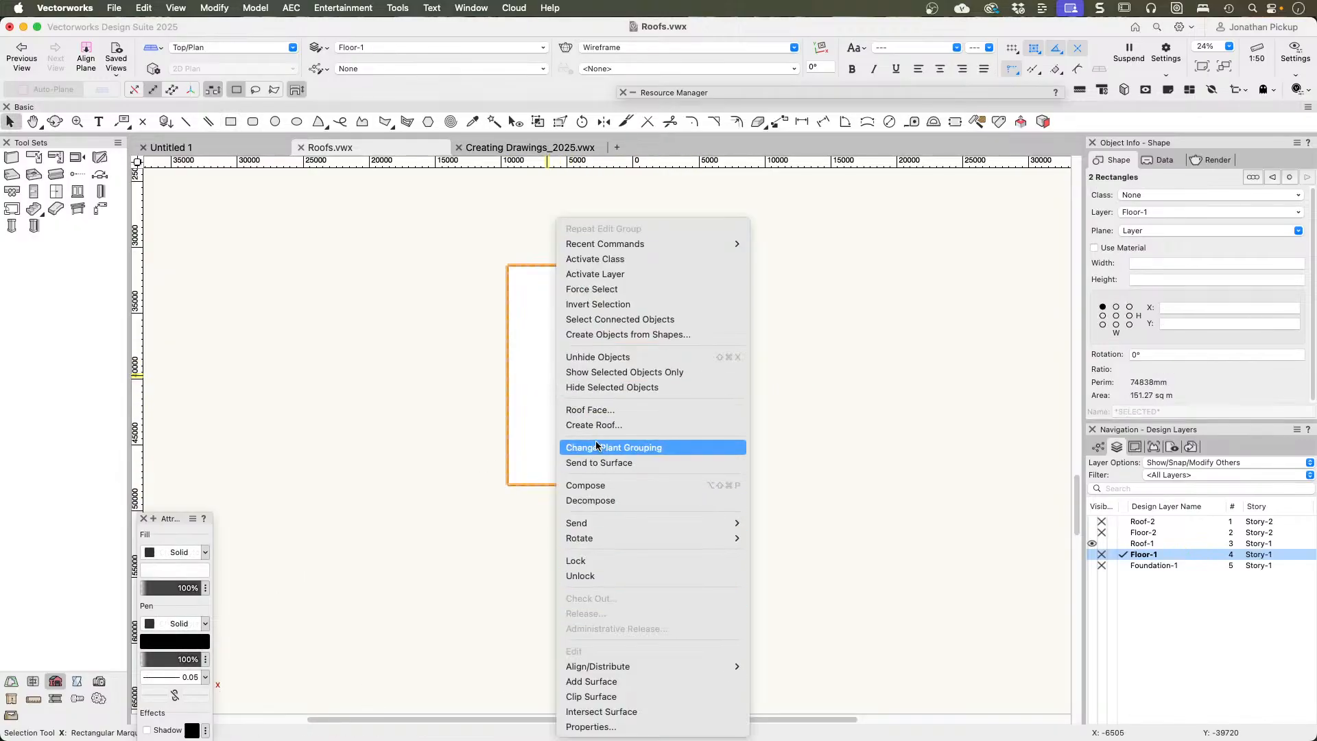
click(591, 681)
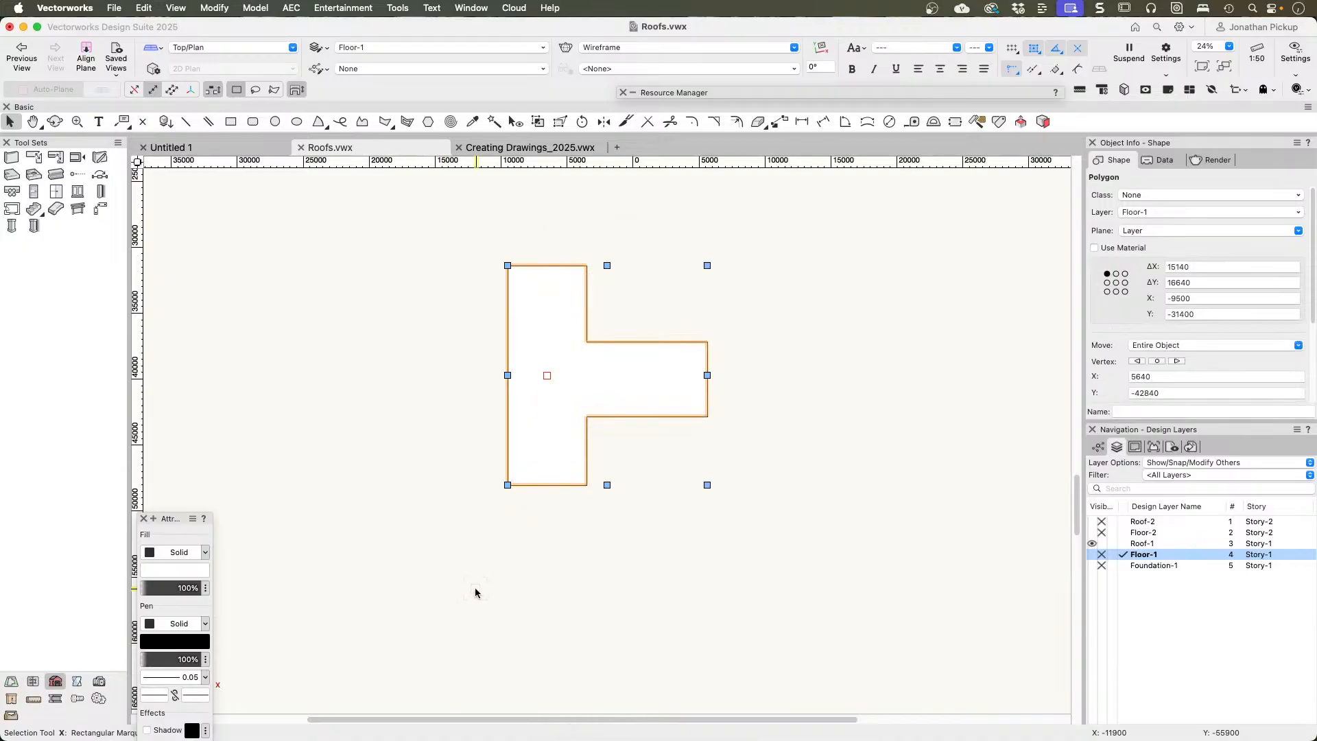
click(522, 541)
mouse_move(522, 542)
ctrl+middle_down()
mouse_move(464, 413)
mouse_move(426, 204)
ctrl+middle_up()
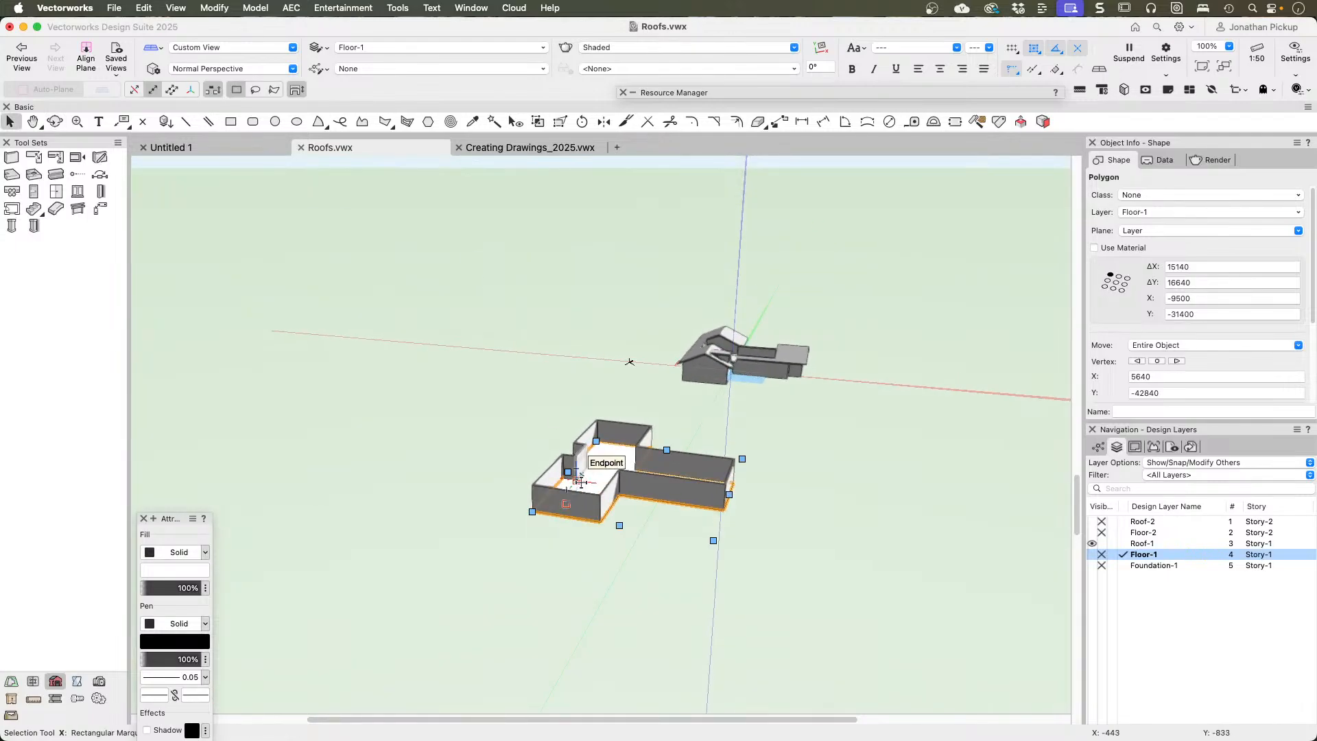
Step: Create a roof face from the T-shaped polygon with Axis Z 2700, angle 10° and thickness 150, rising from the main block's outer long edge toward the wing
key(super+5)
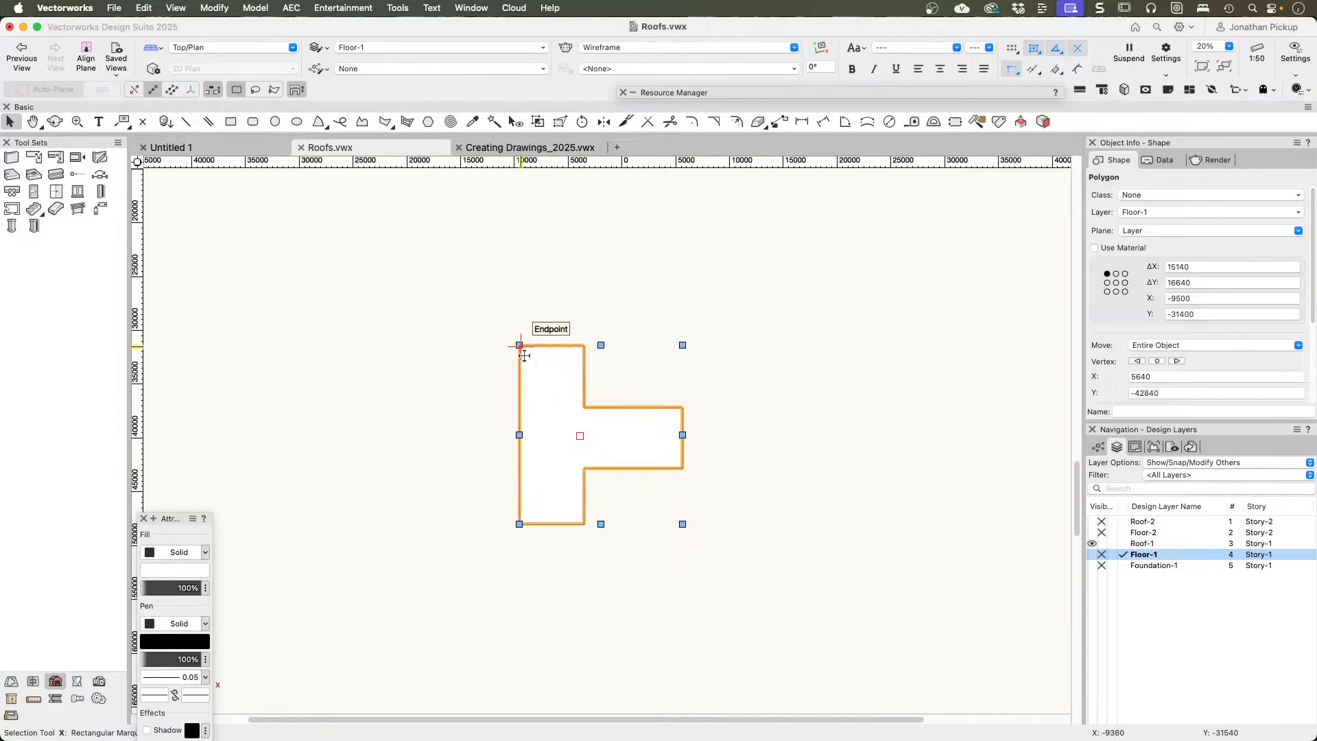
right_click(557, 280)
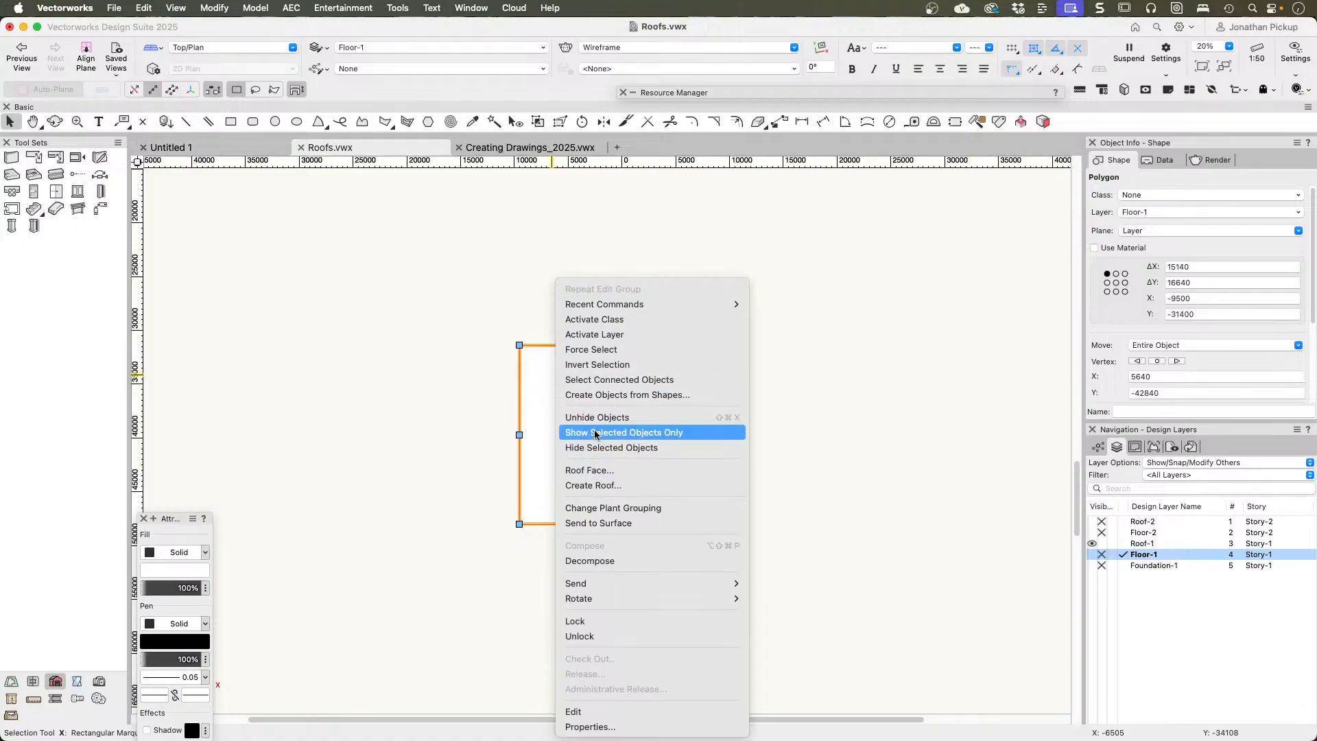
click(588, 471)
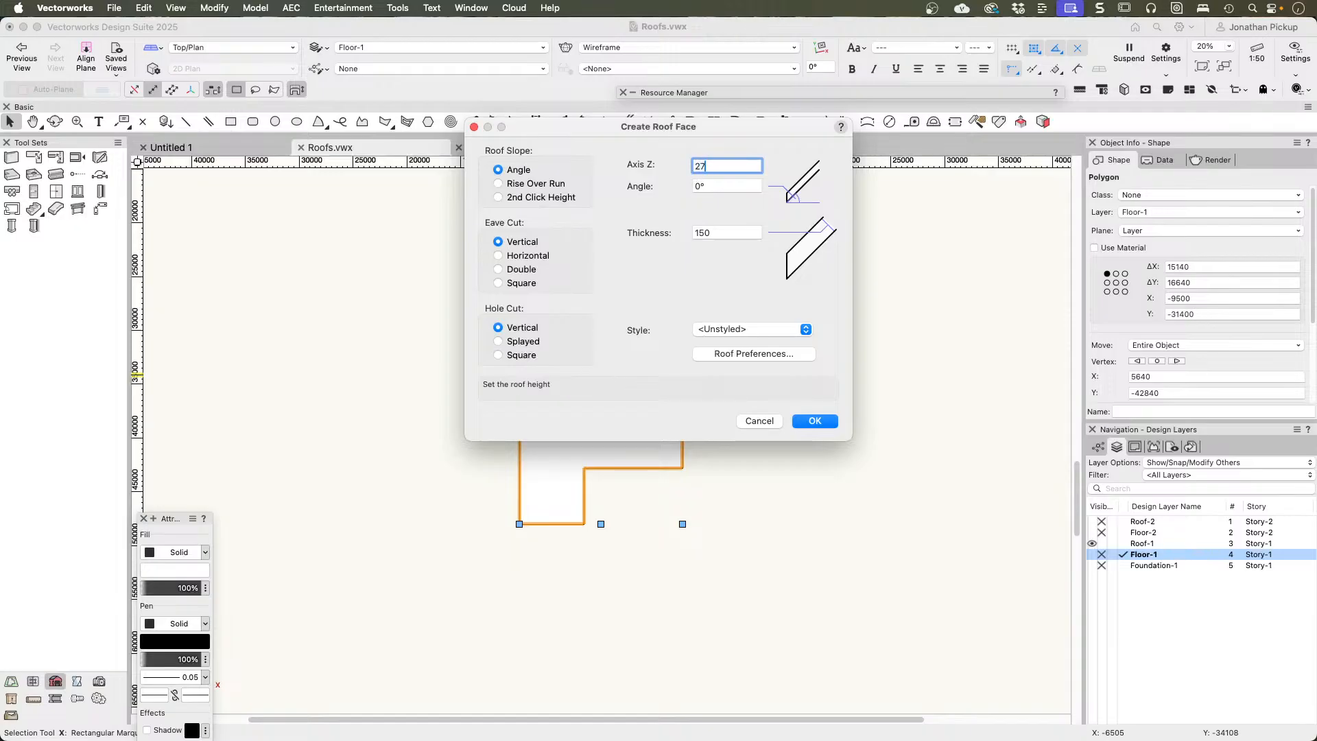
key(Tab)
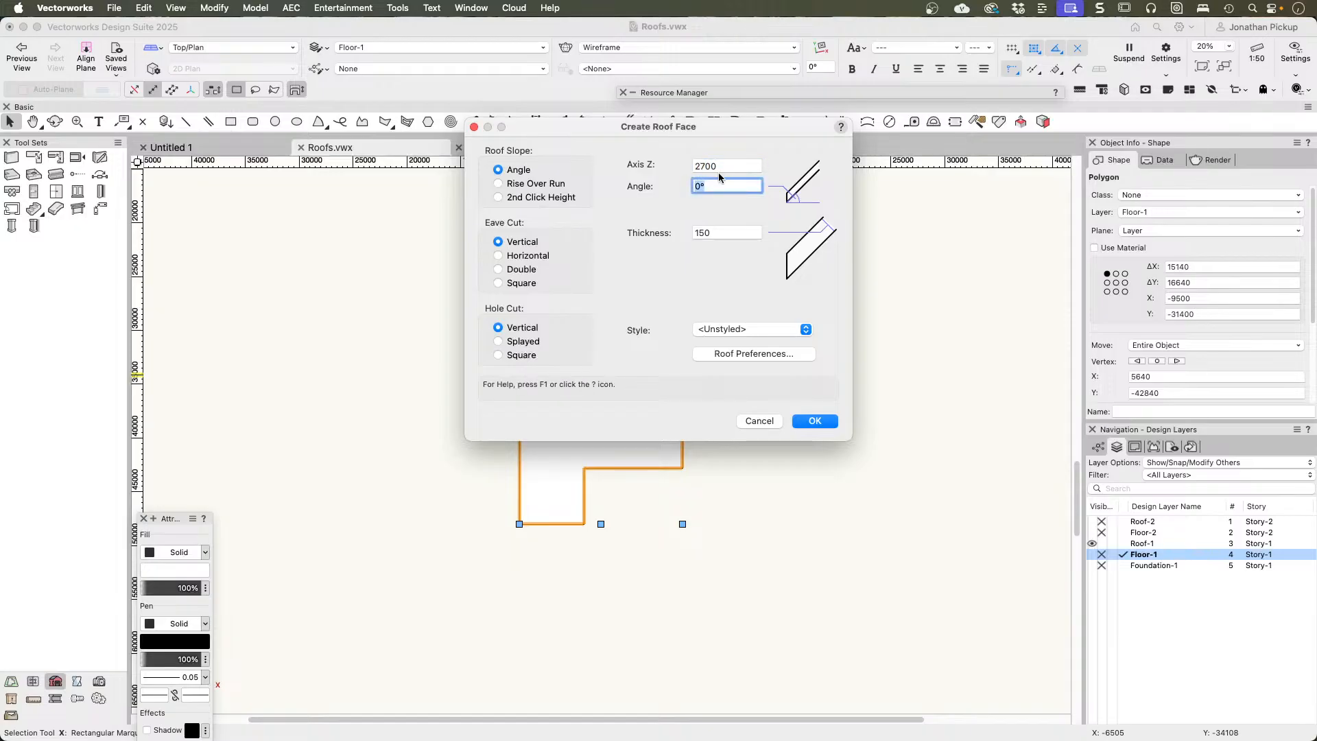
text(10)
key(Tab)
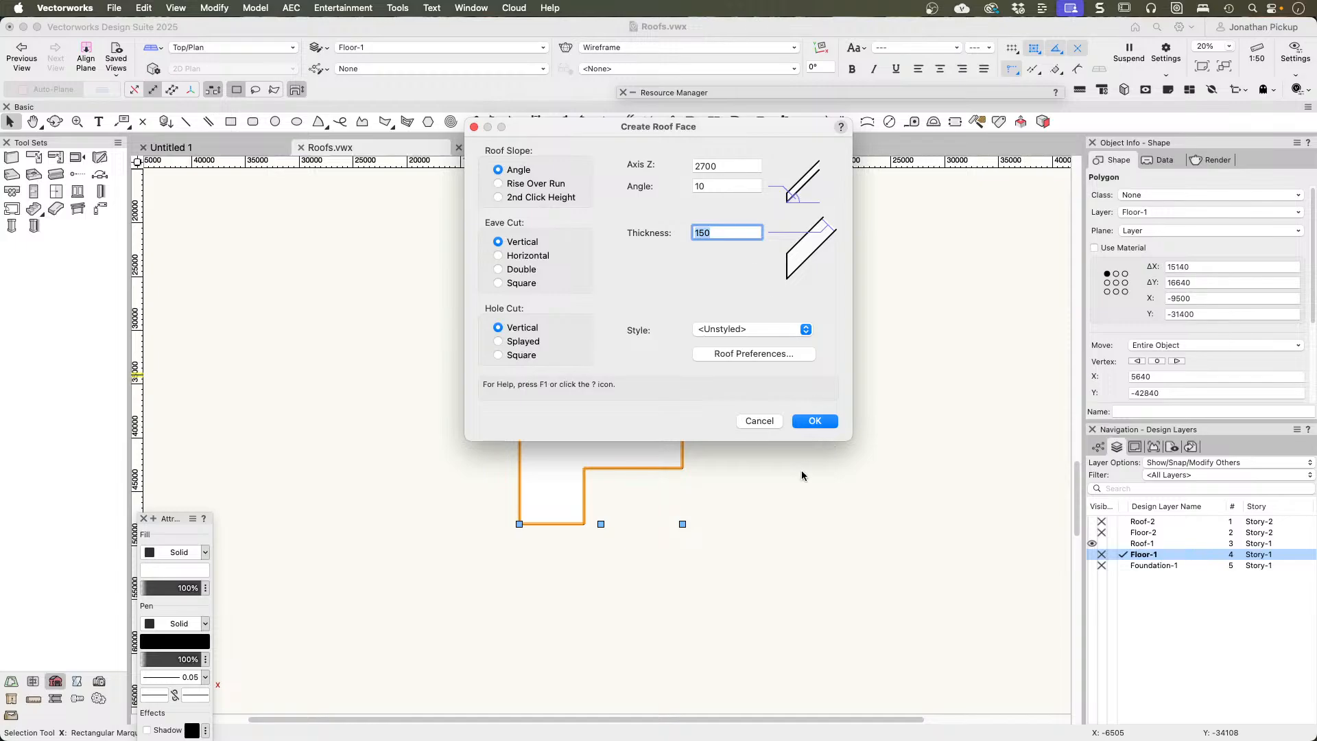
click(814, 421)
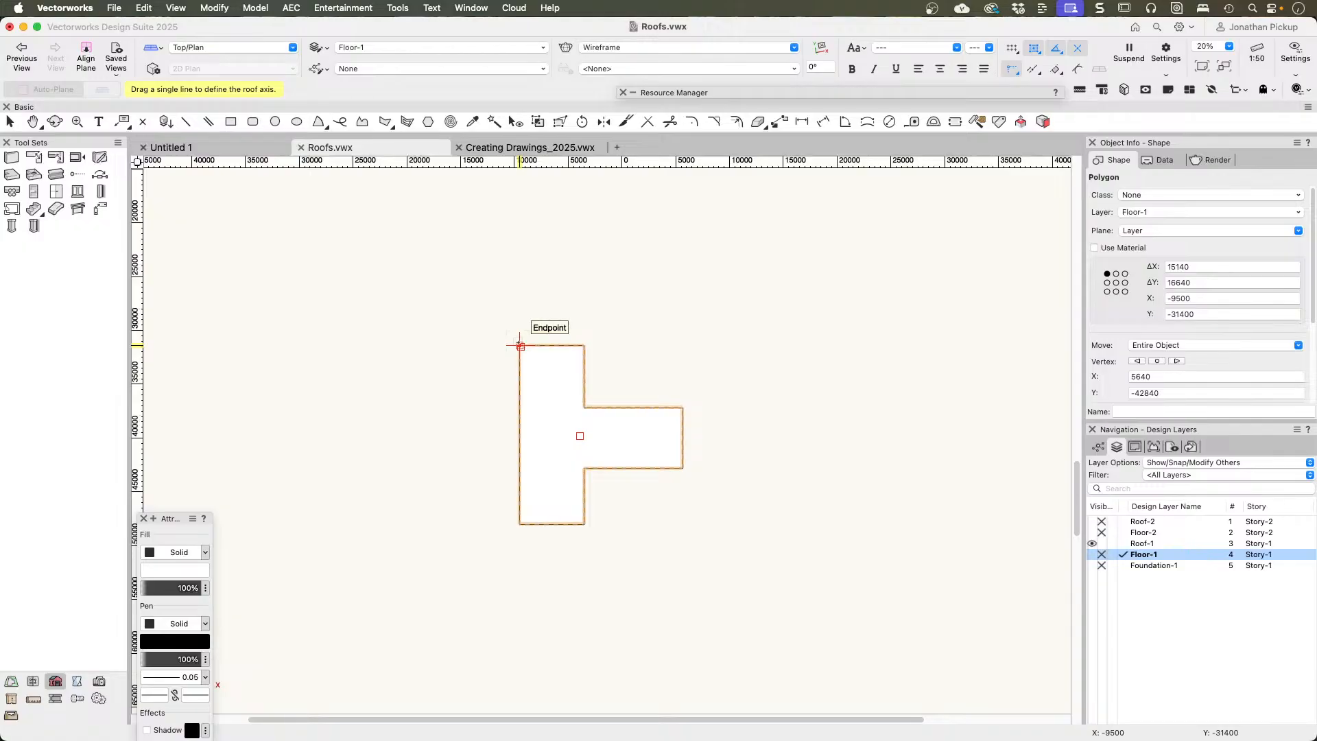
drag(520, 345, 519, 524)
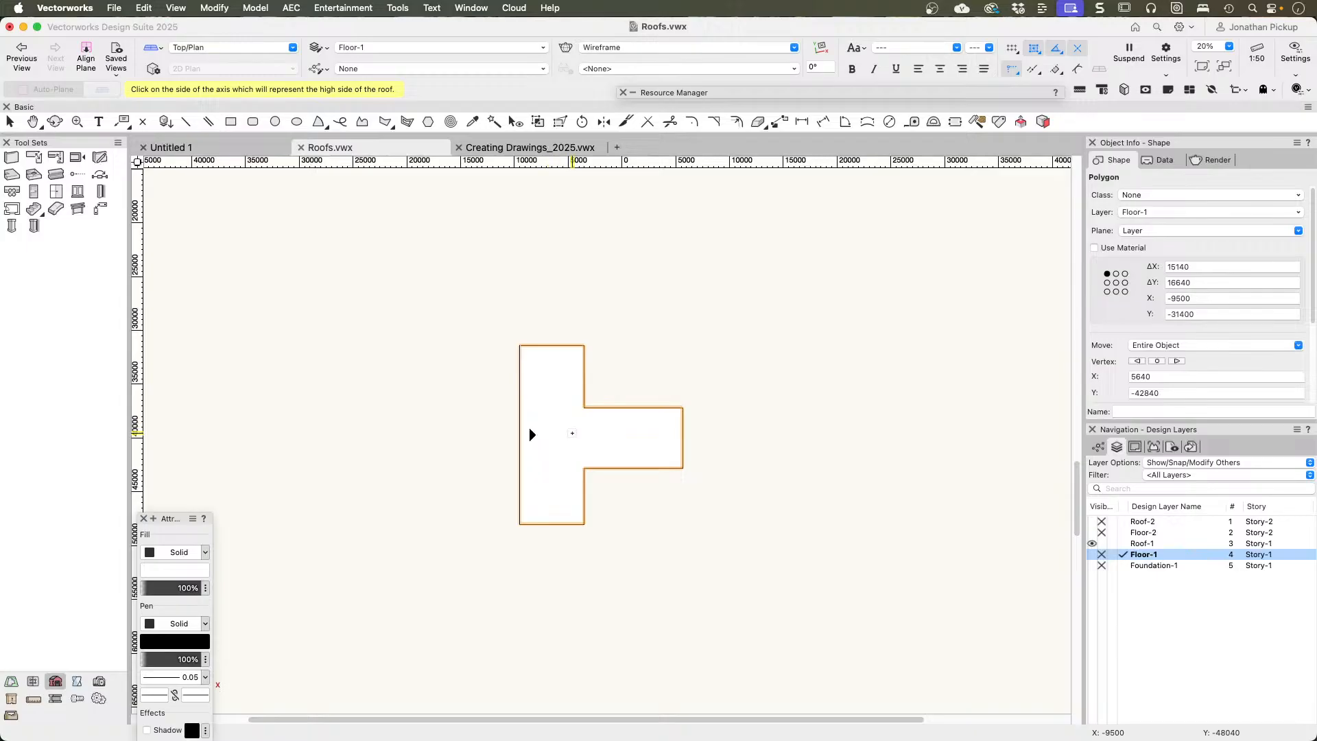
click(572, 434)
Step: Examine the sloping T-shaped roof face above the walls in 3D and review its properties
mouse_move(498, 502)
ctrl+middle_down()
mouse_move(662, 265)
mouse_move(665, 182)
ctrl+middle_up()
scroll(1118, 351, down, 3)
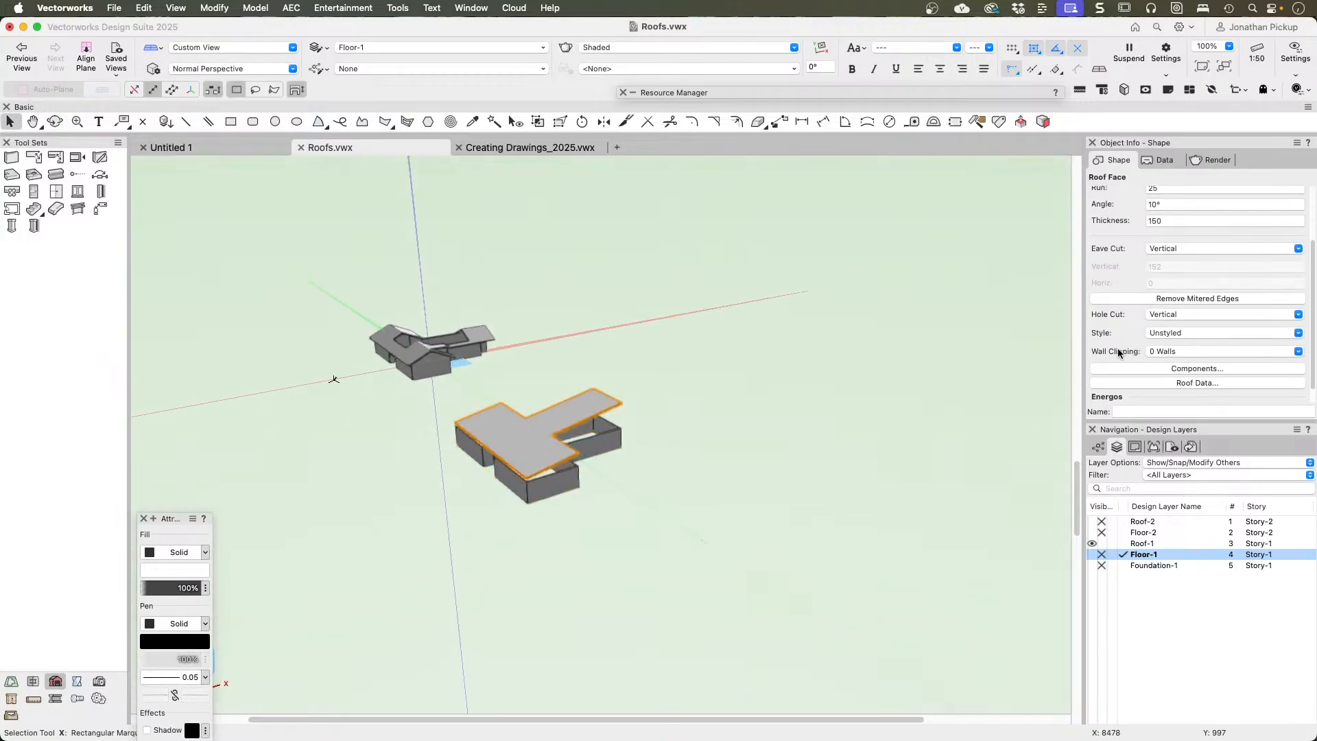
scroll(1118, 353, down, 1)
middle_drag(500, 462, 573, 462)
scroll(574, 462, up, 5)
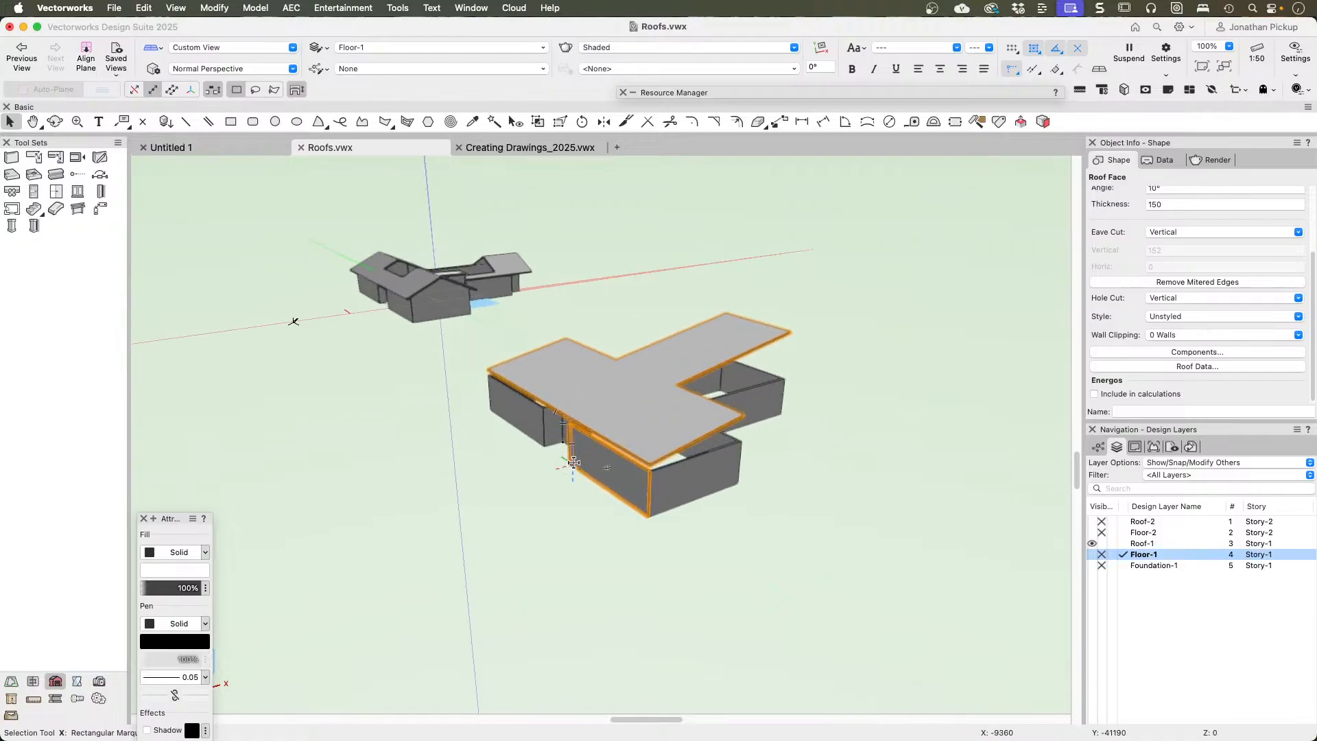
scroll(573, 462, up, 5)
mouse_move(656, 401)
ctrl+middle_down()
mouse_move(579, 355)
mouse_move(399, 323)
mouse_move(434, 290)
mouse_move(419, 293)
ctrl+middle_up()
Step: Set the roof face's slope angle to 25° and check the steeper roof in 3D
key(F5)
scroll(583, 277, down, 3)
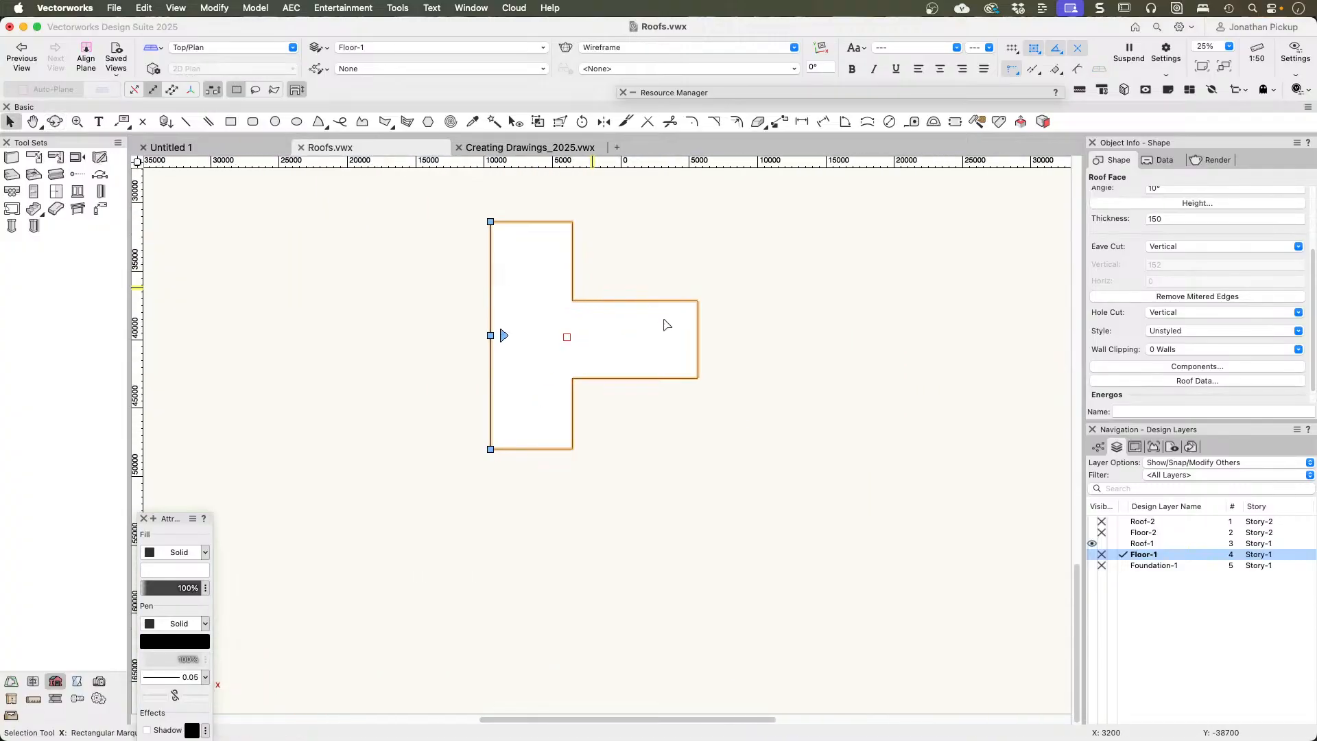
scroll(1185, 213, up, 2)
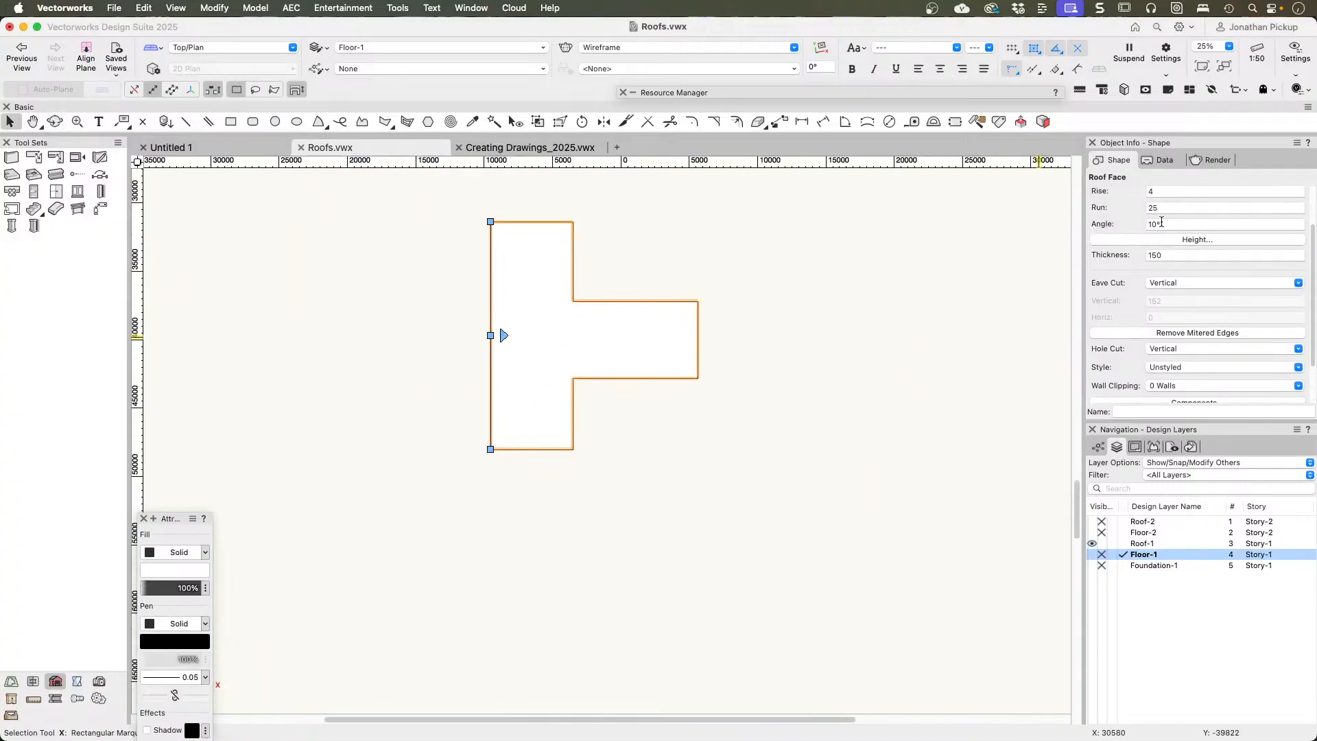
click(1170, 224)
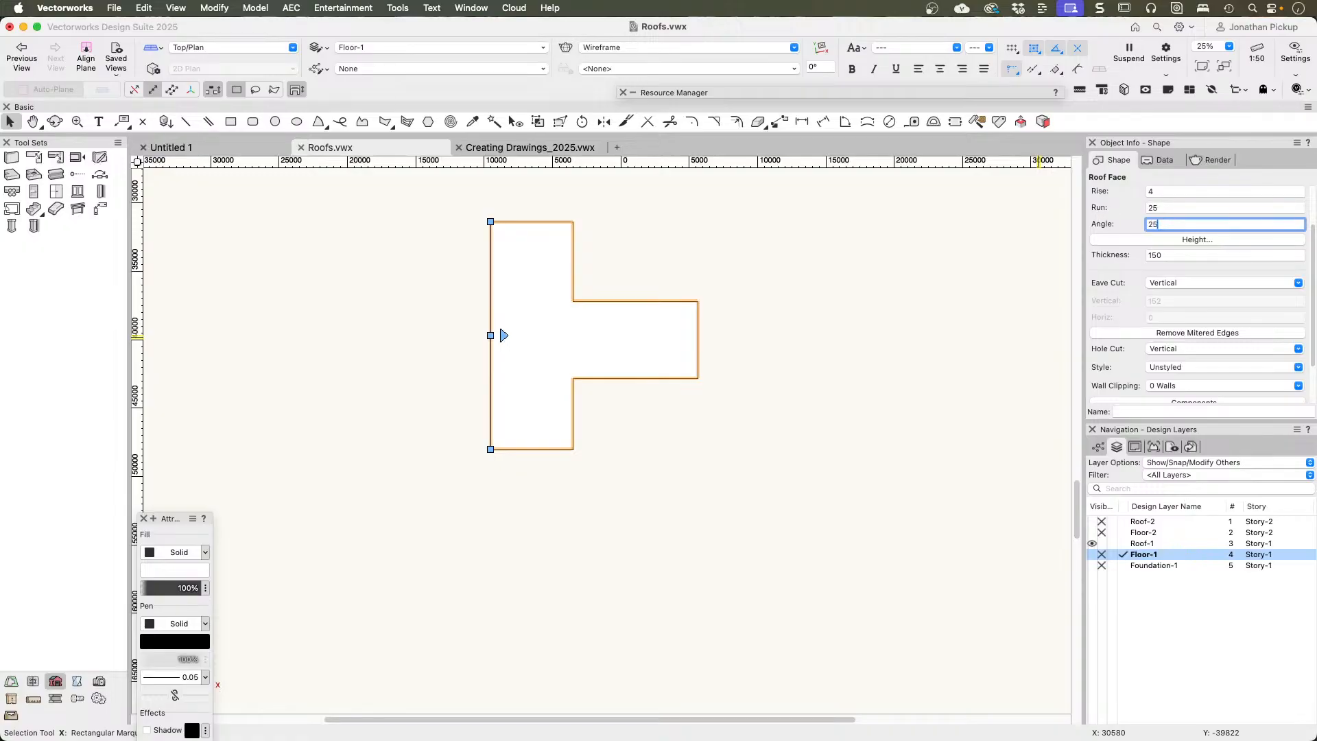
key(Return)
ctrl+middle_drag(735, 288, 736, 290)
Step: In Top/Plan view, insert the Dormer Window Symbol into the roof face near the middle of its low edge and check the dormer in 3D
mouse_move(903, 93)
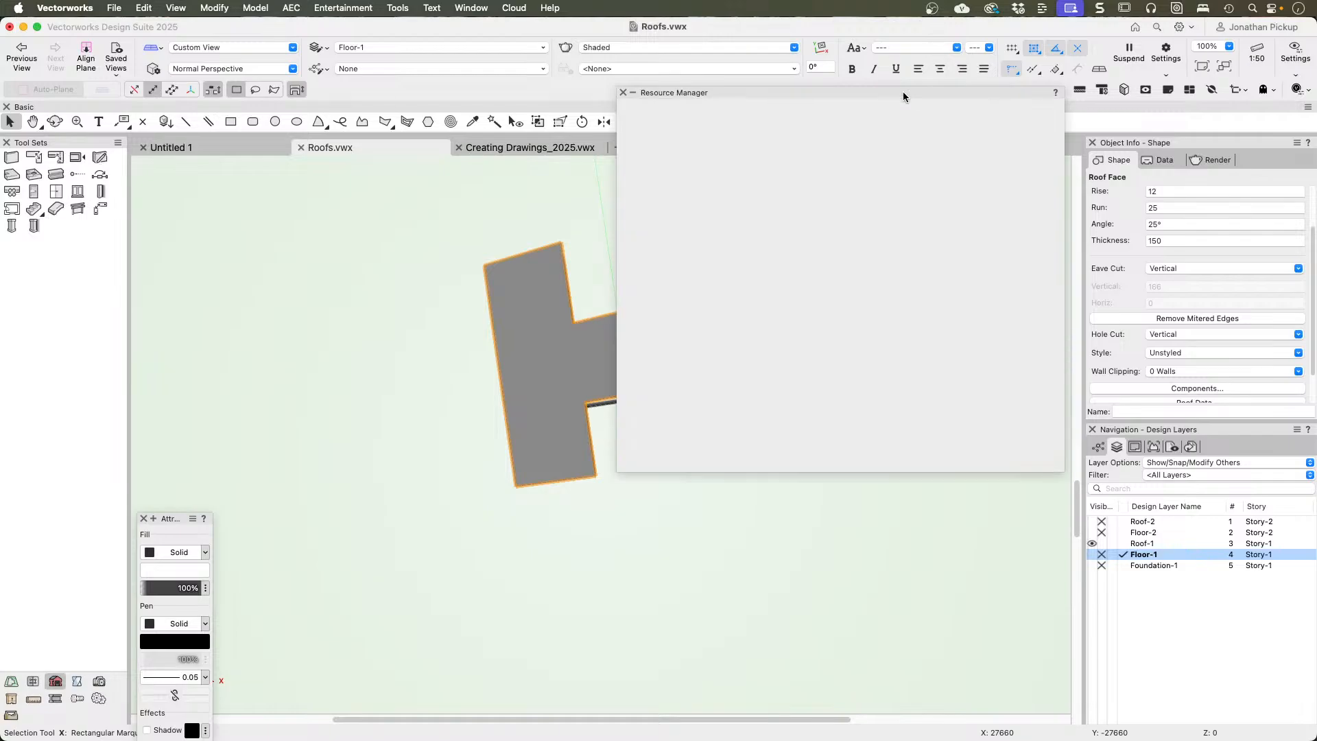
key(super+5)
drag(814, 226, 521, 434)
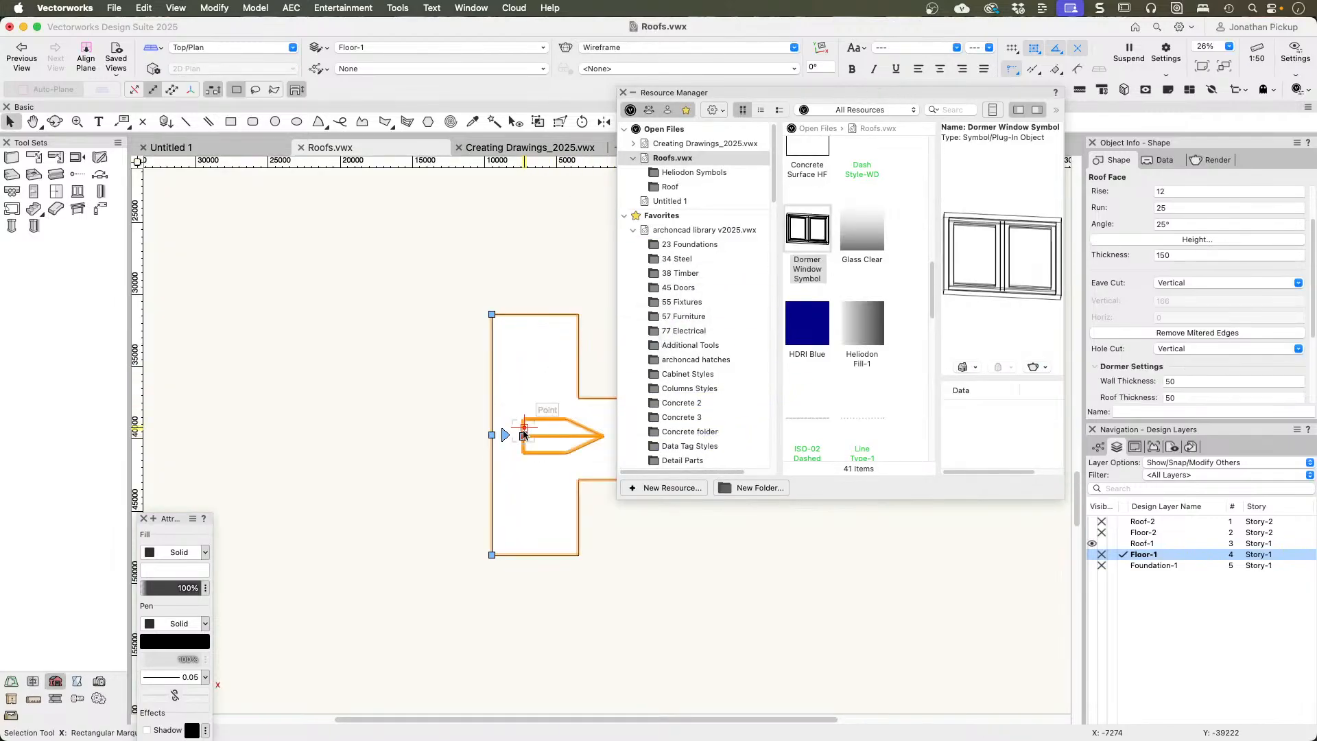
ctrl+middle_drag(508, 439, 484, 477)
ctrl+middle_drag(655, 370, 813, 134)
scroll(294, 393, up, 5)
ctrl+middle_drag(659, 425, 533, 311)
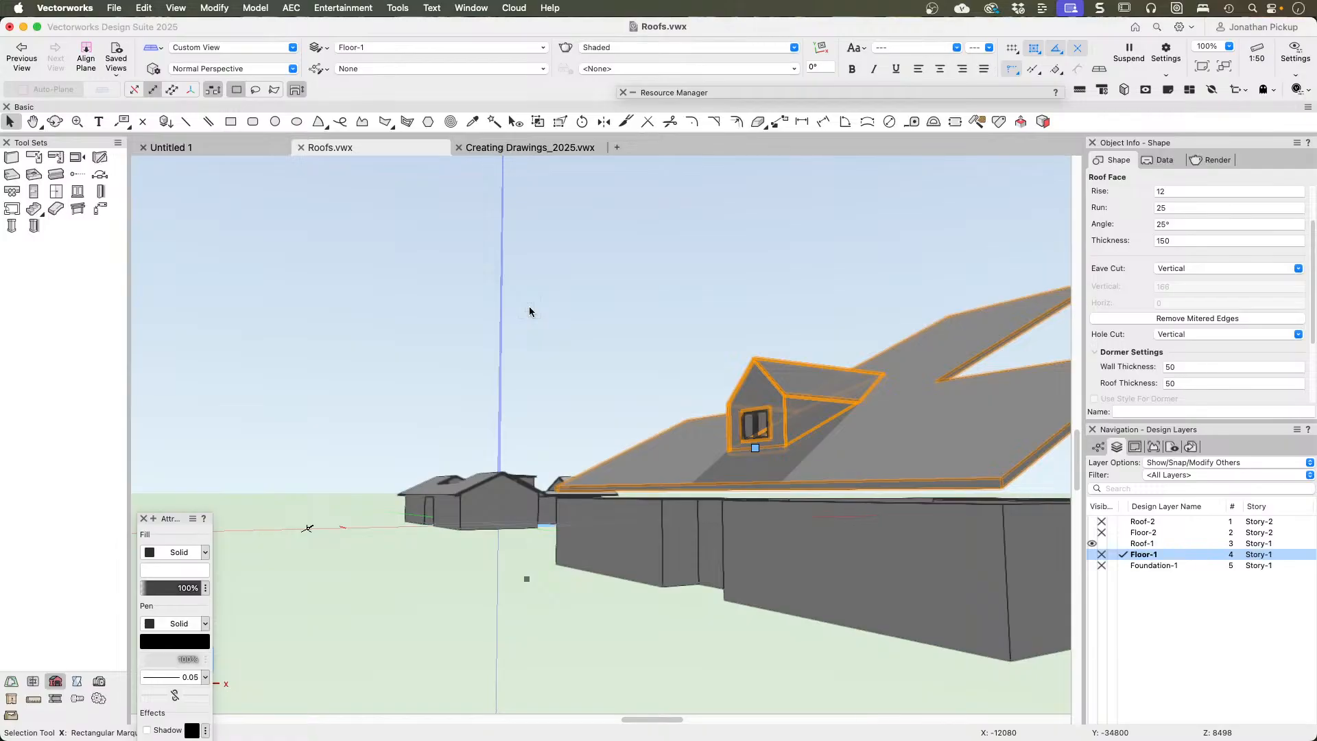
scroll(871, 377, down, 5)
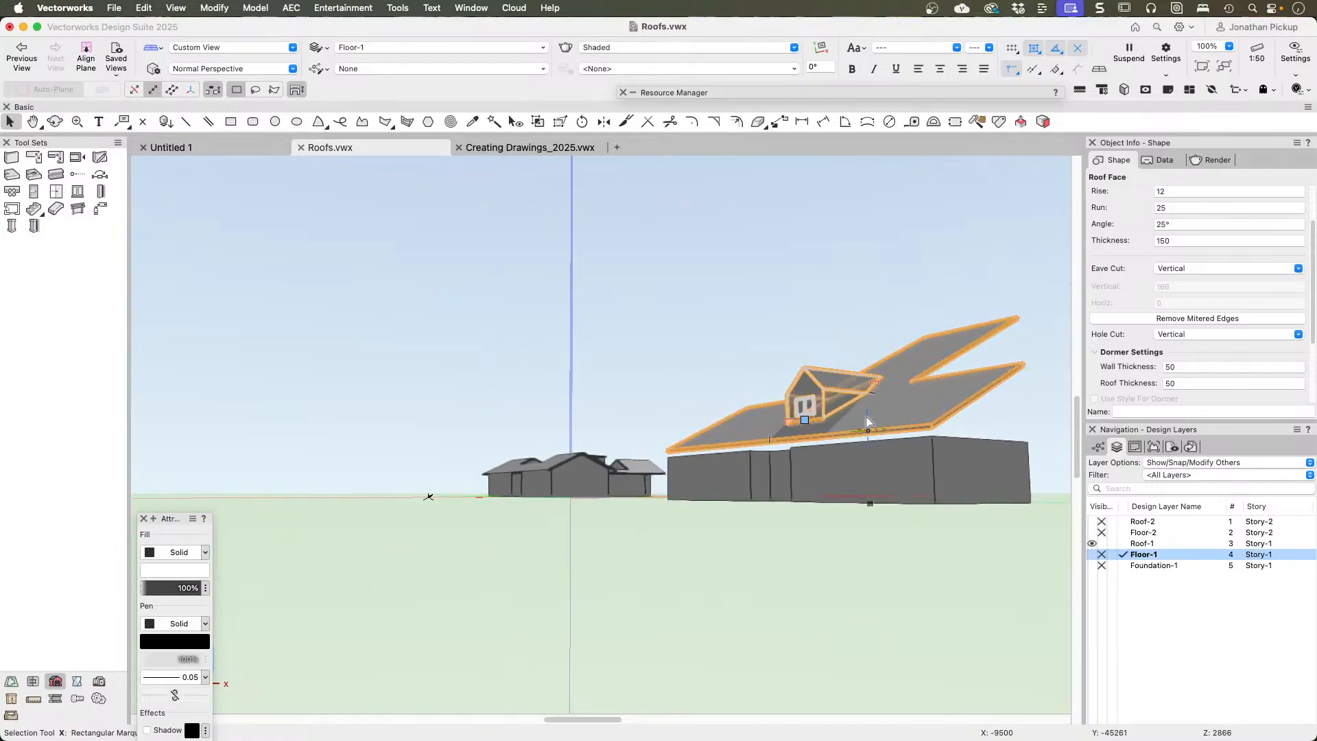
Step: Delete the roof face together with its dormer and return to a Top/Plan view of the walls
key(Delete)
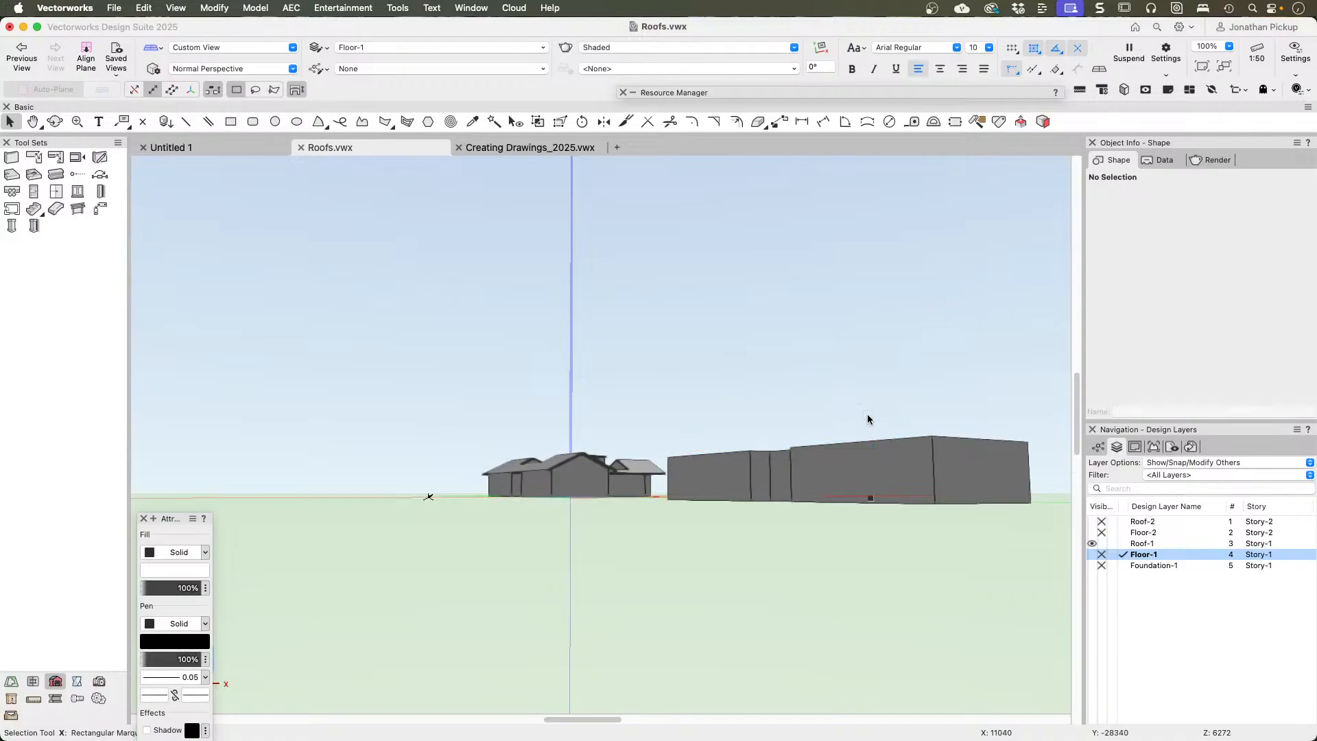
key(F5)
key(h)
drag(715, 573, 722, 199)
key(x)
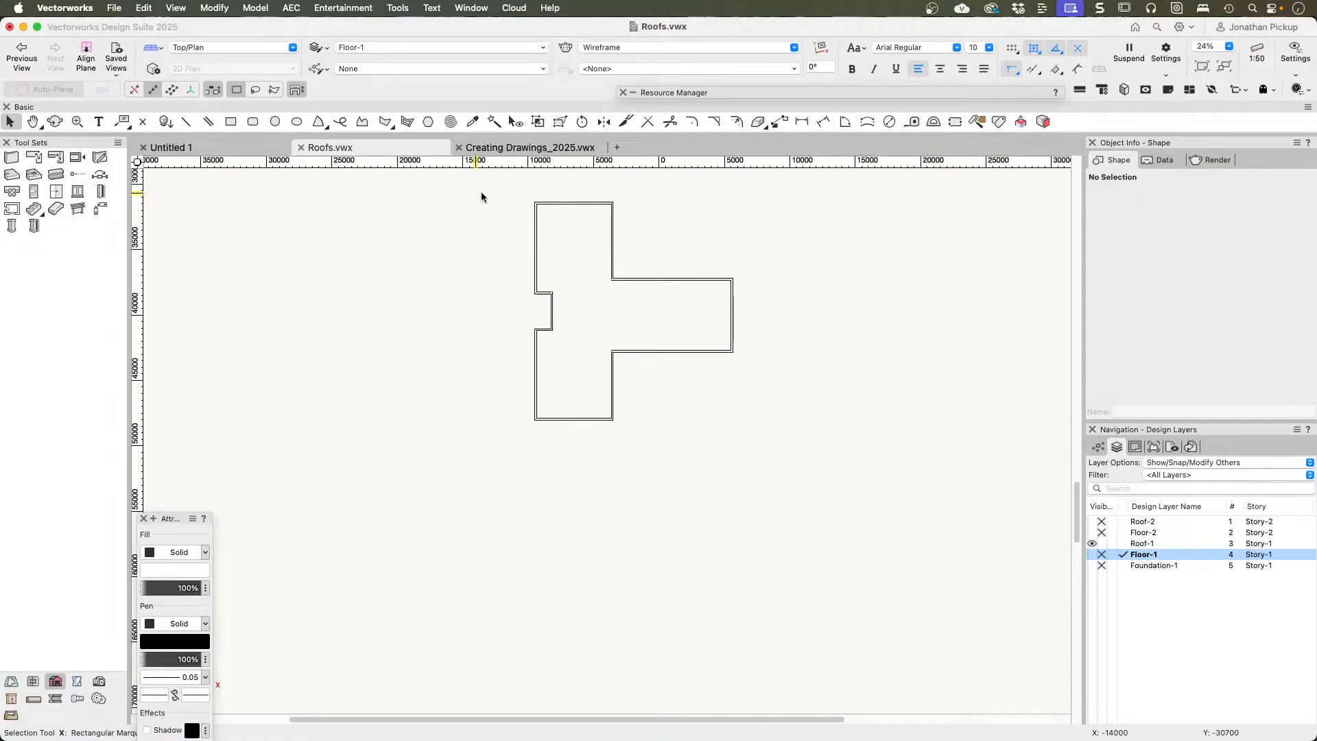
Step: Create a roof from all the T-shaped house's walls with a 2700 bearing height, 10° roof pitch and 600 eave overhang
drag(480, 192, 801, 502)
right_click(656, 277)
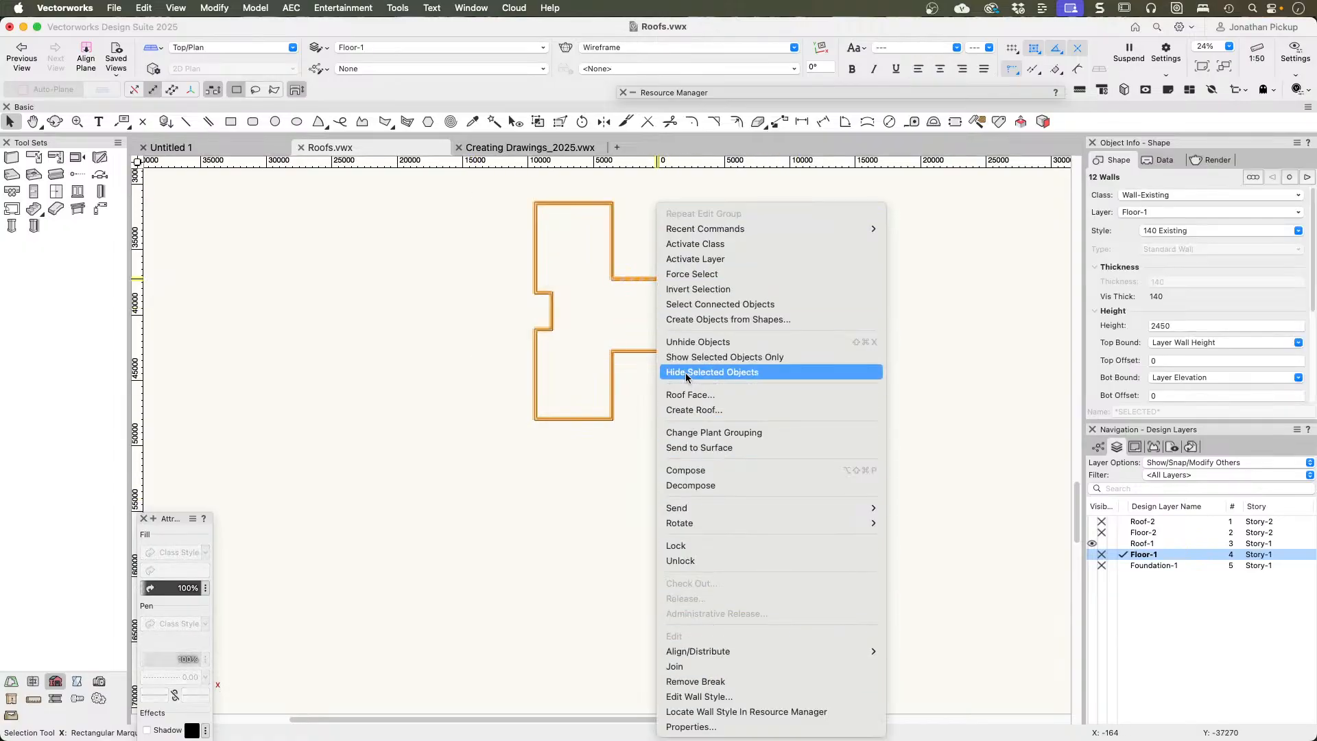
click(683, 410)
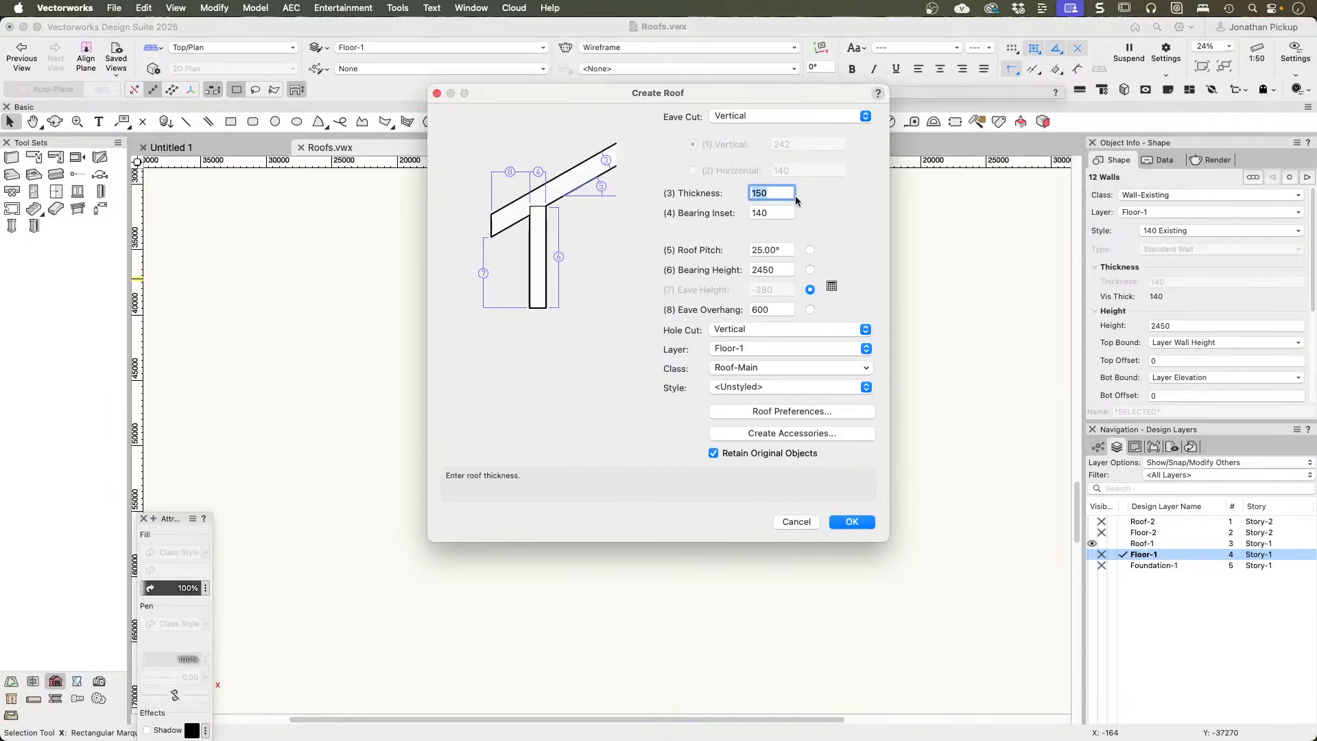
double_click(771, 269)
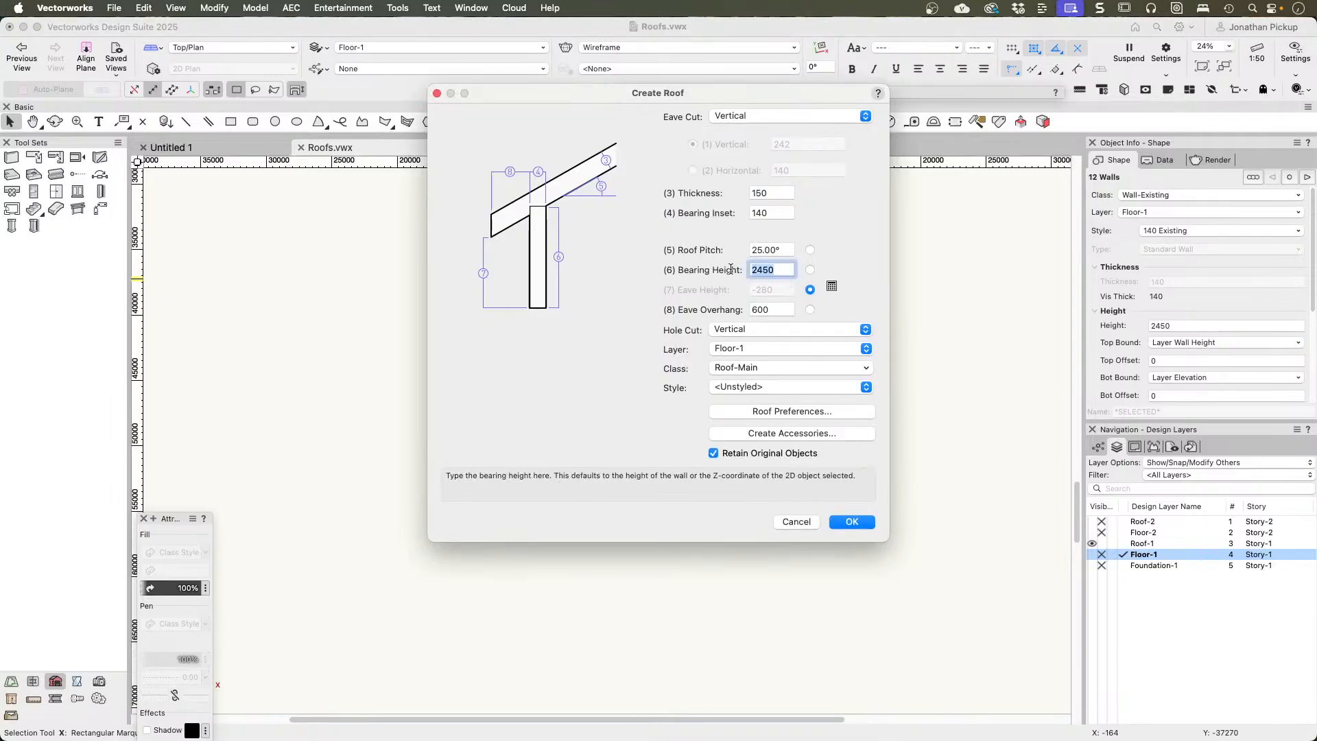
text(2700)
key(Tab)
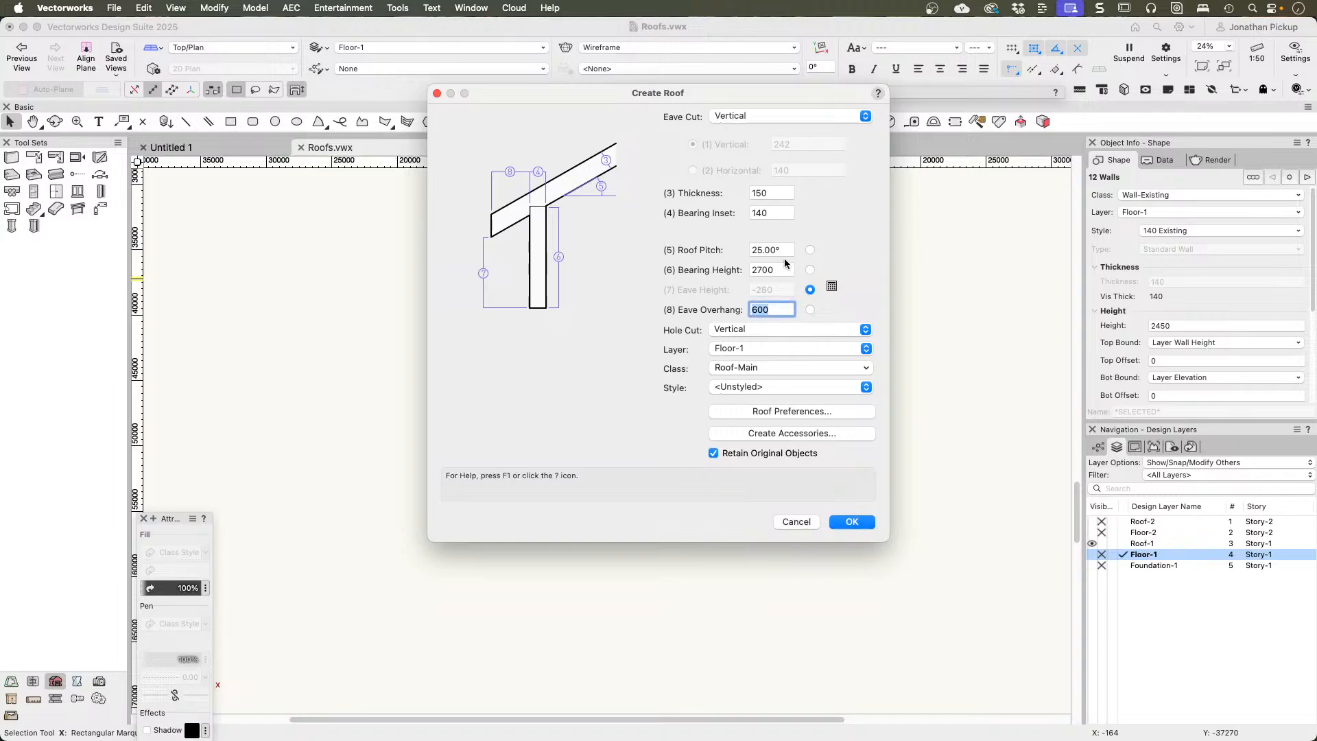
double_click(771, 250)
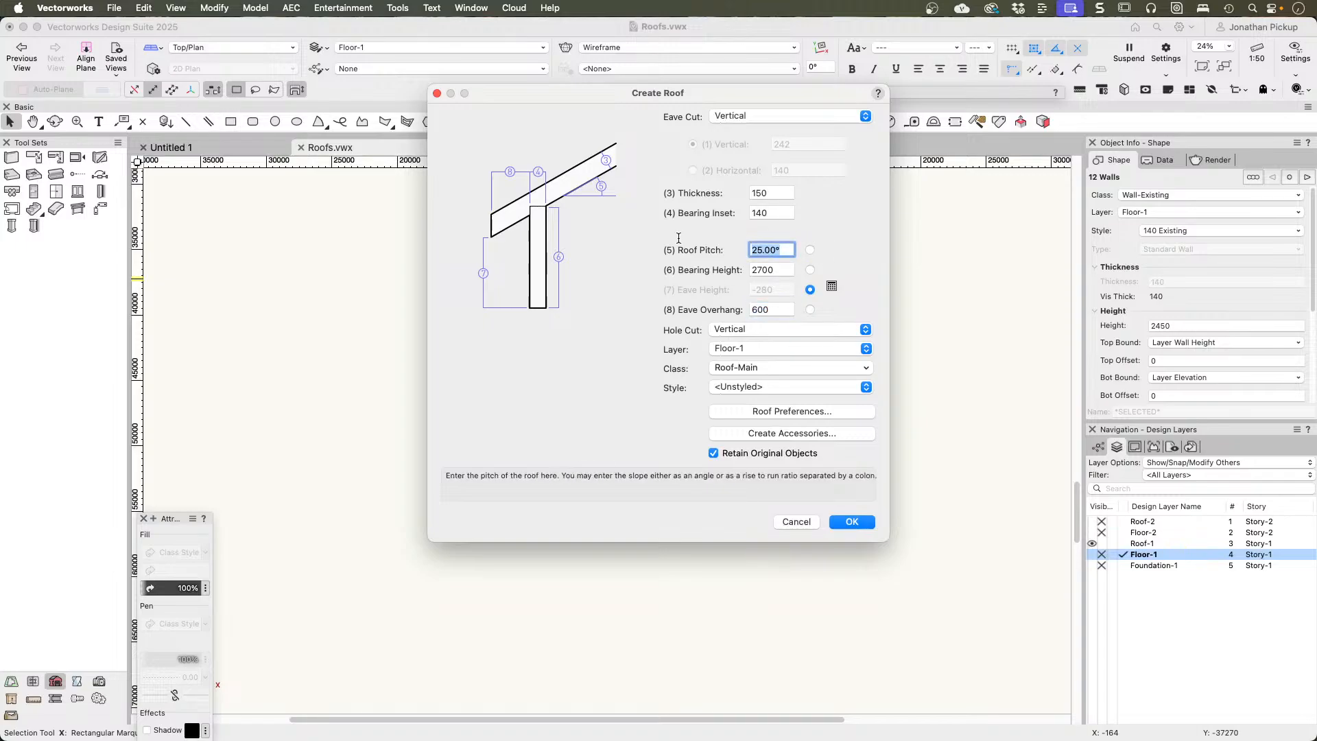
text(10)
key(Tab)
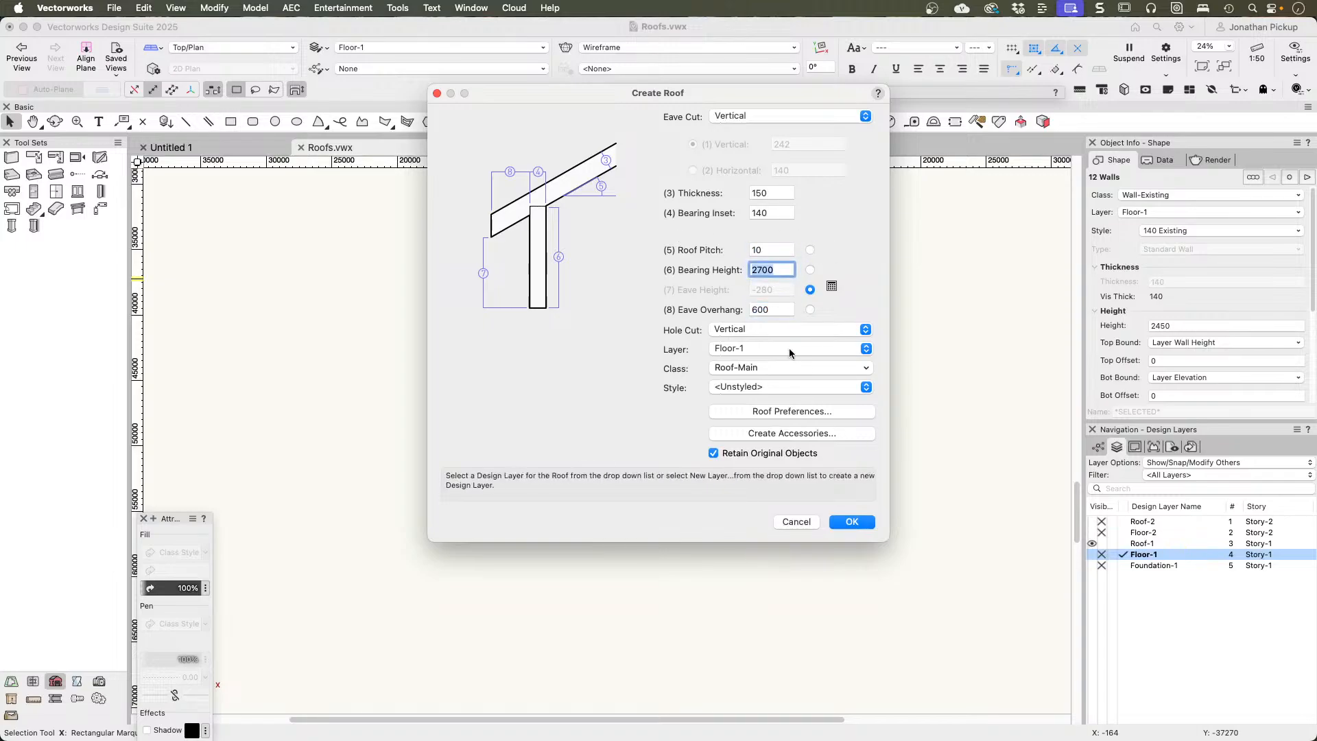
double_click(763, 308)
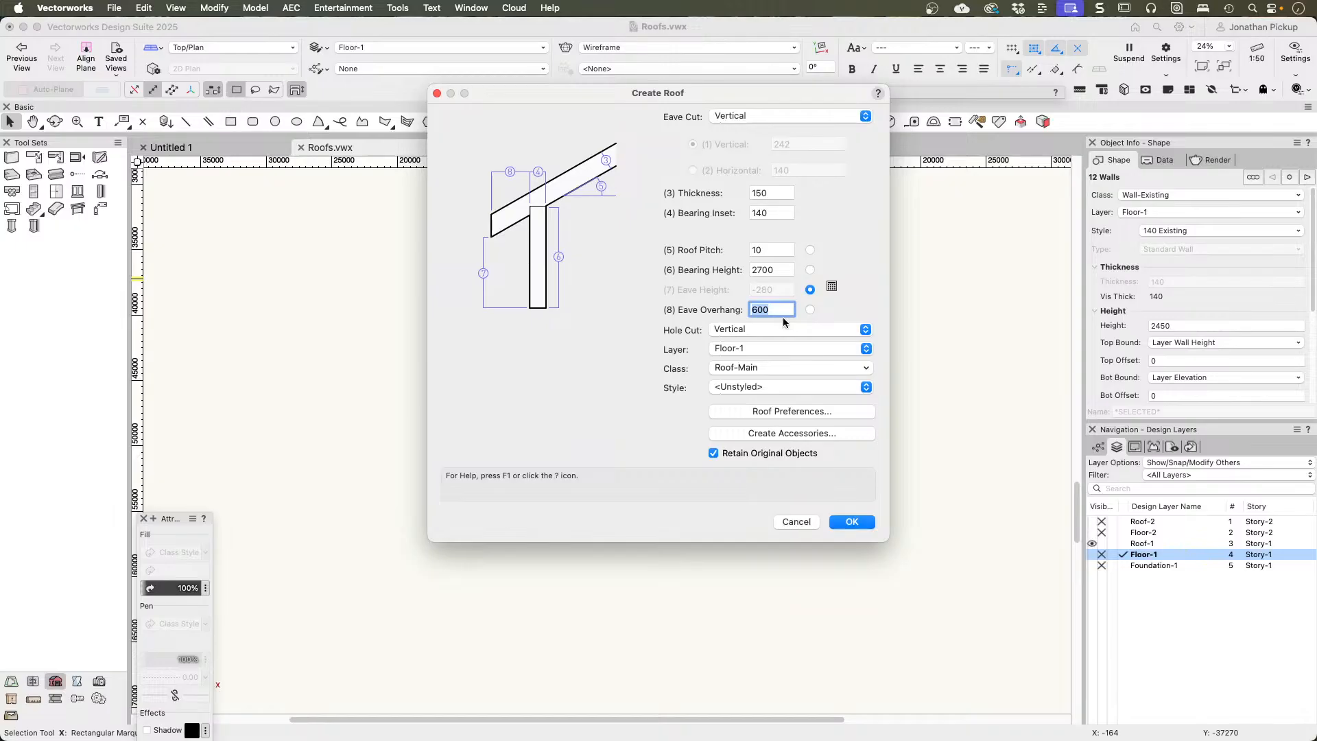
click(850, 521)
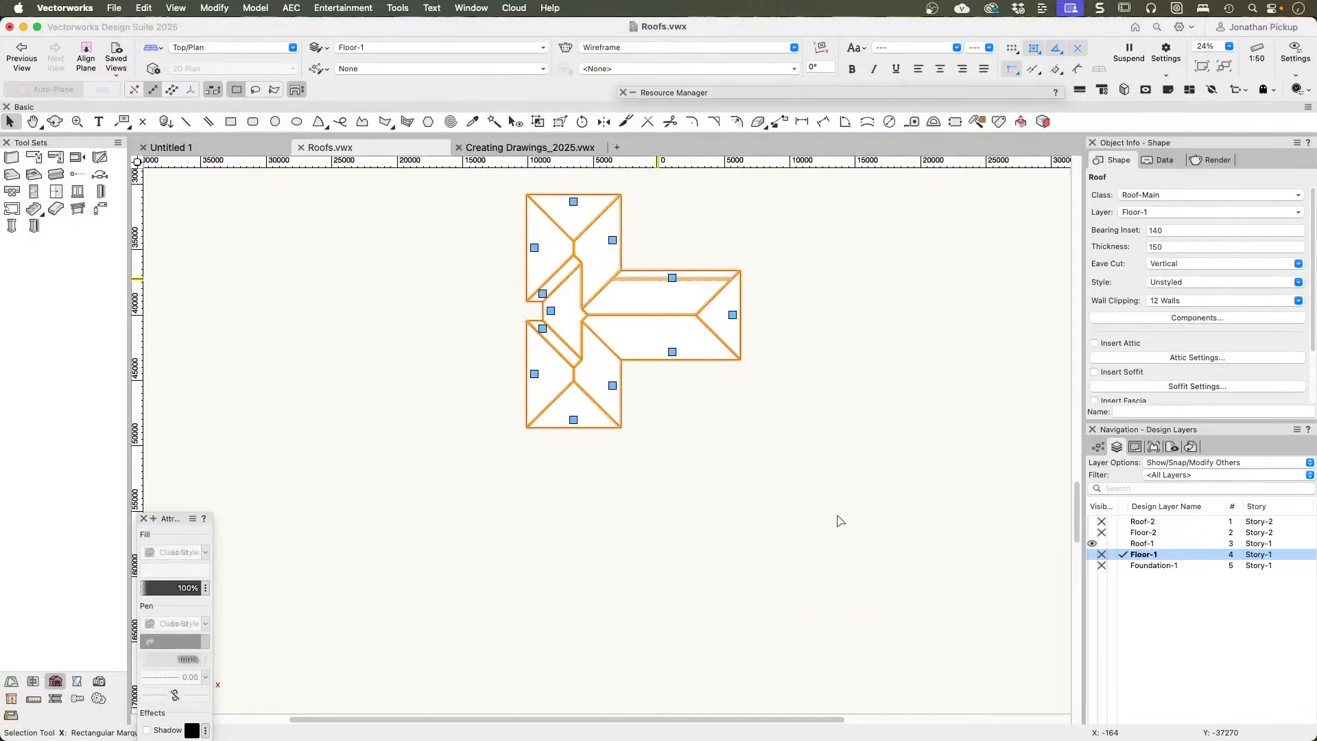
Step: Change the roof edges at the main block's upper end and the side wing's outer end to gables
click(574, 201)
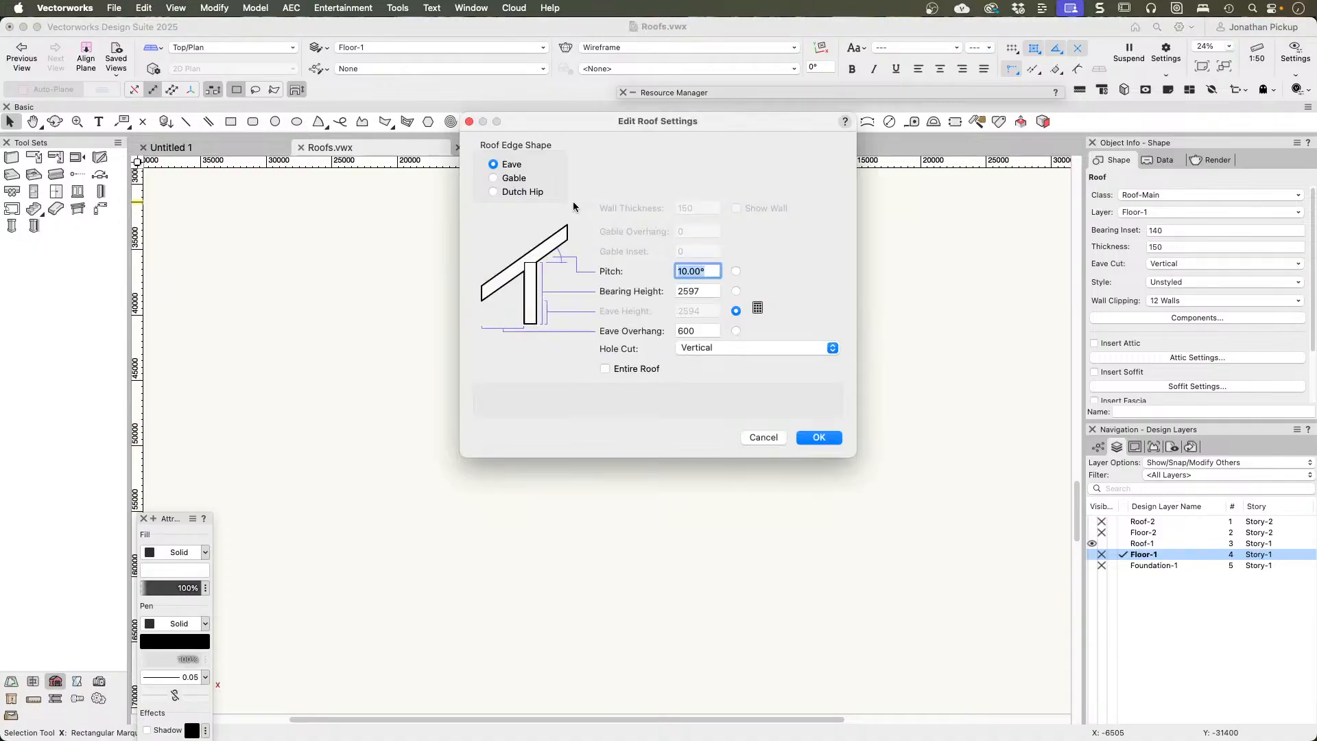
click(511, 178)
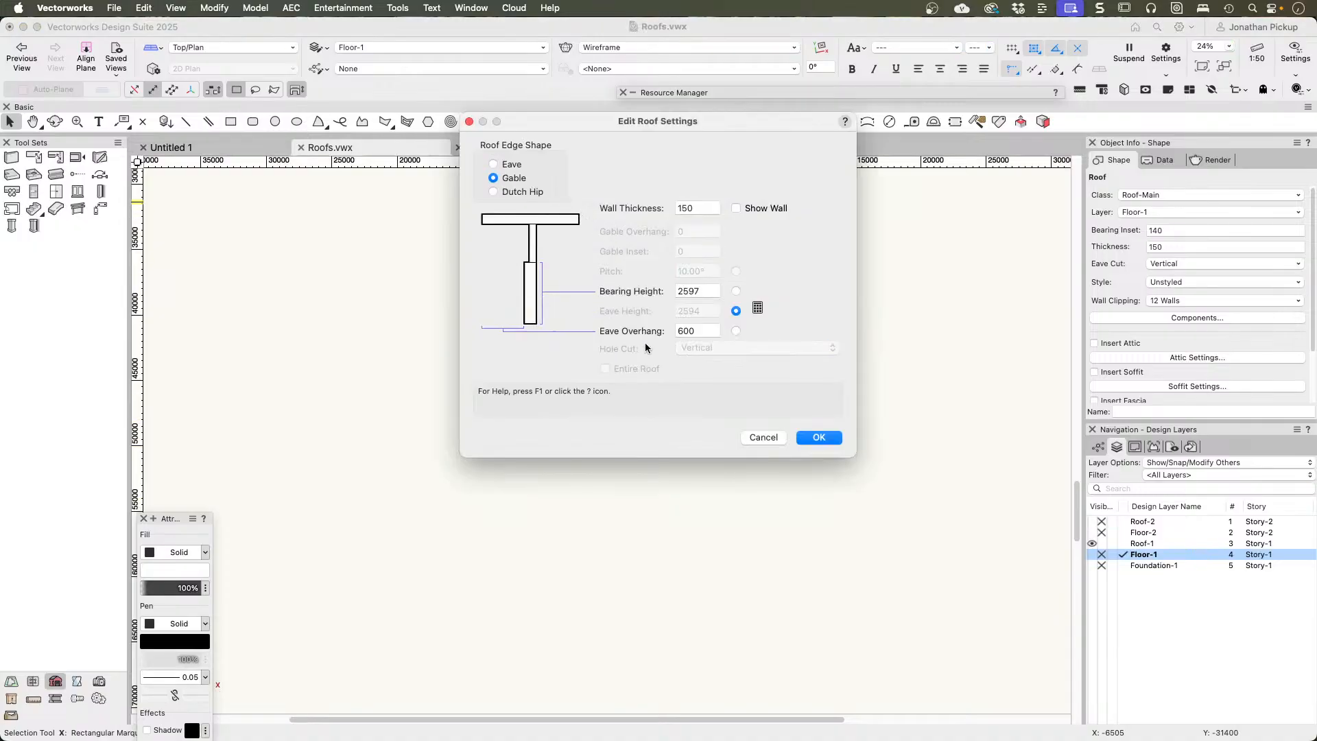
click(819, 437)
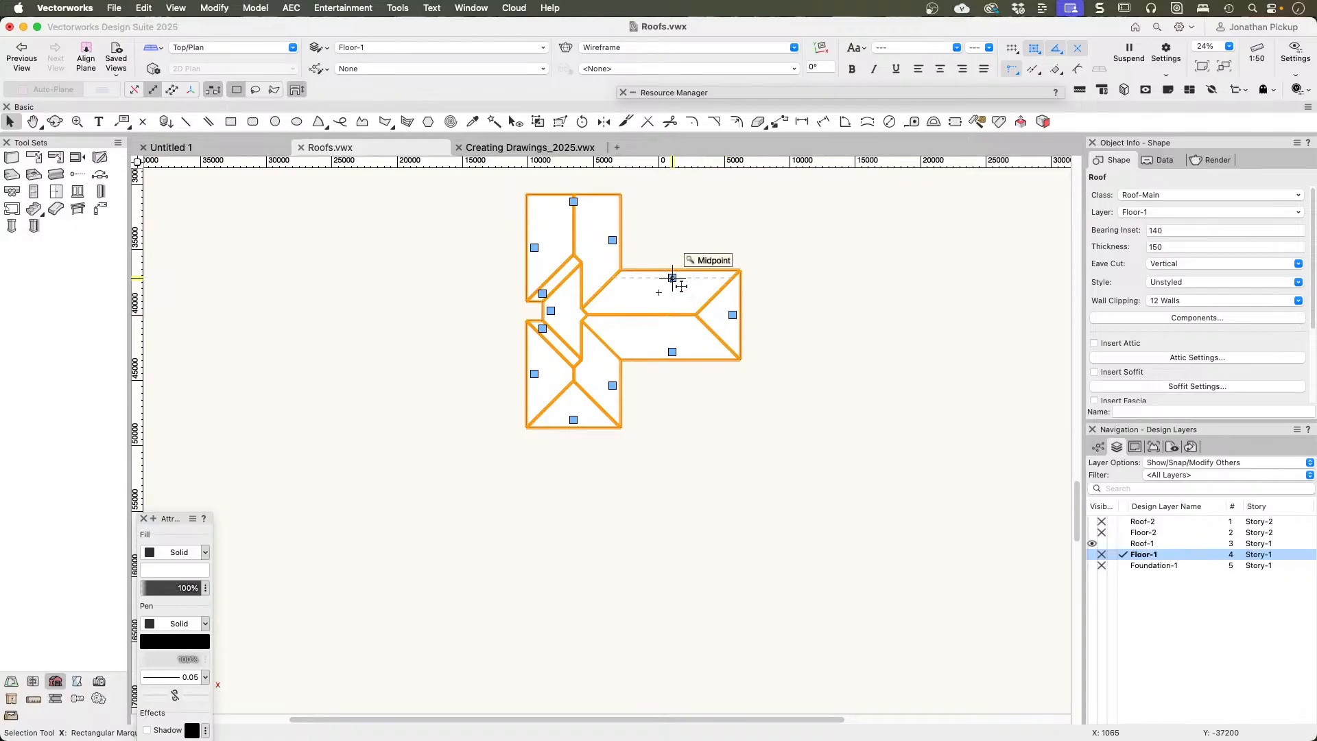
click(733, 315)
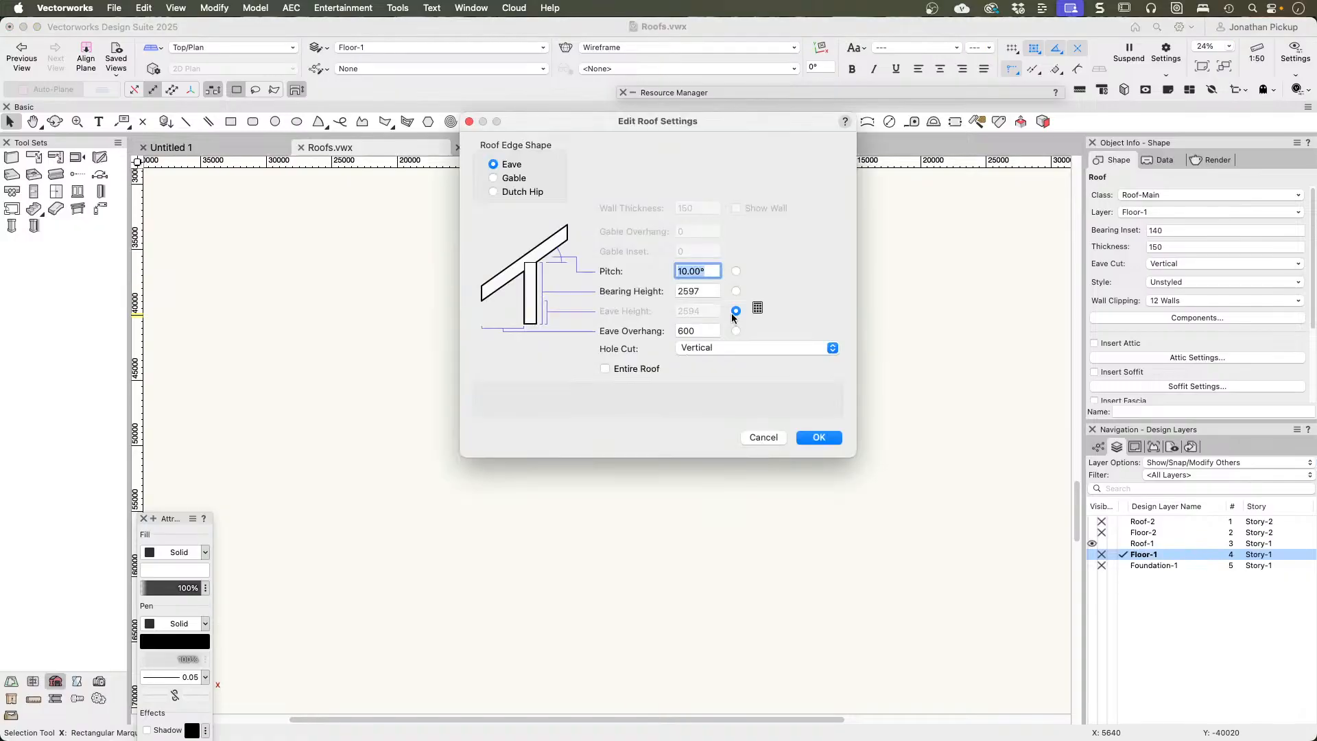
click(494, 178)
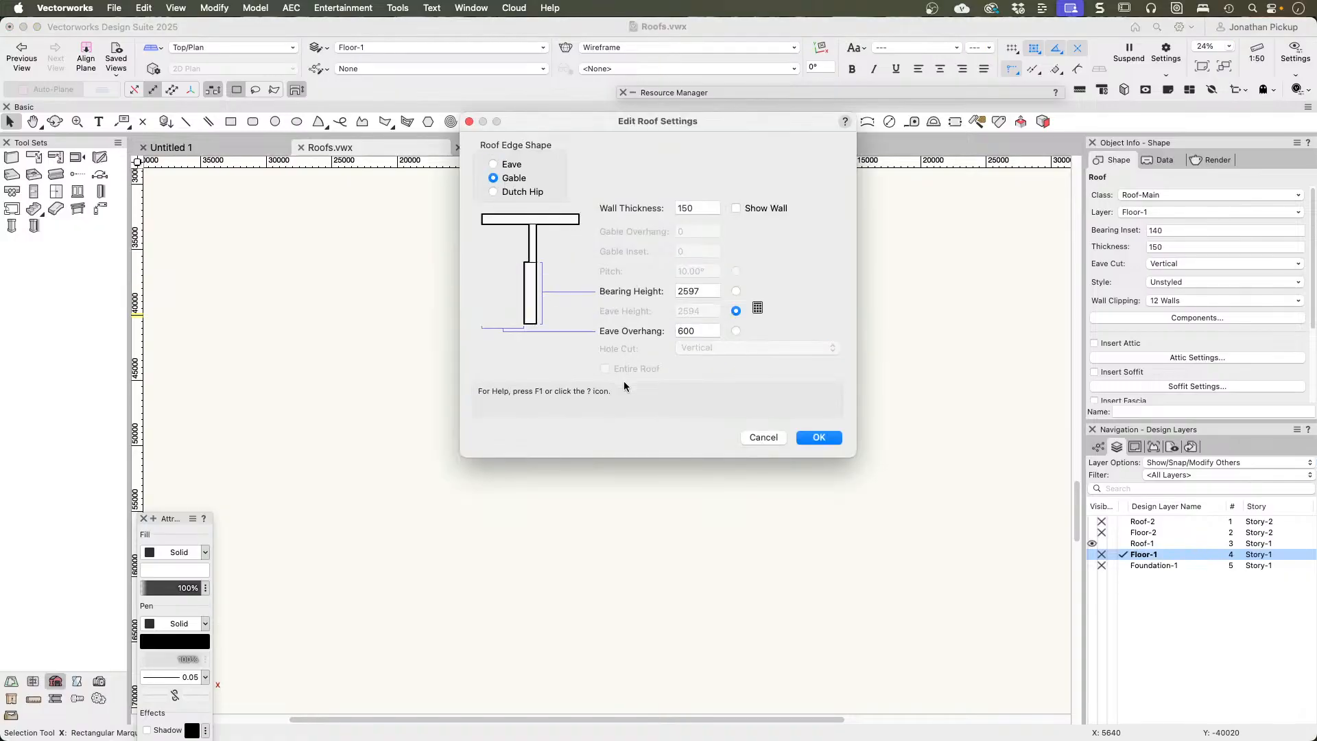
click(819, 439)
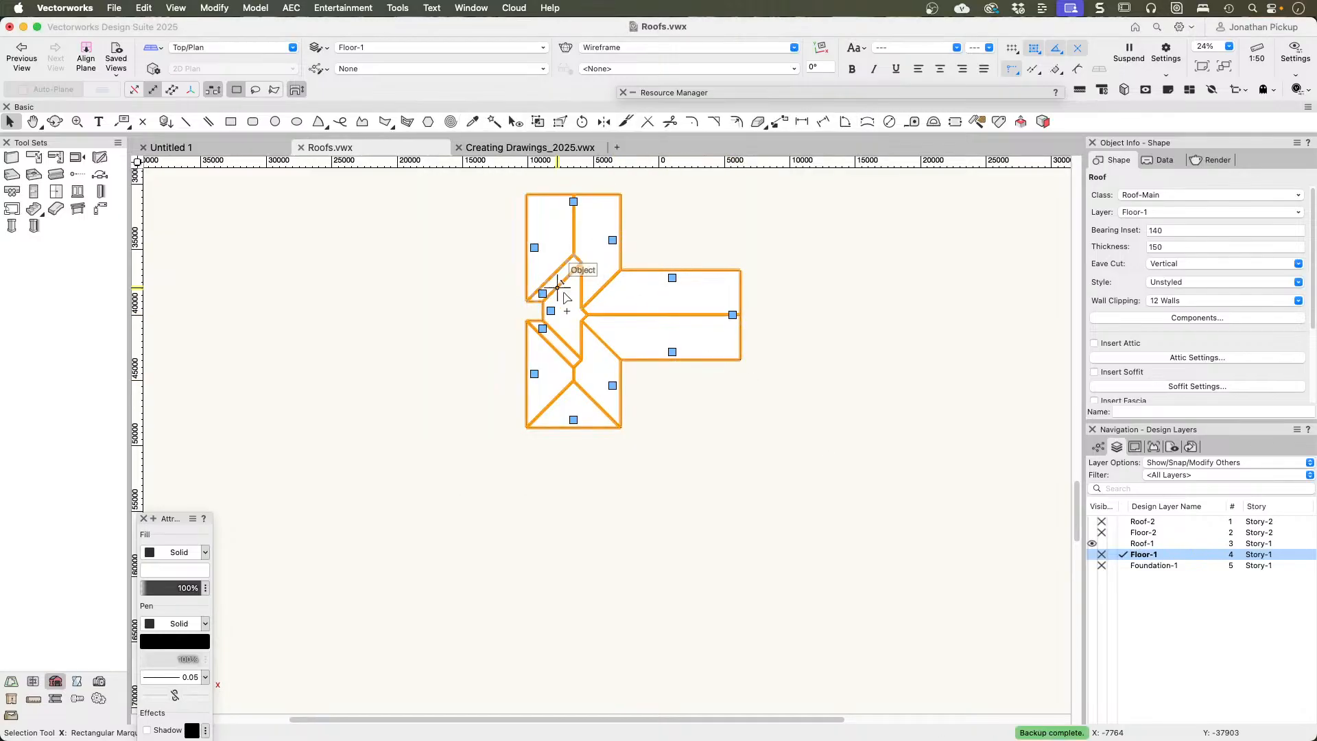
Step: Change the three roof edges around the small wall recess to gables
click(542, 293)
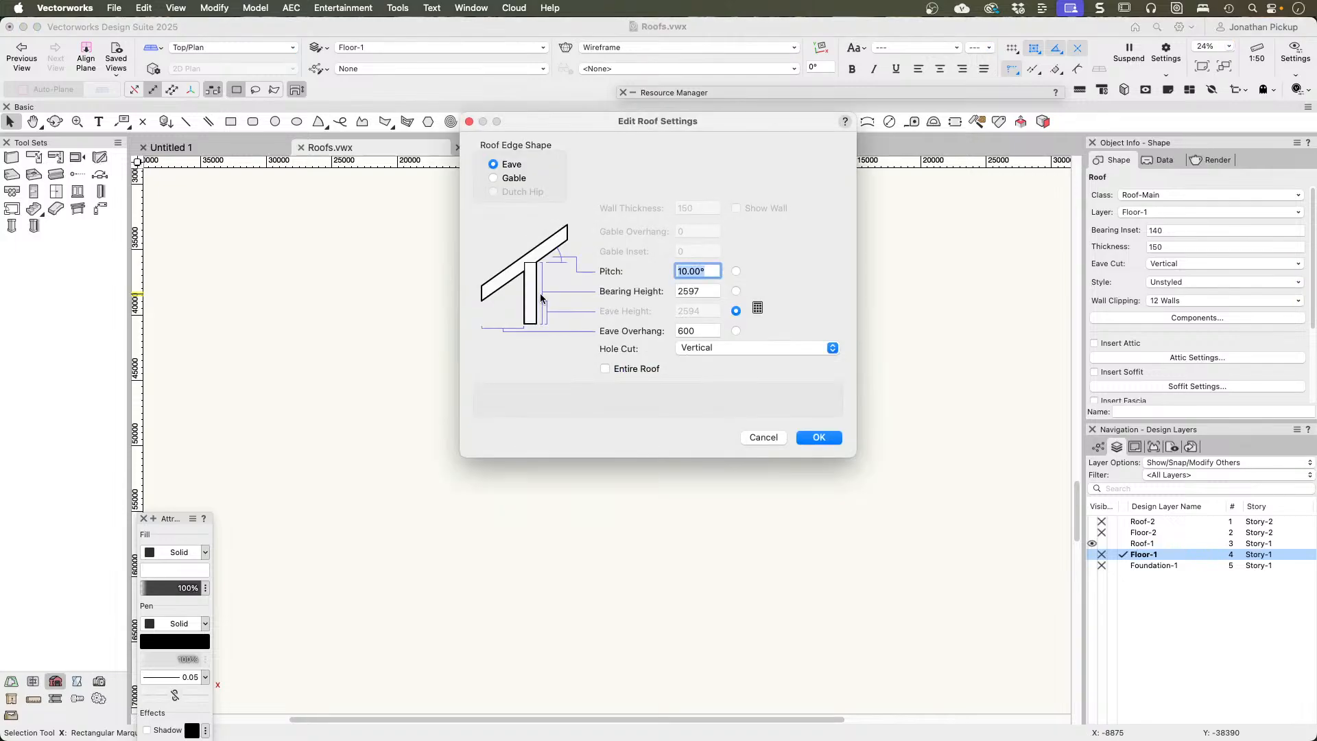
key(Return)
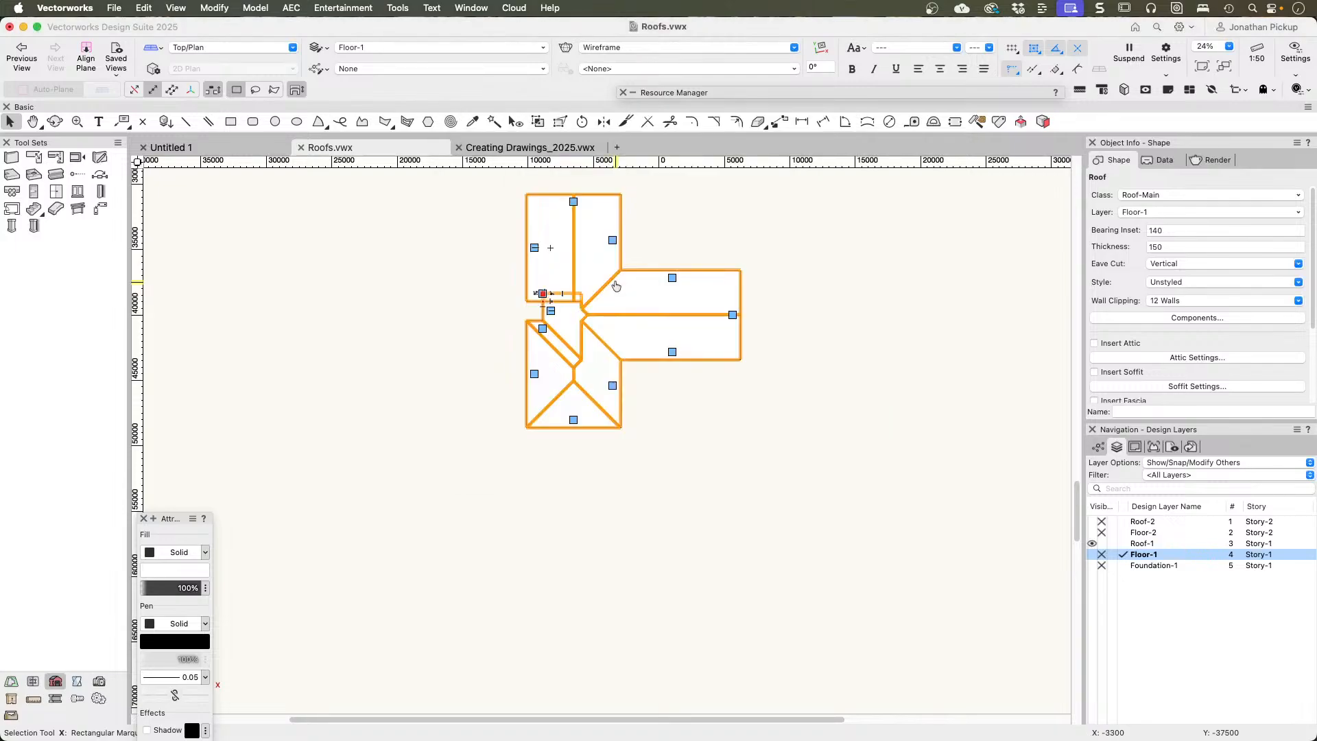
click(551, 310)
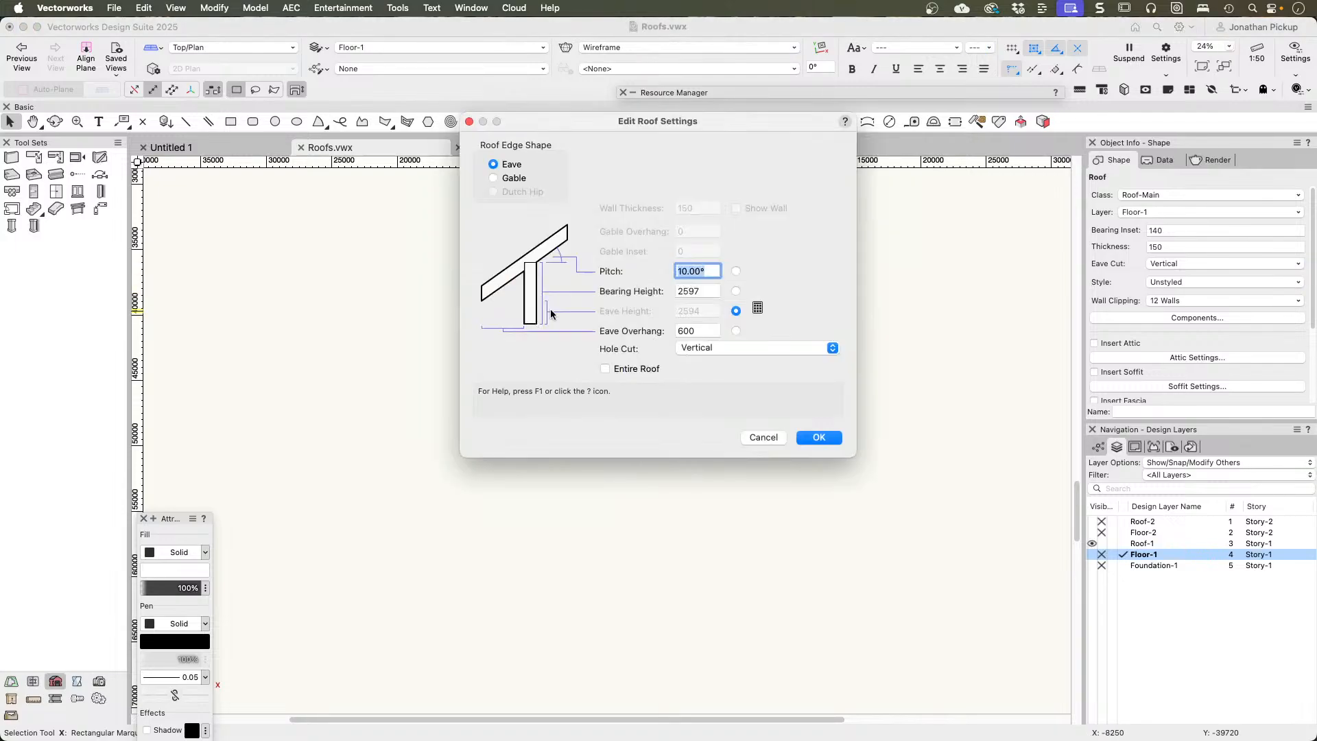
key(Return)
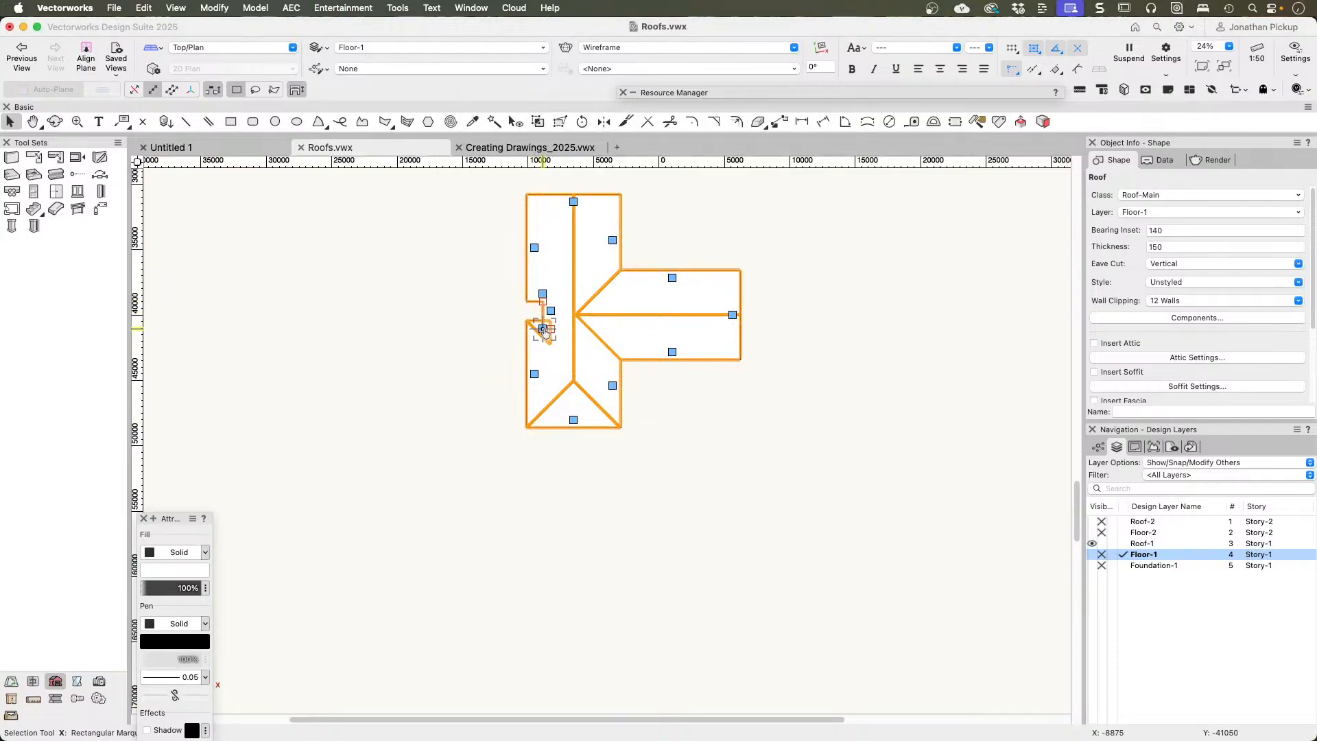
click(543, 330)
key(Return)
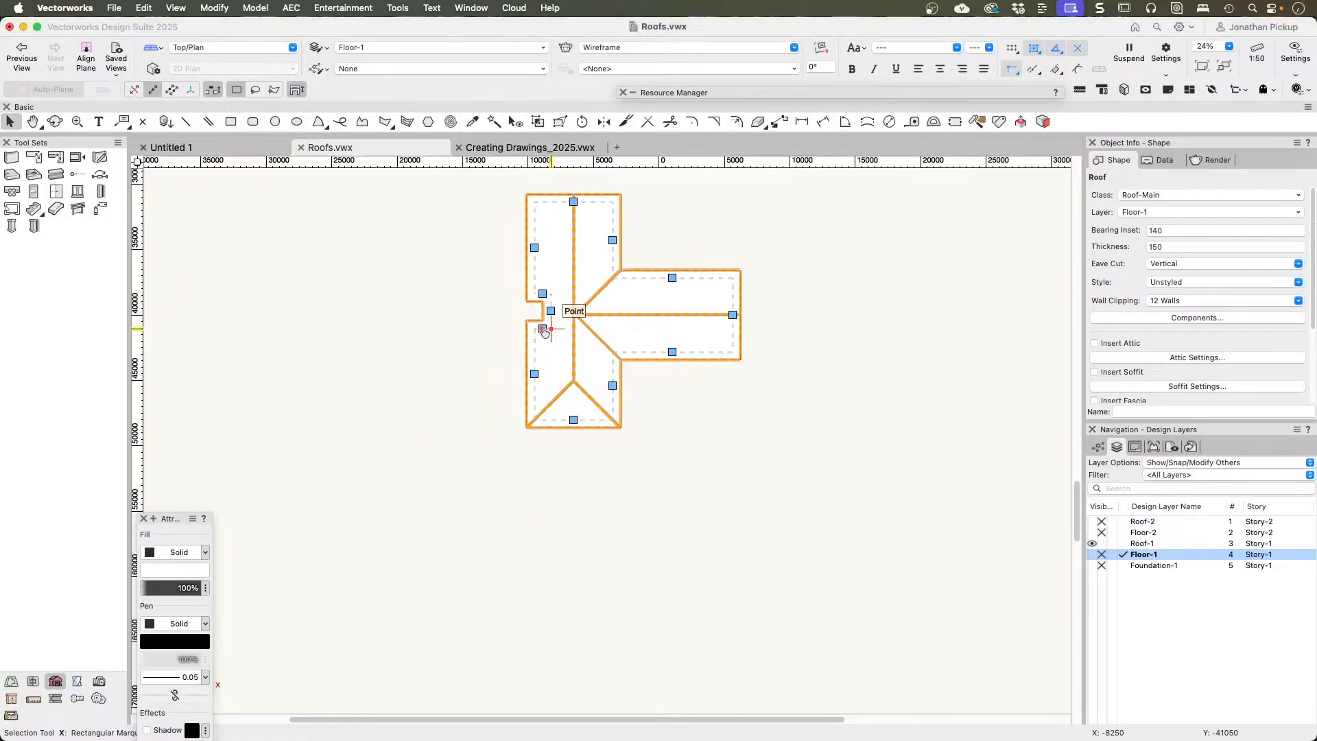
Step: Delete the roof's recess vertices with the Reshape tool so the main block's long outer edge runs straight
key(x)
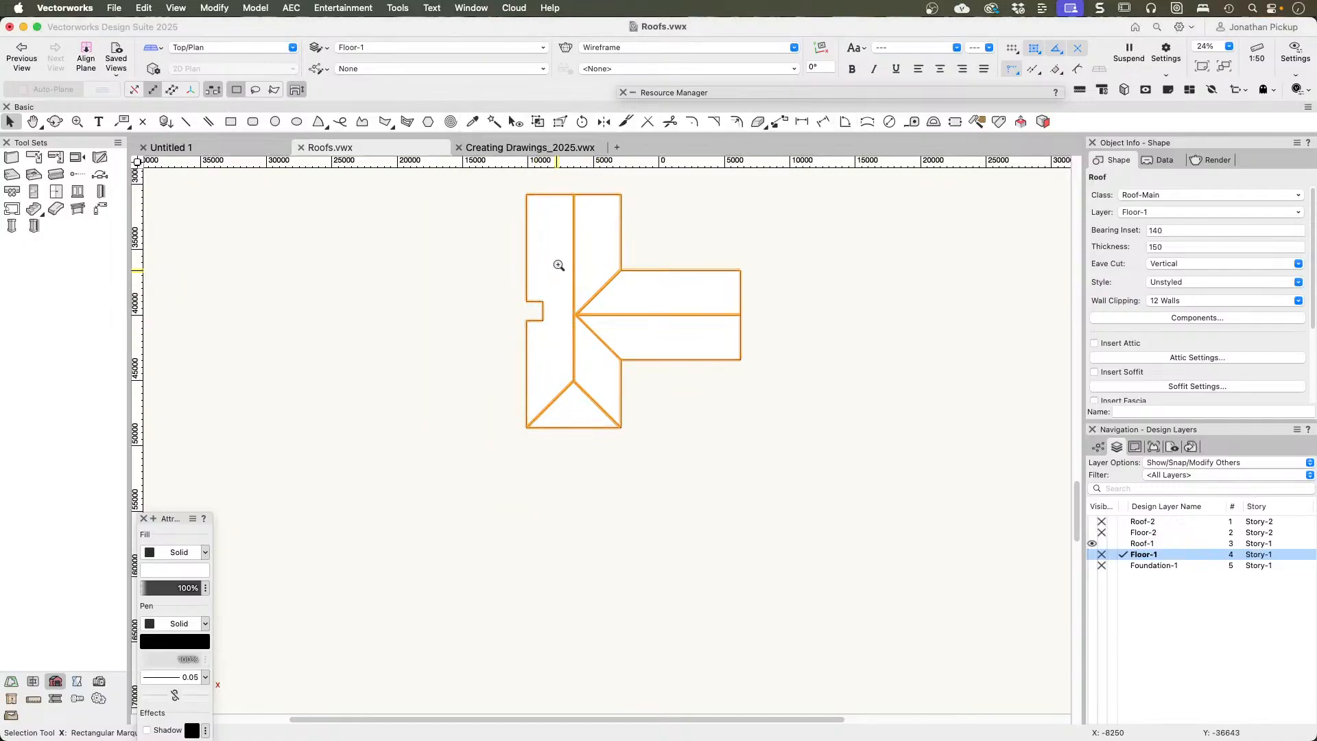
key(c)
key(x)
click(550, 266)
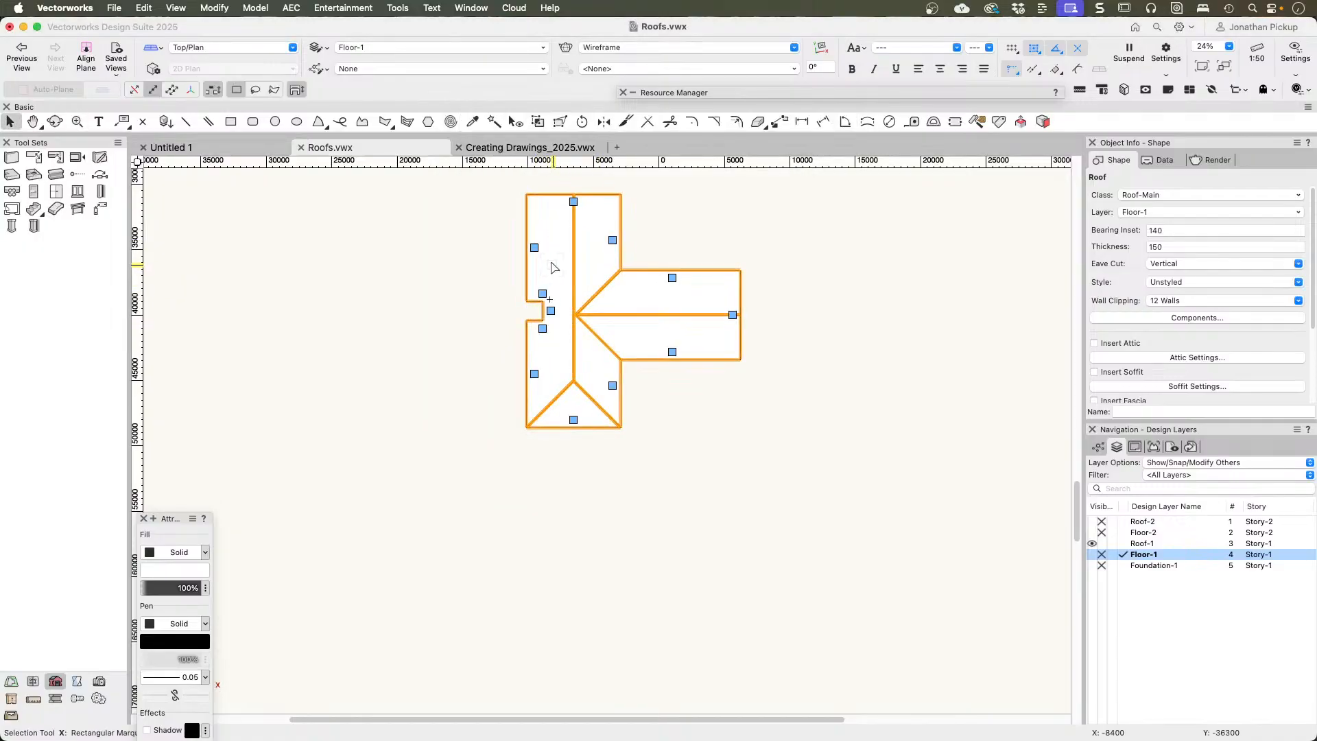
click(559, 123)
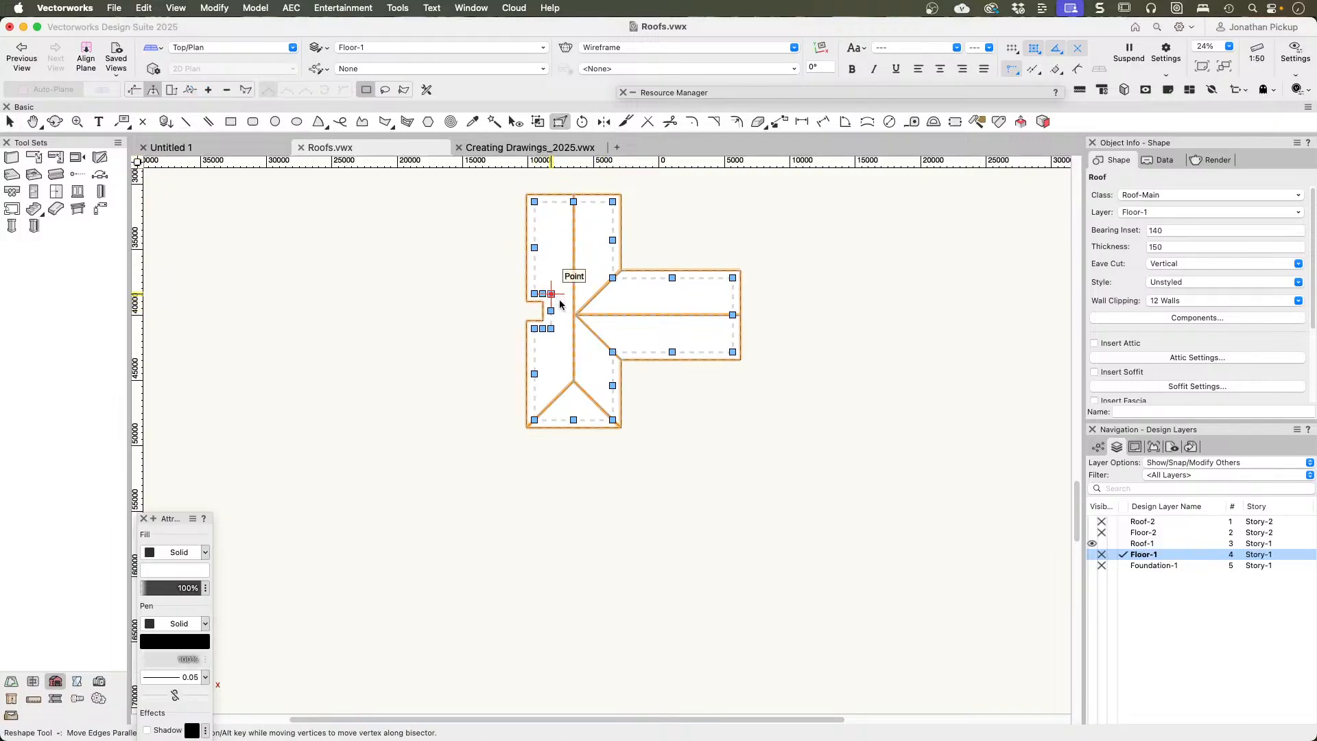
click(226, 90)
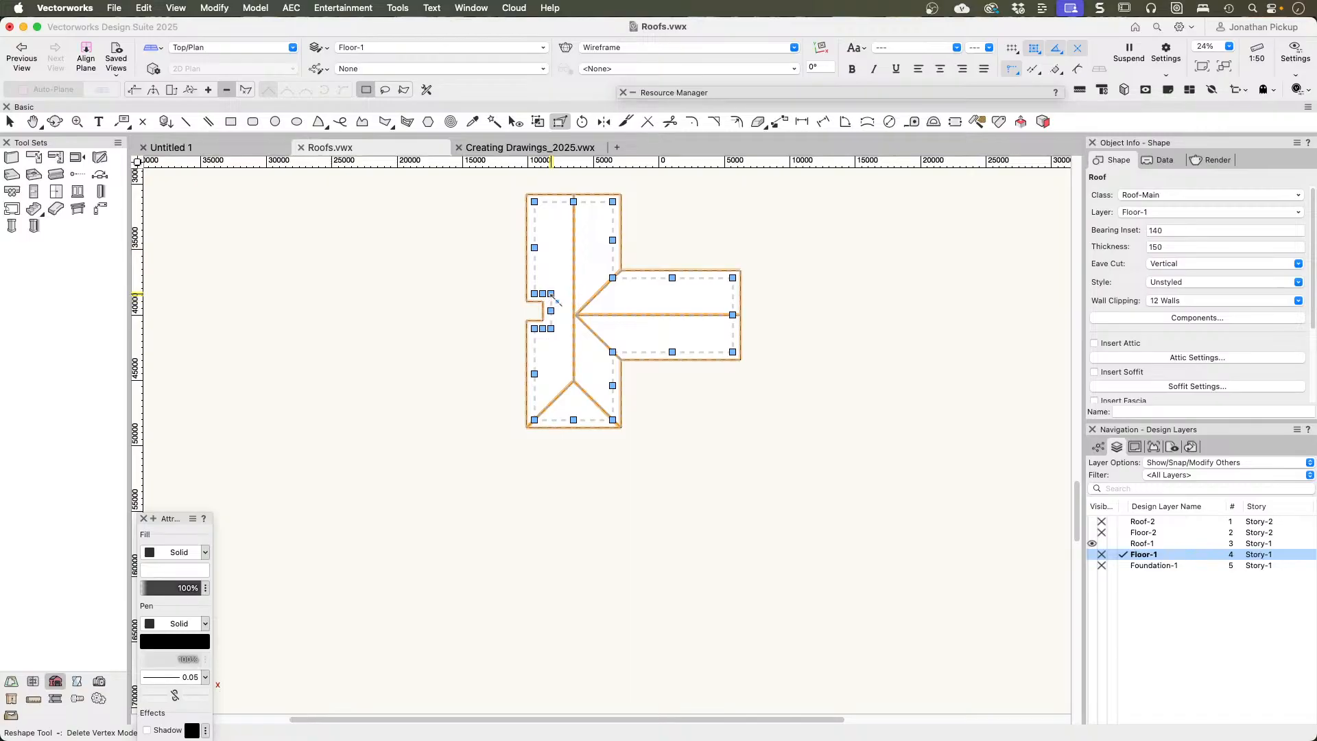
click(543, 301)
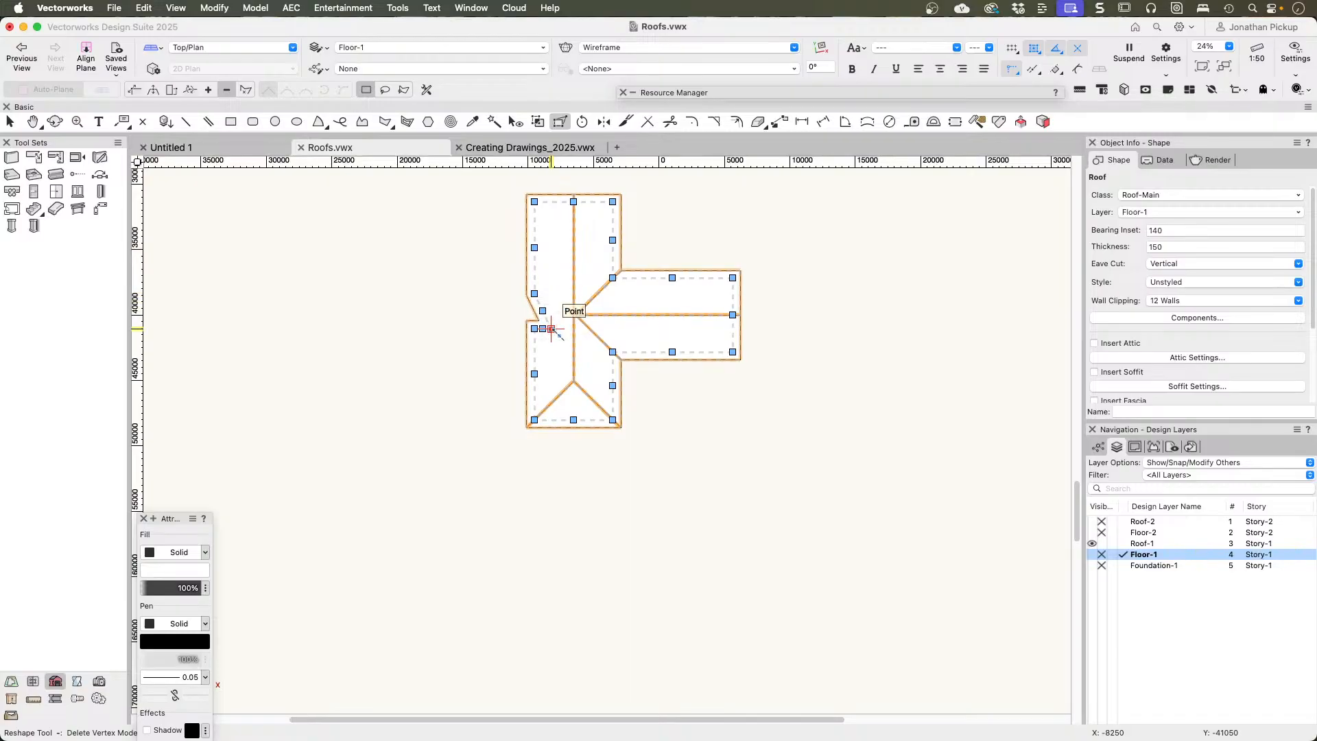
click(551, 329)
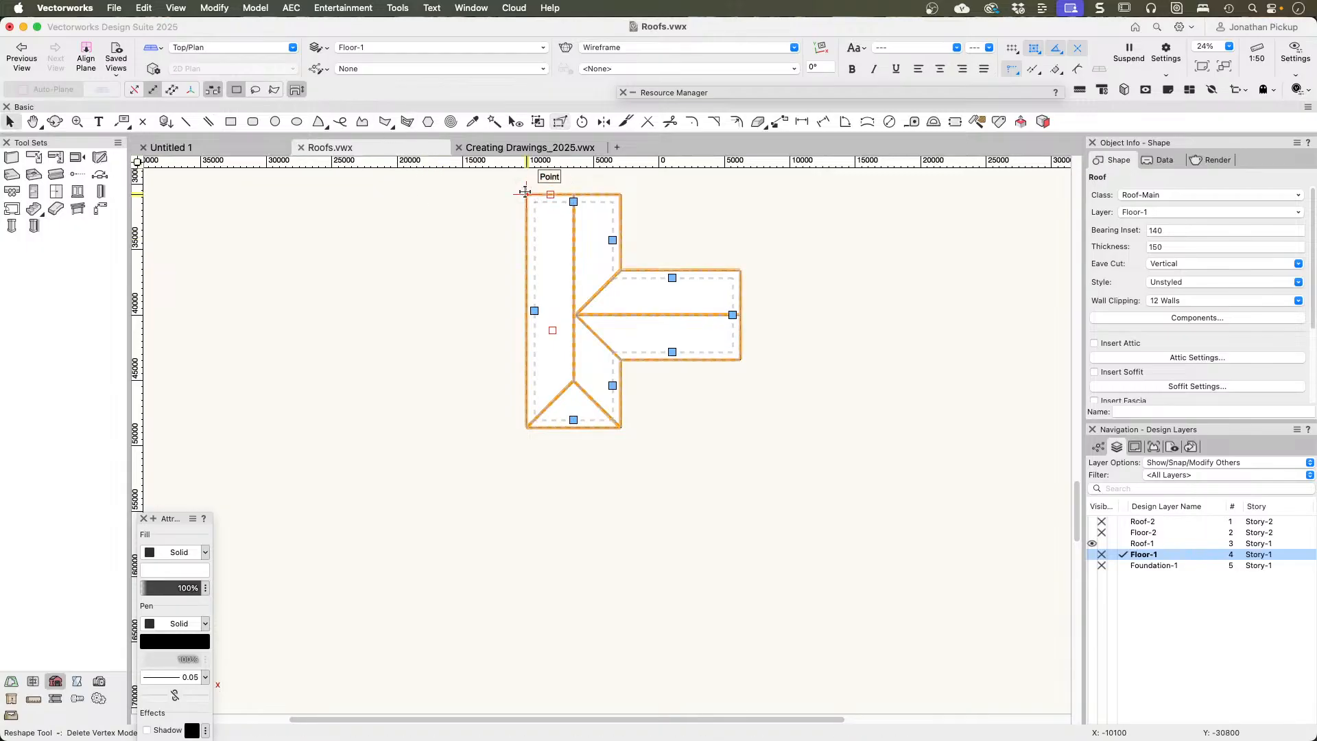
key(x)
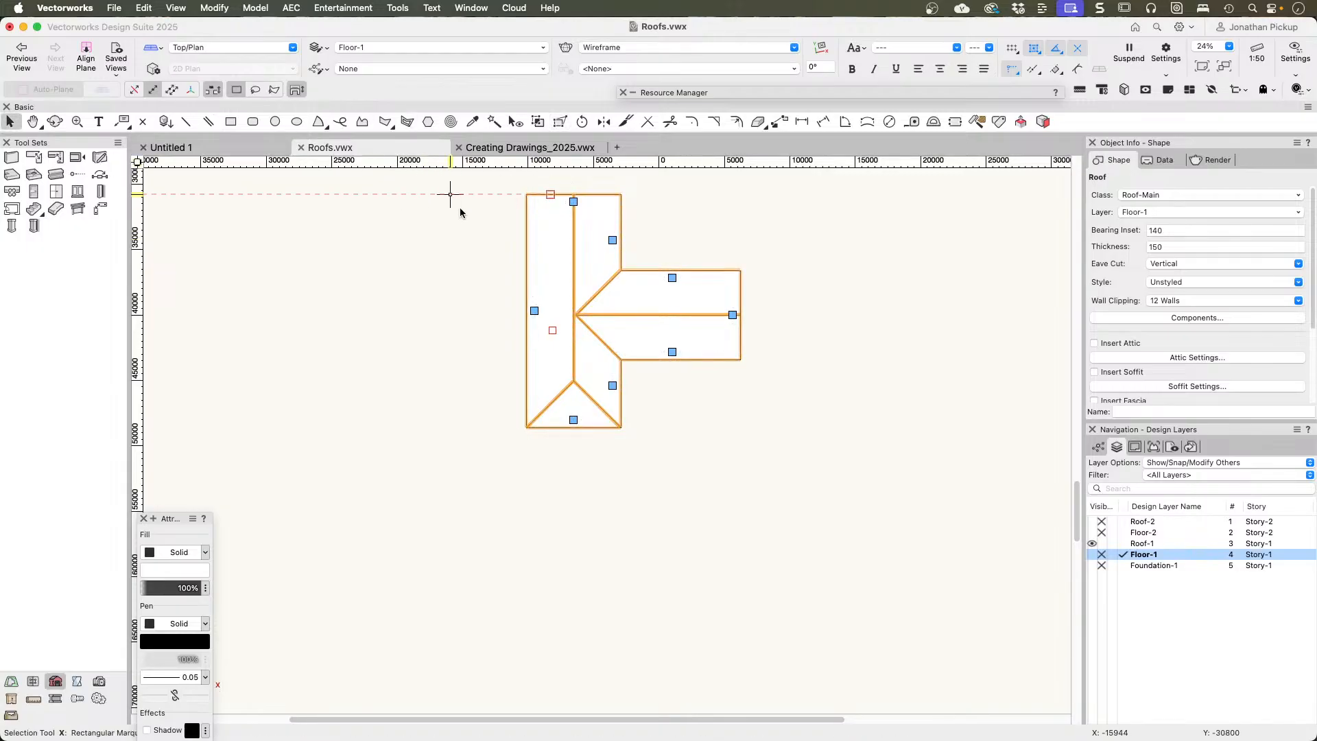
Step: Change the main block's lower end, the side wing's upper edge and the main block's upper inner edge to gables
double_click(573, 421)
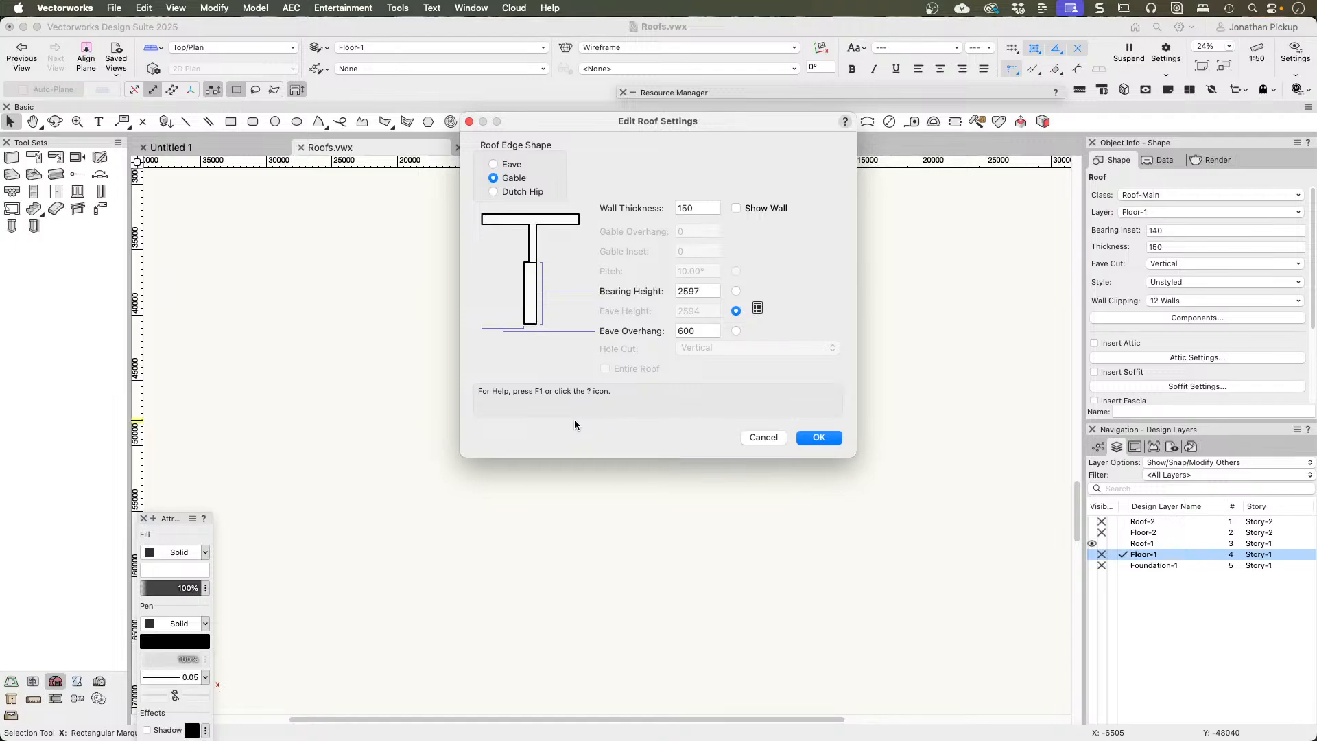
key(Return)
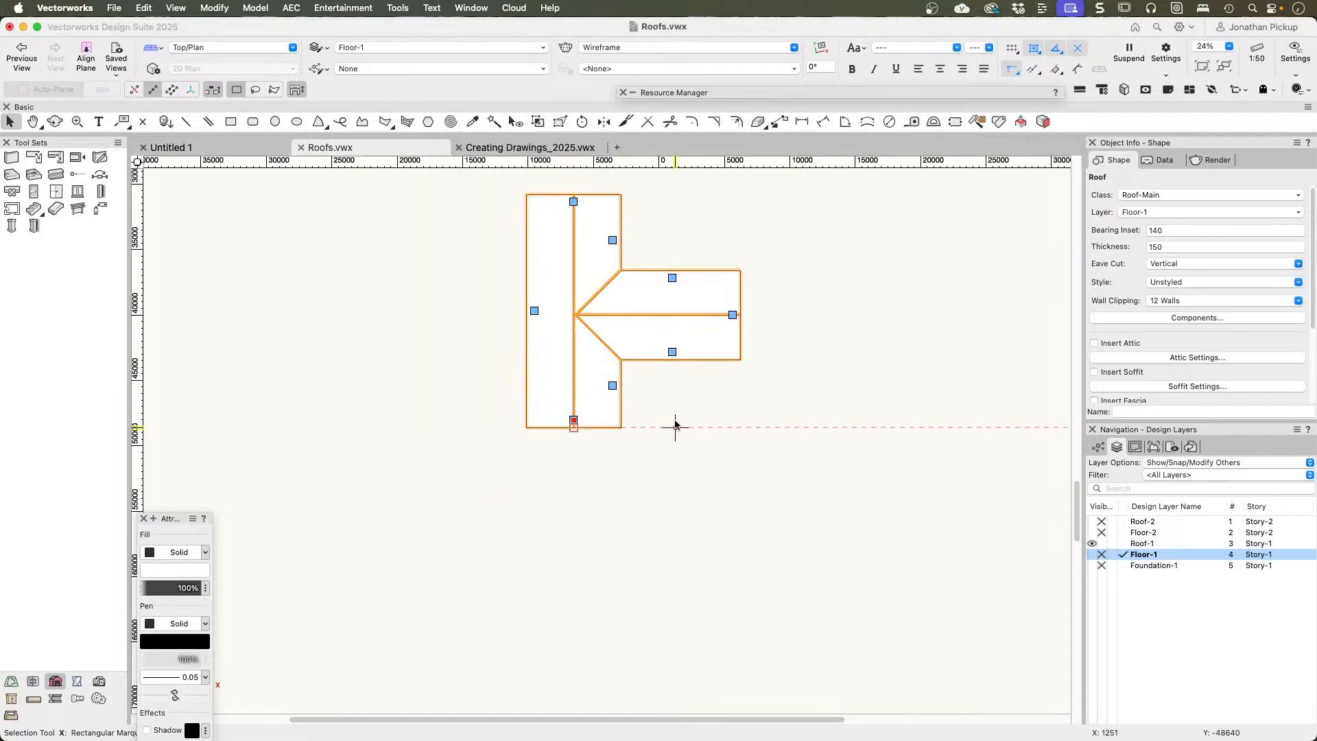
double_click(673, 278)
key(Return)
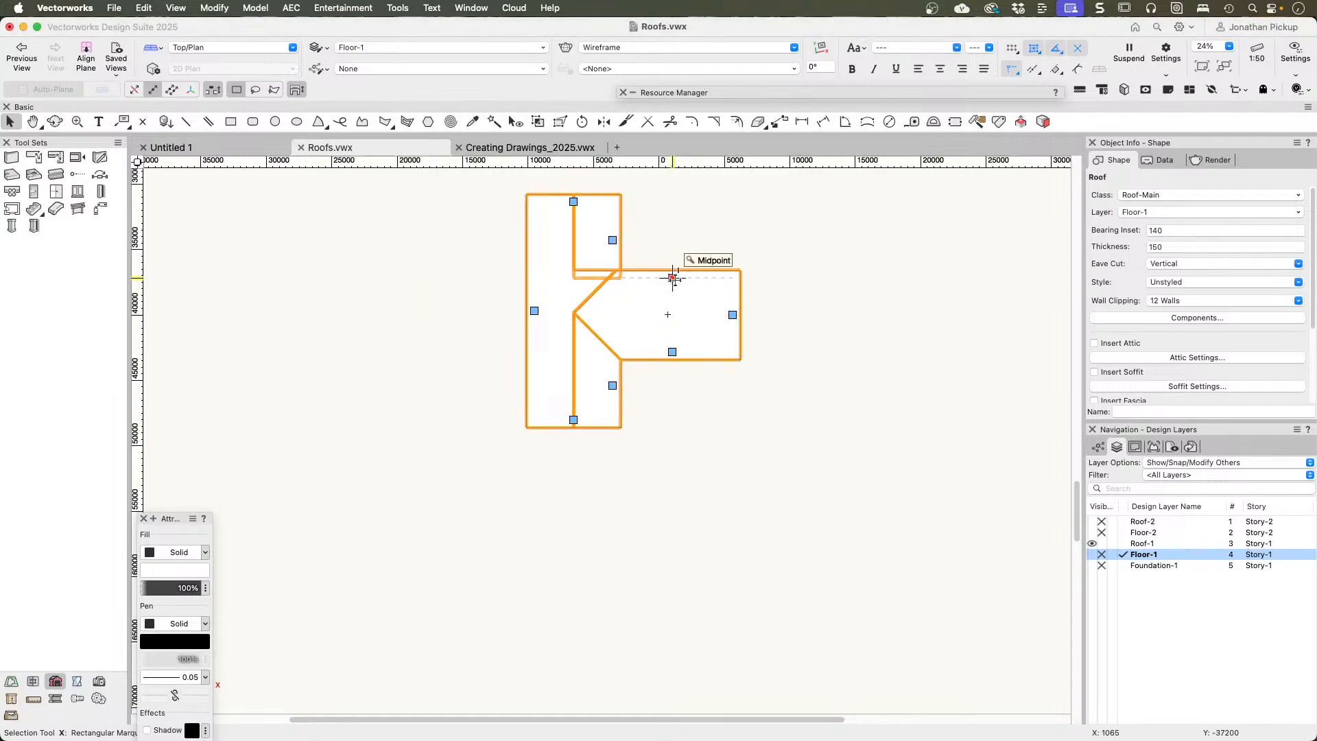
double_click(612, 239)
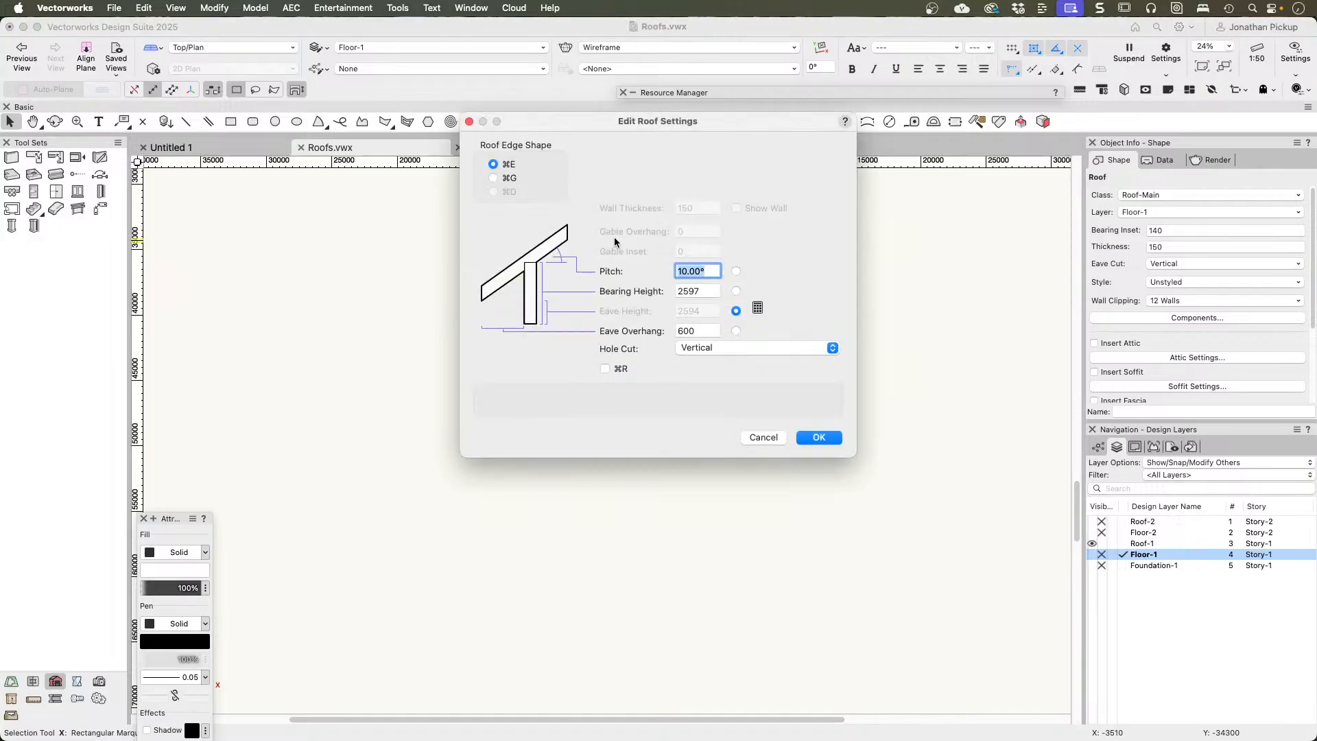
key(super+g)
key(Return)
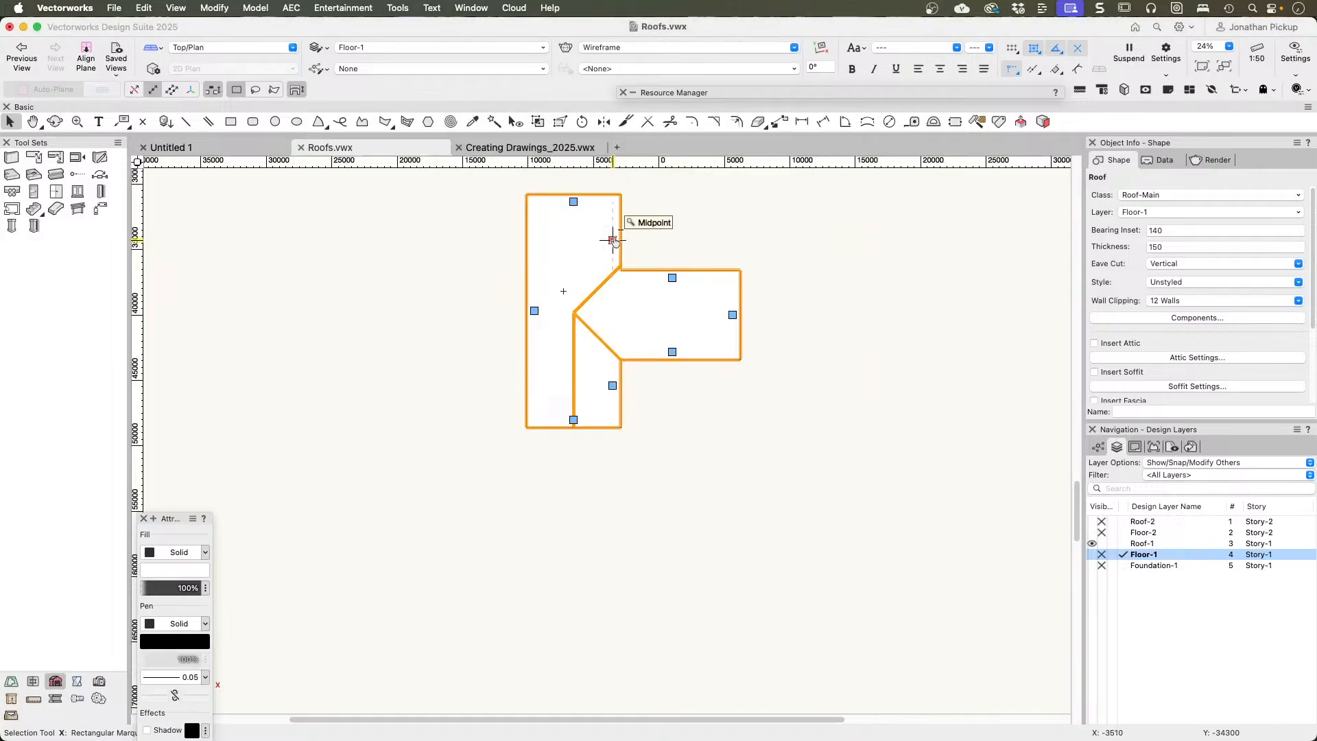
Step: Change the main block's lower inner edge and the side wing's lower edge to gables, and check the wing's upper edge settings
double_click(611, 385)
key(super+g)
key(Return)
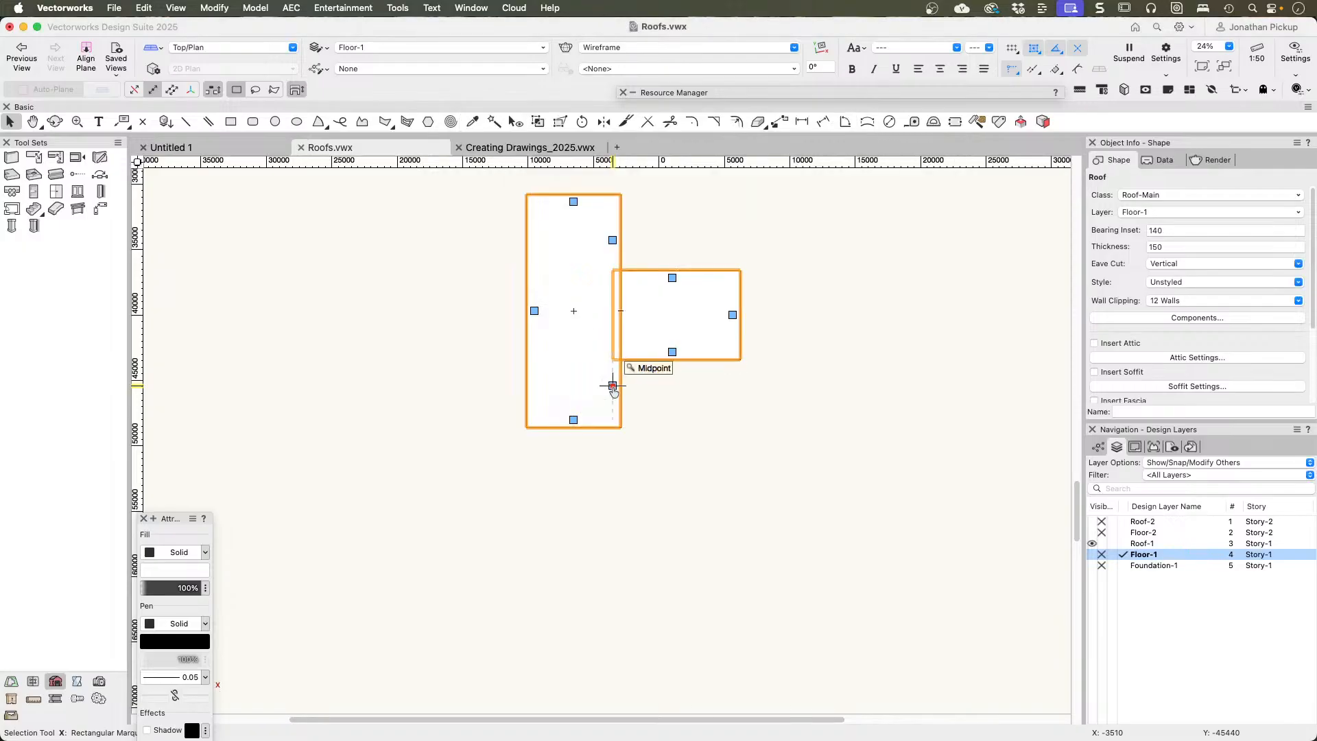
double_click(672, 352)
key(super+g)
key(Return)
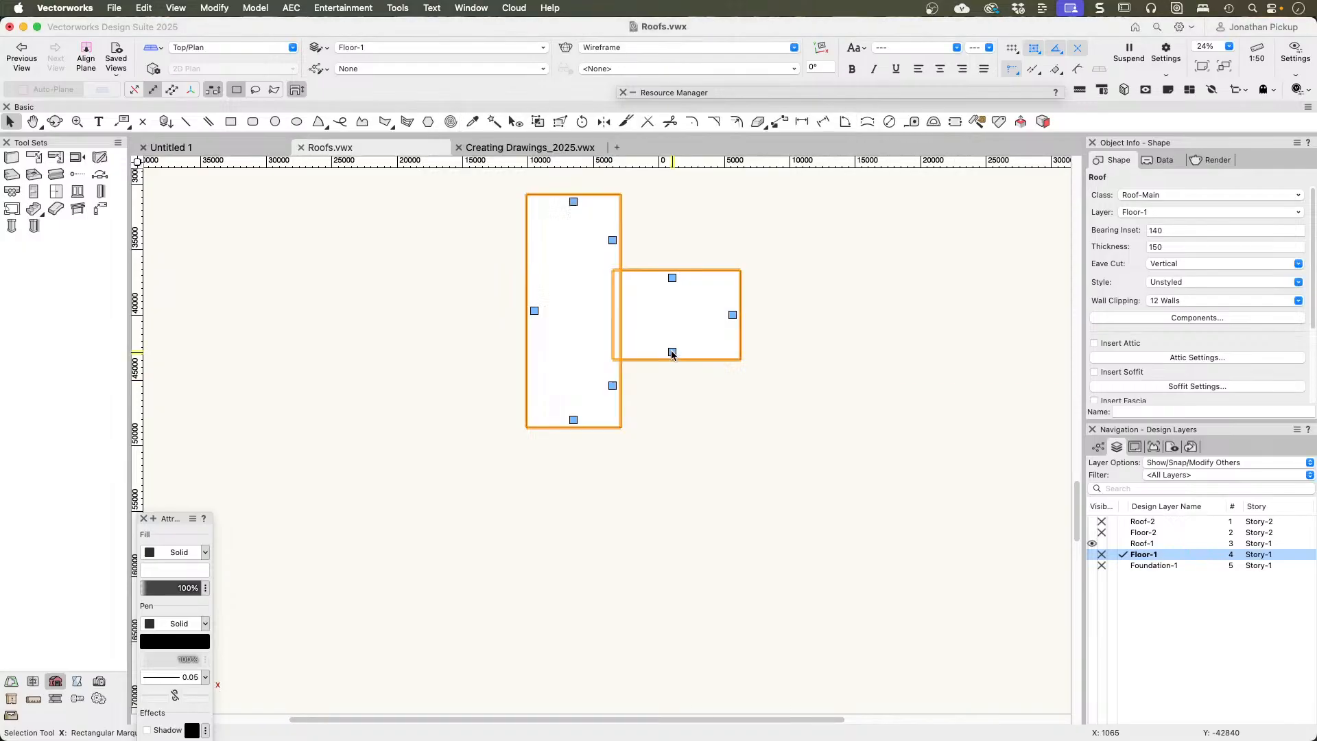
double_click(672, 278)
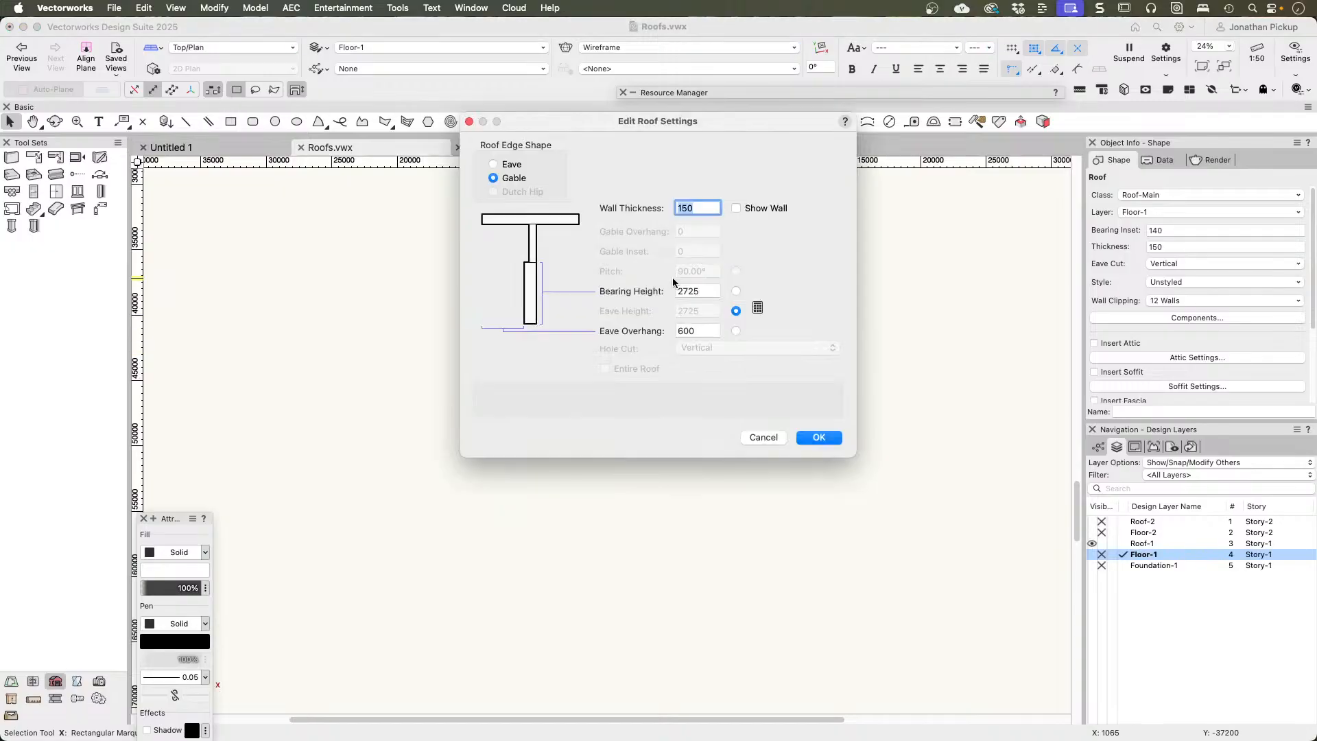
key(Return)
Step: Examine the single-slope roof and its fit over the walls in 3D from several angles
mouse_move(599, 455)
ctrl+middle_down()
mouse_move(786, 272)
mouse_move(788, 153)
ctrl+middle_up()
middle_drag(499, 397, 653, 400)
scroll(652, 400, up, 3)
scroll(653, 405, up, 1)
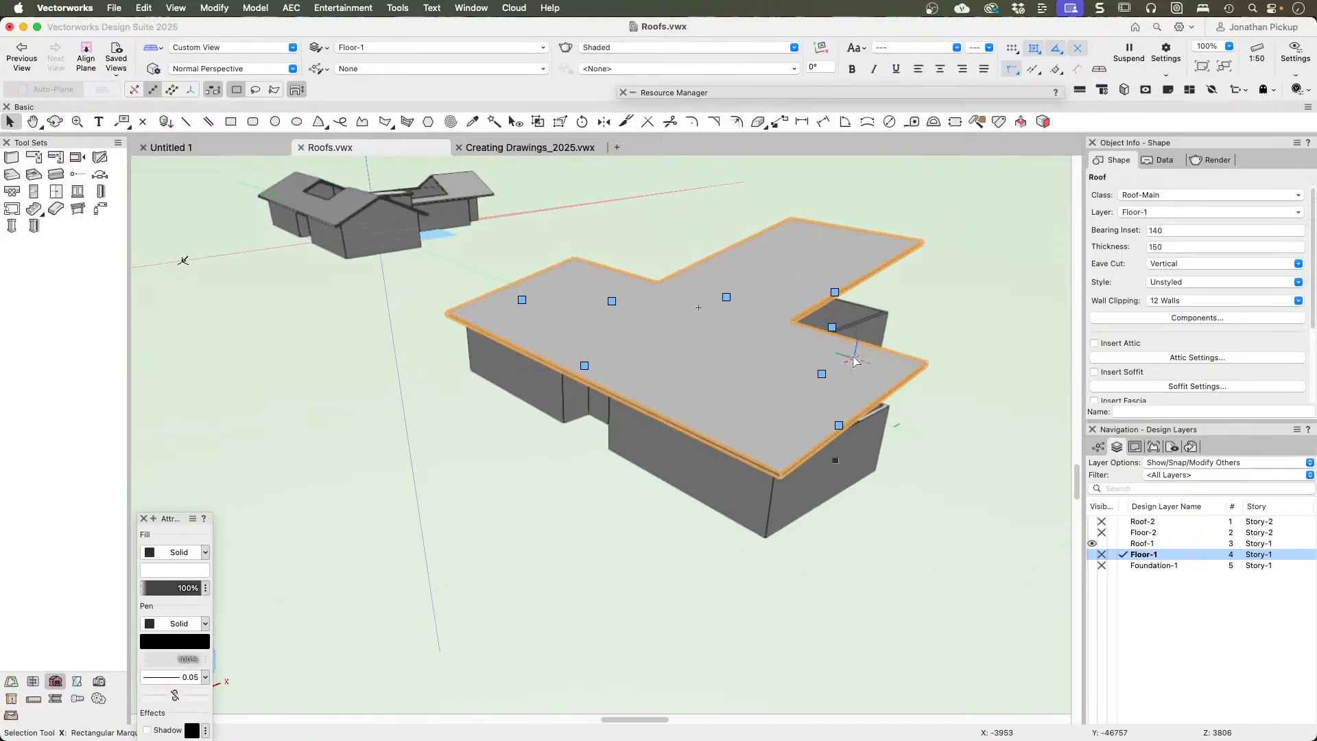
ctrl+middle_drag(853, 357, 793, 317)
mouse_move(713, 92)
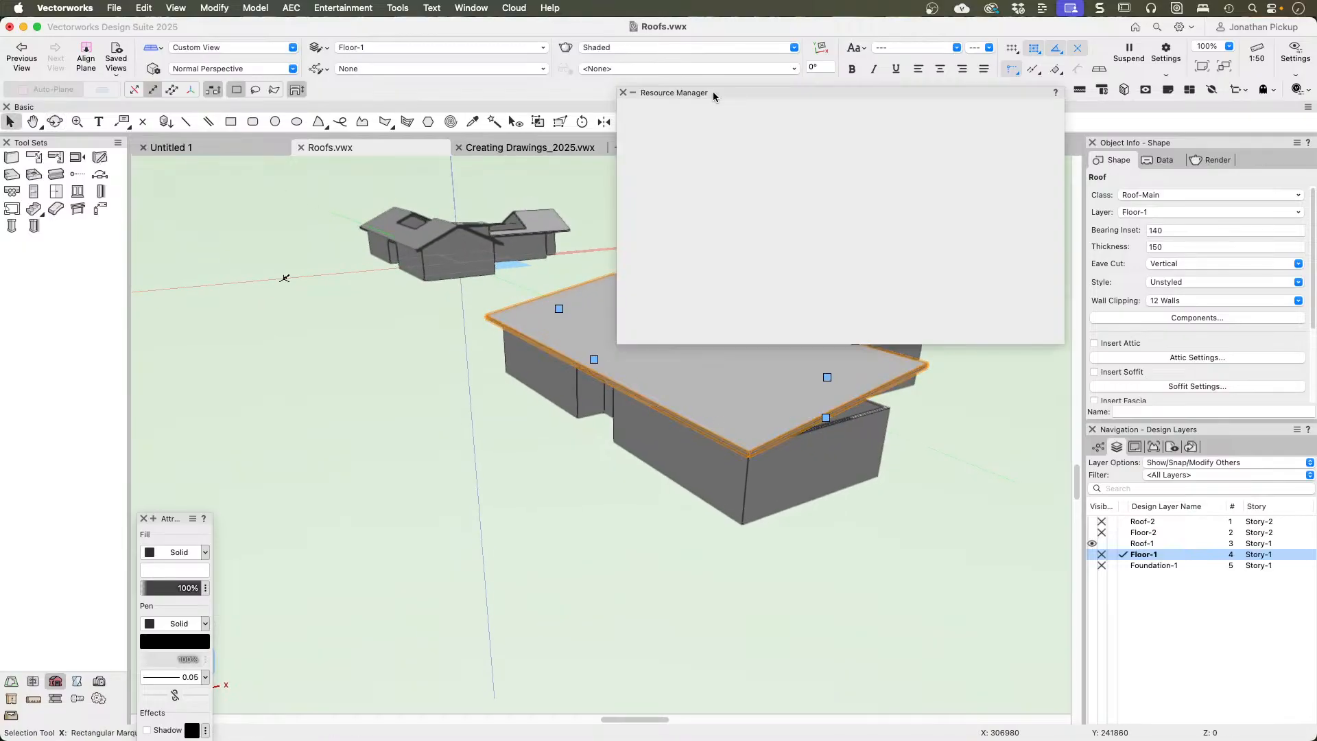
Step: Insert the Dormer Window Symbol into the single-slope roof as a gable dormer and close its roof element settings
drag(807, 267, 580, 329)
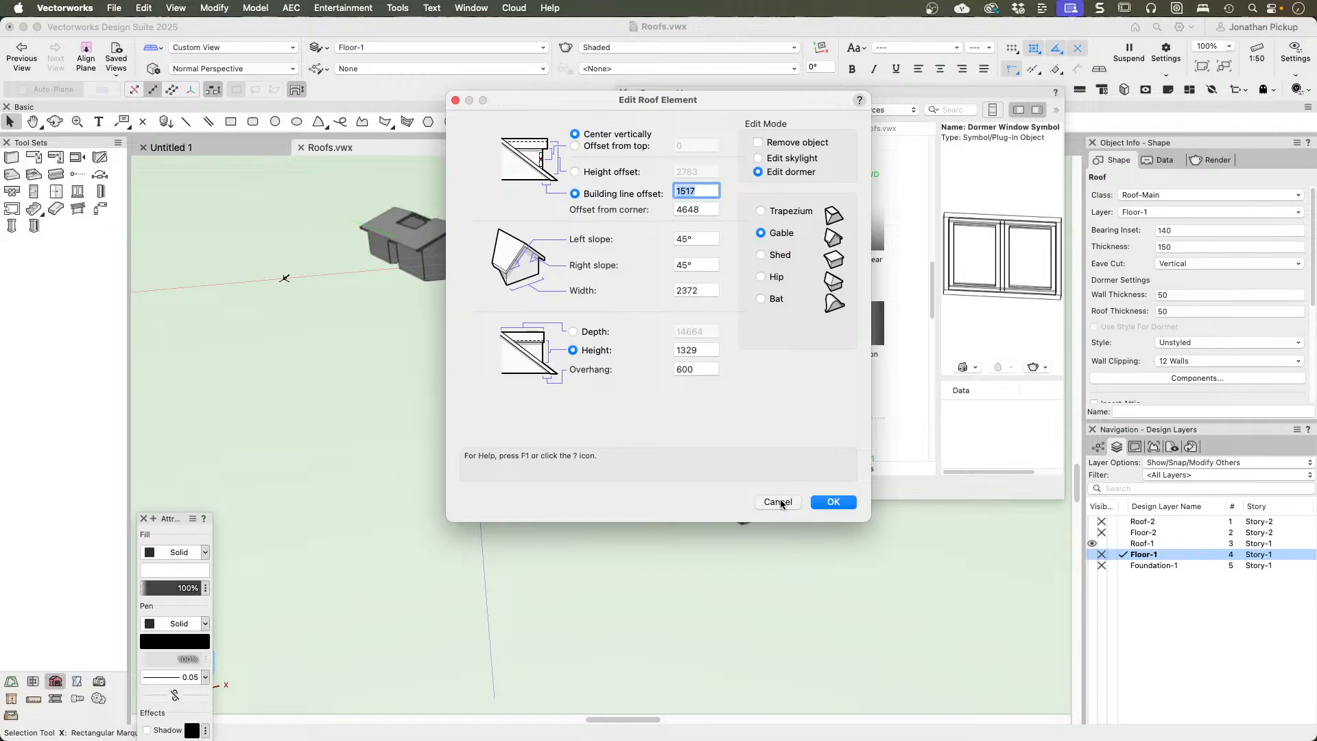
click(778, 502)
click(546, 526)
ctrl+middle_drag(493, 471, 352, 461)
Step: Delete the dormered roof in Top/Plan view, then undo the deletion
key(F5)
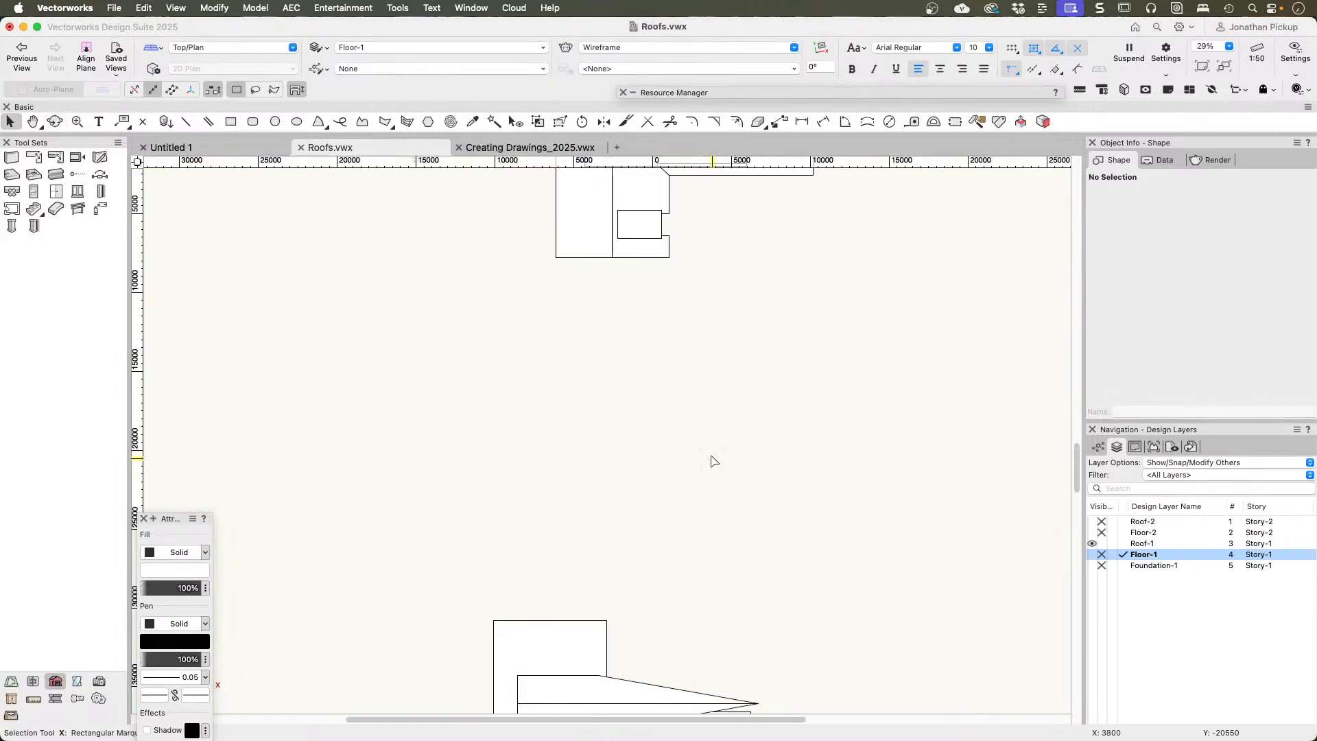
middle_drag(697, 473, 644, 154)
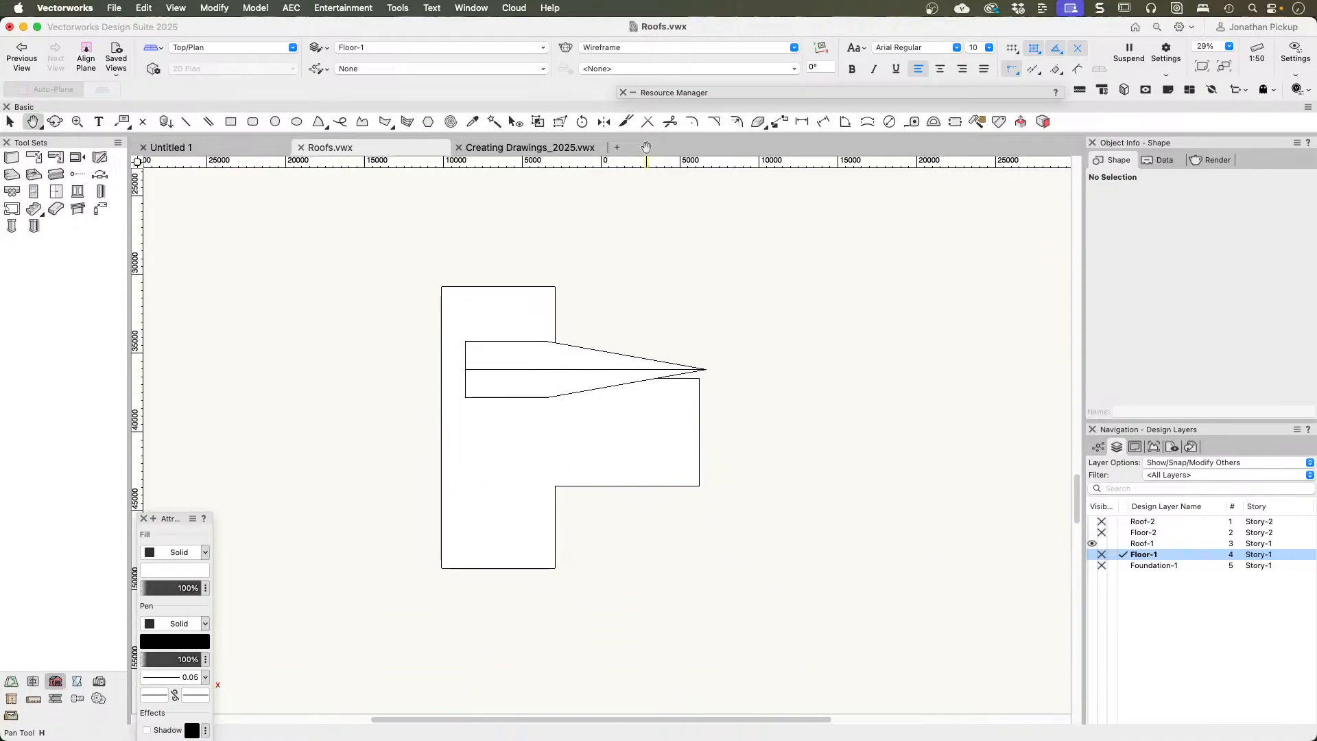
click(528, 385)
key(Delete)
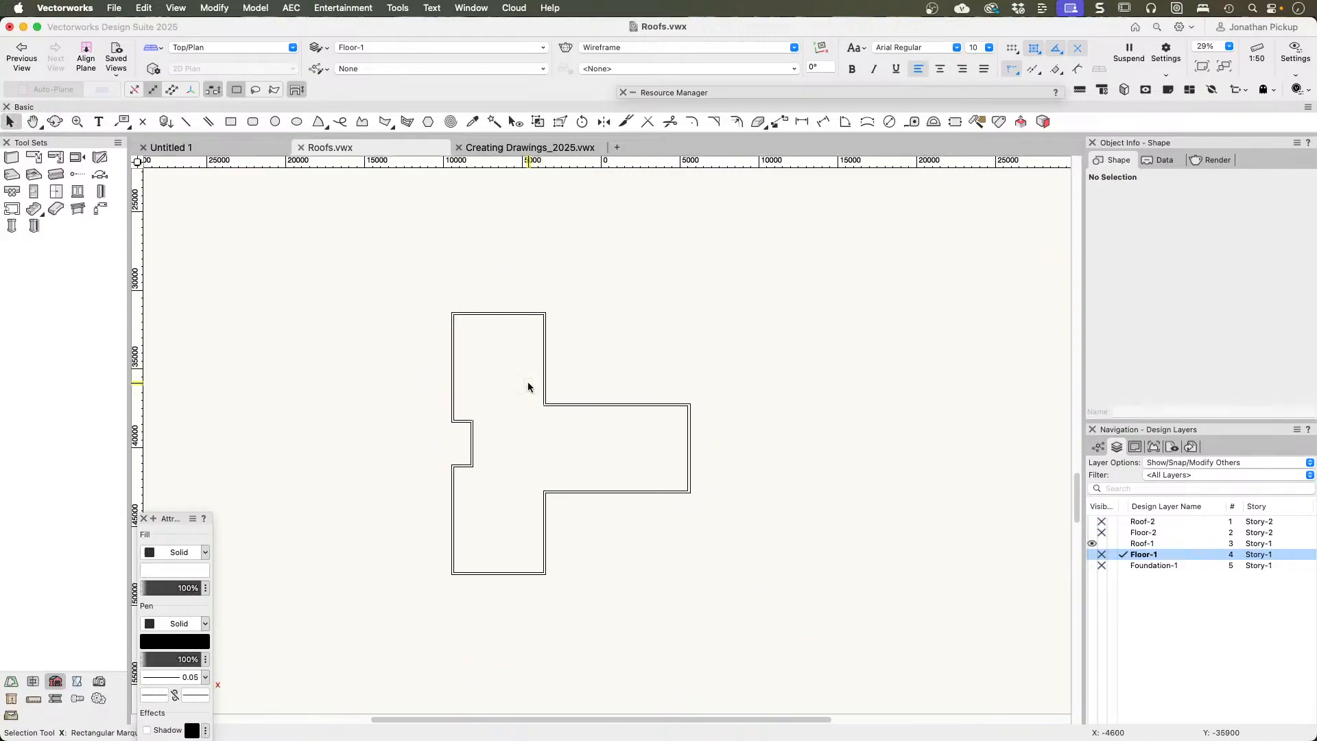
key(super+z)
Step: Remove the gable dormer from the single-slope roof through its roof element settings
mouse_move(469, 406)
super+middle_down()
mouse_move(574, 371)
mouse_move(836, 167)
super+middle_up()
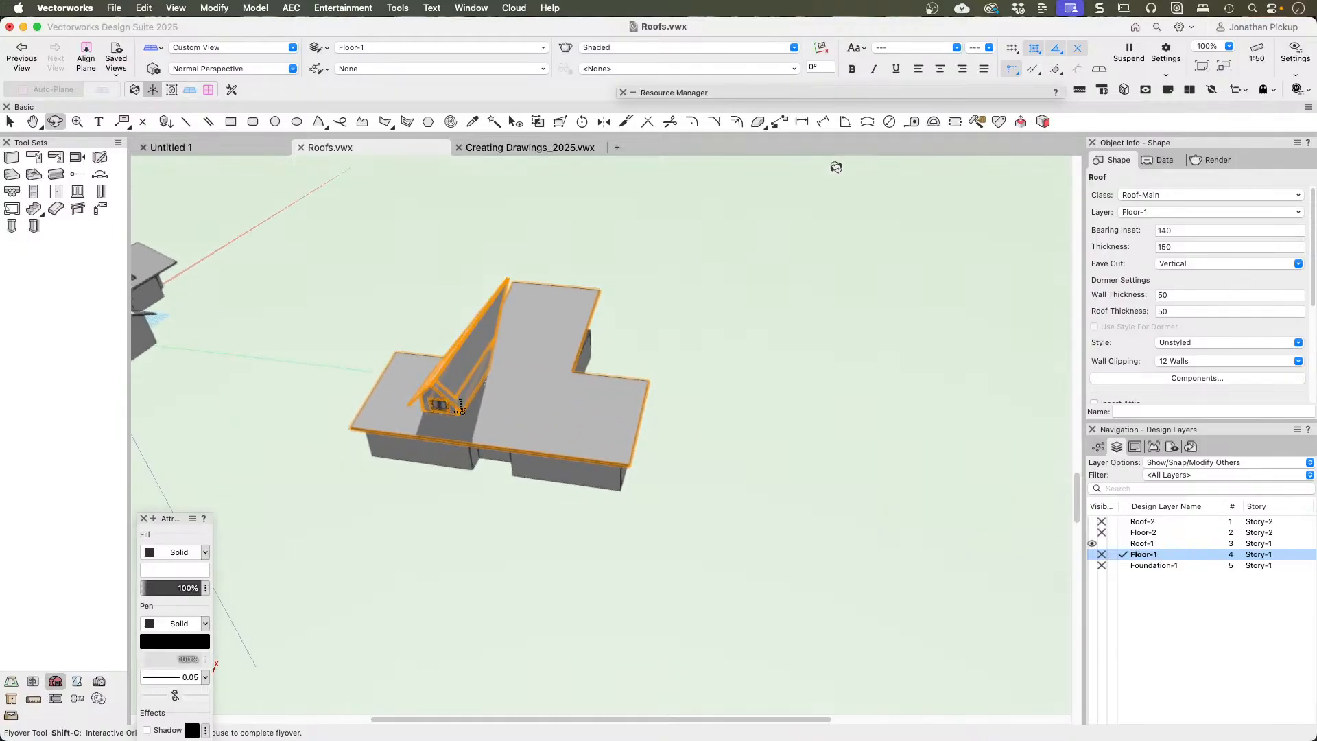
key(x)
scroll(432, 410, up, 5)
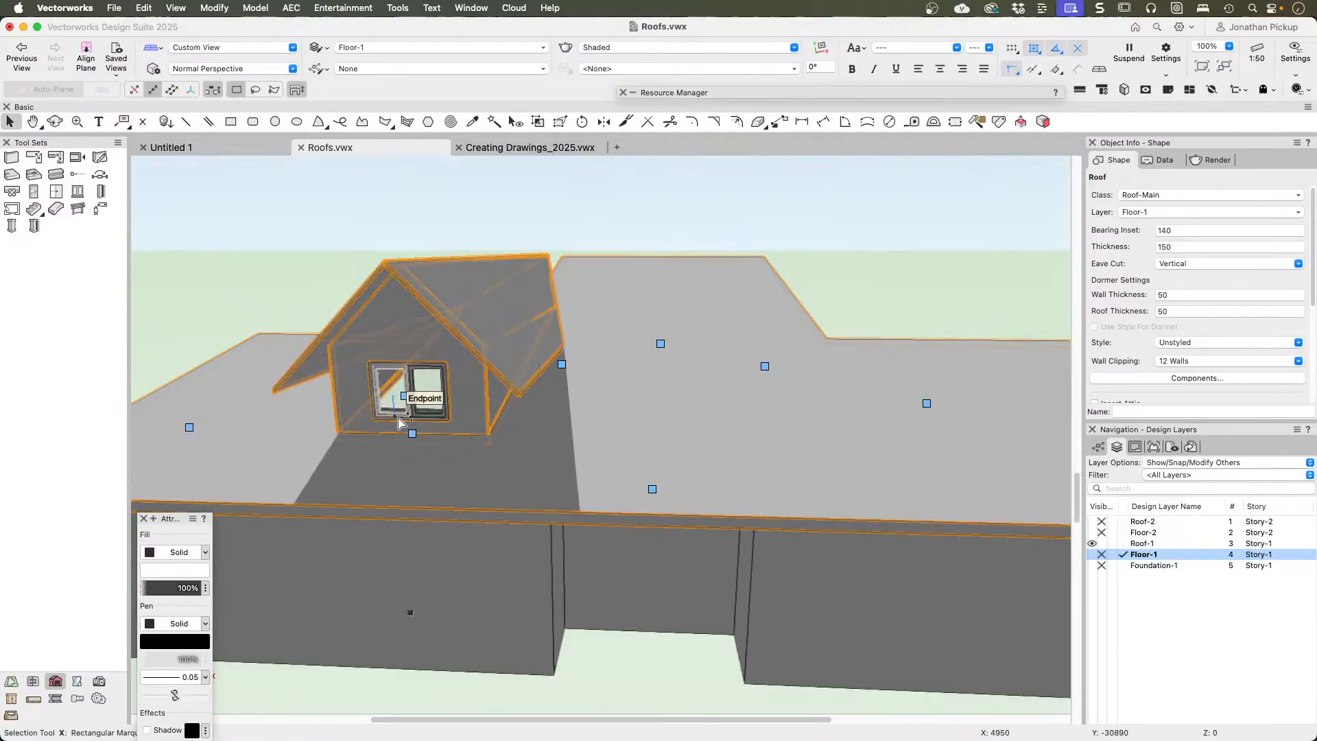
scroll(400, 421, up, 2)
double_click(422, 447)
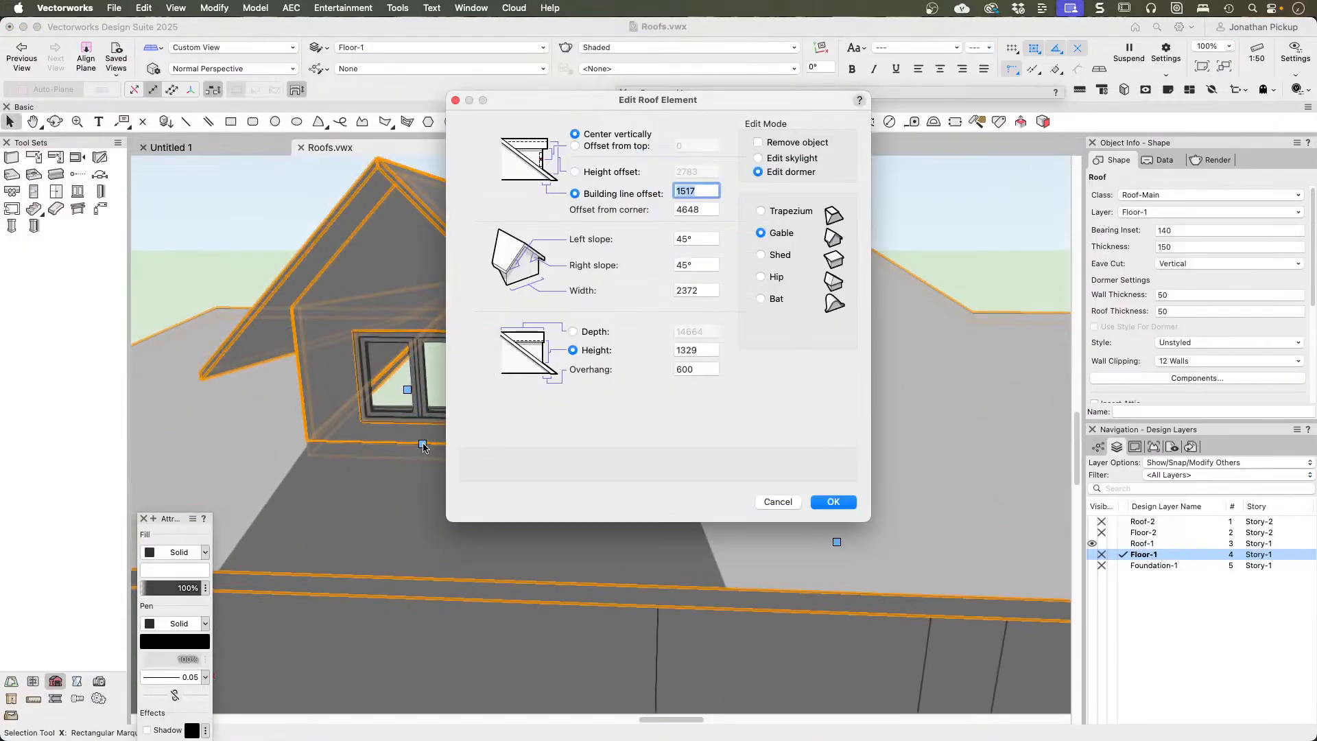
click(787, 142)
click(823, 504)
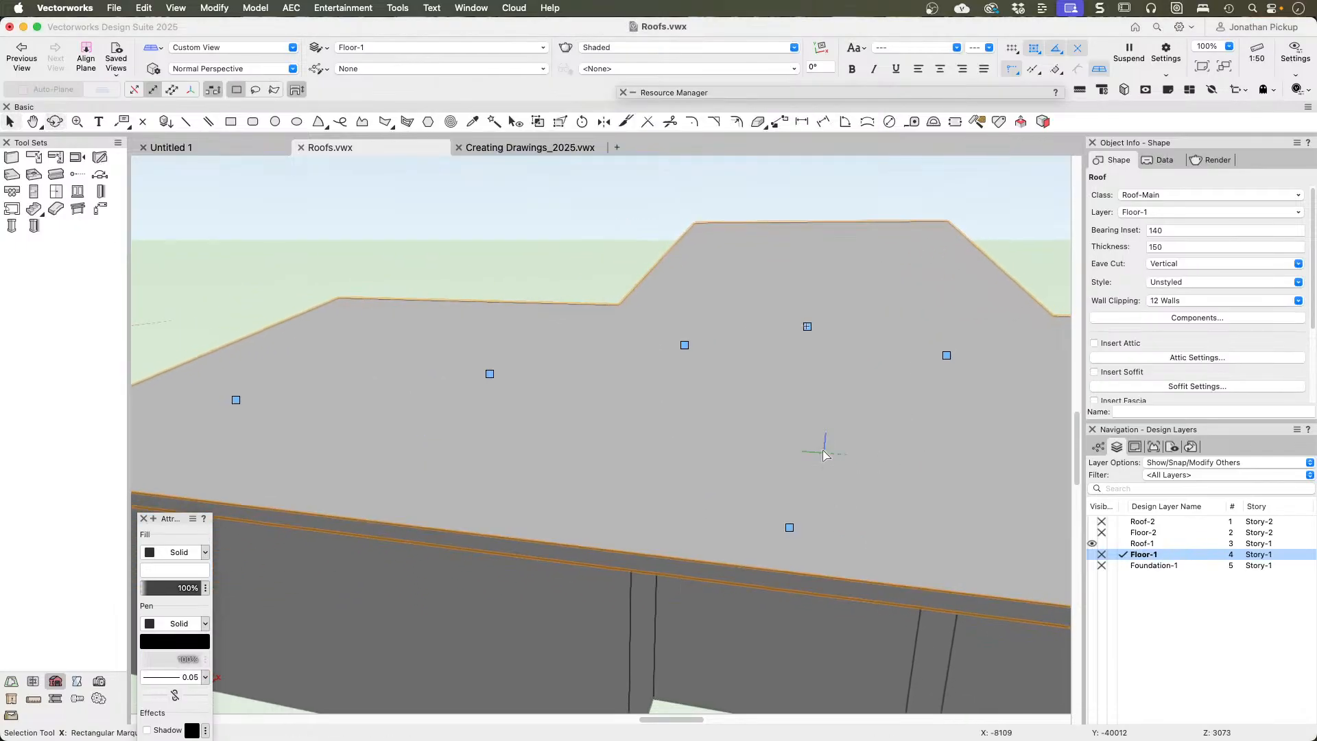
Step: Examine the single-slope roof in 3D and check the edge settings at the main block's far end without applying changes
scroll(823, 454, down, 3)
super+middle_drag(919, 421, 488, 381)
scroll(706, 388, down, 3)
super+middle_drag(698, 389, 544, 410)
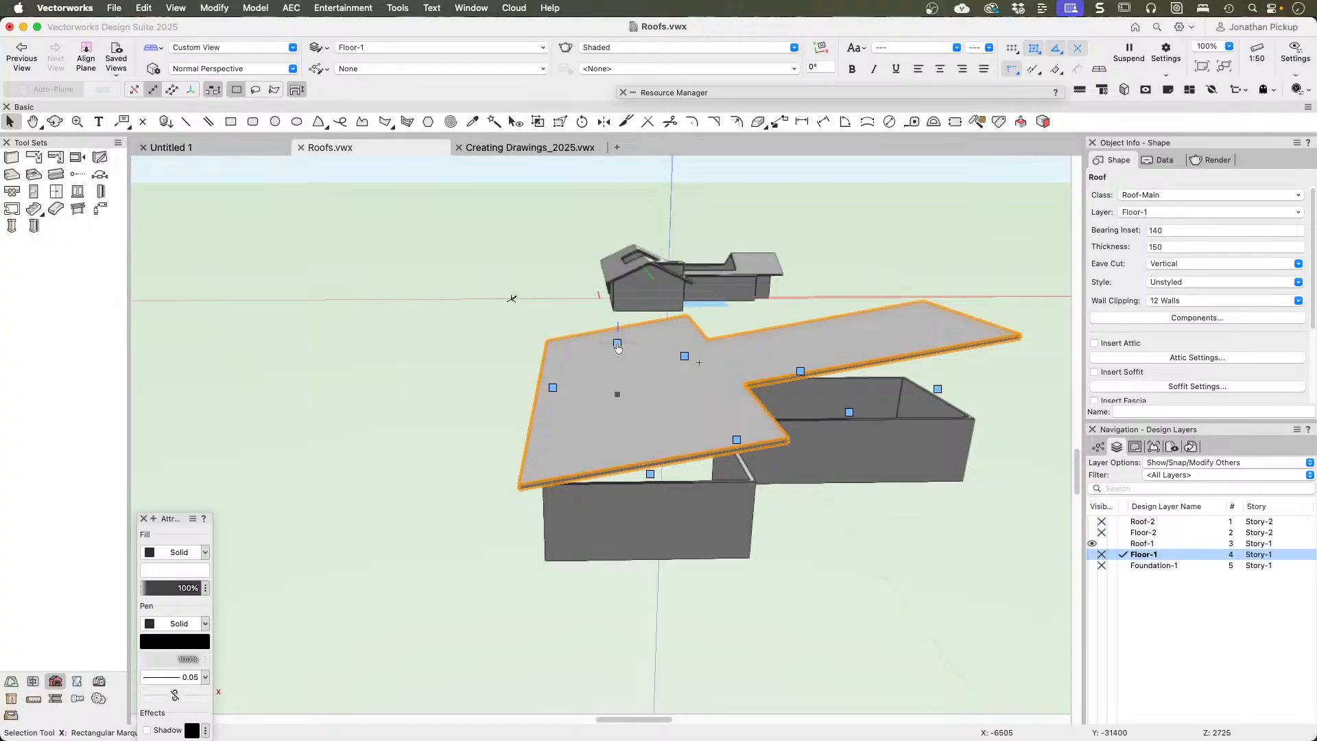
double_click(618, 345)
click(492, 164)
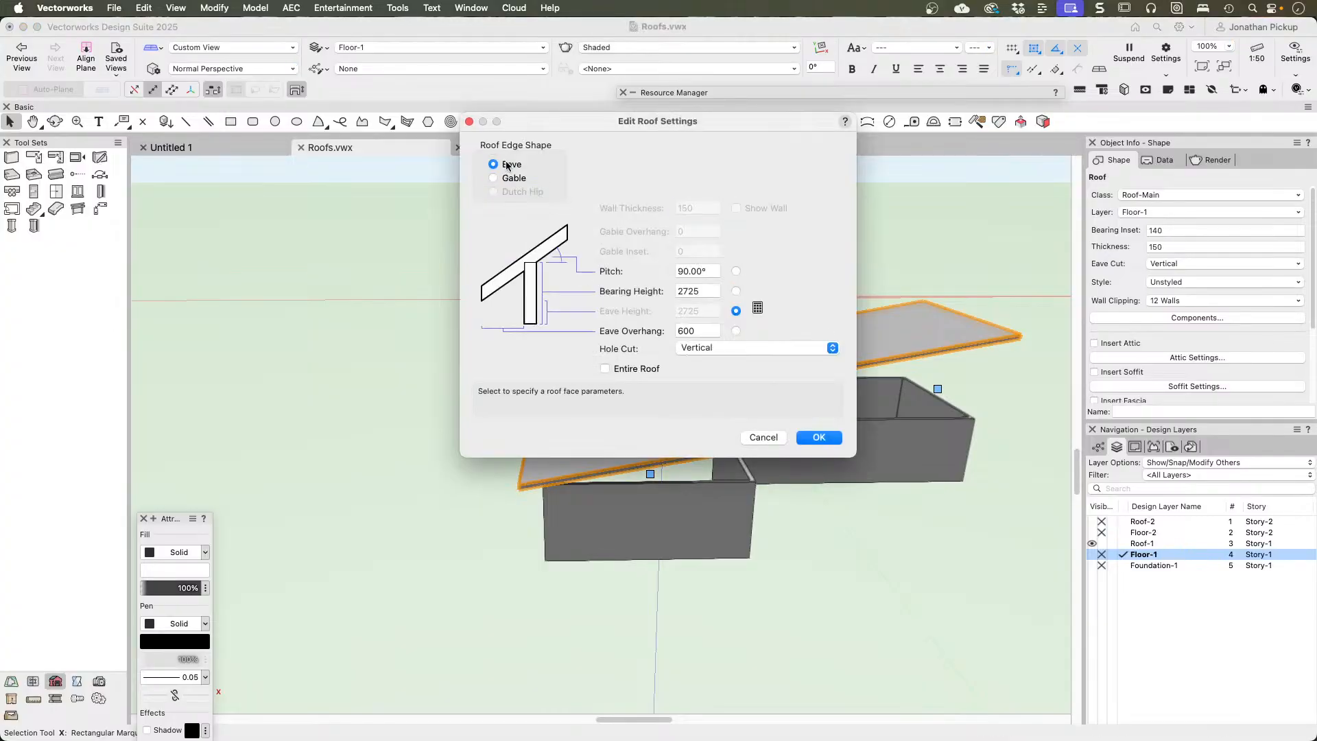
click(759, 433)
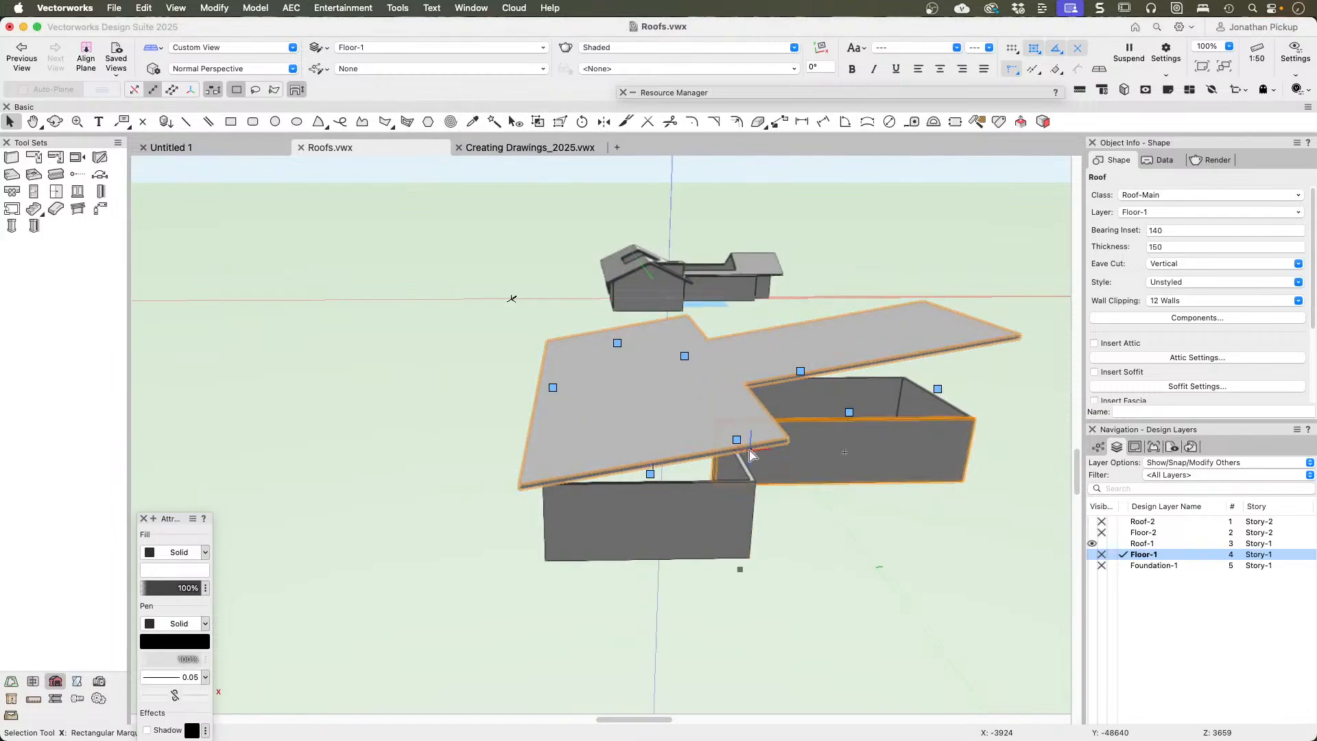
super+middle_drag(769, 410, 644, 408)
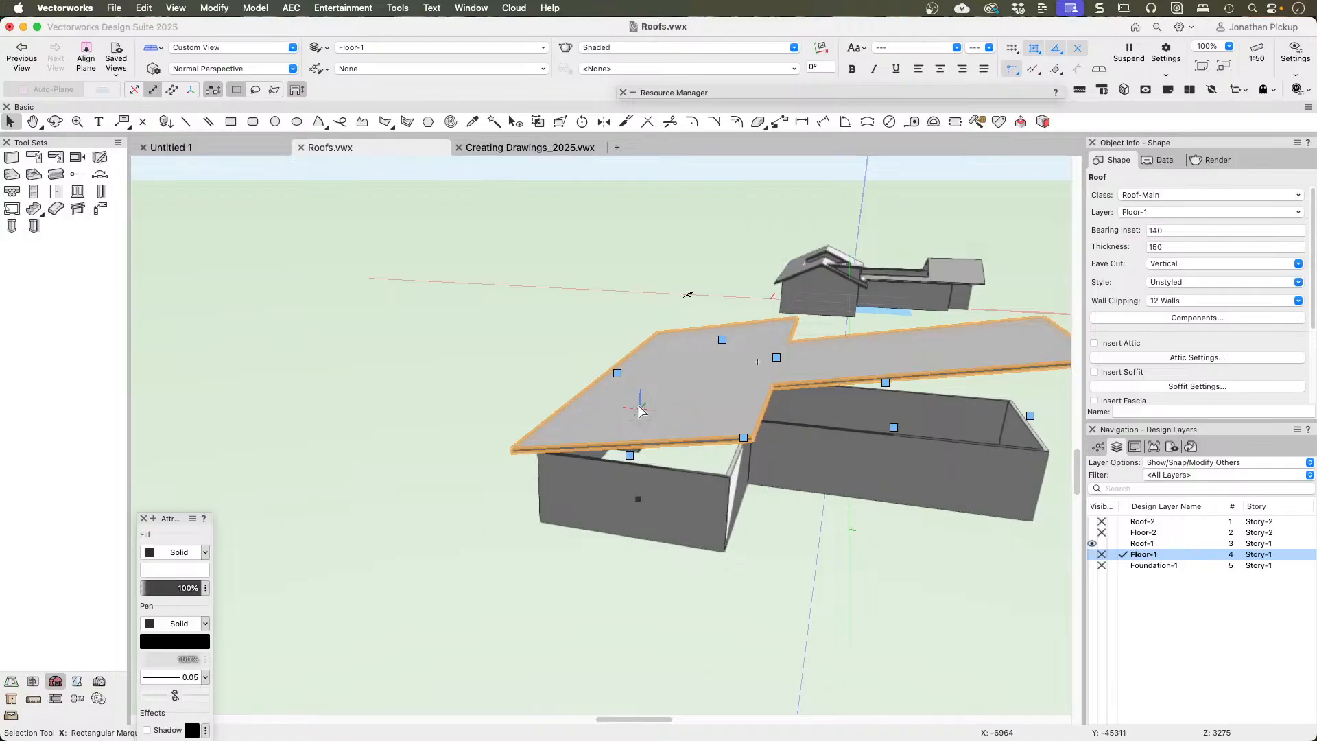
Step: Check the roof's soffit recess and trim depth settings and view the roof over the walls
click(1154, 387)
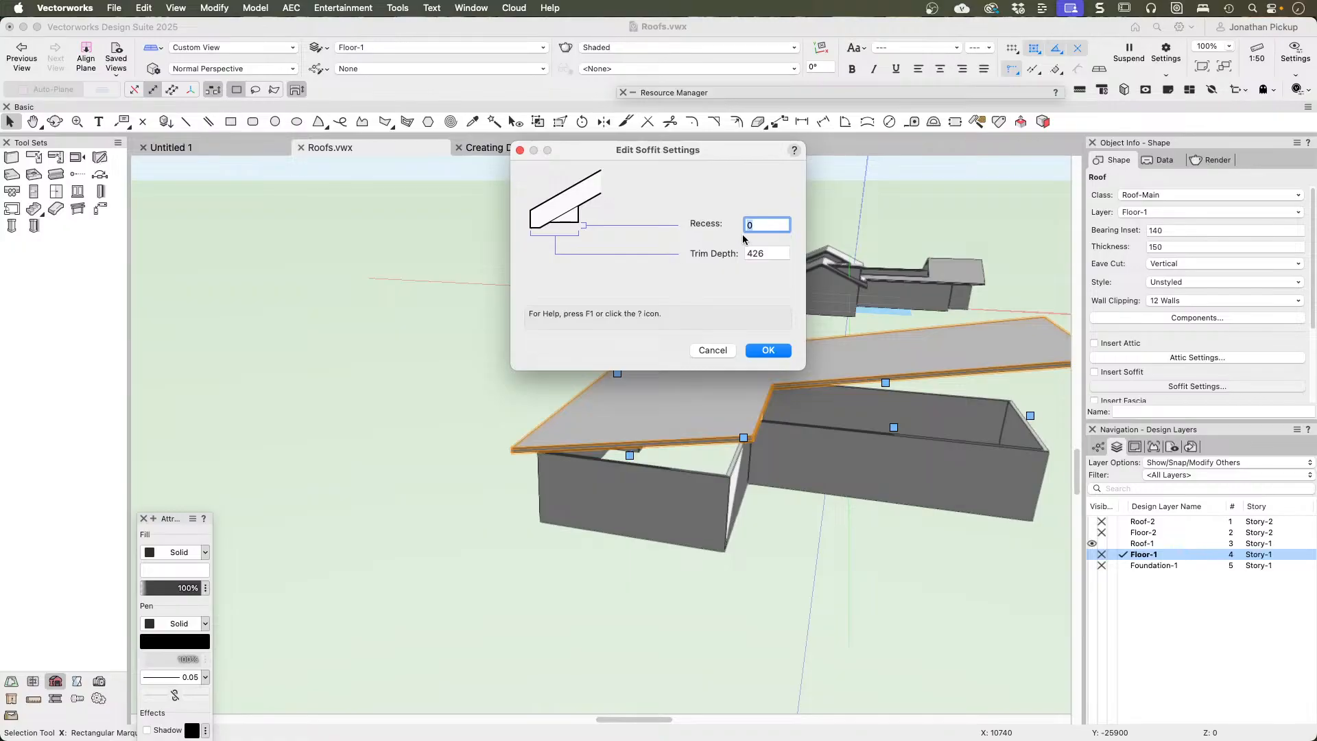
click(768, 350)
super+middle_drag(770, 352, 702, 373)
scroll(843, 355, down, 5)
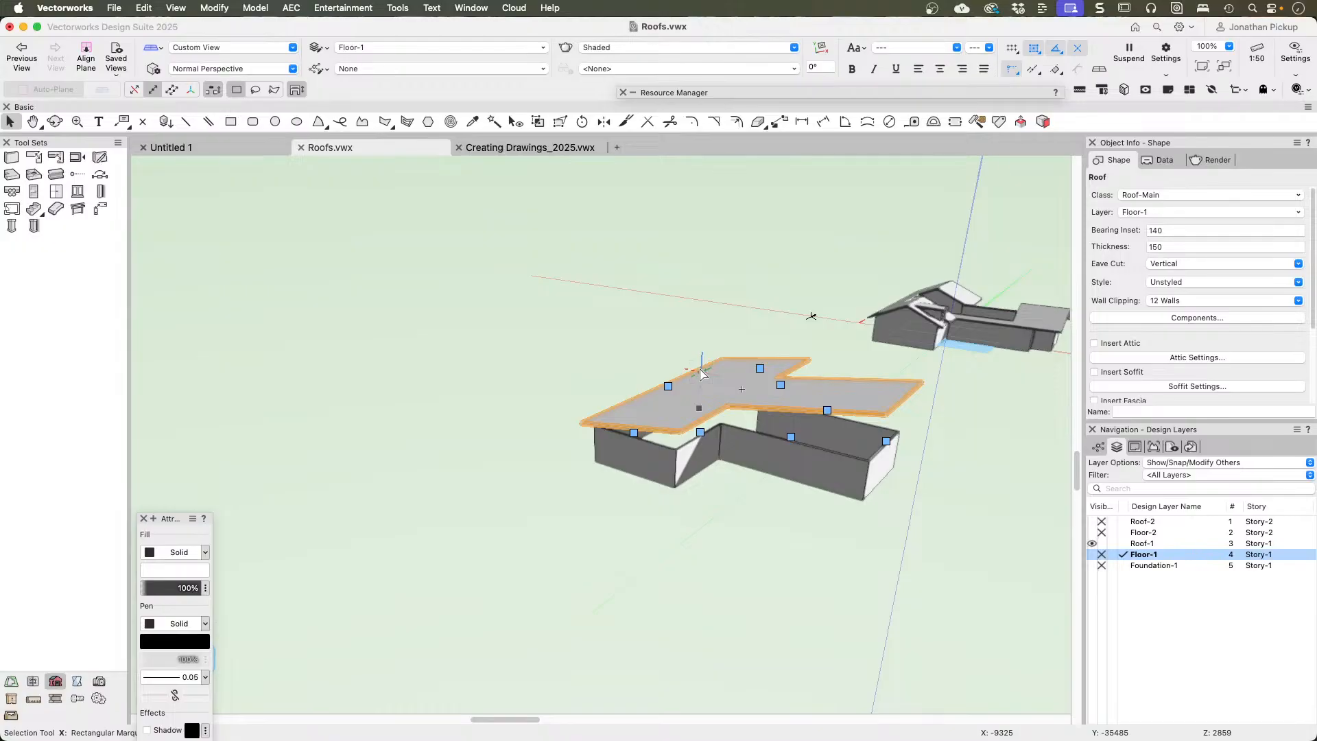
Step: Delete the wall-based single-slope roof and bring the T-shaped walls into view in Top/Plan
key(u)
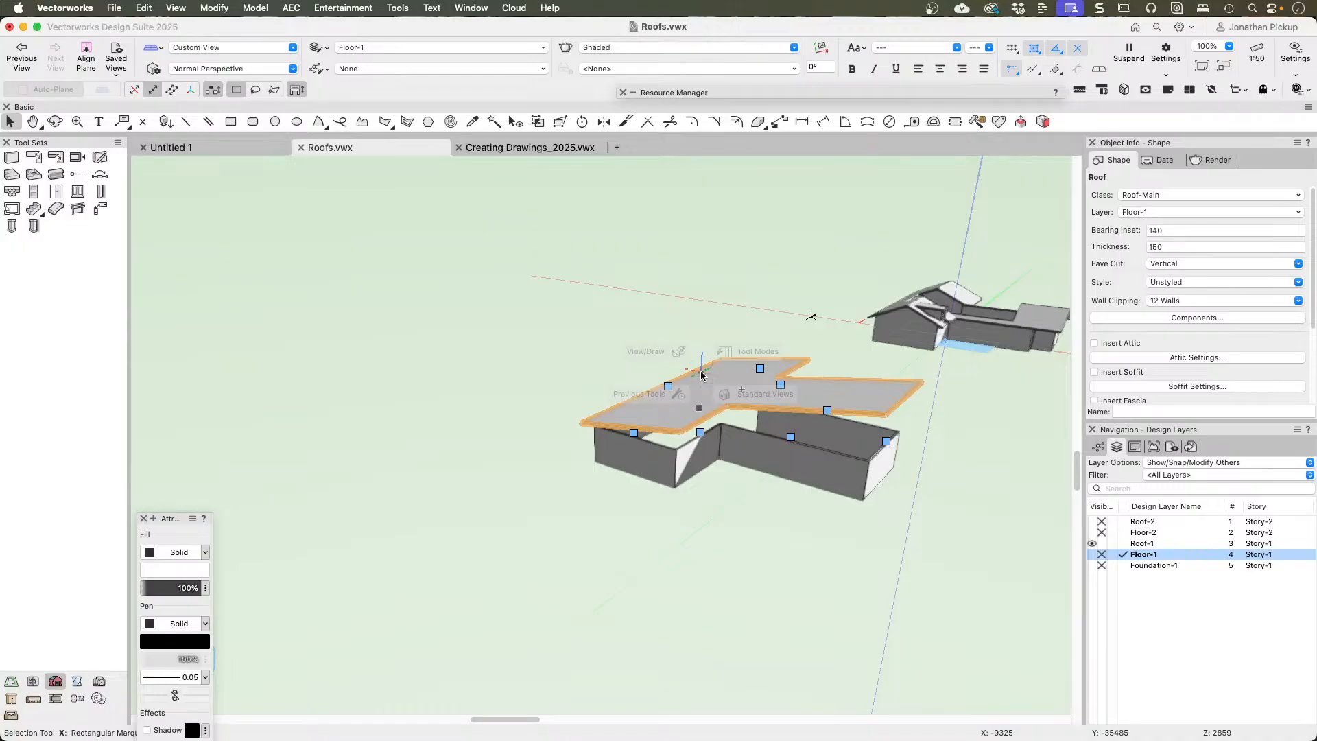
key(Delete)
key(super+5)
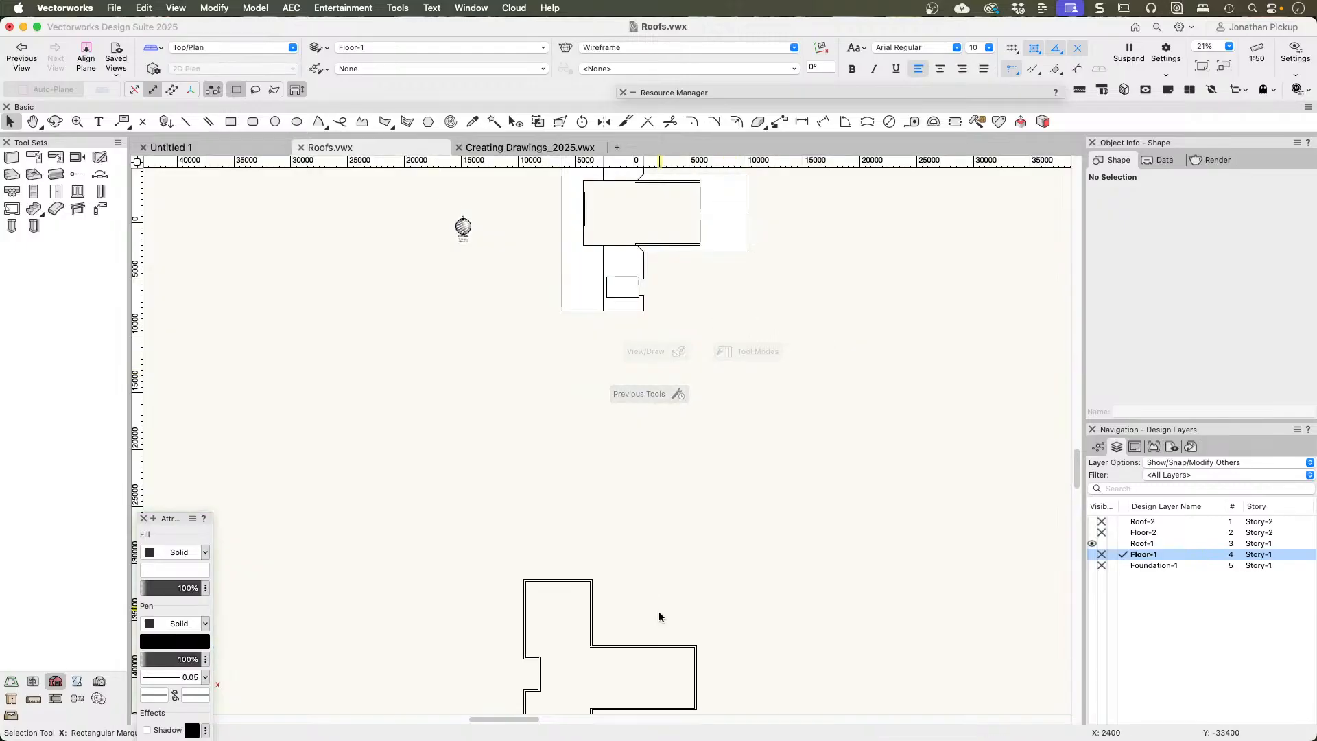
scroll(659, 611, down, 5)
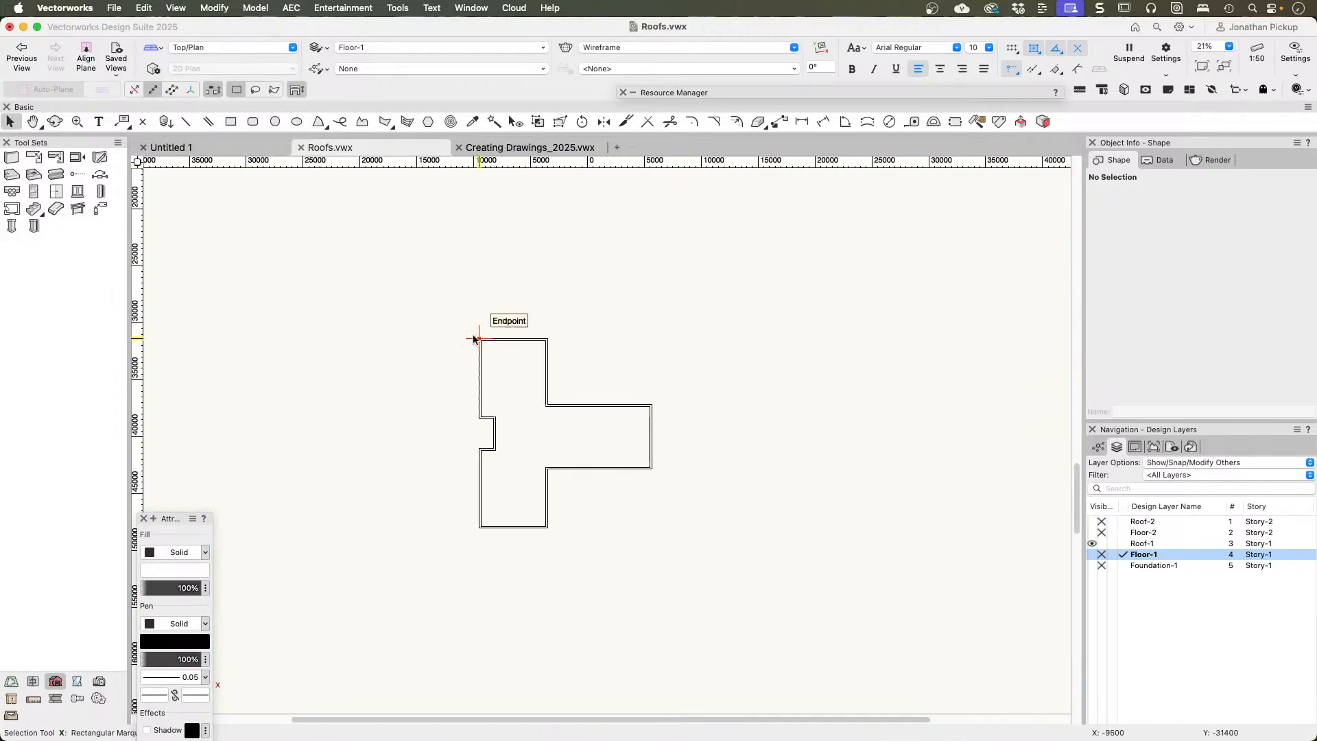
Step: Create a gross area polygon from all 12 walls of the T-shaped house
drag(412, 291, 768, 609)
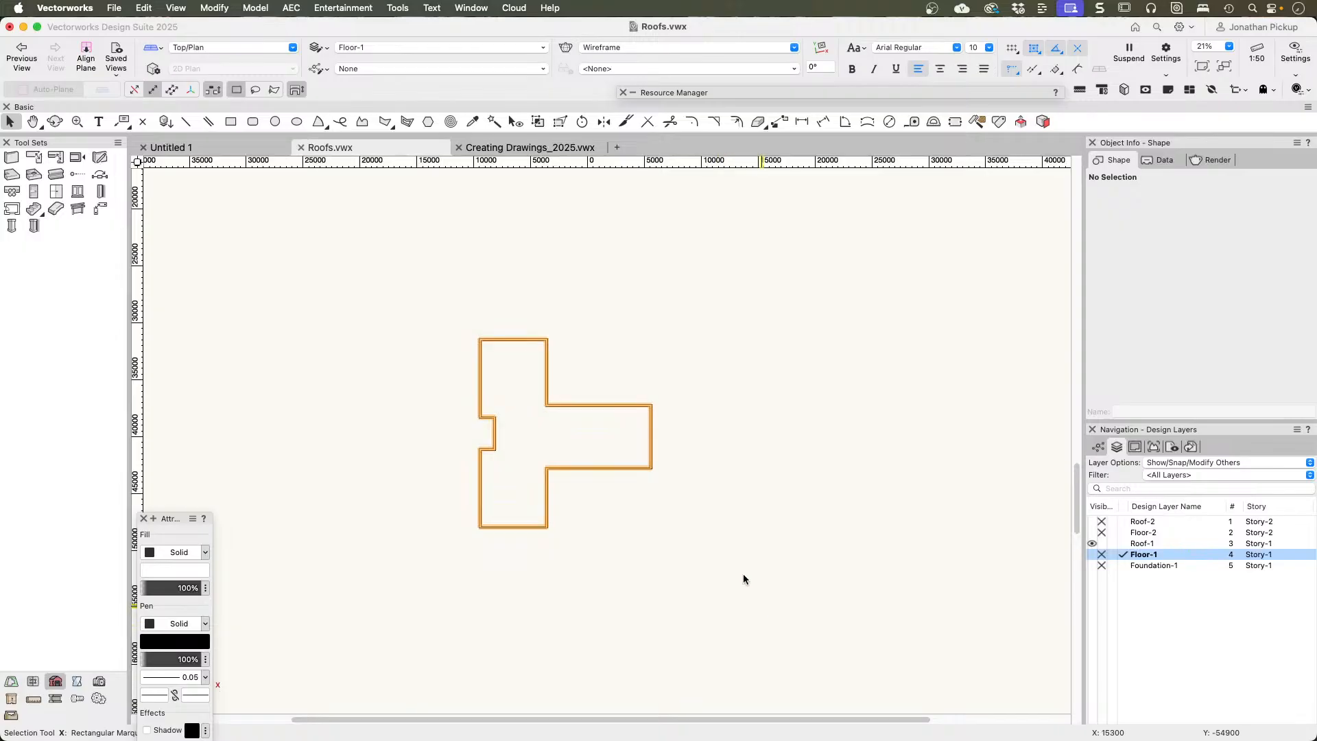
click(292, 9)
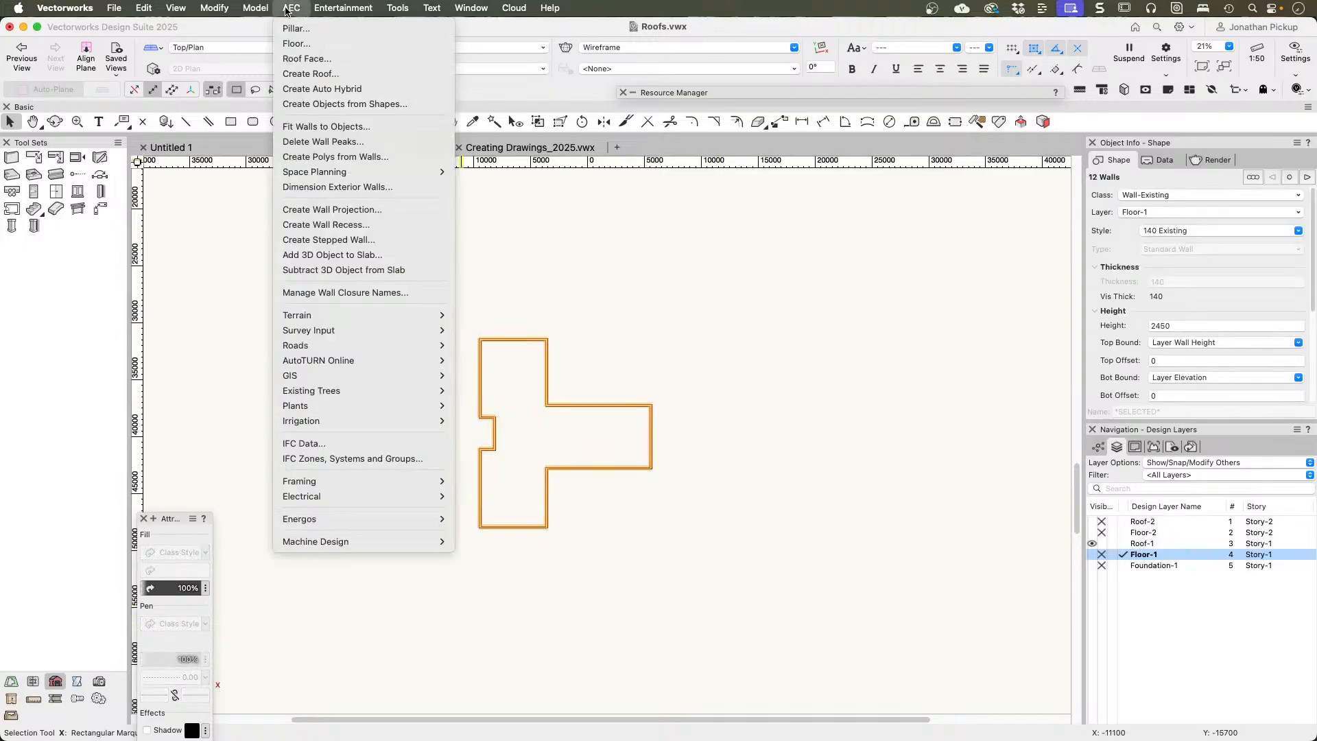
click(338, 157)
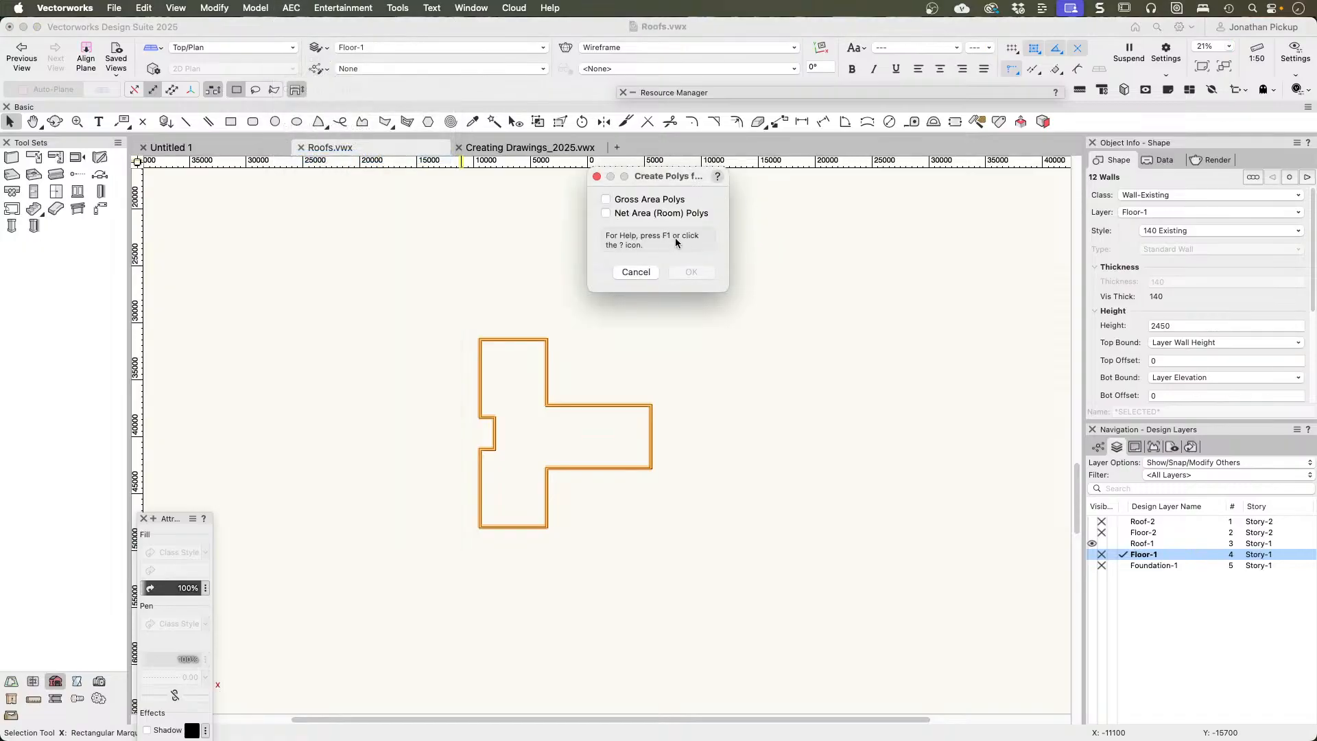
click(637, 200)
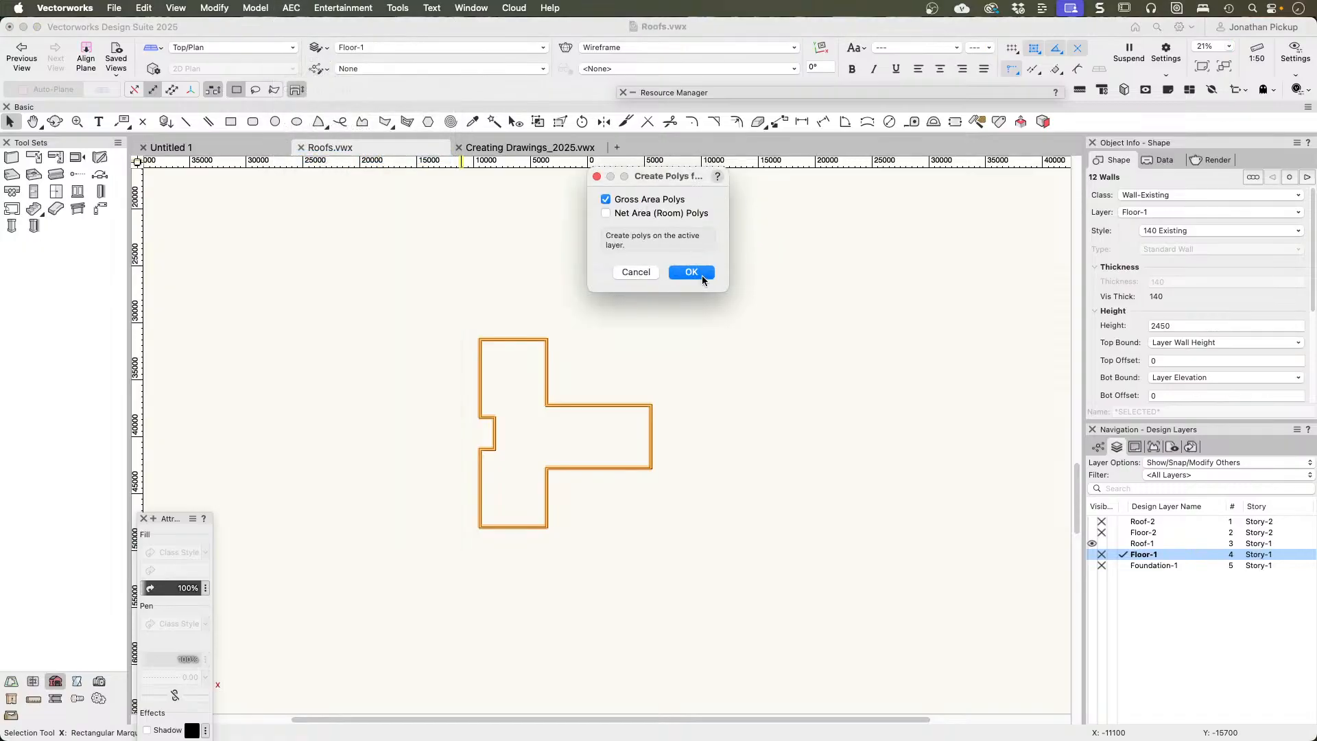
click(692, 272)
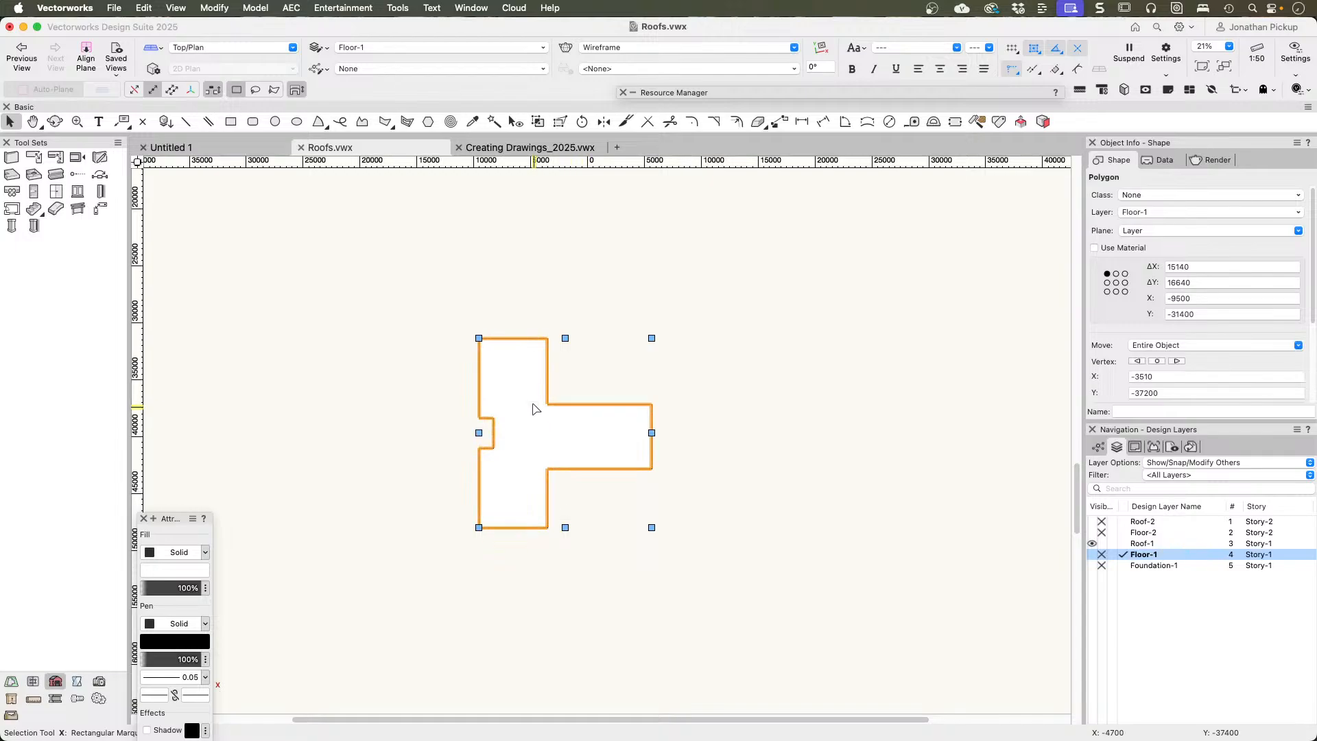
Step: Delete the polygon's four recess vertices with the Reshape tool so the main block's long outer edge runs straight
key(shift+r)
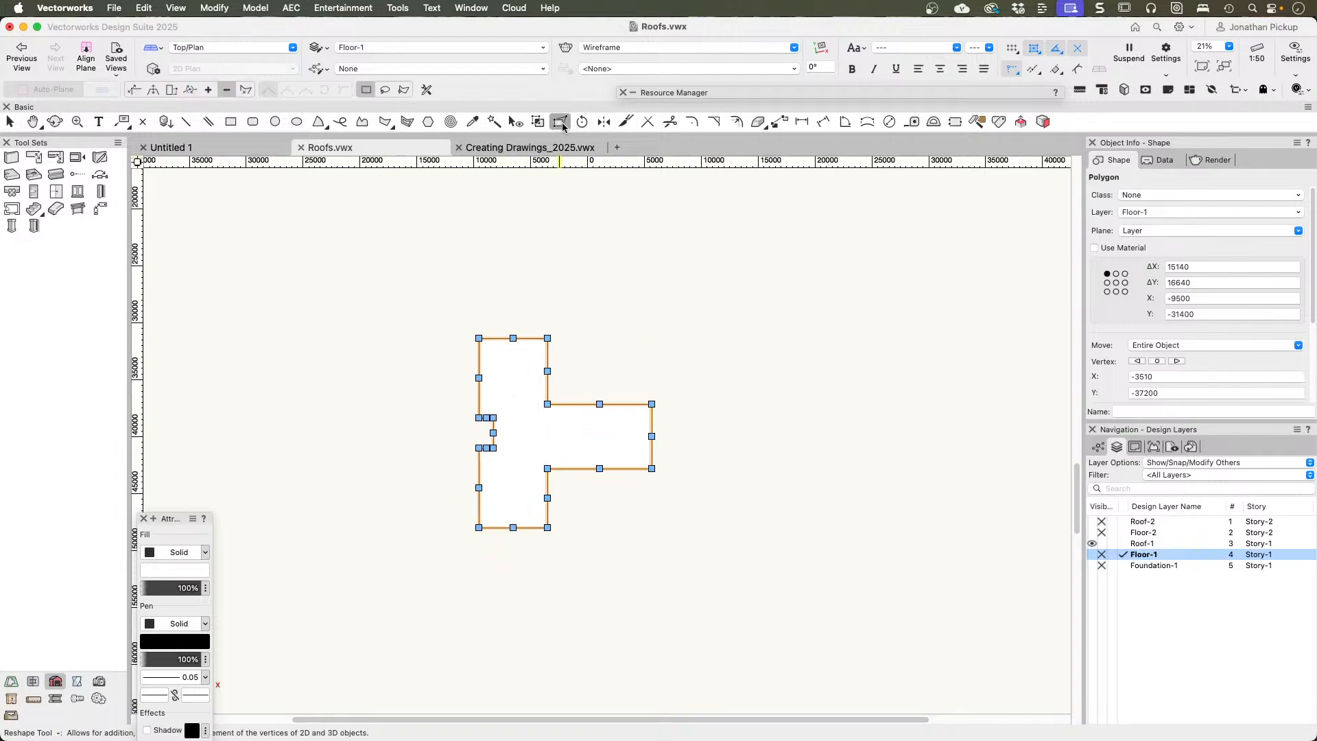
click(493, 418)
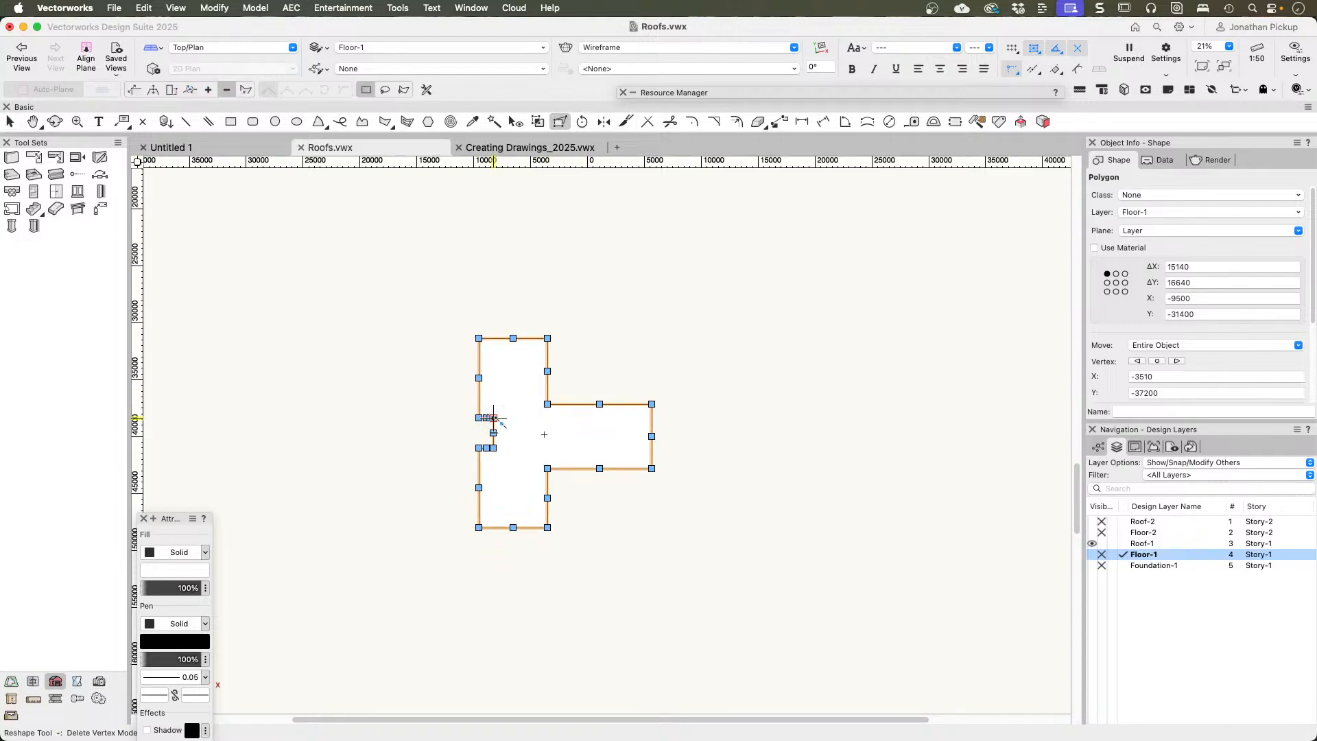
click(493, 448)
click(479, 448)
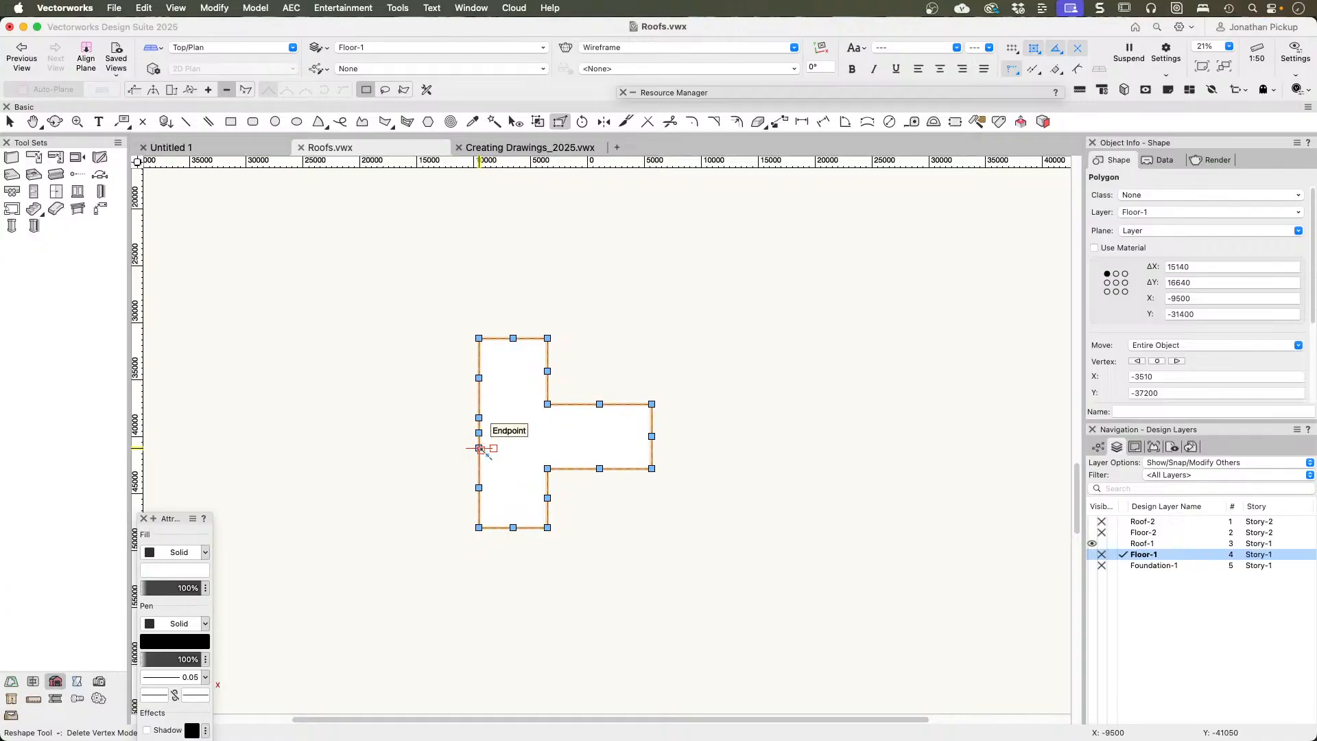
click(478, 417)
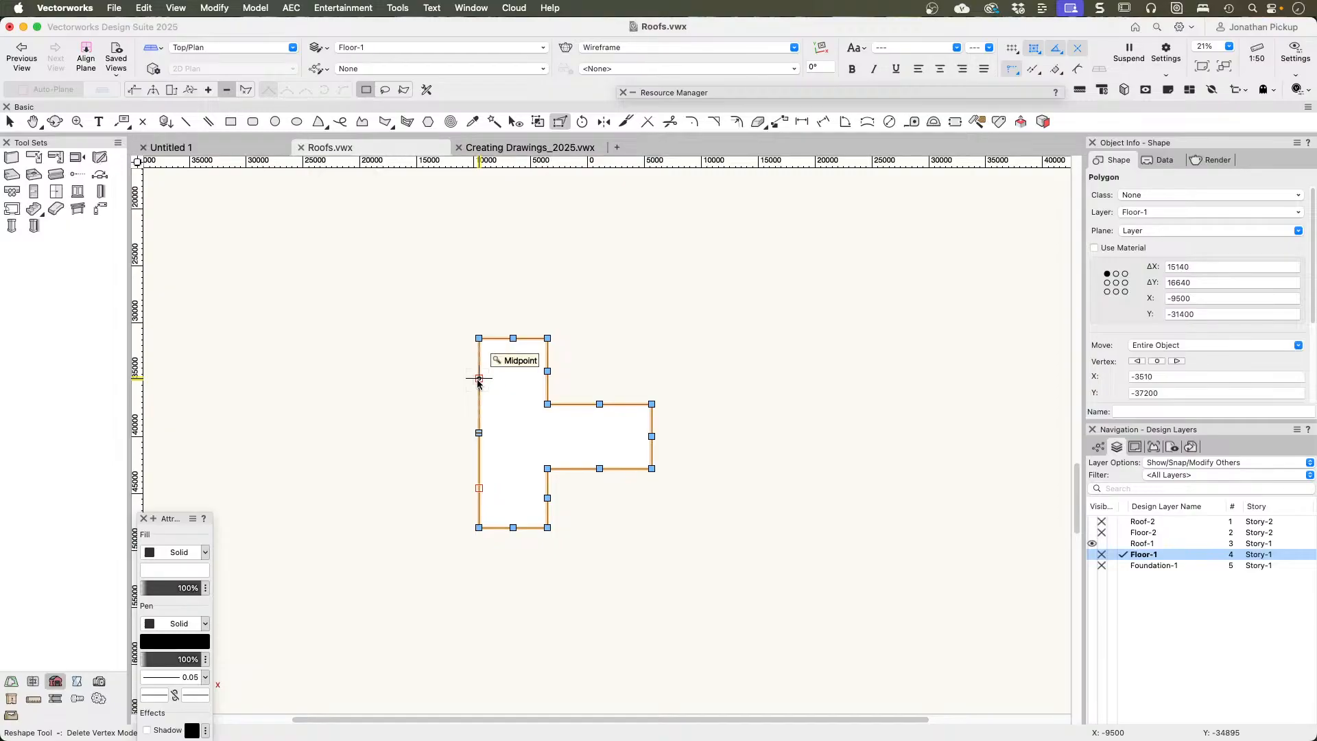
key(x)
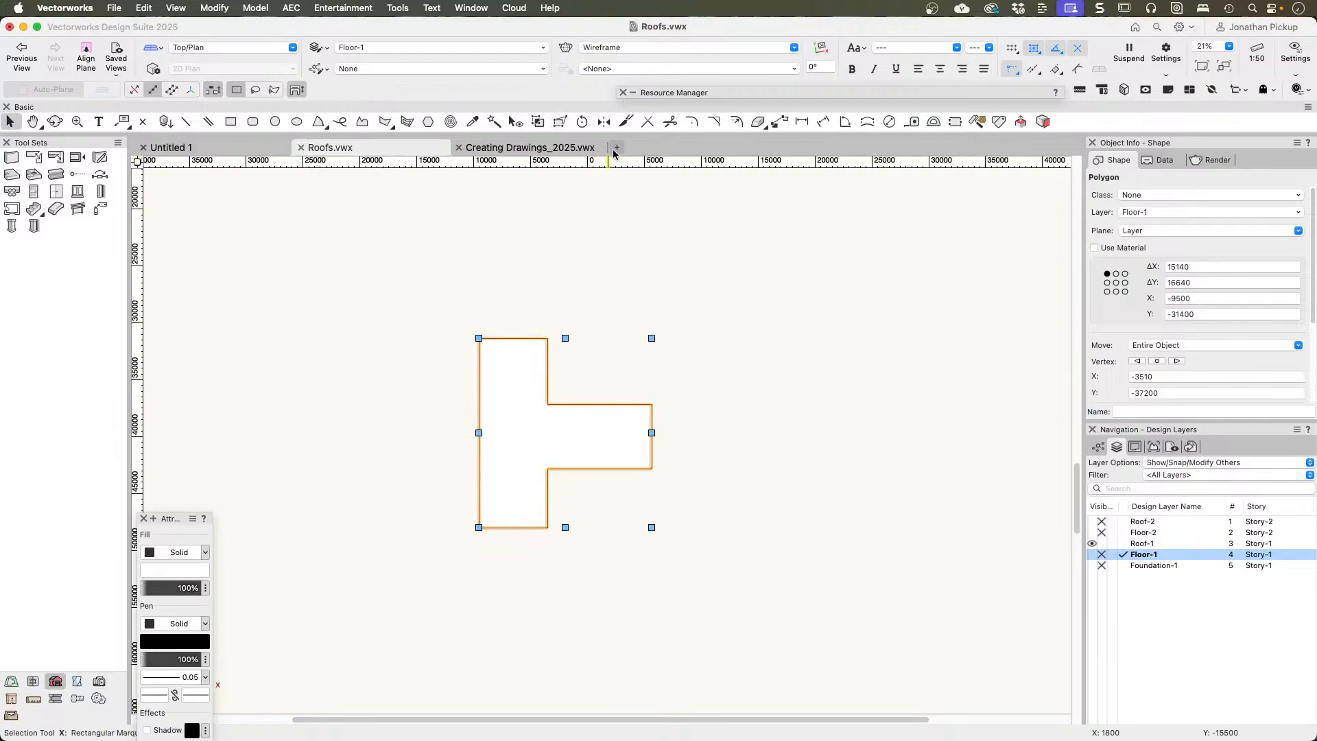
Step: Offset the original T-shaped polygon outward by a distance of 600 for the roof overhang
click(735, 121)
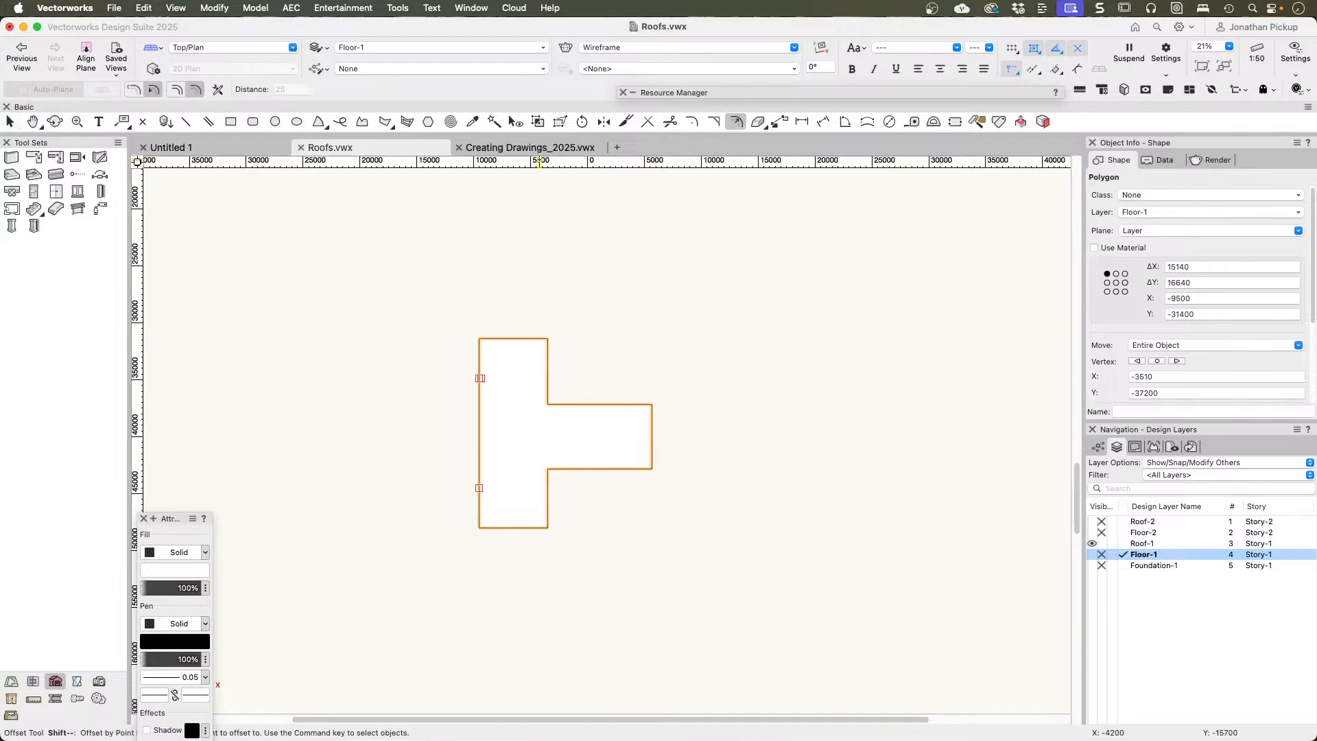
click(174, 91)
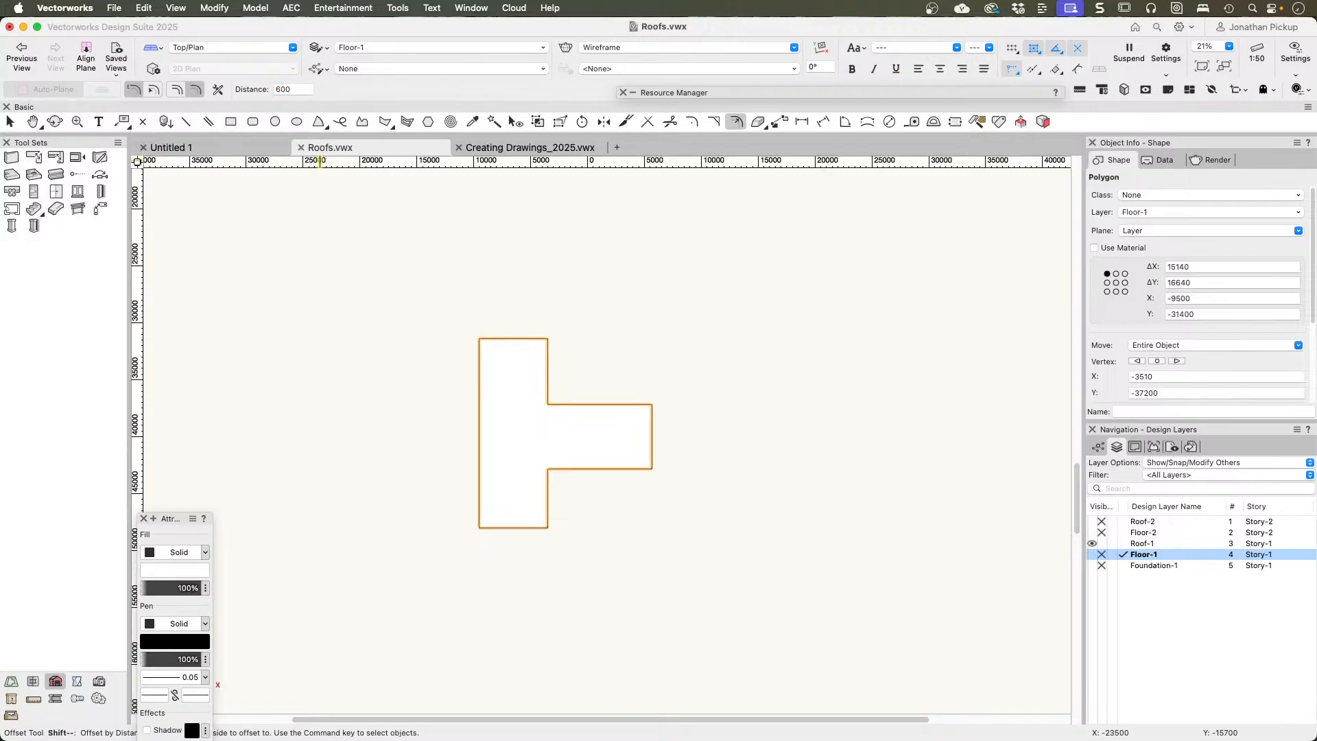
click(657, 285)
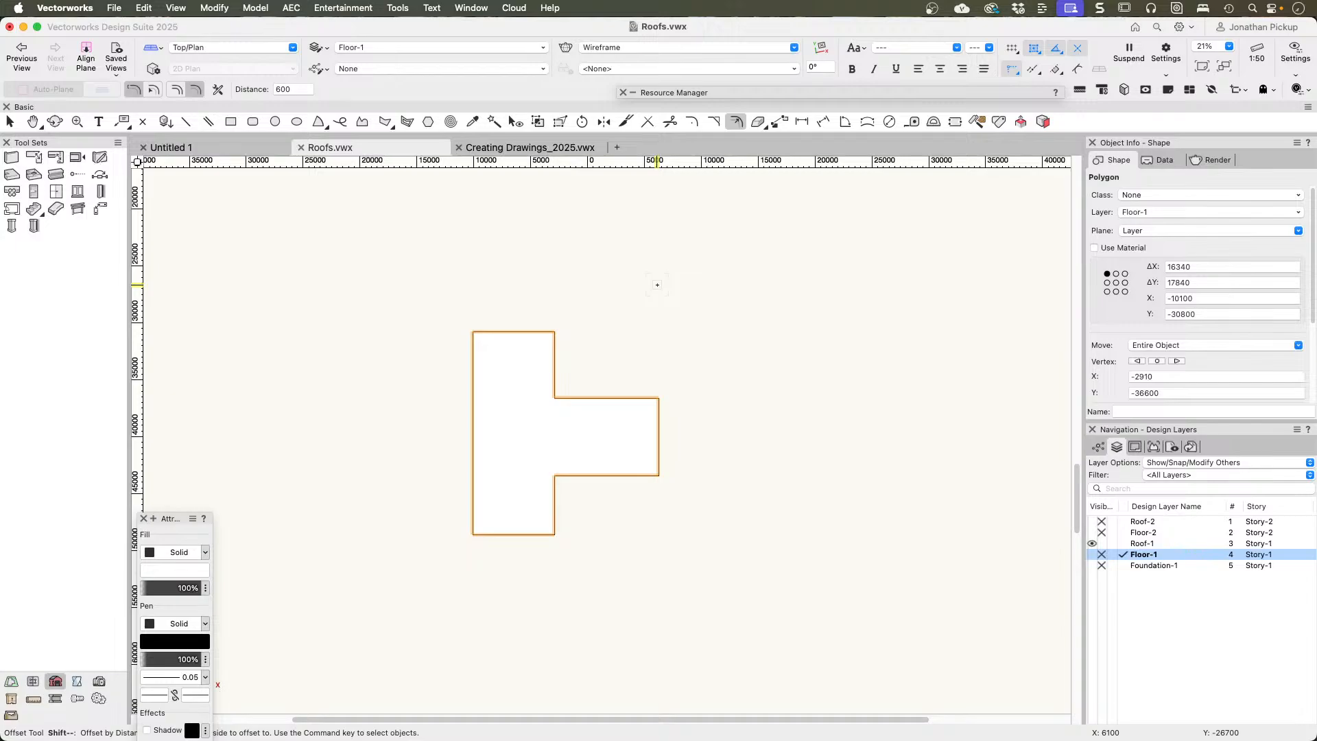
key(x)
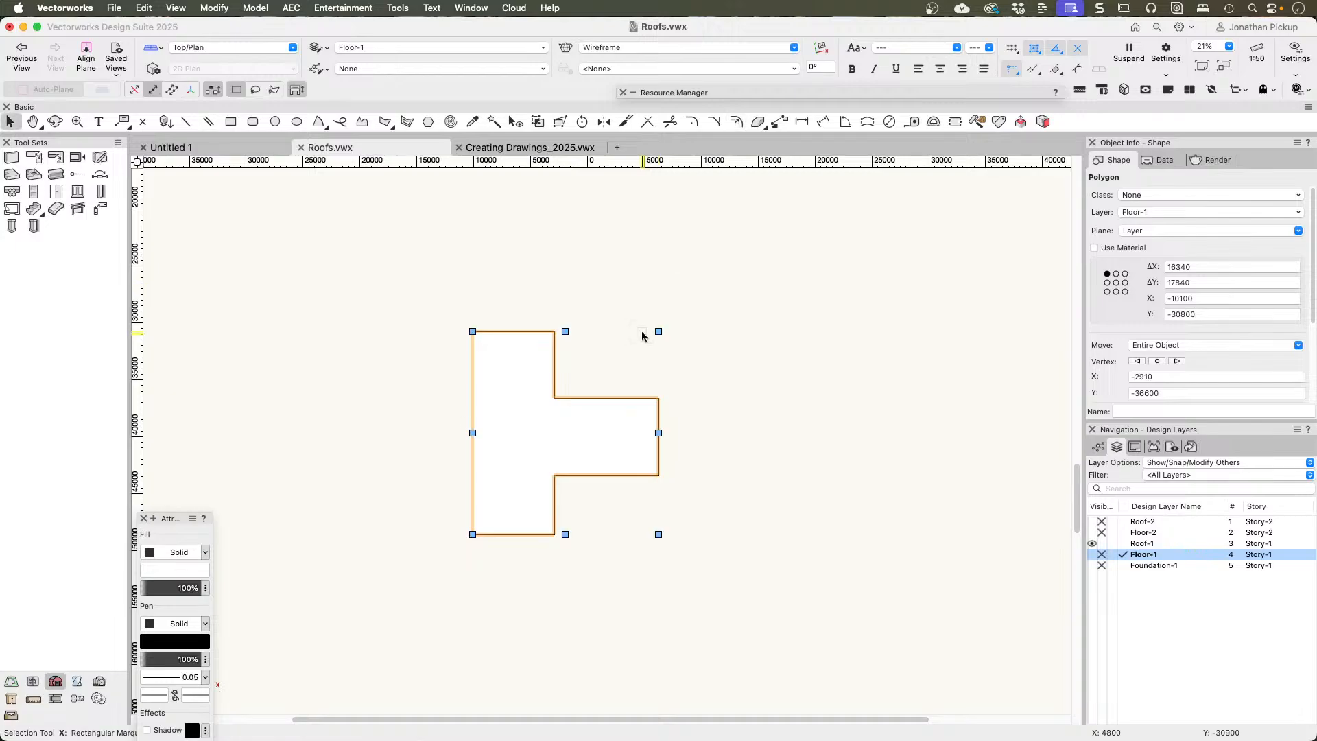
Step: Create a 10° roof face, 150 thick at axis Z 2700, from the offset polygon, with its axis along the recessed wall and rising toward the wing
right_click(501, 345)
click(541, 470)
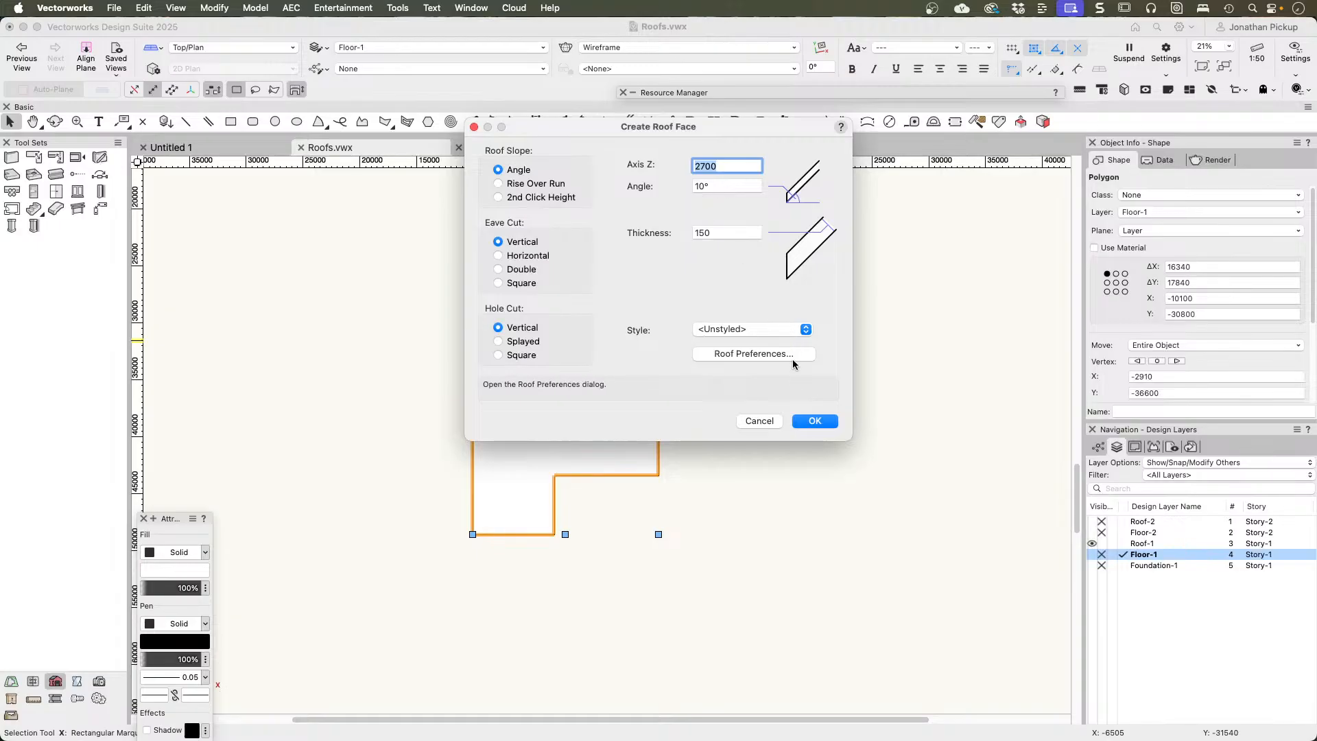
click(815, 421)
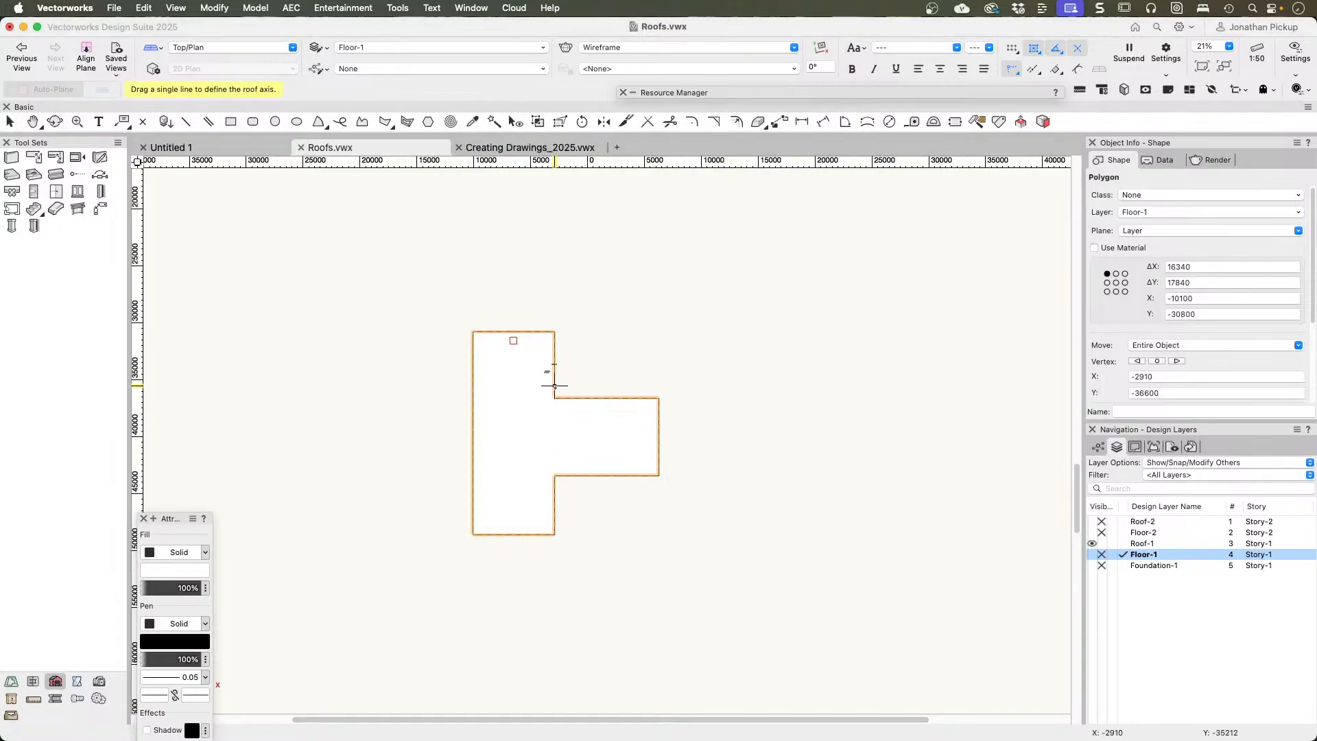
key(b)
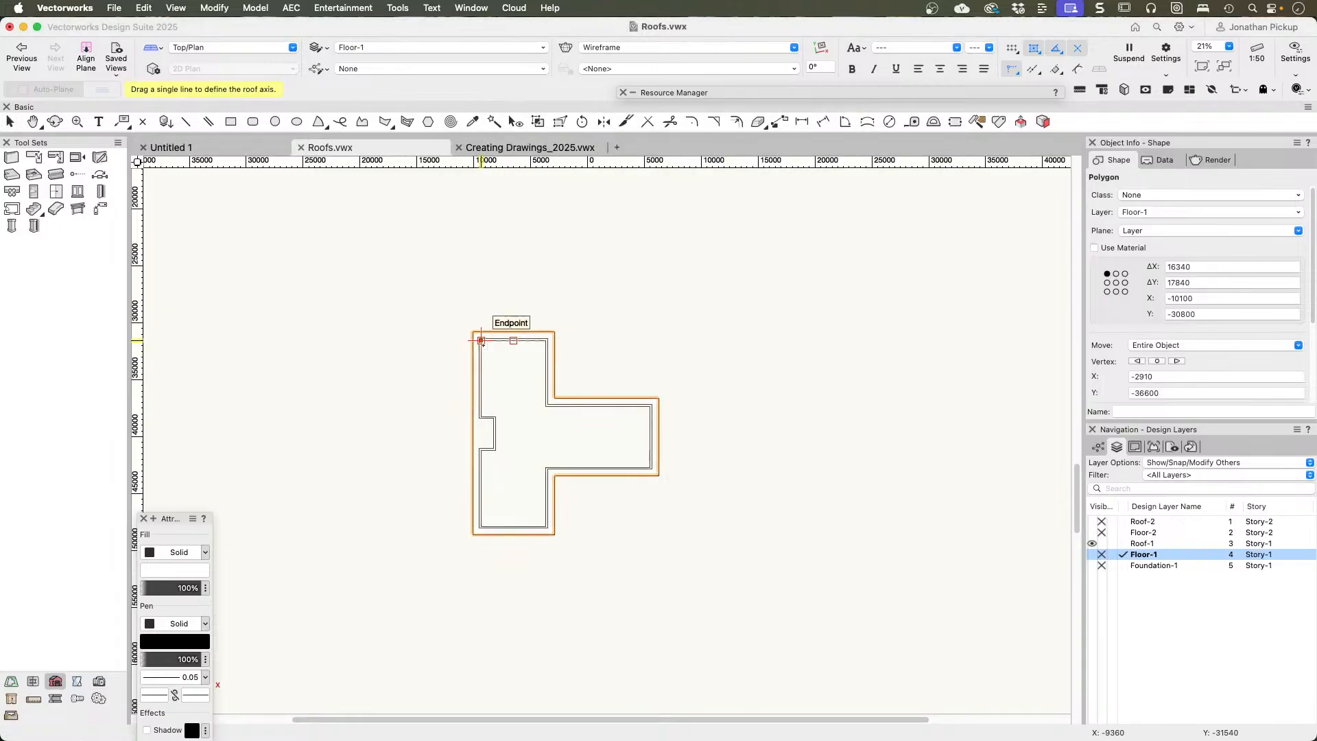
drag(477, 338, 473, 534)
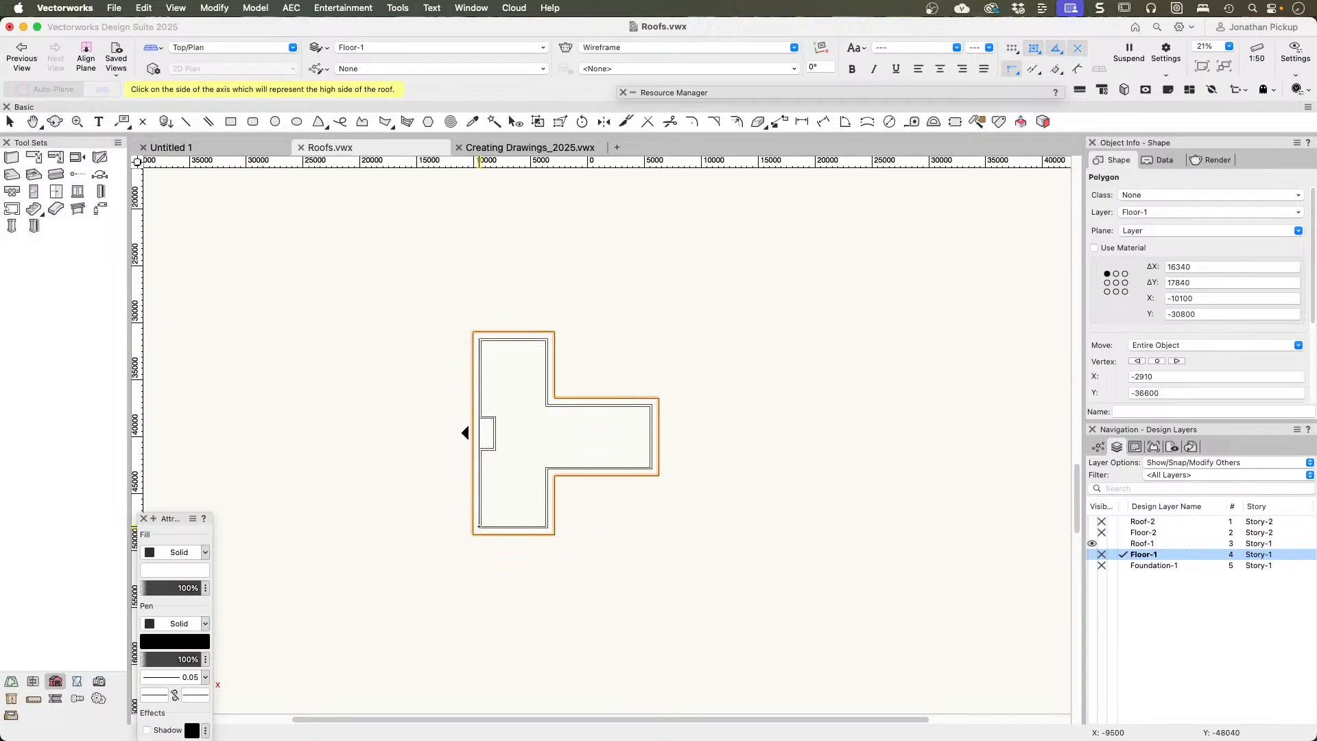
click(491, 433)
Step: Examine in 3D how the single-slope roof face sits over the T-shaped walls and their overhang
mouse_move(554, 506)
ctrl+middle_down()
mouse_move(632, 403)
mouse_move(672, 123)
ctrl+middle_up()
middle_drag(564, 536, 668, 457)
scroll(651, 451, up, 8)
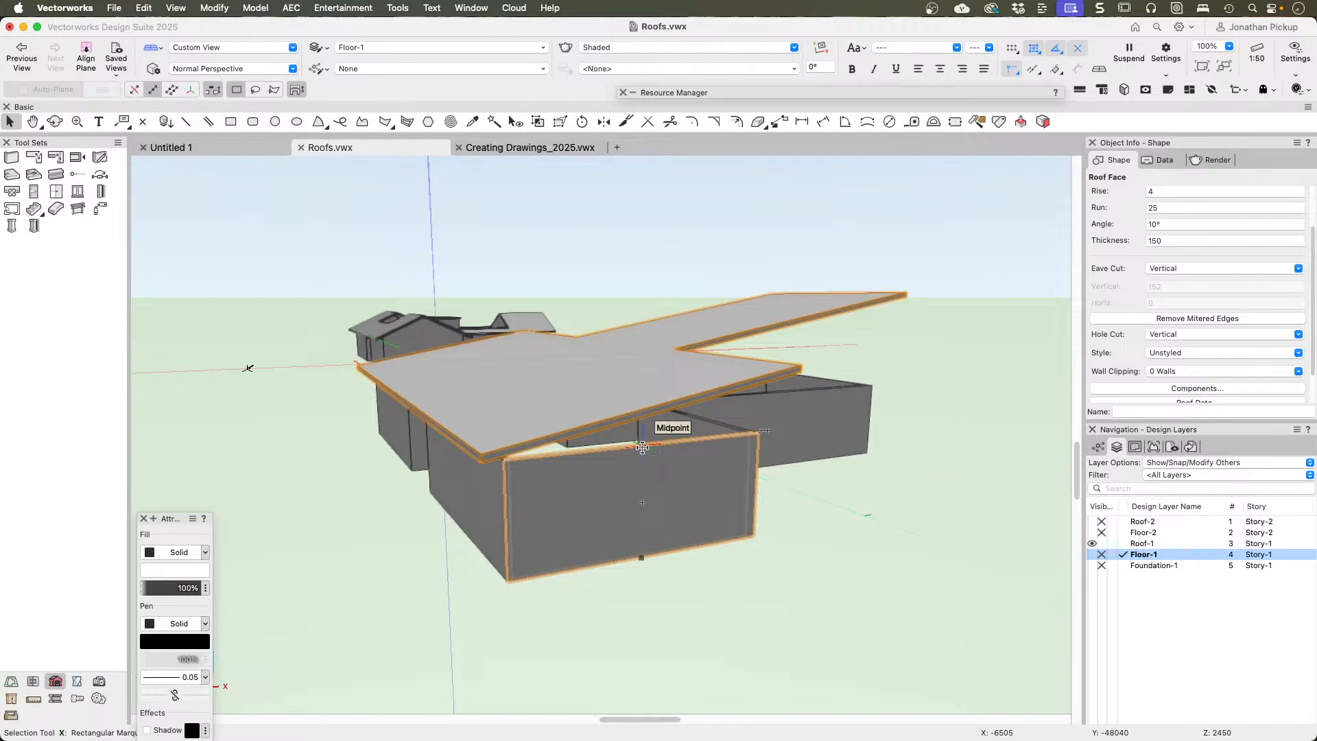
key(grave)
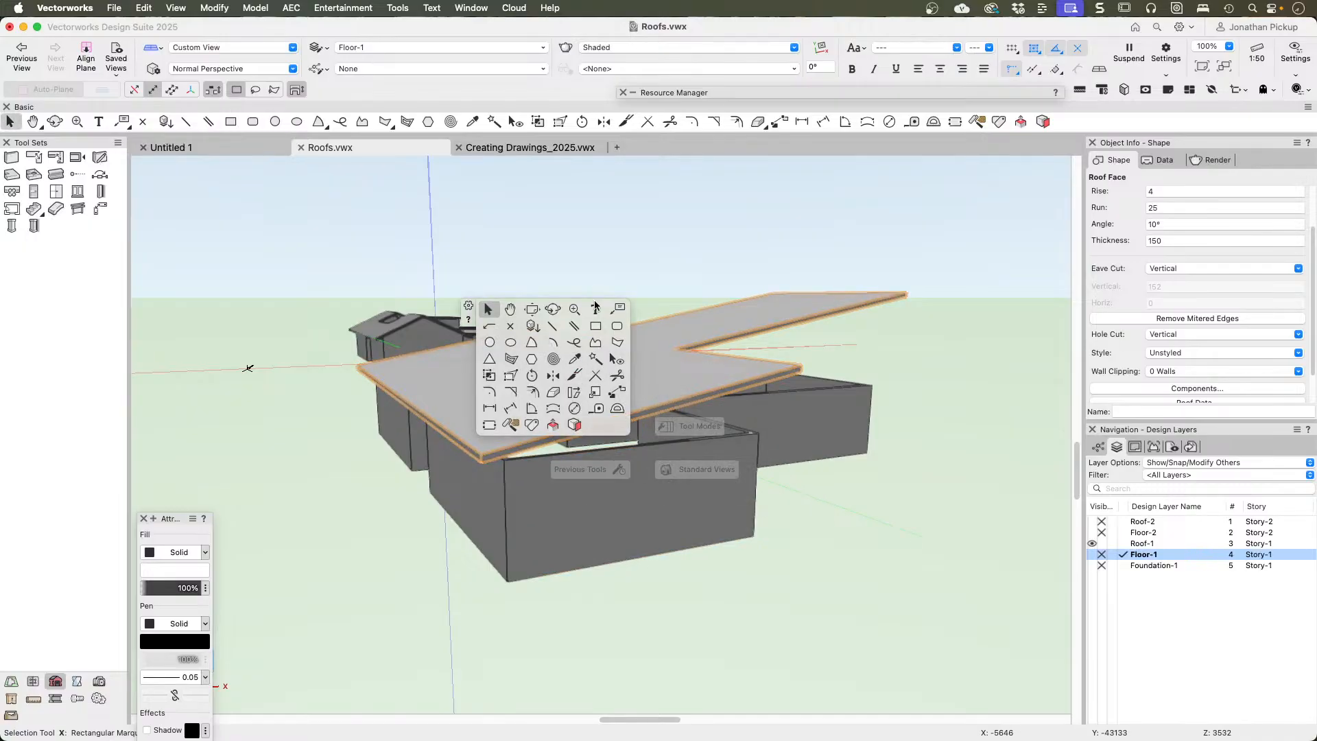
click(595, 287)
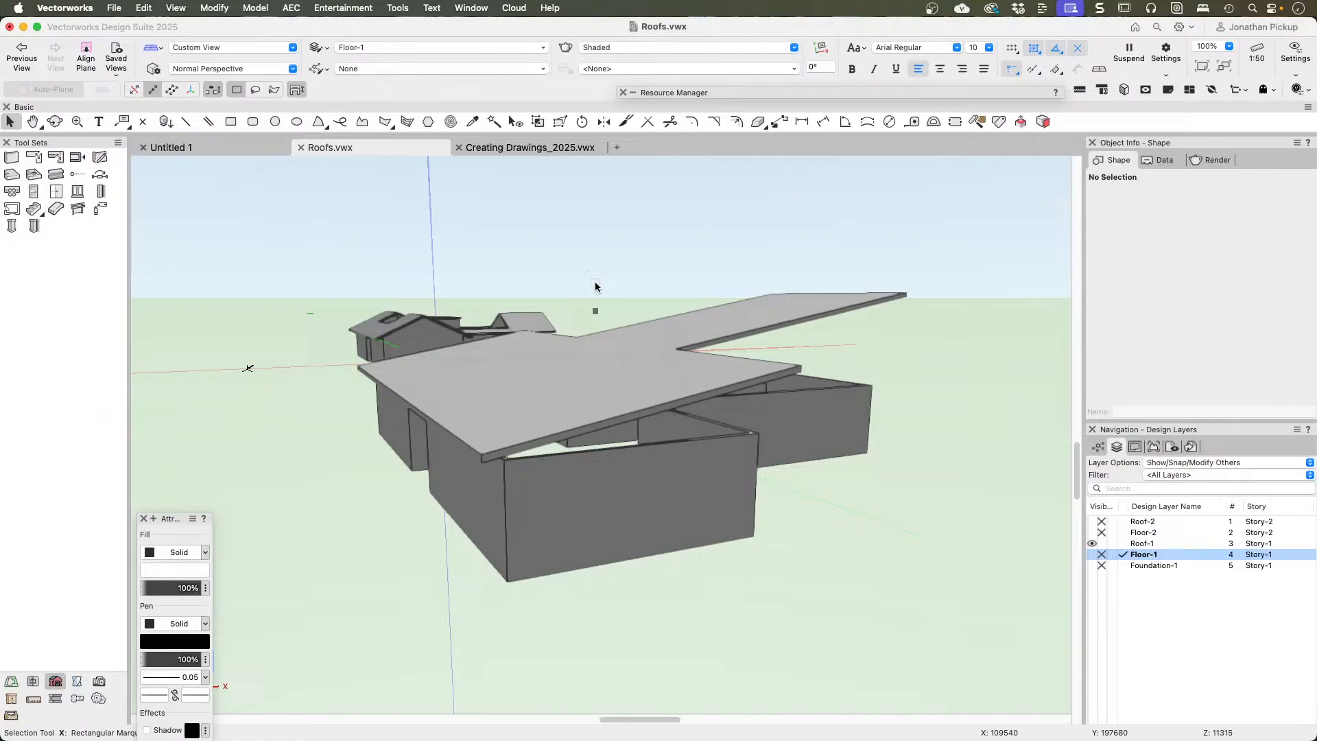
key(u)
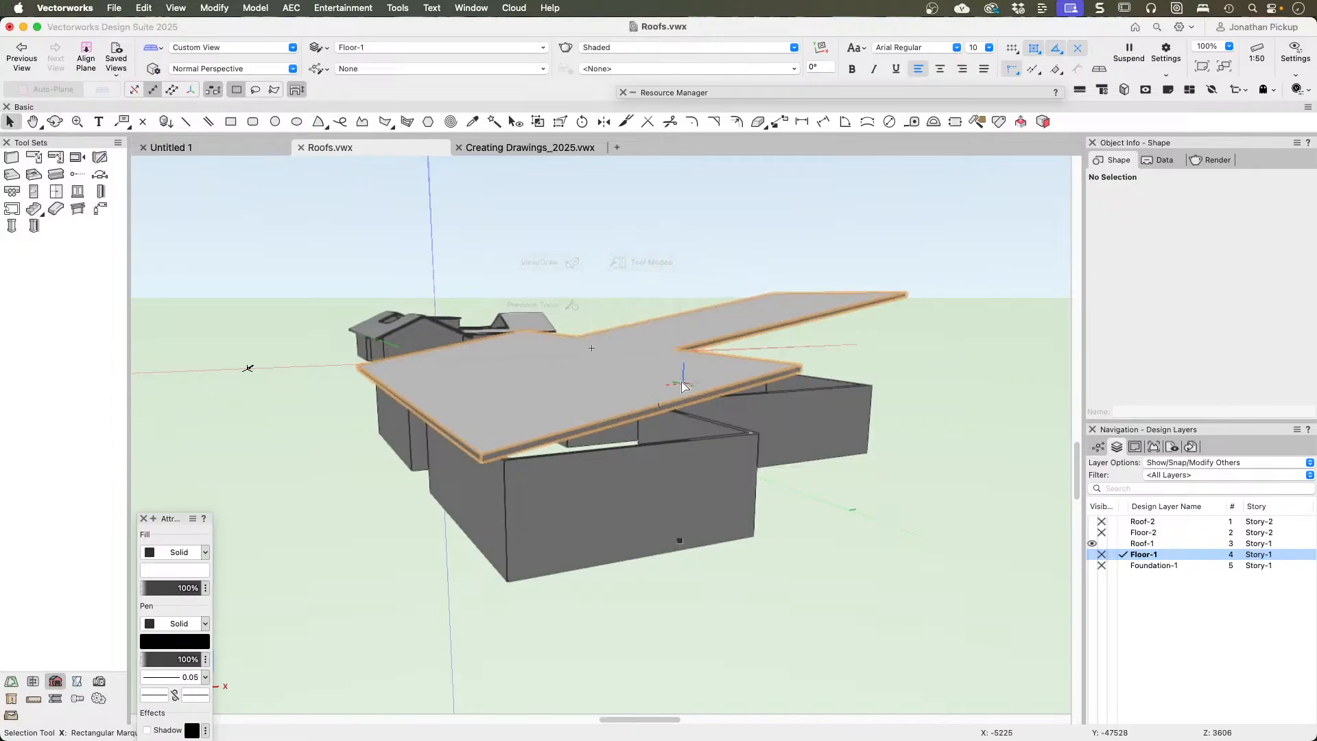
click(649, 401)
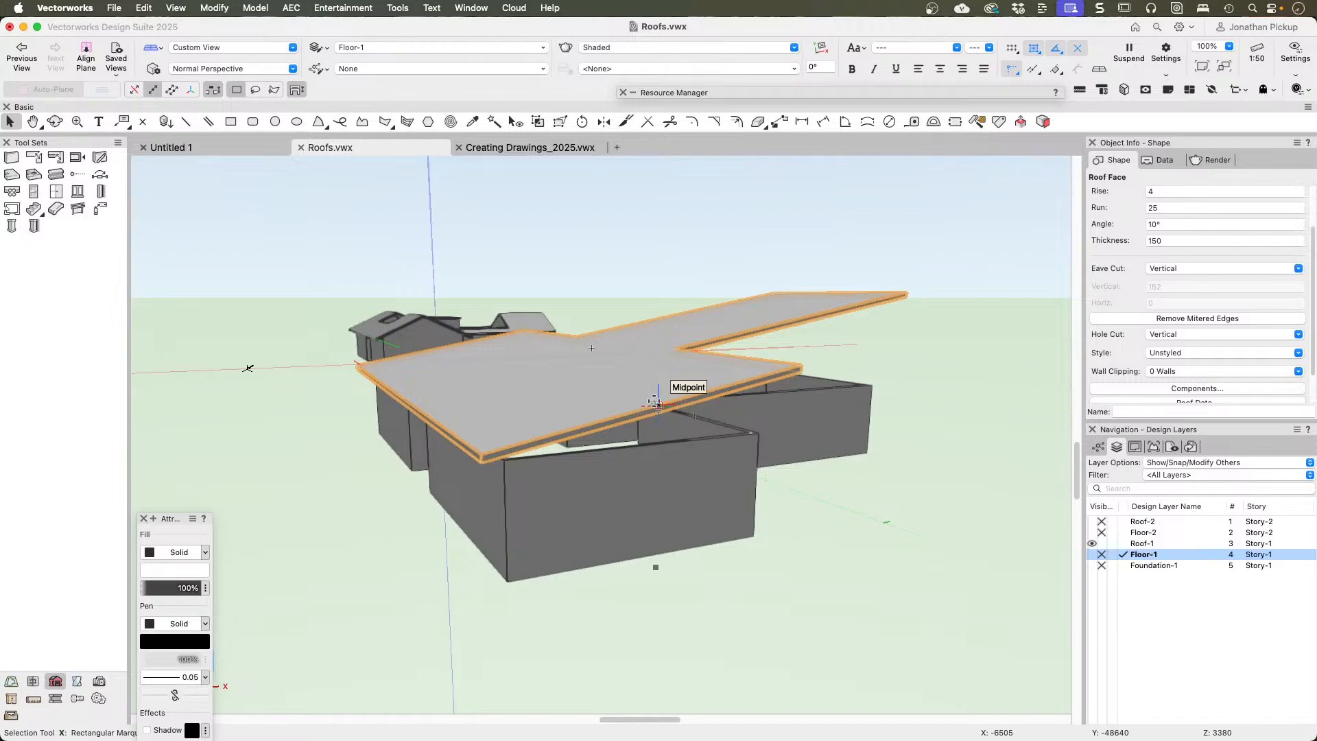
click(648, 288)
Step: Return to the T-shaped roof in Top/Plan and search all resource libraries for "velux"
key(super+5)
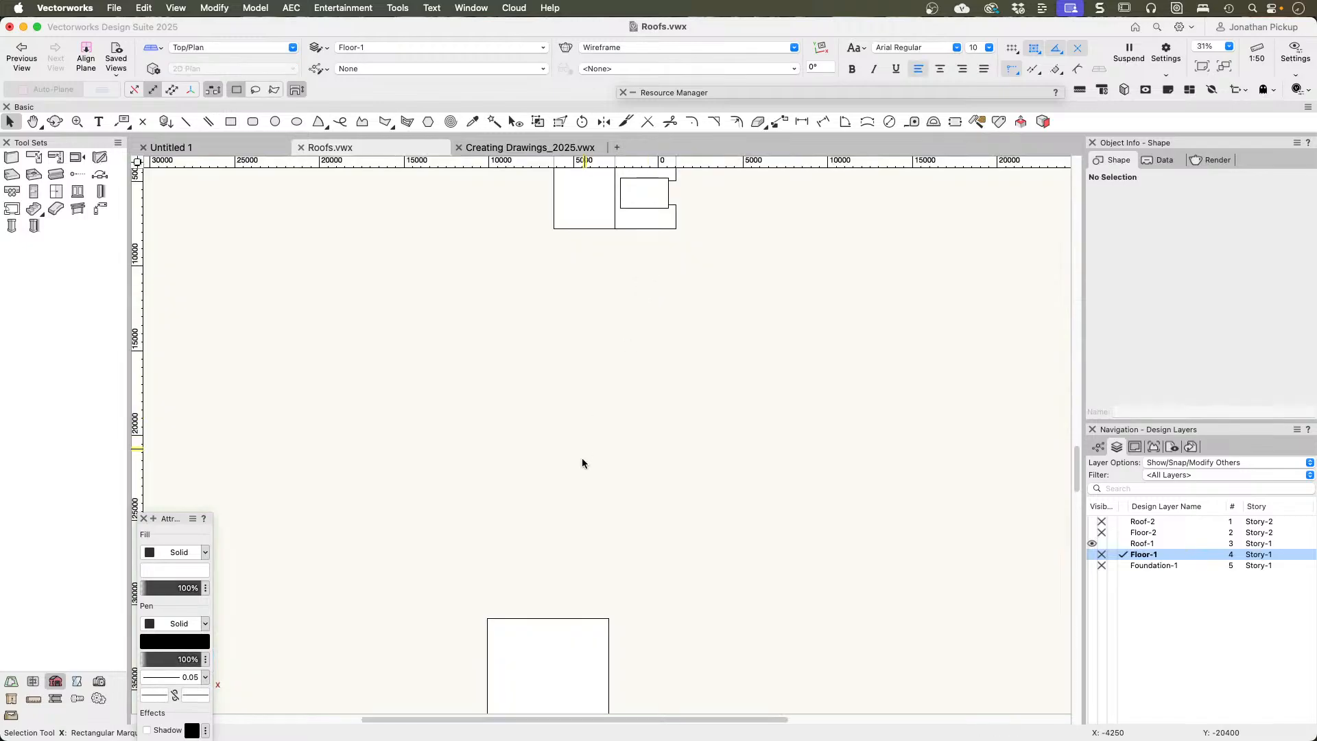
scroll(581, 458, down, 10)
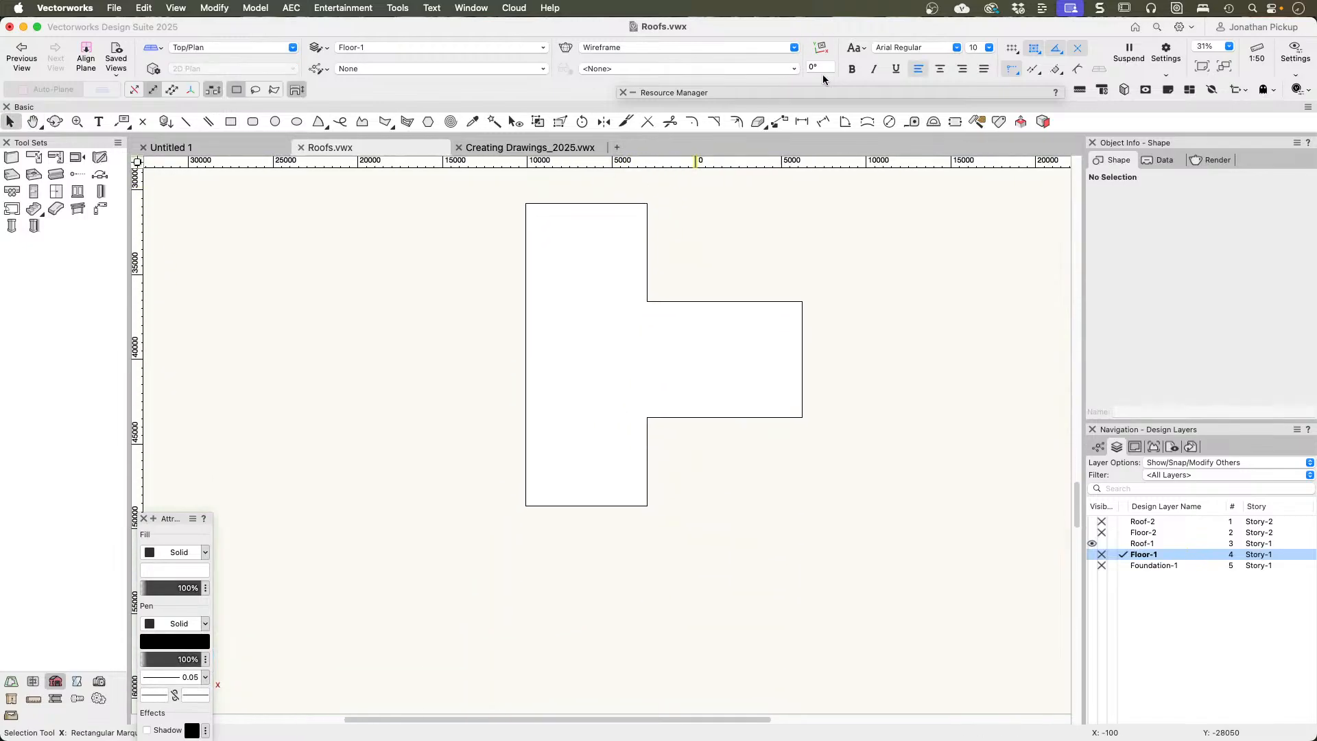
click(736, 92)
click(951, 109)
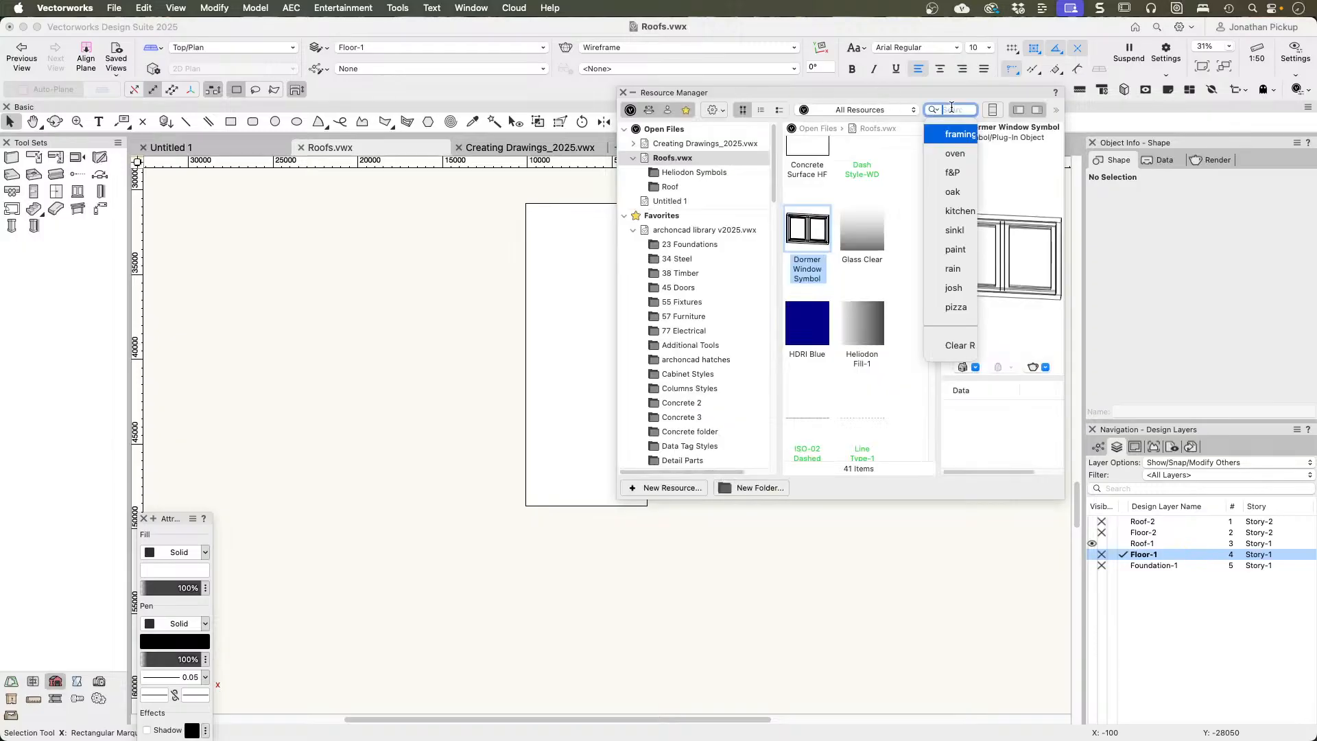
text(velux)
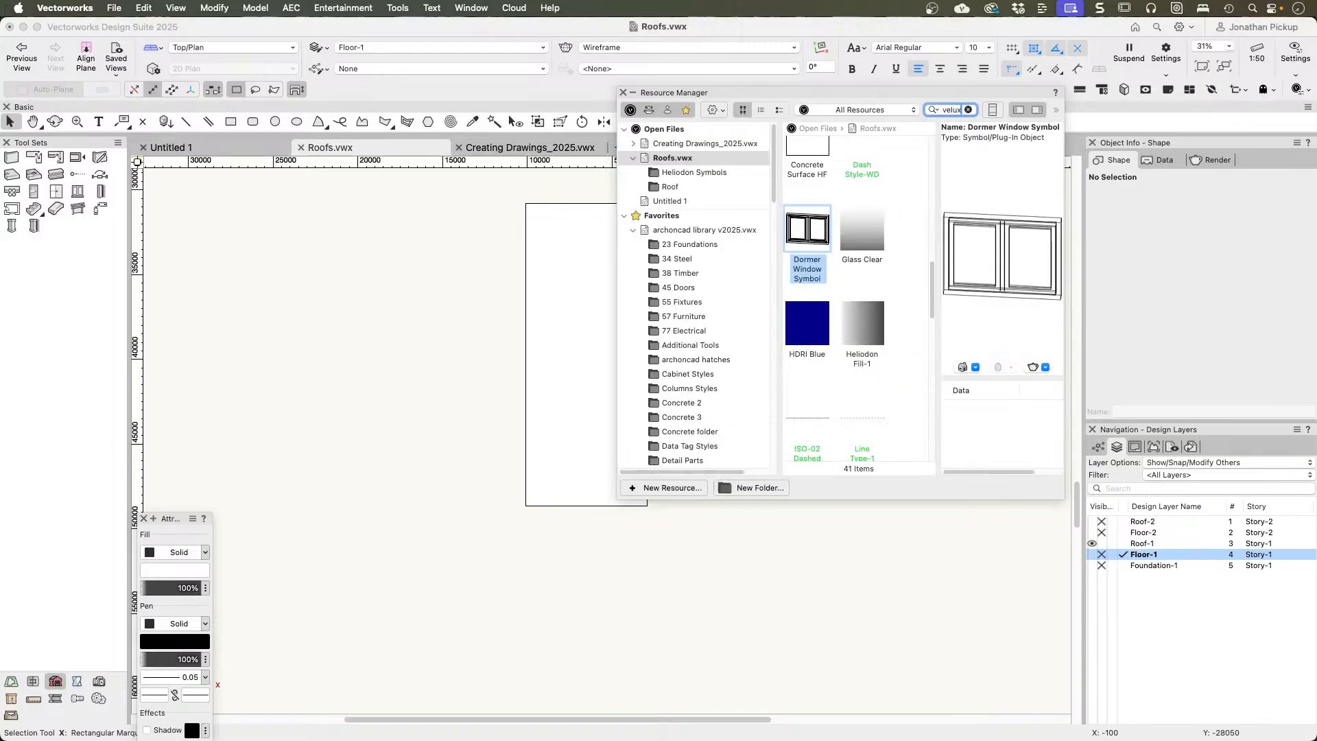
key(Return)
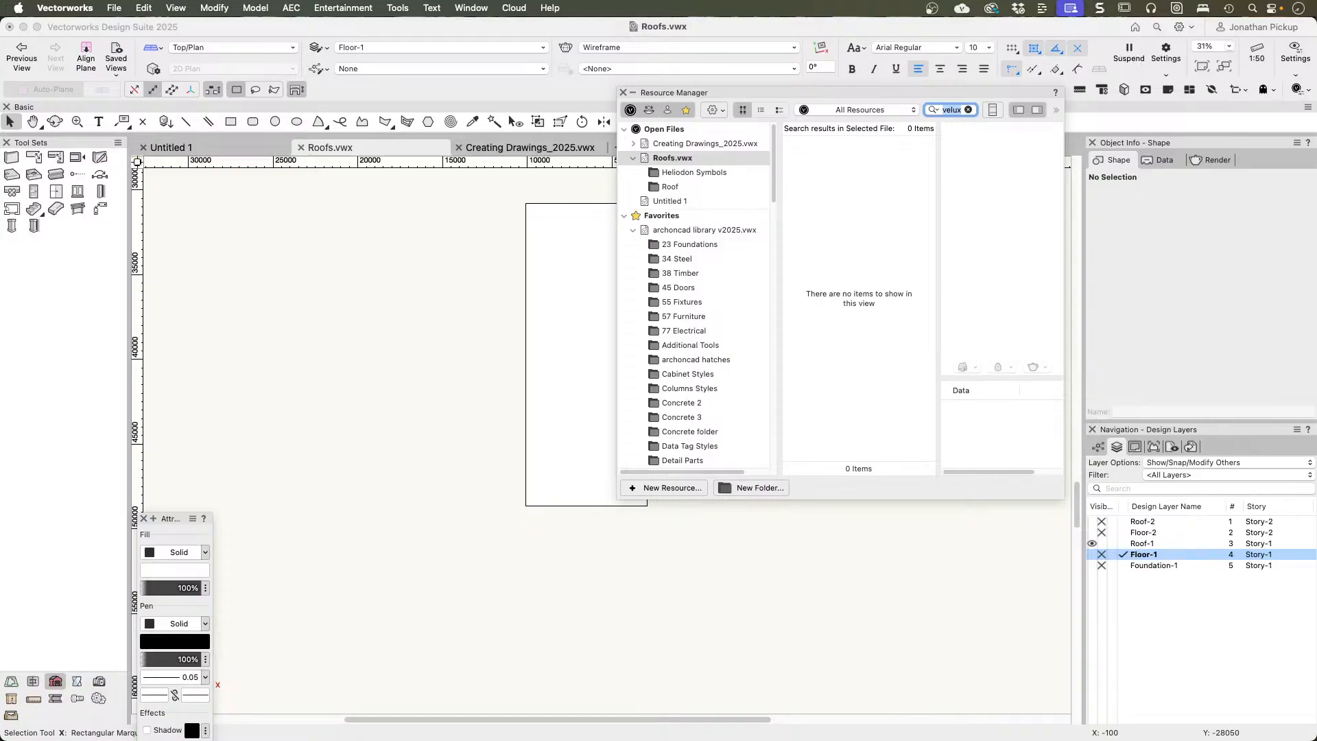
click(935, 110)
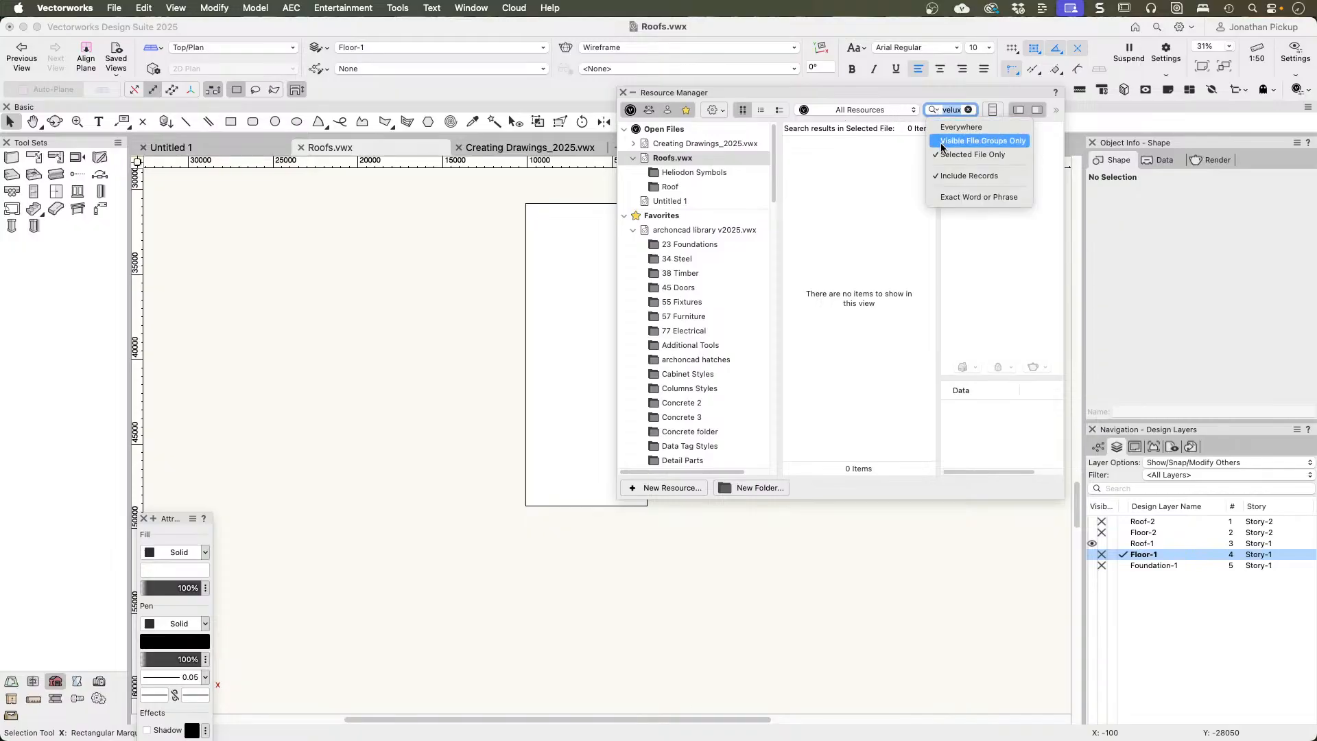
click(942, 143)
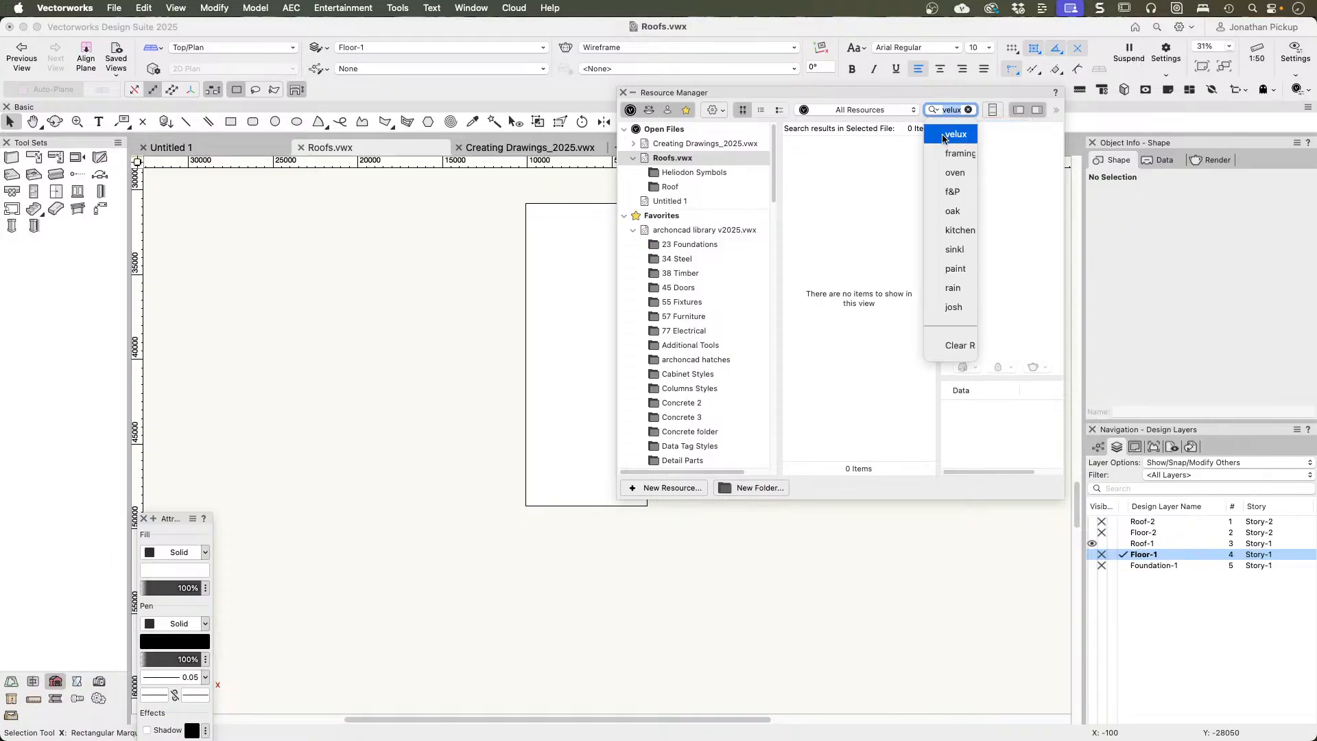
click(943, 144)
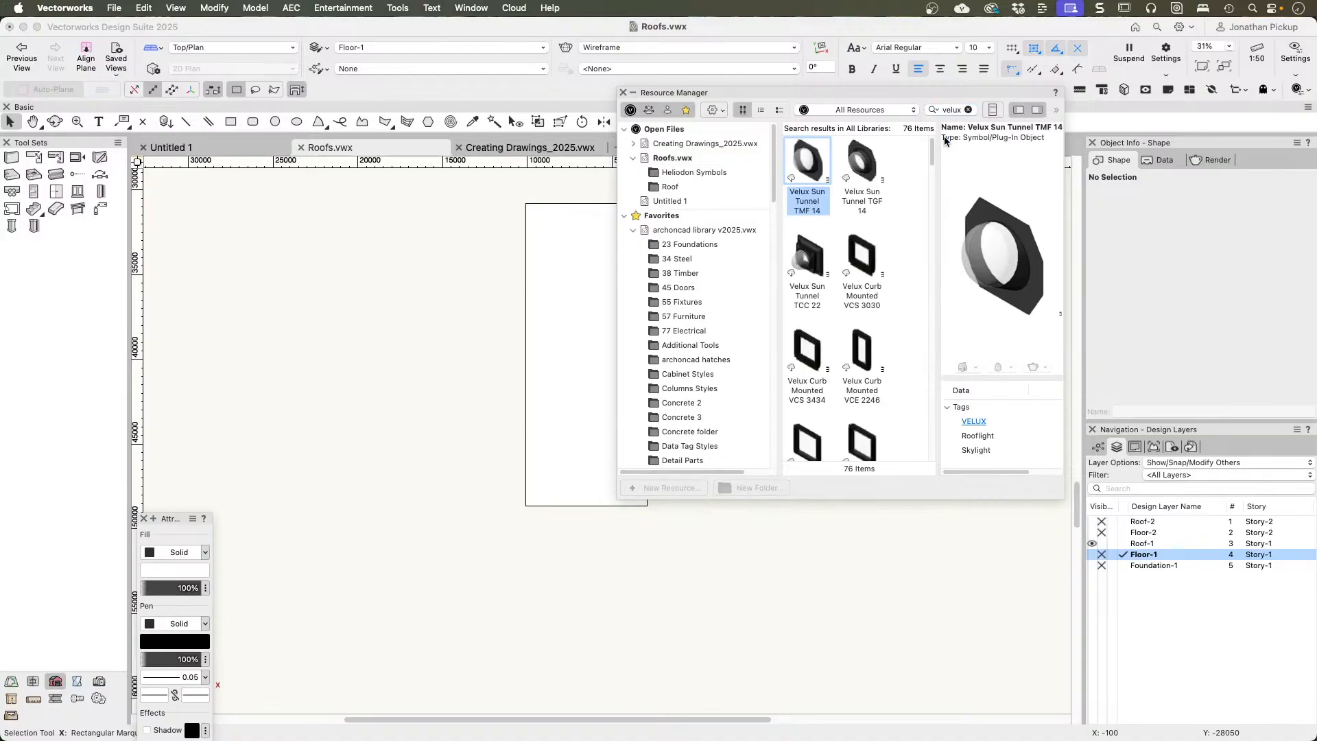
Step: Insert the Velux Curb Mounted VCE 2246 symbol into the roof face near the middle of its low eave side
scroll(868, 288, down, 3)
double_click(863, 293)
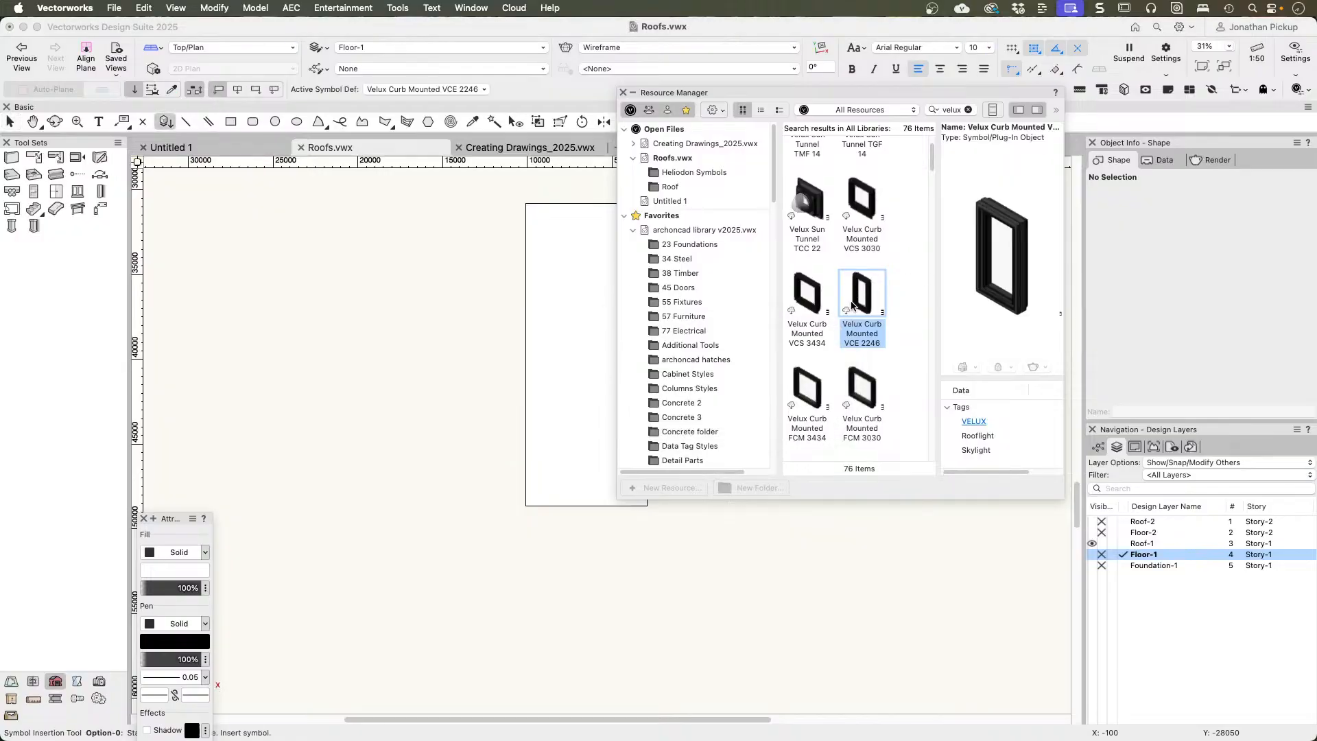
mouse_move(854, 304)
mouse_down()
mouse_move(754, 336)
mouse_move(537, 370)
mouse_move(555, 354)
mouse_up()
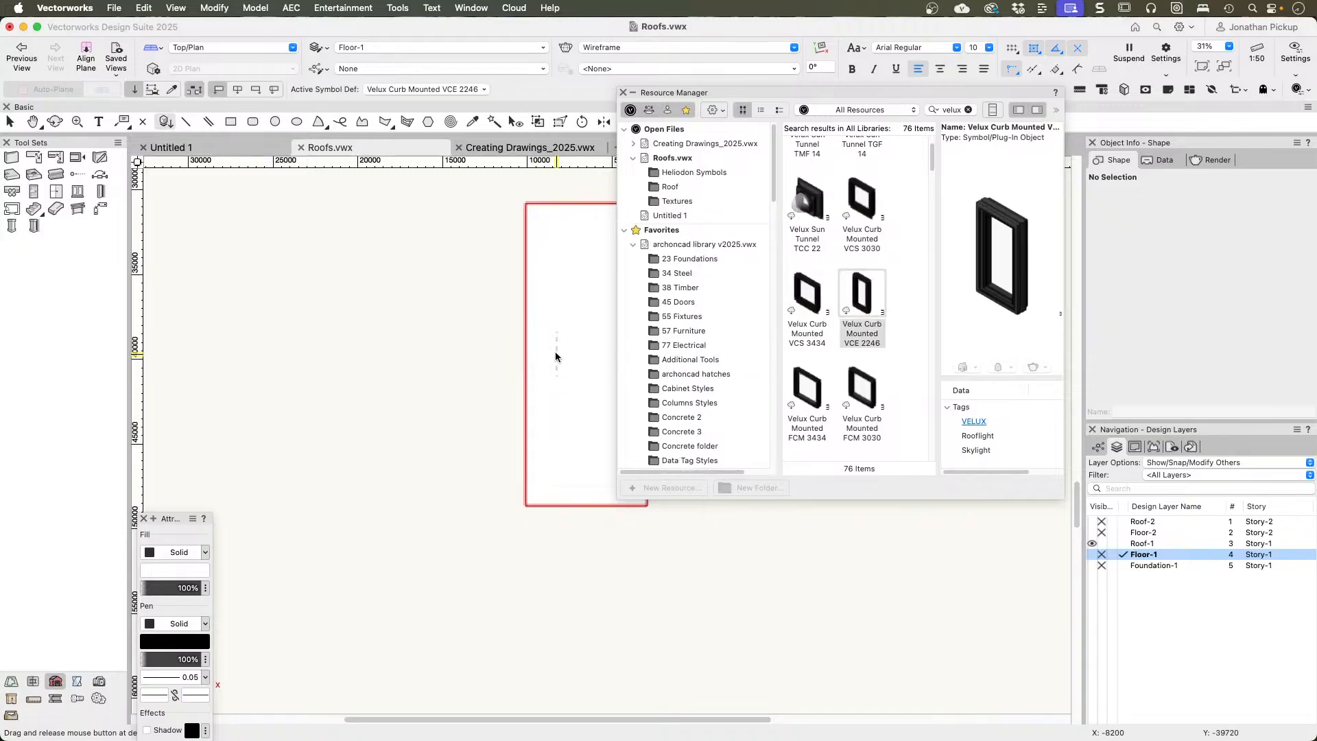
click(558, 378)
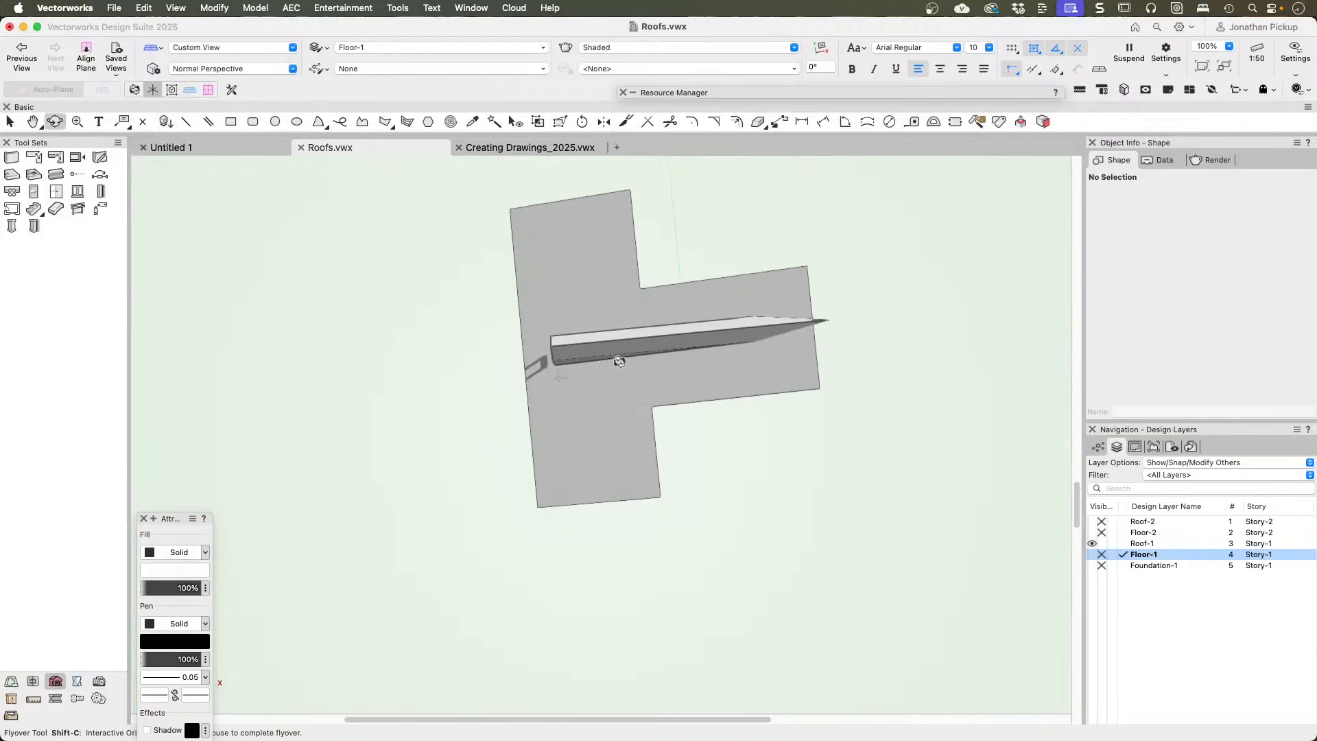
Step: Change the inserted Velux roof element from a gable dormer to a skylight and check it in 3D
scroll(541, 364, up, 3)
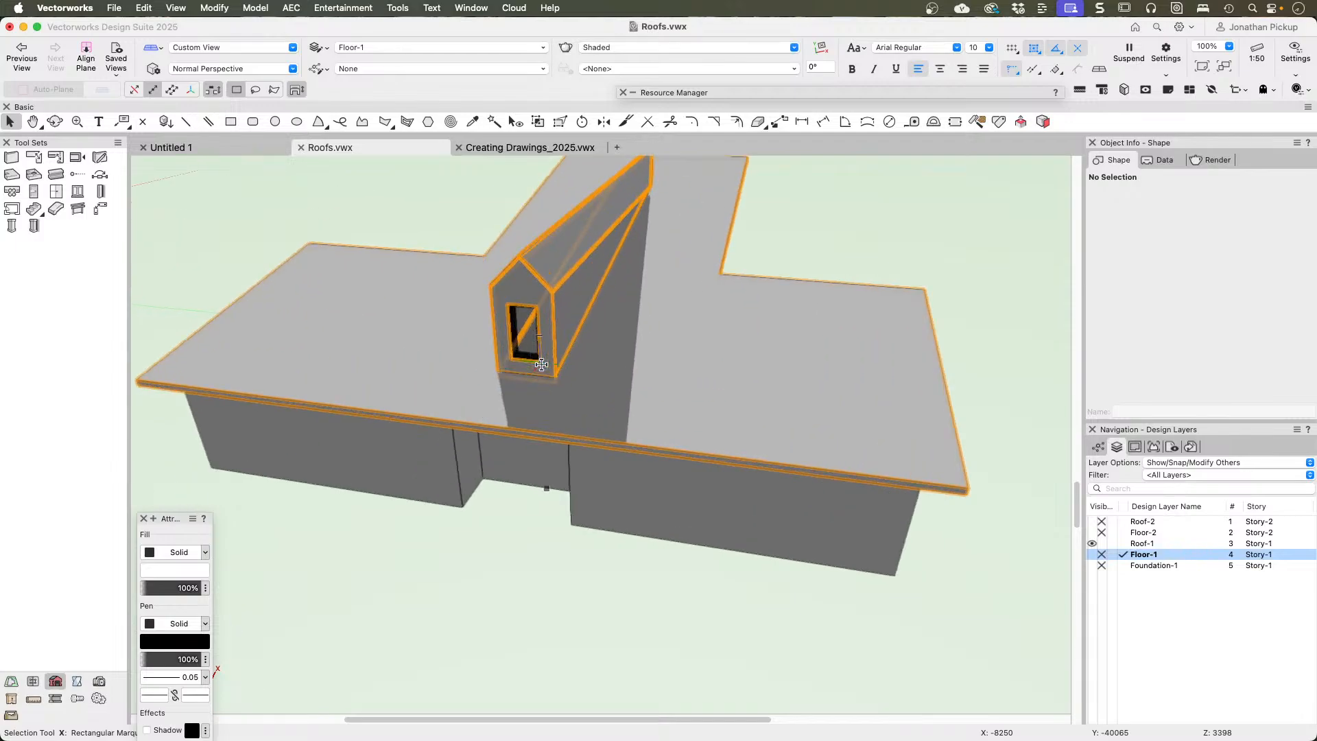
click(532, 365)
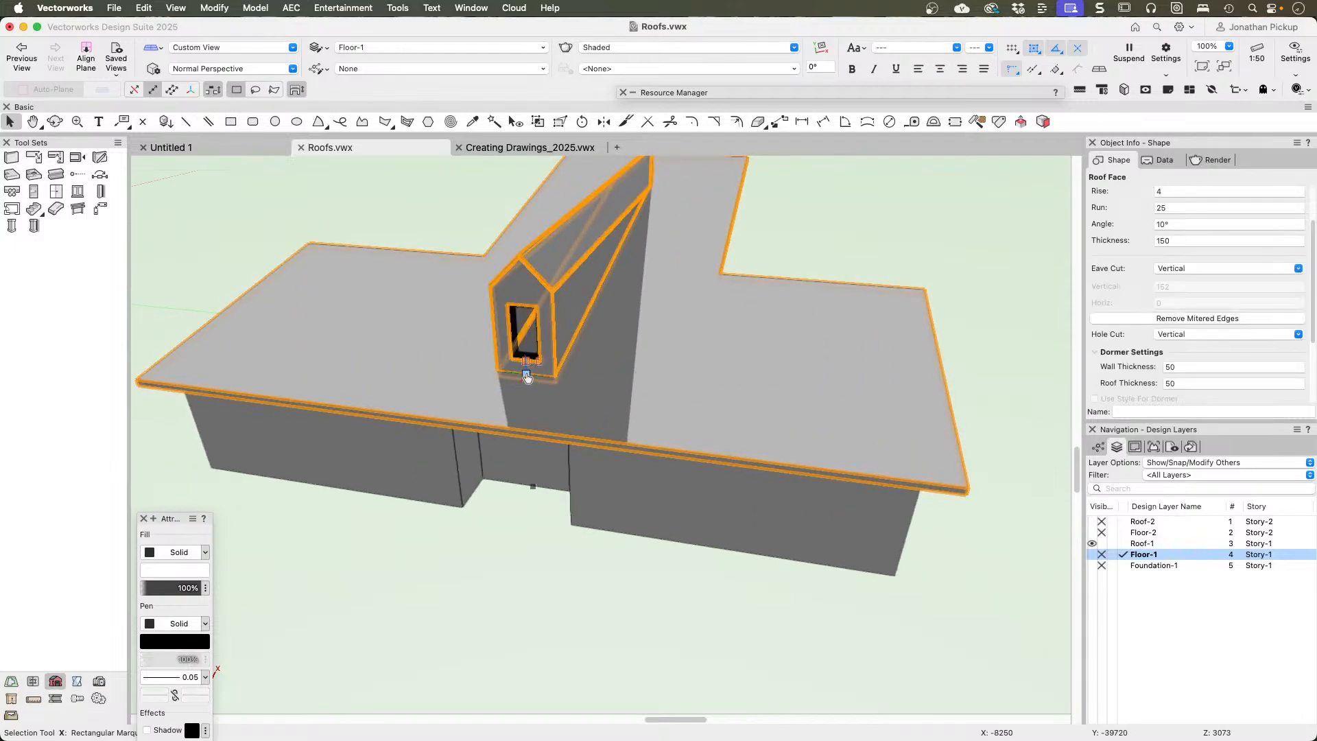
click(526, 375)
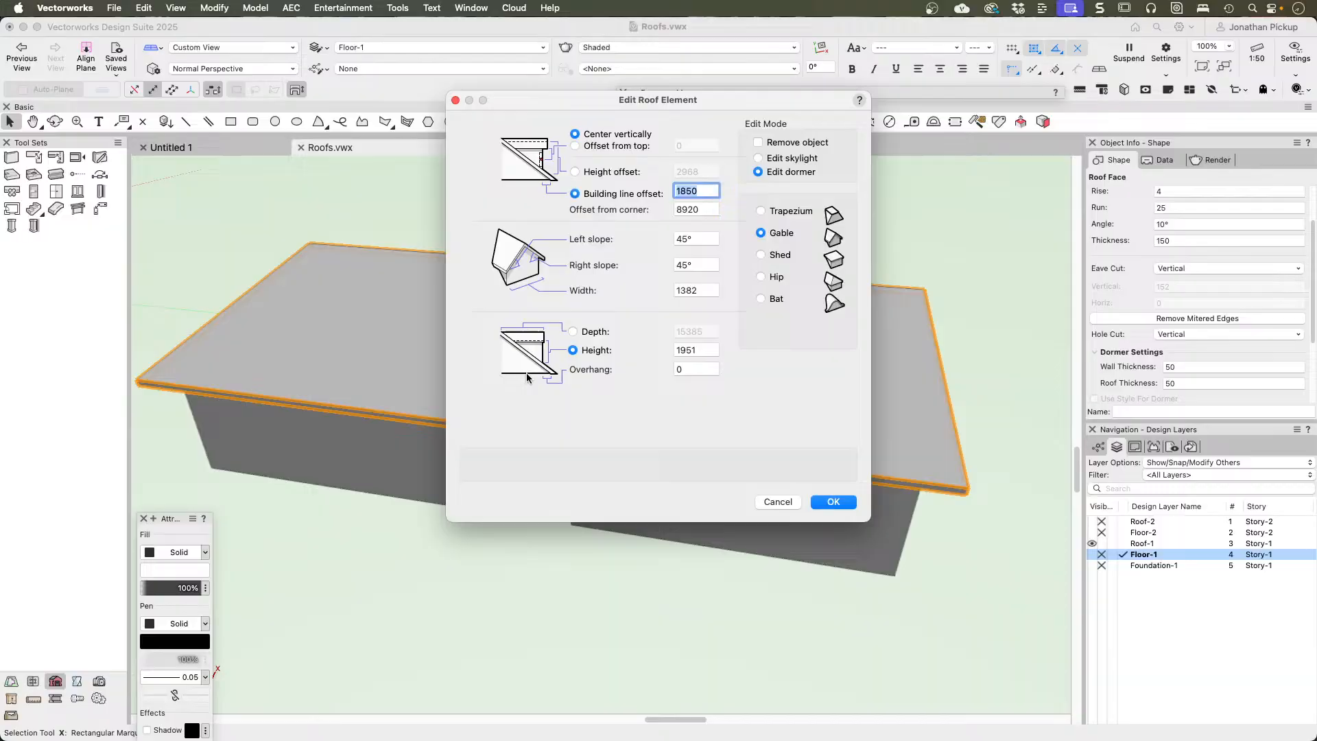
click(799, 162)
click(832, 501)
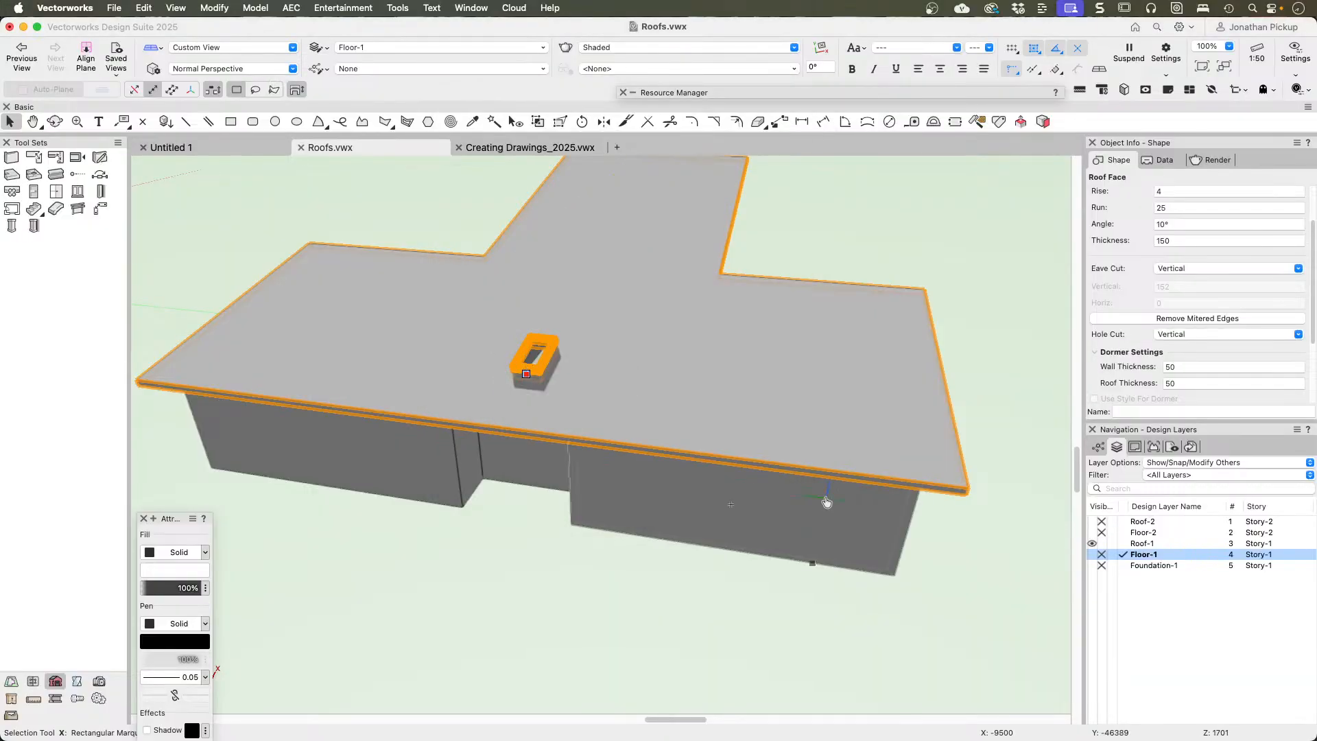
key(shift+c)
drag(583, 379, 689, 419)
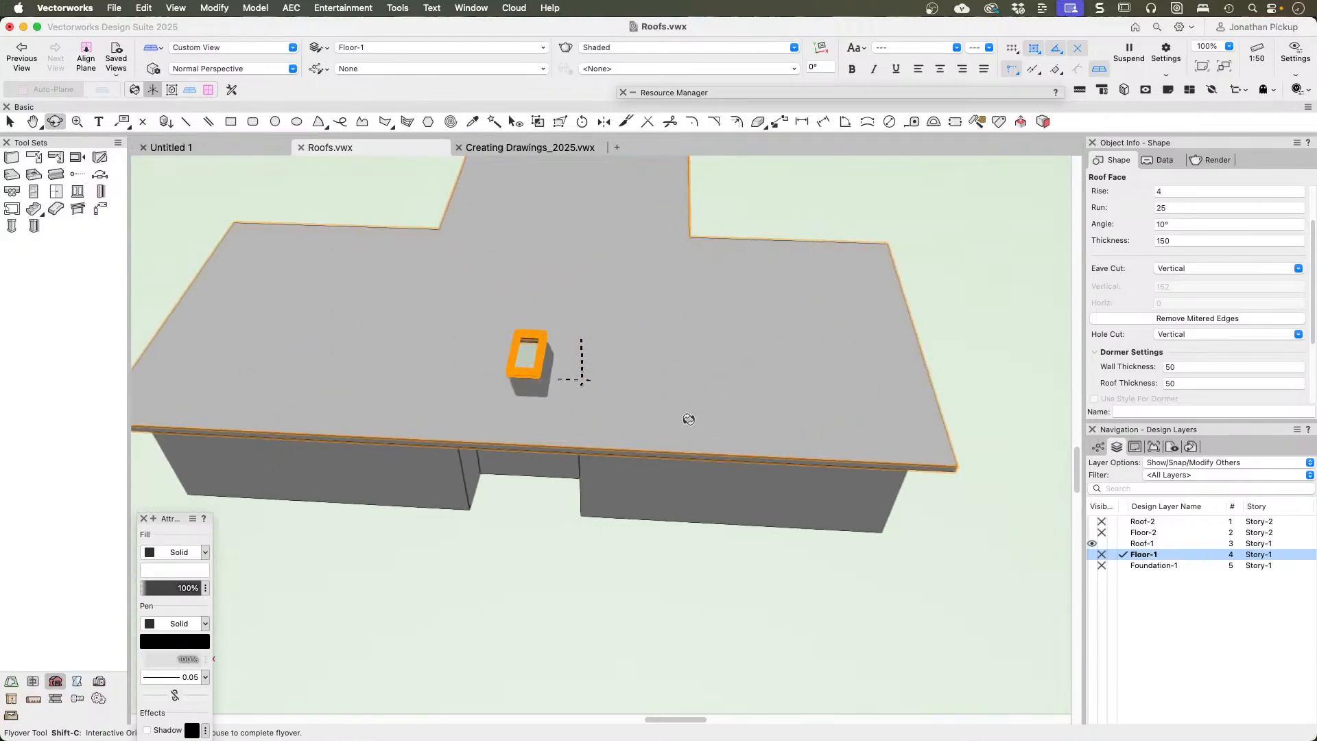
Step: Set the skylight's offset from the building line to 0 in Top/Plan
key(super+5)
key(x)
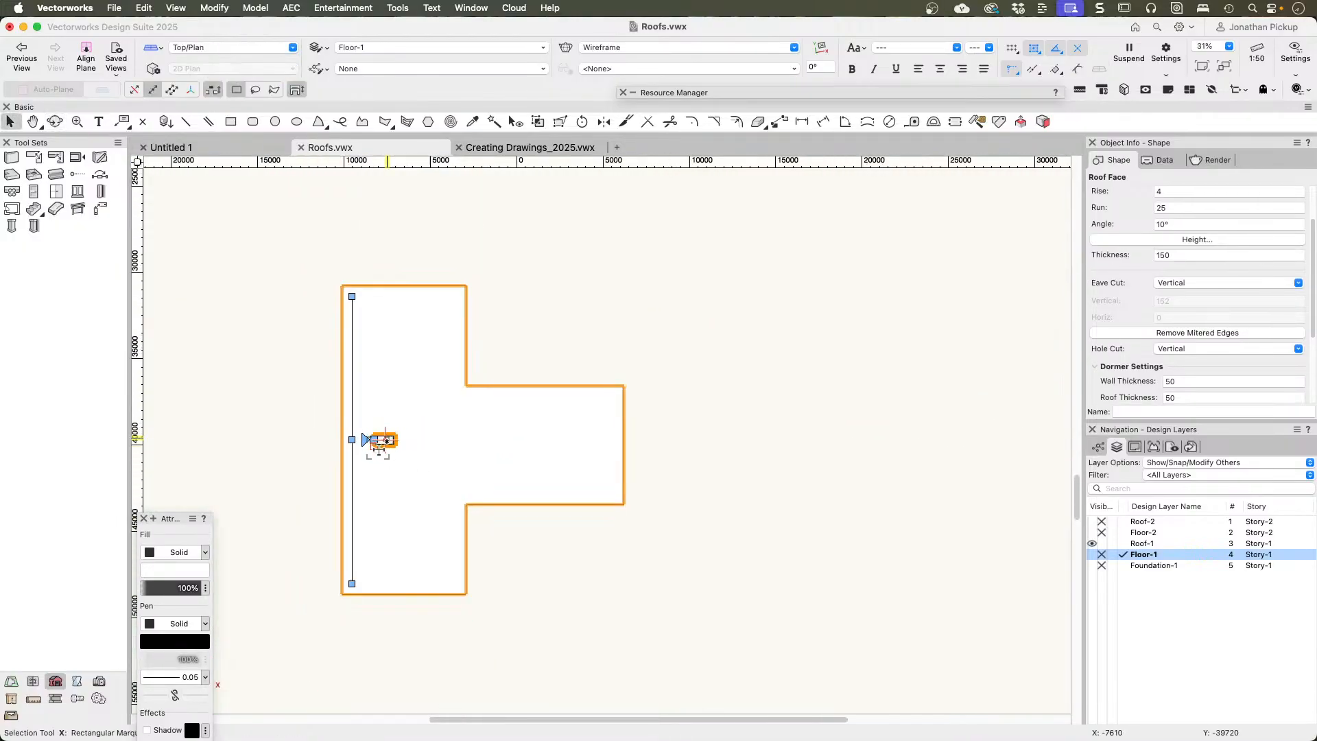
scroll(541, 414, up, 4)
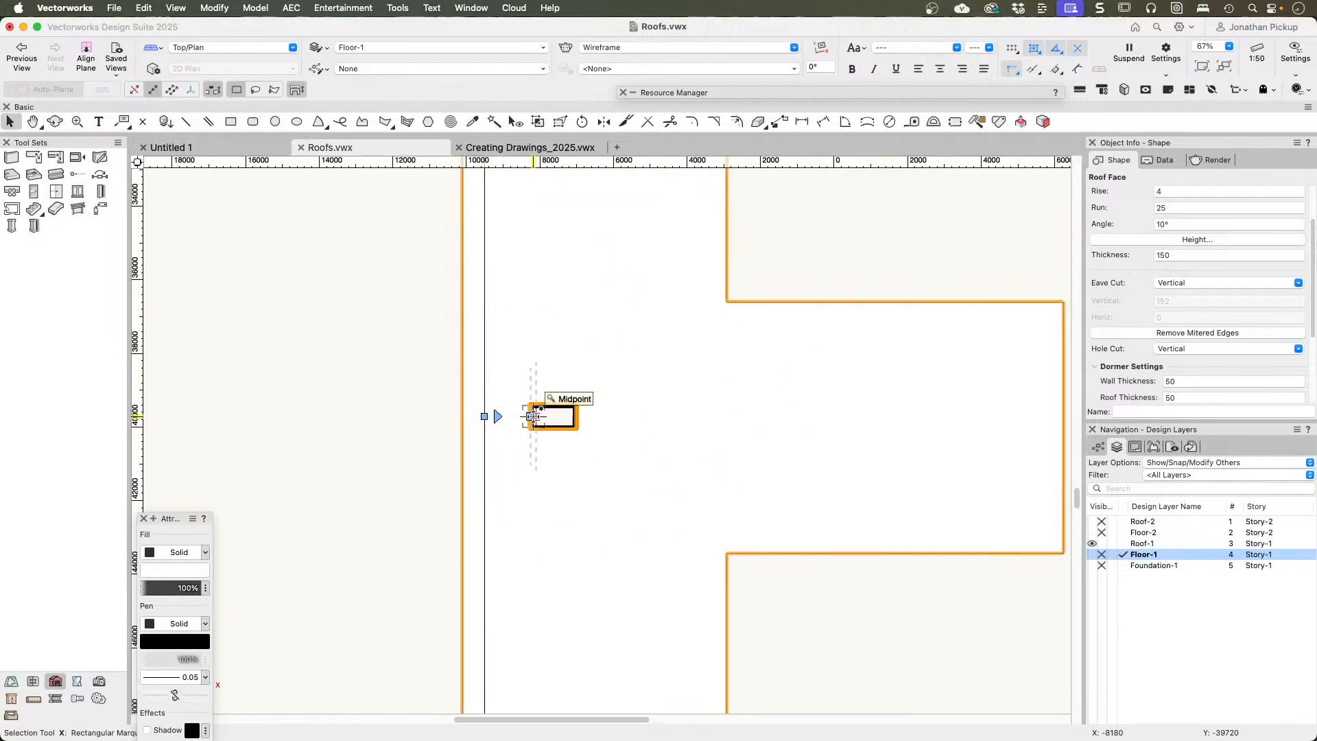
middle_drag(534, 416, 624, 491)
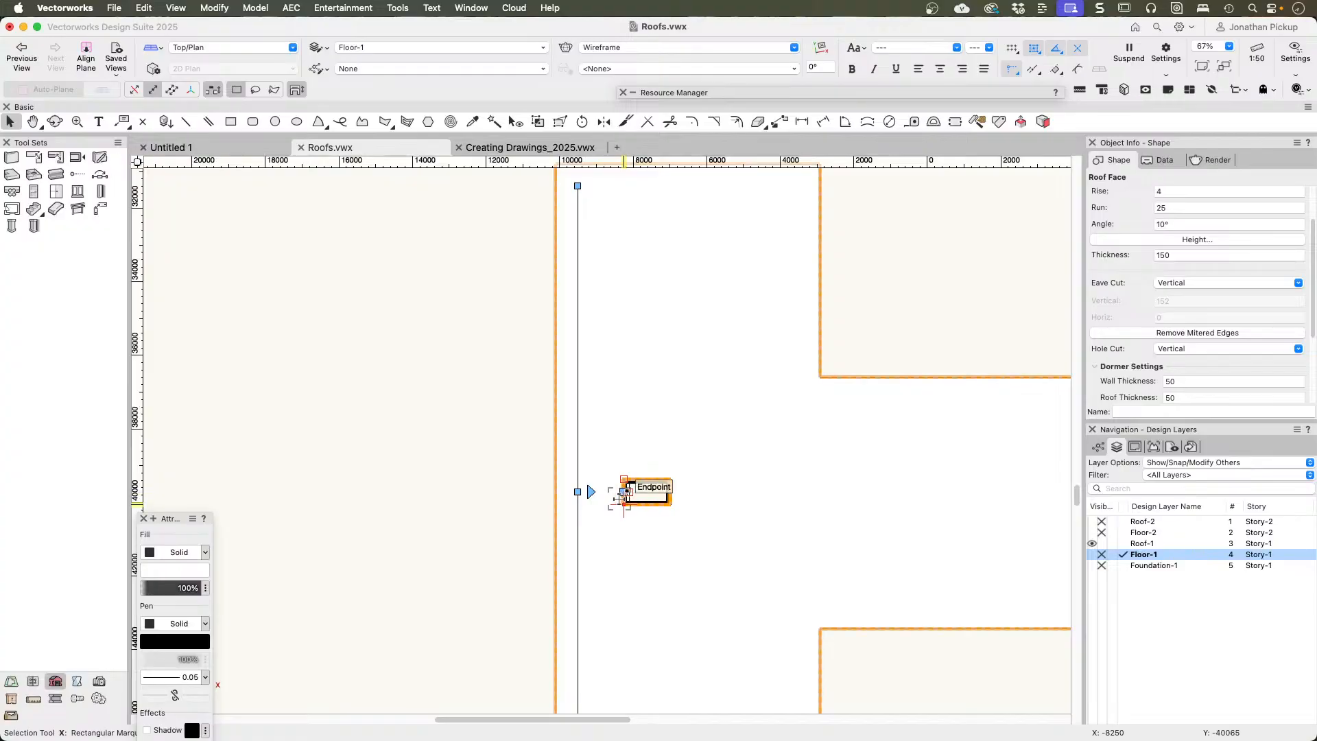
double_click(624, 492)
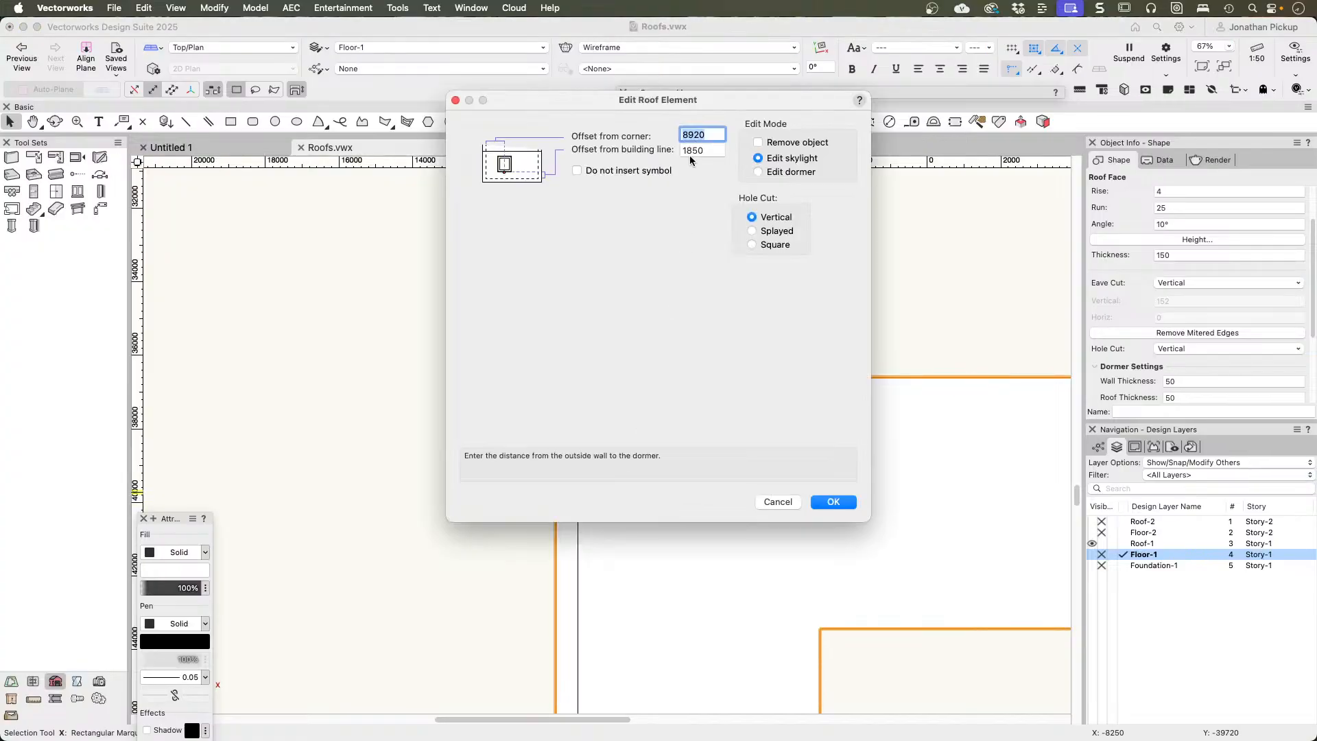
key(Tab)
key(Return)
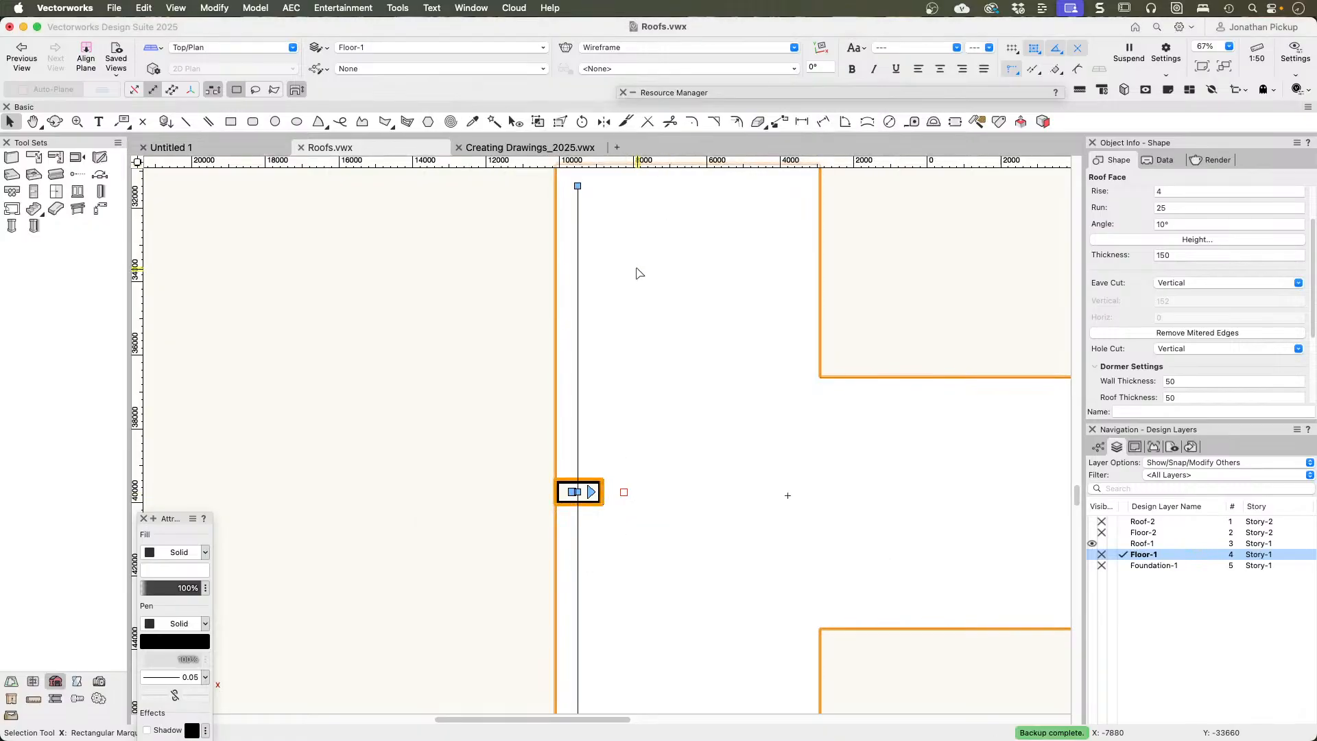
scroll(626, 506, up, 6)
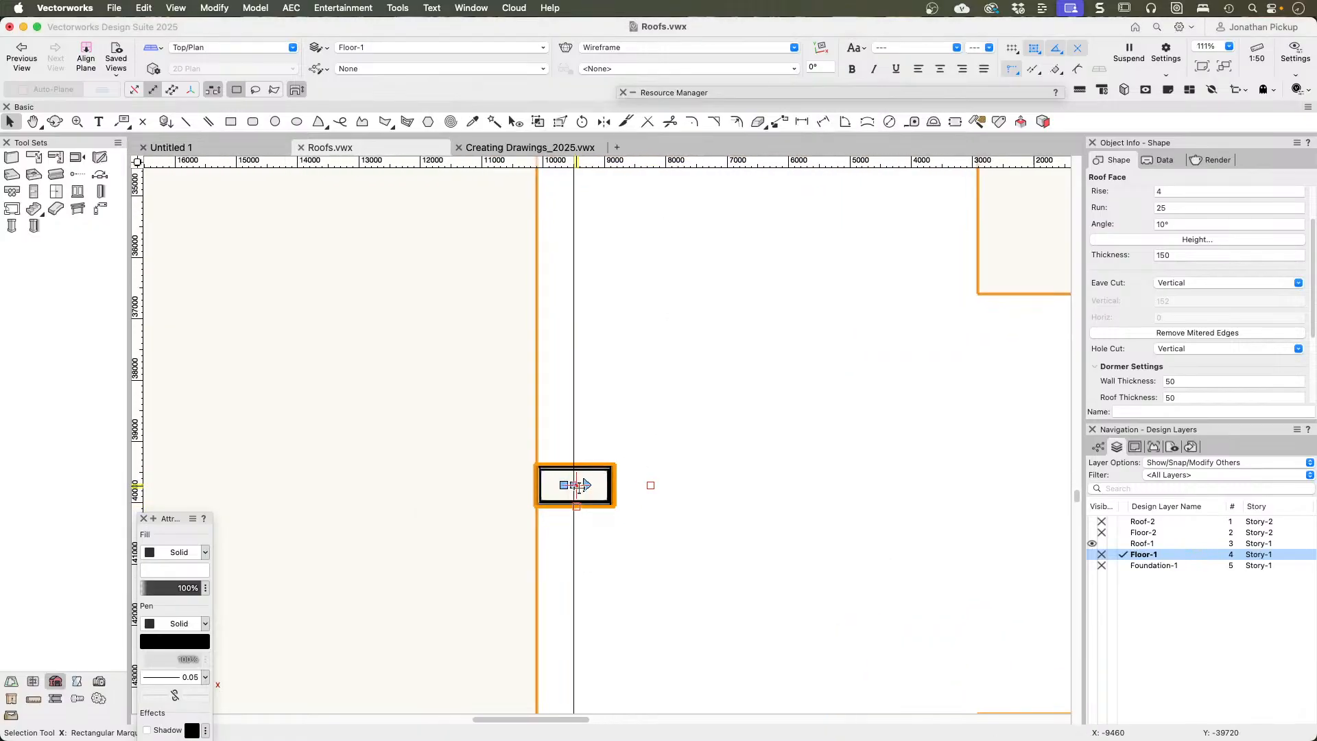
scroll(580, 485, down, 4)
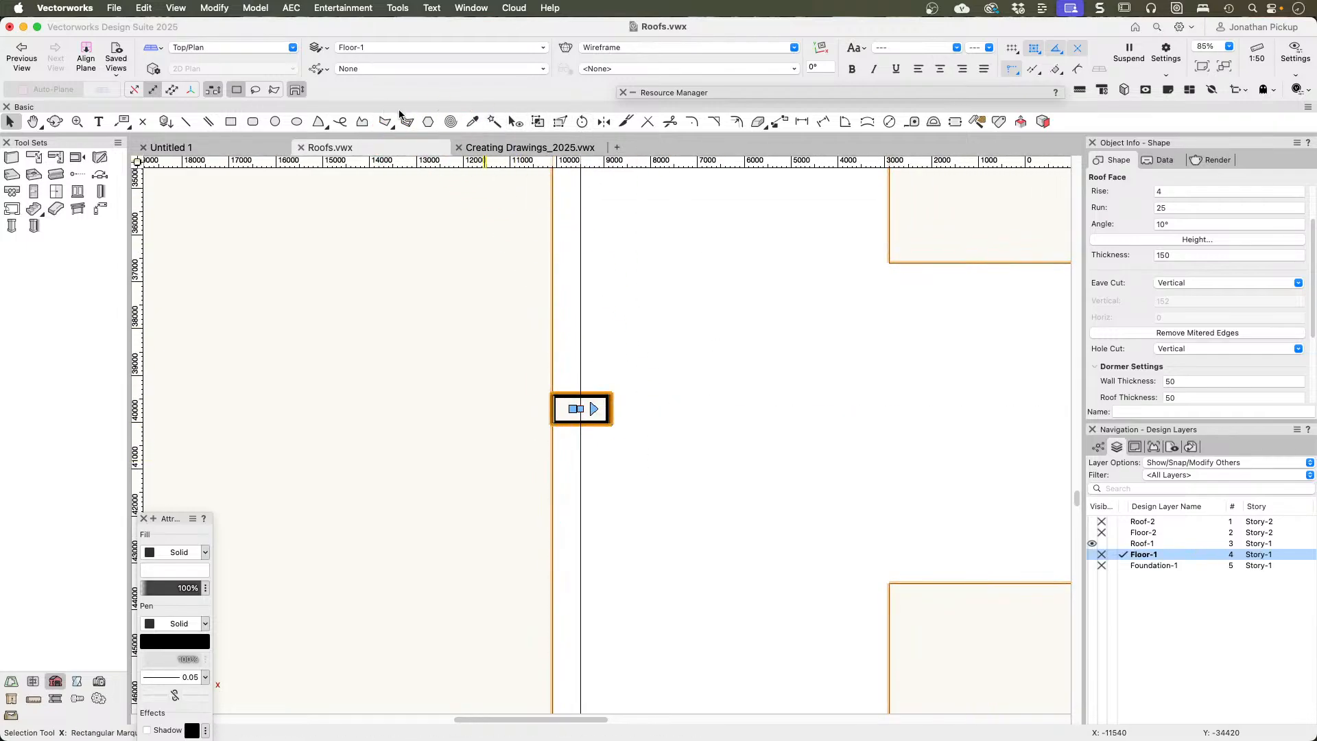
Step: Move the skylight up the roof slope by entering a larger offset from the building line
double_click(576, 410)
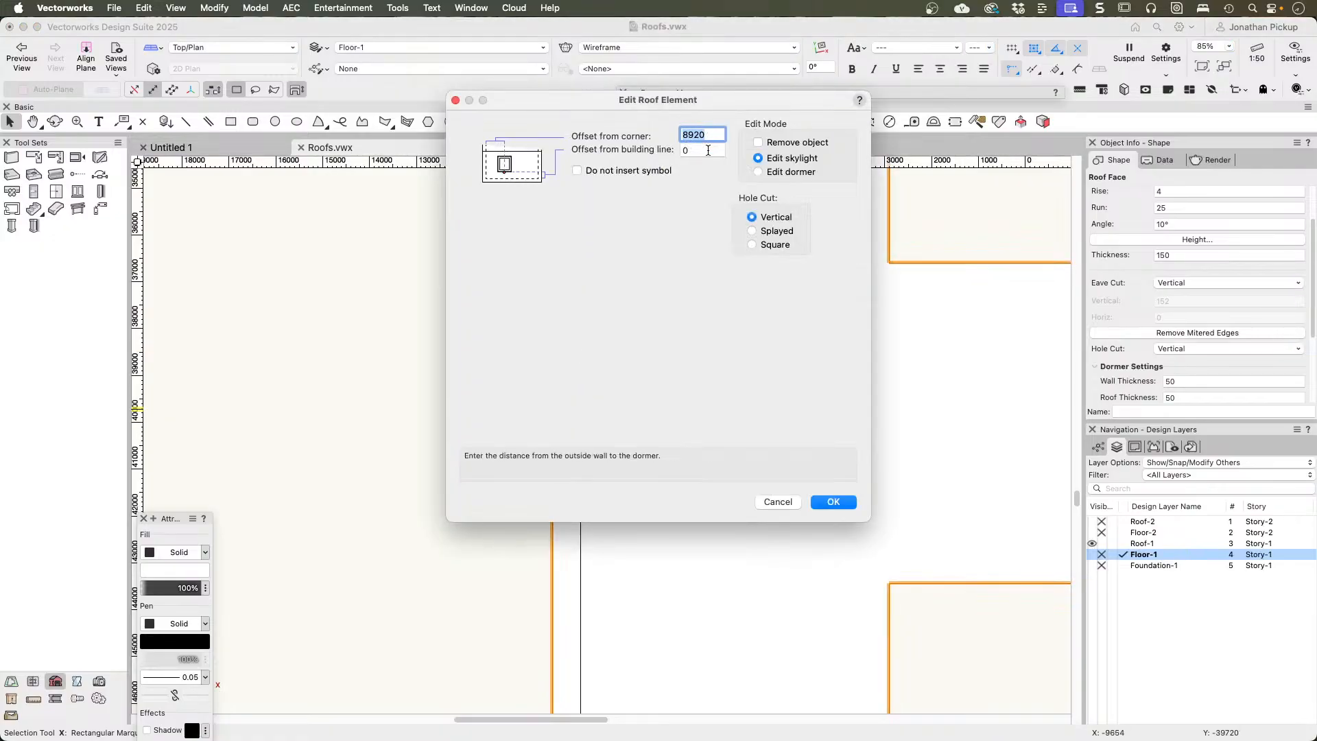
key(Tab)
key(Return)
scroll(688, 308, down, 2)
middle_drag(657, 374, 607, 527)
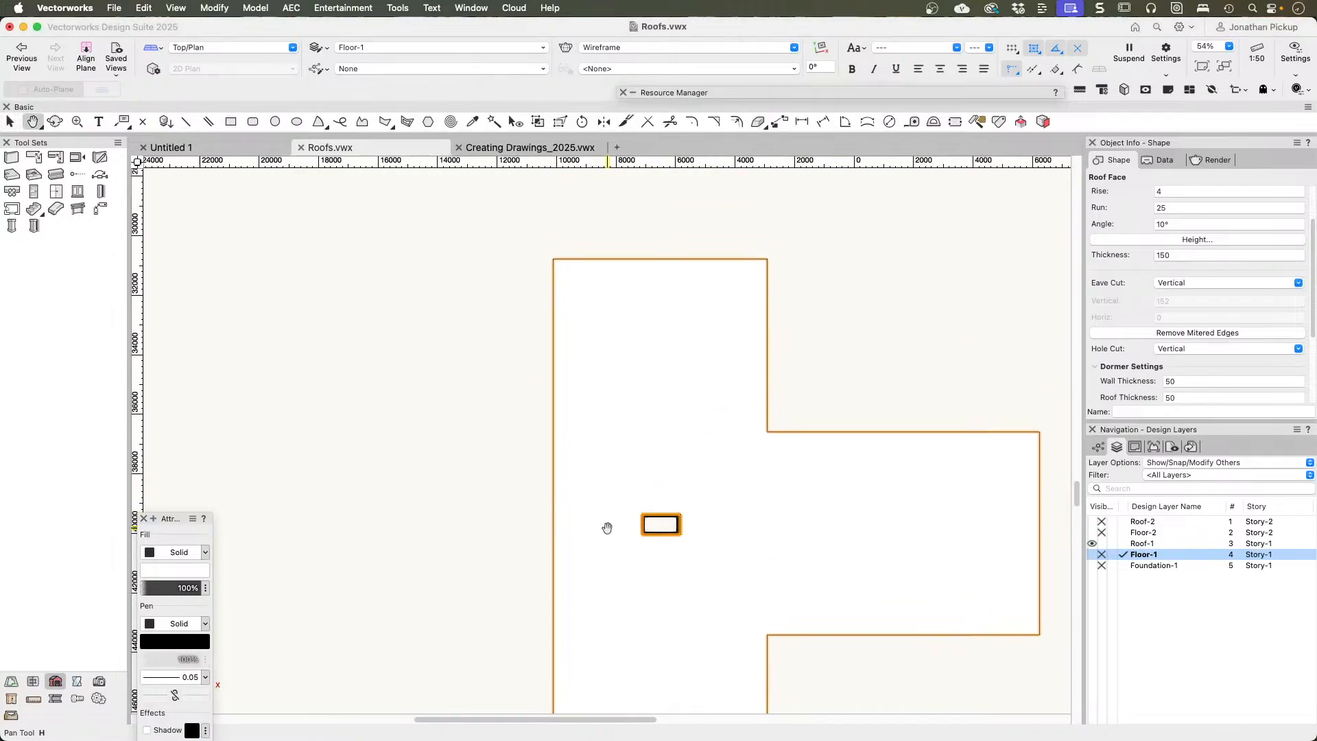
key(x)
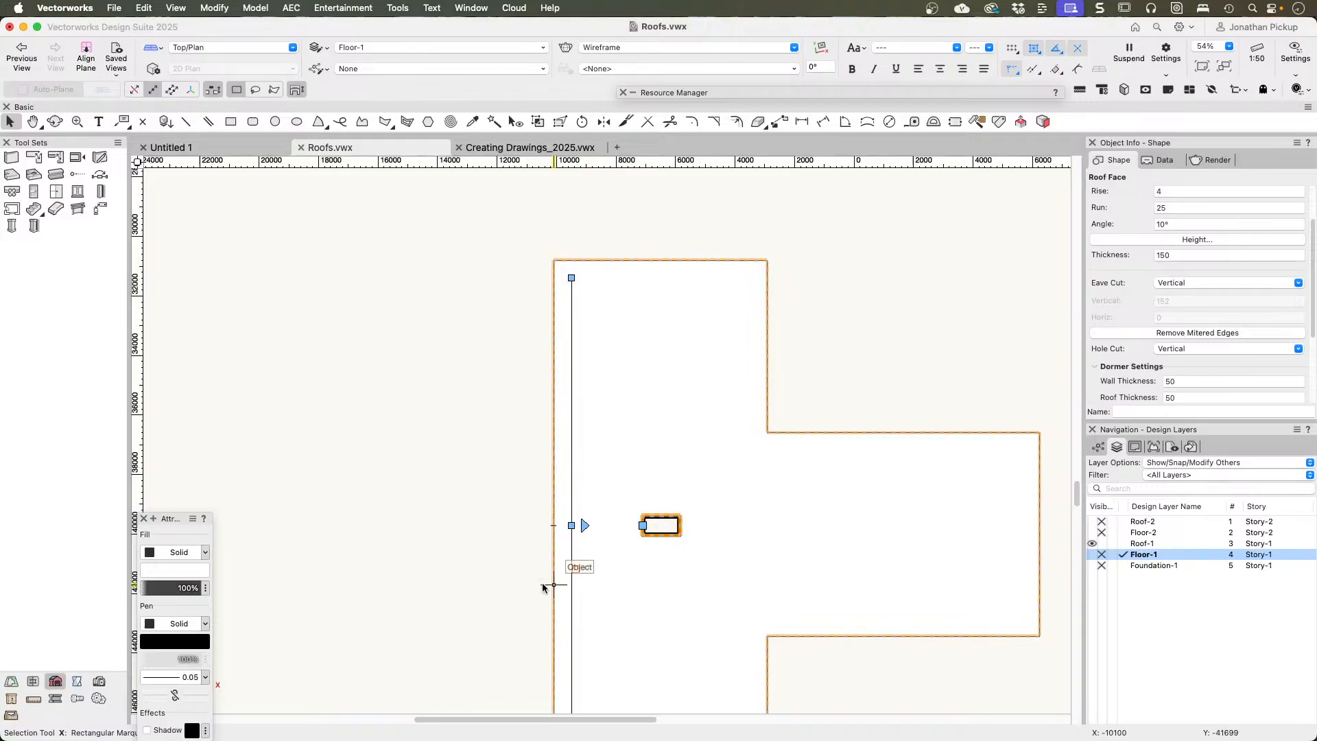
Step: Check the skylight's offset settings without changing them and examine its symbol at the middle of its eave side
click(643, 525)
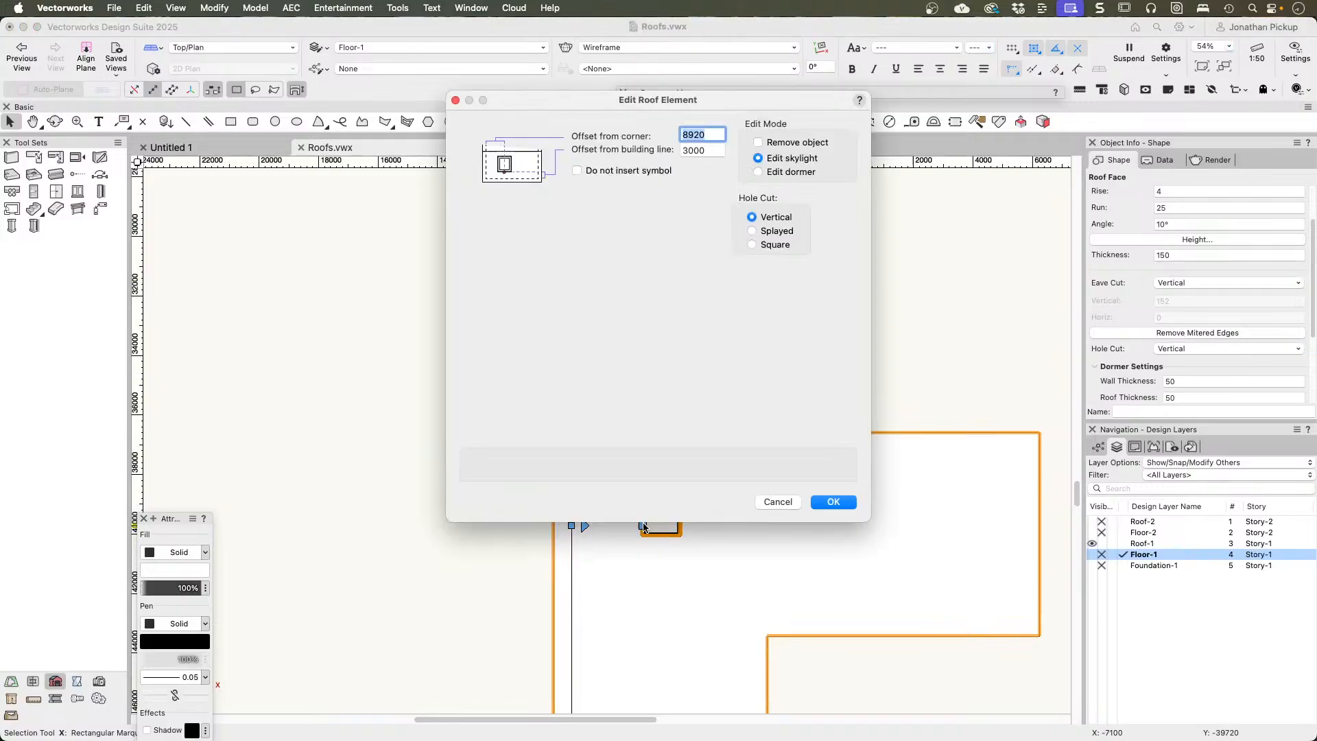
key(Escape)
scroll(625, 543, up, 5)
middle_drag(641, 495, 664, 388)
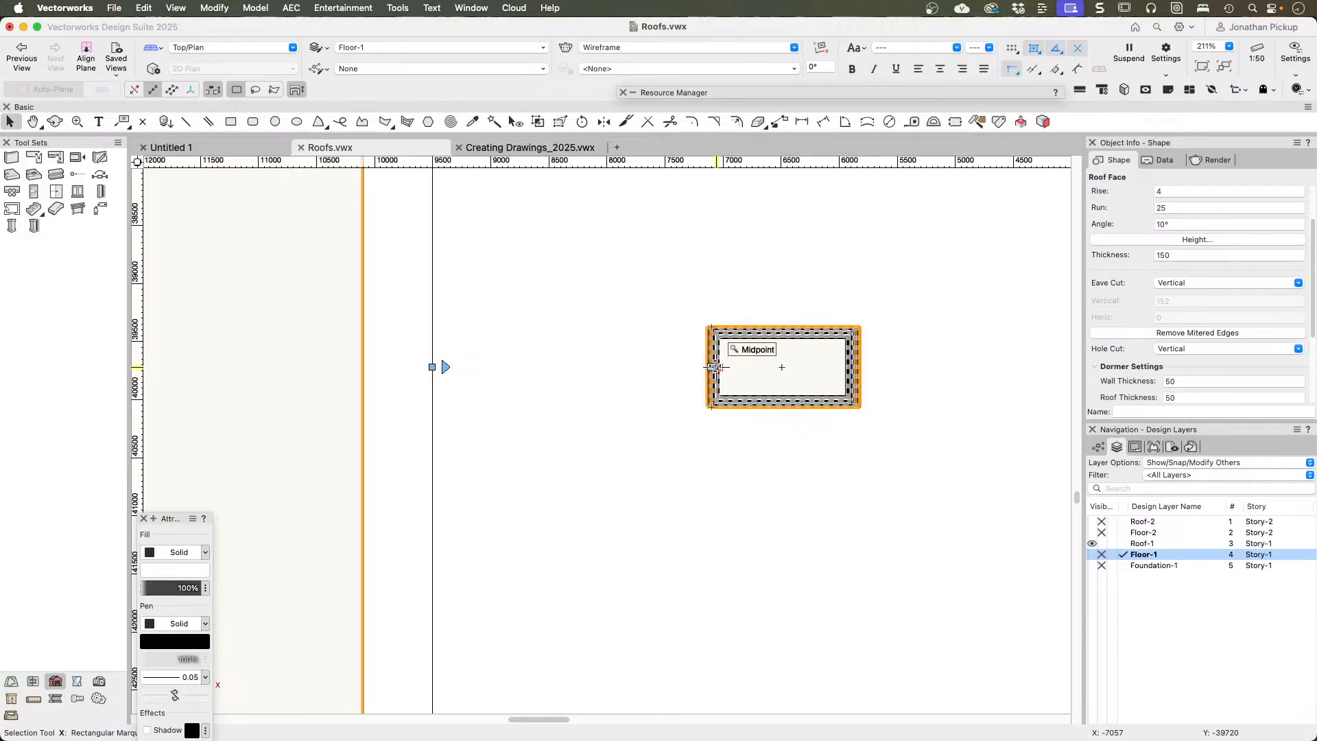
Step: Measure from a datum between the building line and the skylight to the skylight's insertion point
key(d)
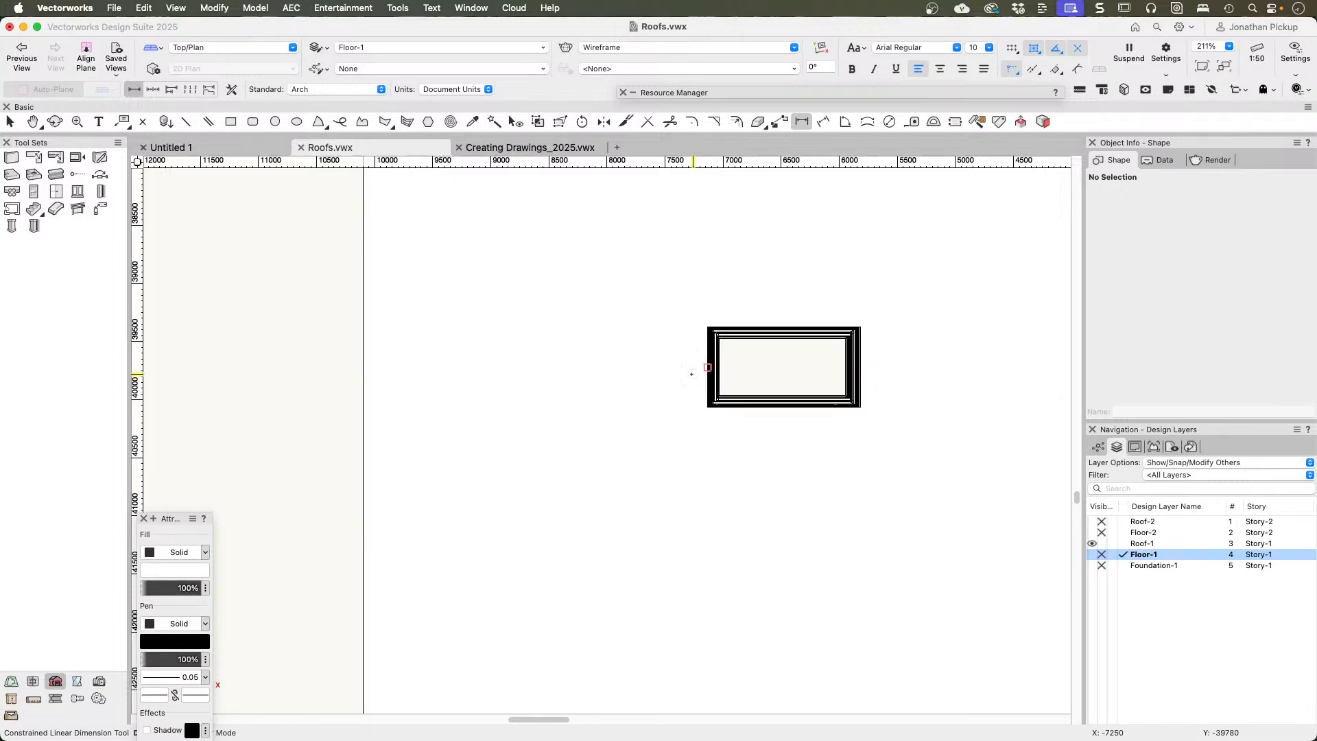
key(c)
click(11, 126)
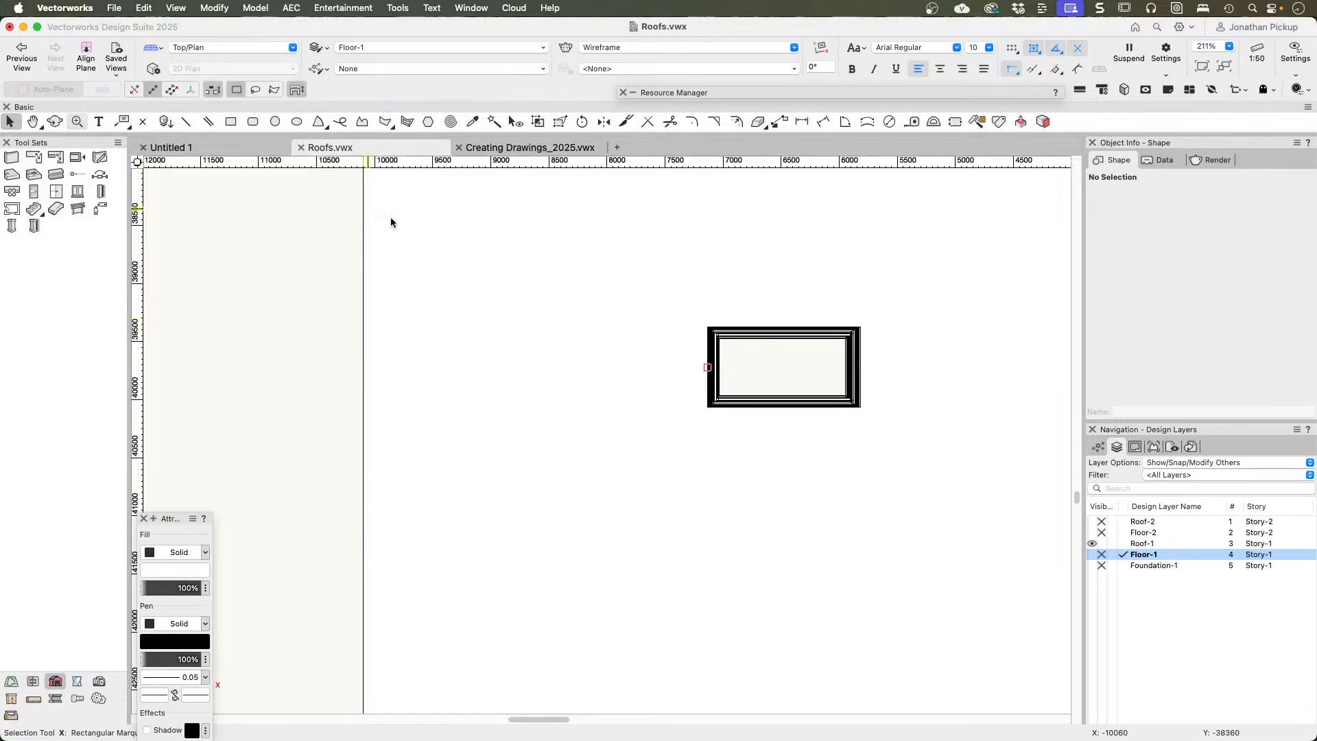
click(267, 181)
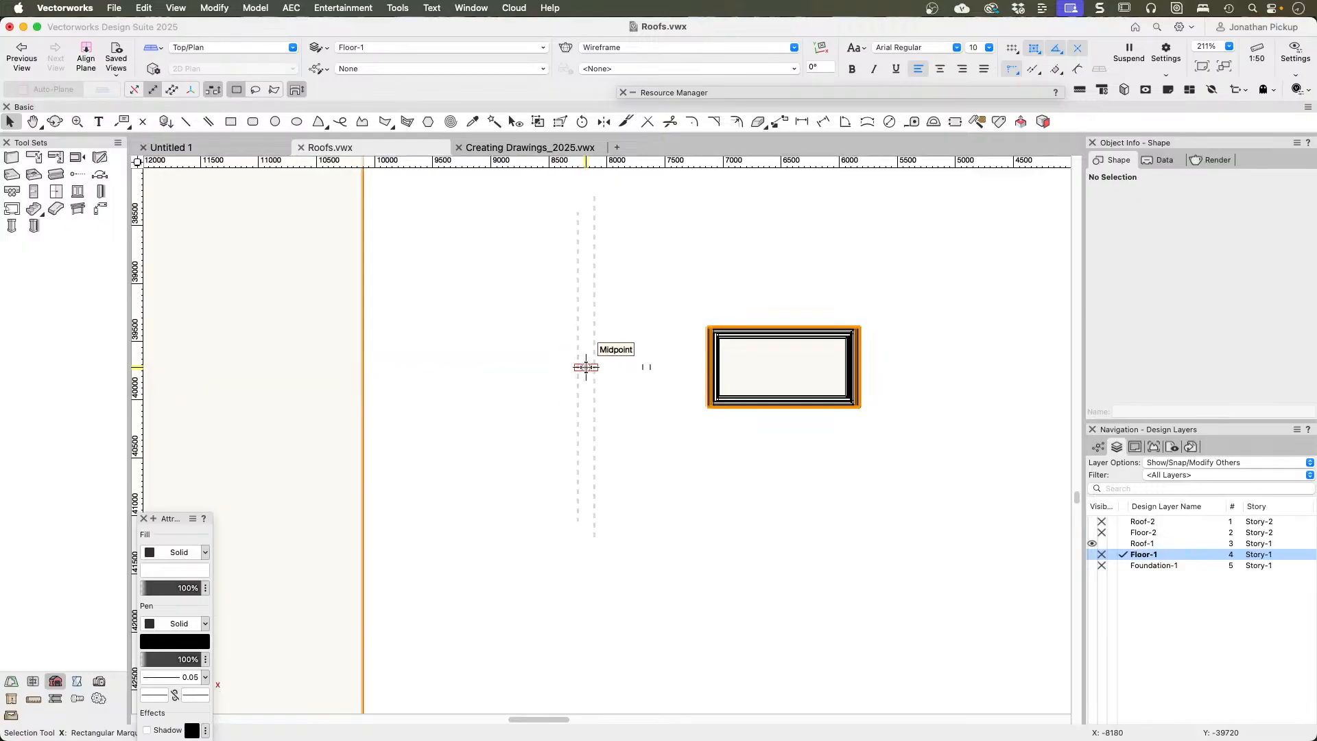
key(g)
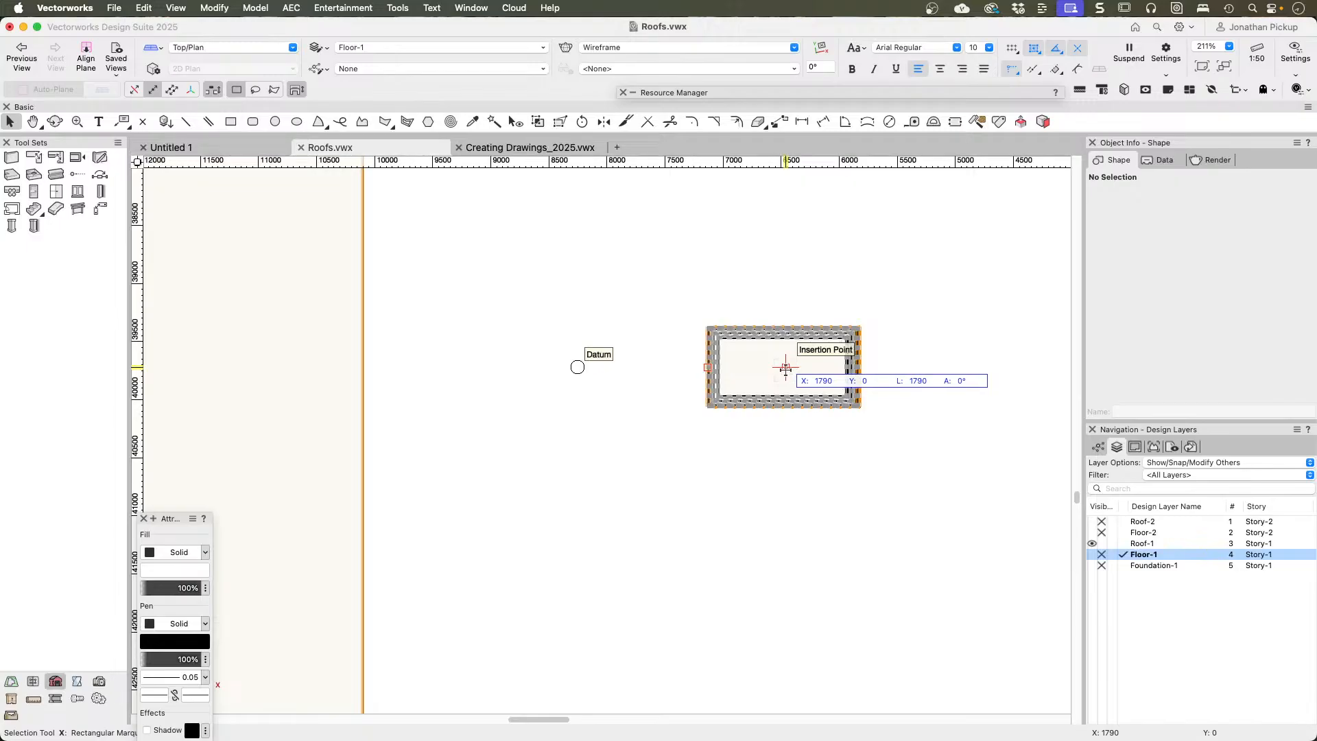
scroll(785, 369, down, 3)
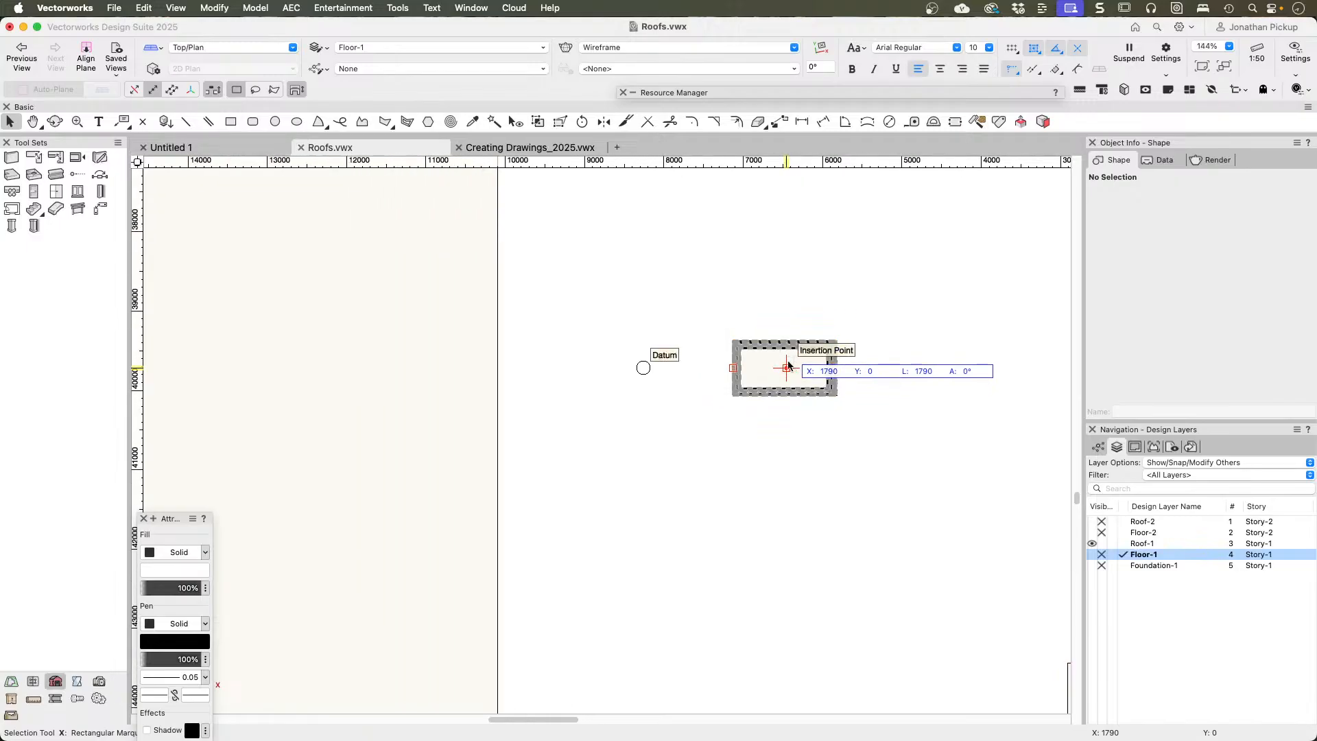
Step: Select the roof face and review the skylight's offsets from the corner and building line in its roof element settings
click(733, 370)
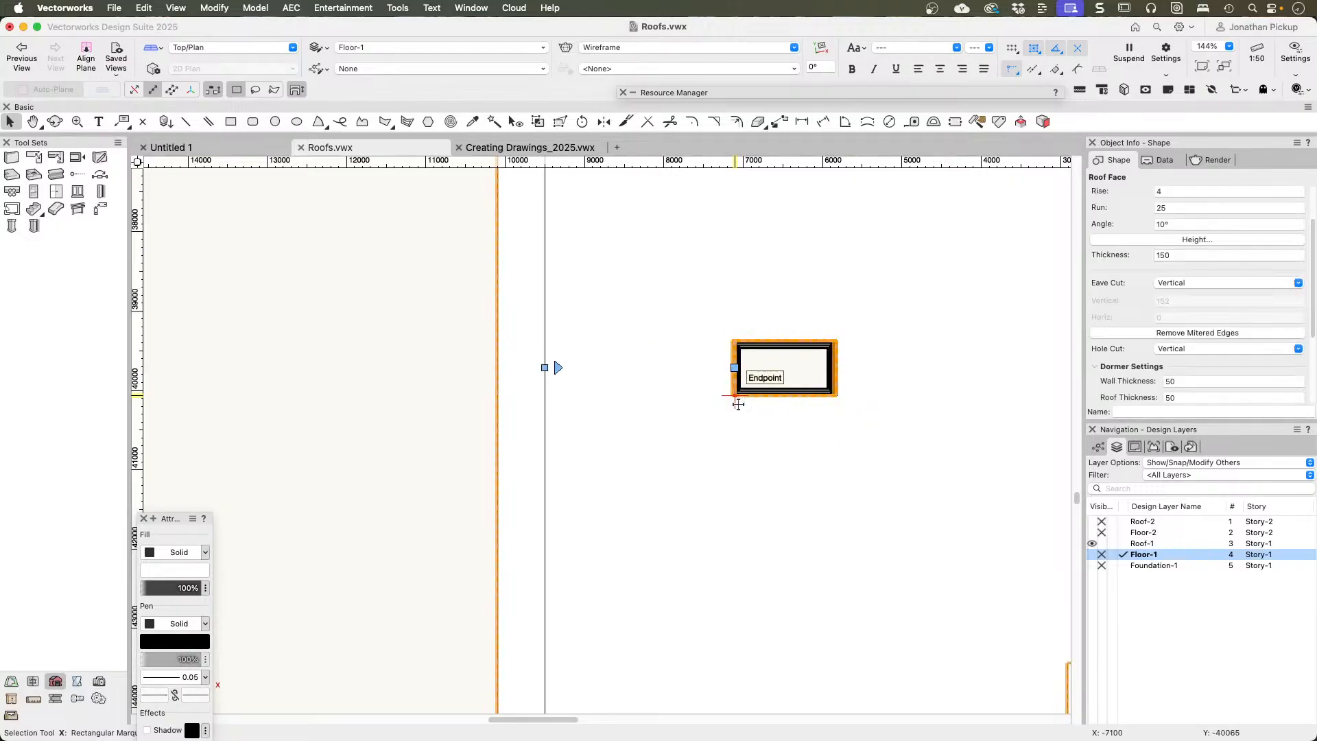
double_click(735, 368)
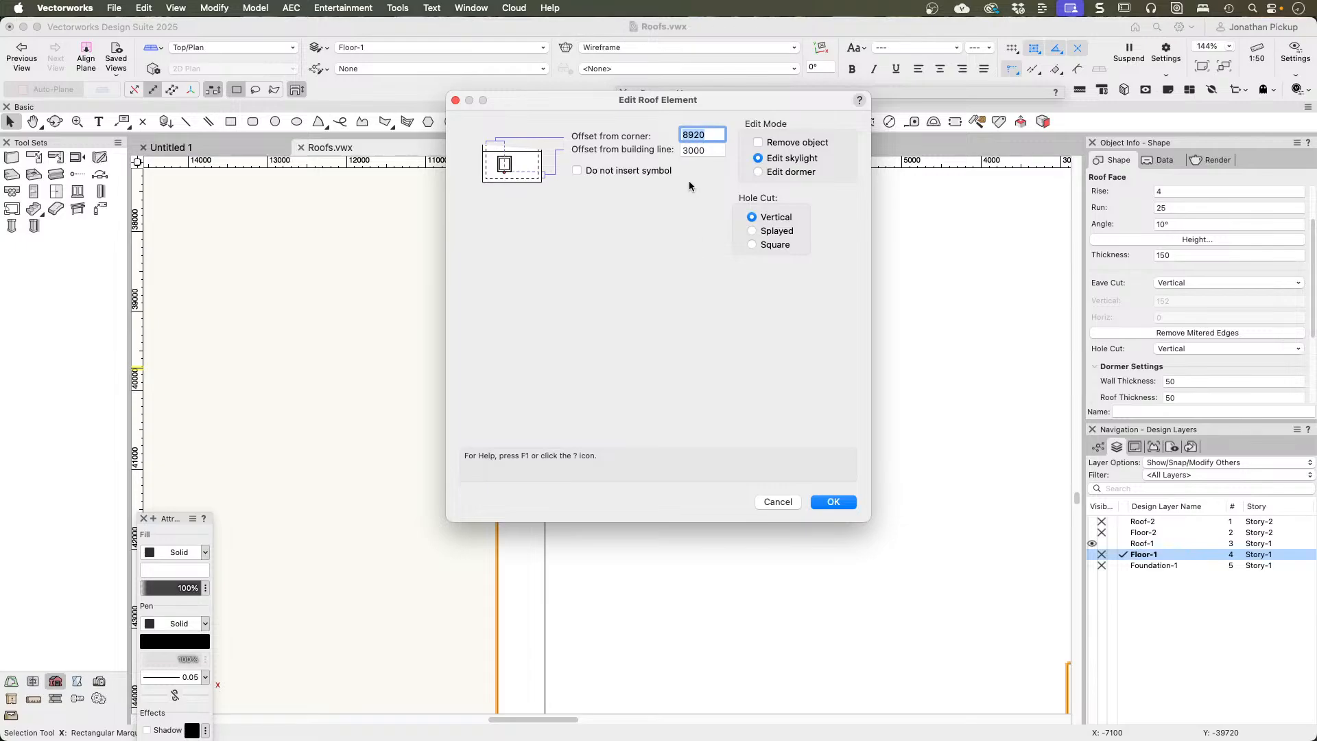
key(Return)
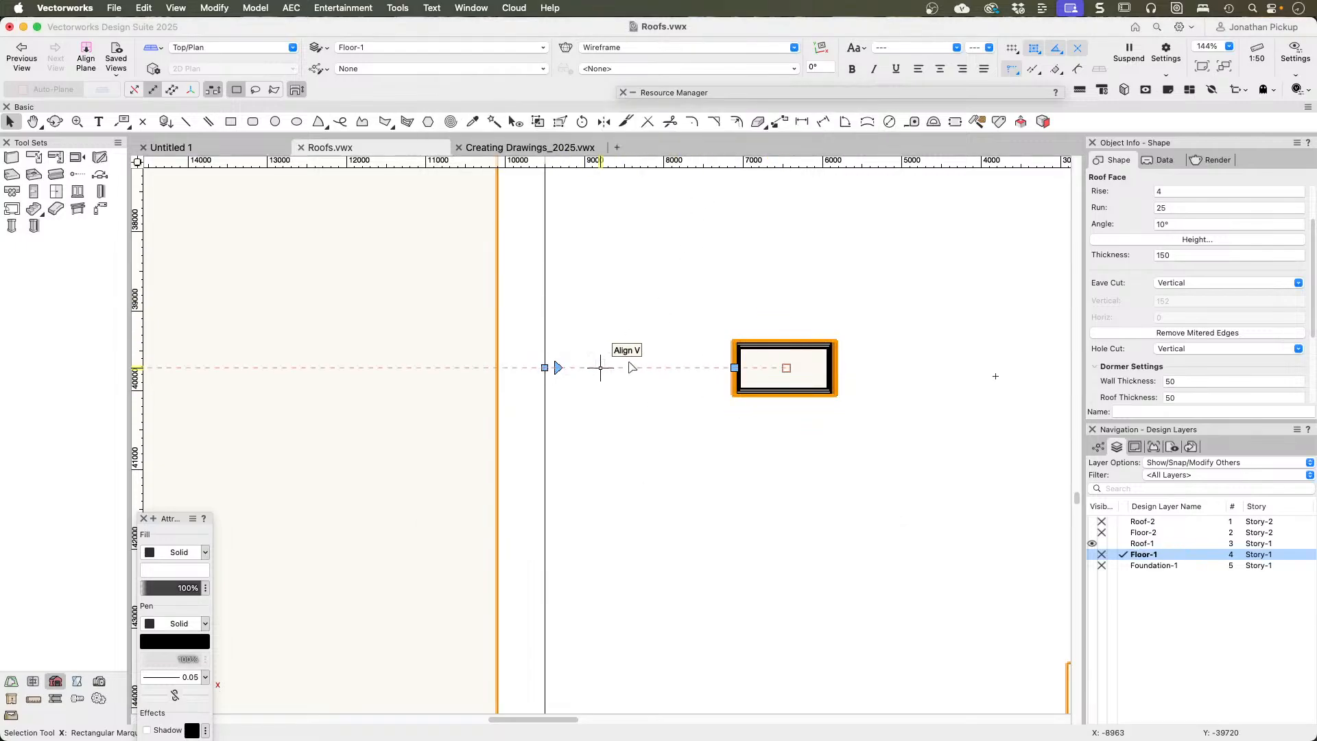
Step: Measure from the upper end of the roof's building line to the skylight's control point
scroll(802, 364, down, 6)
scroll(770, 364, up, 2)
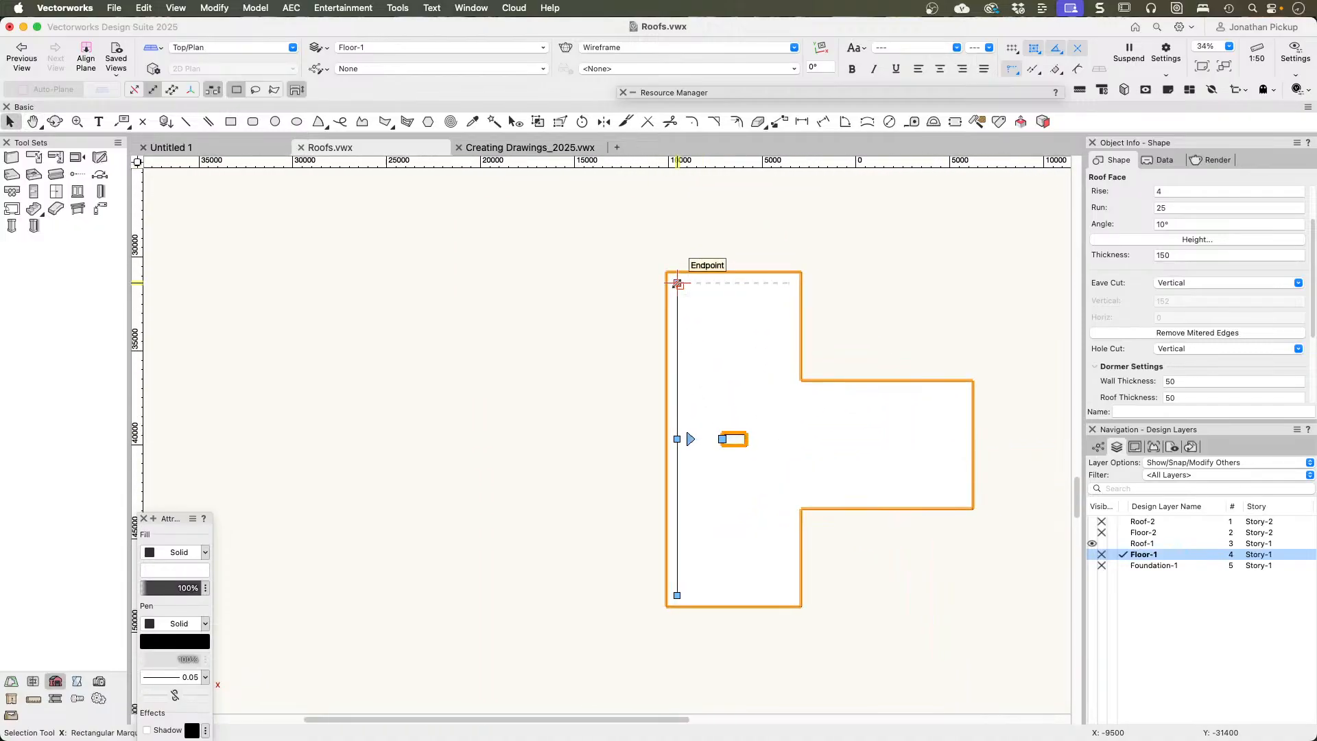
key(g)
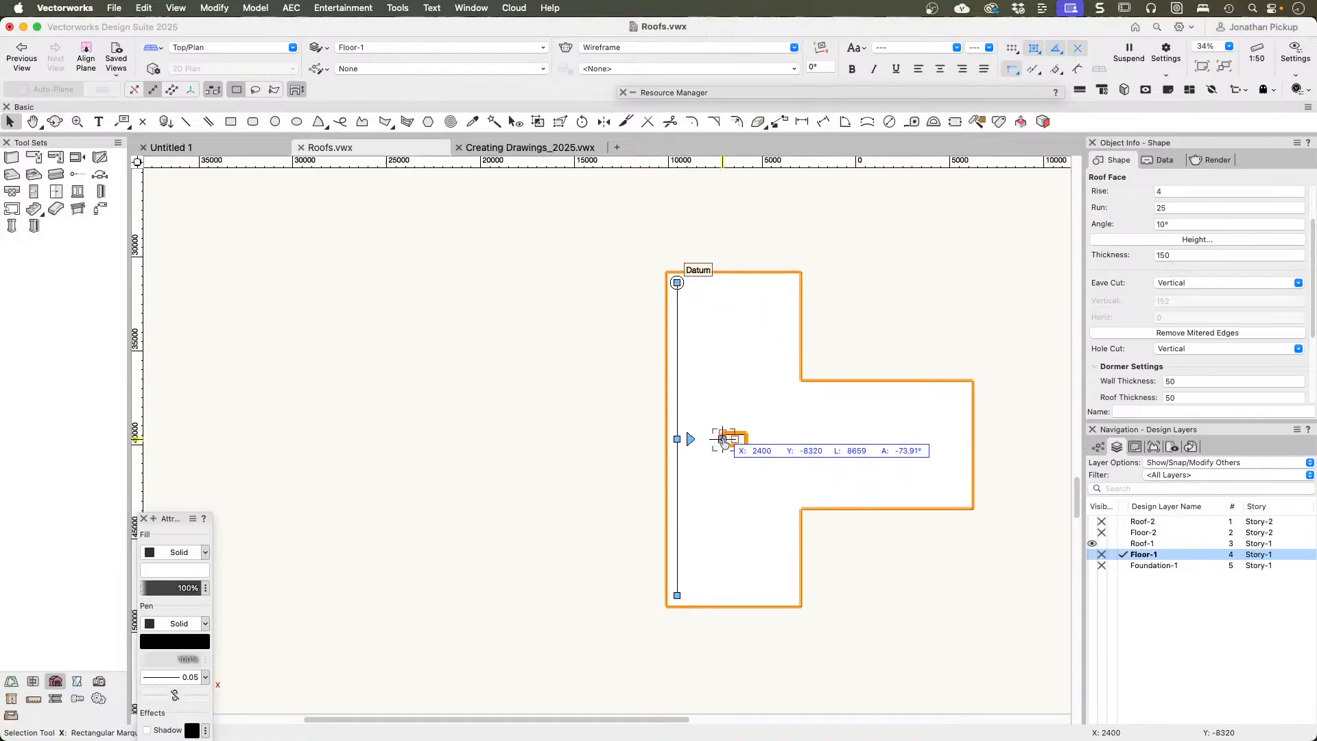
key(Tab)
key(Tab)
key(Tab)
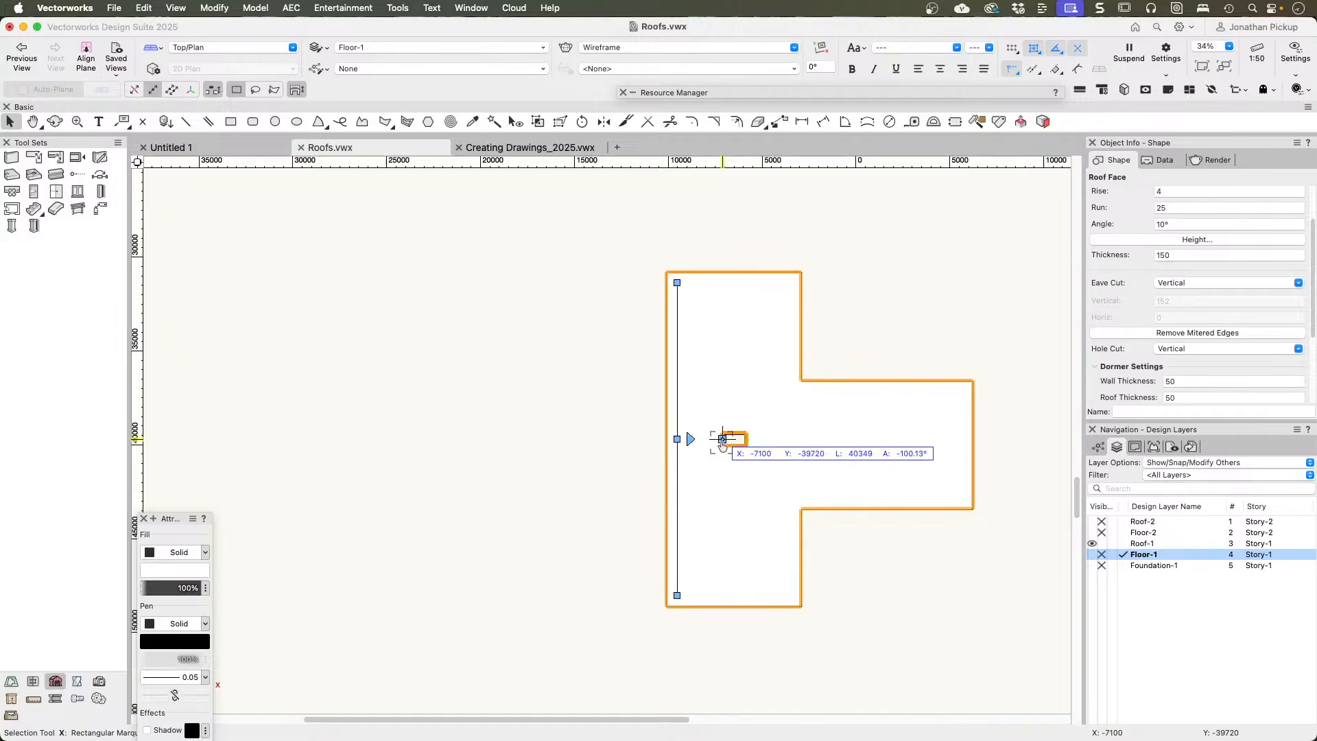
Step: Set the skylight's offset from the corner to 3000
double_click(727, 440)
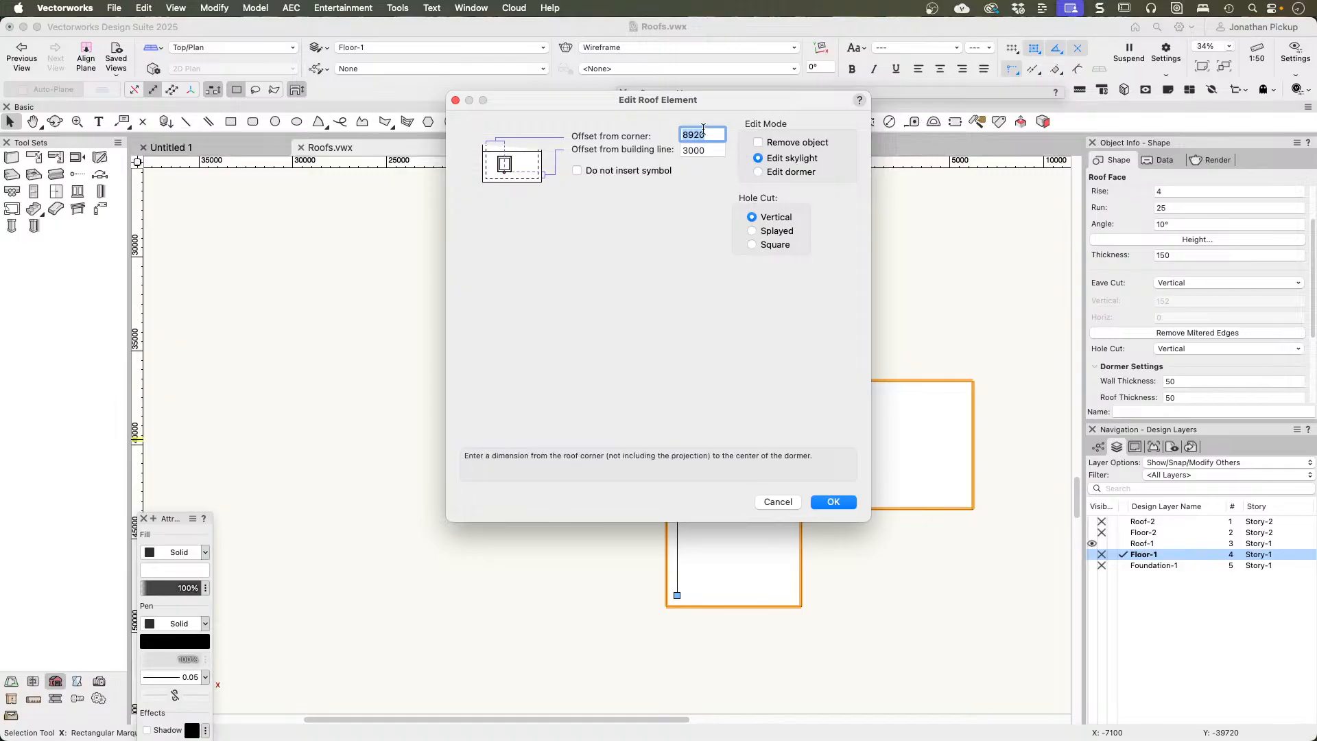
drag(701, 107, 1061, 394)
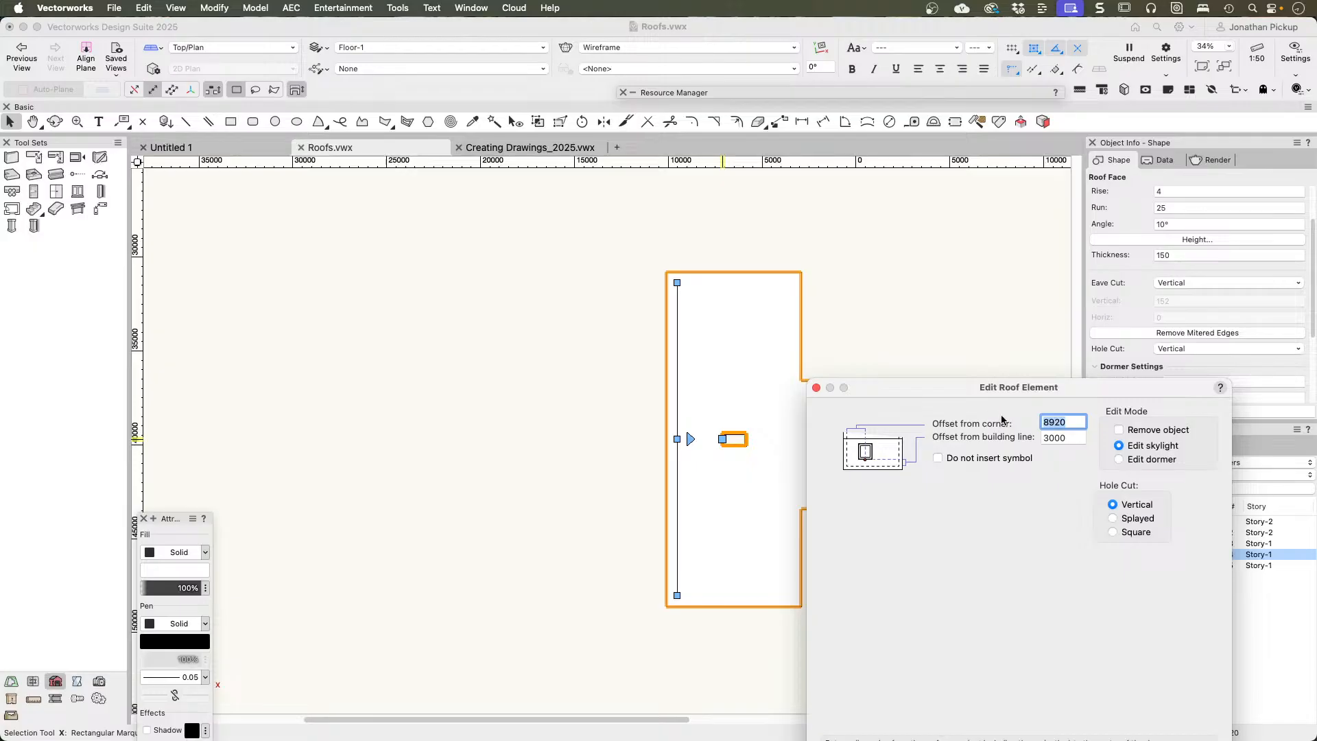
text(3000)
key(Return)
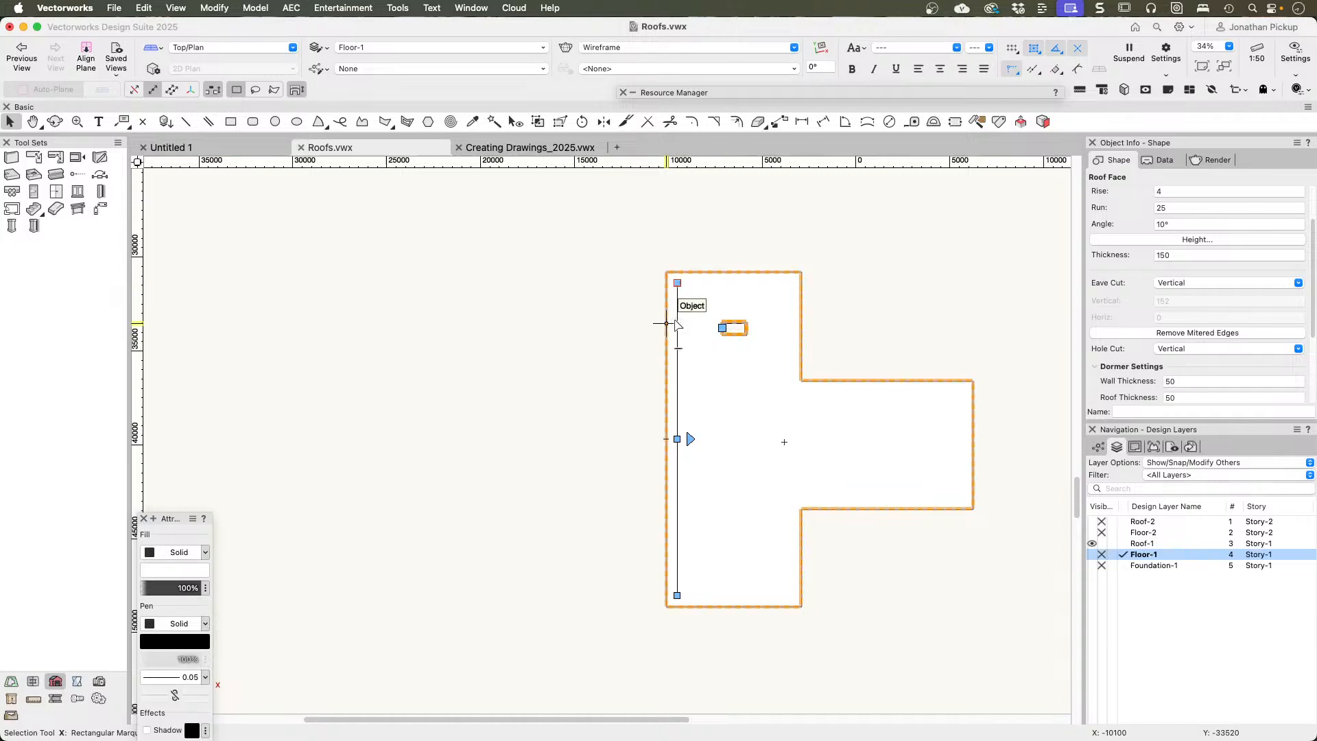
Step: Measure from the roof's eave edge to the skylight's eave side, and from the building line to its insertion point
scroll(718, 333, up, 1)
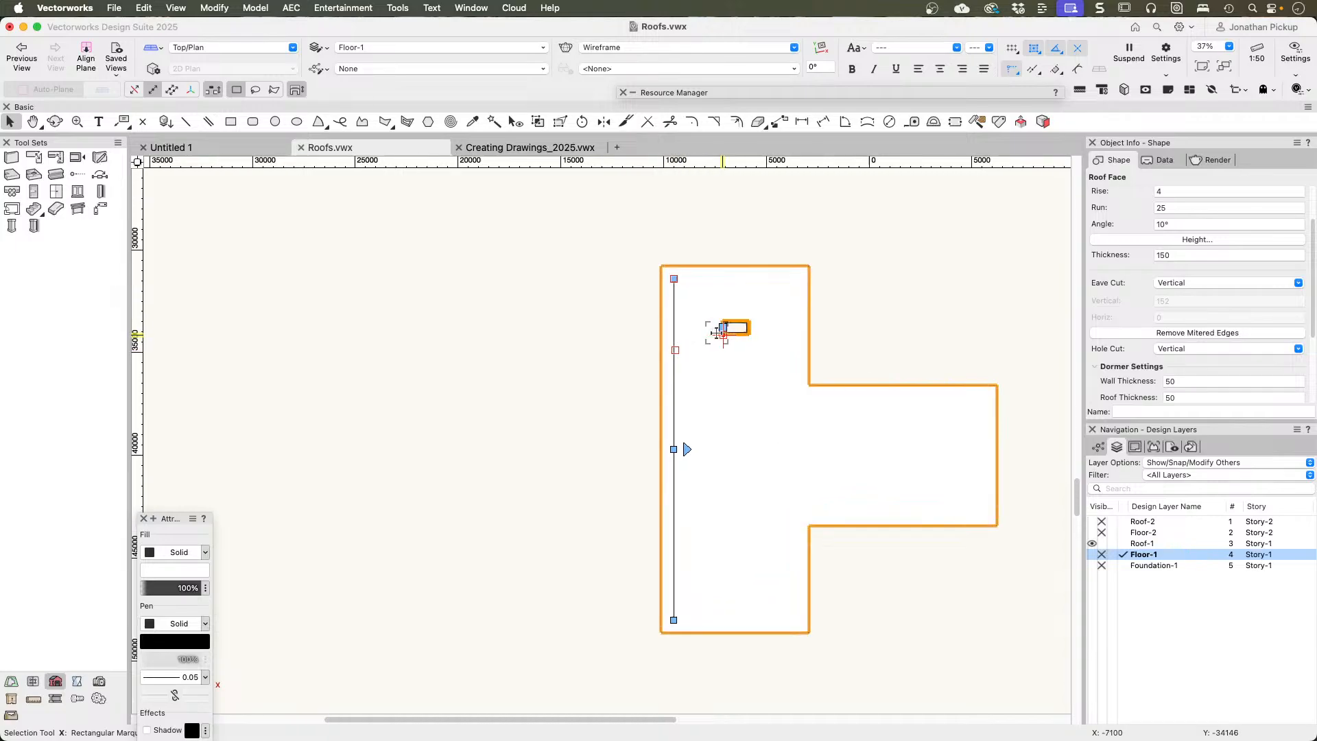
scroll(718, 333, up, 5)
scroll(580, 309, down, 2)
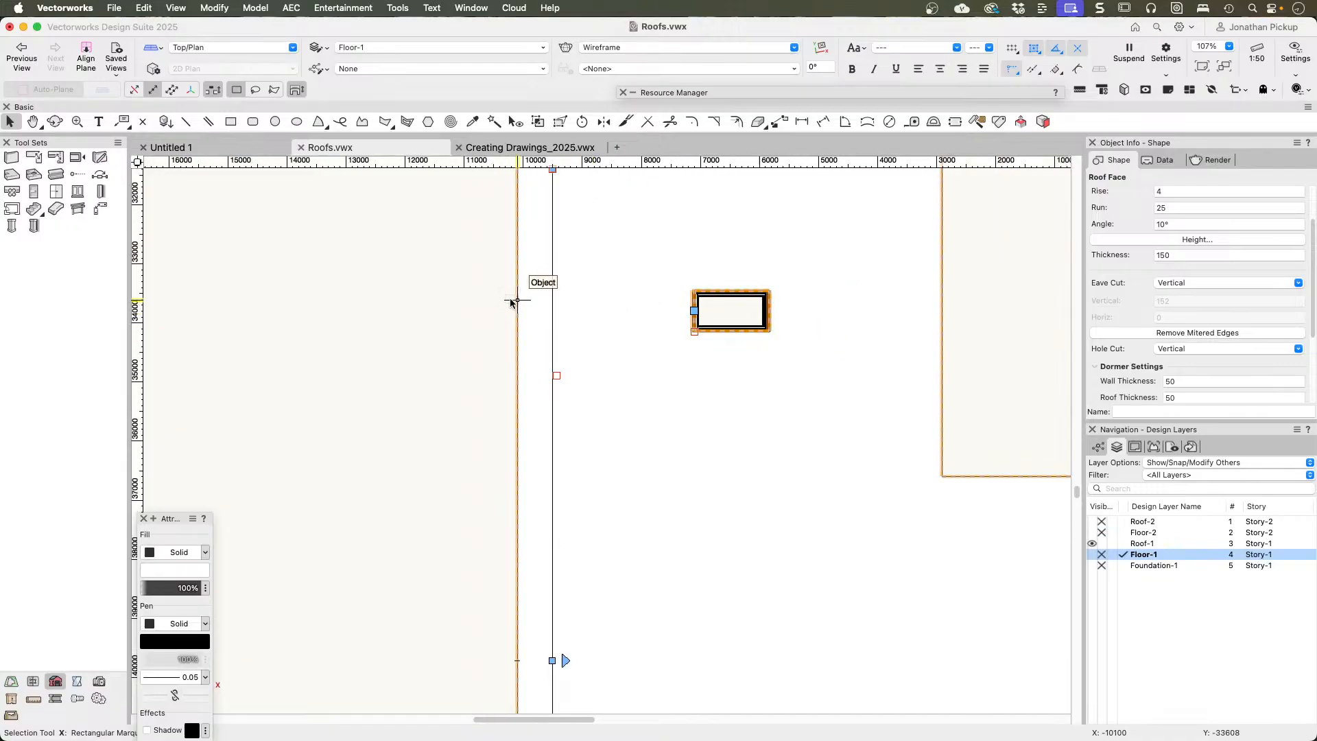
key(g)
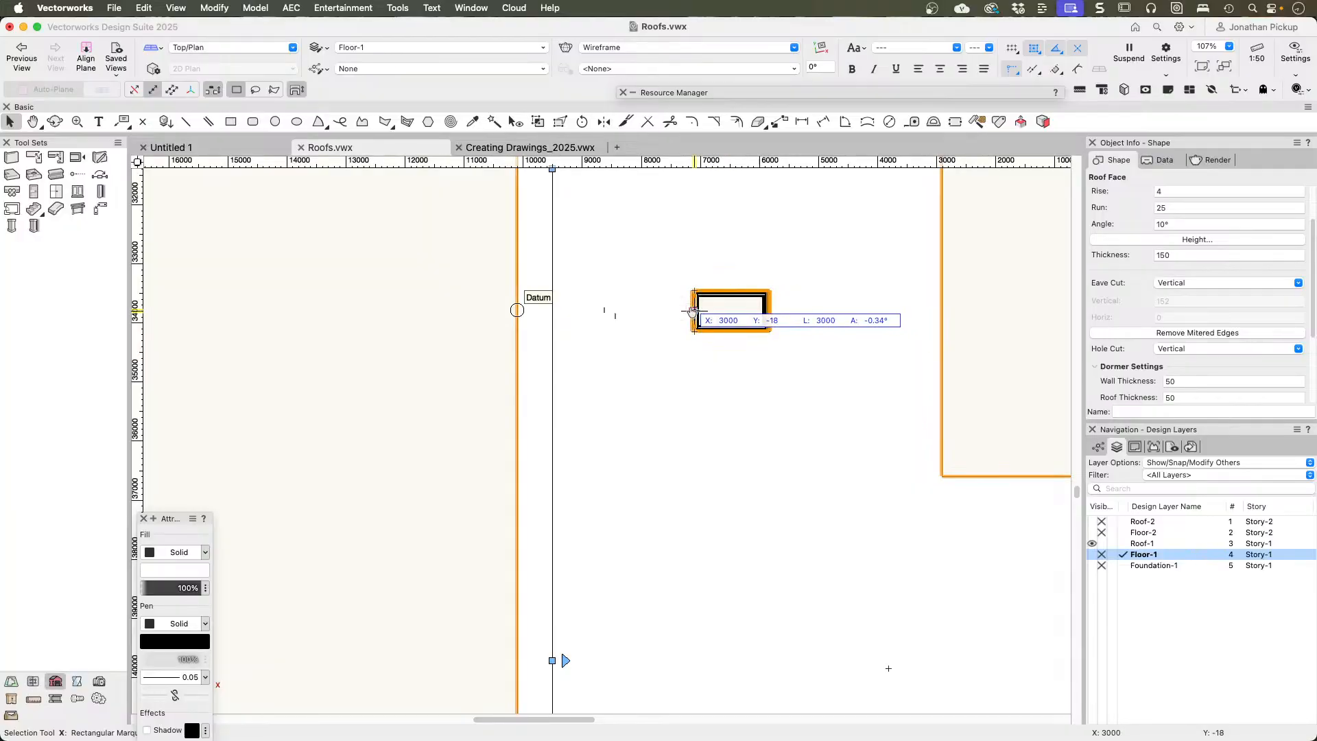
key(x)
key(x)
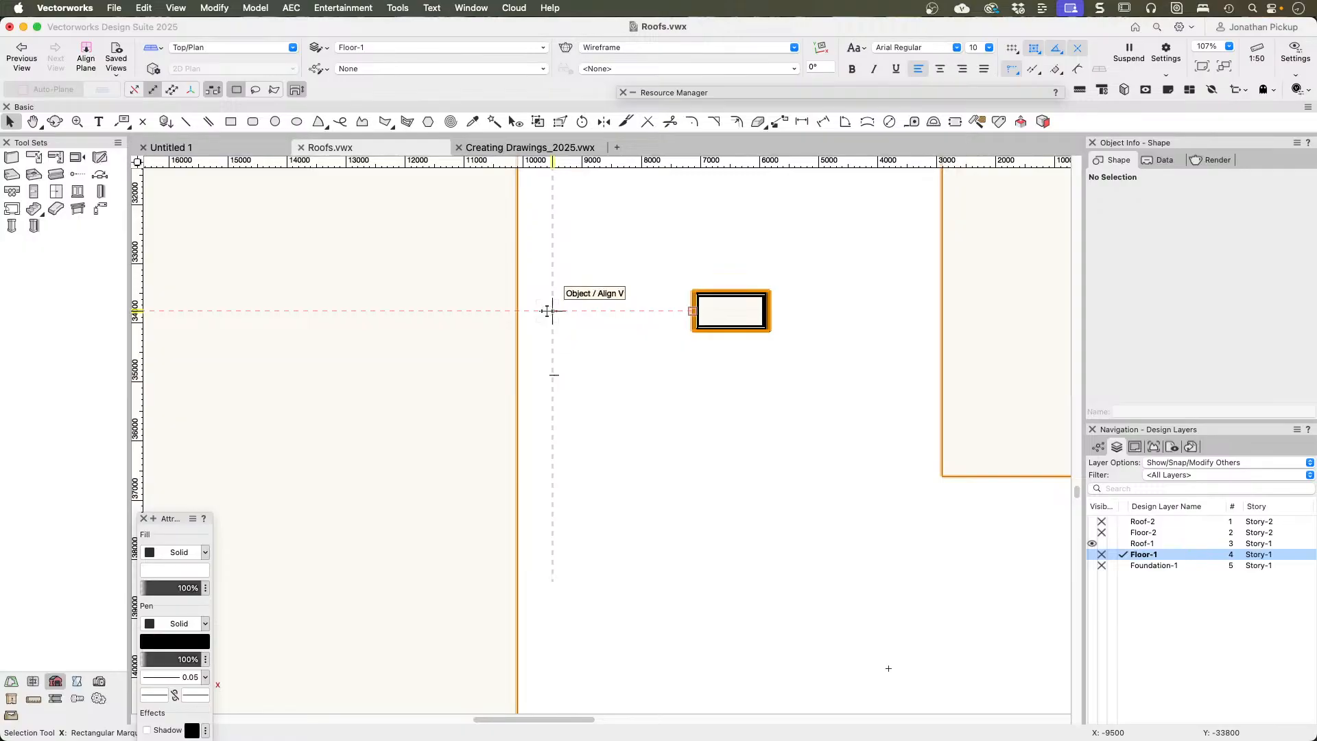
key(g)
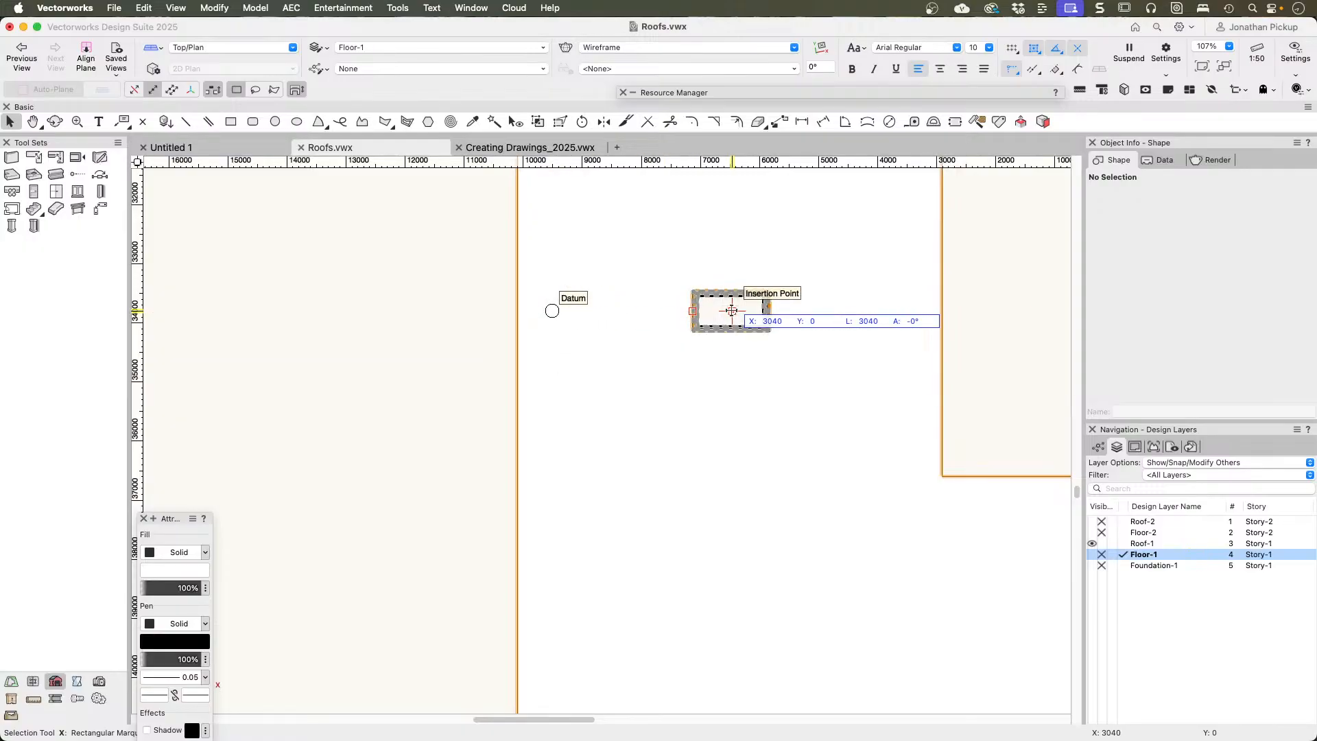
scroll(714, 288, up, 3)
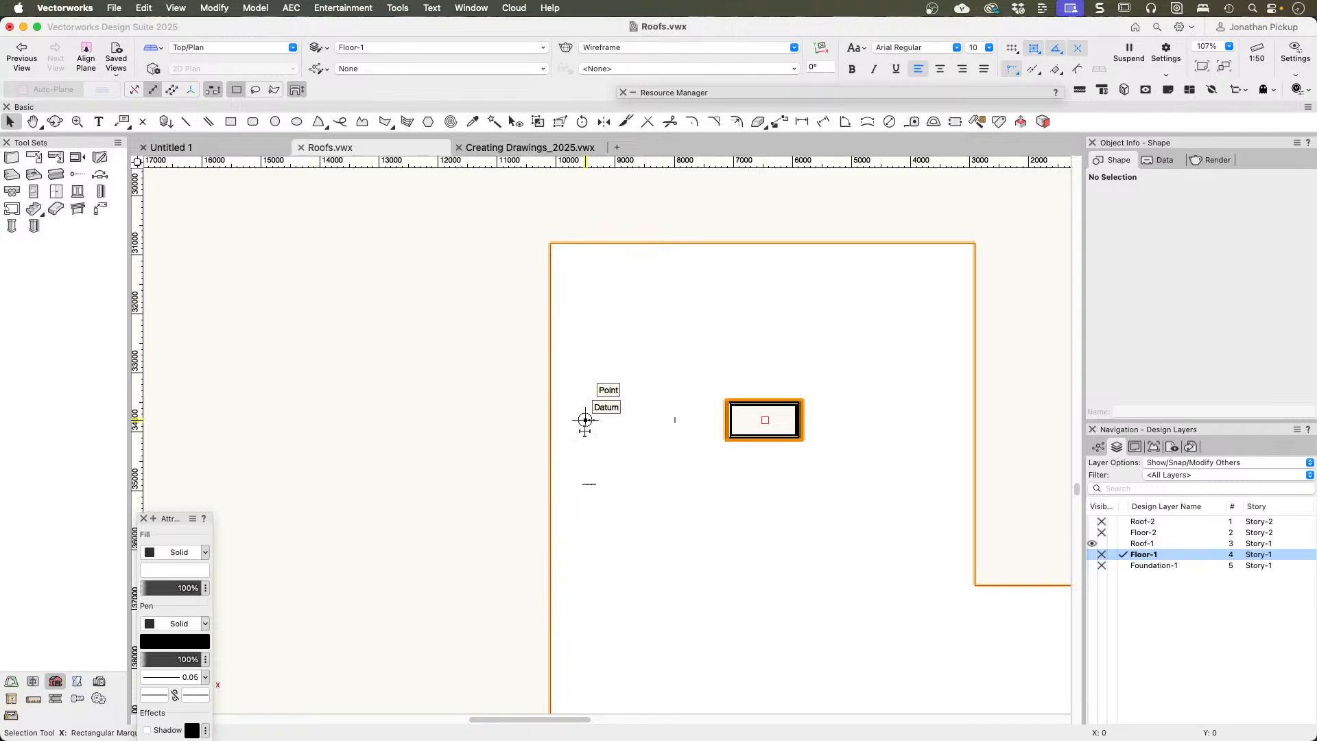
scroll(769, 395, down, 5)
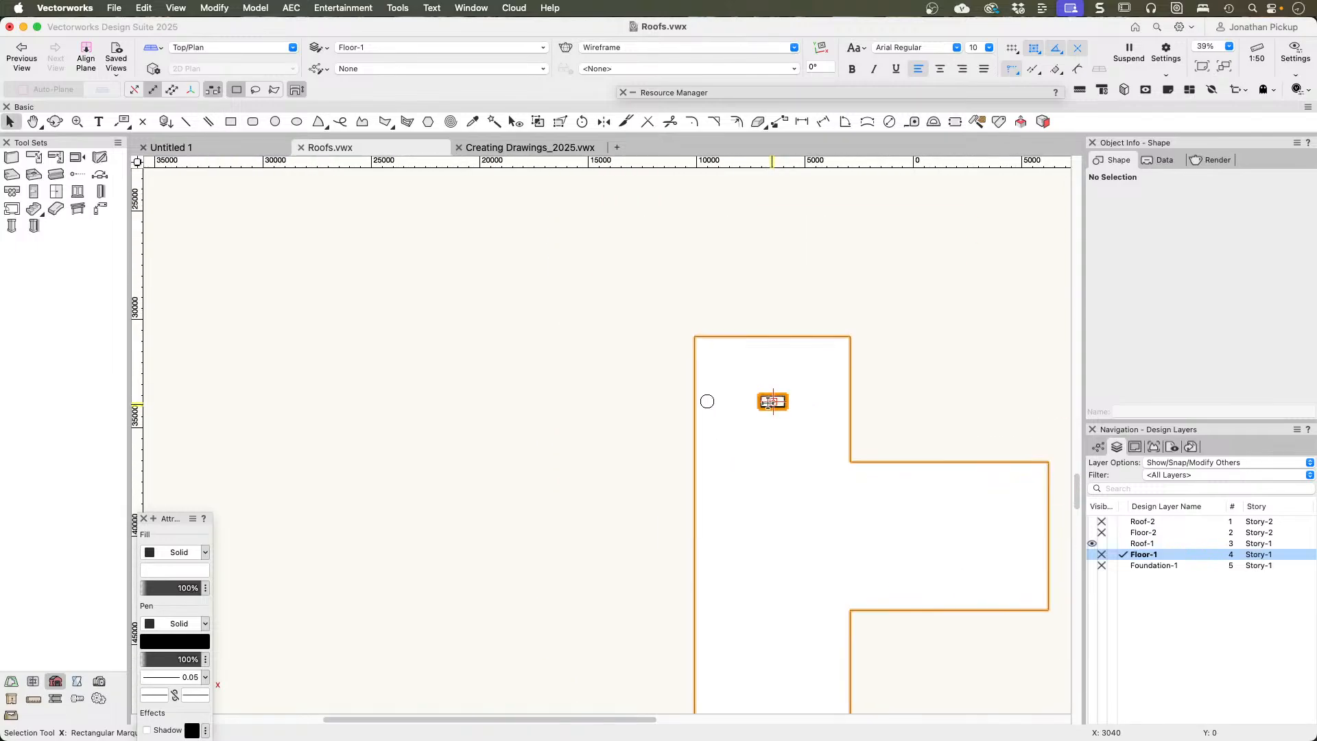
Step: Recheck the repositioned skylight's corner and building line offsets in its roof element settings
click(763, 403)
click(759, 399)
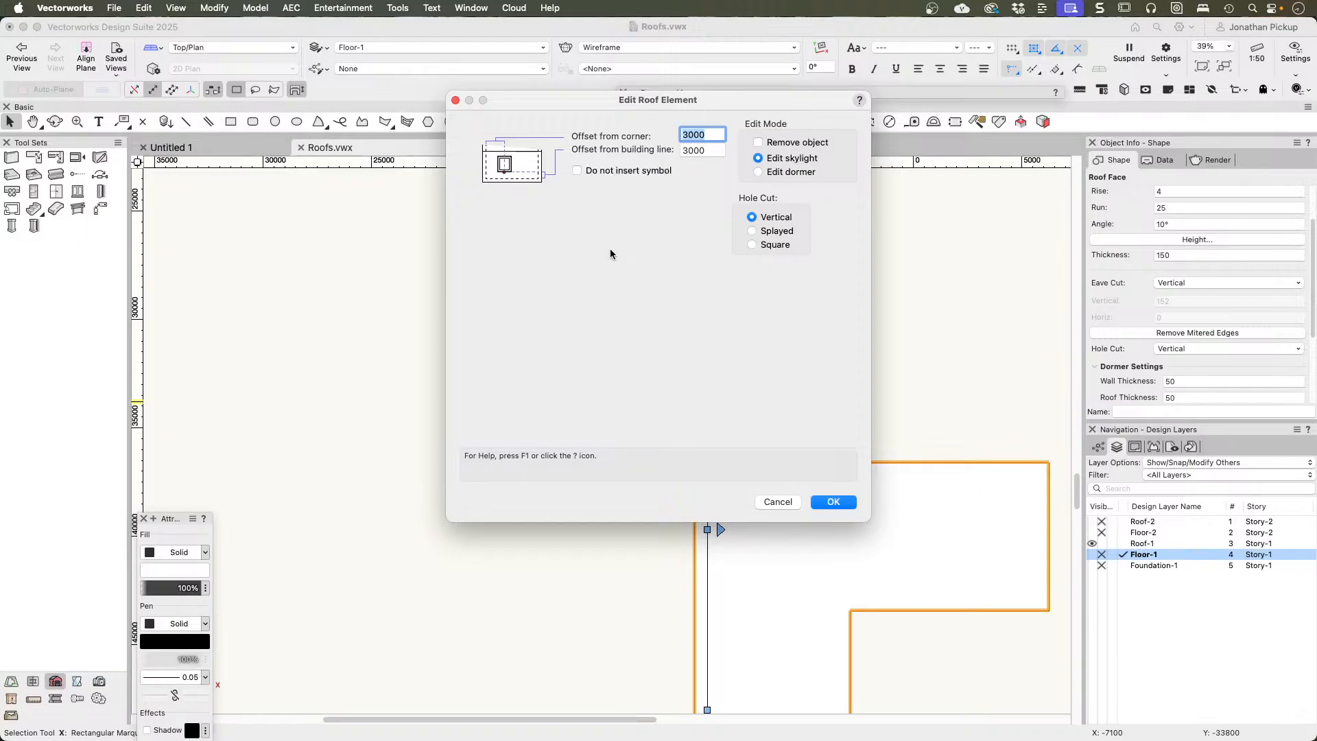
key(Return)
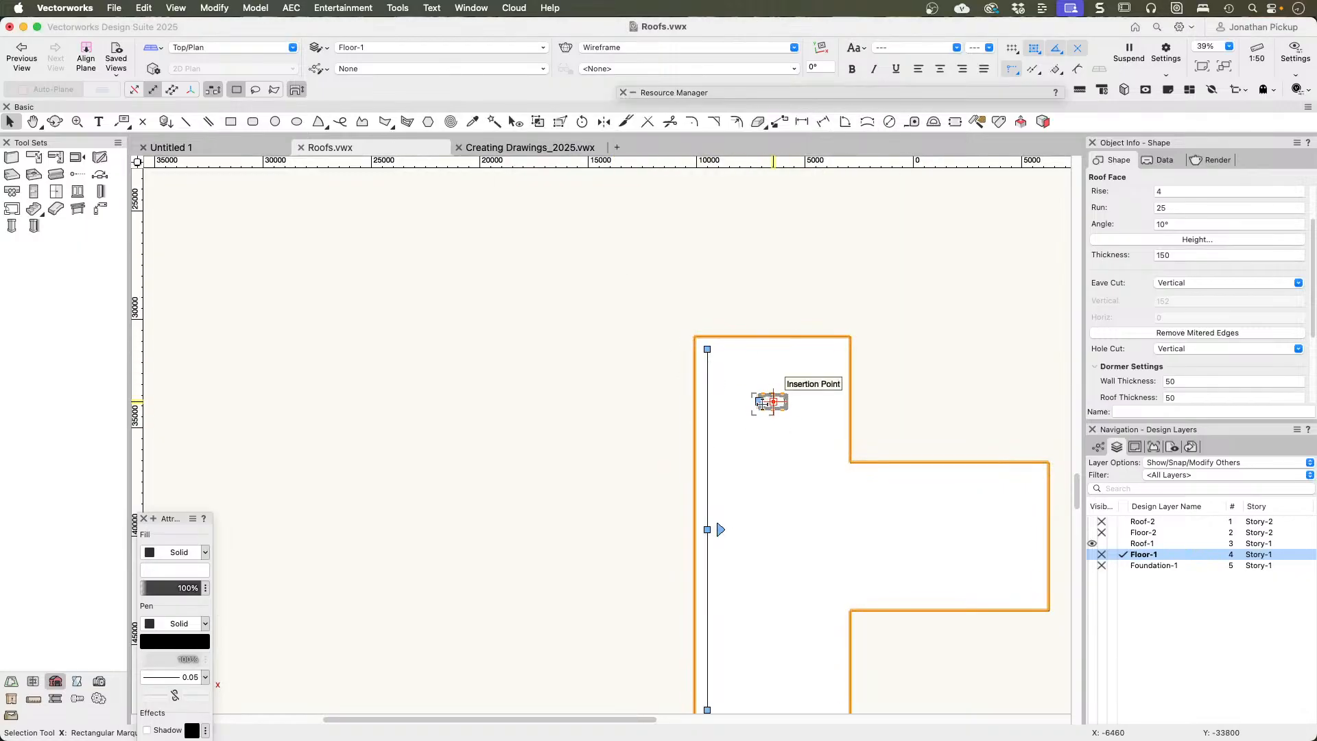
click(761, 403)
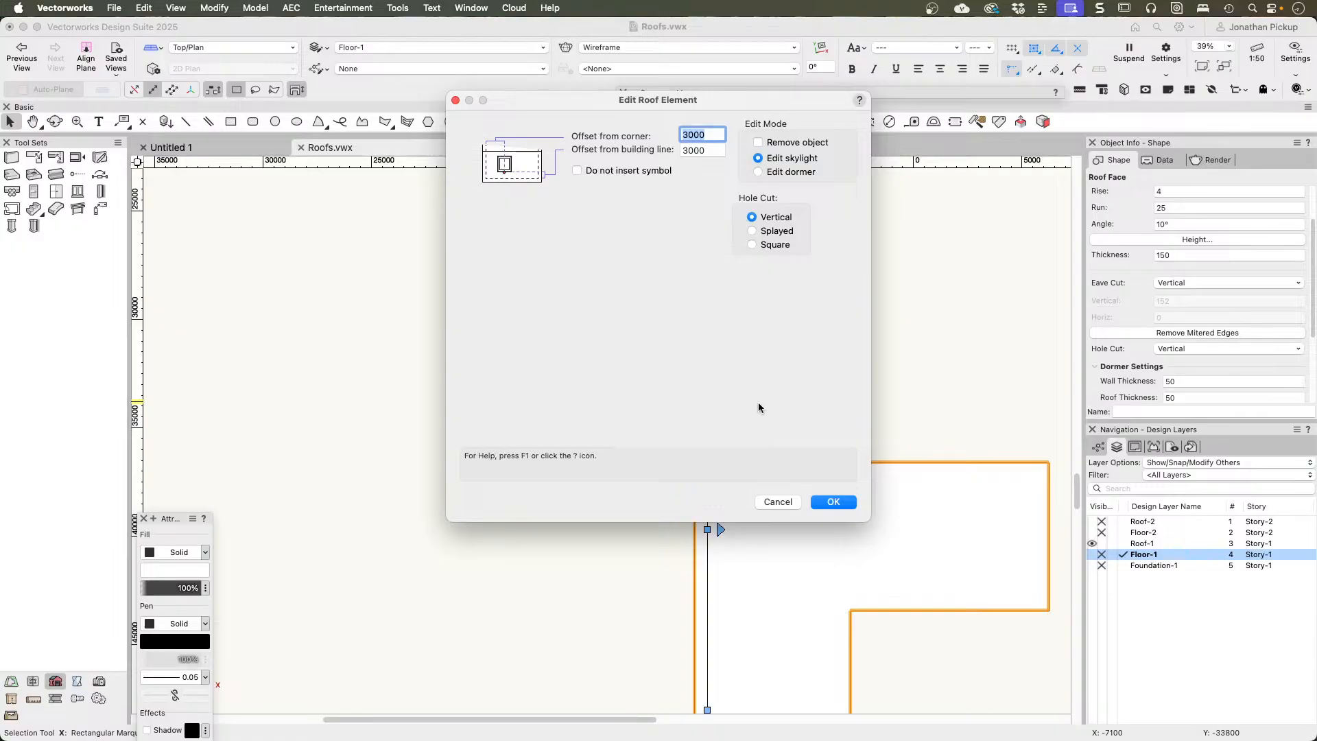
key(Return)
Step: Draw a rectangle about 1488 by 859 mm from the inside wall corner below the skylight, using the walls seen through the roof
scroll(767, 432, up, 5)
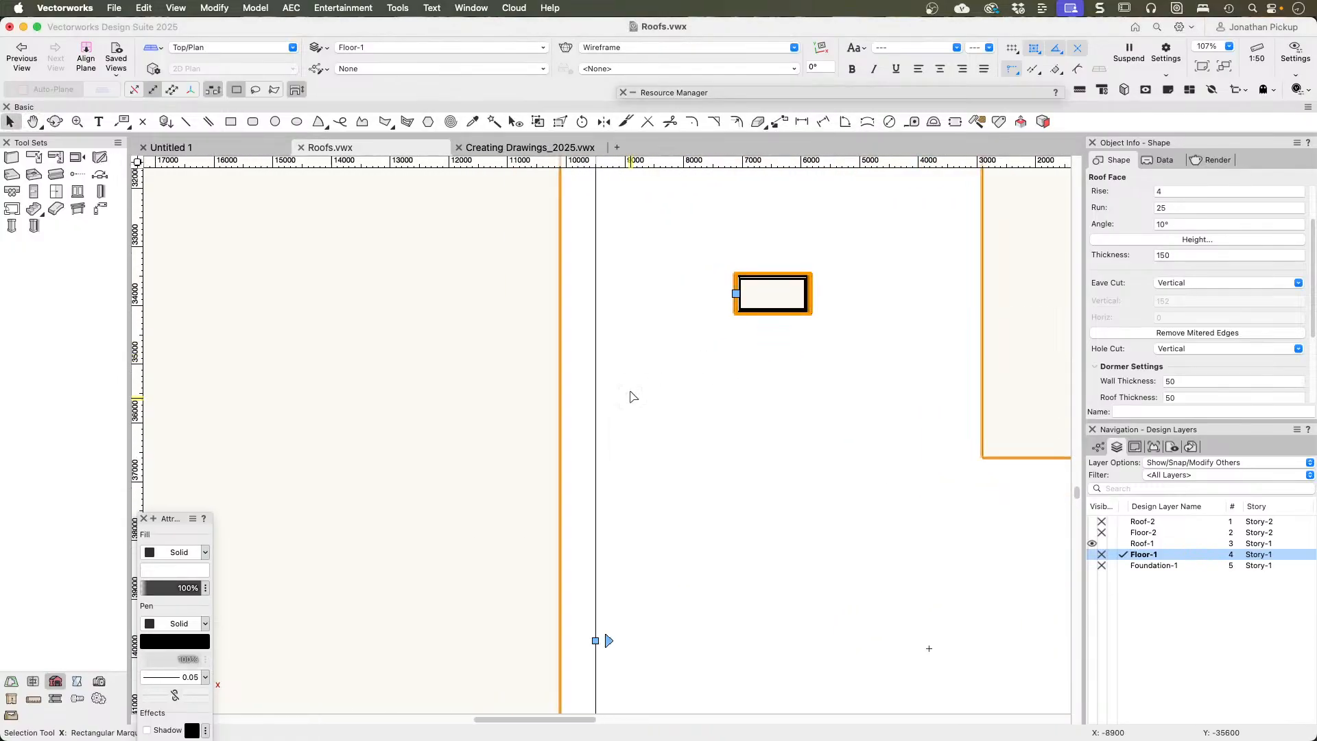
scroll(646, 360, down, 1)
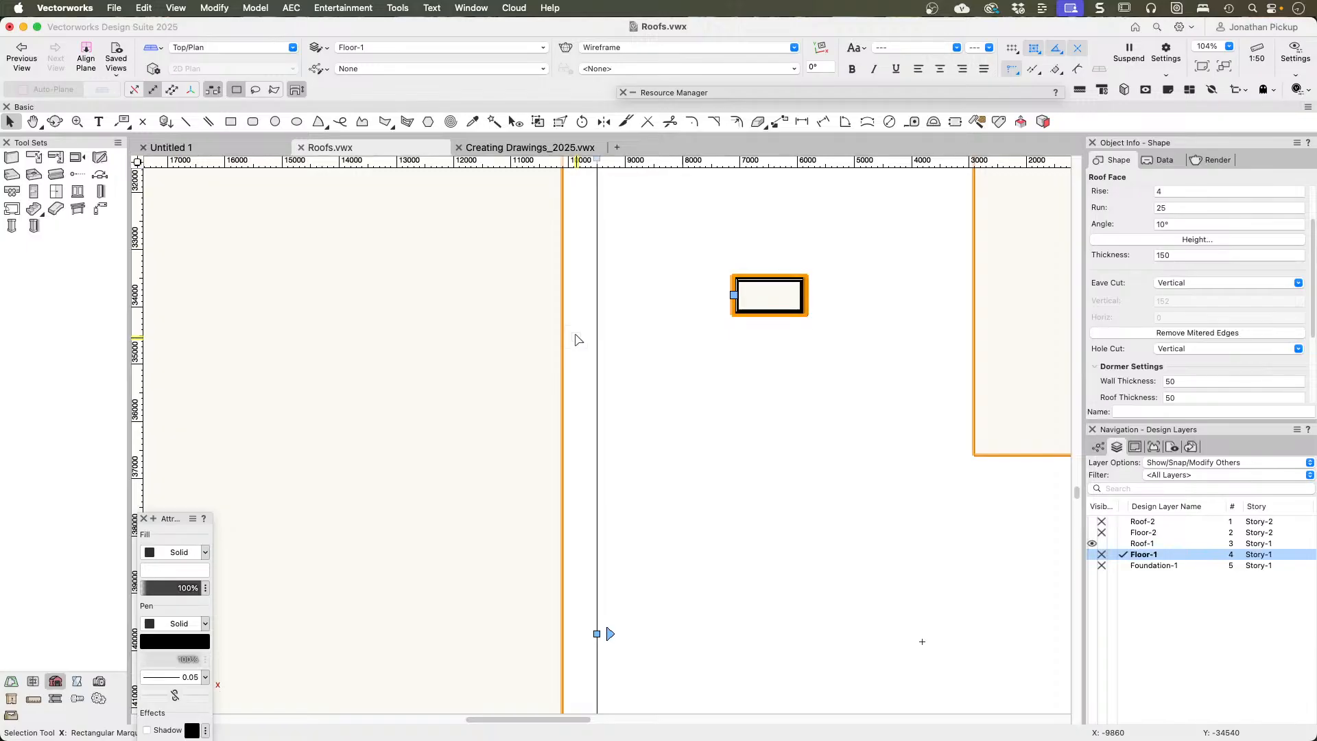
key(4)
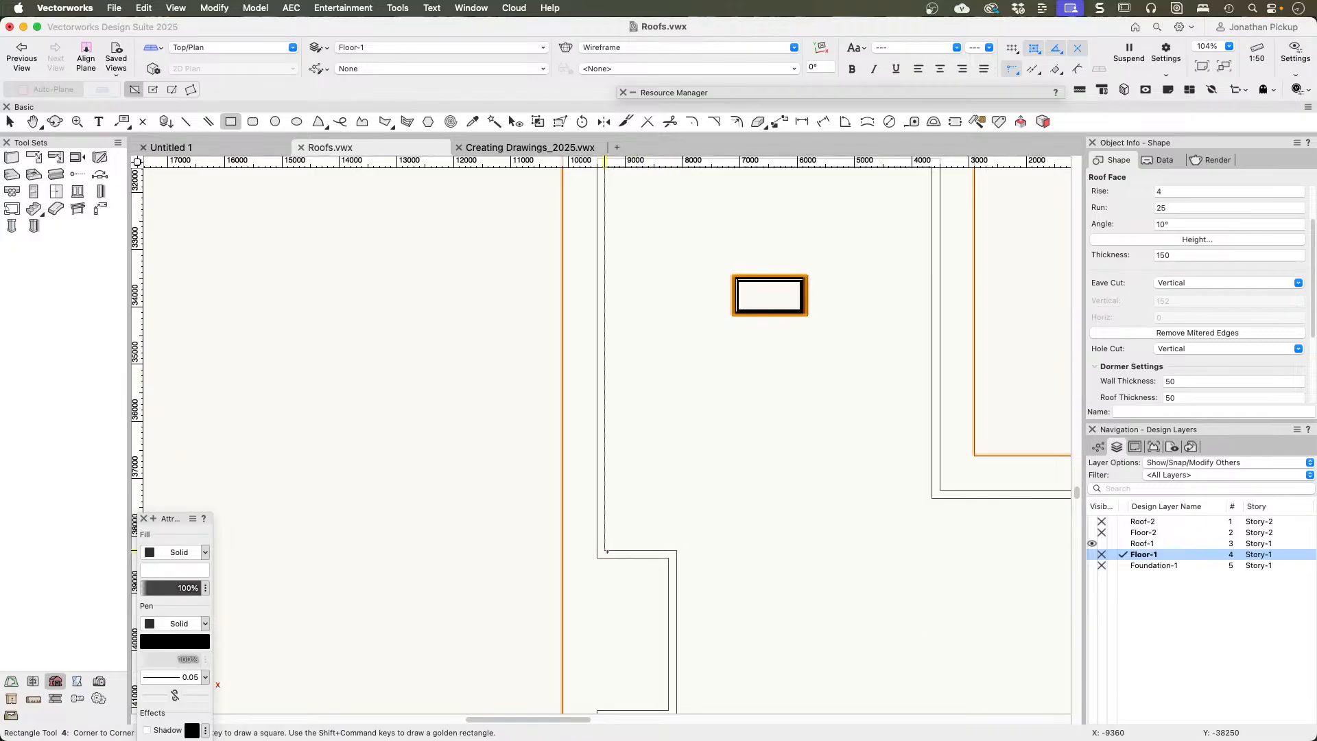
click(606, 551)
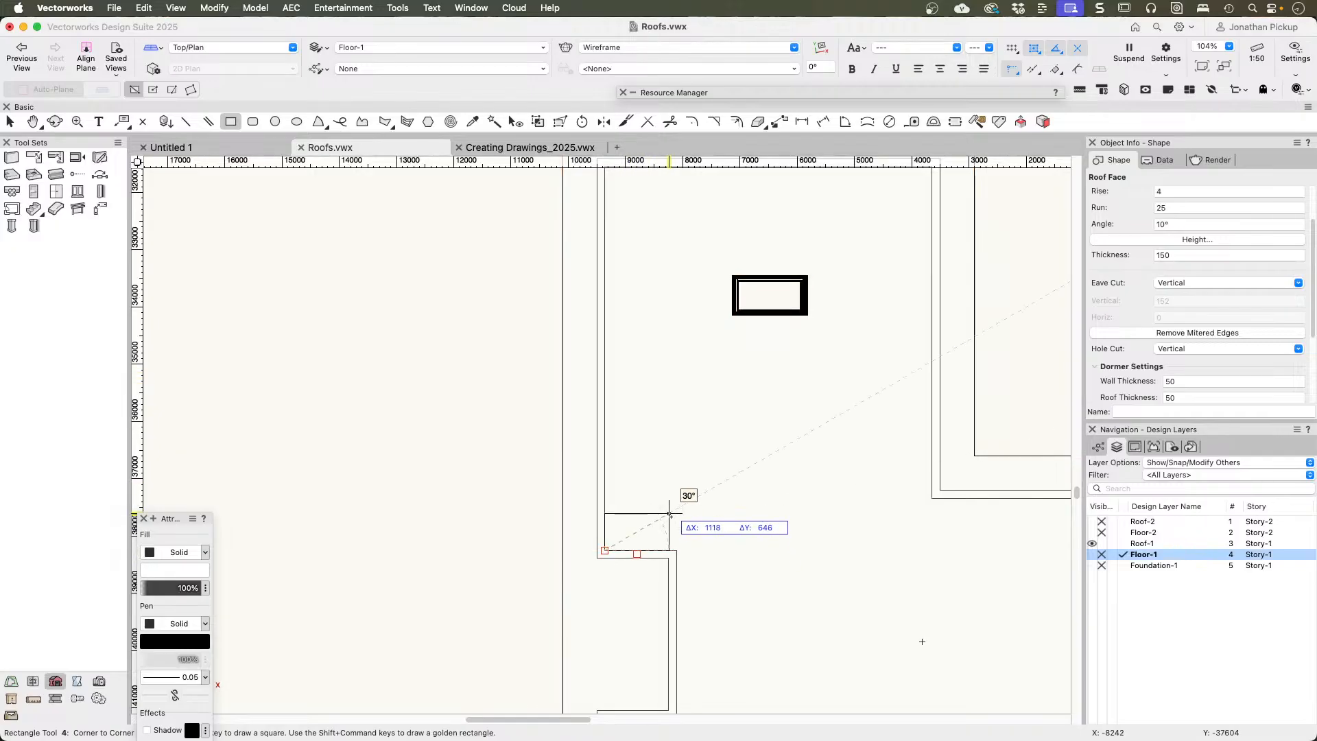
click(690, 501)
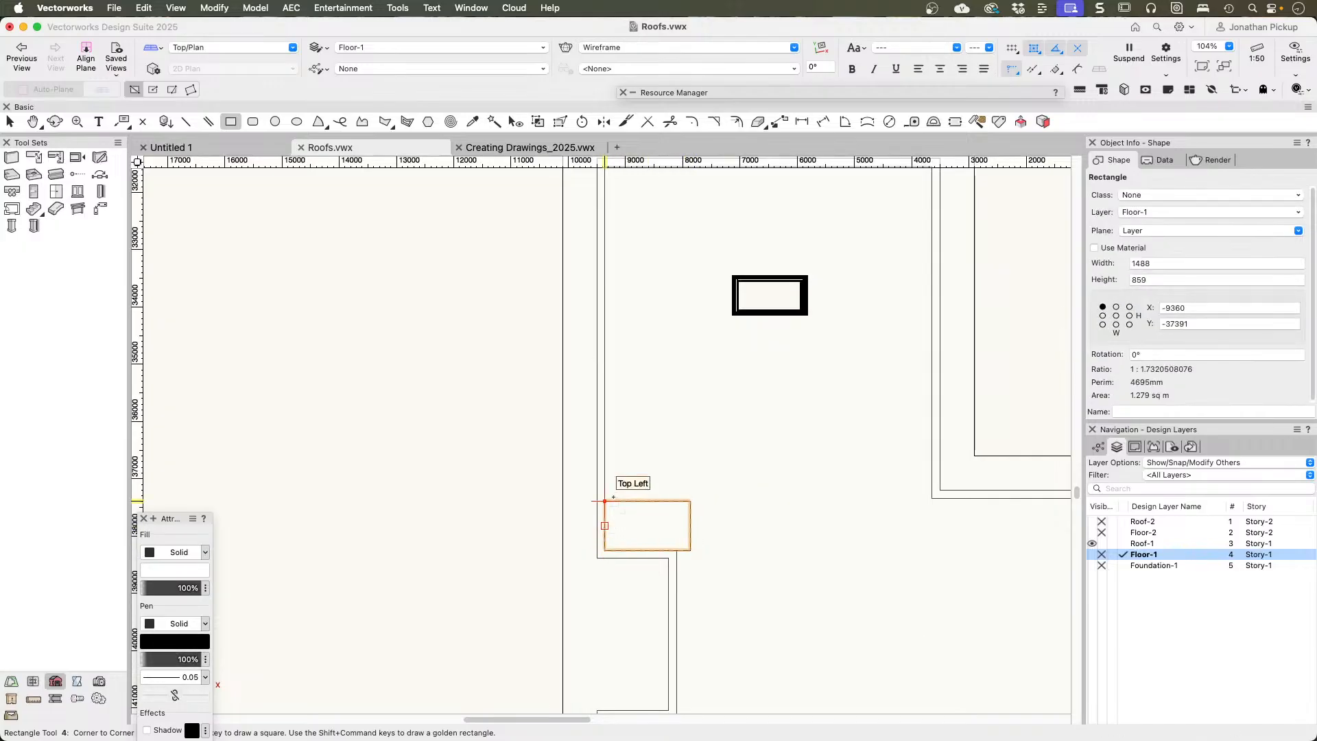
key(b)
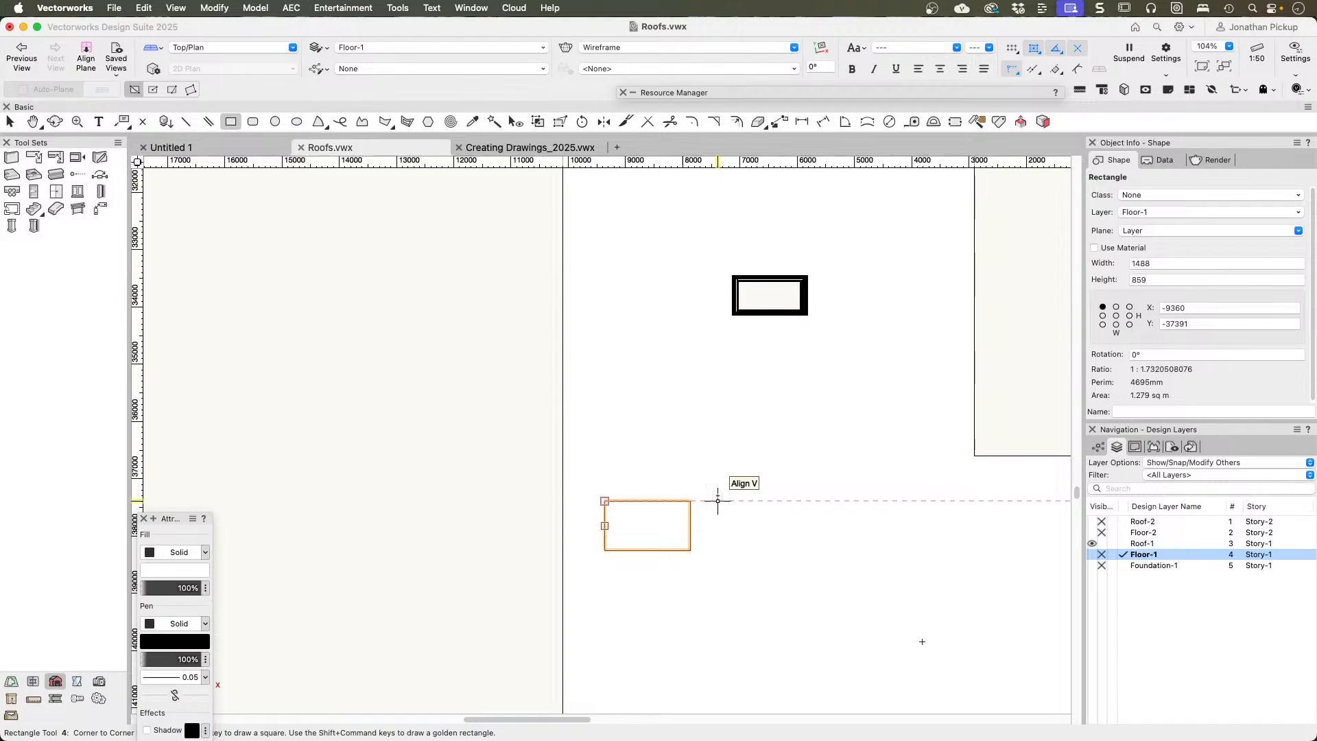
Step: Move the rectangle by an X offset of 600 and a Y offset of 600
key(super+m)
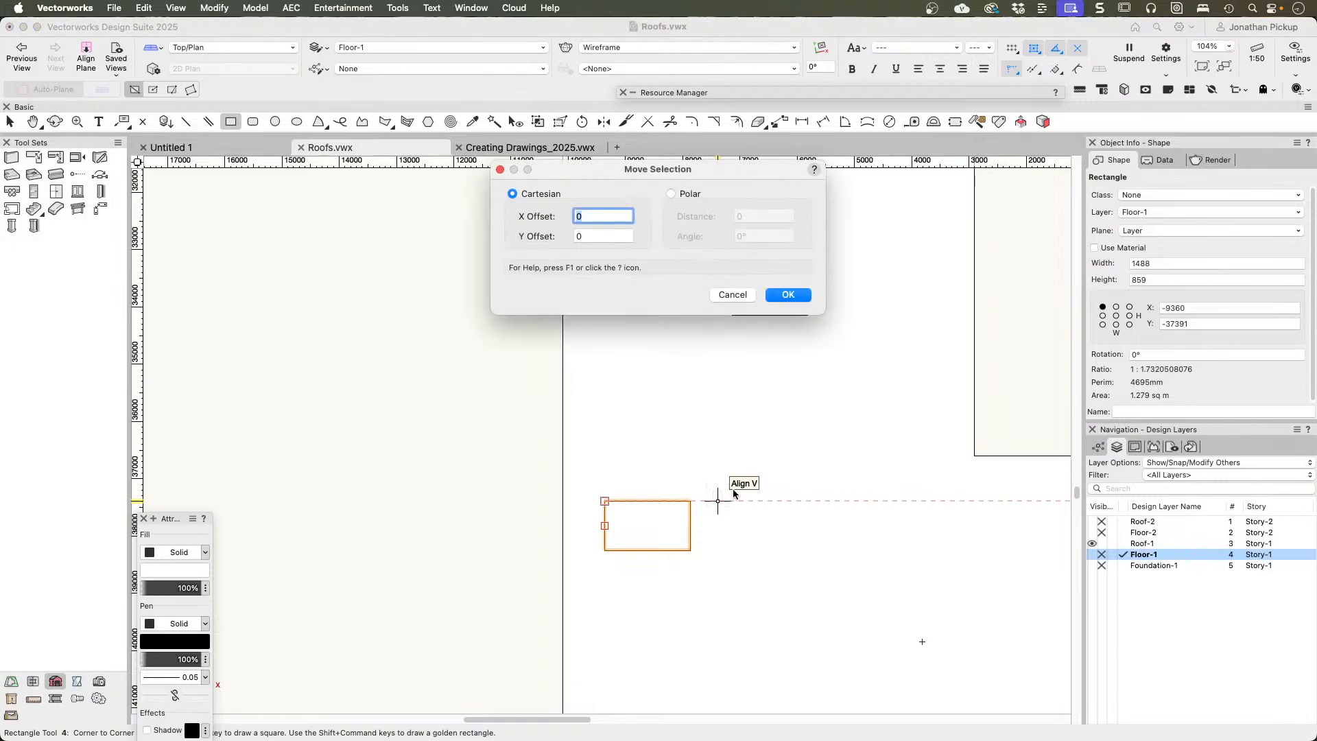
key(Tab)
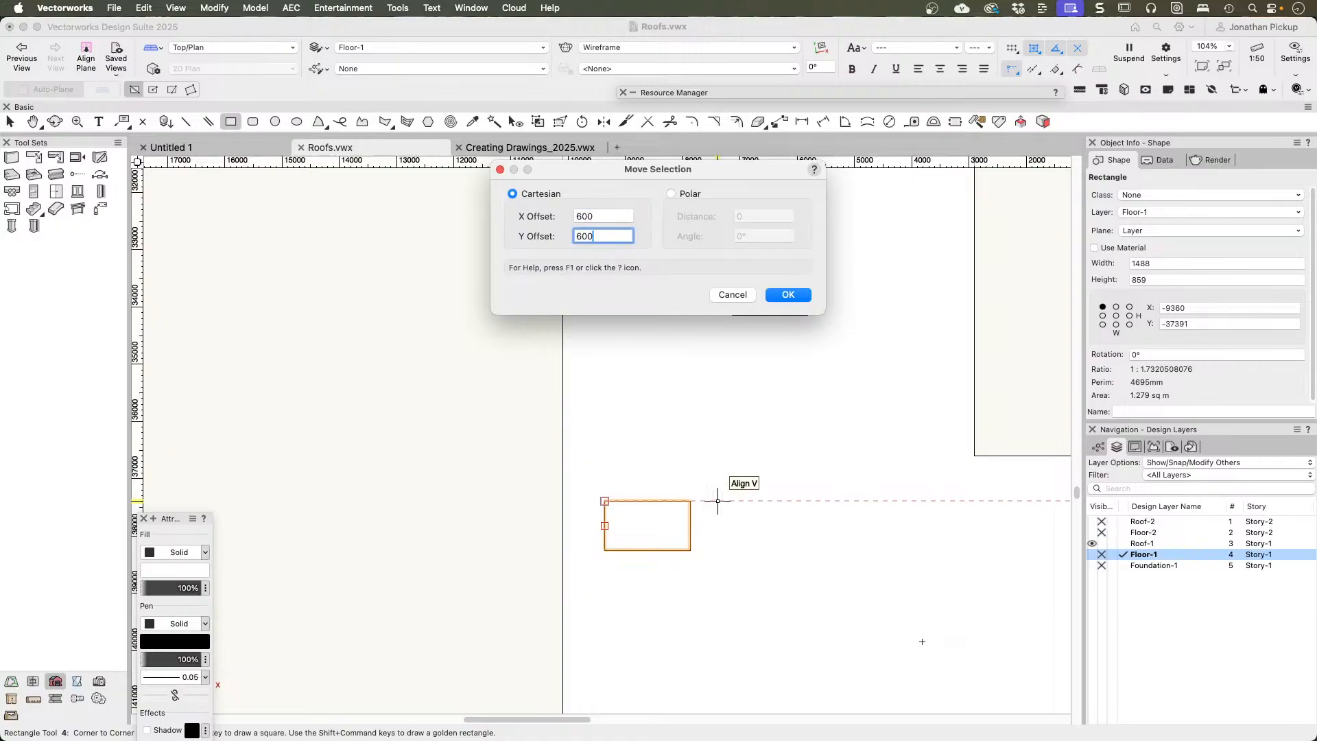
key(Return)
key(x)
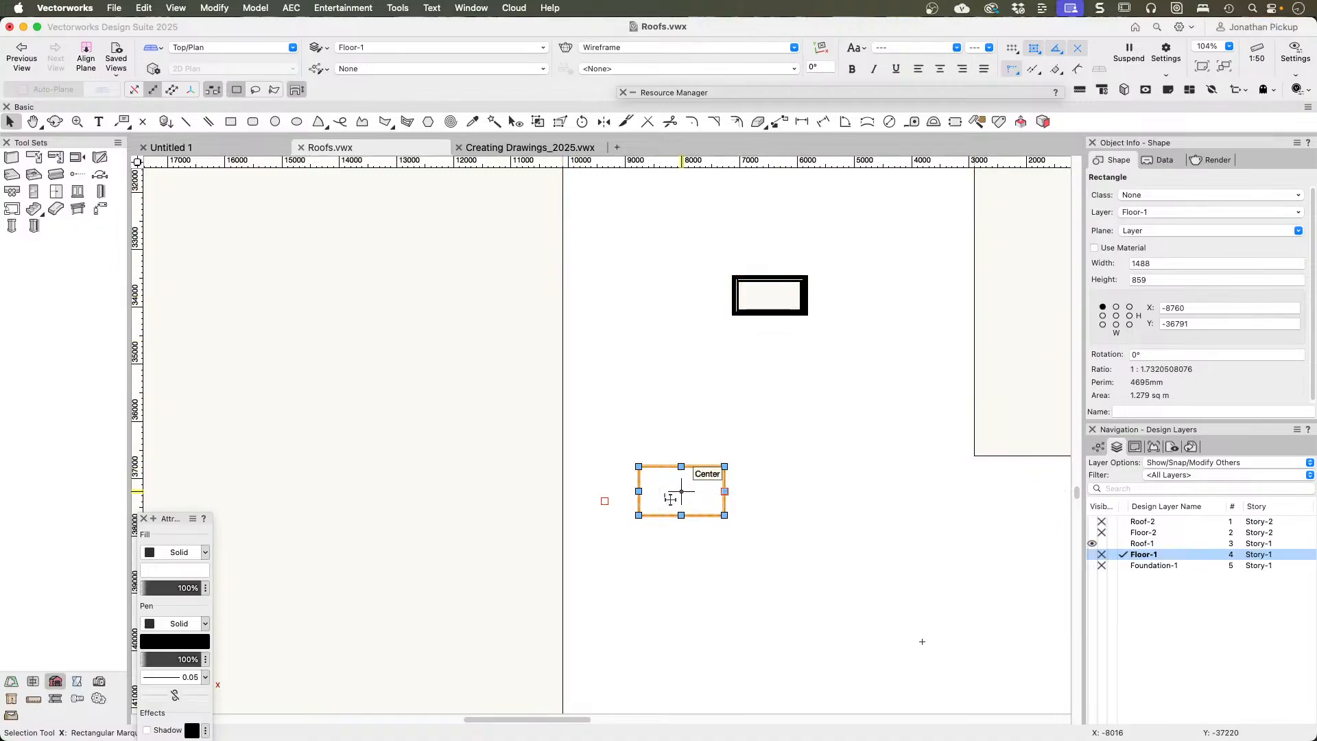
Step: Dimension the vertical distance from the building's outer wall corner above the skylight to the centre of the placement rectangle
scroll(676, 462, down, 5)
middle_drag(674, 466, 662, 489)
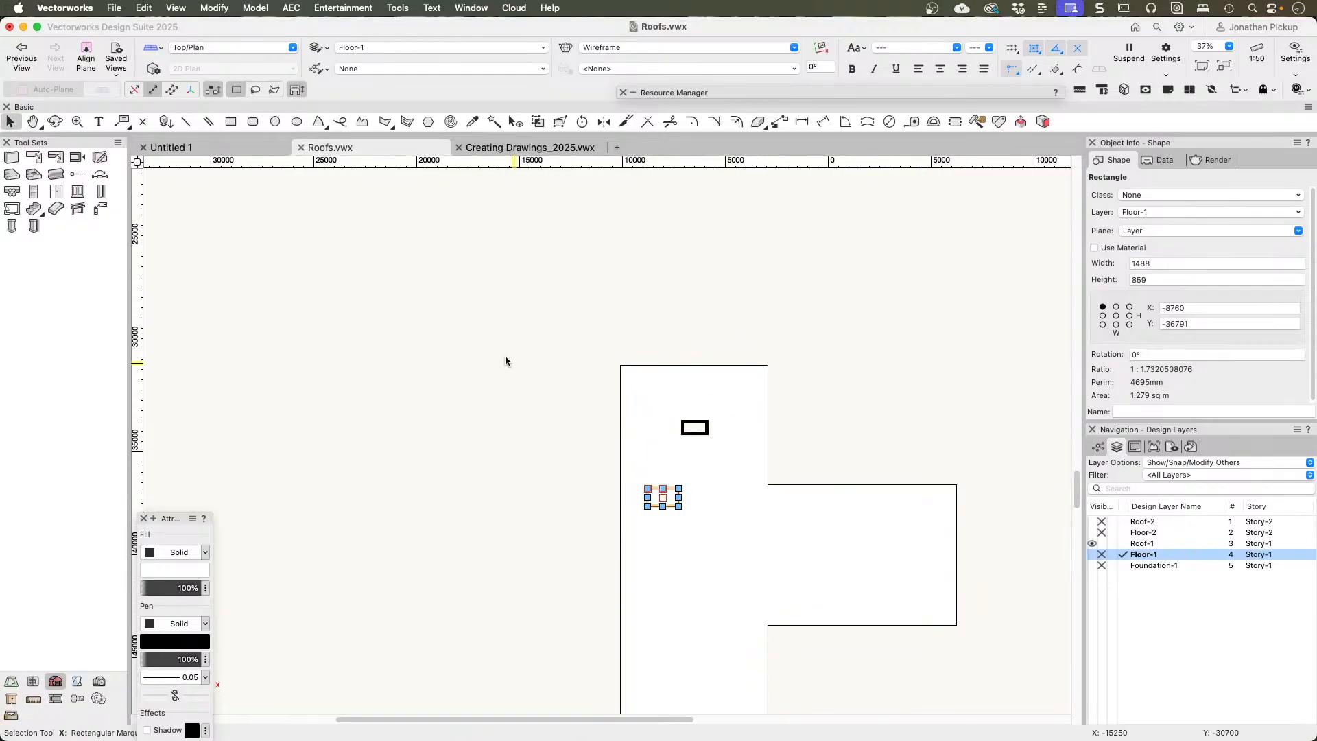
key(d)
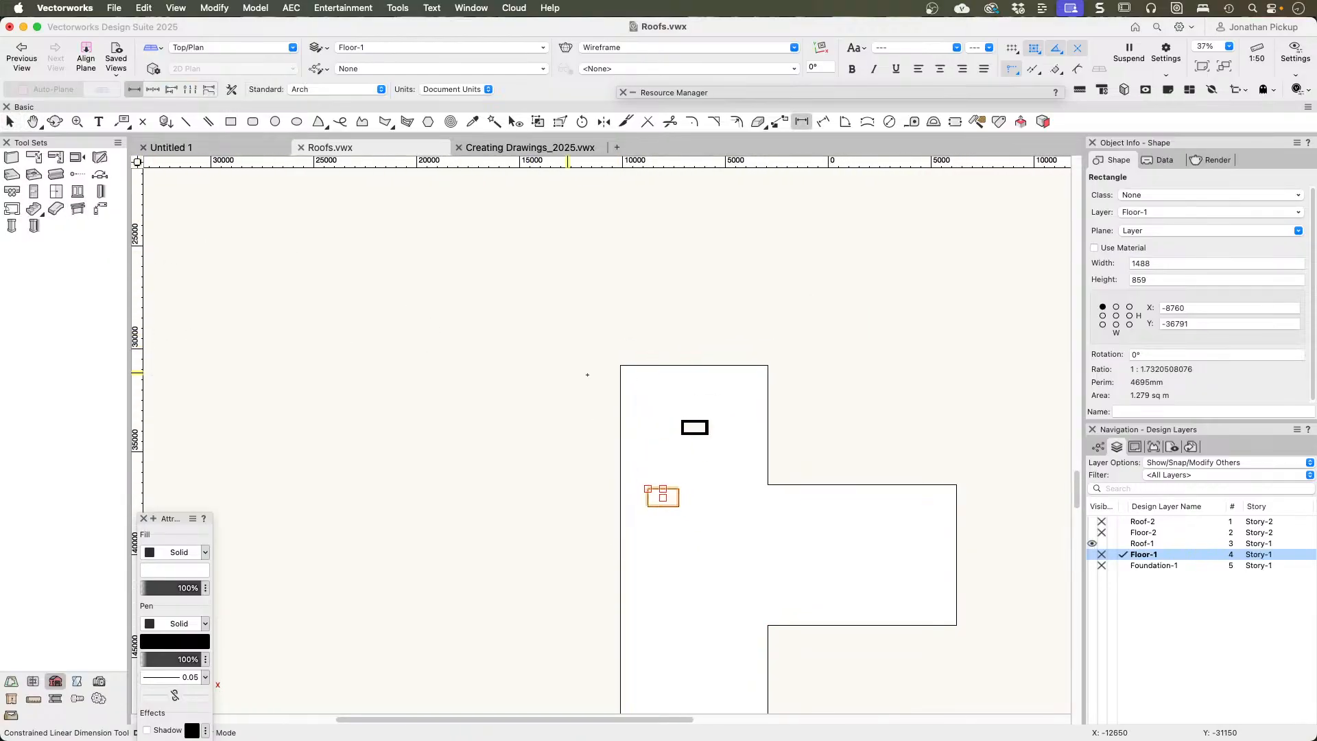
key(b)
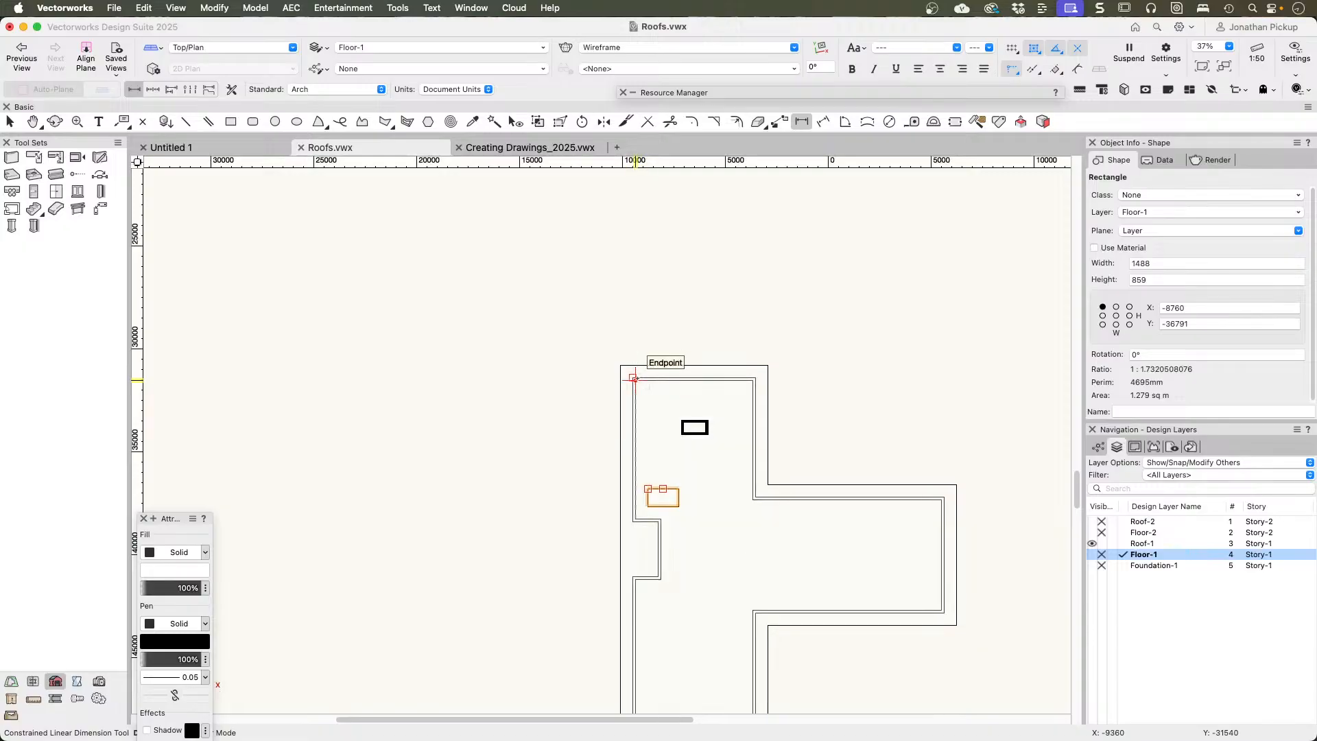
click(631, 375)
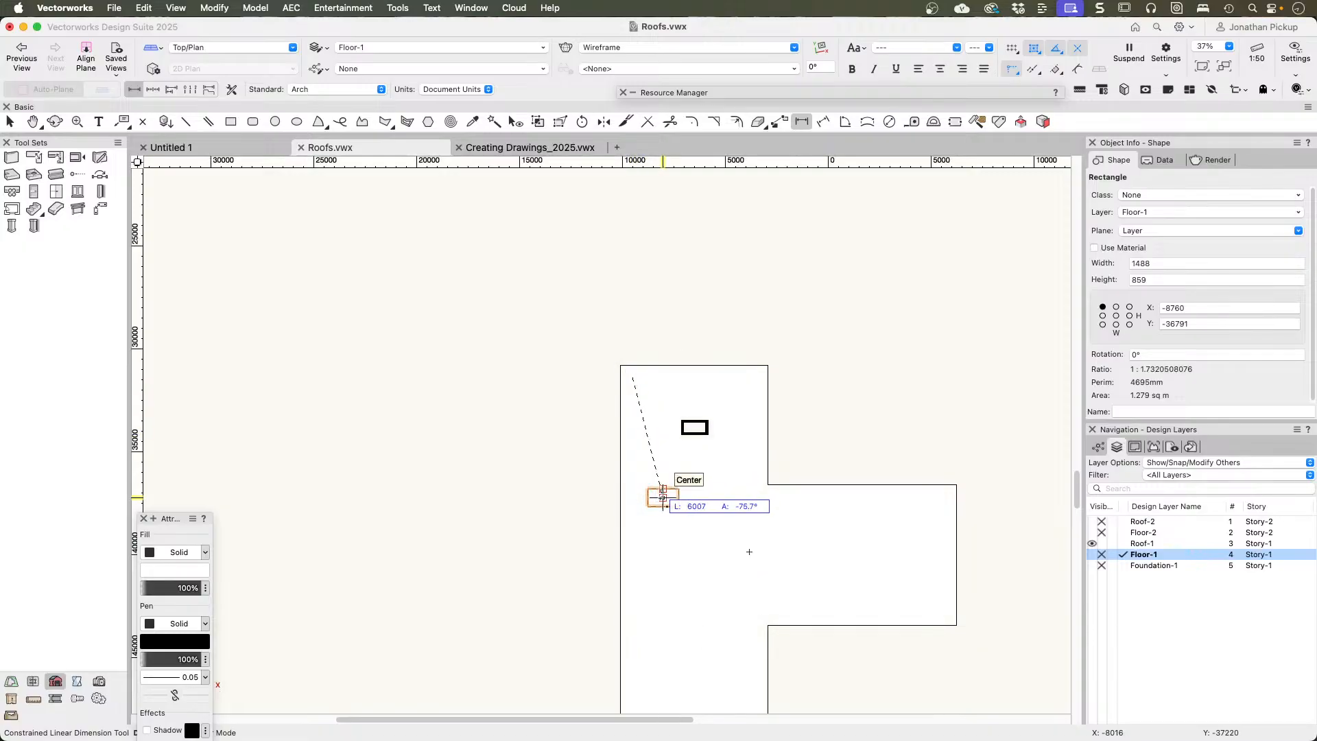
click(663, 496)
click(722, 481)
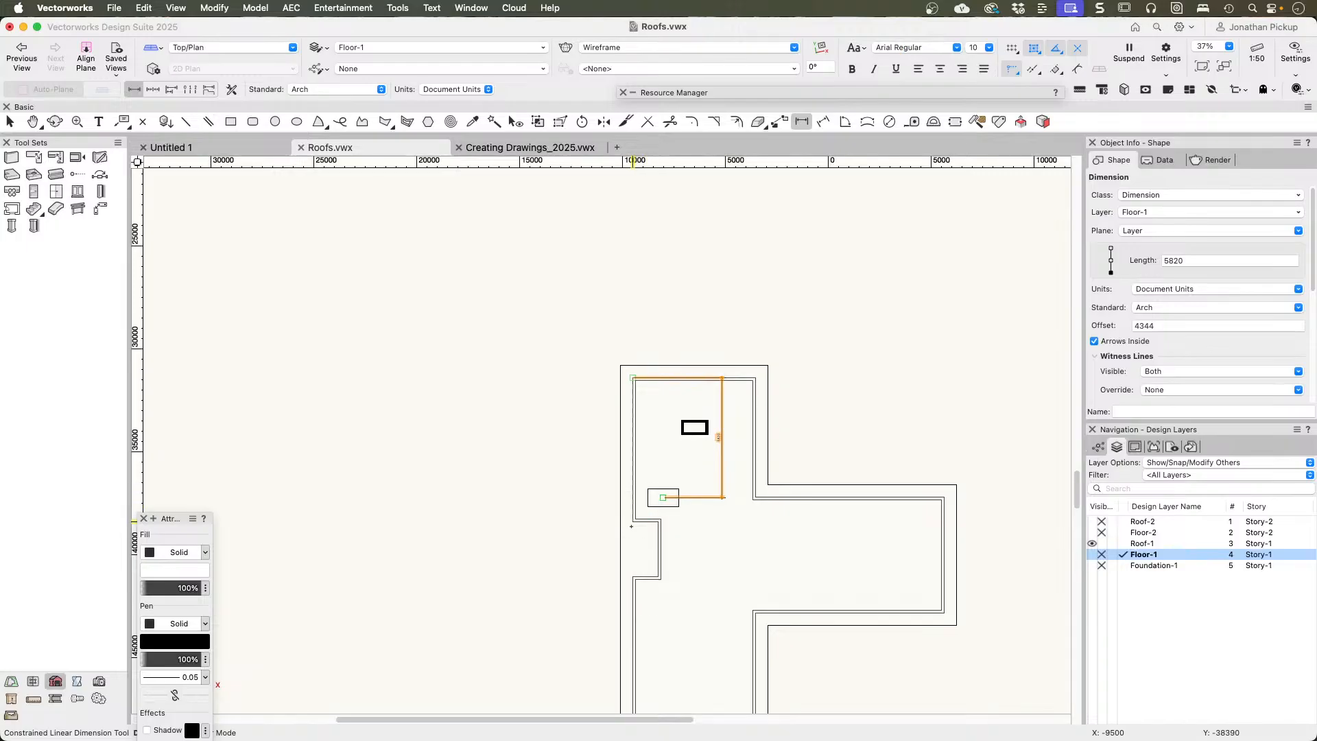
Step: Dimension the horizontal distance from the outer wall face to the centre of the placement rectangle
click(632, 521)
click(662, 496)
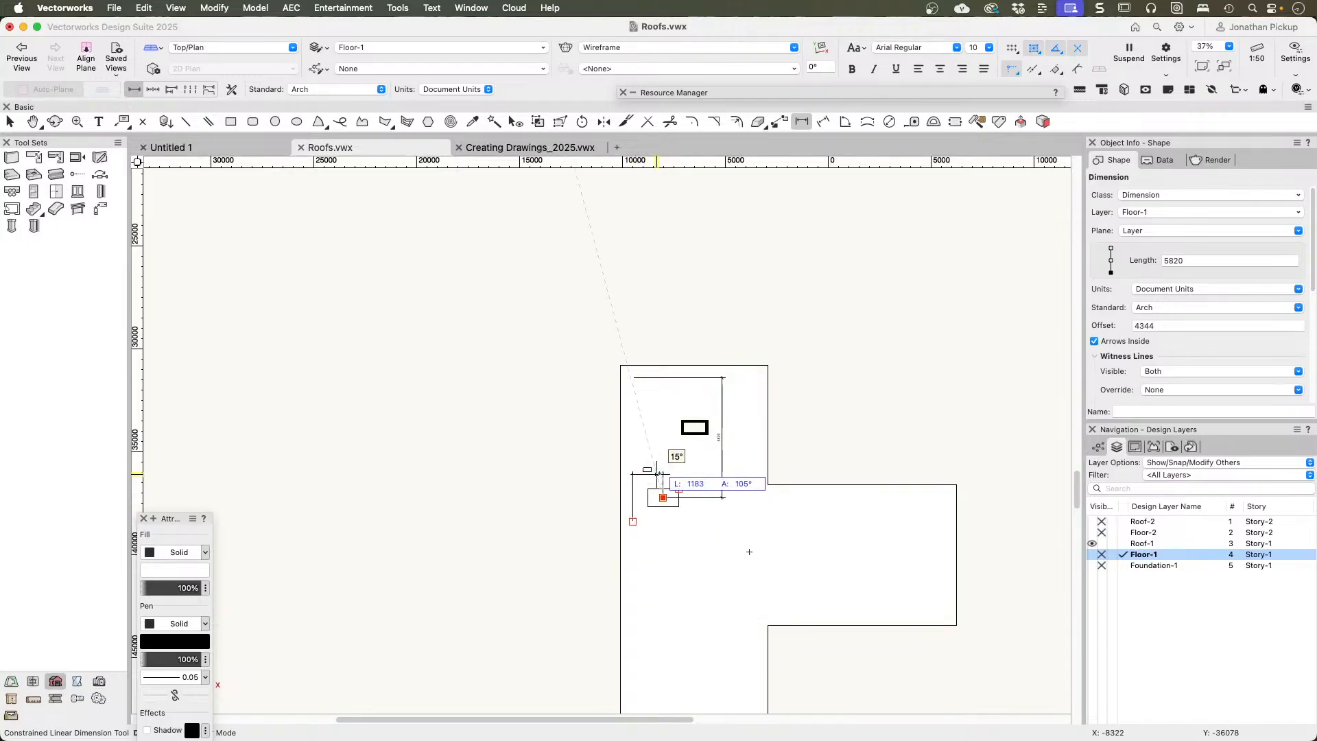
click(663, 475)
scroll(663, 478, up, 5)
scroll(657, 473, down, 3)
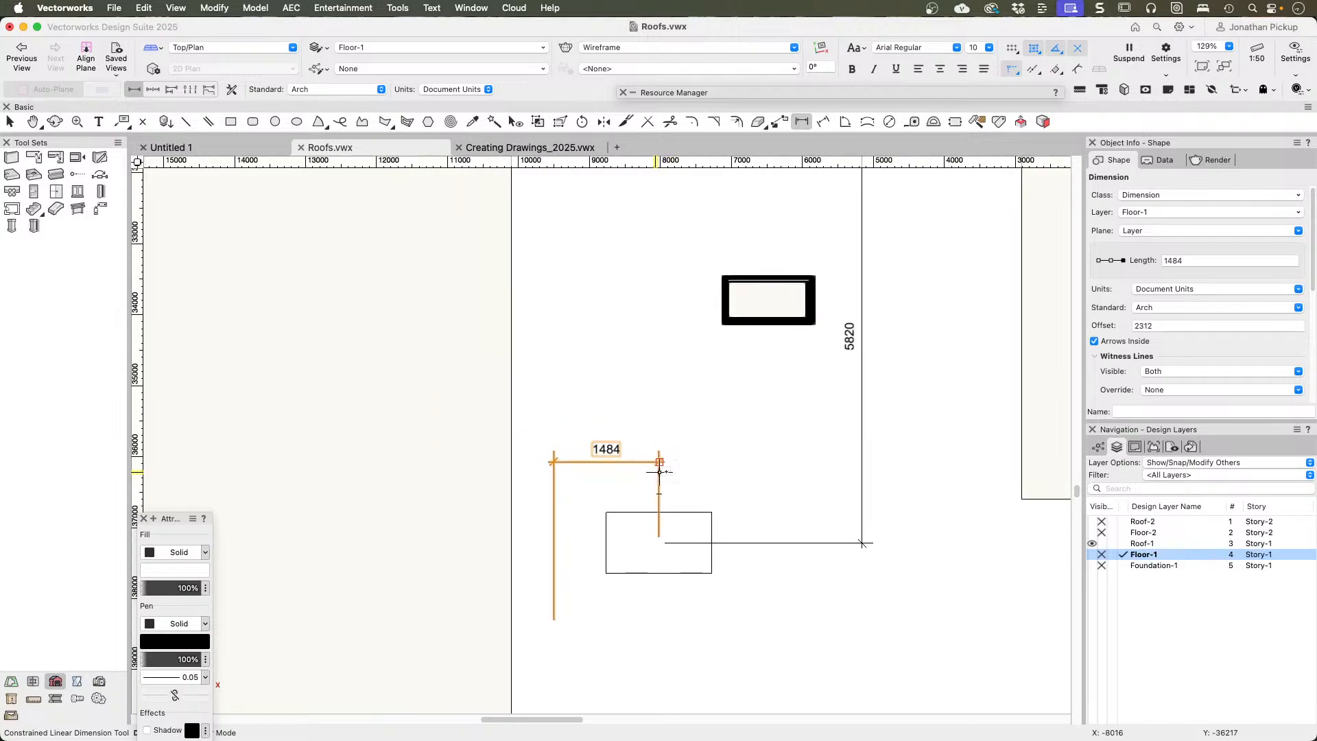
Step: Set the skylight's offset from corner to 5820 and its offset from building line to 1484
key(x)
click(711, 314)
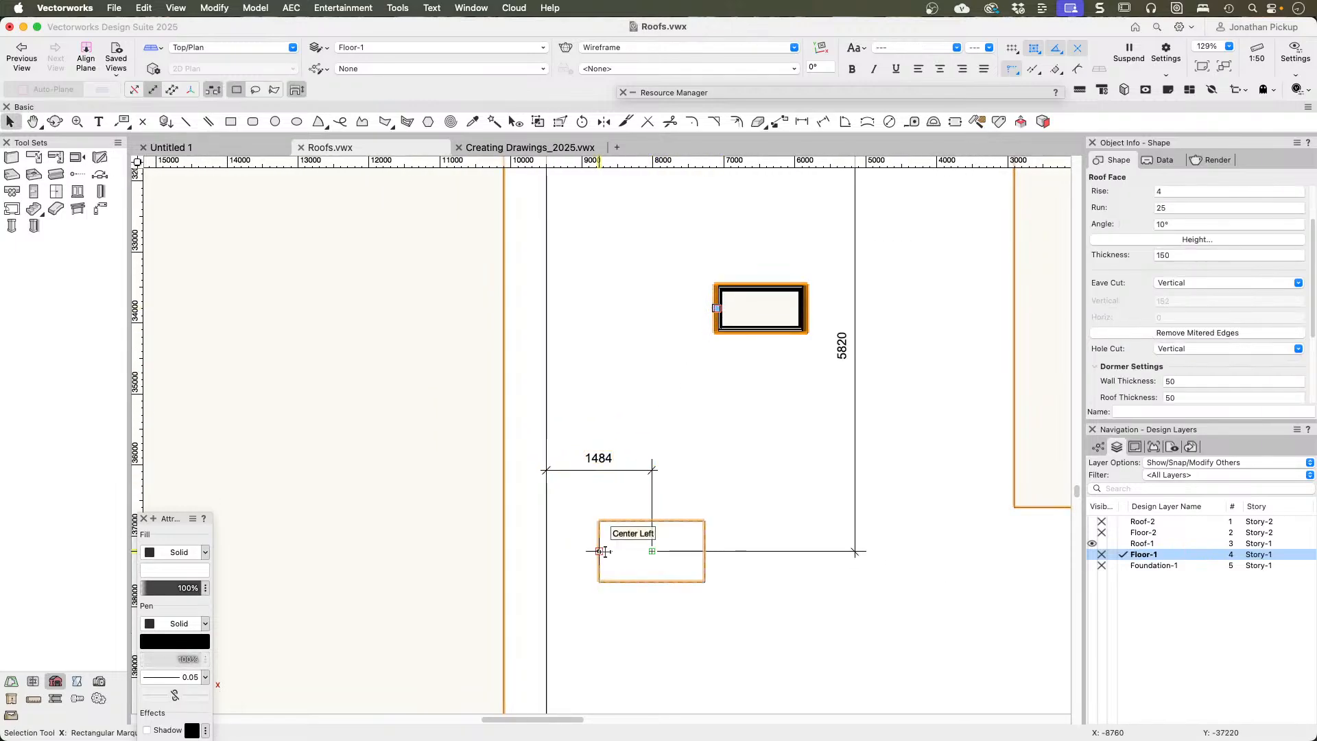
double_click(713, 310)
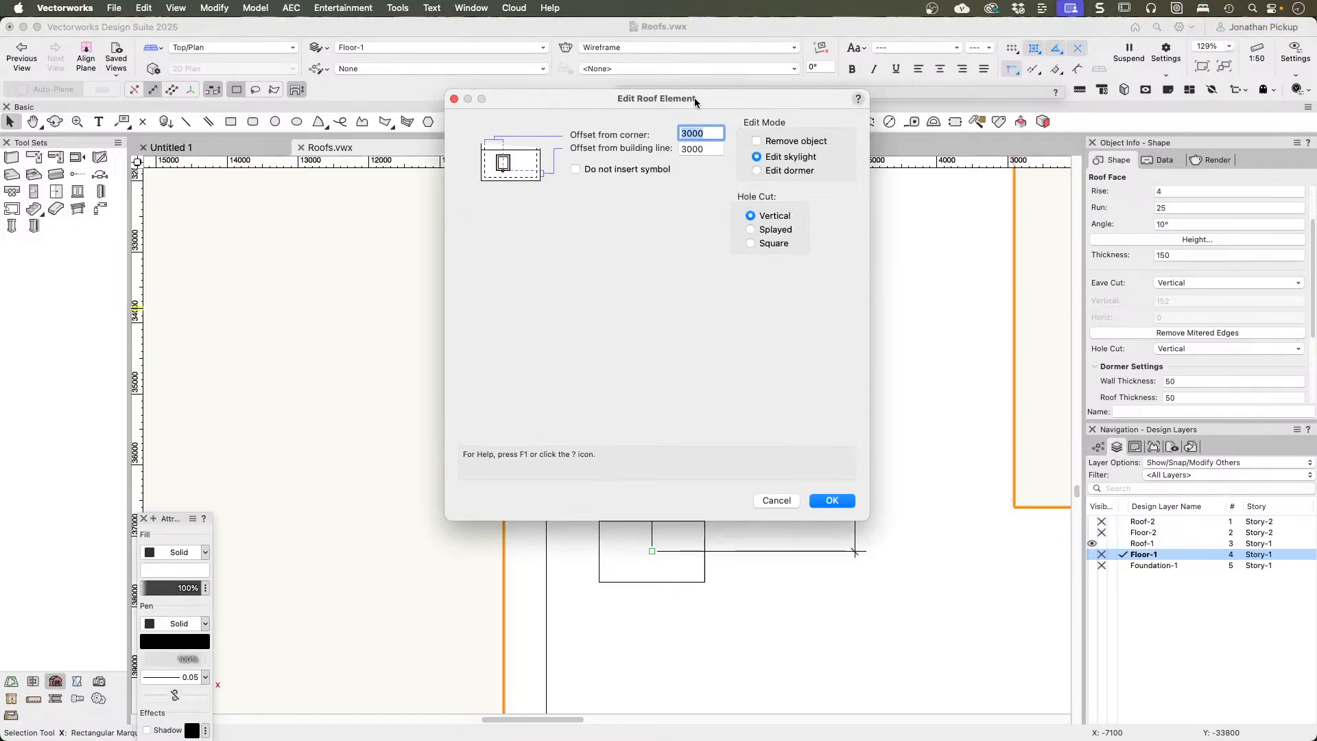
drag(694, 97, 411, 112)
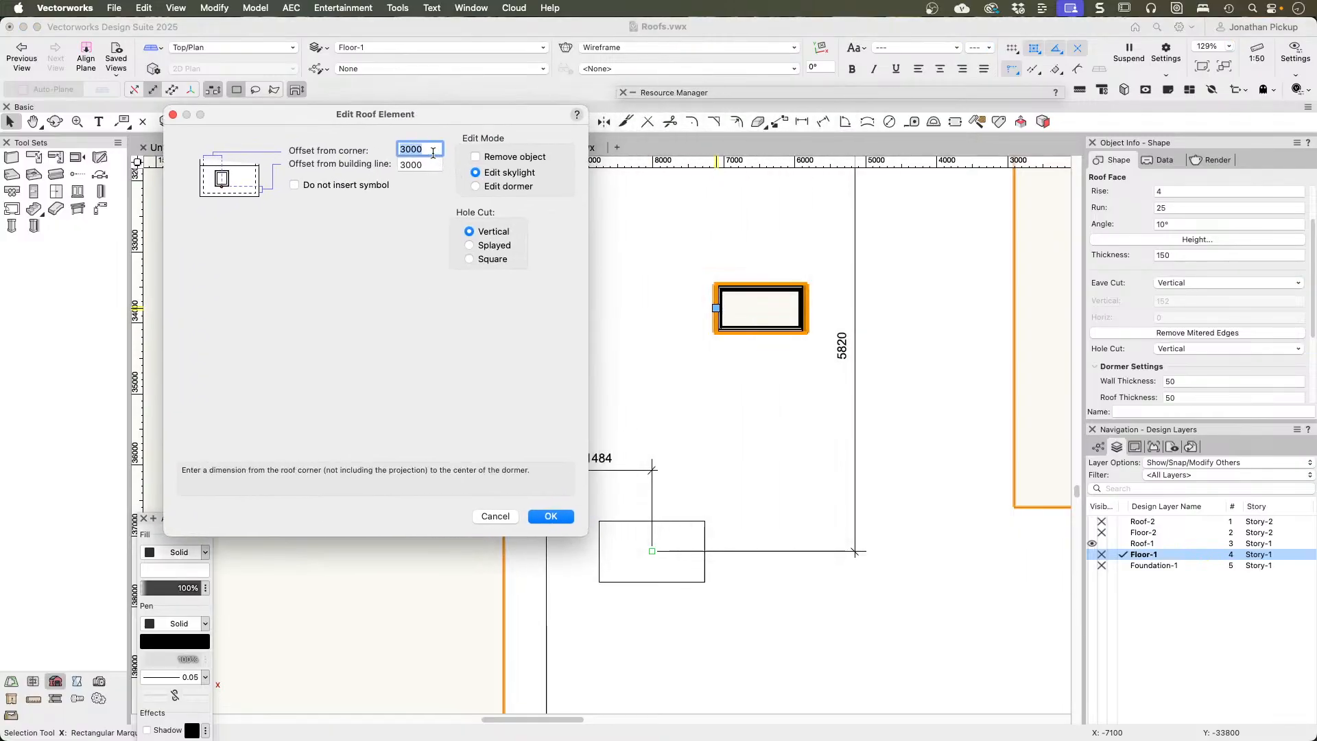
key(Tab)
key(Return)
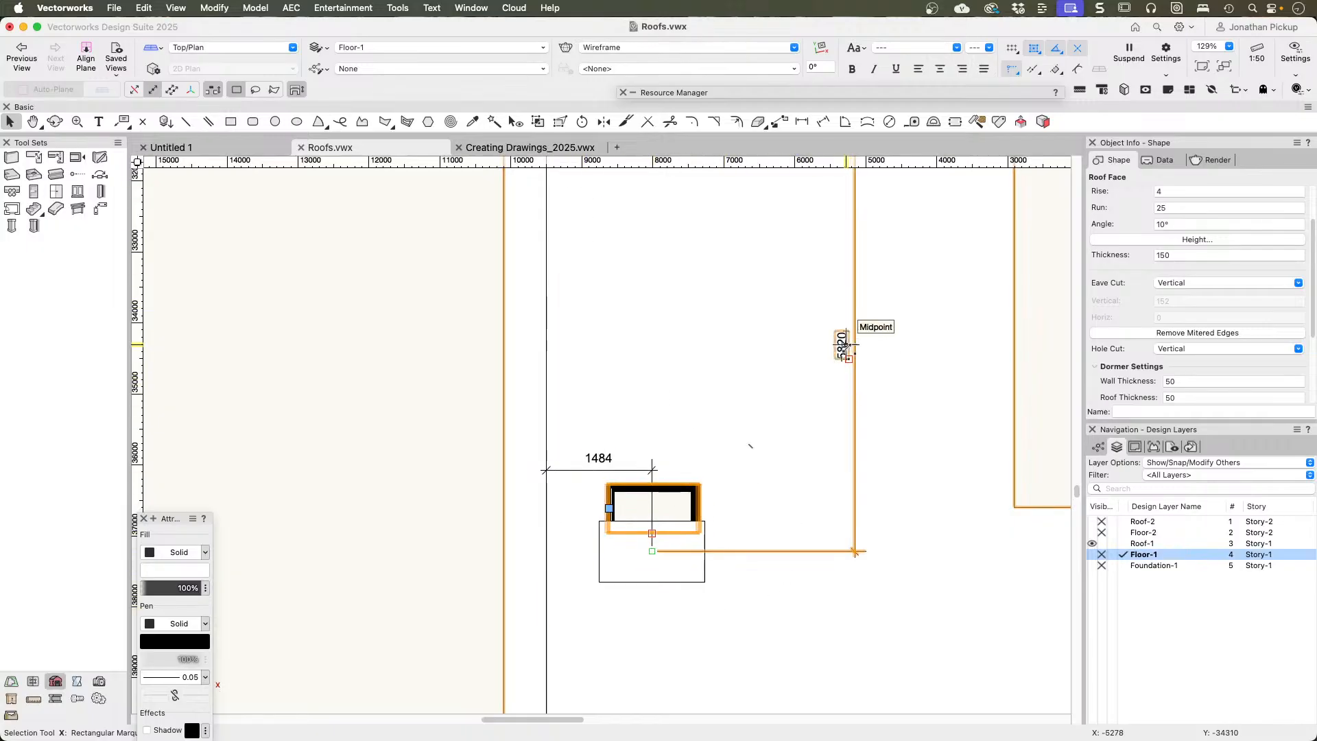
Step: Compare the skylight's corner and building line offsets in its roof element settings with the two dimensions
scroll(845, 345, down, 5)
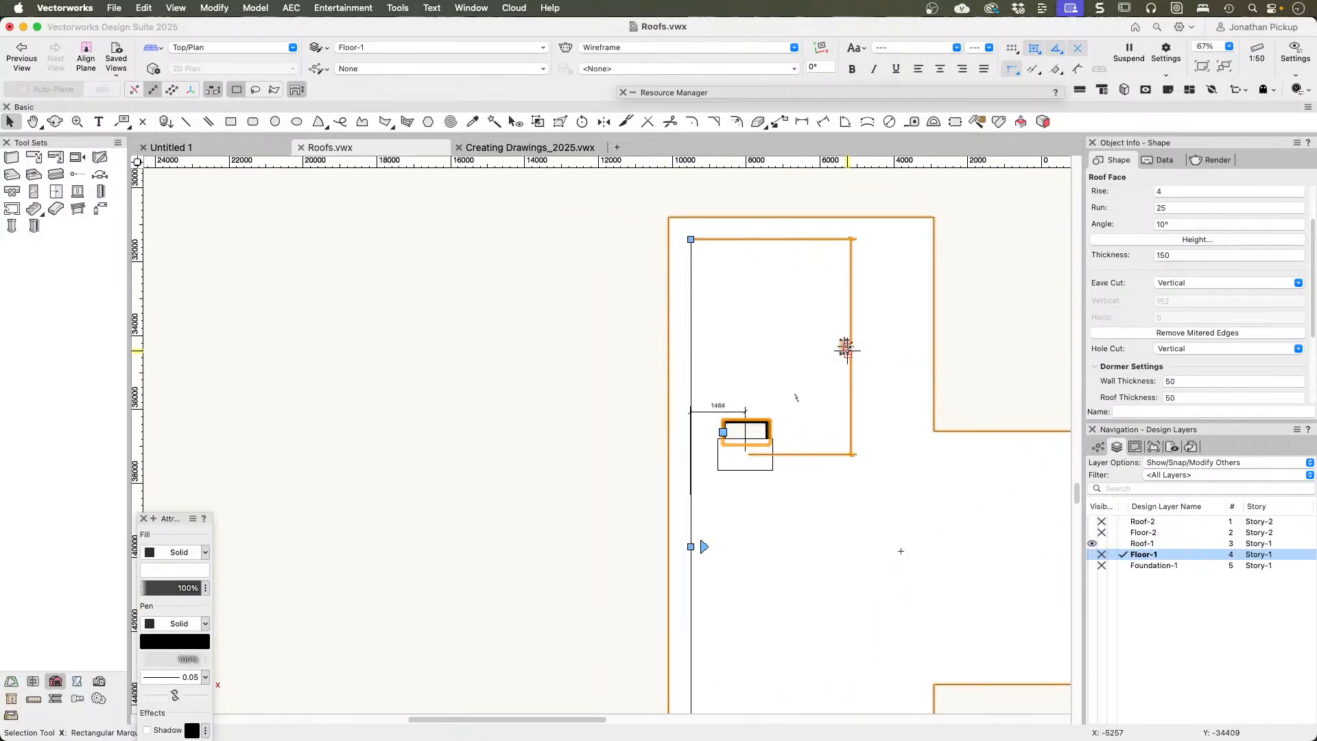
scroll(771, 409, up, 6)
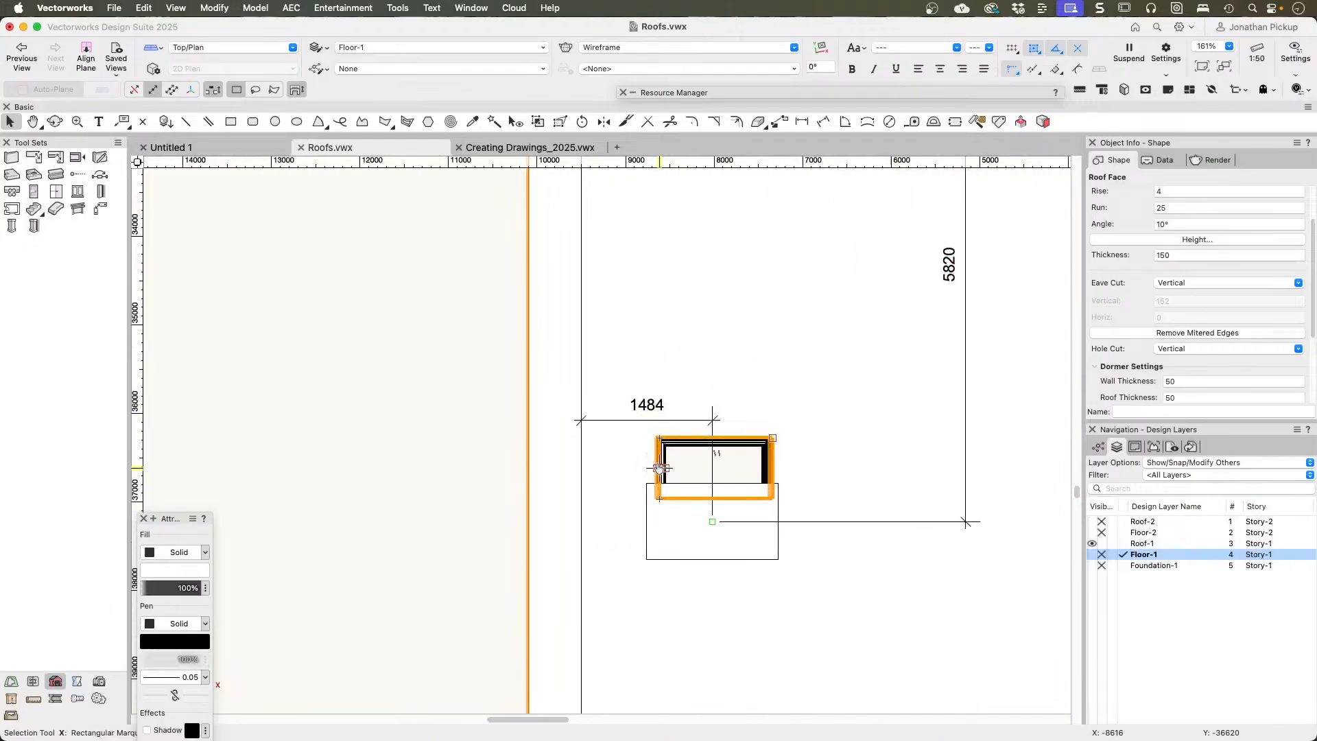
double_click(658, 468)
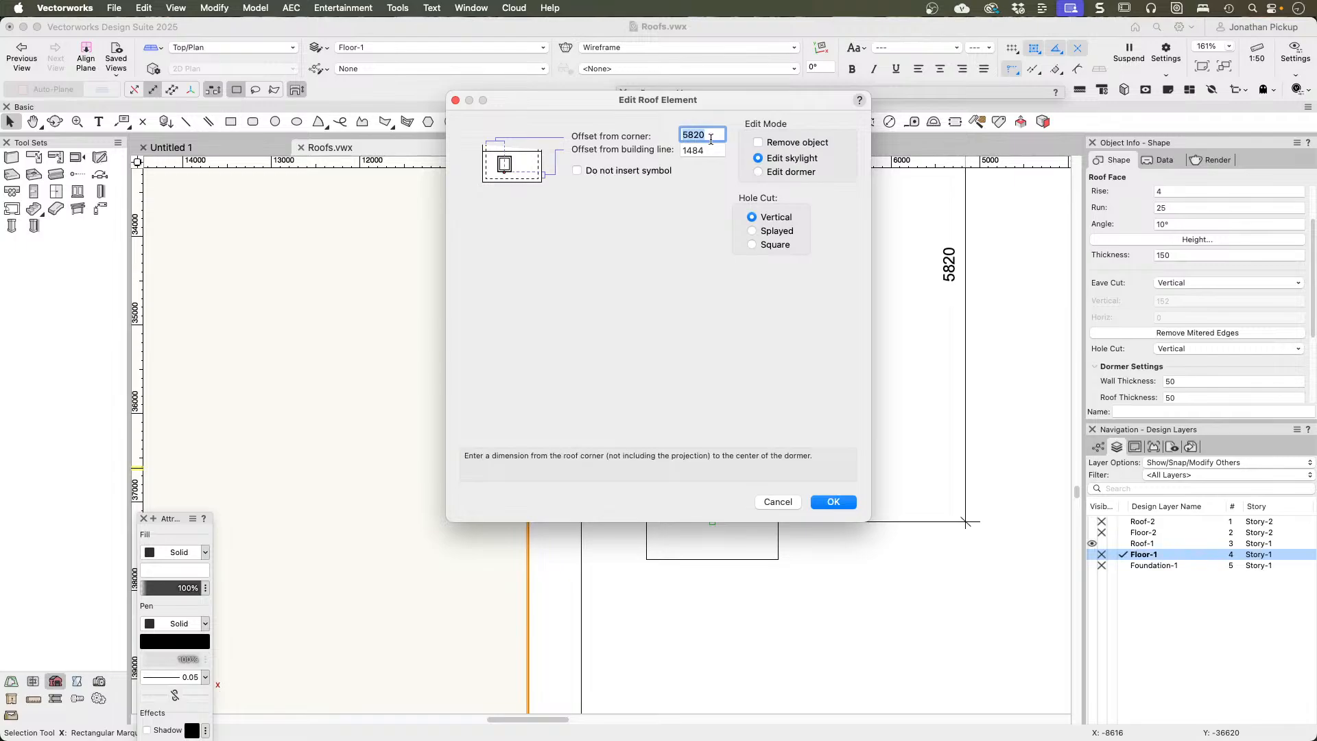
drag(686, 100, 324, 109)
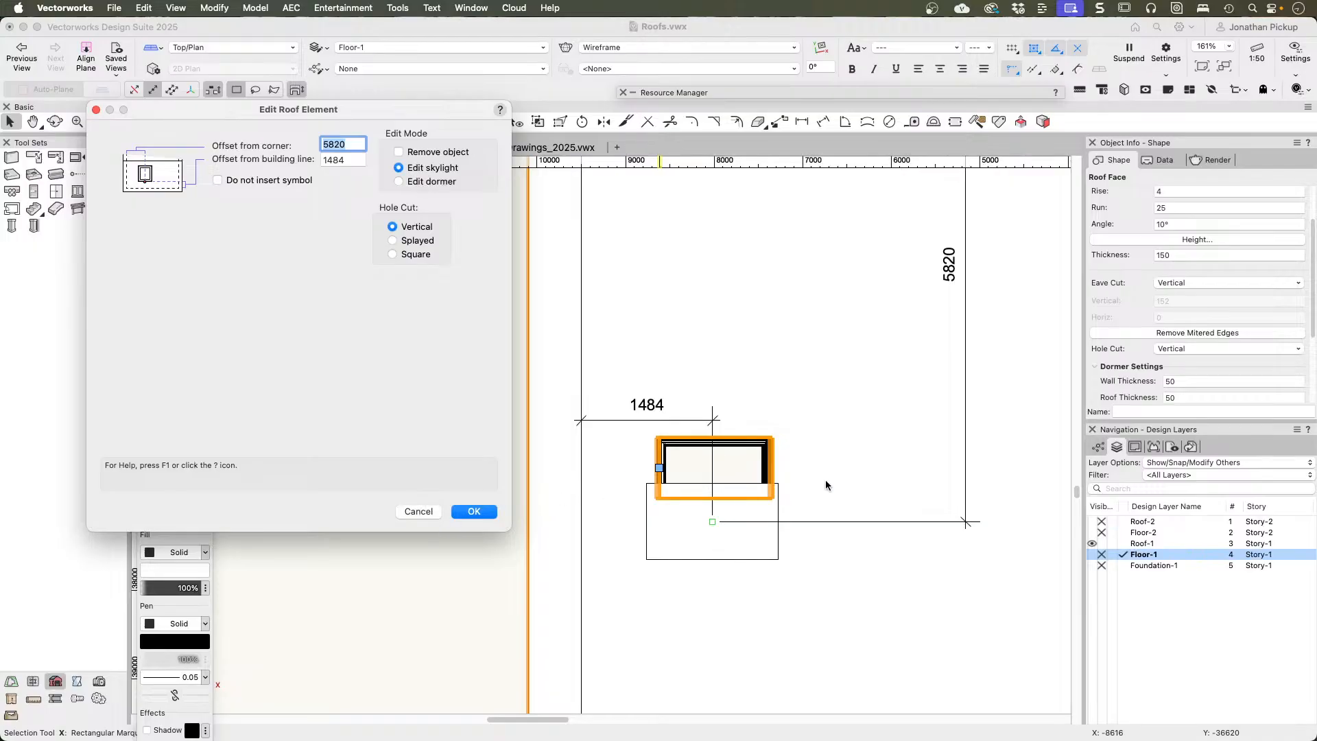
click(474, 511)
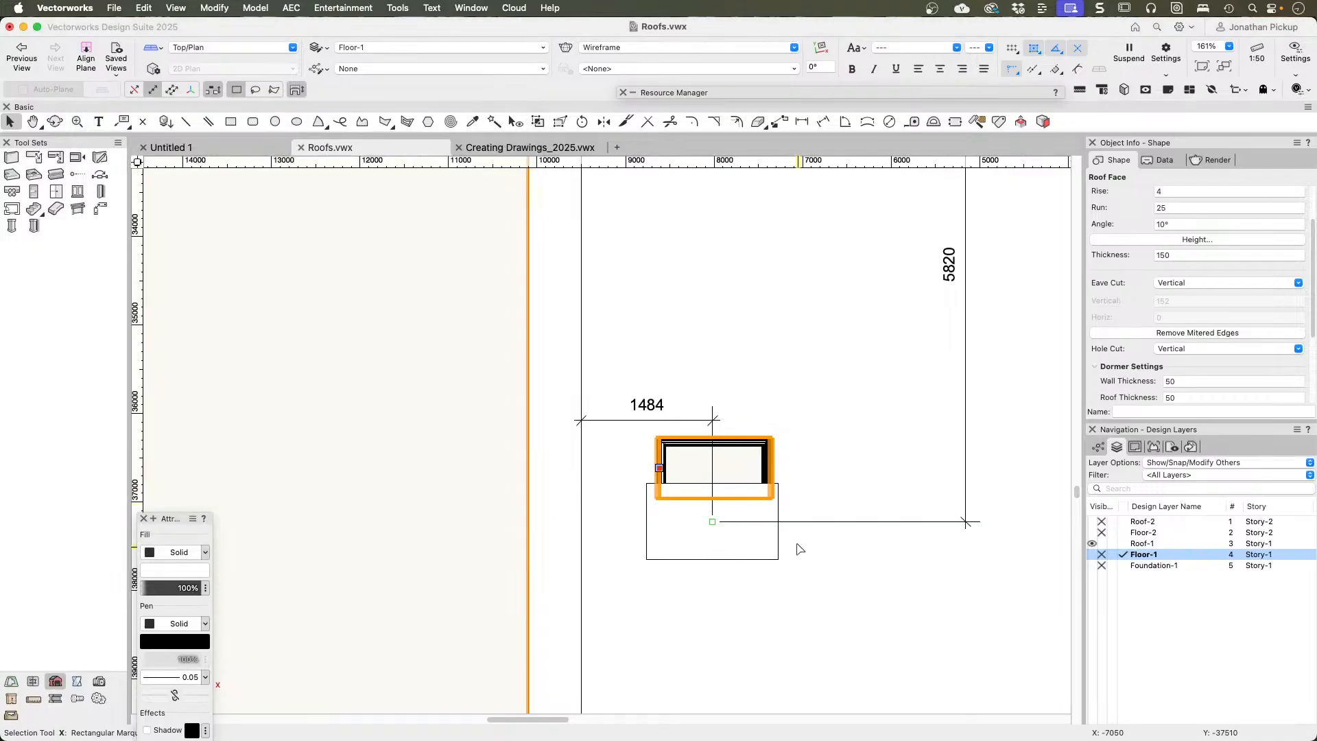
Step: Move the vertical dimension's start point from the wall corner to the skylight's insertion point to measure its gap to the rectangle's centre
click(828, 521)
scroll(859, 388, down, 4)
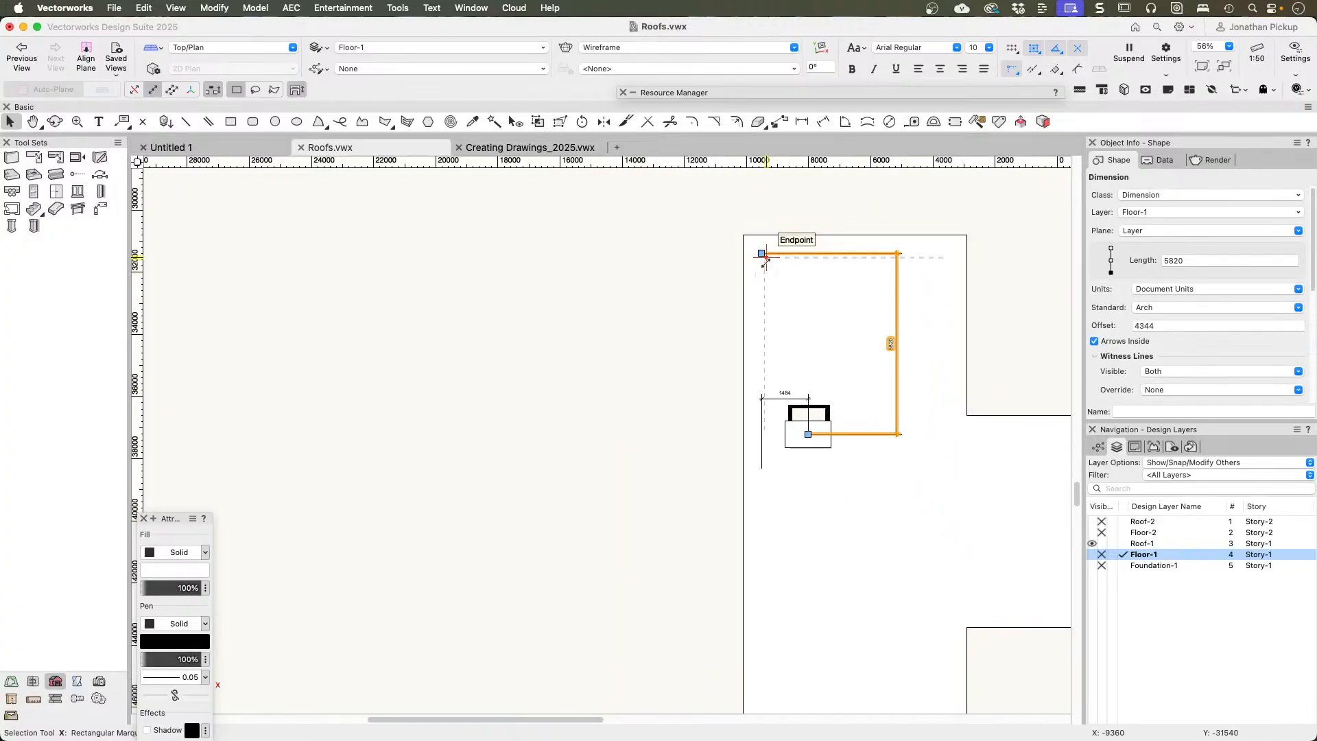
drag(761, 254, 784, 412)
scroll(809, 425, up, 5)
scroll(934, 435, right, 5)
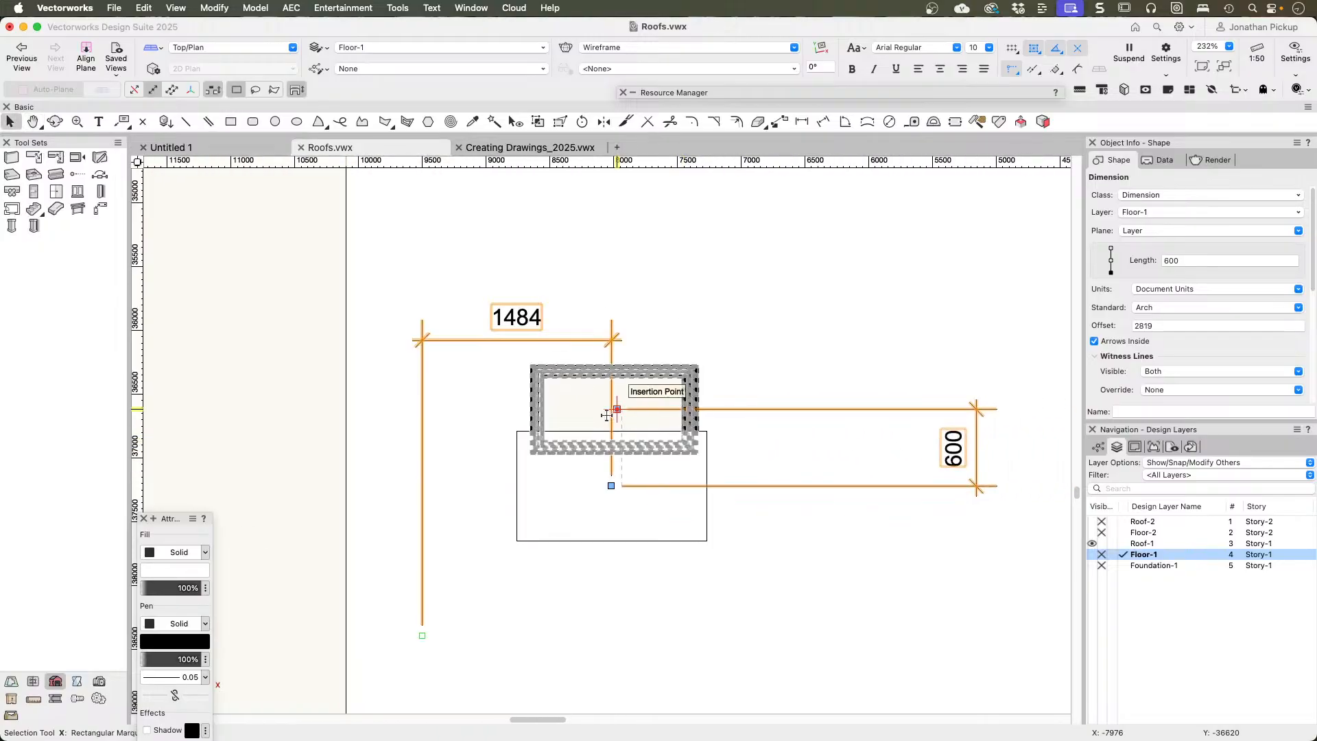
Step: Add 600 to the skylight's 5820 offset from corner in its roof element settings
click(539, 408)
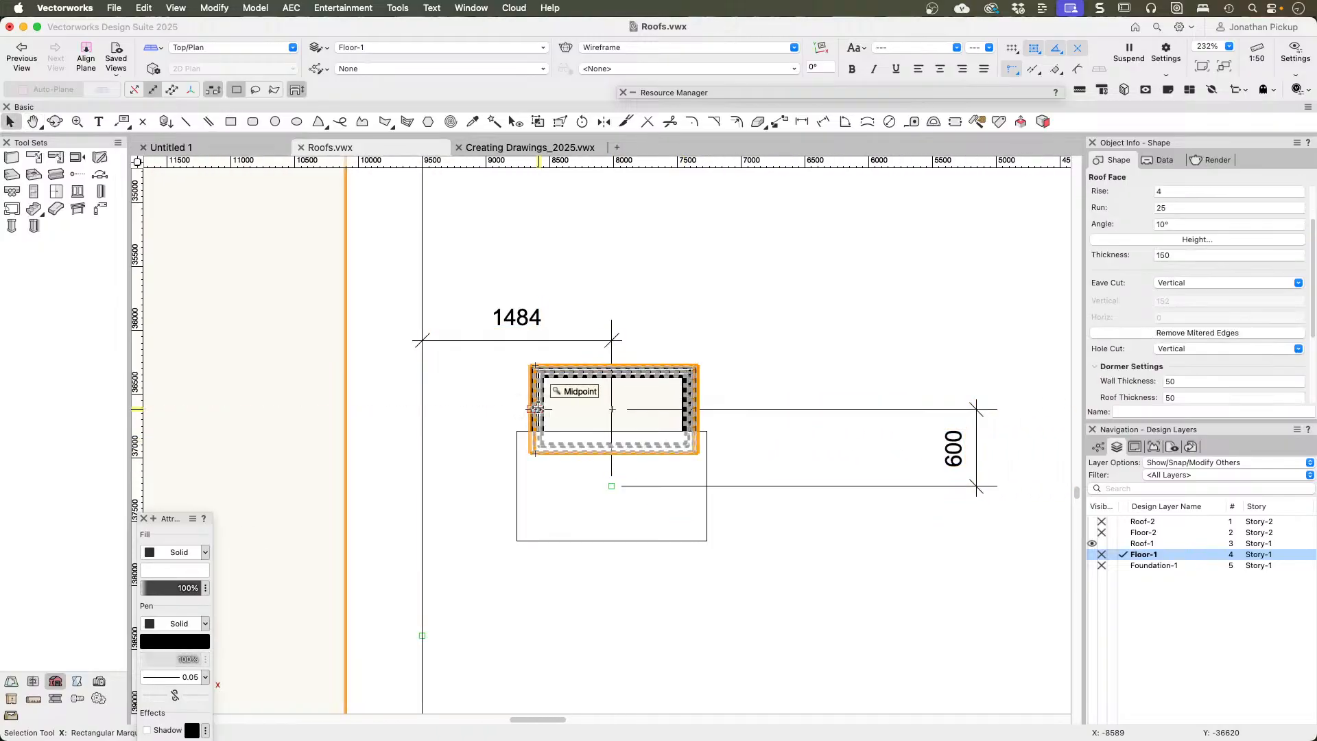
double_click(535, 409)
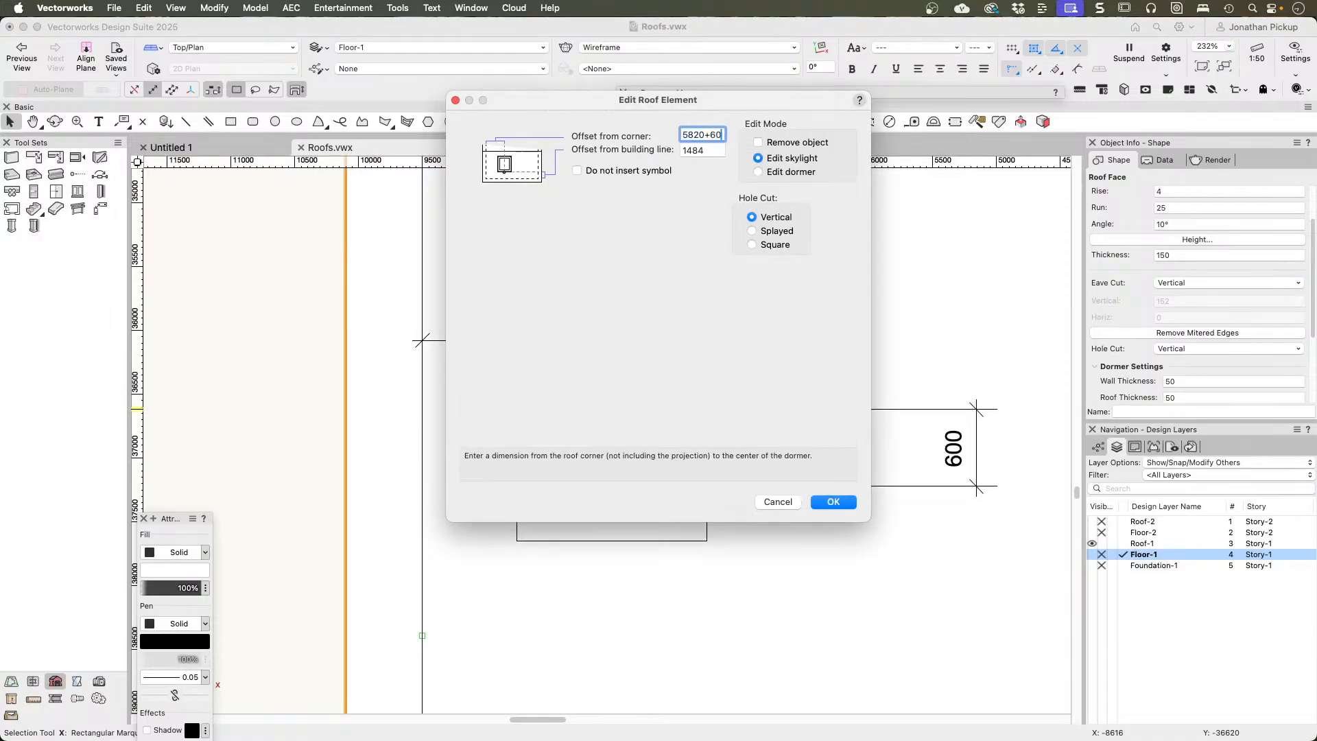
text(+60)
key(Return)
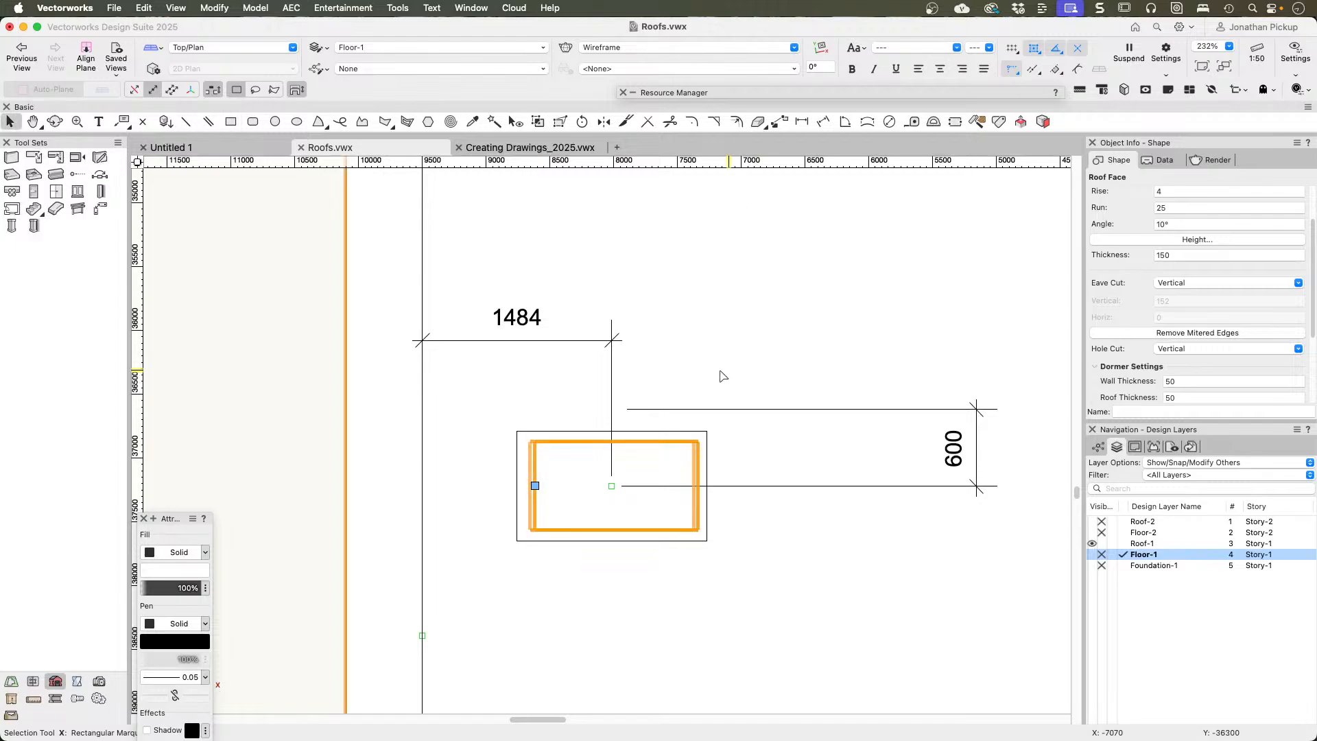
Step: Delete both dimensions and the placement rectangle around the skylight
click(716, 409)
key(BackSpace)
click(604, 340)
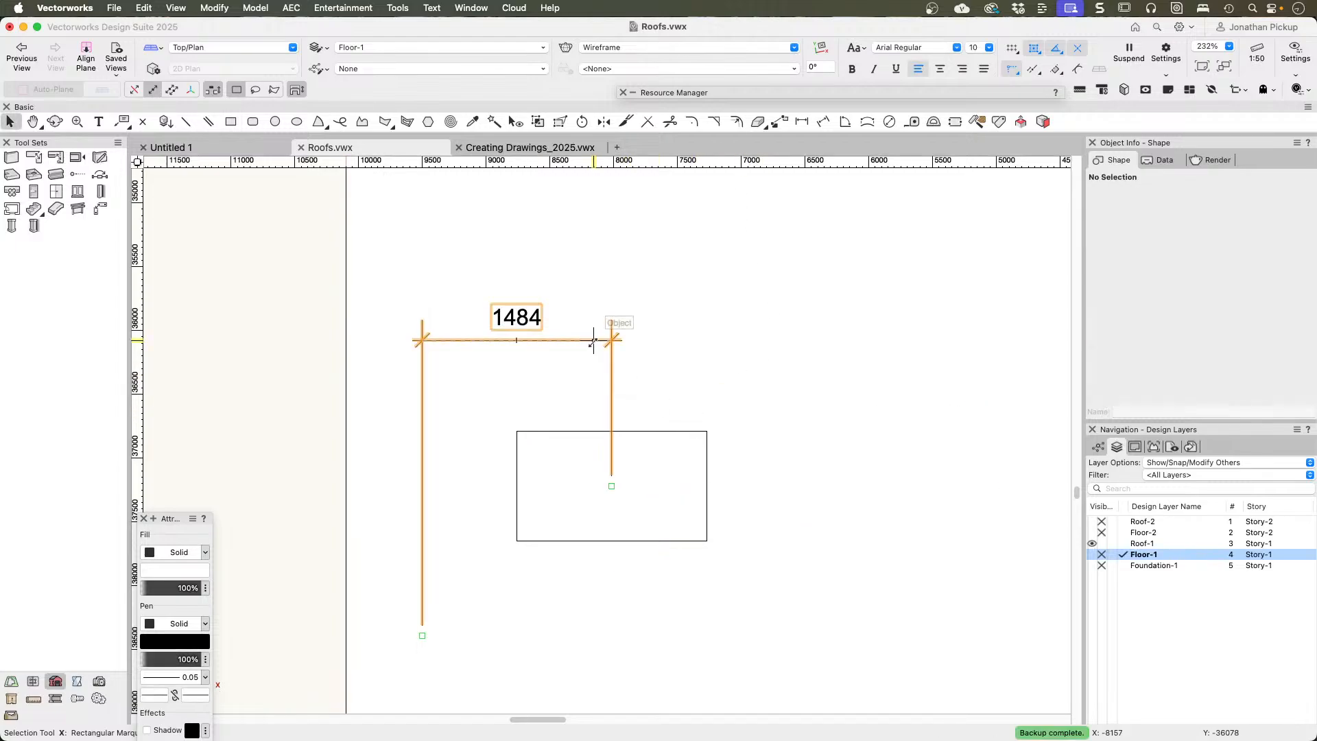
key(BackSpace)
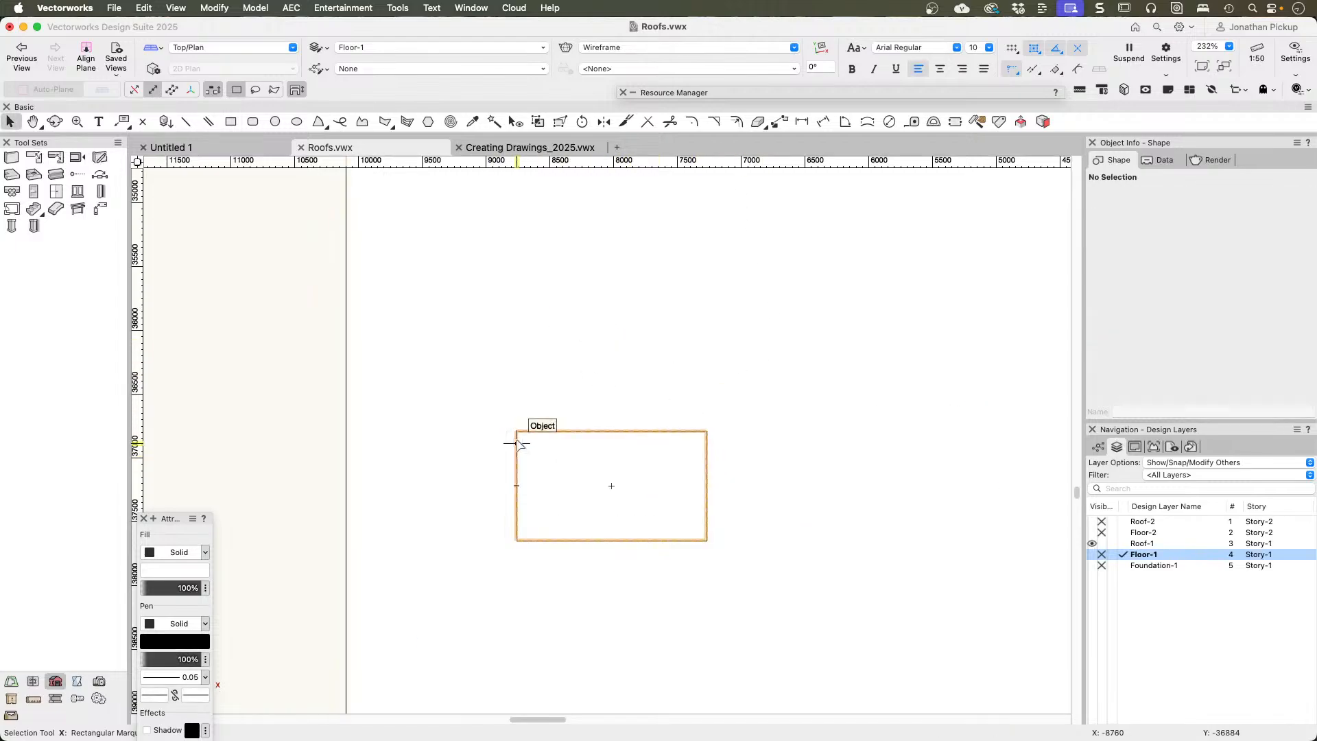
click(517, 444)
key(BackSpace)
Step: Examine in shaded 3D perspective how the skylight frame sits in its opening in the roof face
mouse_move(509, 504)
ctrl+middle_down()
mouse_move(573, 447)
mouse_move(720, 226)
mouse_move(755, 132)
ctrl+middle_up()
middle_drag(619, 549, 757, 352)
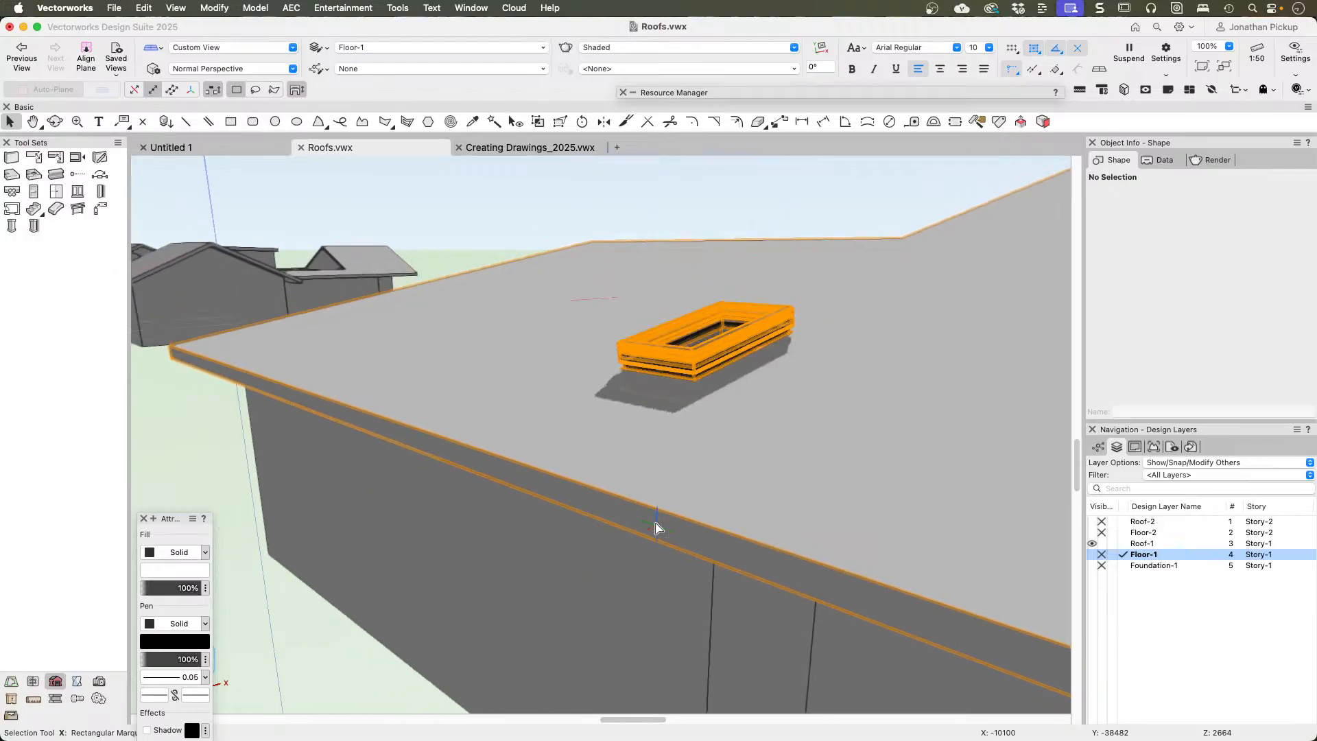
scroll(686, 372, up, 3)
ctrl+middle_drag(688, 371, 503, 397)
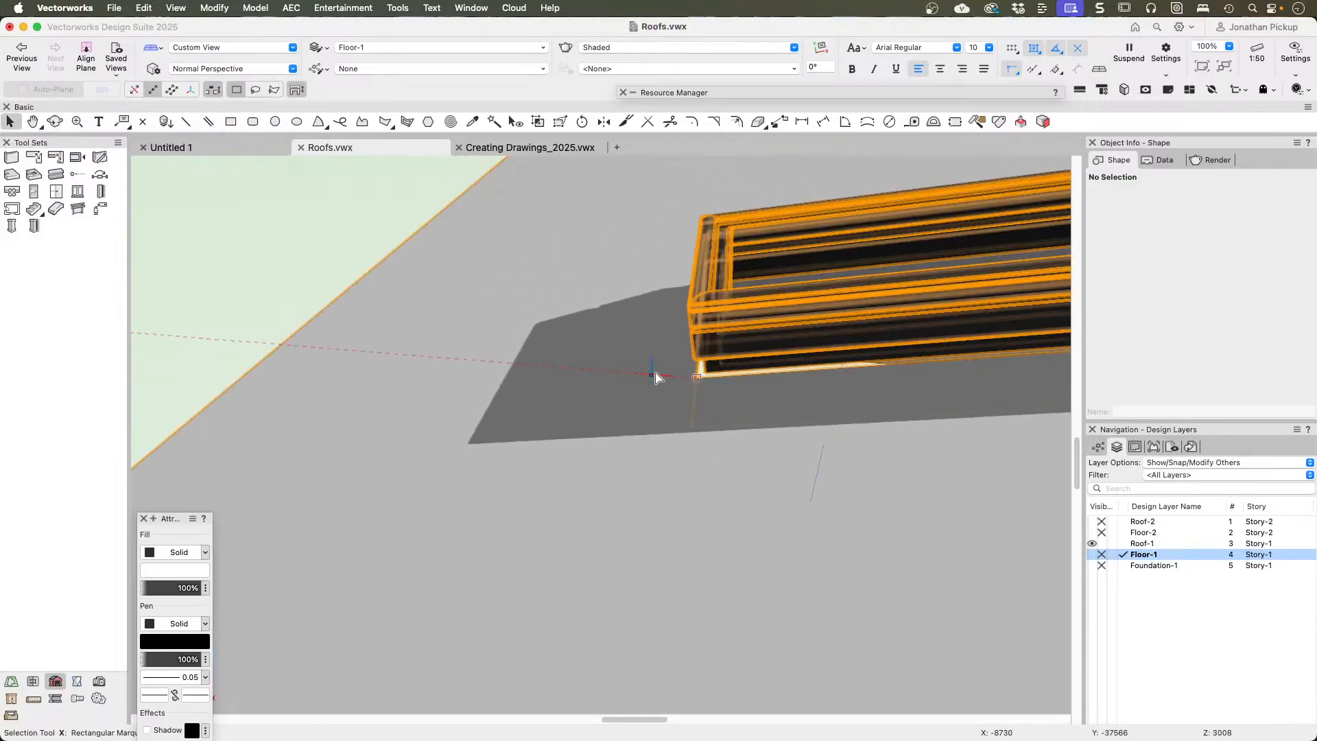
ctrl+middle_drag(748, 363, 709, 356)
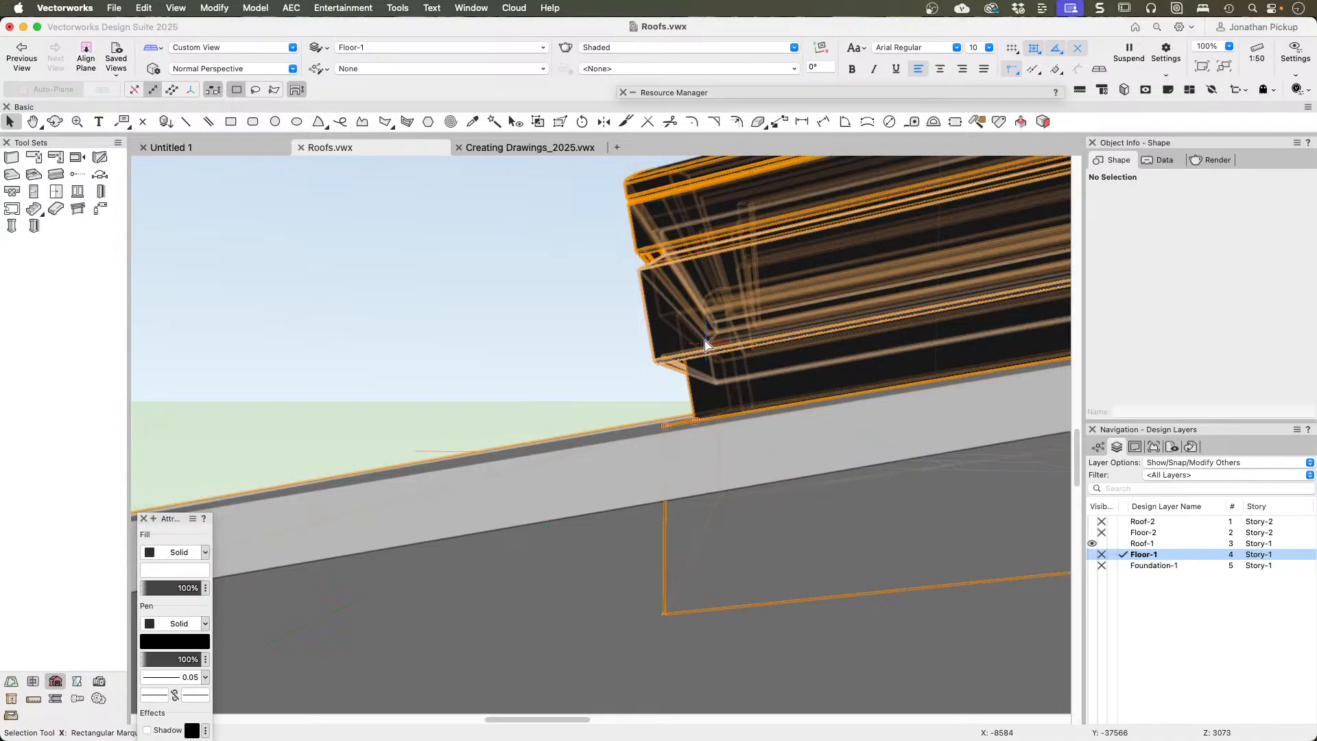
ctrl+middle_drag(715, 365, 739, 388)
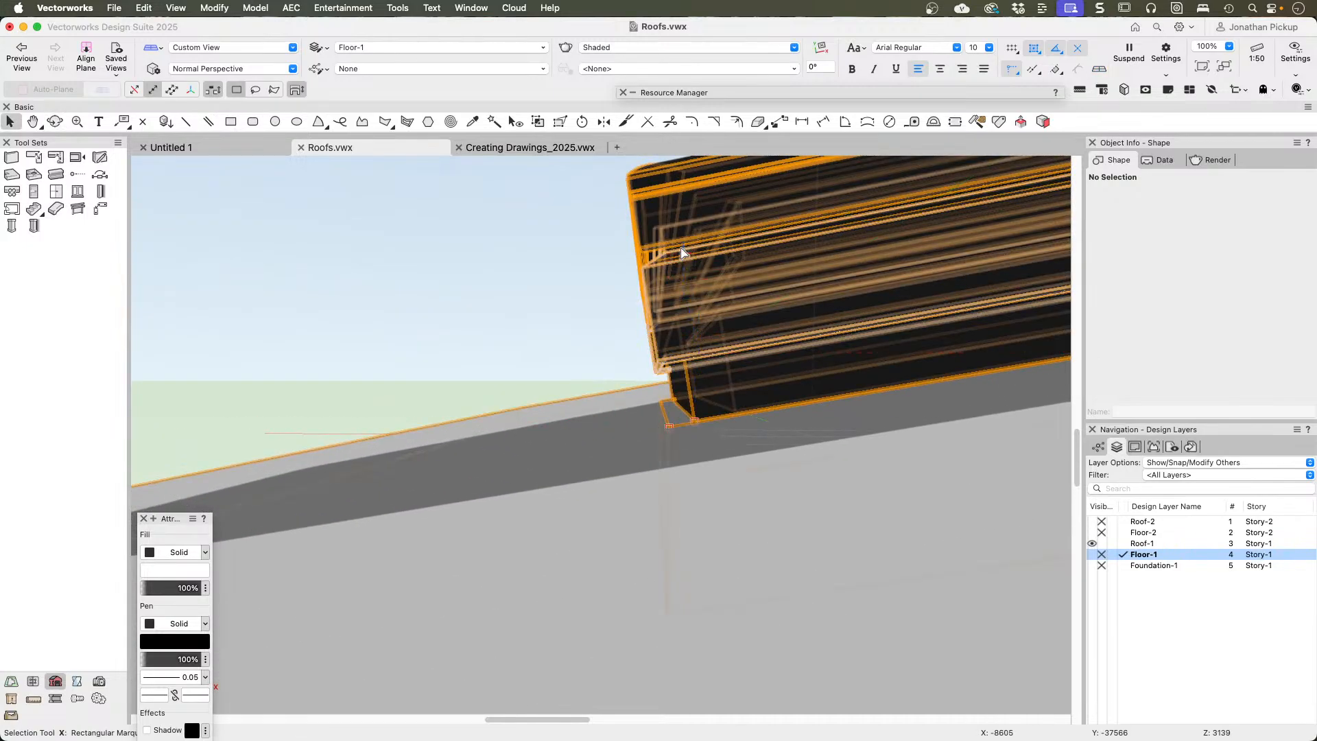
ctrl+middle_drag(686, 363, 637, 384)
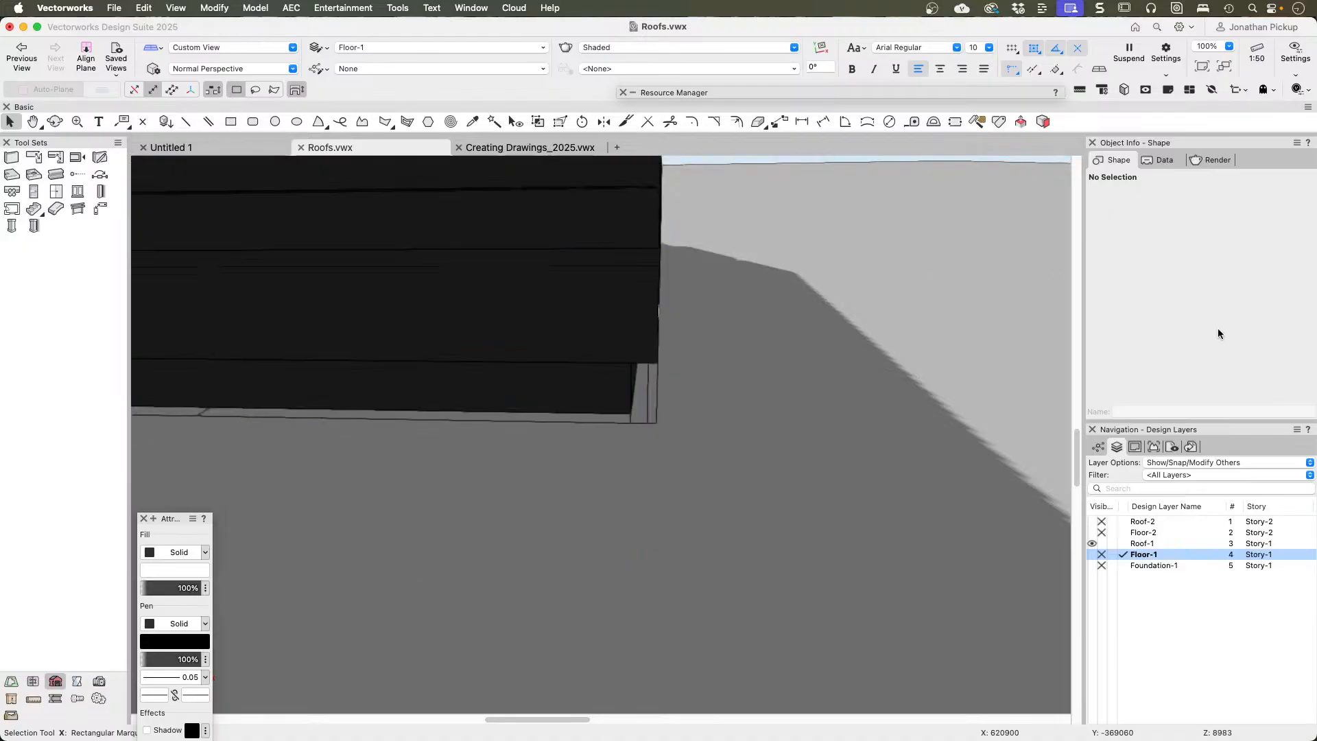
click(913, 323)
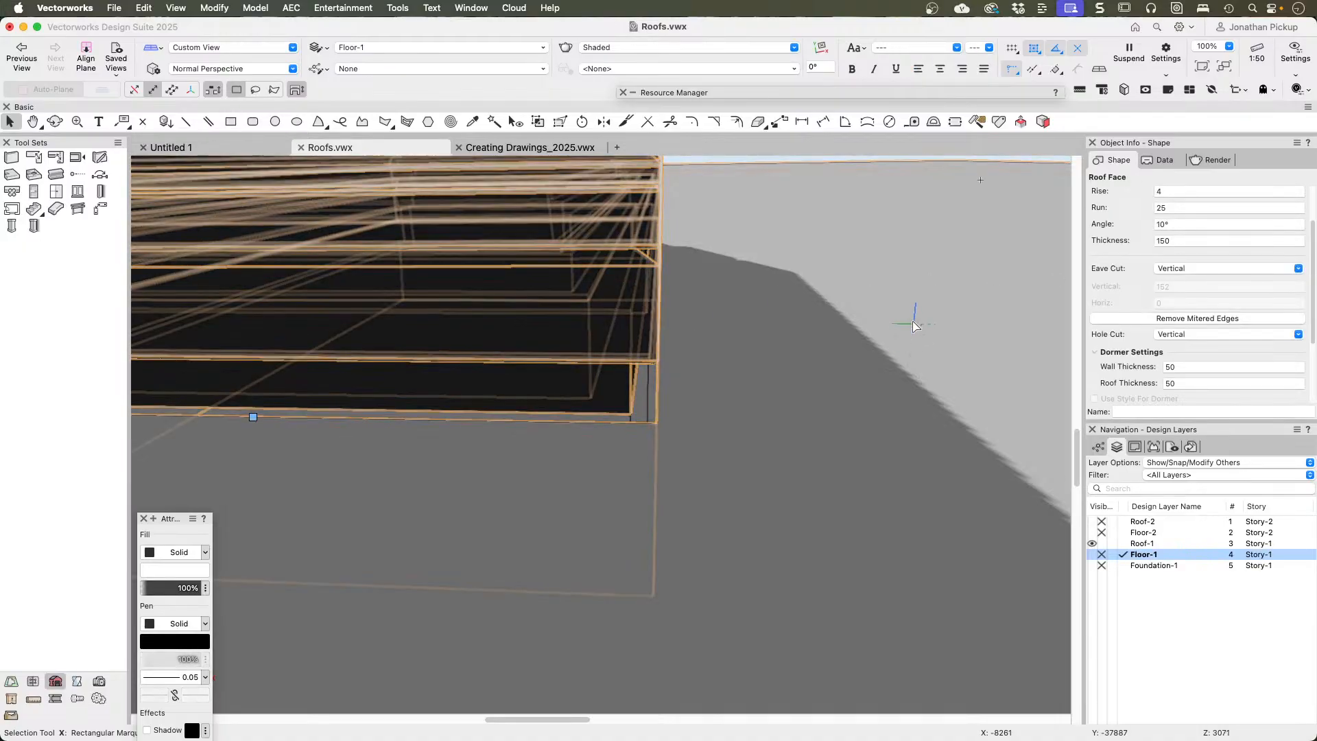
scroll(912, 325, down, 5)
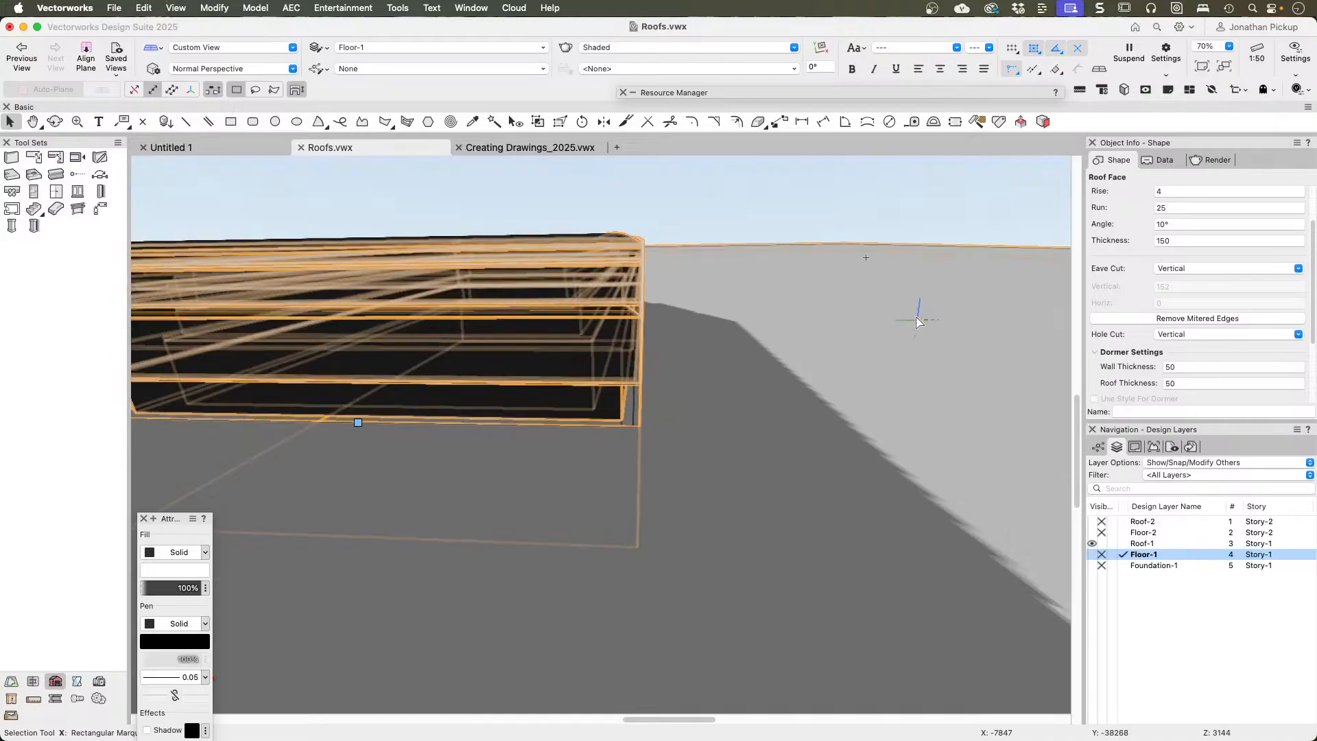
scroll(923, 312, down, 3)
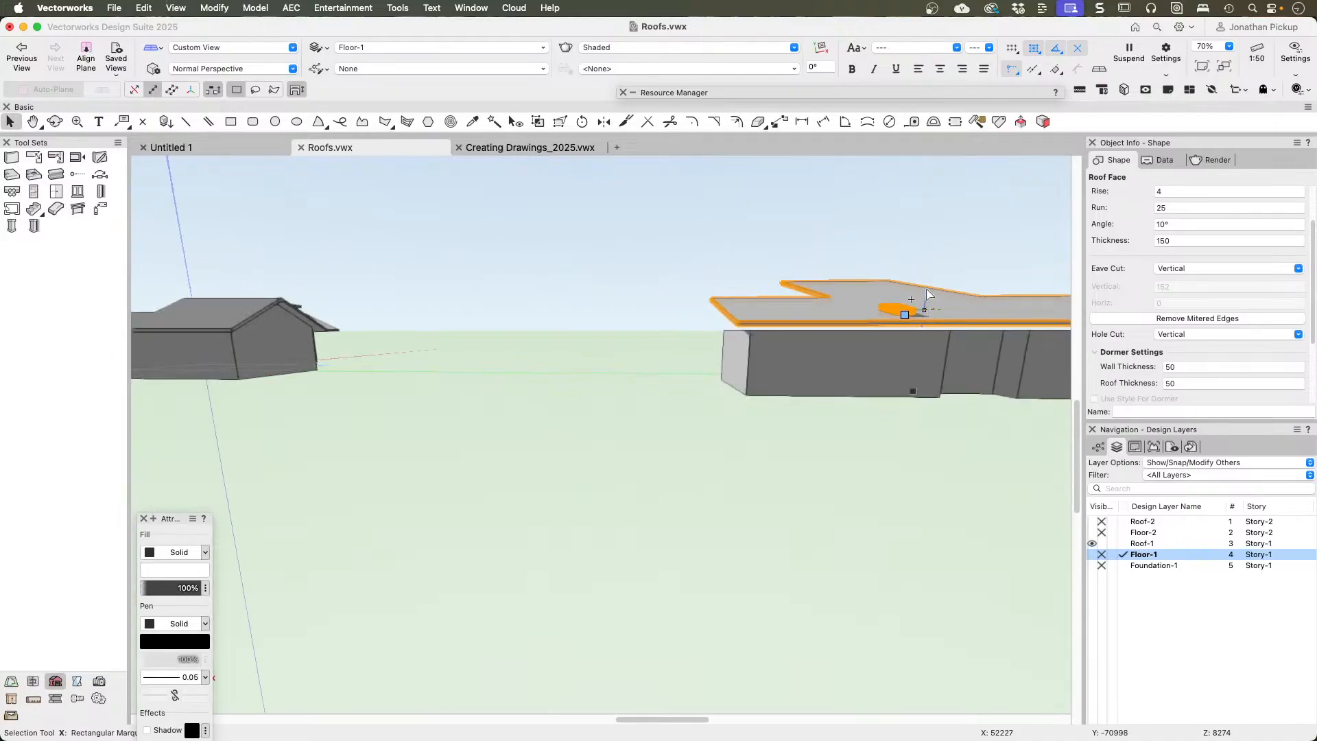
Step: Return to the Top/Plan view and delete the single-slope roof face with its skylight, keeping the walls
key(F5)
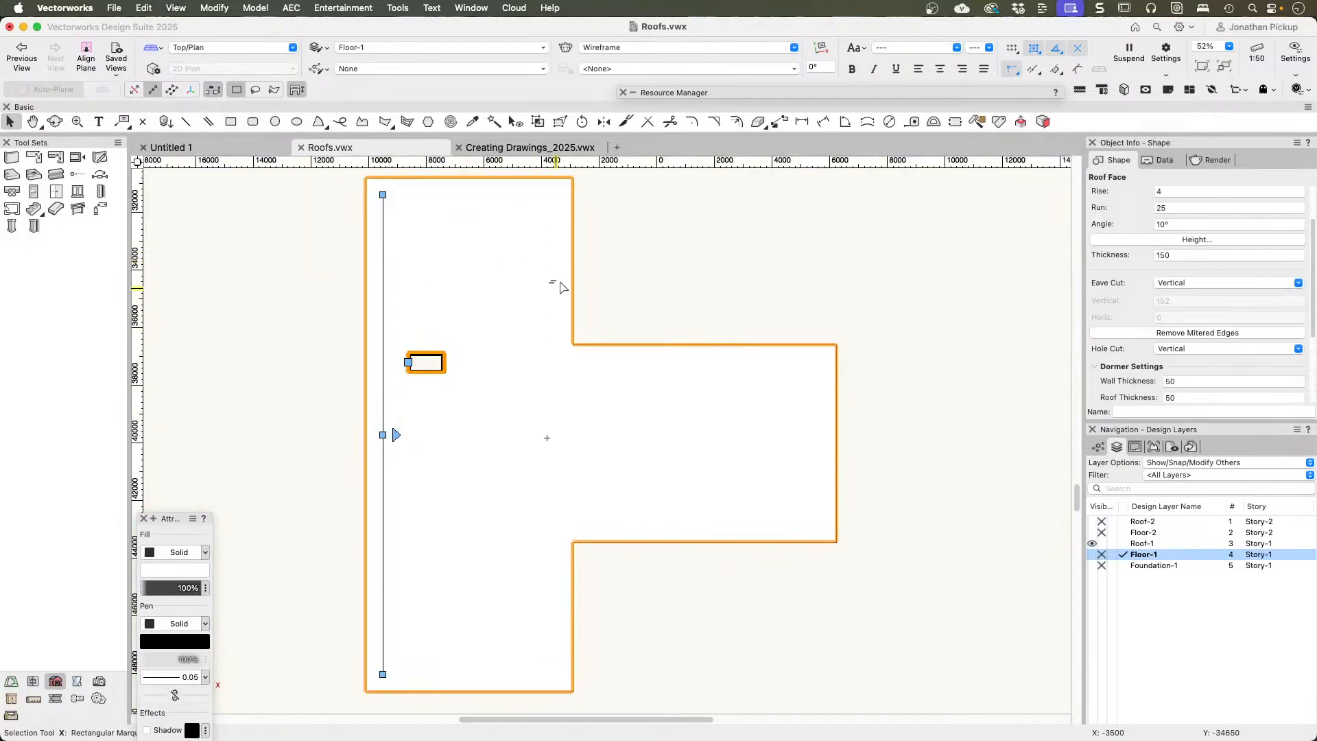
click(745, 253)
click(533, 329)
key(Delete)
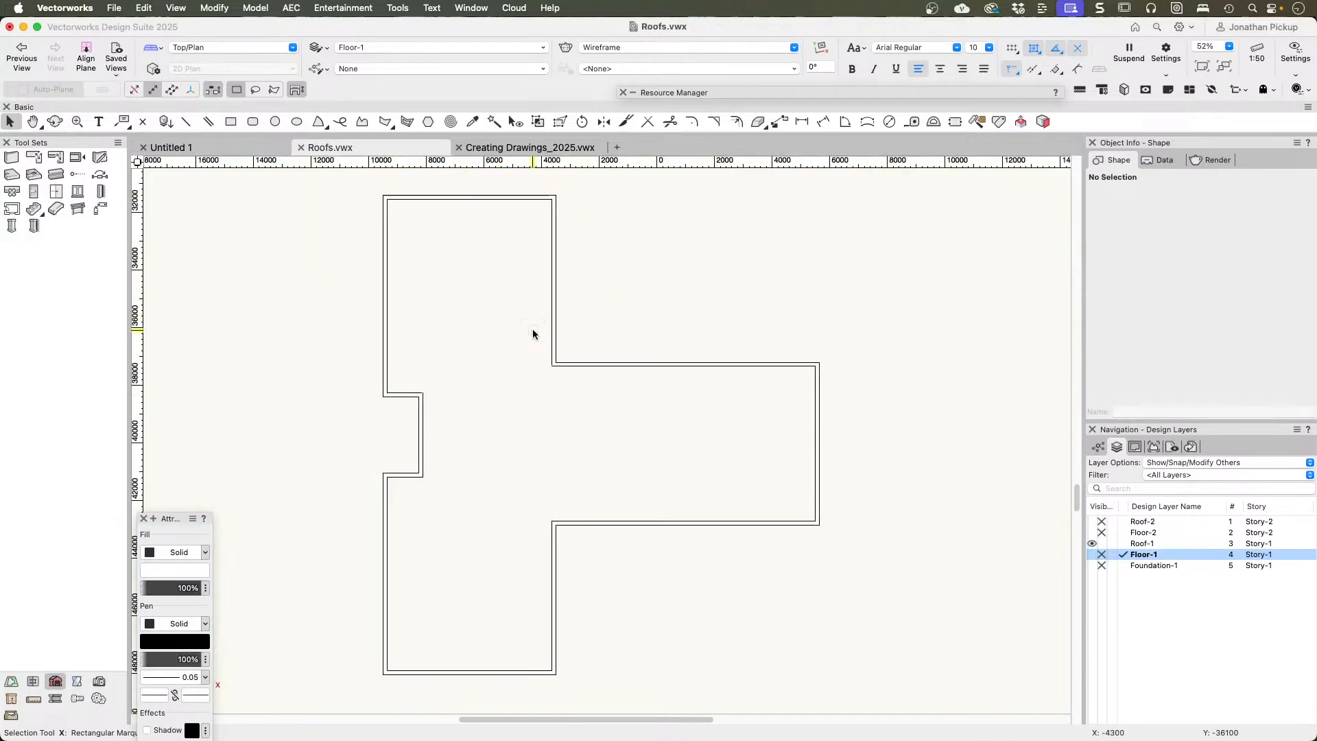
scroll(524, 387, down, 5)
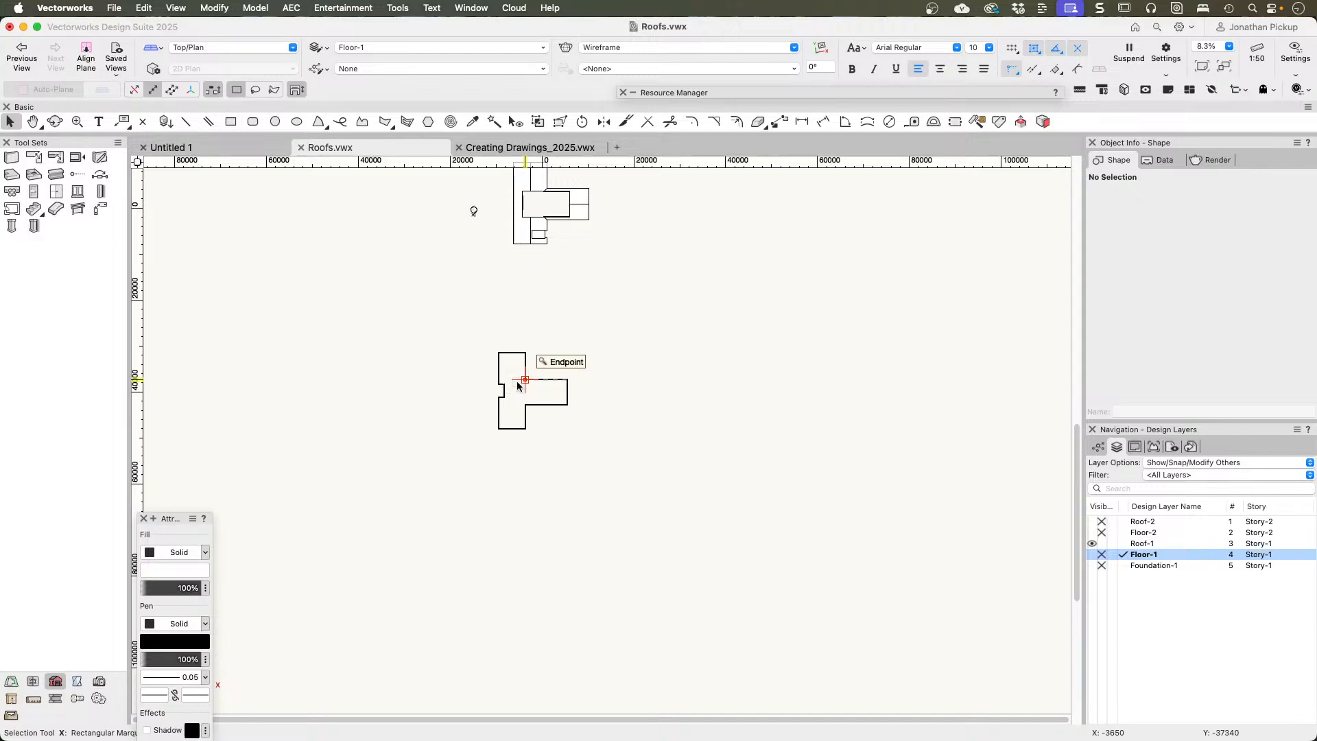
key(grave)
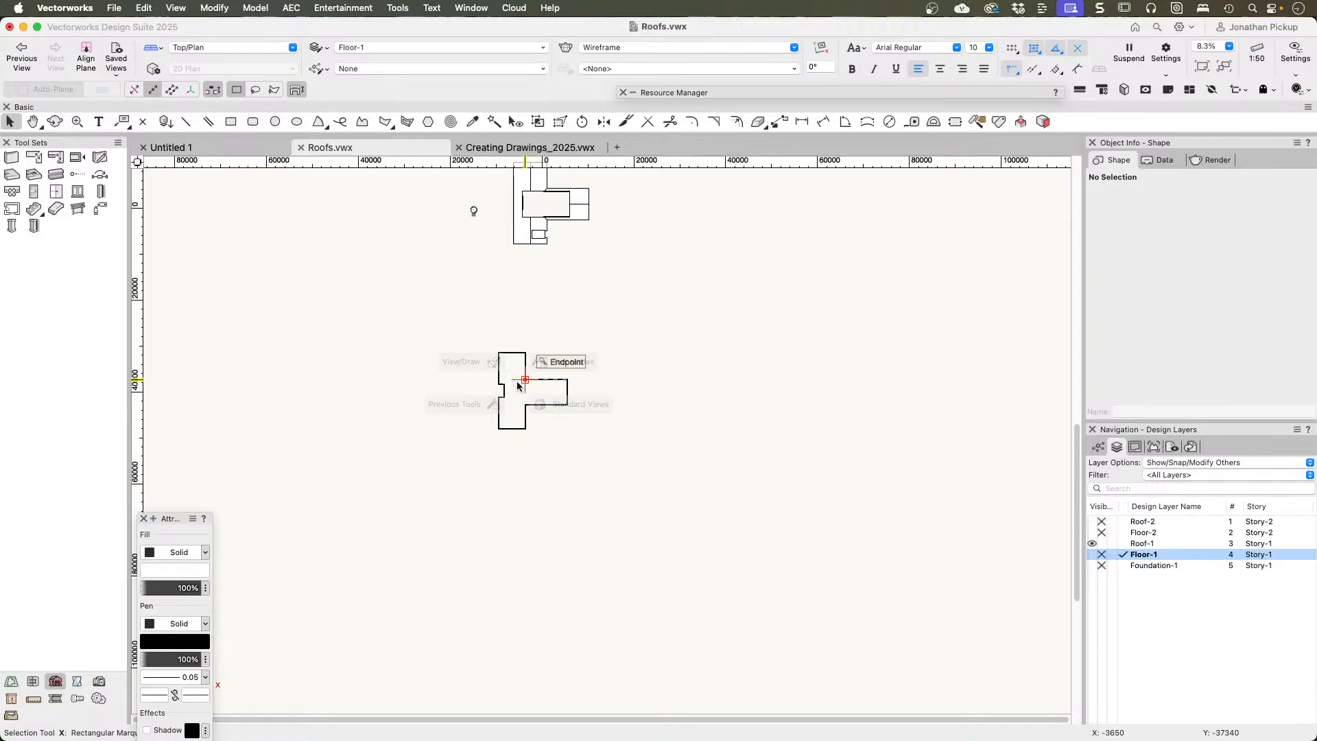
Step: Switch to Preview and skim the 1505_Roofing.pdf manual from its cover through to the last page
key(super+Tab)
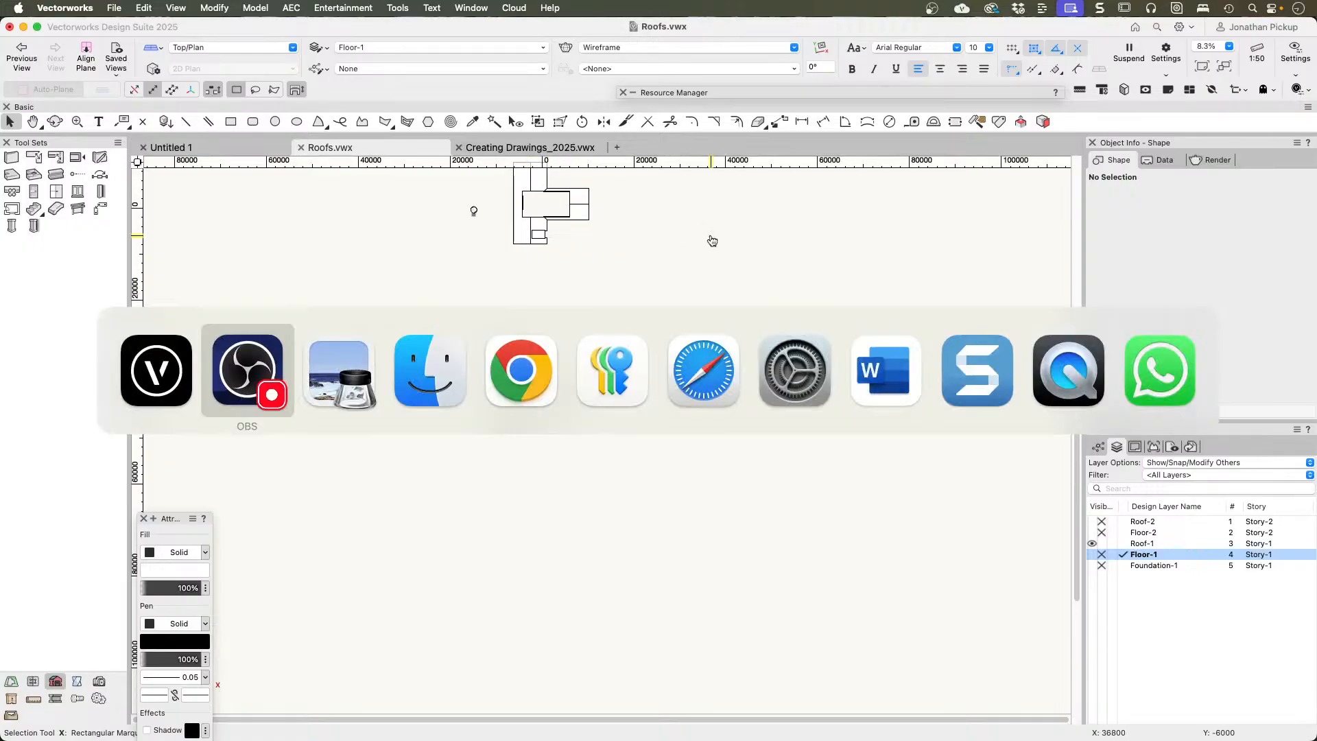
key(super+Tab)
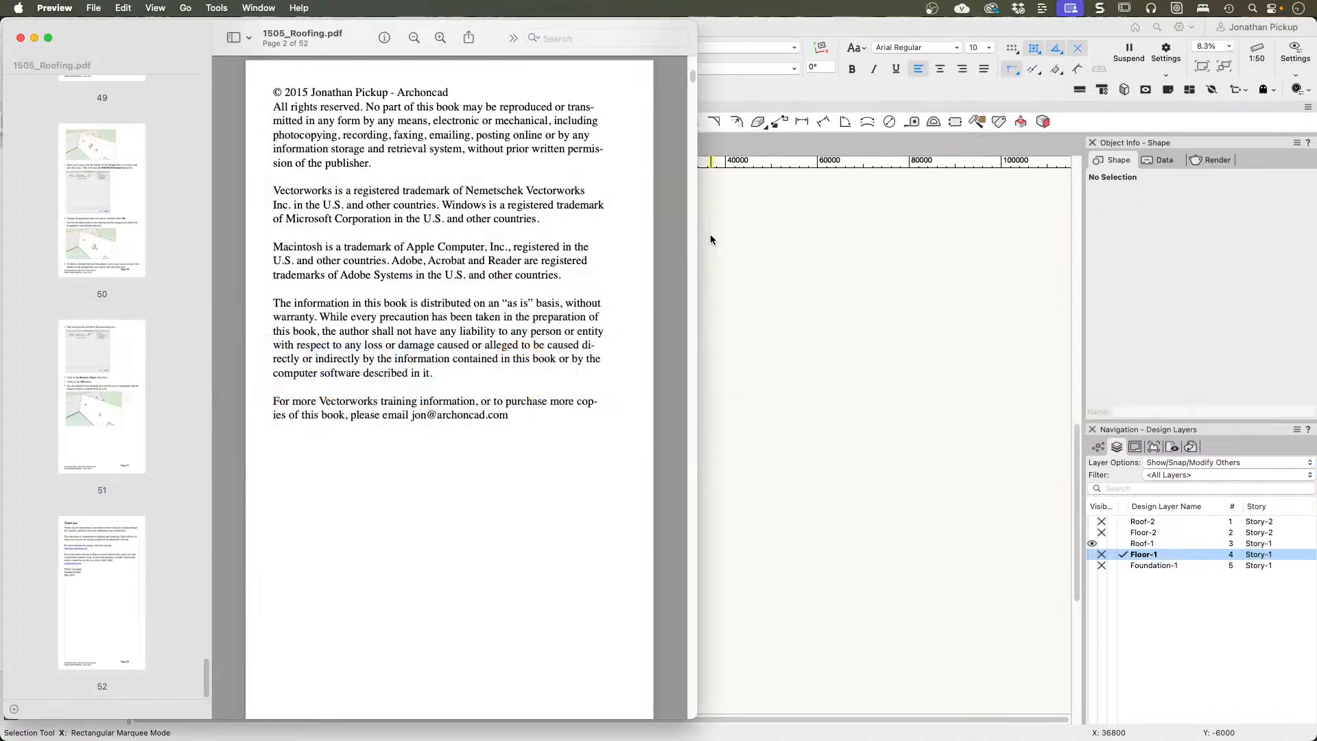
scroll(445, 259, up, 1)
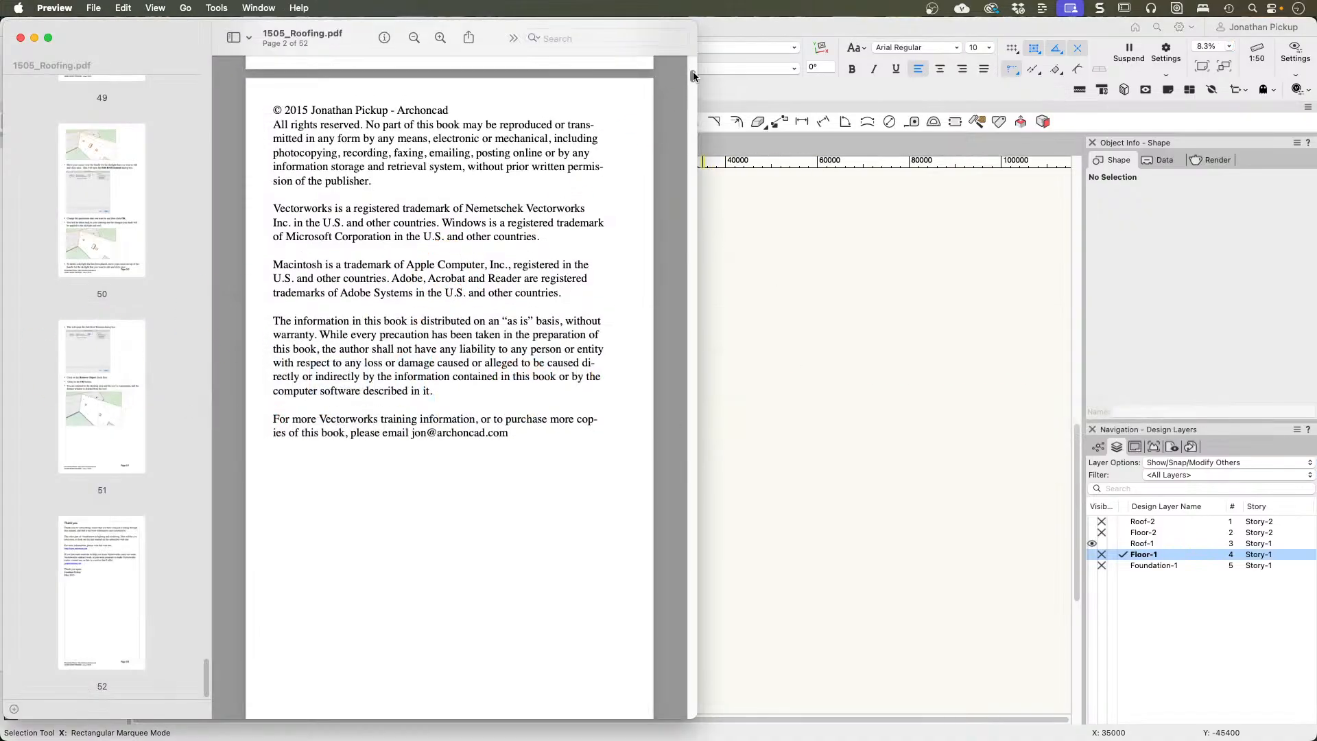
drag(691, 74, 705, 46)
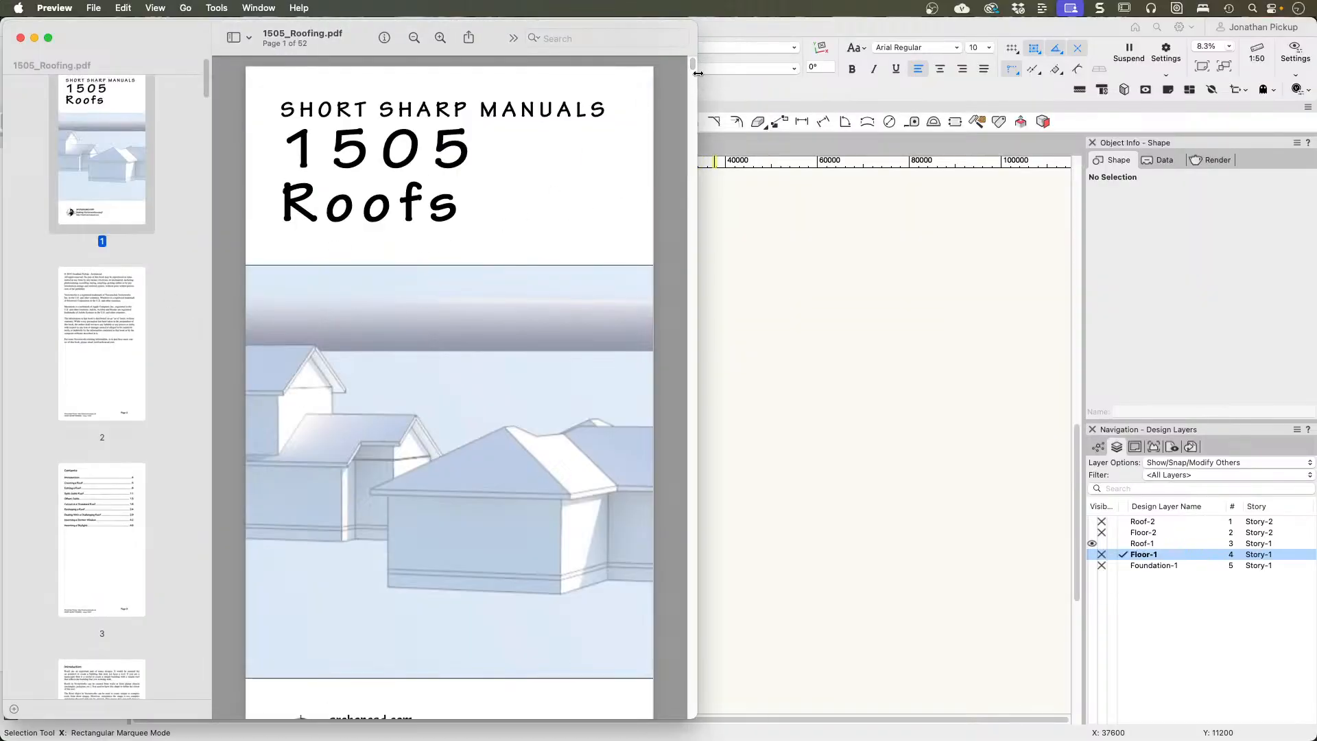
drag(693, 63, 609, 715)
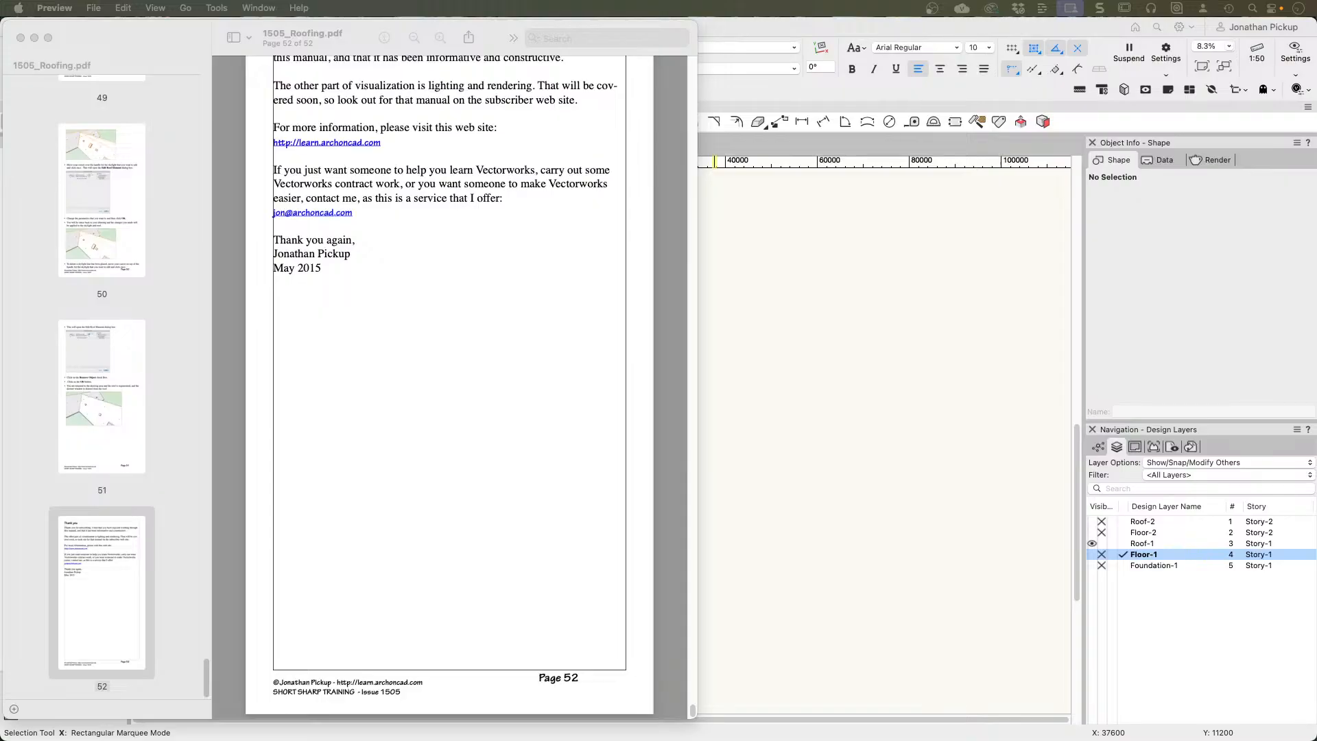
Step: Return to Vectorworks and show the whole Roofs.vwx model in a shaded Right Isometric view
click(315, 367)
click(761, 380)
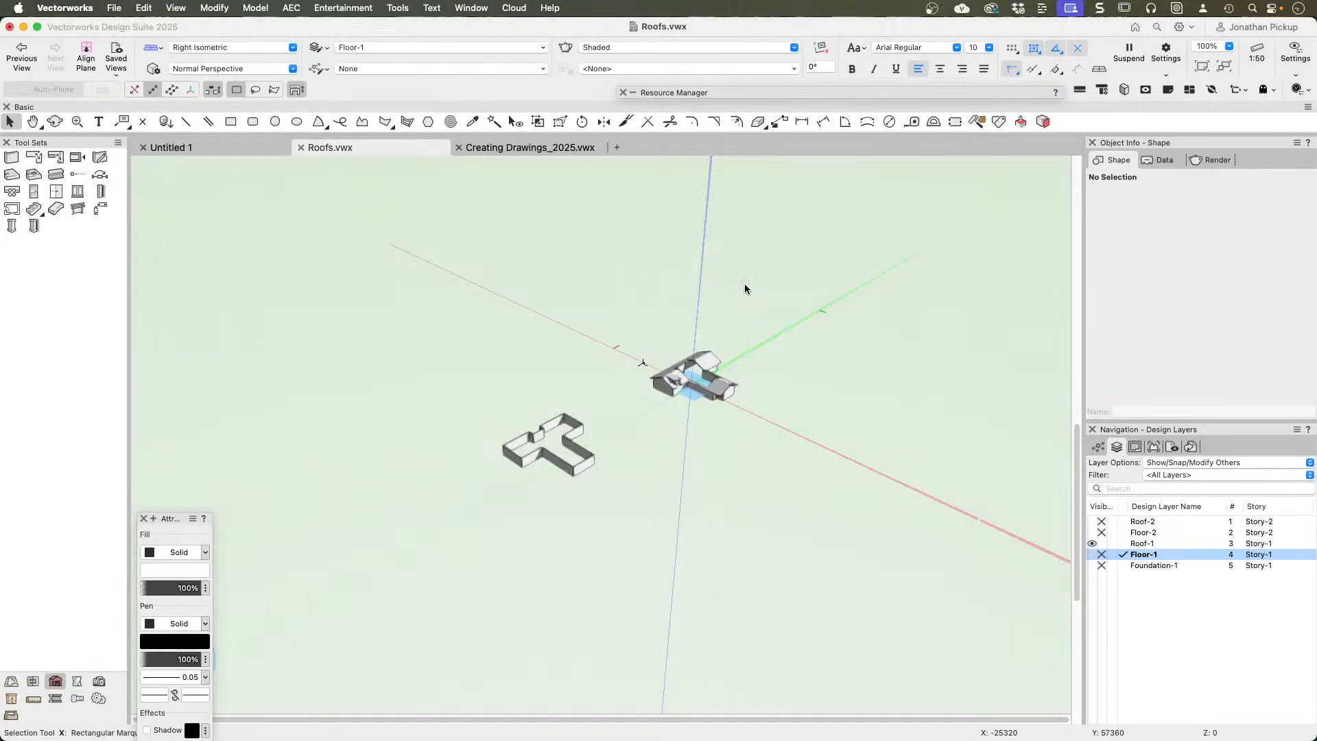
key(F5)
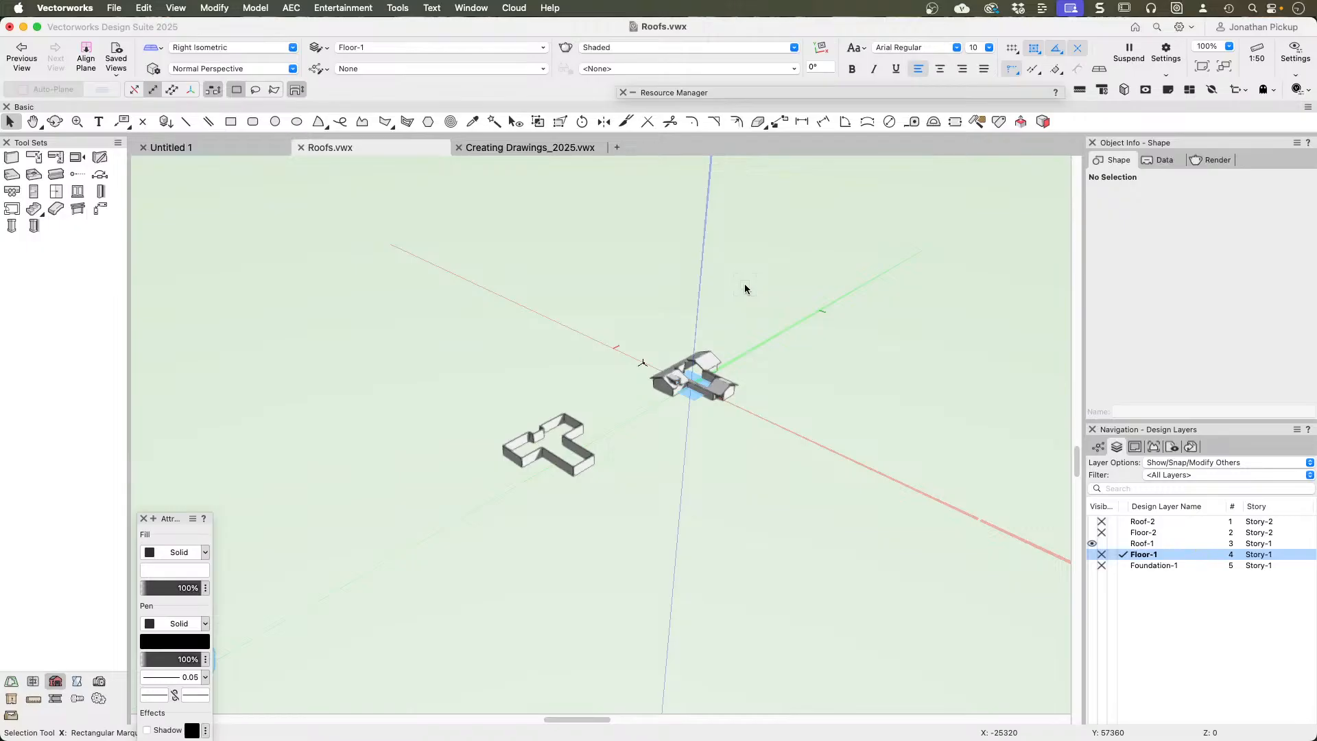
Step: Switch to Chrome with the Vectorworks Training Skool classroom and widen the window to fit the full course grid
key(super+Tab)
key(super+Tab)
key(super+Tab)
key(super+Tab)
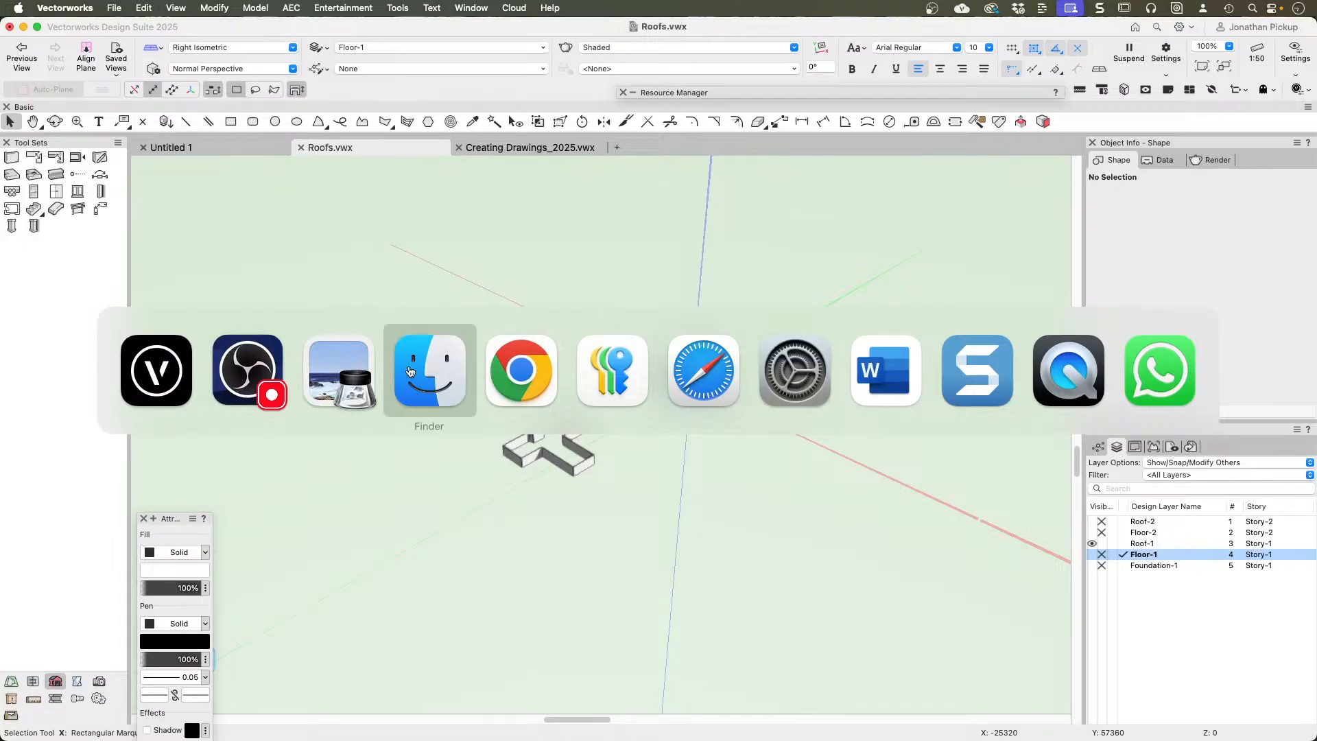
click(506, 380)
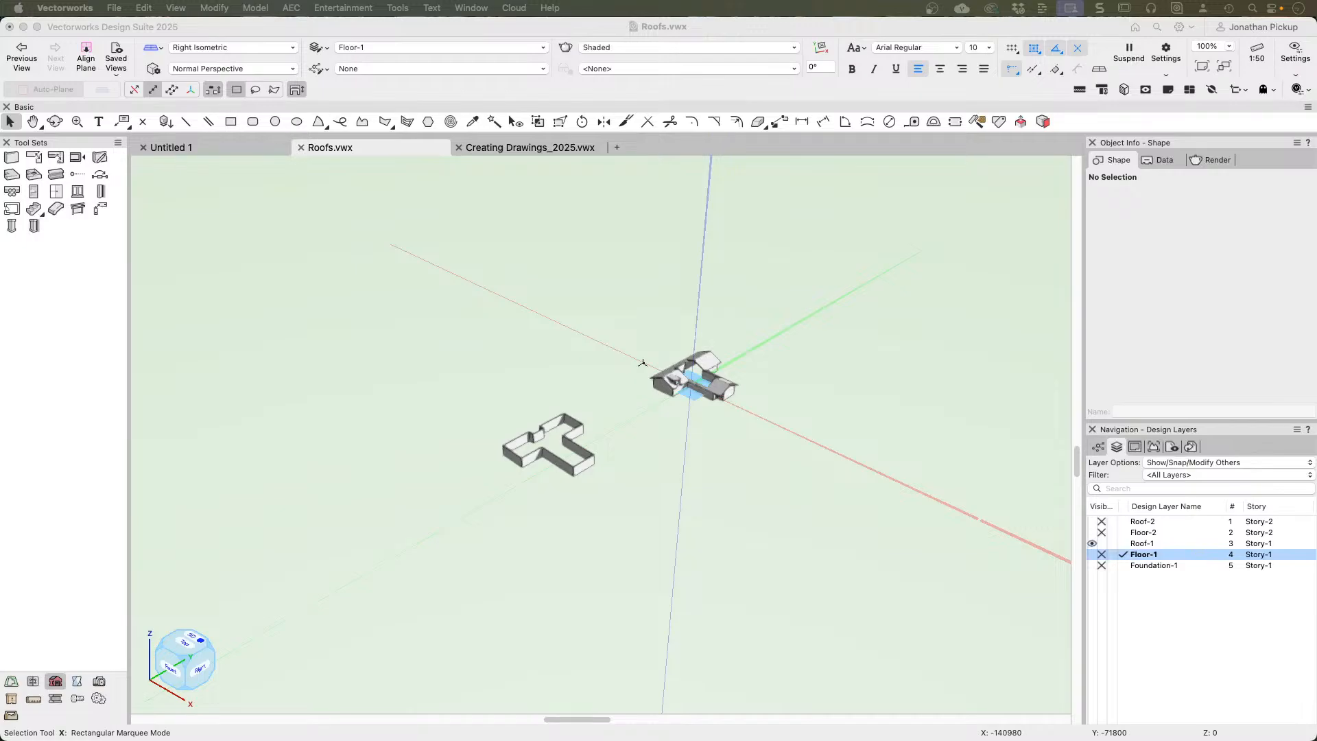
drag(0, 79, 741, 47)
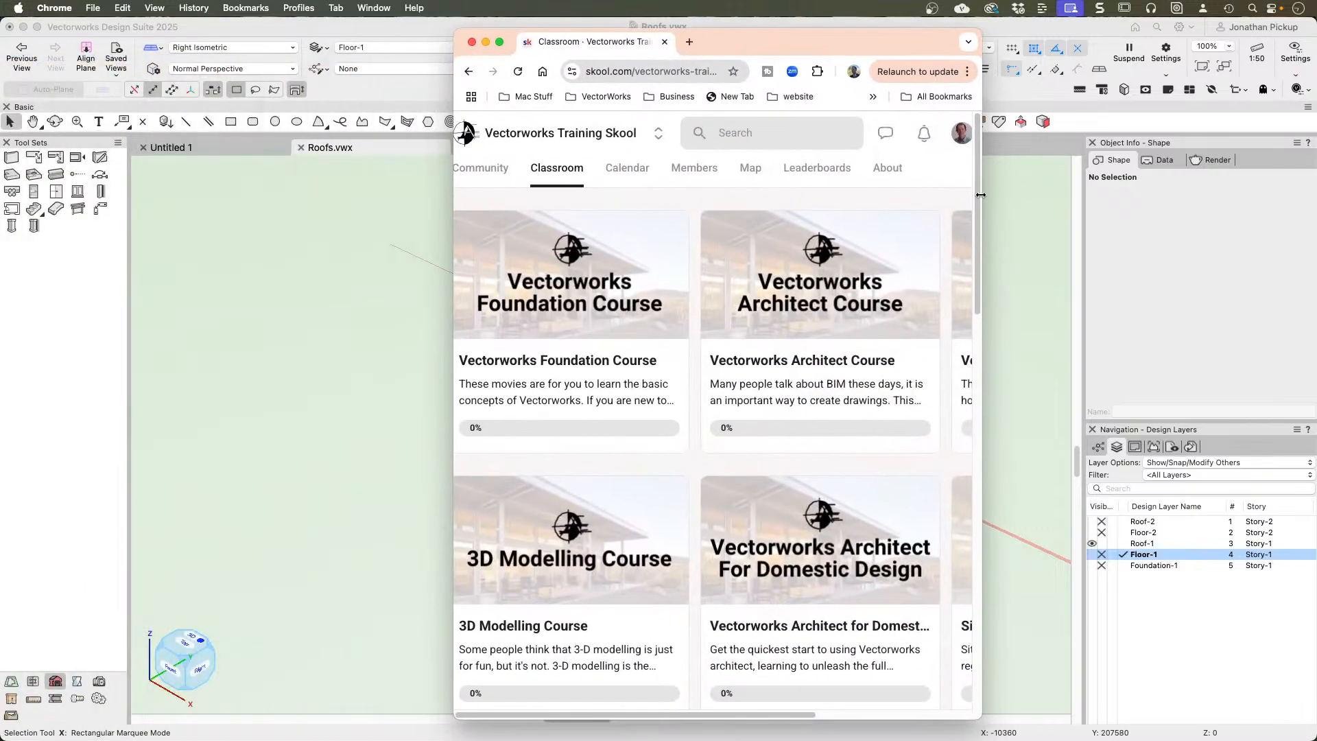
drag(981, 195, 1314, 195)
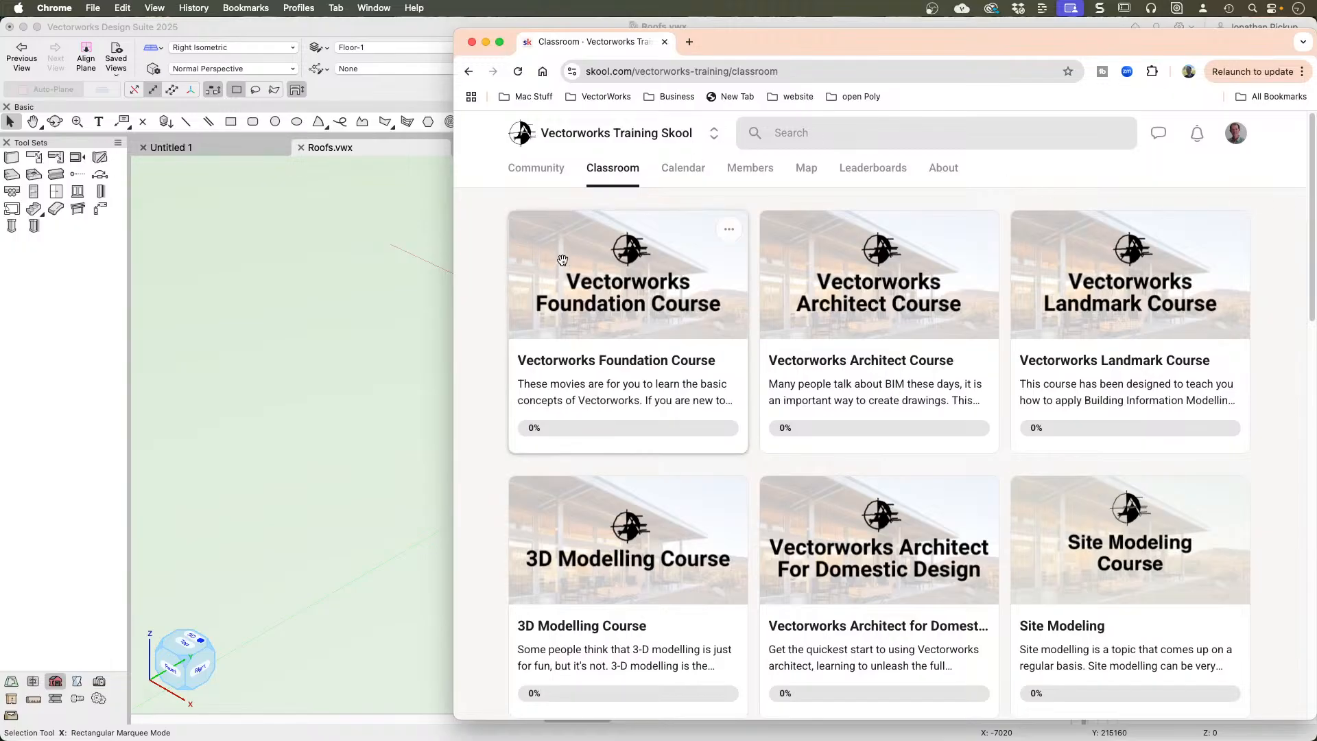
Step: Open the PDF Manuals course in the classroom and view its 2504 - Stories, Layers, and Levels entry
scroll(564, 264, down, 7)
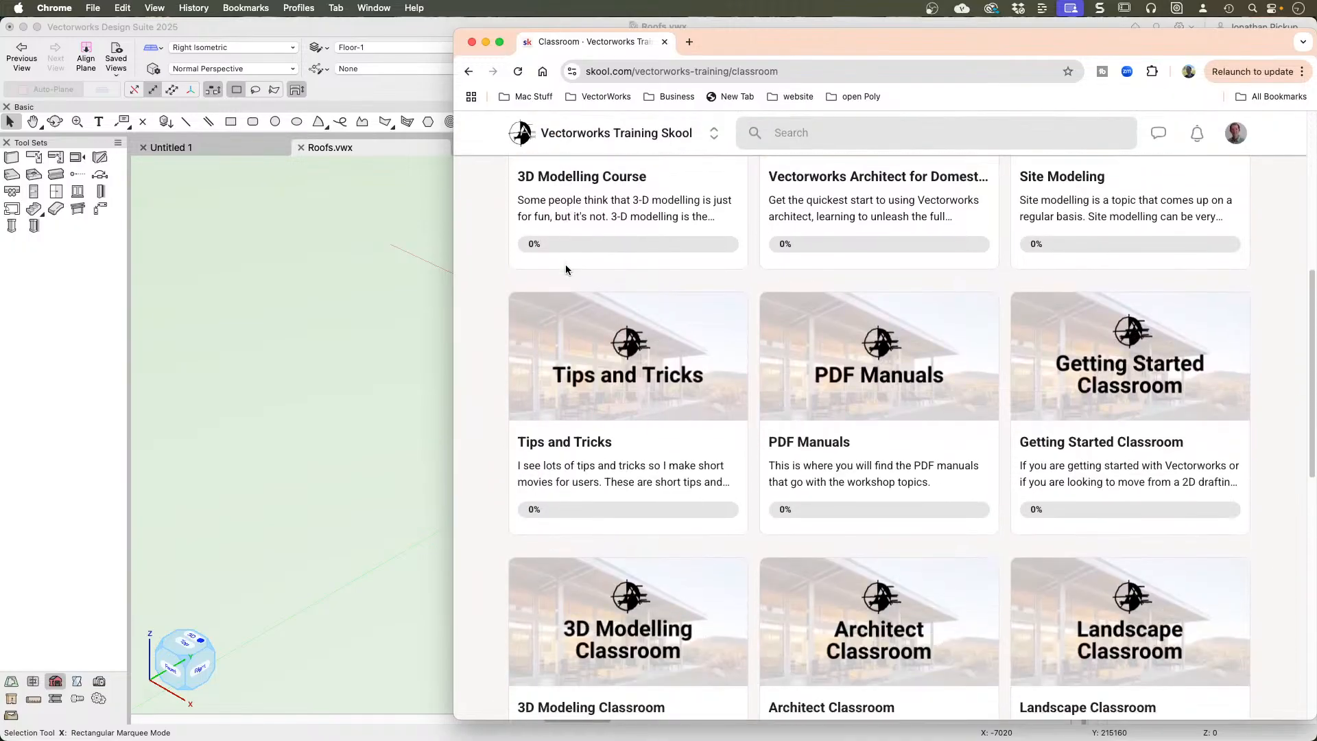
scroll(565, 268, down, 2)
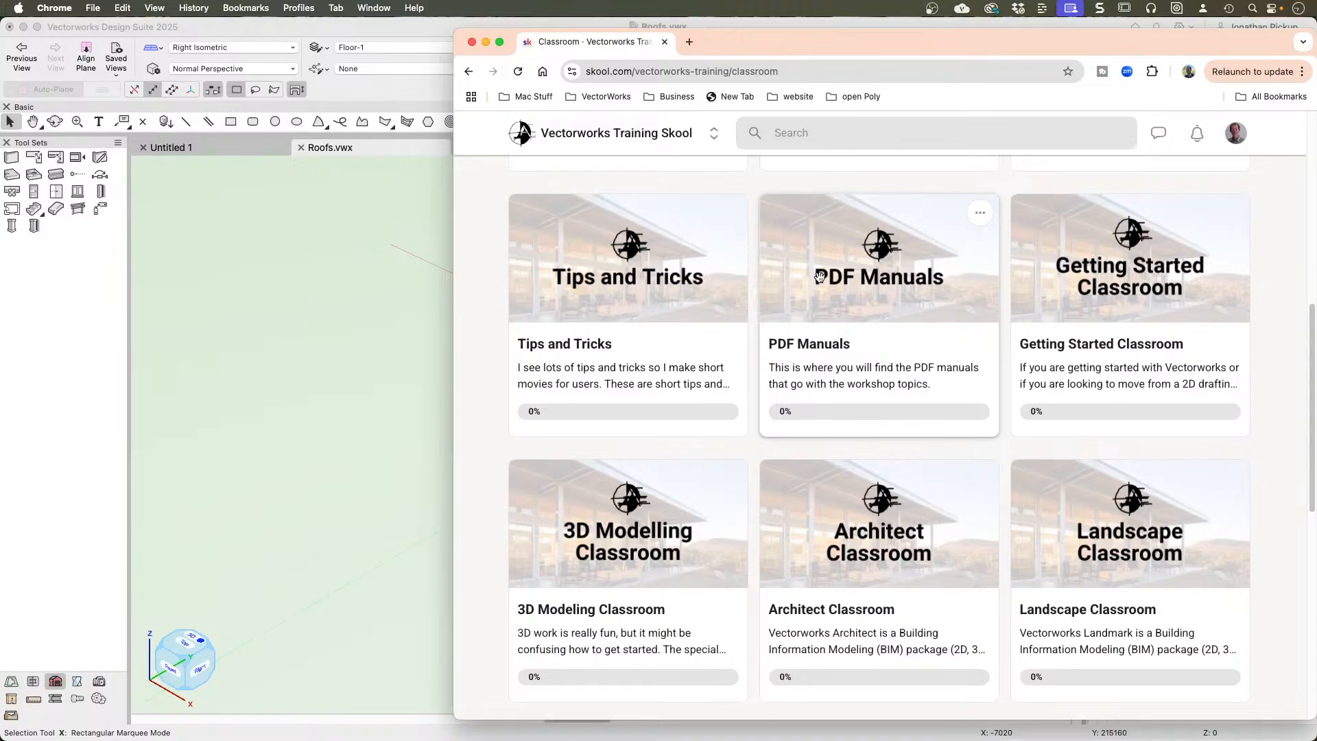
click(820, 277)
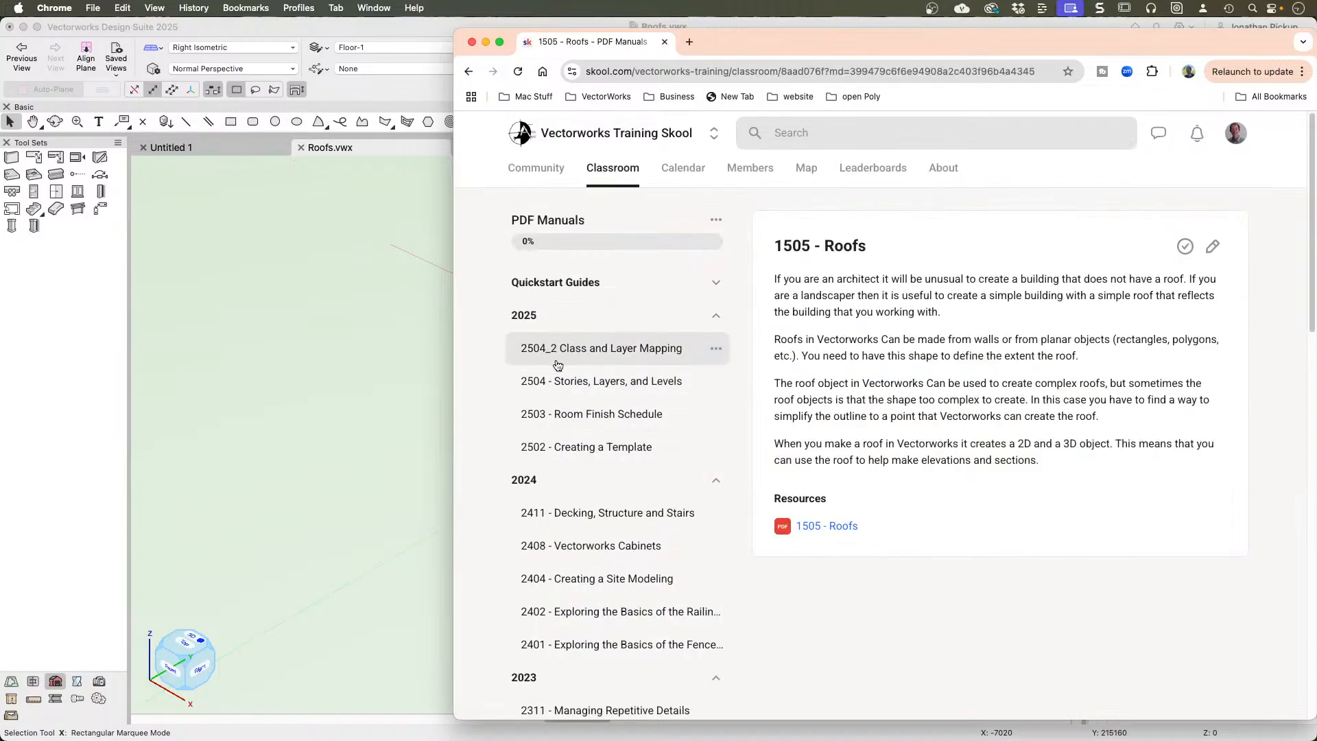
click(592, 356)
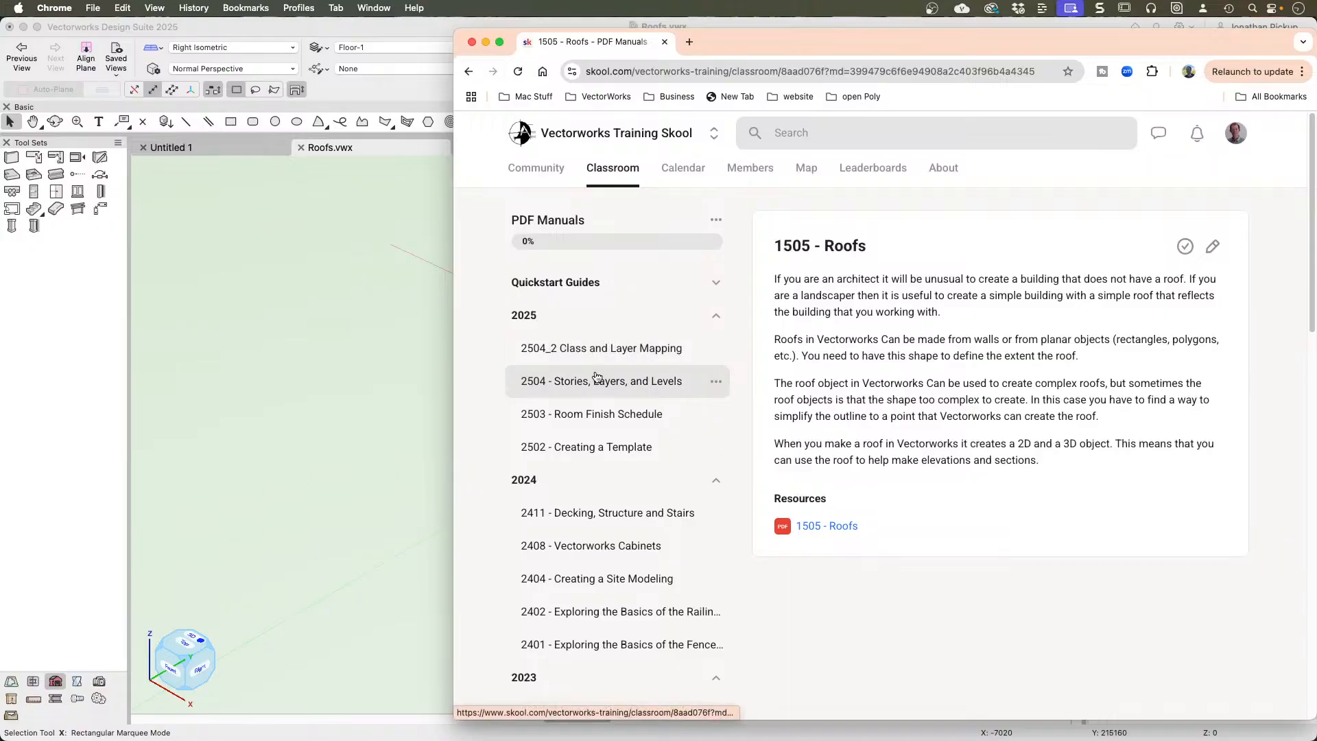
click(595, 390)
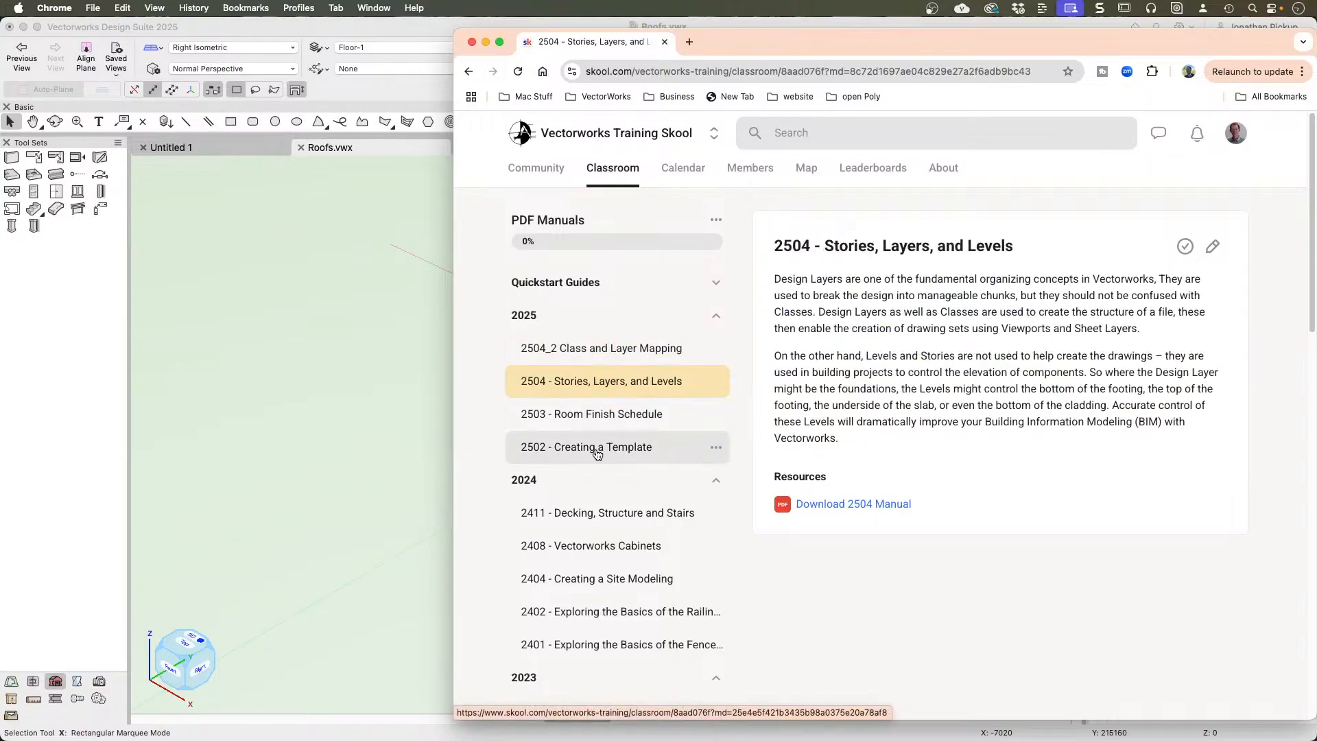
Step: View the training site's Community page and its event calendar, and return to the Roofs.vwx model in Vectorworks
click(526, 171)
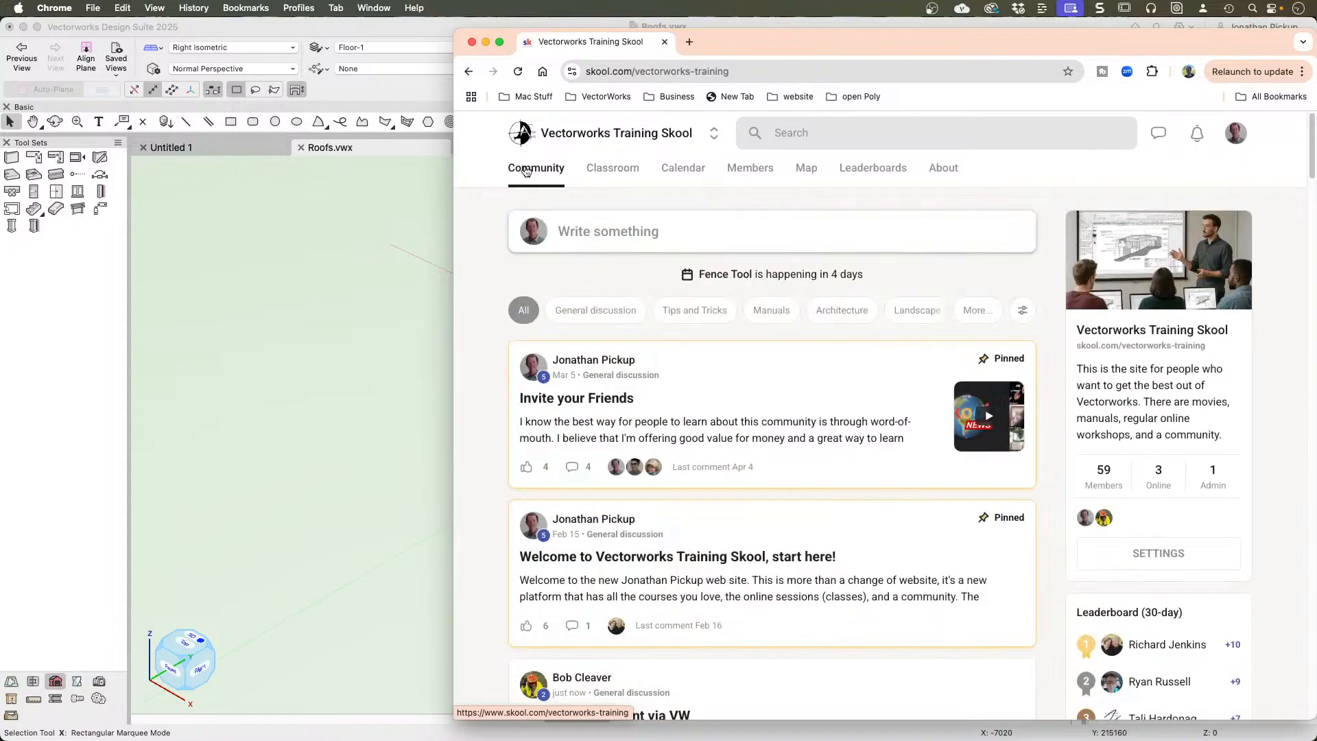
click(669, 177)
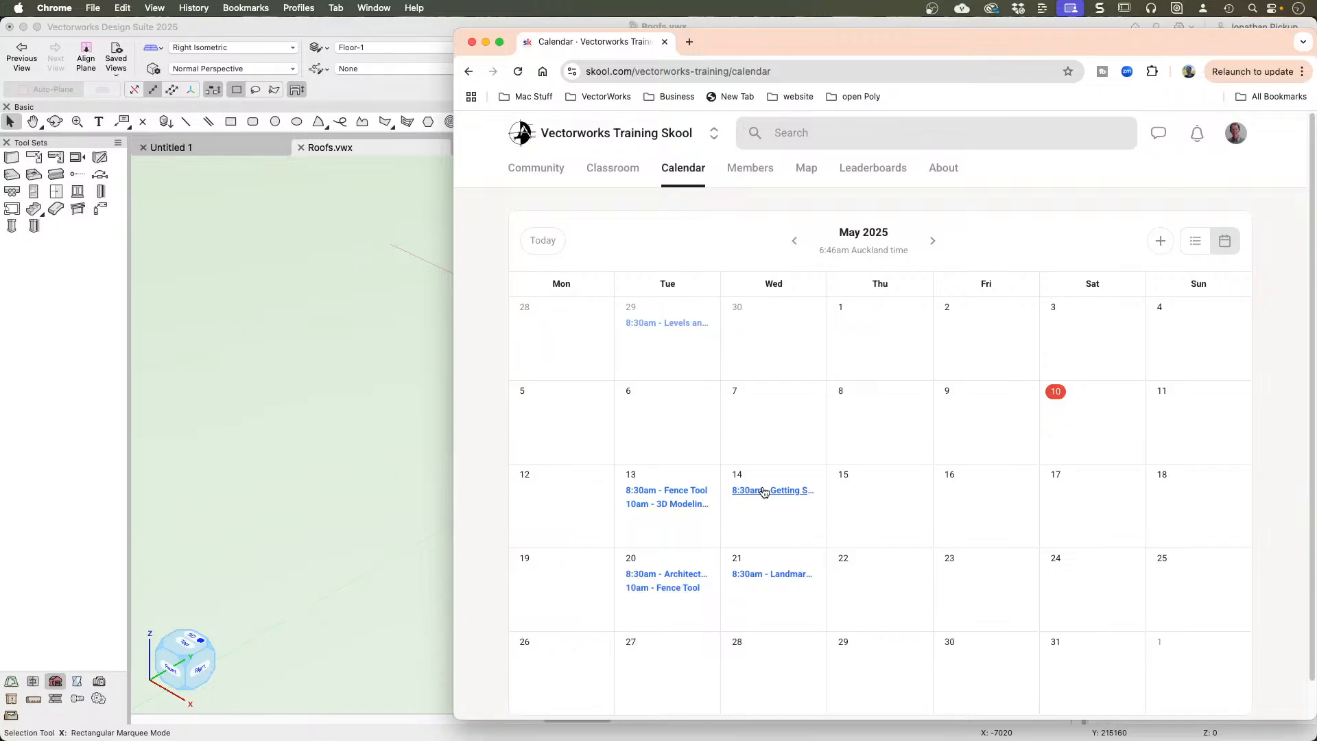
click(341, 310)
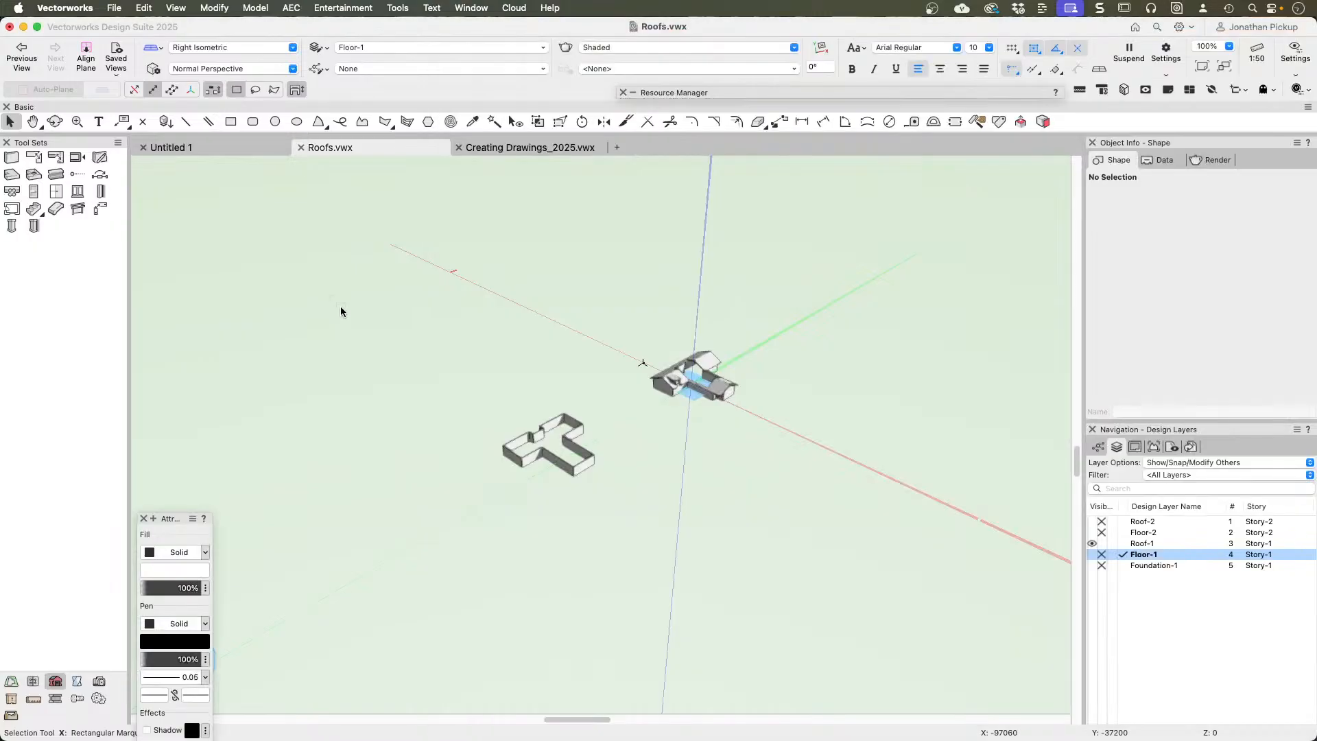